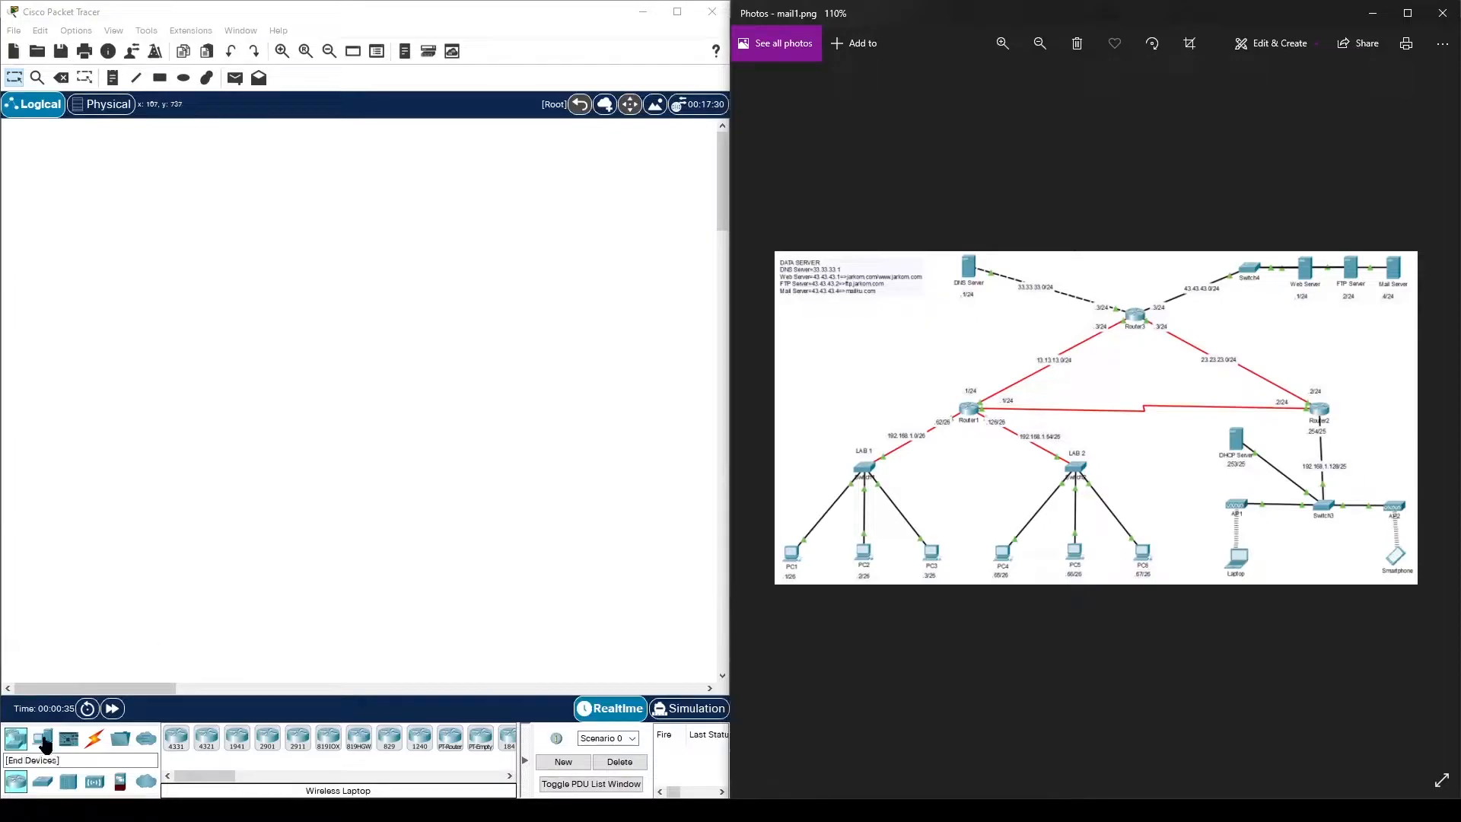
- Place seven generic PCs: PC0 on the left and PC1–PC6 in a row below it
click(46, 739)
click(173, 742)
click(44, 526)
click(175, 737)
click(40, 647)
click(176, 740)
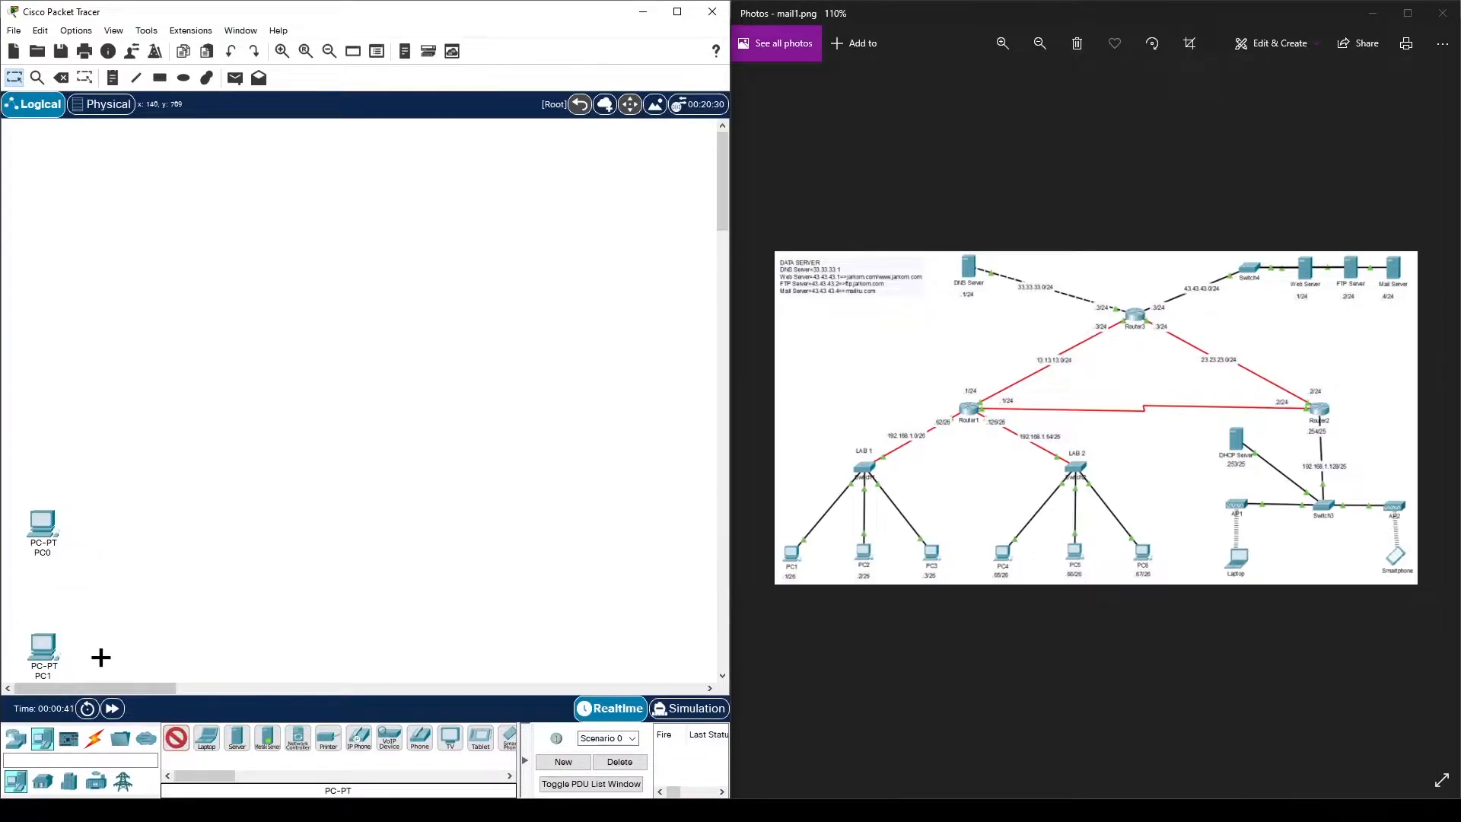
click(81, 651)
click(175, 741)
click(127, 653)
click(178, 739)
click(203, 657)
click(179, 739)
click(235, 654)
click(176, 737)
click(275, 646)
- Zoom out and move PC1–PC6 down together as a group
click(329, 51)
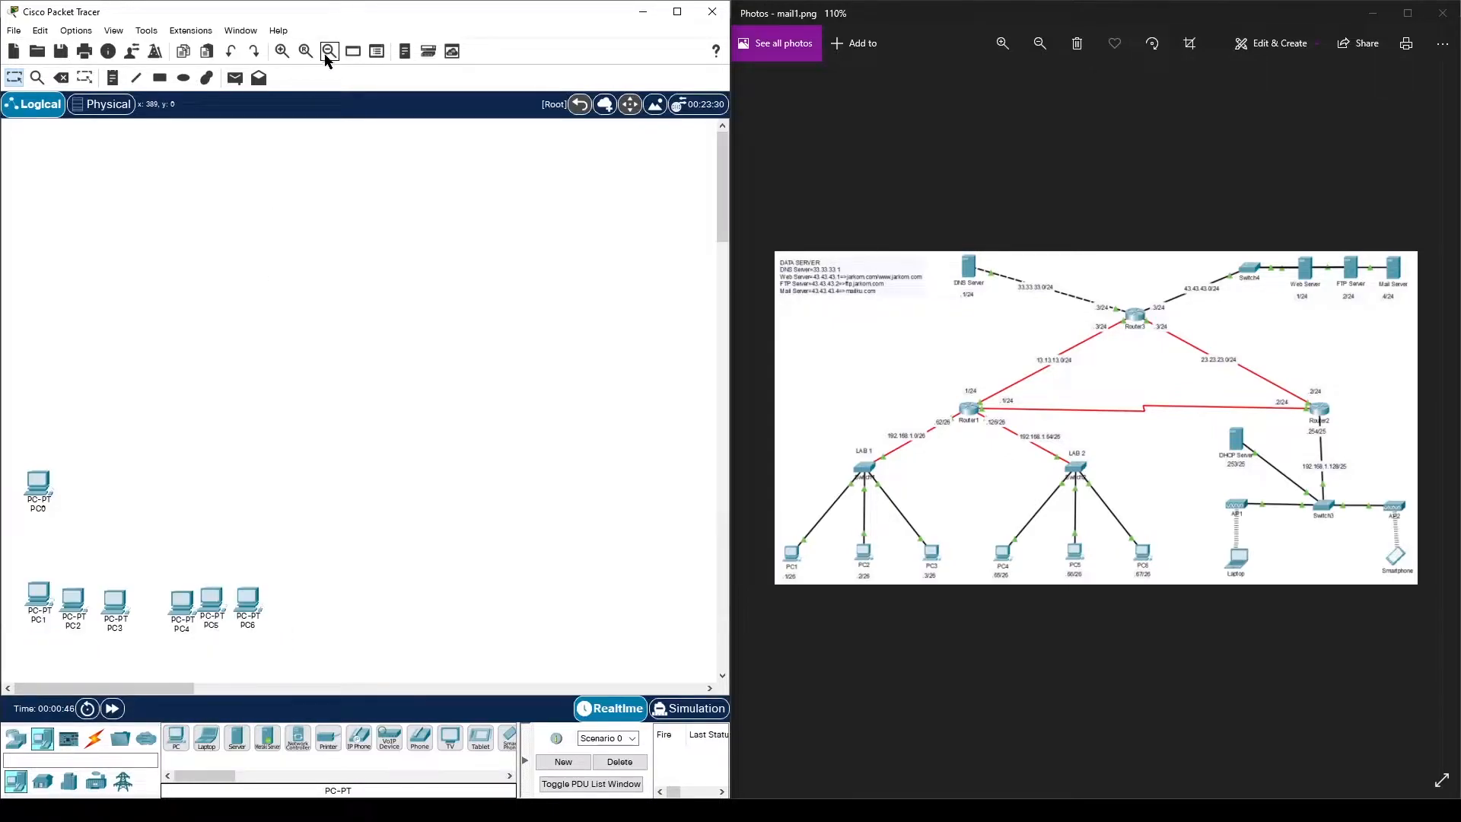
drag(25, 552, 238, 637)
click(216, 560)
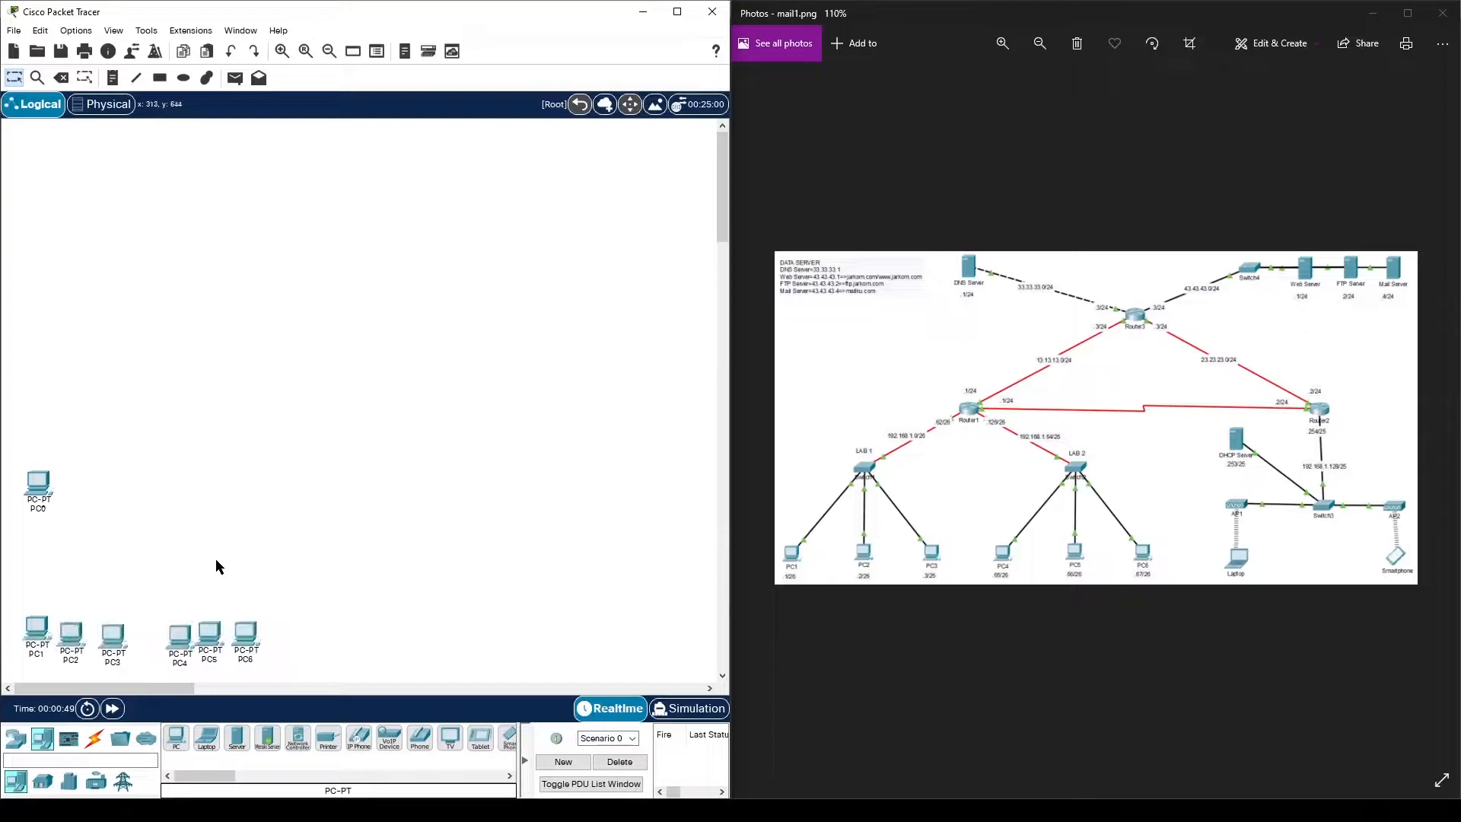
click(18, 738)
- Add two access points, Access Point0 beside PC0 and Access Point1 mid-workspace
click(95, 781)
click(389, 738)
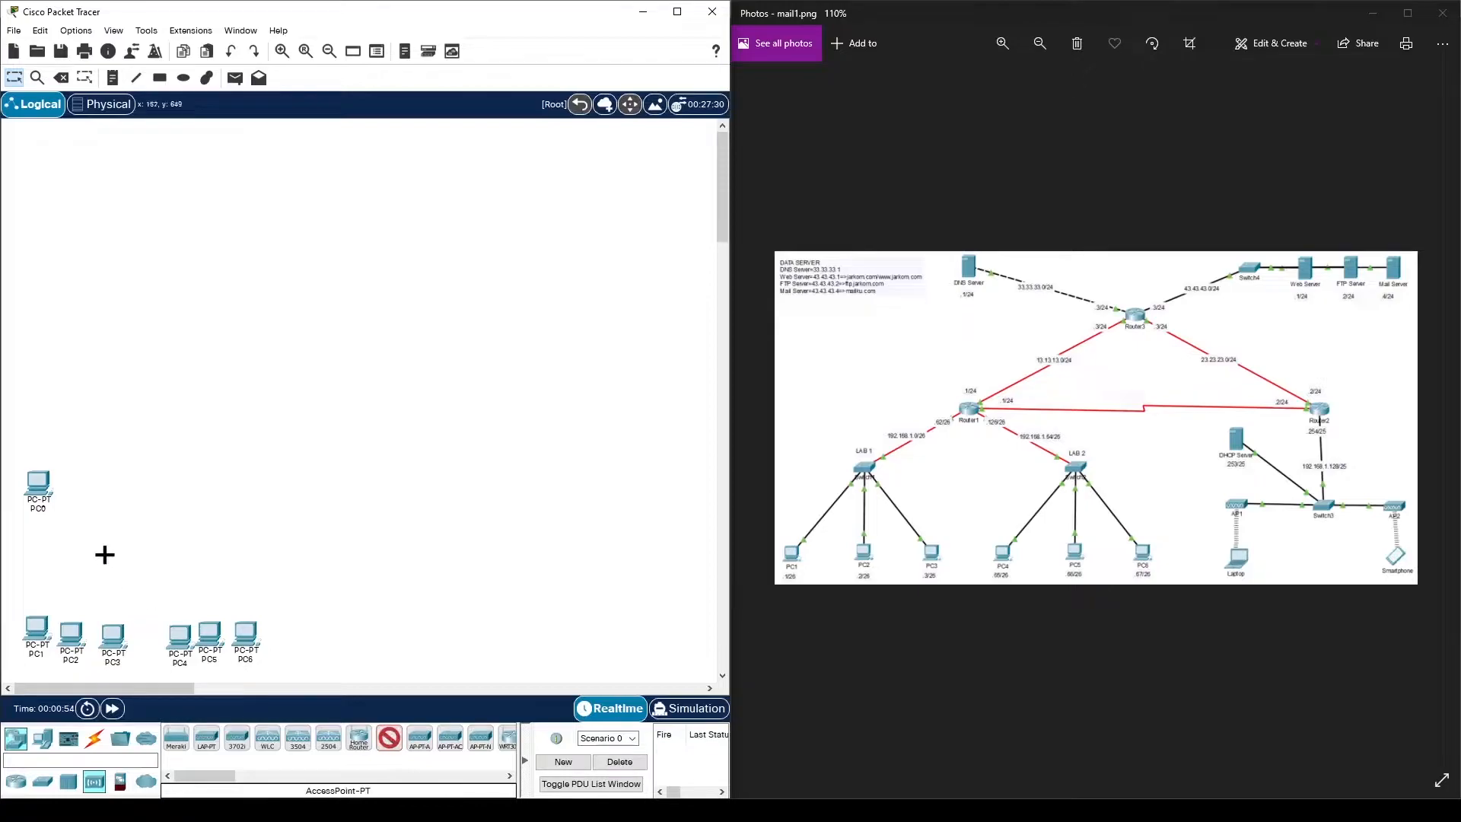
click(111, 485)
click(390, 740)
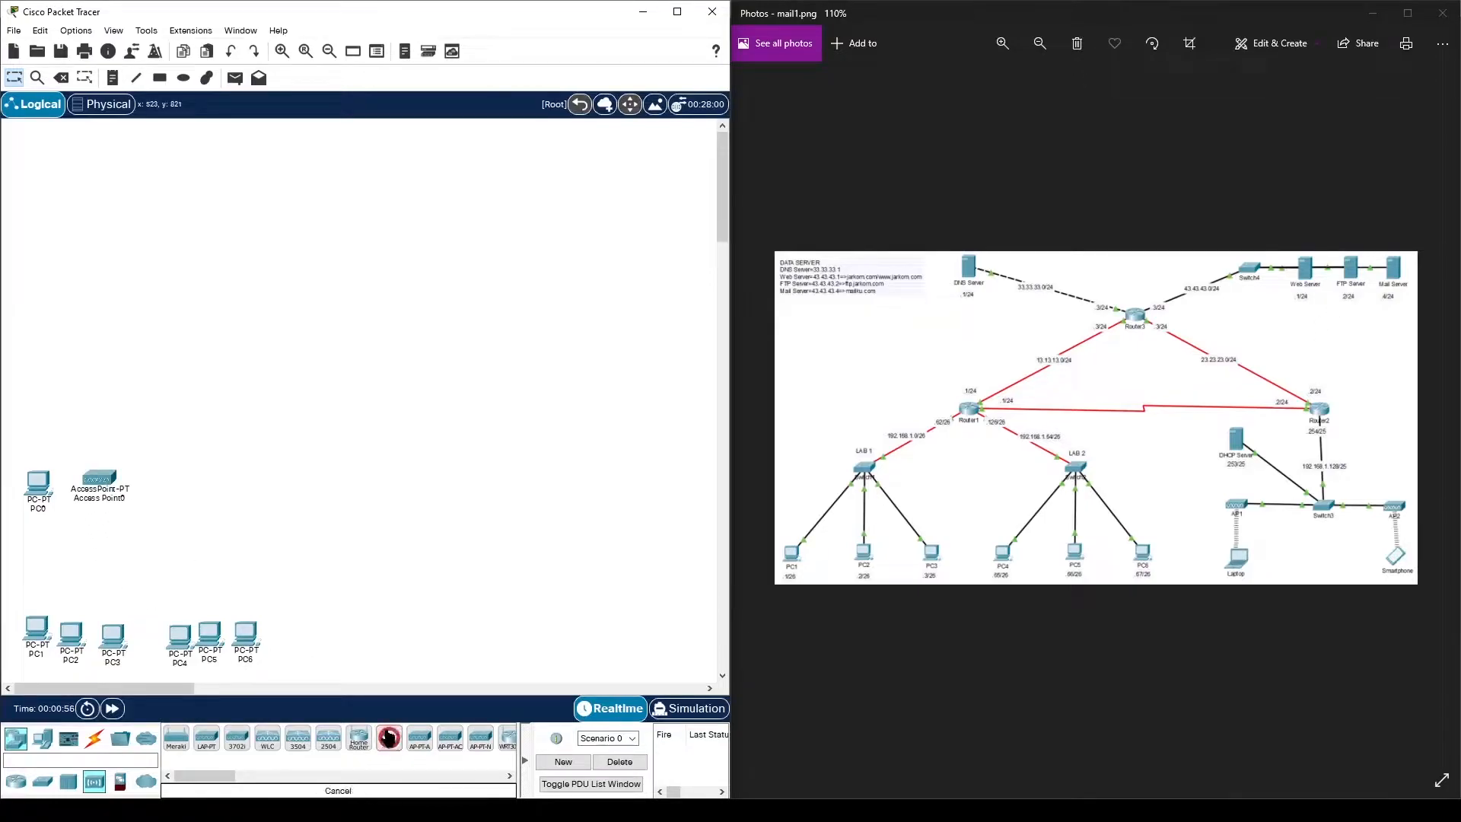
click(380, 516)
- Delete PC0 and Access Point0 from the workspace
click(61, 78)
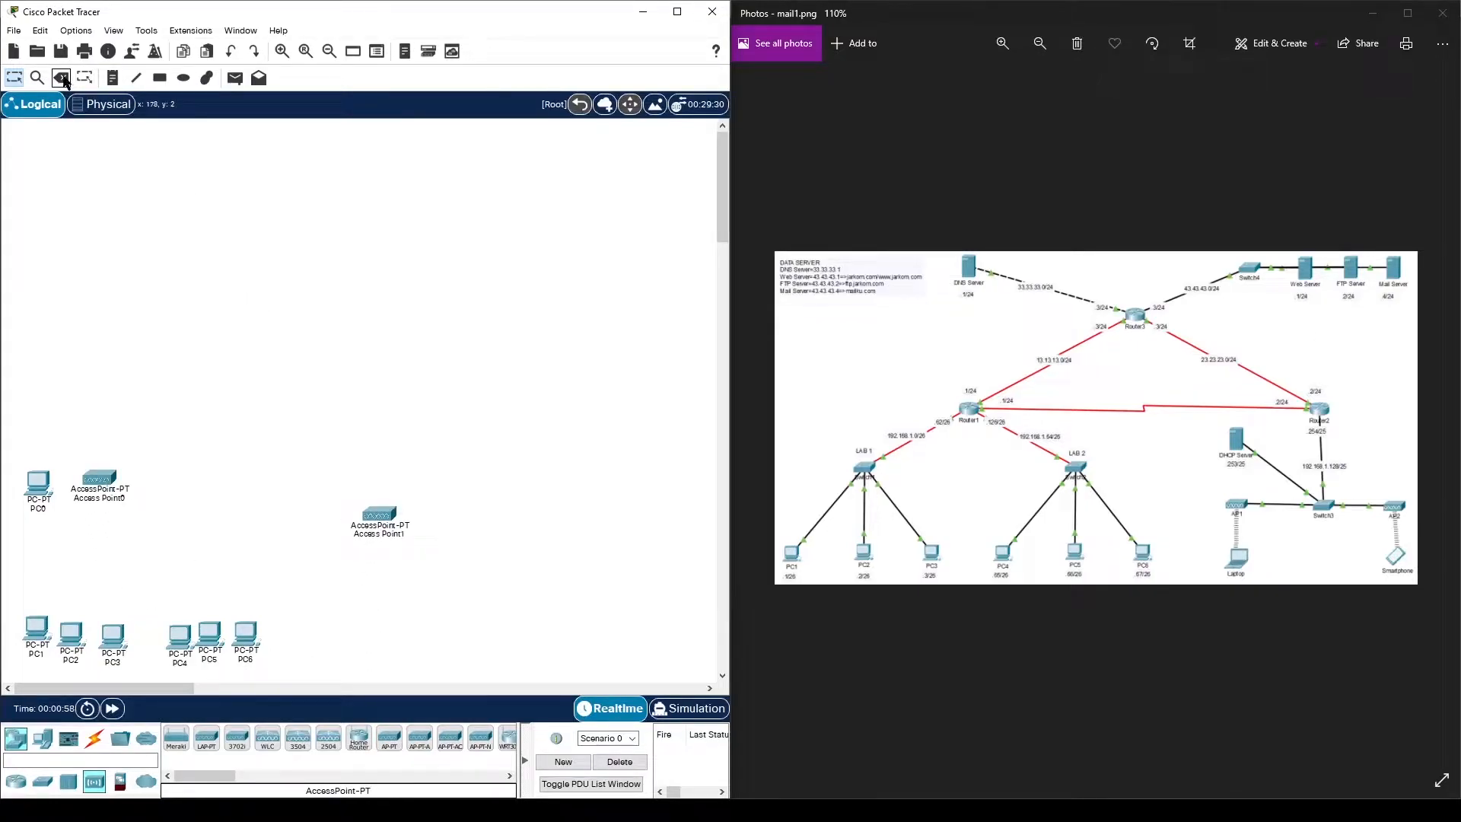
click(49, 476)
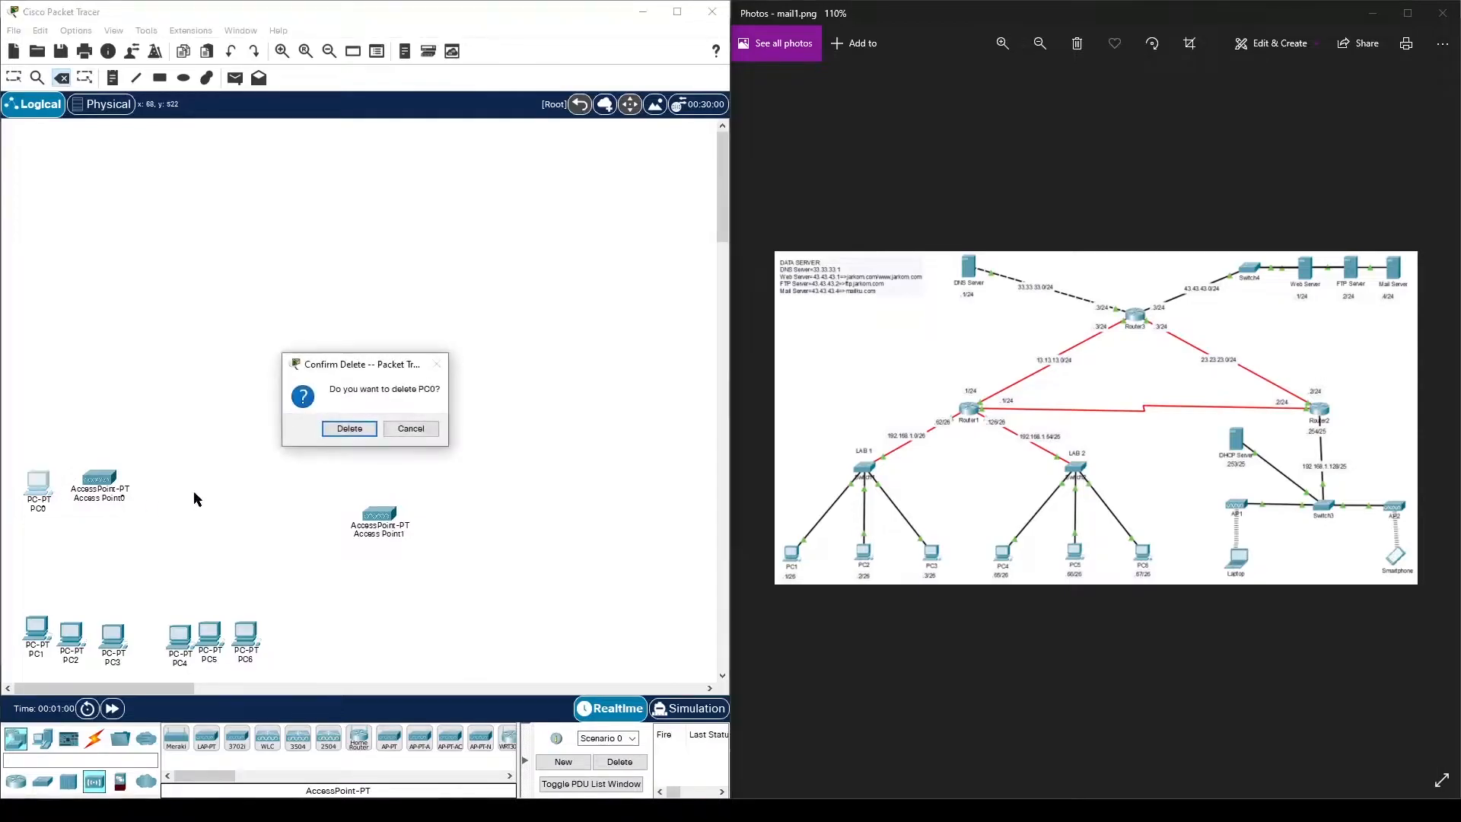
click(350, 427)
click(91, 478)
click(351, 428)
click(14, 78)
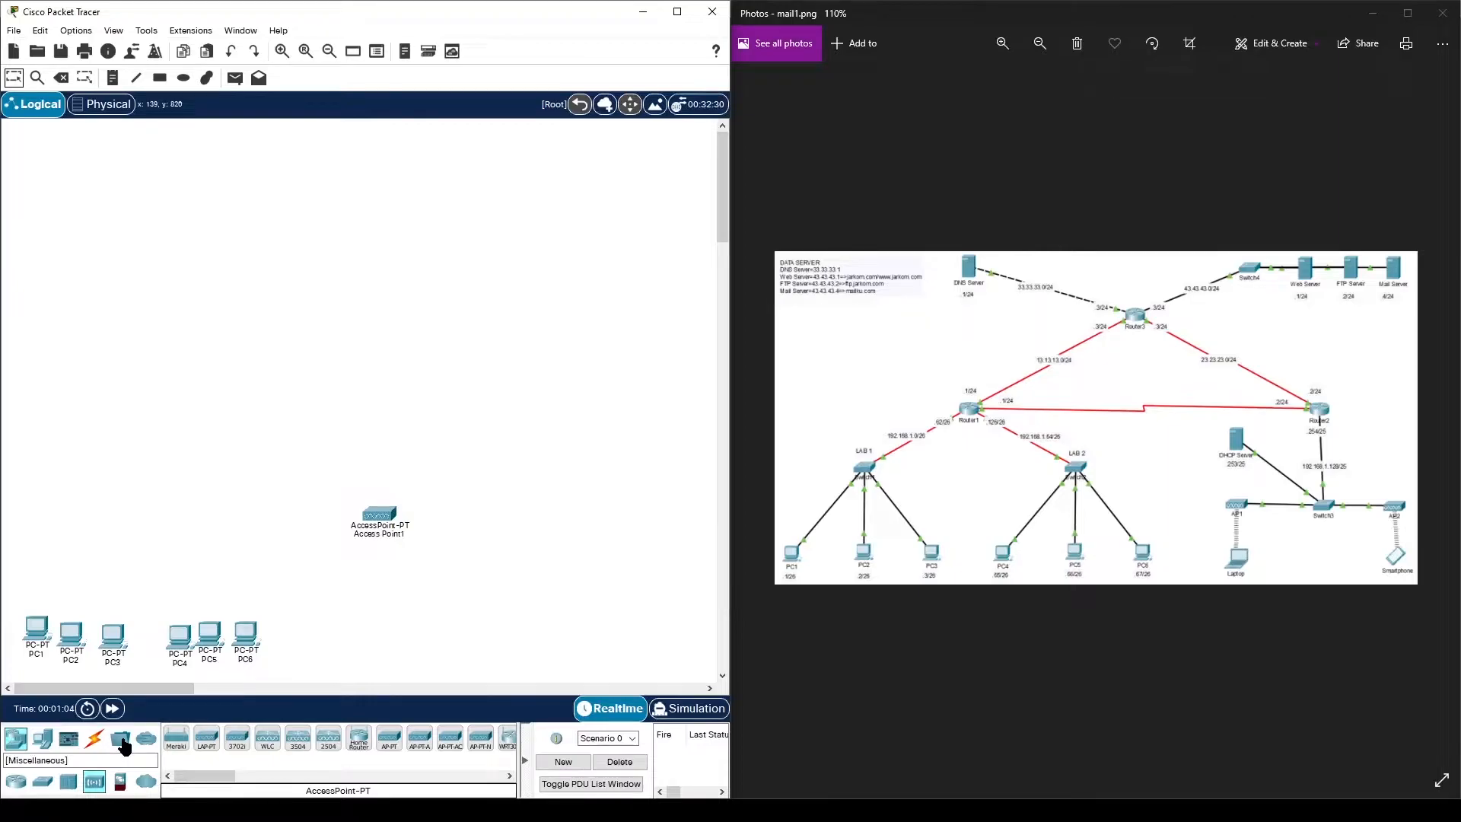
- Add Laptop0 below Access Point1 and nudge Access Point1 up-left
click(119, 740)
click(328, 738)
click(339, 554)
drag(378, 514, 351, 494)
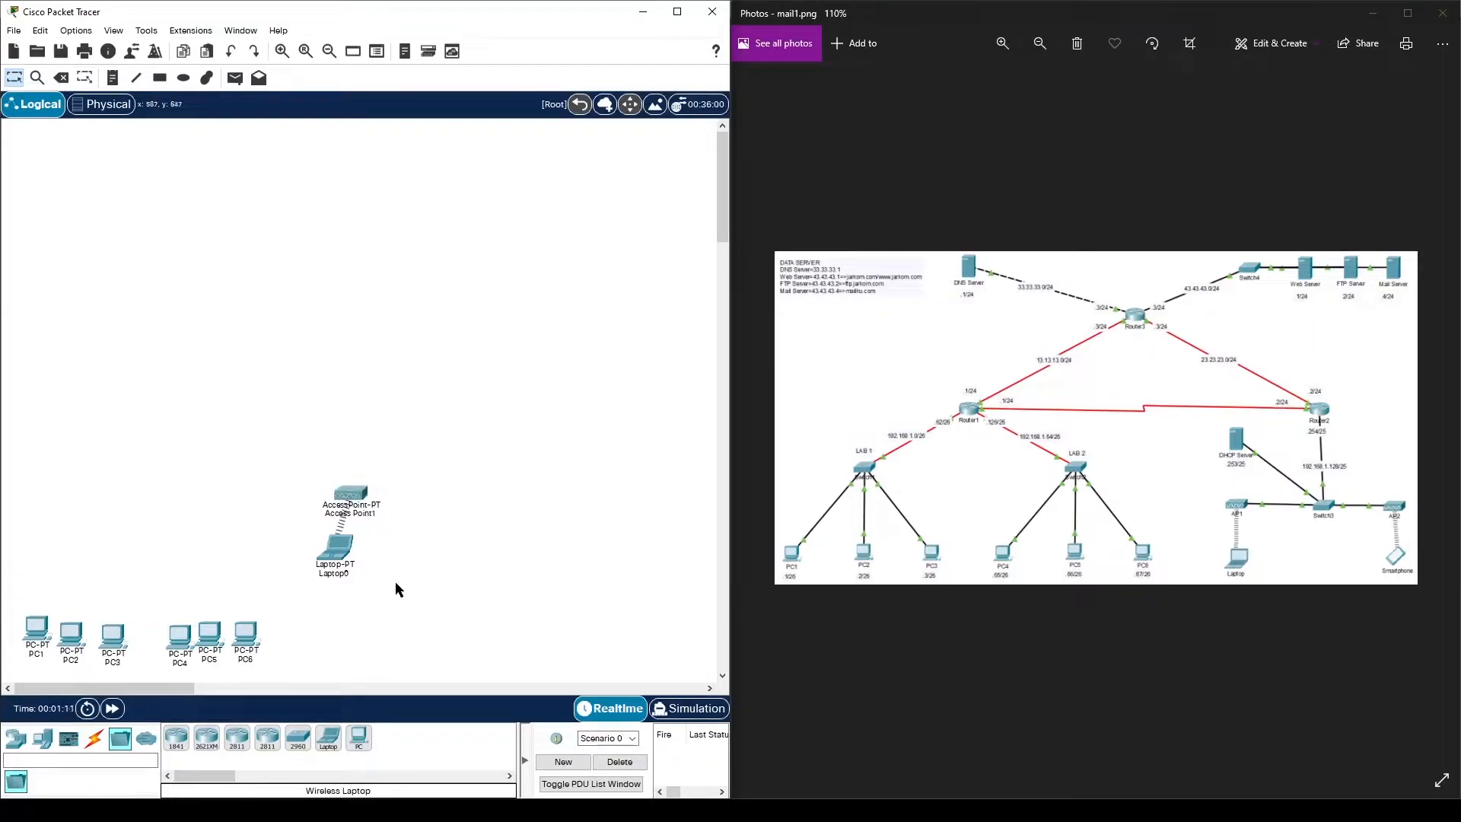
- Add Access Point2 on the right side of the workspace
click(23, 746)
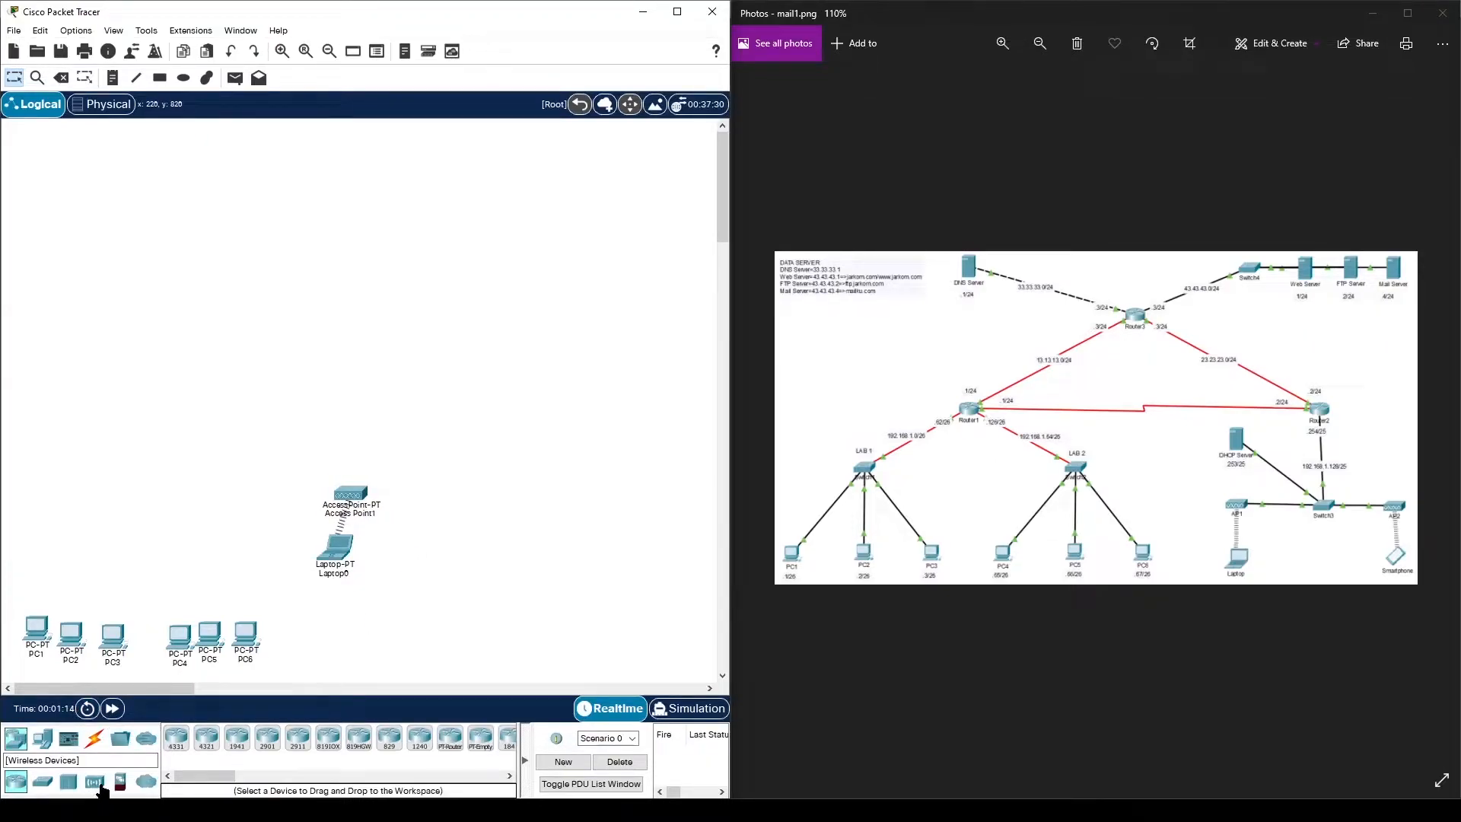
click(96, 783)
click(389, 738)
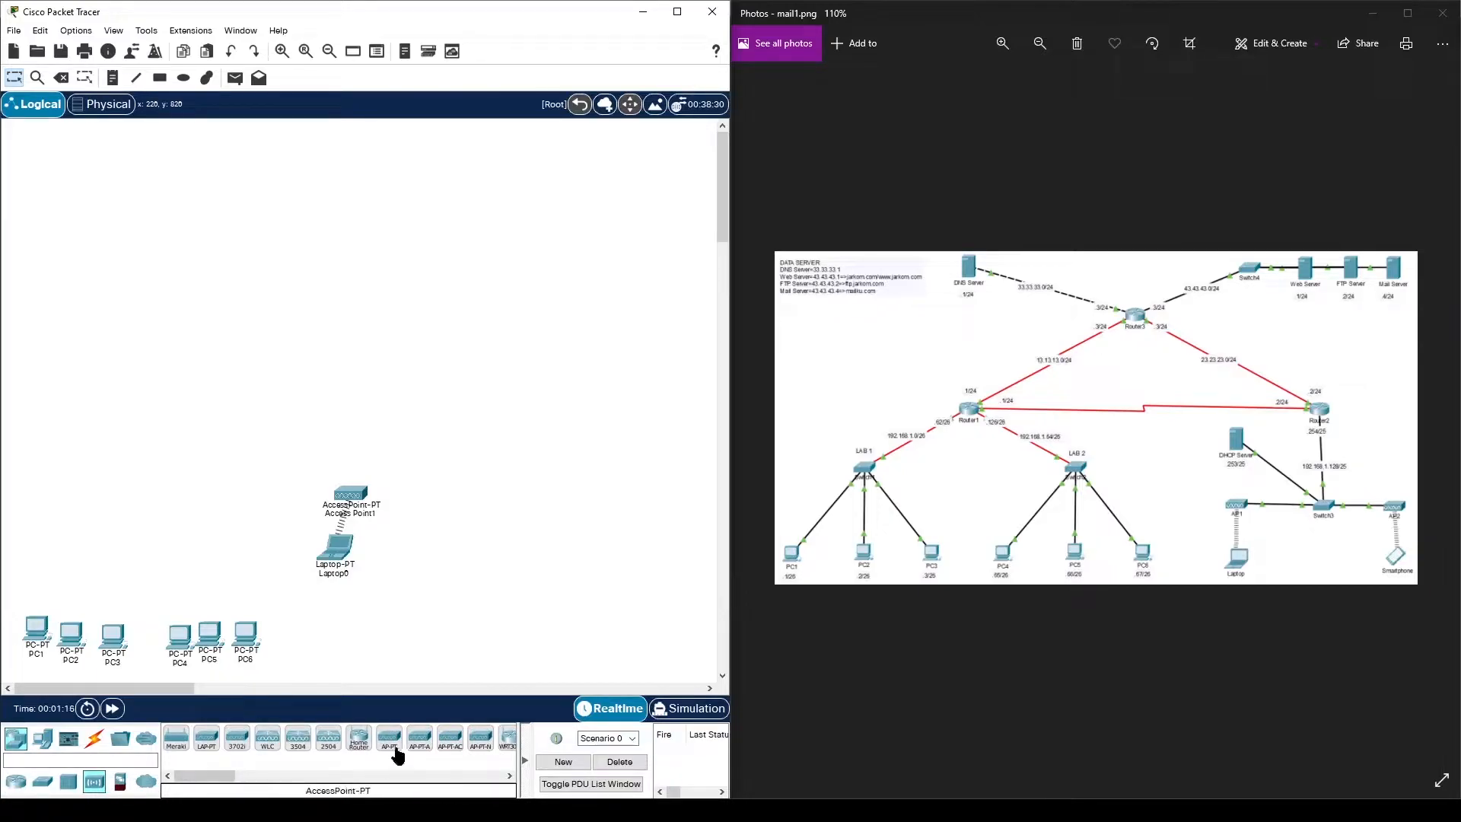
click(647, 500)
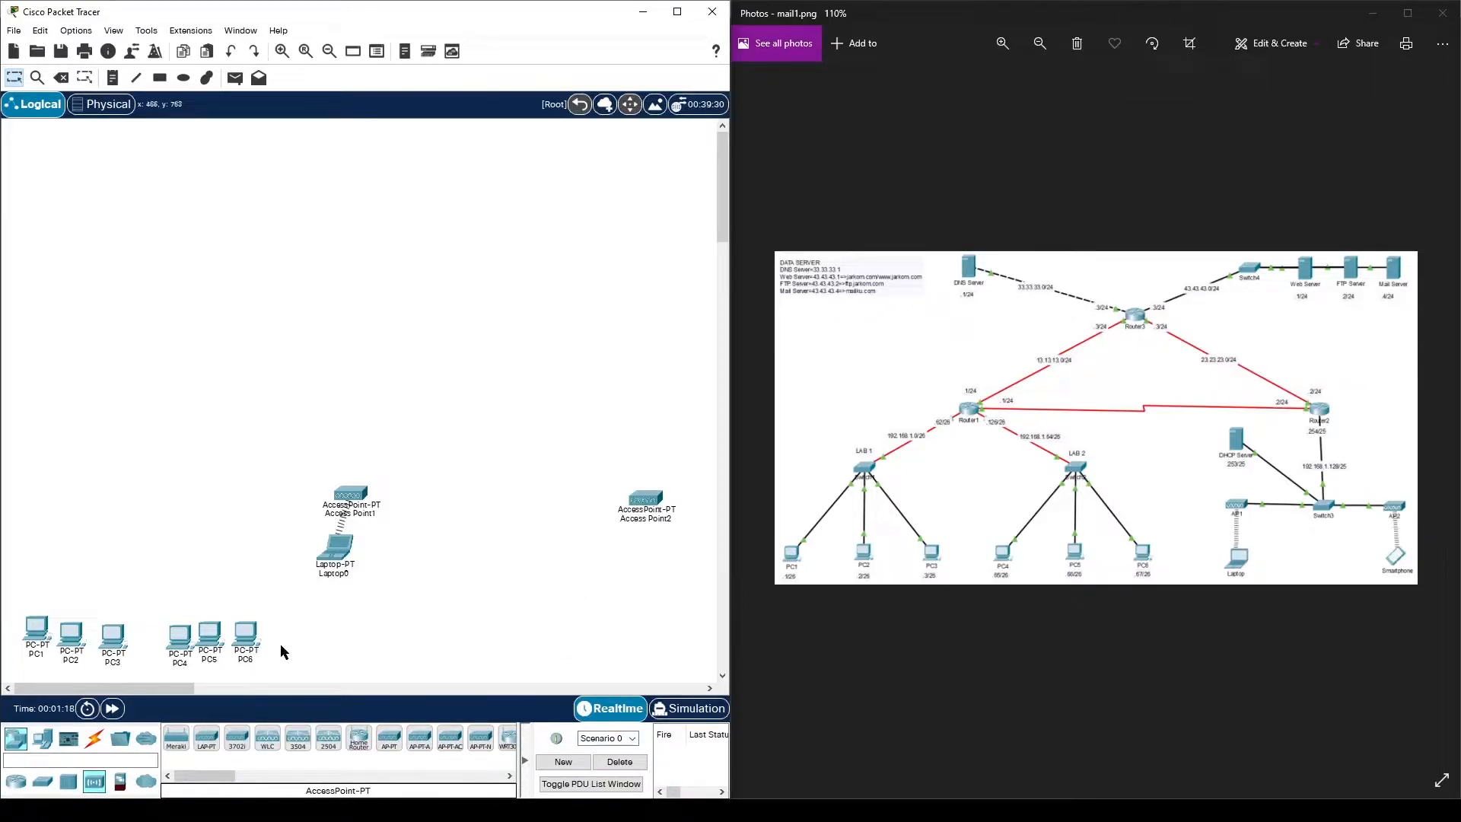
- Add Smartphone0 below Access Point2
click(42, 738)
drag(210, 776, 239, 777)
click(350, 742)
click(648, 560)
mouse_move(659, 508)
mouse_down()
mouse_move(636, 515)
mouse_move(650, 518)
mouse_move(640, 547)
mouse_move(649, 510)
mouse_up()
click(628, 474)
- Reposition each access point with its laptop or smartphone into final positions
drag(296, 469, 434, 567)
drag(366, 521, 396, 583)
drag(561, 472, 685, 596)
drag(654, 522, 651, 579)
click(554, 490)
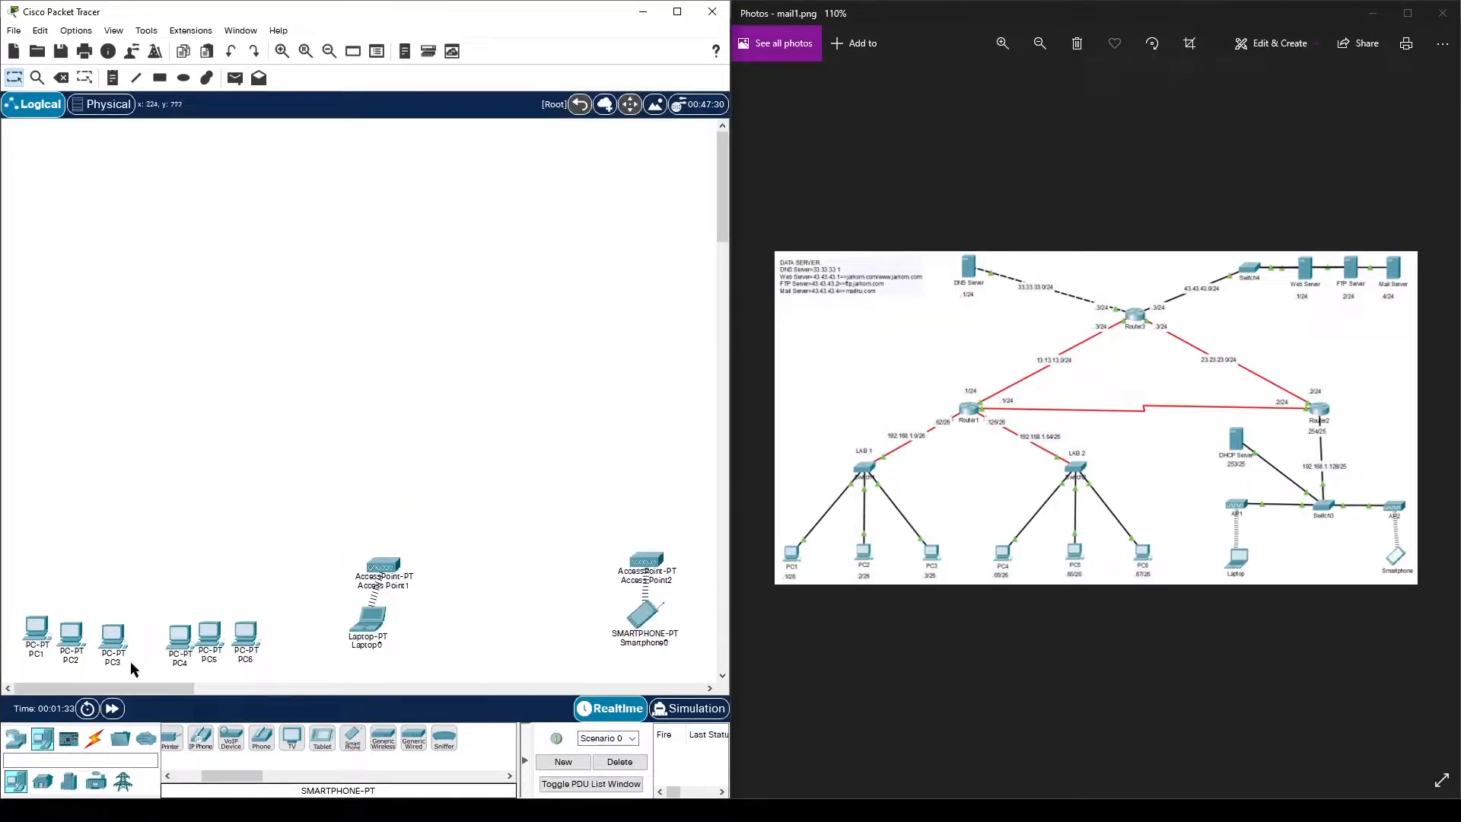
click(11, 742)
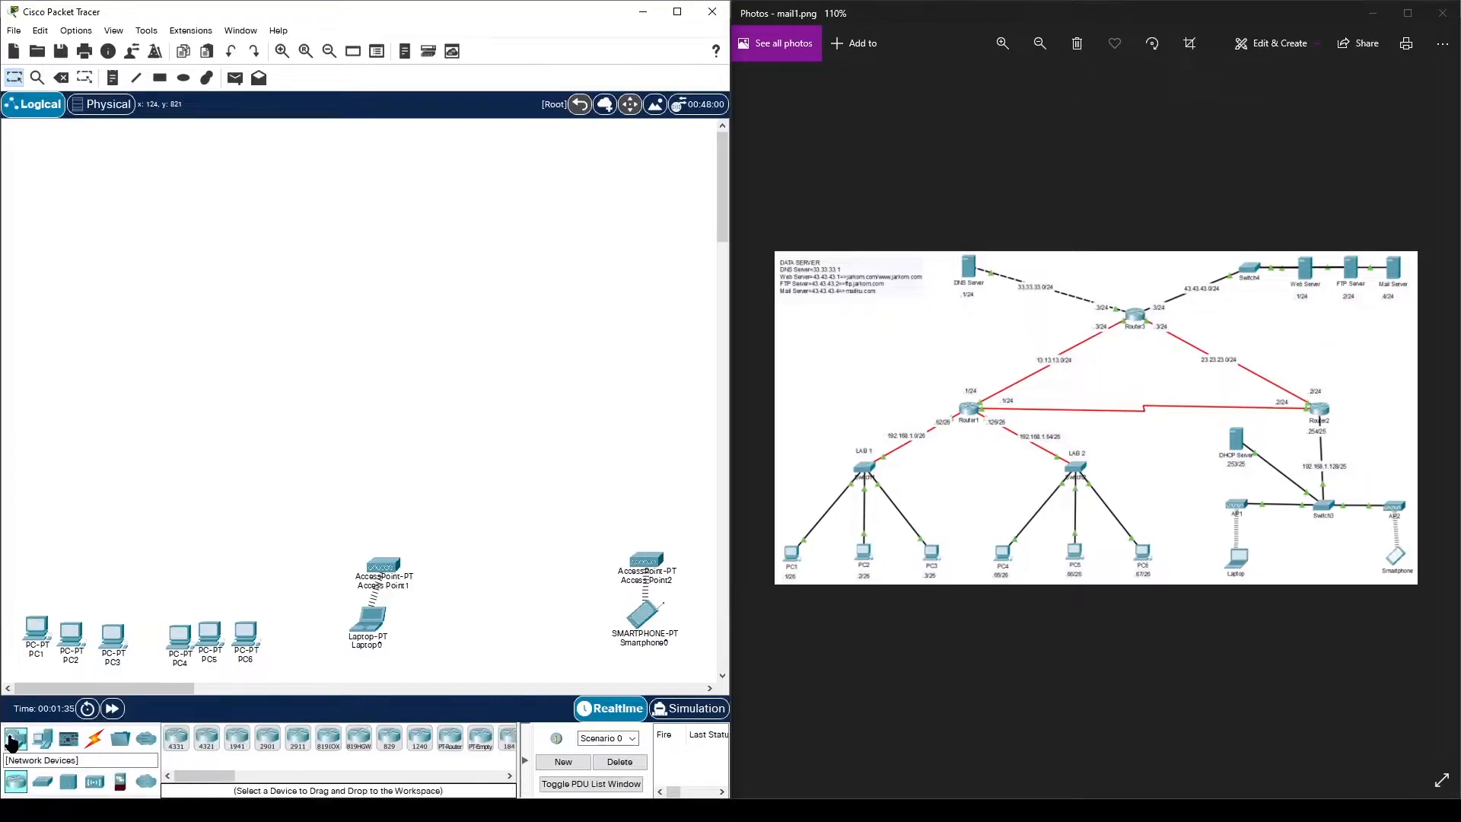
- Drag five PT-Switches, Switch0–Switch4, onto the workspace
click(44, 784)
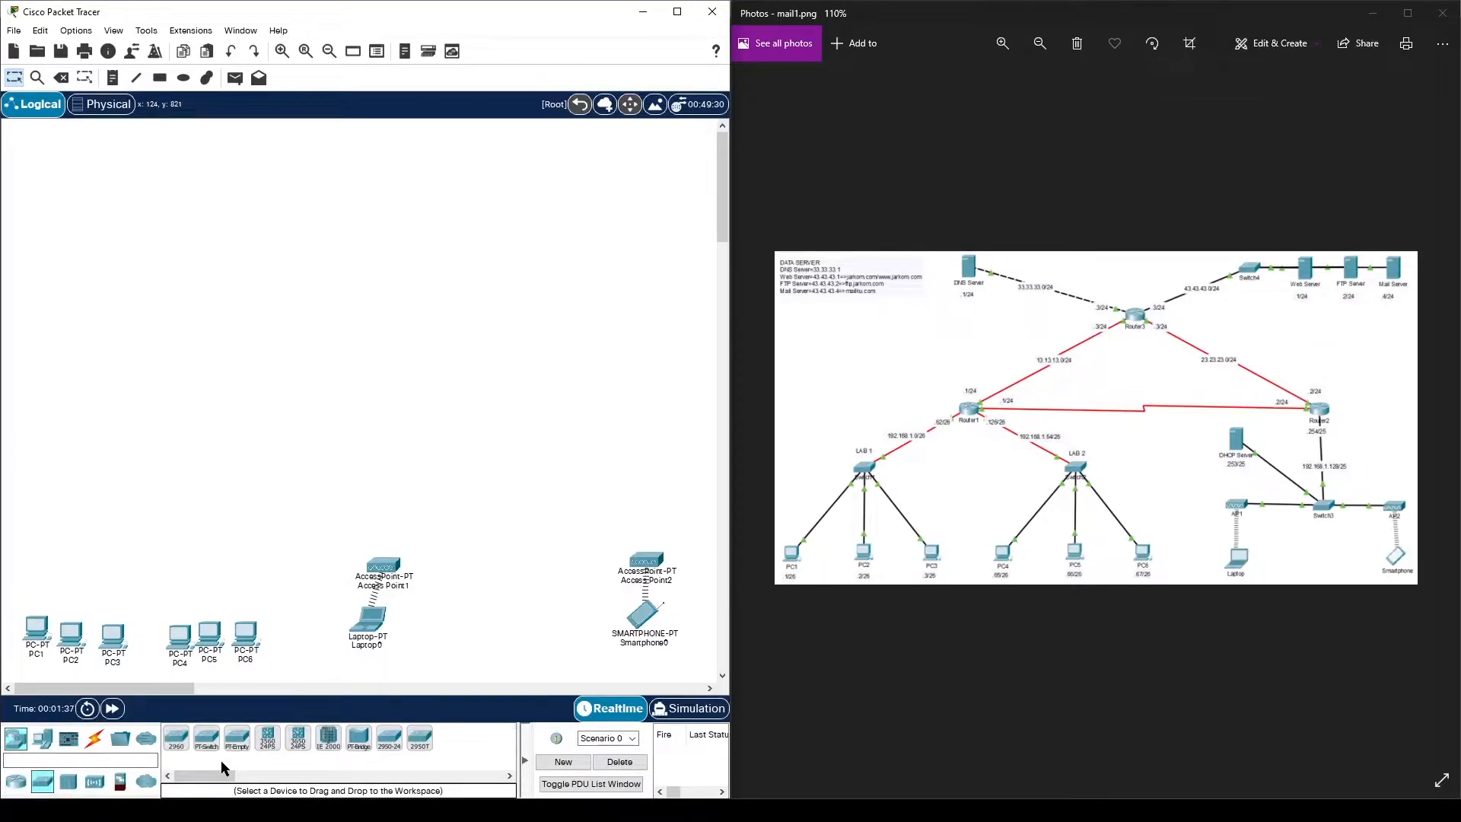
drag(207, 749, 83, 511)
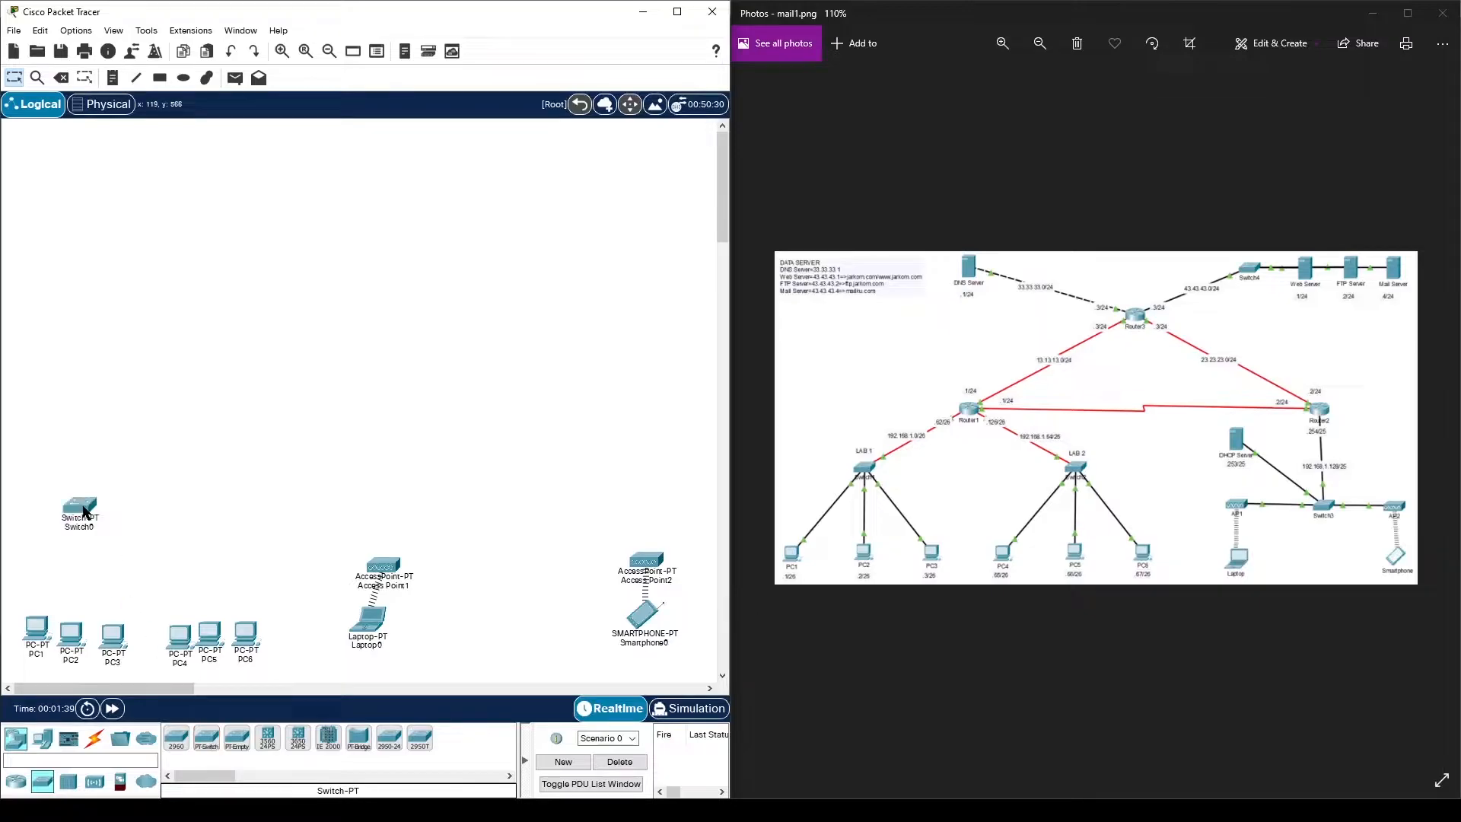
drag(207, 744, 85, 550)
drag(204, 749, 201, 556)
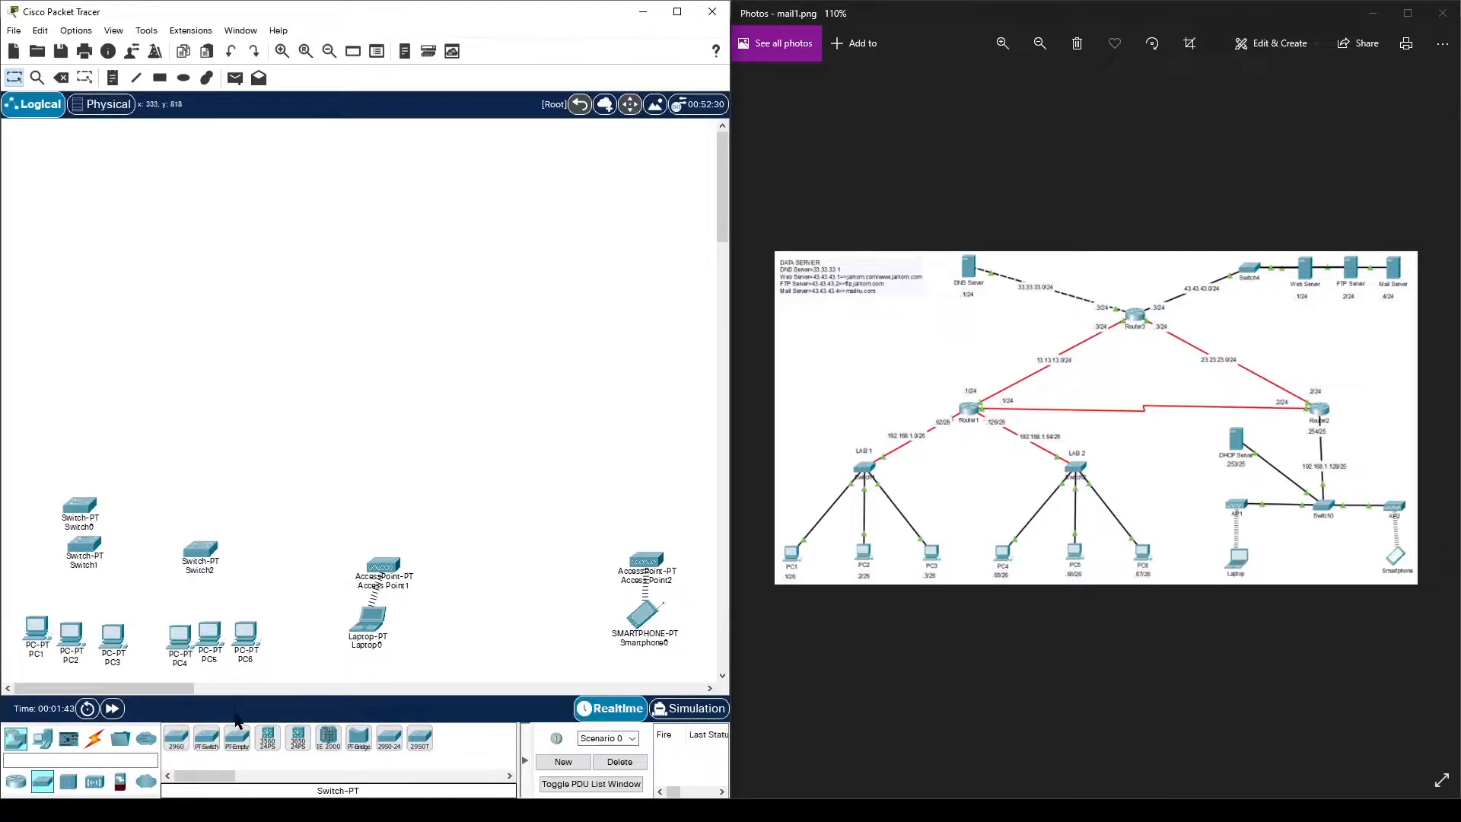
drag(208, 744, 505, 496)
drag(211, 748, 446, 264)
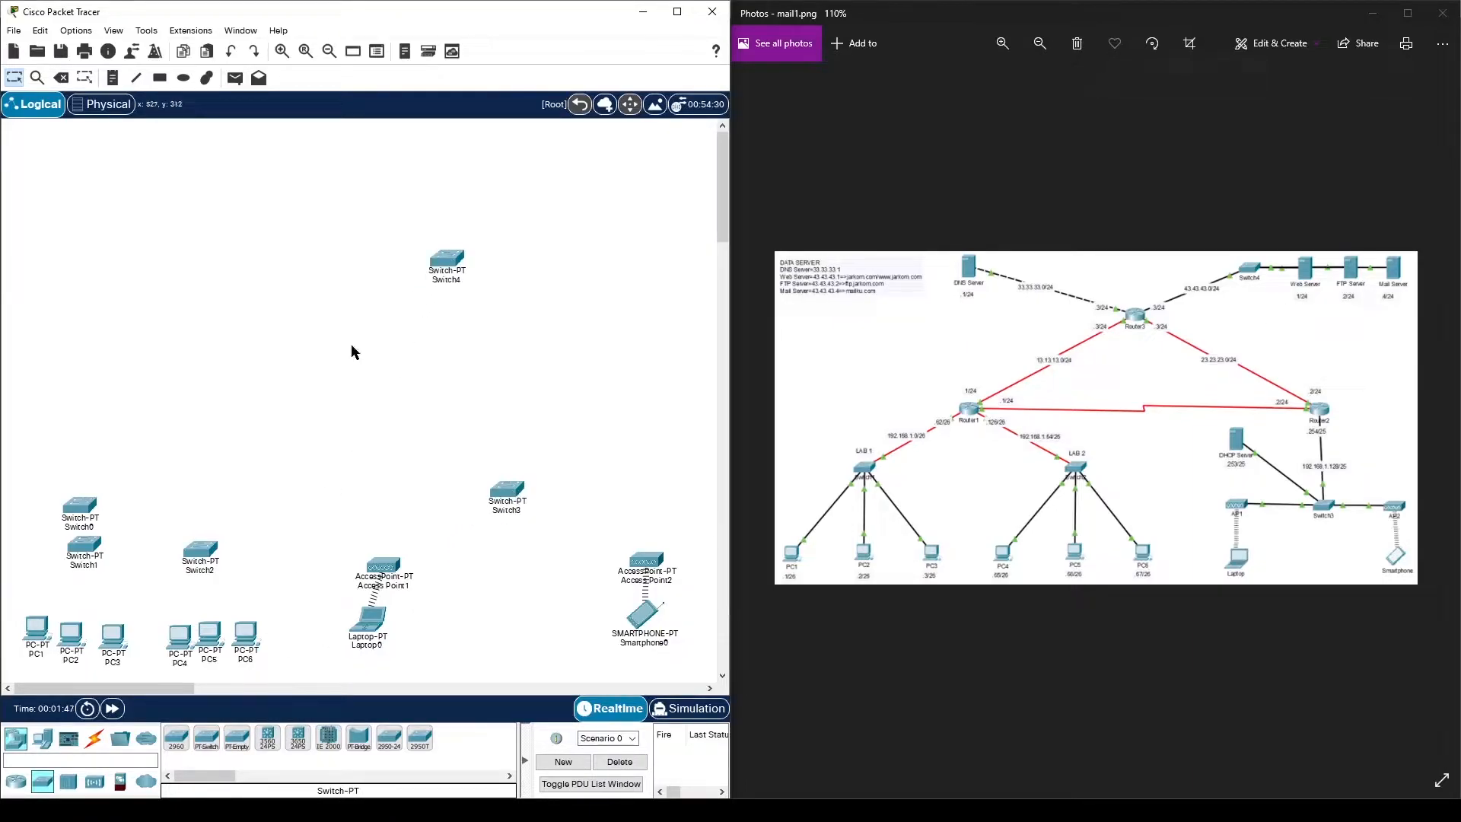
- Place four generic routers, with Router1 left, Router2 right and Router3 above them
click(17, 782)
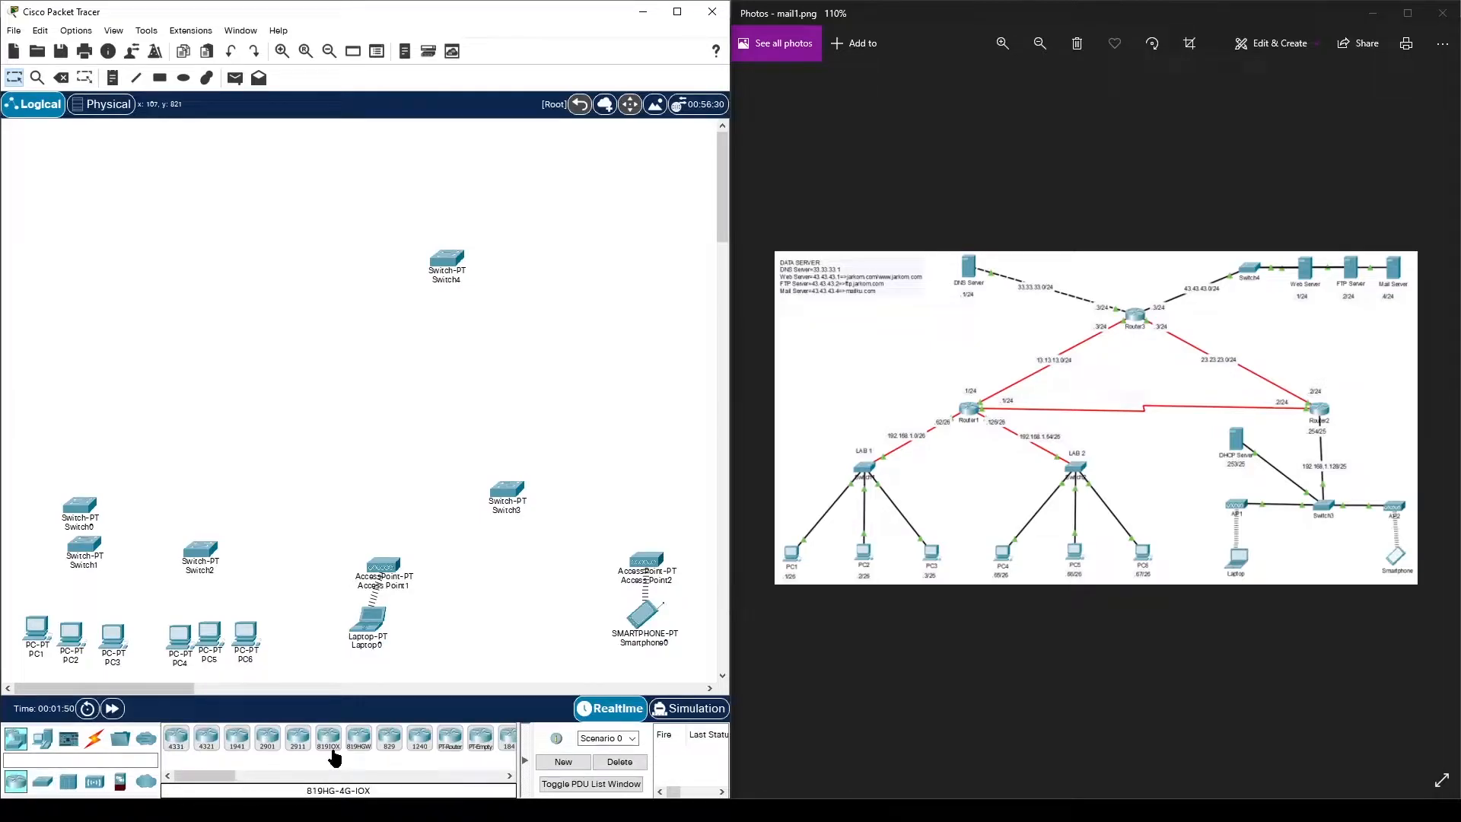
click(448, 739)
click(130, 484)
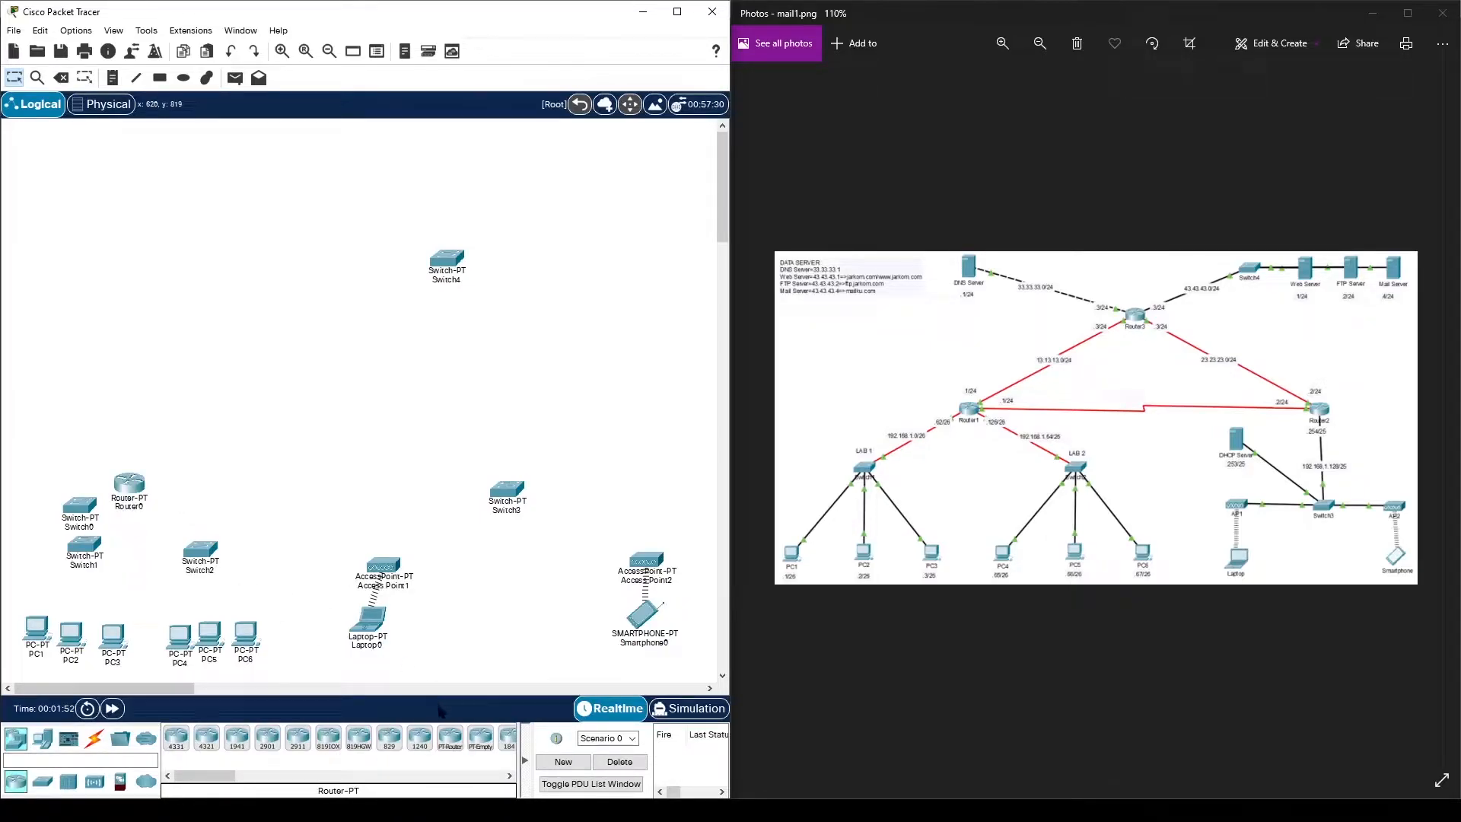
click(448, 739)
click(182, 419)
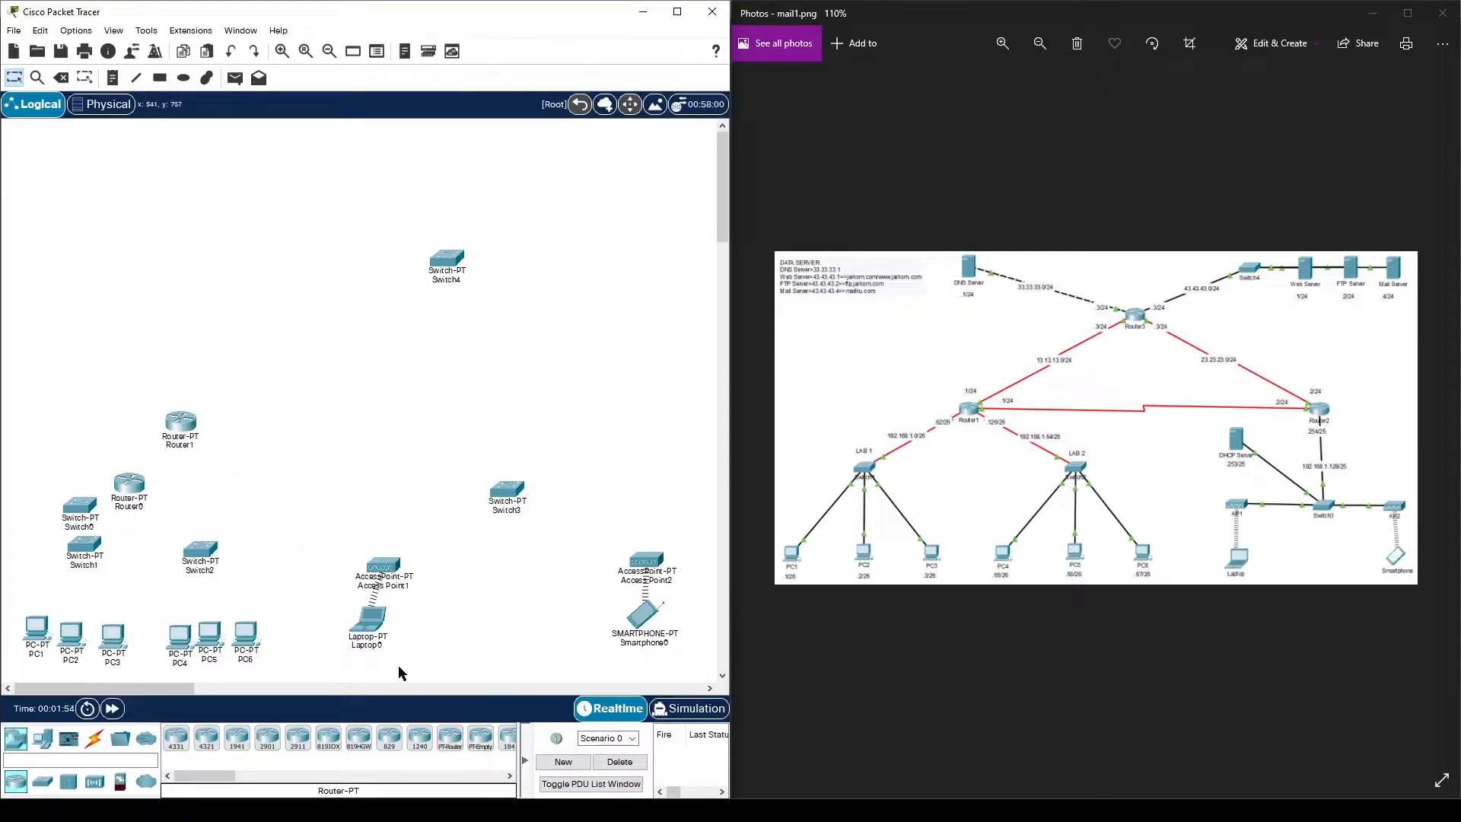
click(451, 742)
click(490, 420)
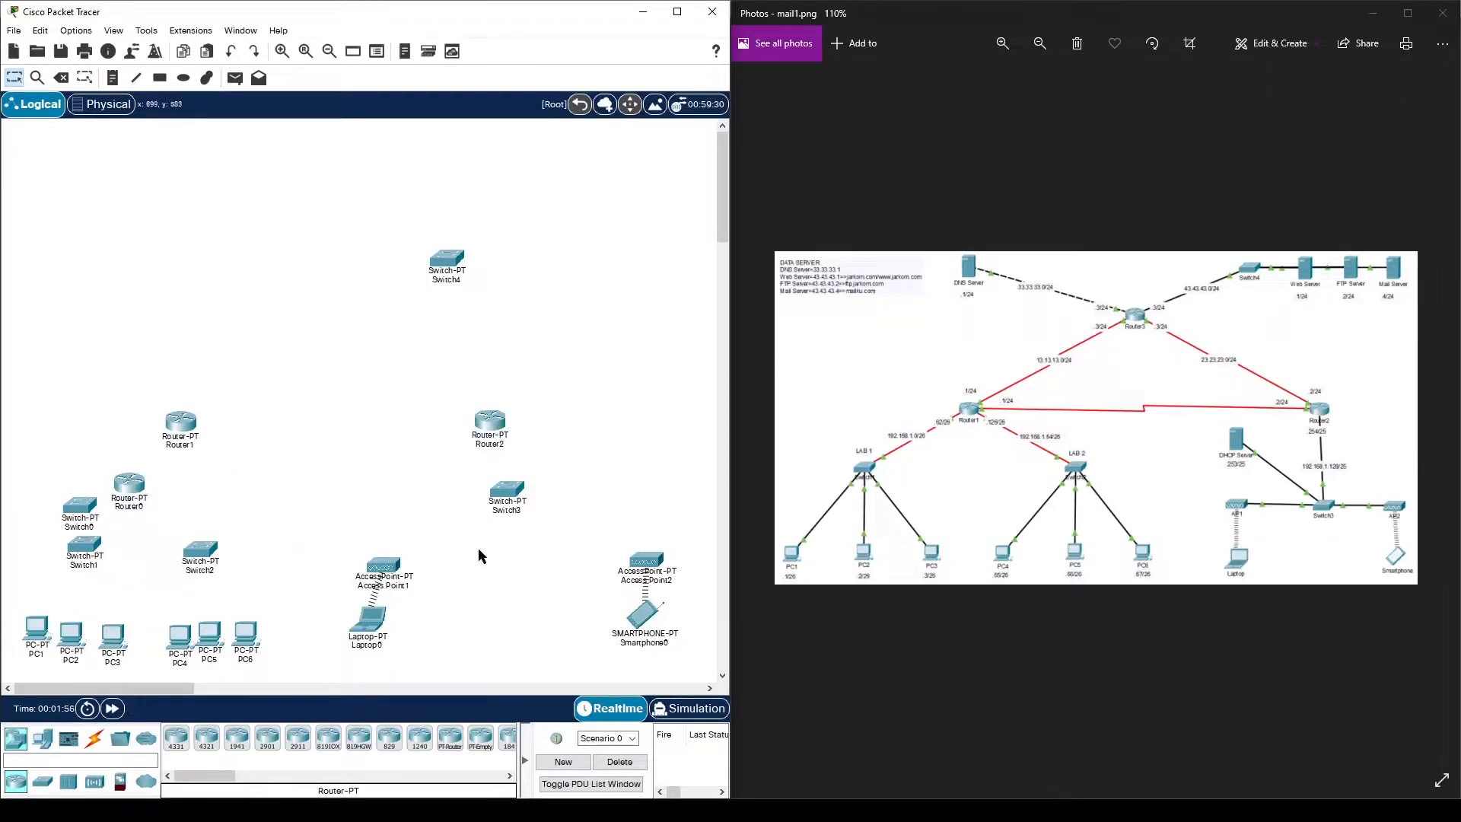
click(452, 738)
click(300, 299)
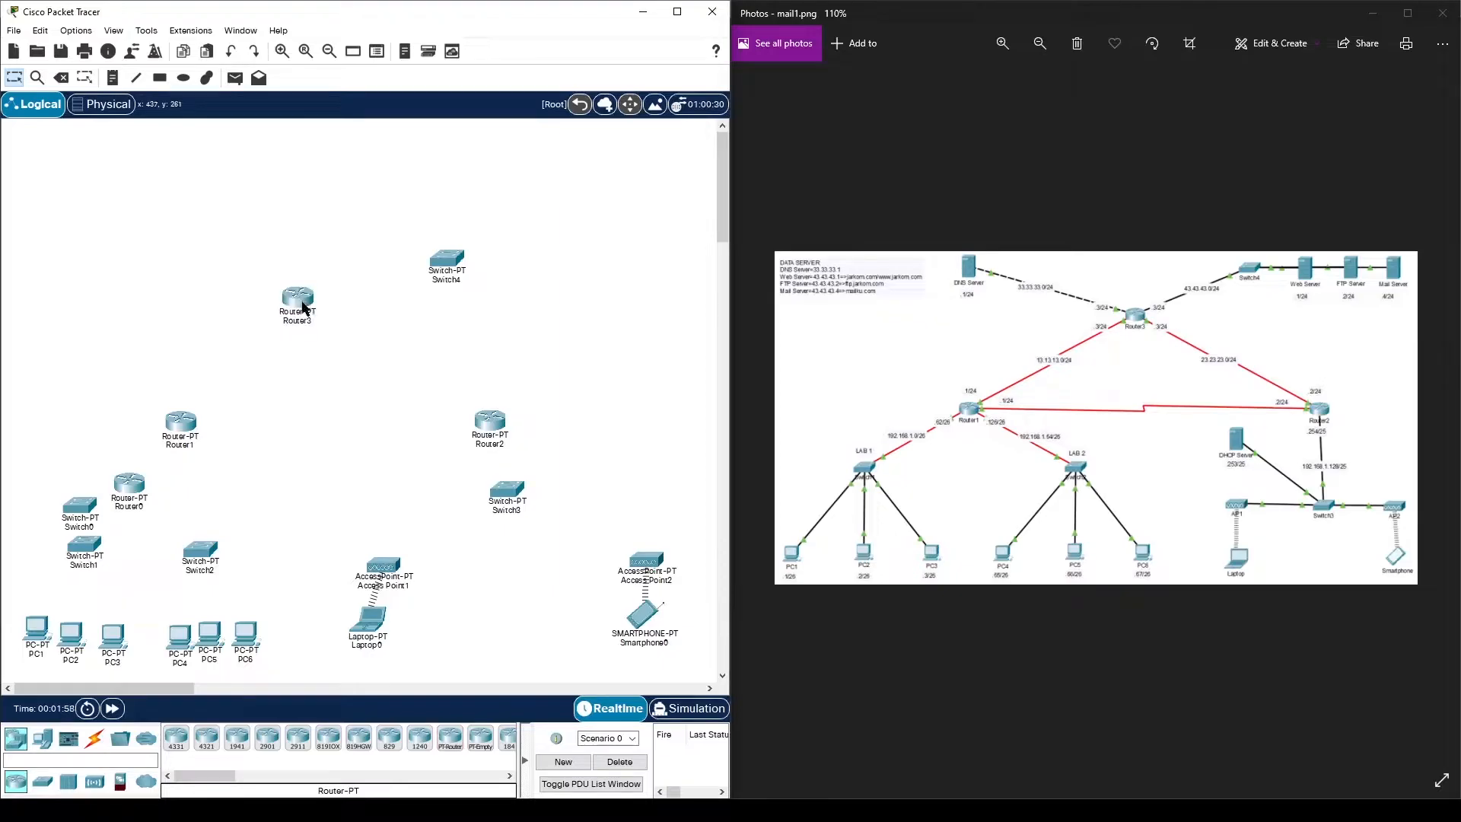
- Delete the extra Switch0 and Router0
click(61, 77)
click(85, 505)
click(357, 426)
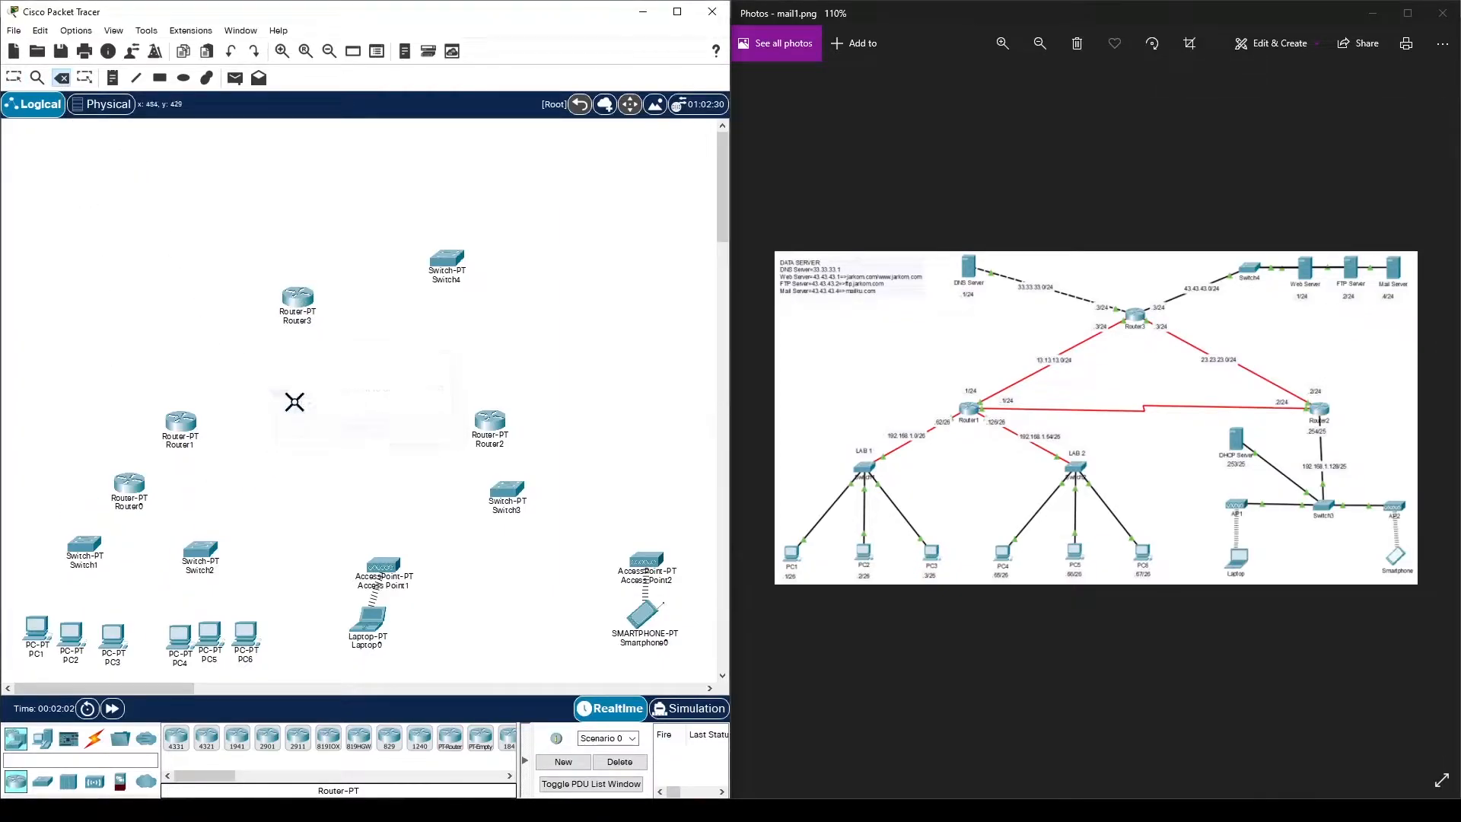
click(130, 485)
click(354, 427)
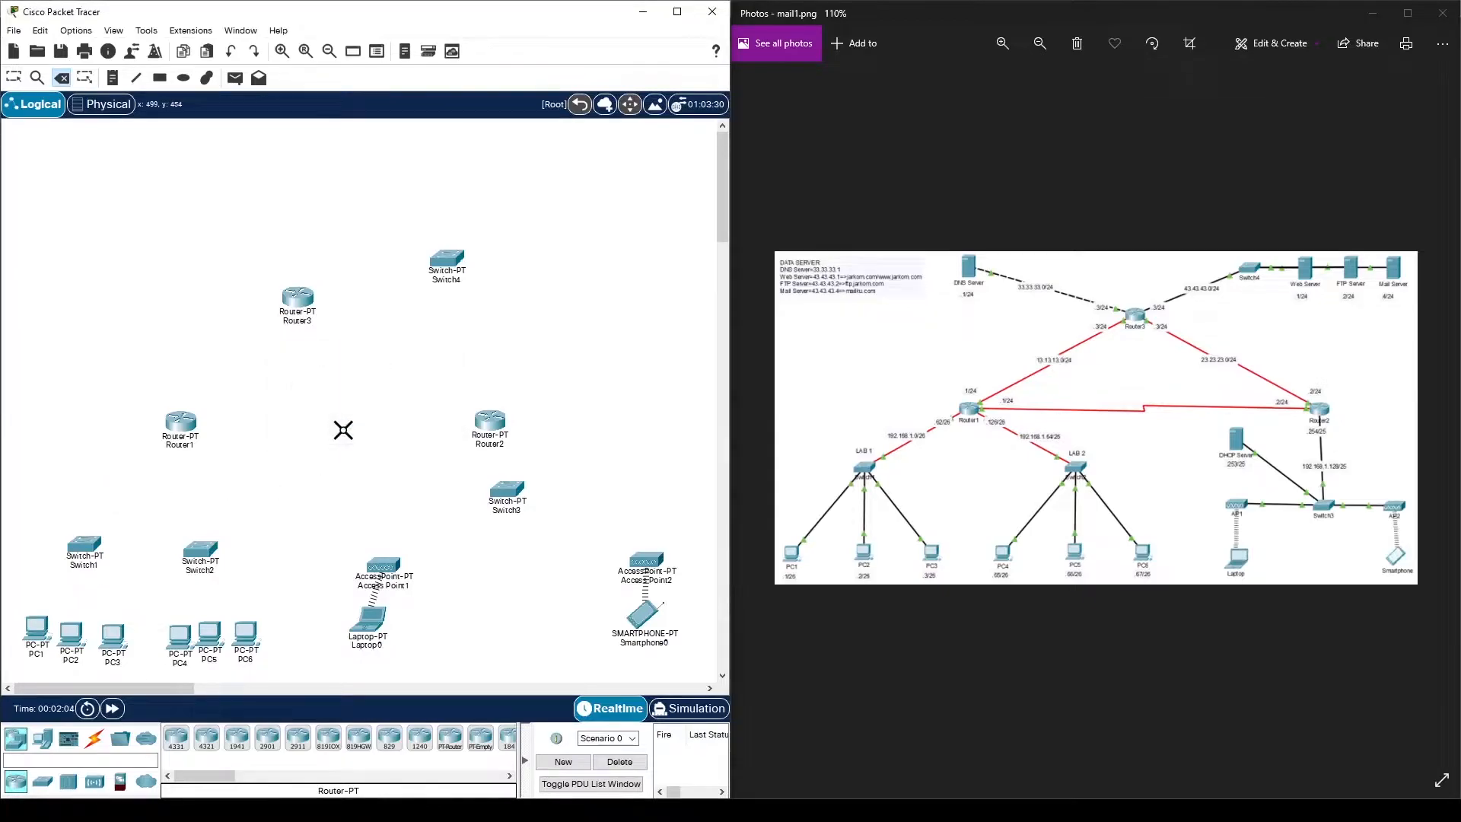
click(16, 78)
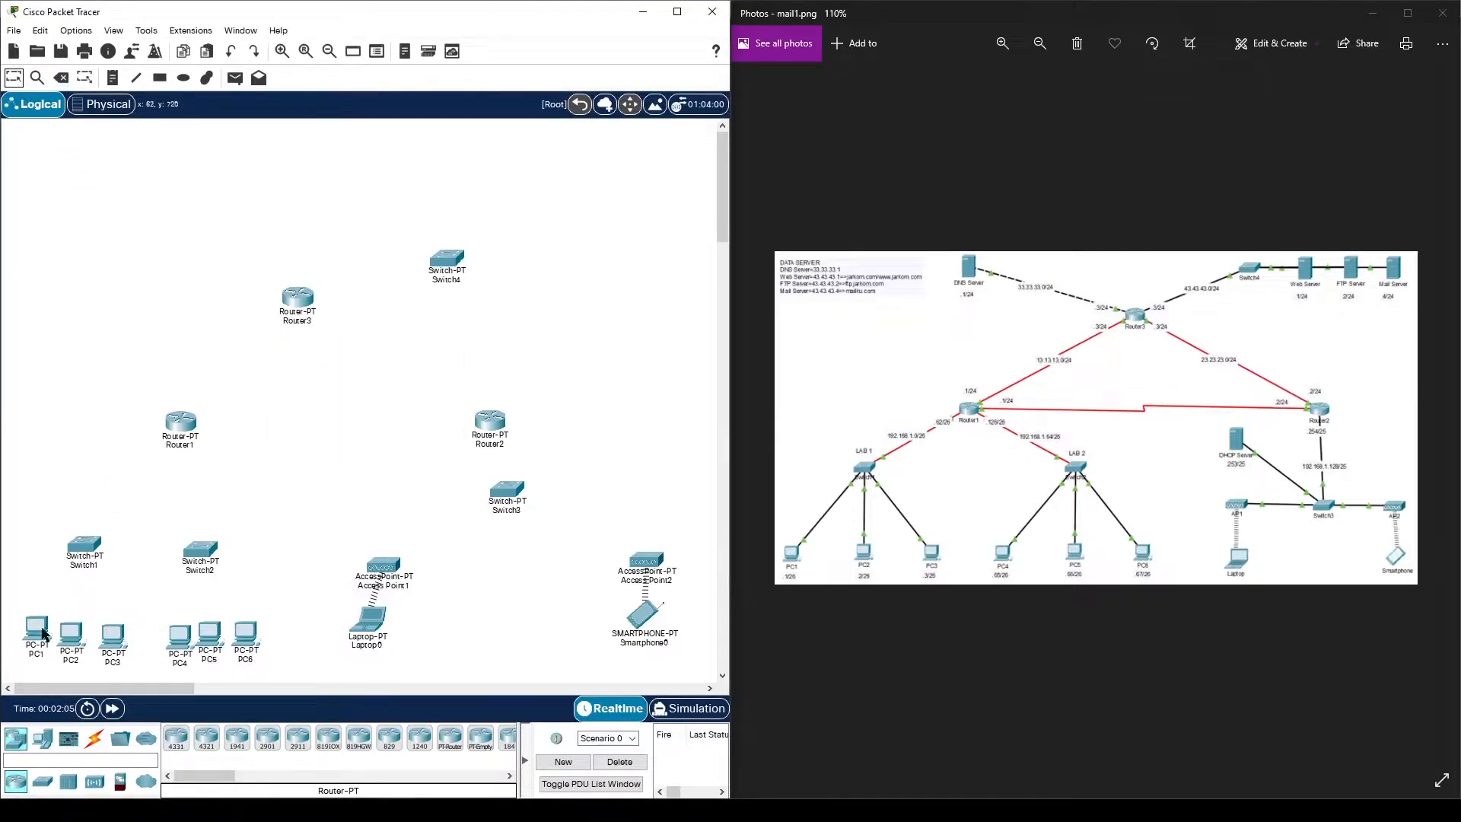
click(44, 740)
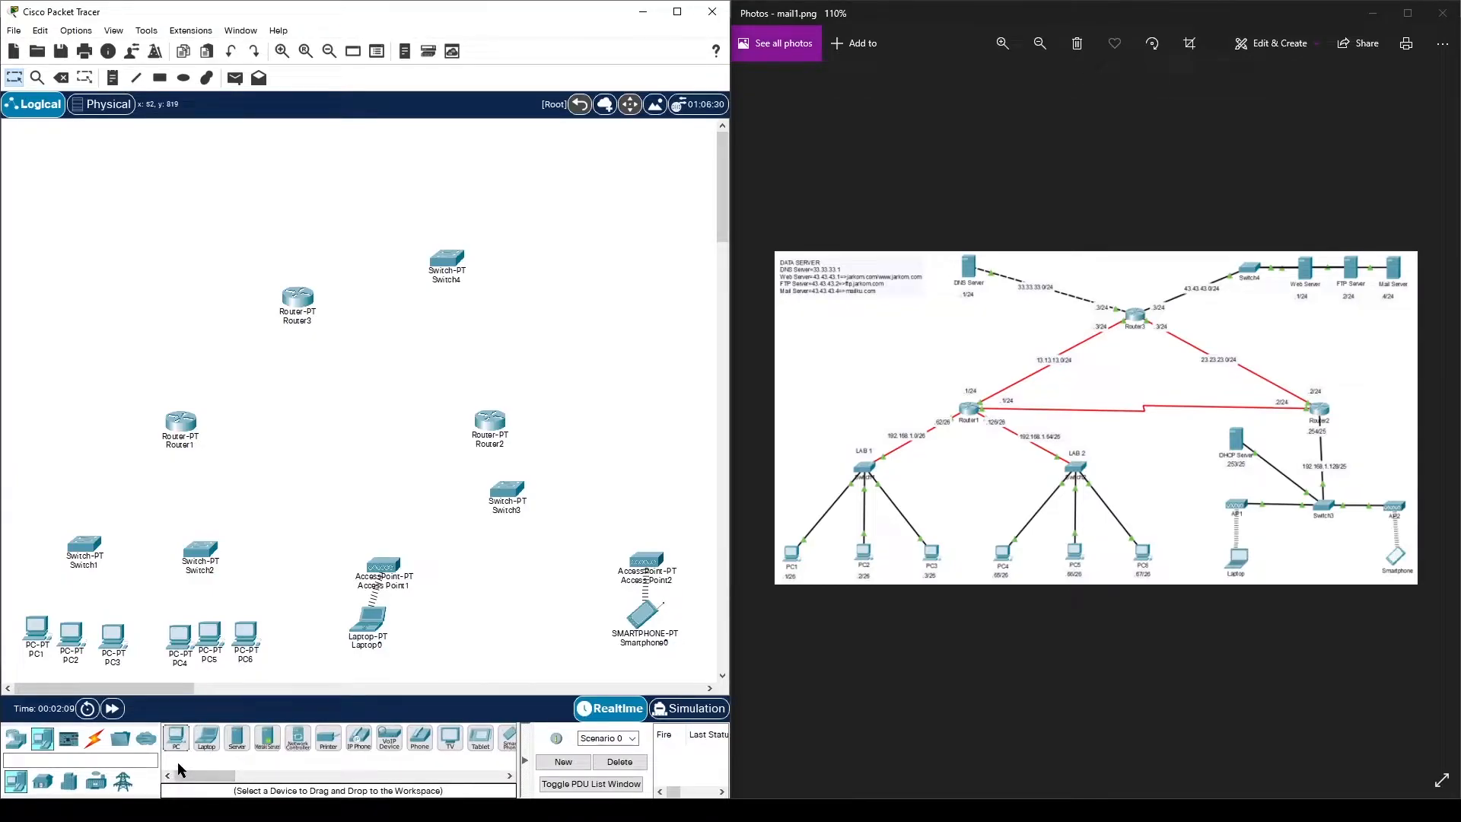
click(237, 738)
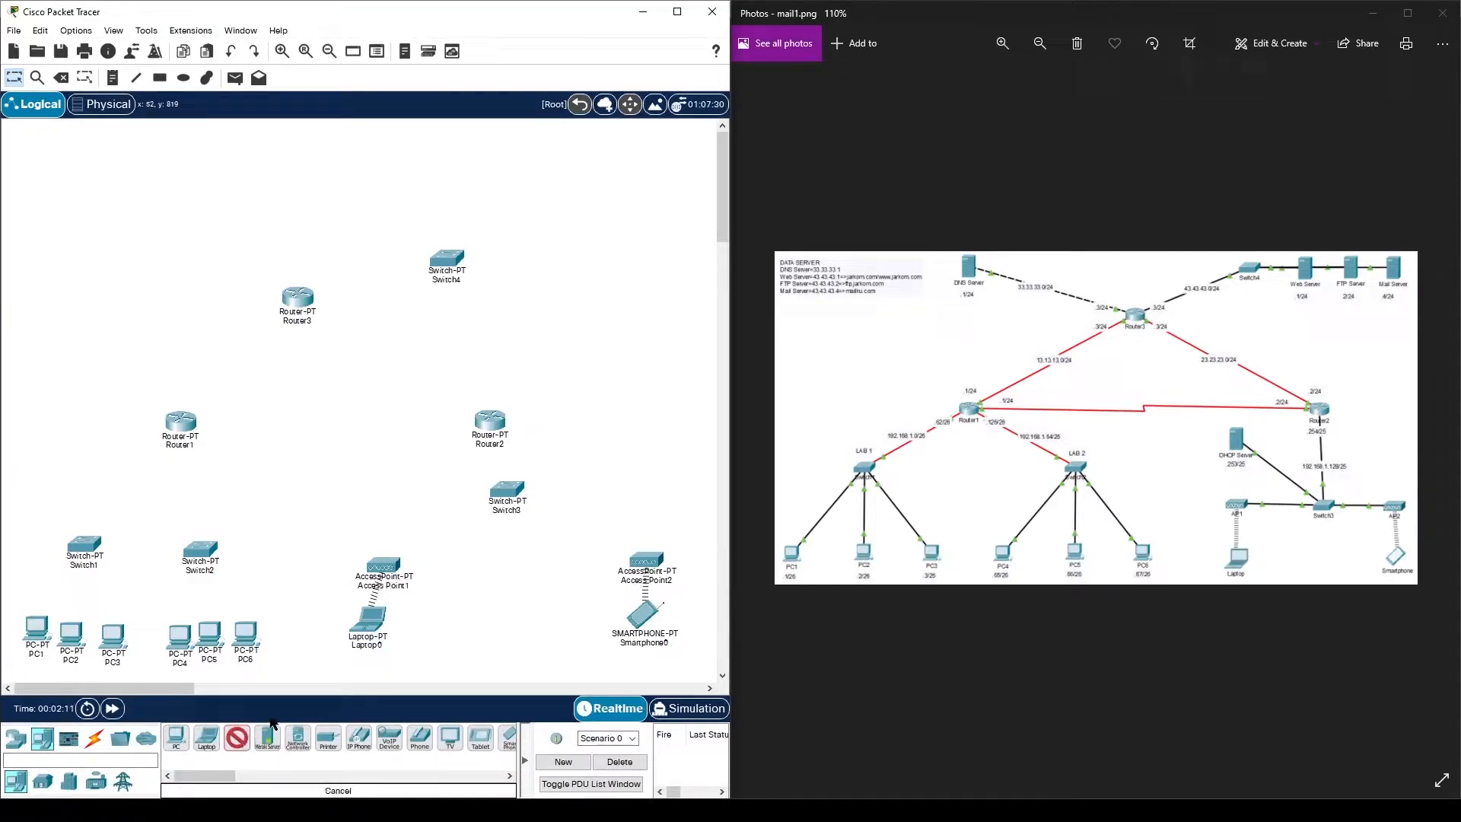
click(423, 498)
click(239, 739)
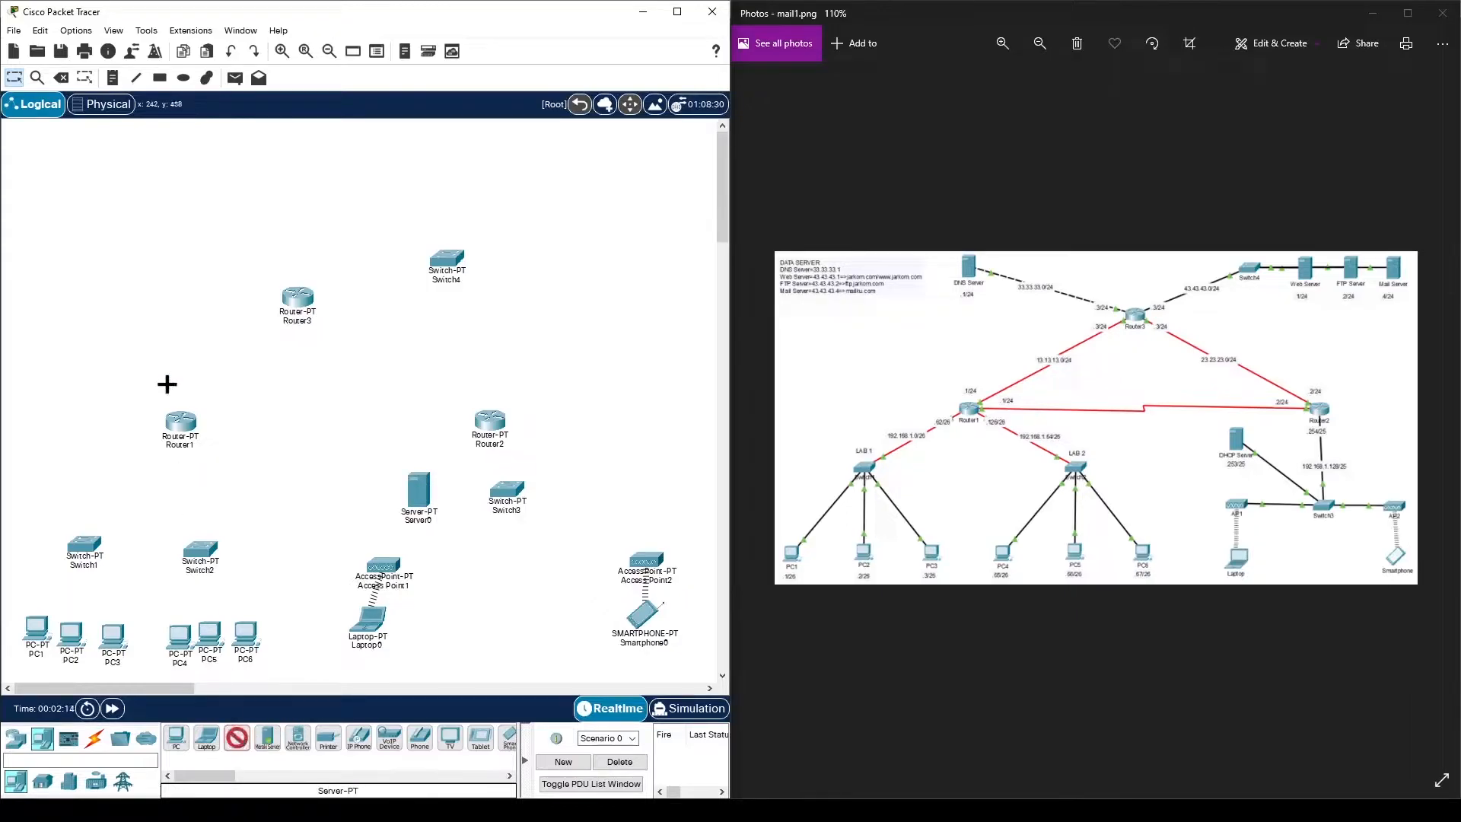
click(100, 227)
click(238, 738)
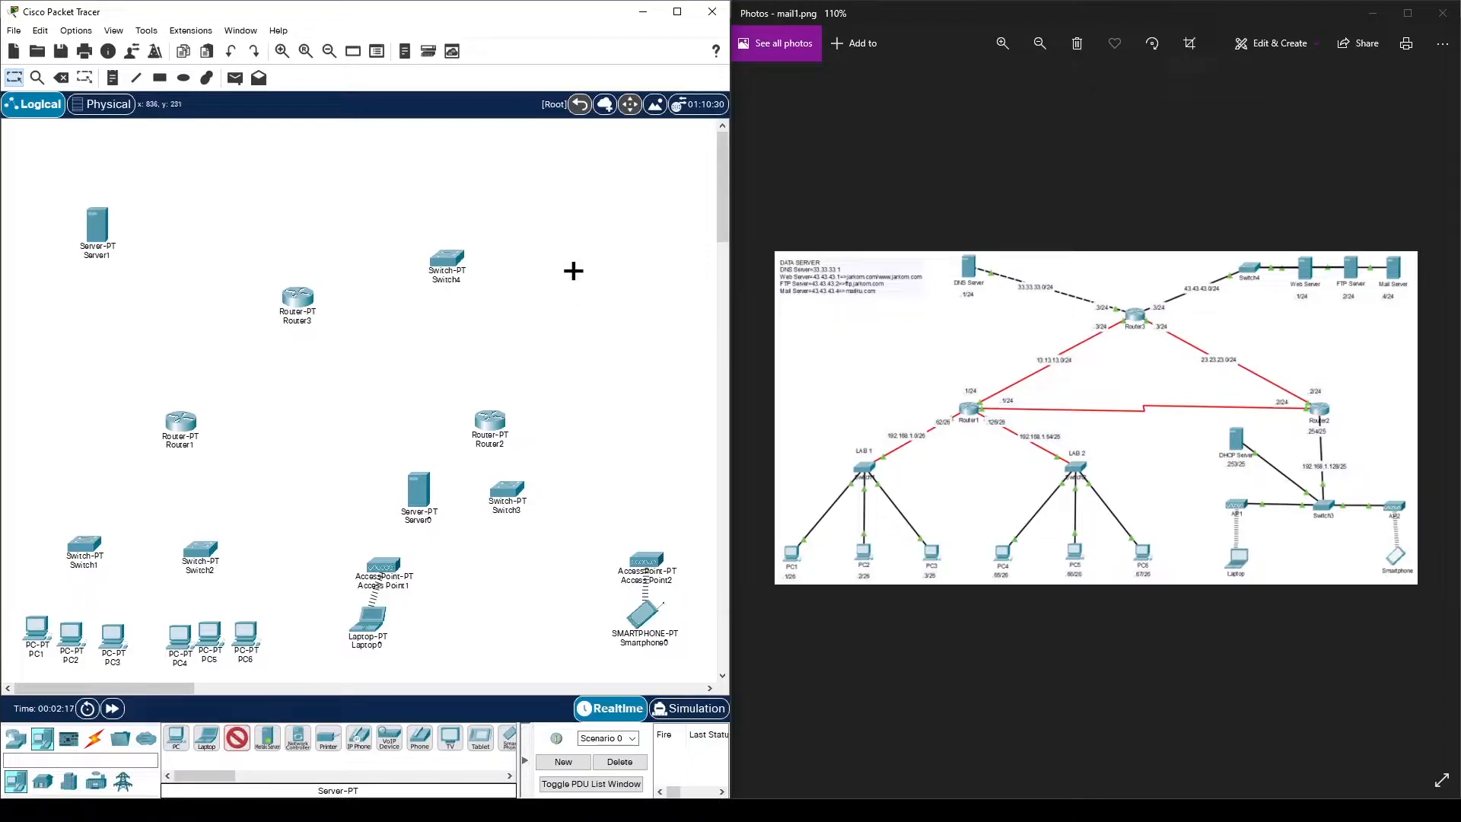
click(578, 167)
click(239, 740)
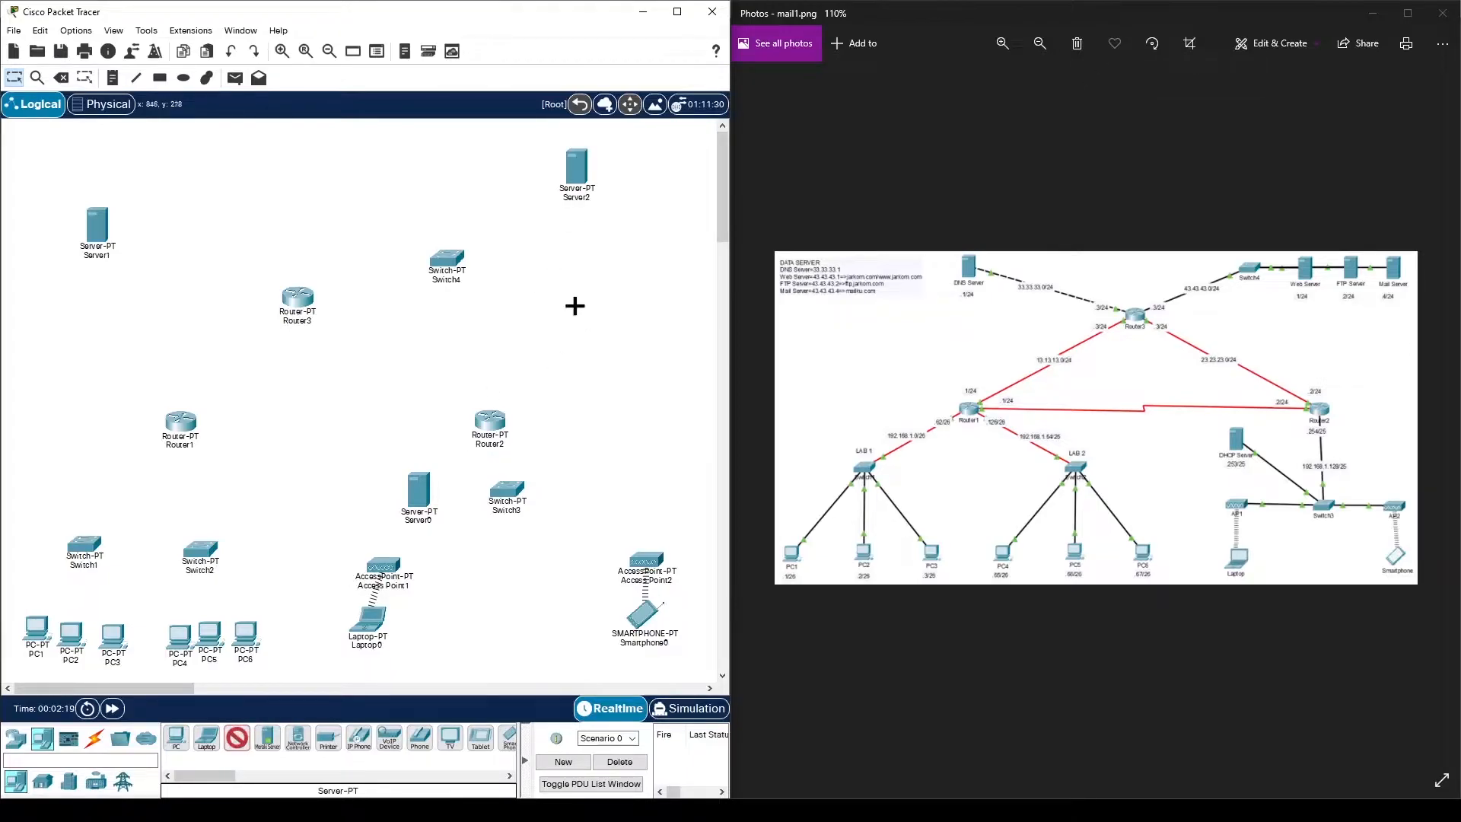
click(576, 232)
click(234, 738)
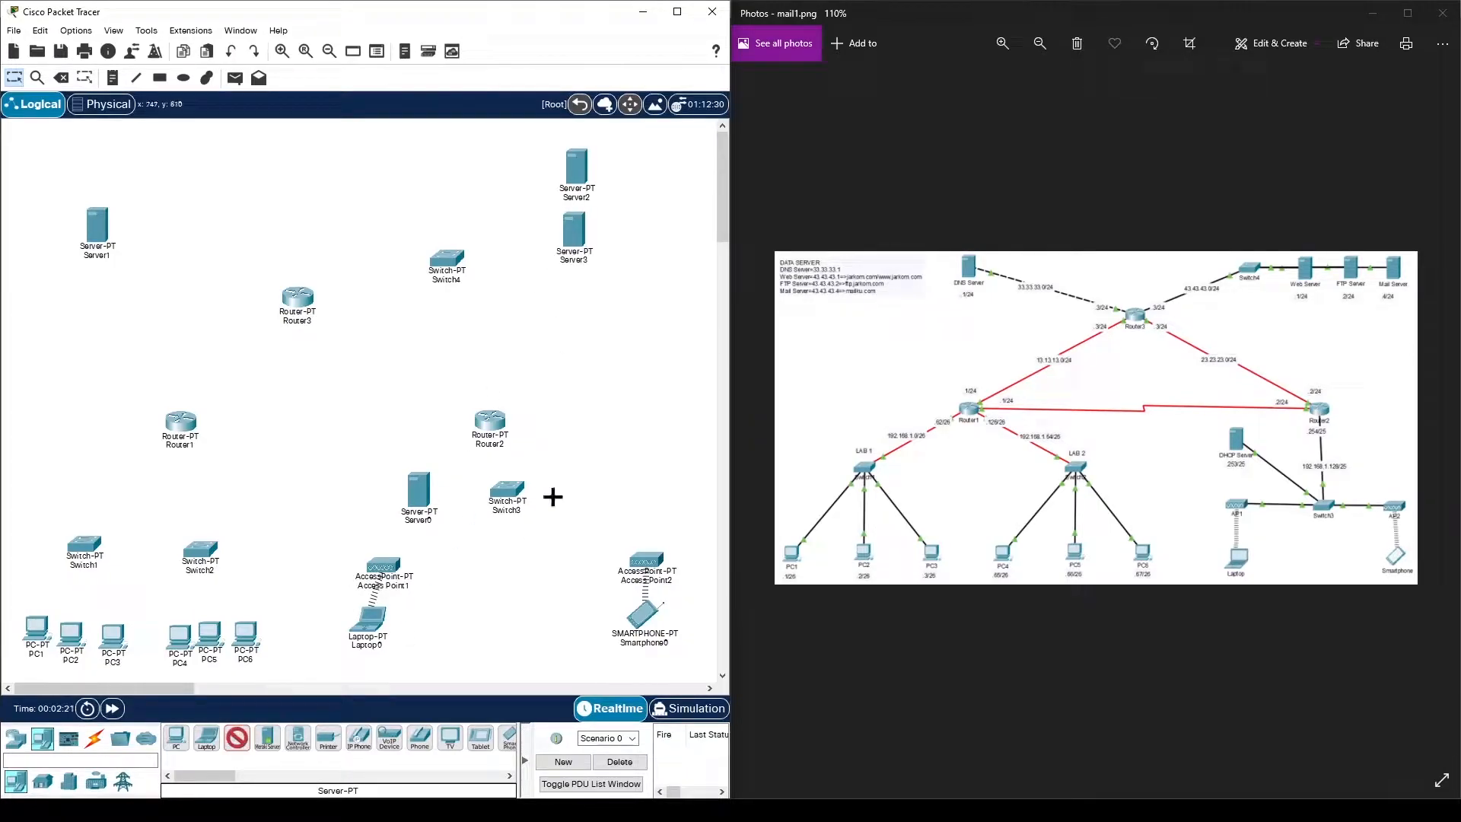
click(578, 316)
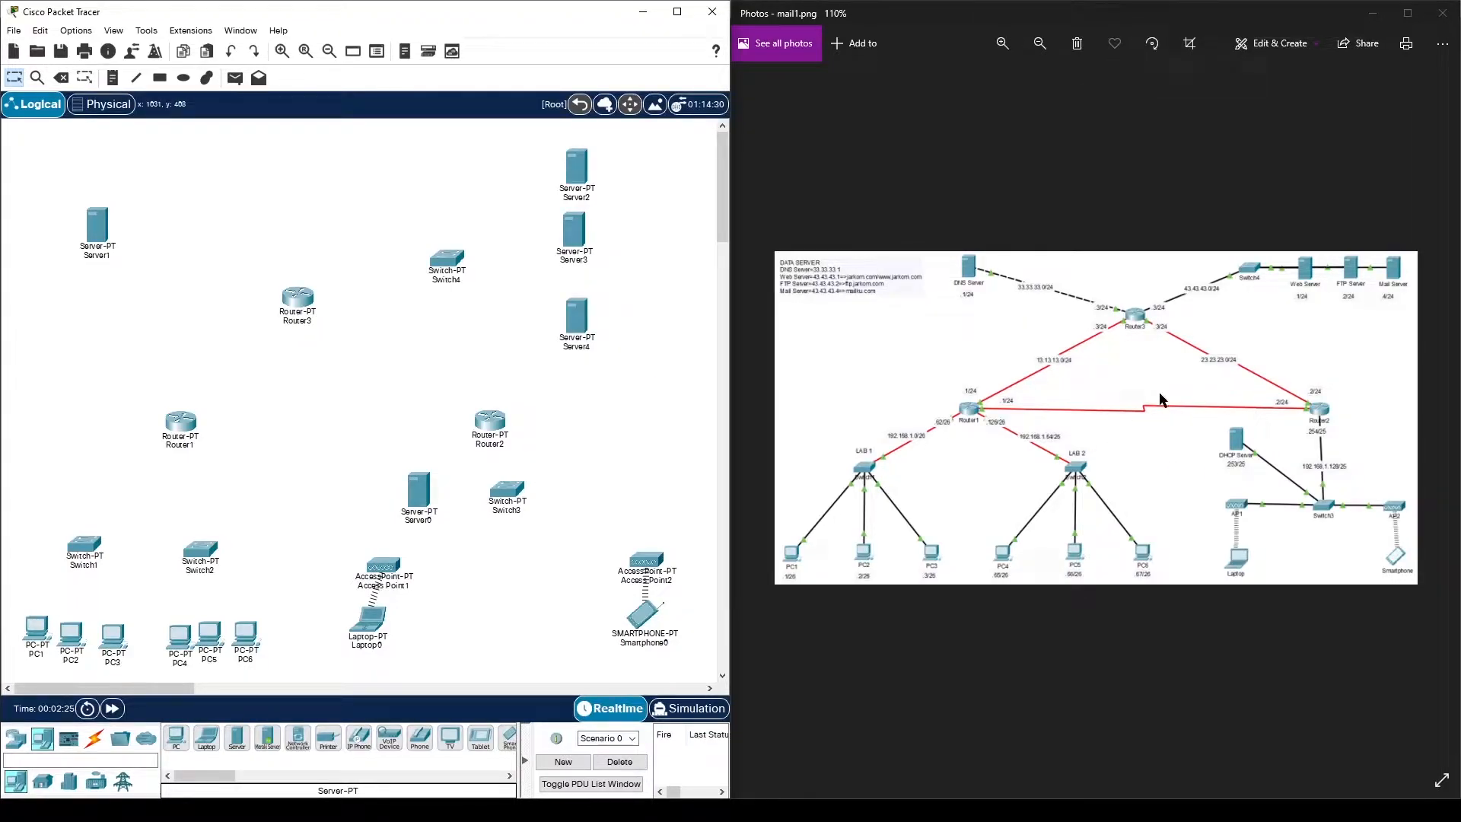
- Rename Server0, Server1 and Server2 to DHCP Server, DNS Server and Web Server
click(428, 523)
double_click(462, 524)
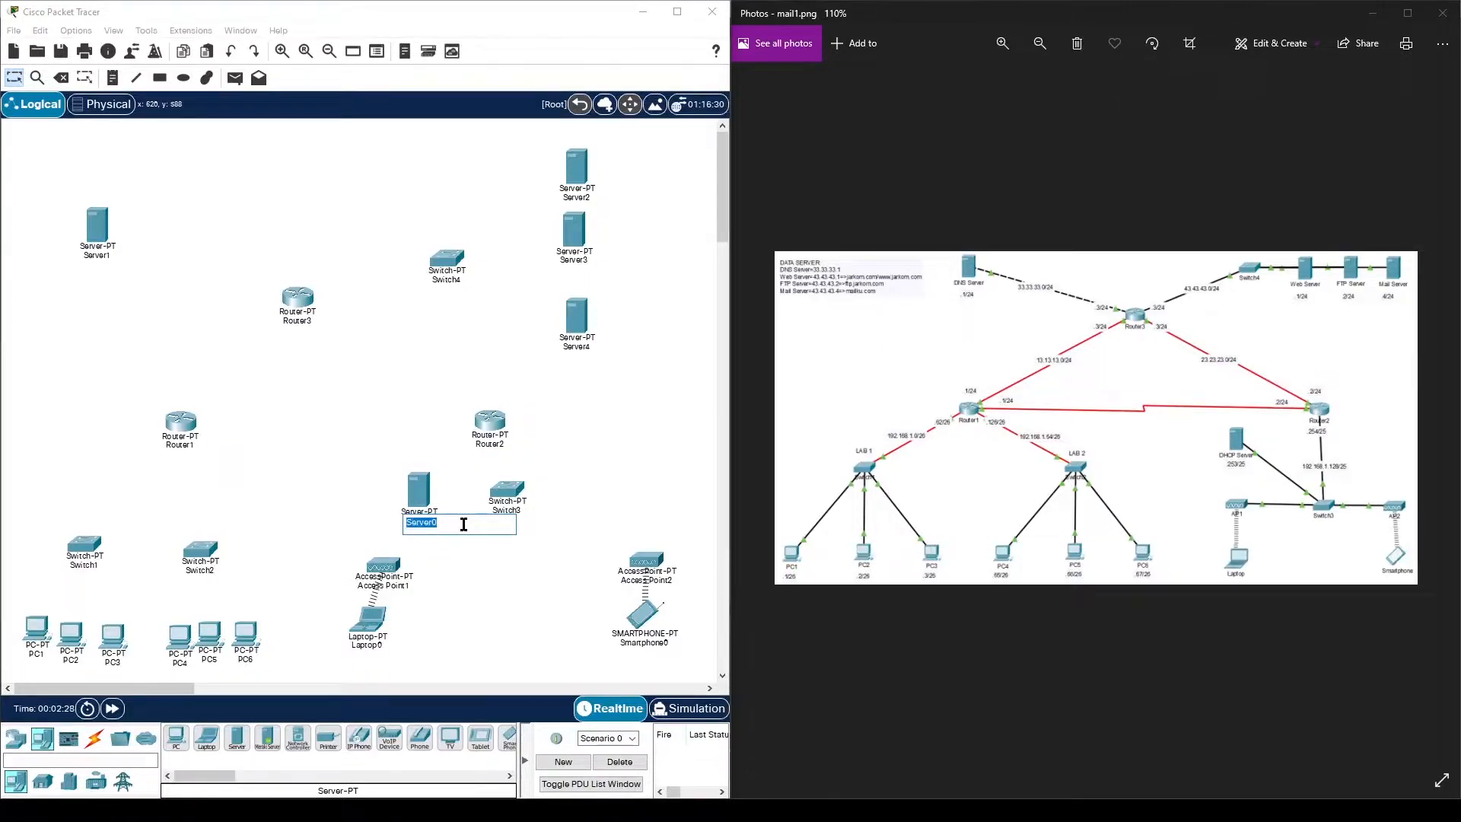
text(DHCP)
key(Return)
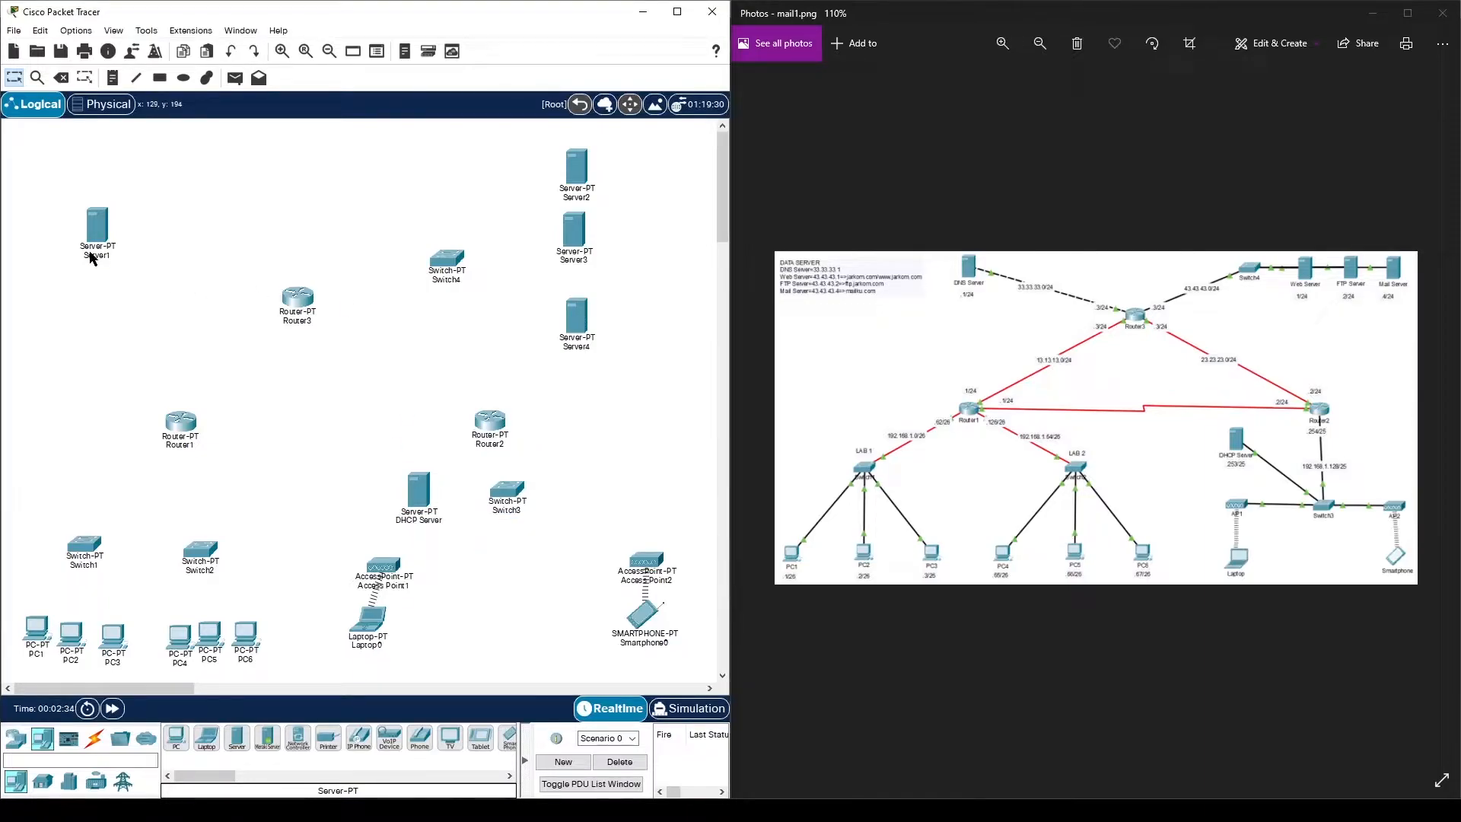
click(97, 257)
double_click(120, 257)
text(DNS Server)
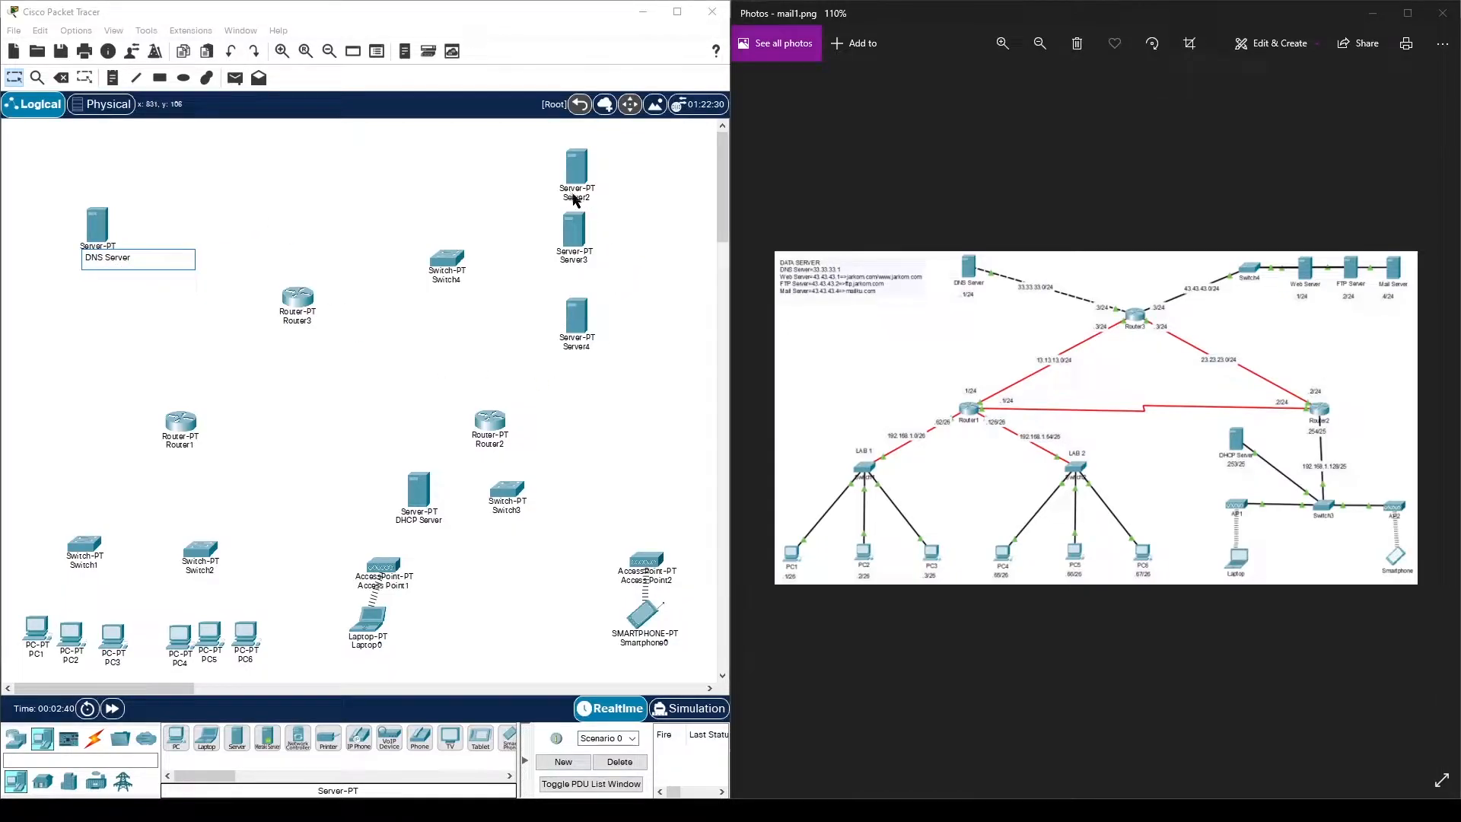
key(Return)
click(586, 200)
double_click(601, 200)
text(Web Server)
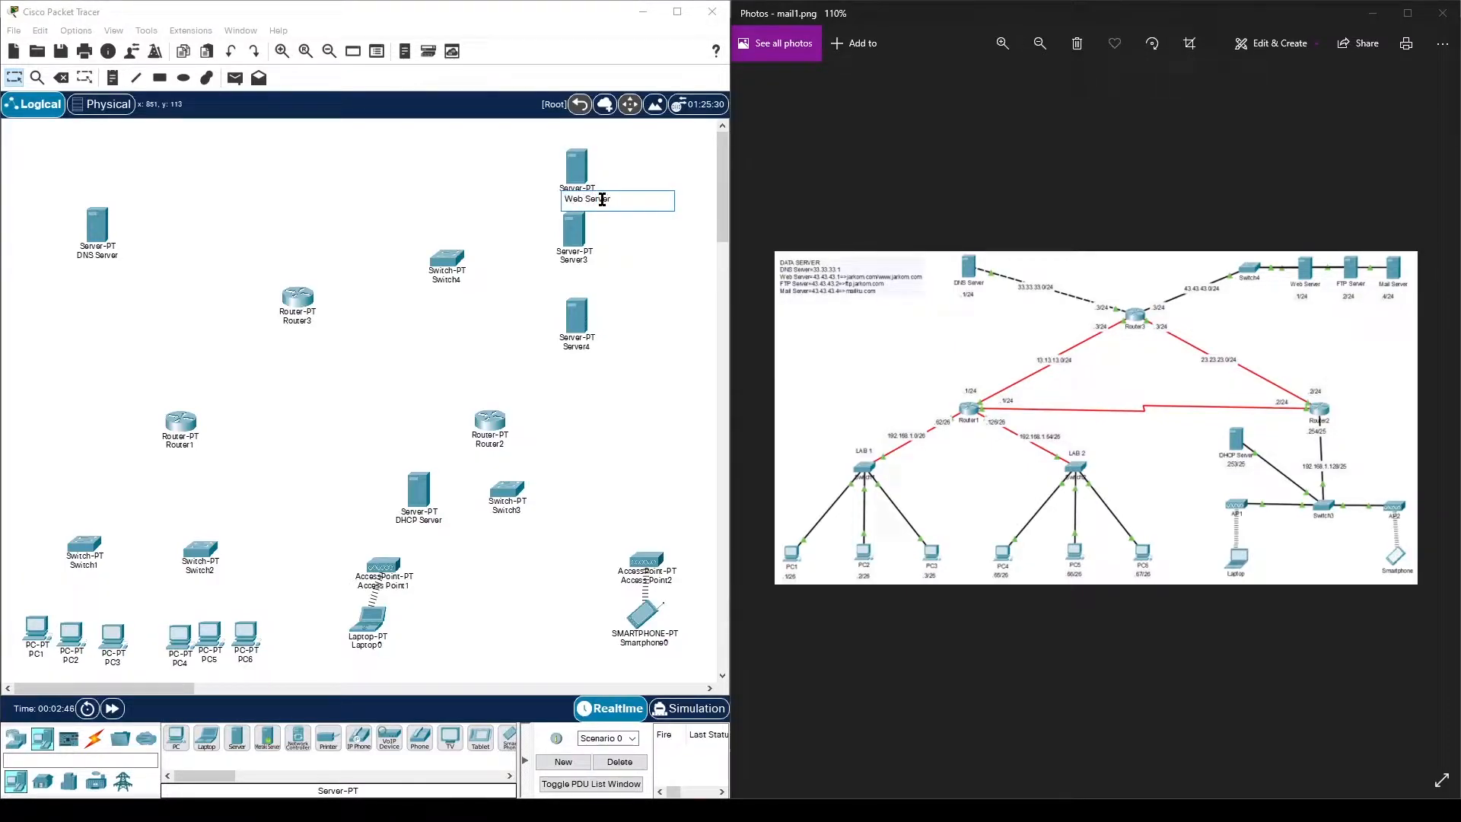
key(Return)
- Rename Server3 to FTP Server and Server4 to Mail Server
click(582, 262)
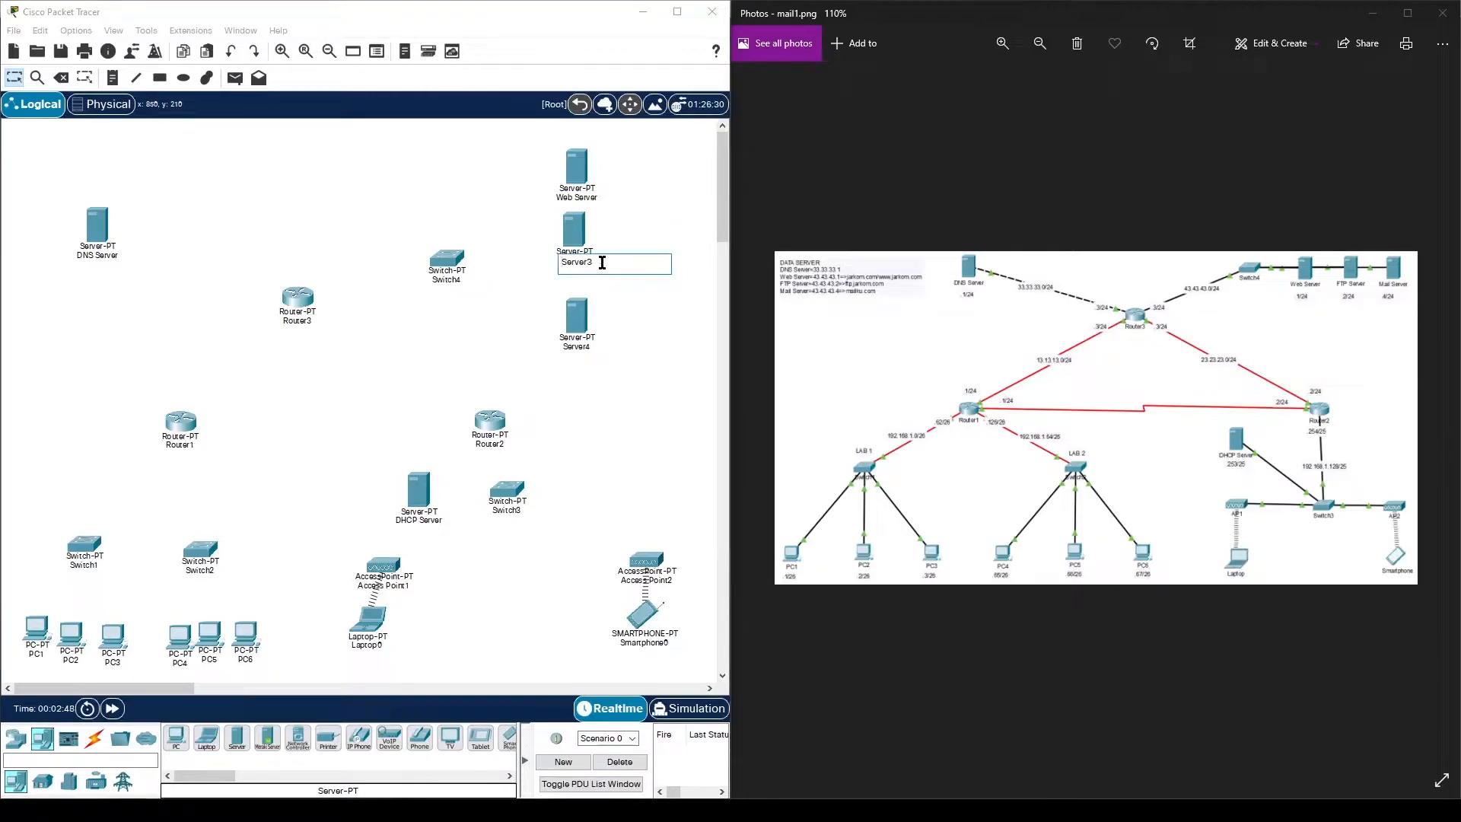
double_click(603, 262)
text(FTP)
click(636, 430)
click(585, 347)
double_click(601, 348)
text(Mail)
click(637, 430)
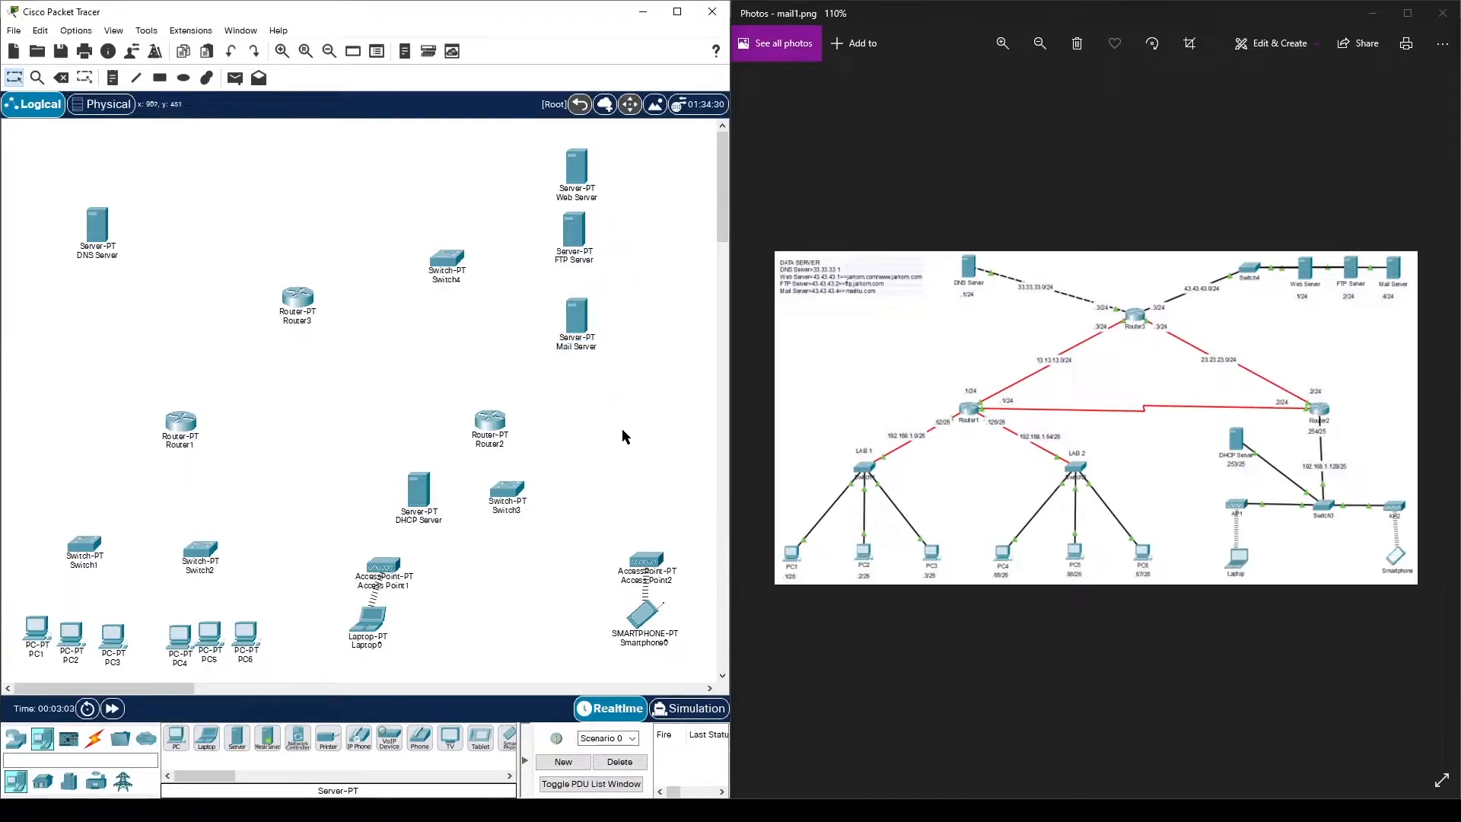
- Cable PC1, PC2 and PC3 to Switch1 using automatic connection type
click(94, 747)
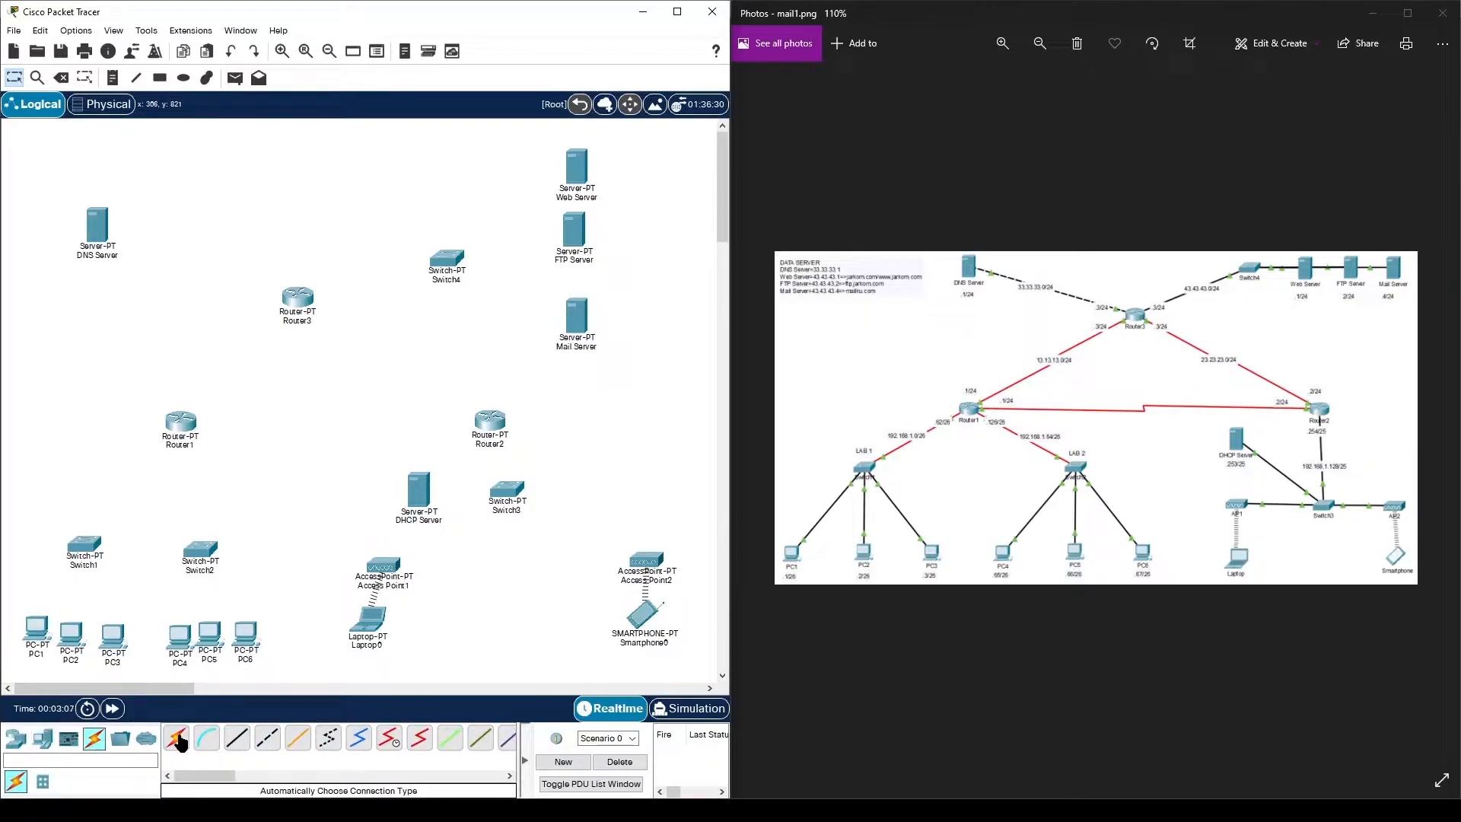
click(180, 742)
click(45, 618)
click(89, 551)
click(70, 633)
click(83, 547)
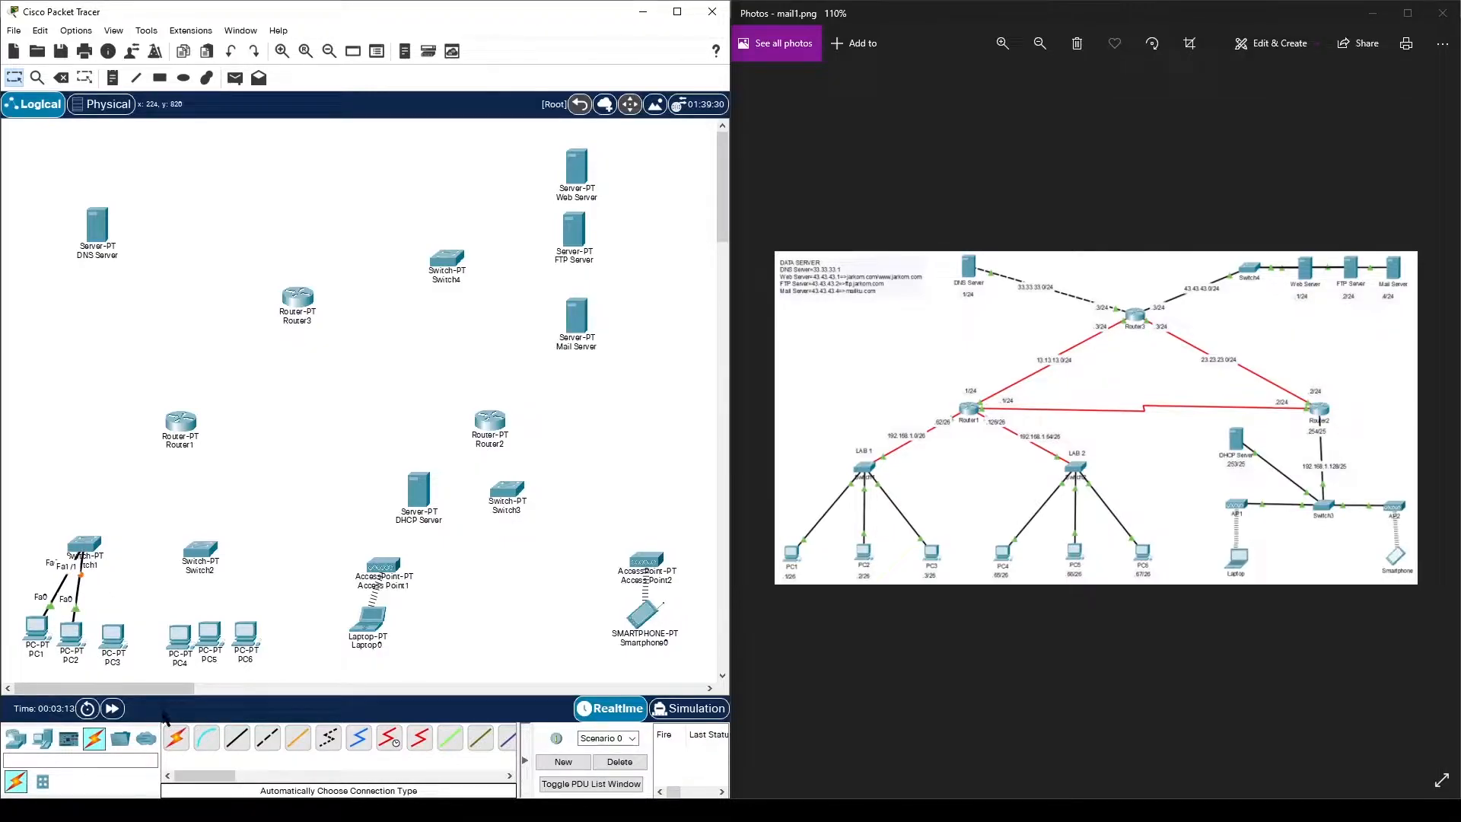
click(177, 740)
click(114, 636)
click(88, 549)
- Cable PC4, PC5 and PC6 to Switch2
click(178, 739)
click(180, 633)
click(200, 549)
click(176, 739)
click(209, 633)
click(201, 550)
click(177, 739)
click(245, 633)
click(202, 549)
- Connect Switch1 and Switch2 to Router1
click(177, 738)
click(85, 545)
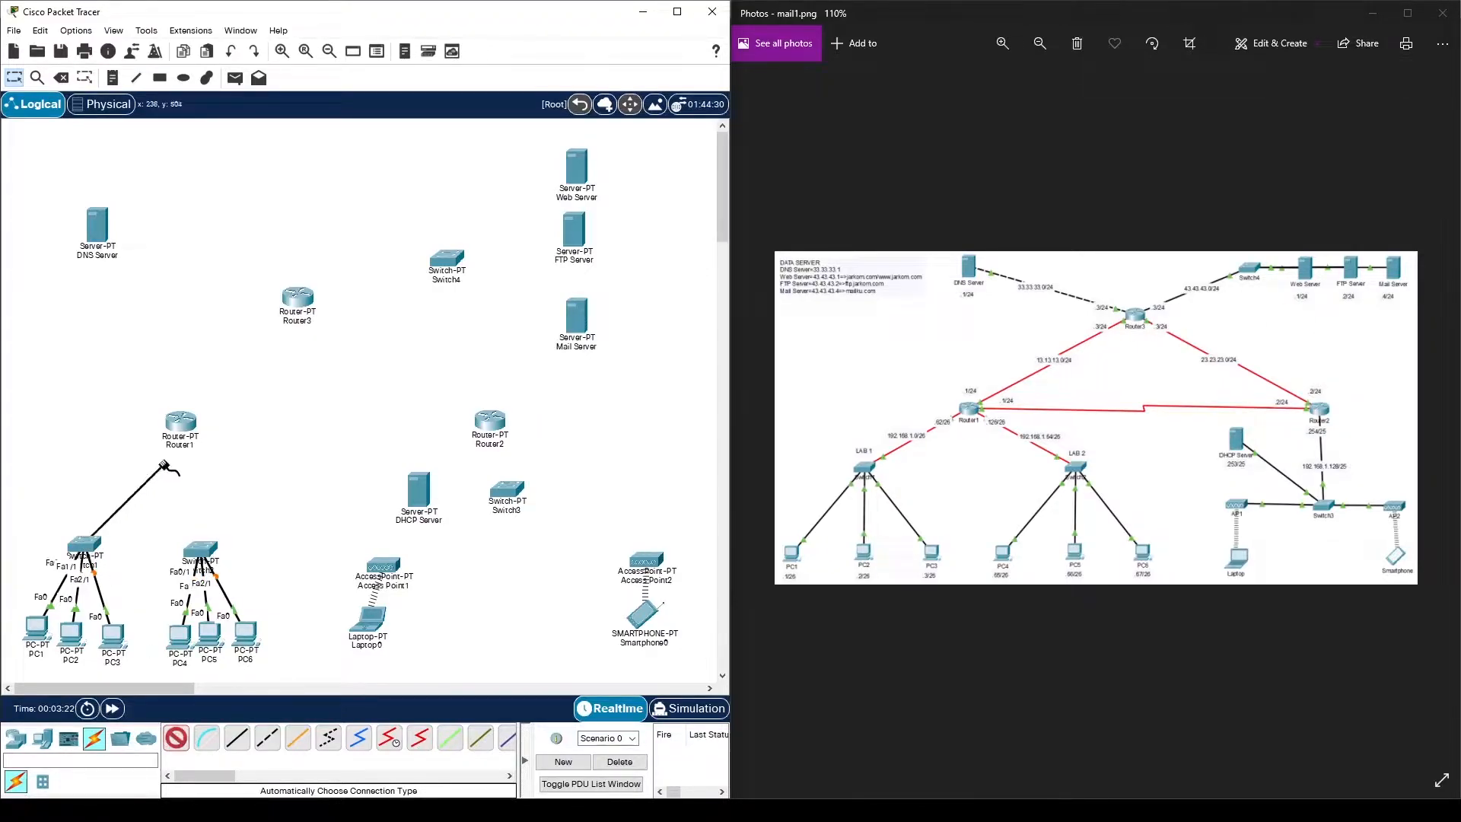
click(178, 423)
click(177, 739)
click(202, 550)
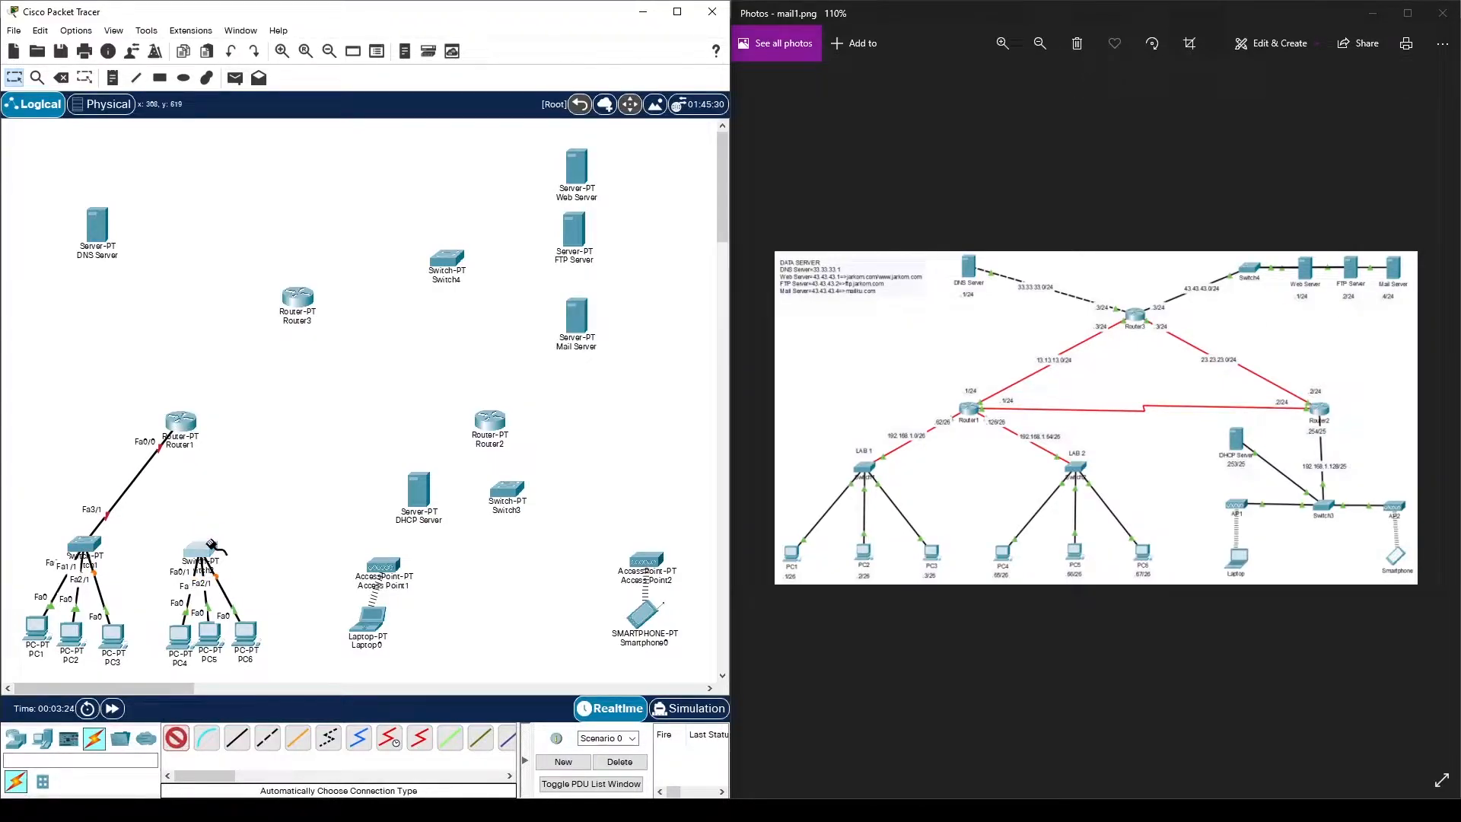
click(189, 435)
- Connect Access Point1, Access Point2, the DHCP Server and Router2 to Switch3
click(177, 739)
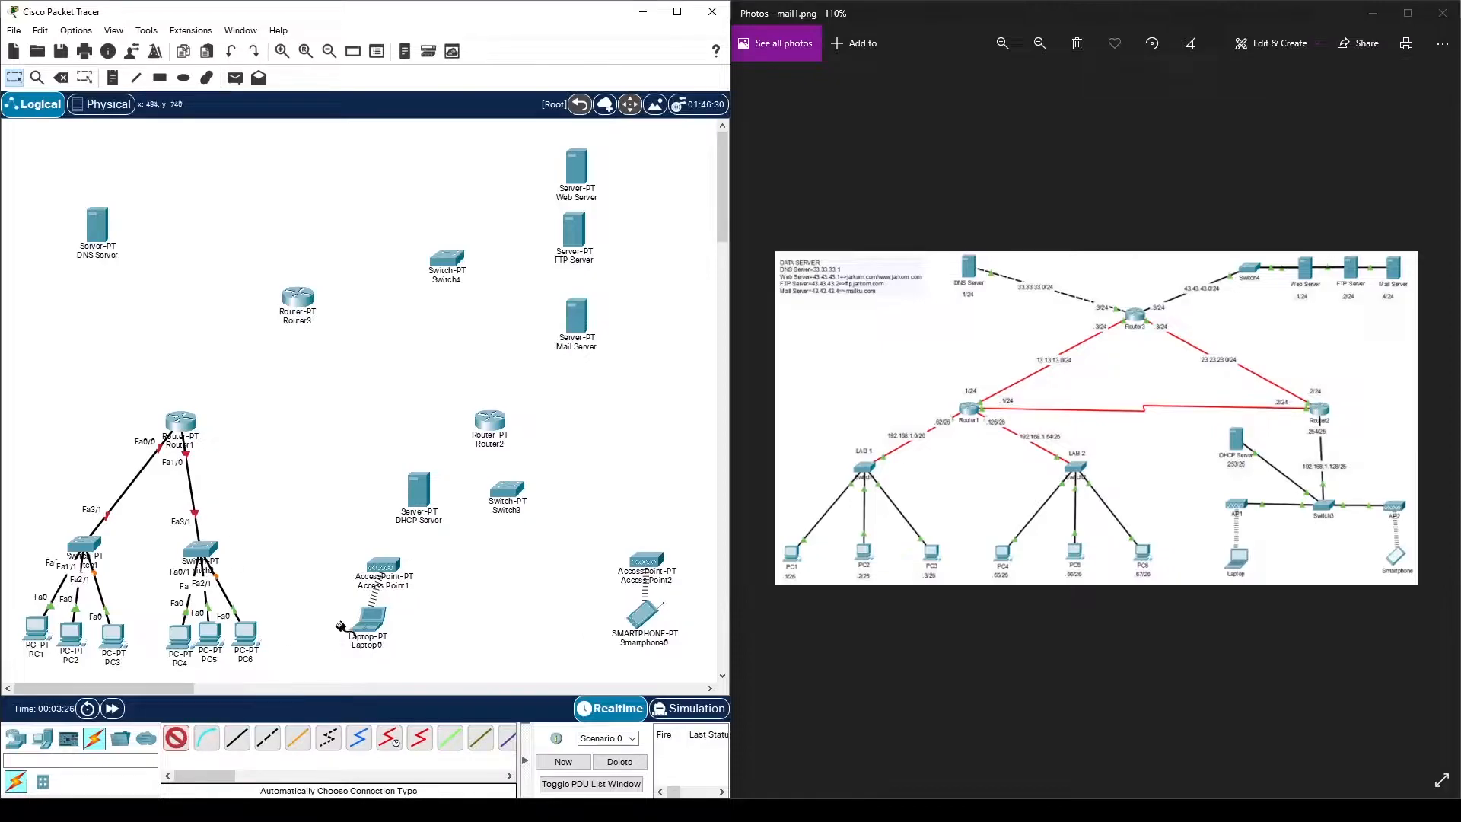
click(382, 567)
click(520, 491)
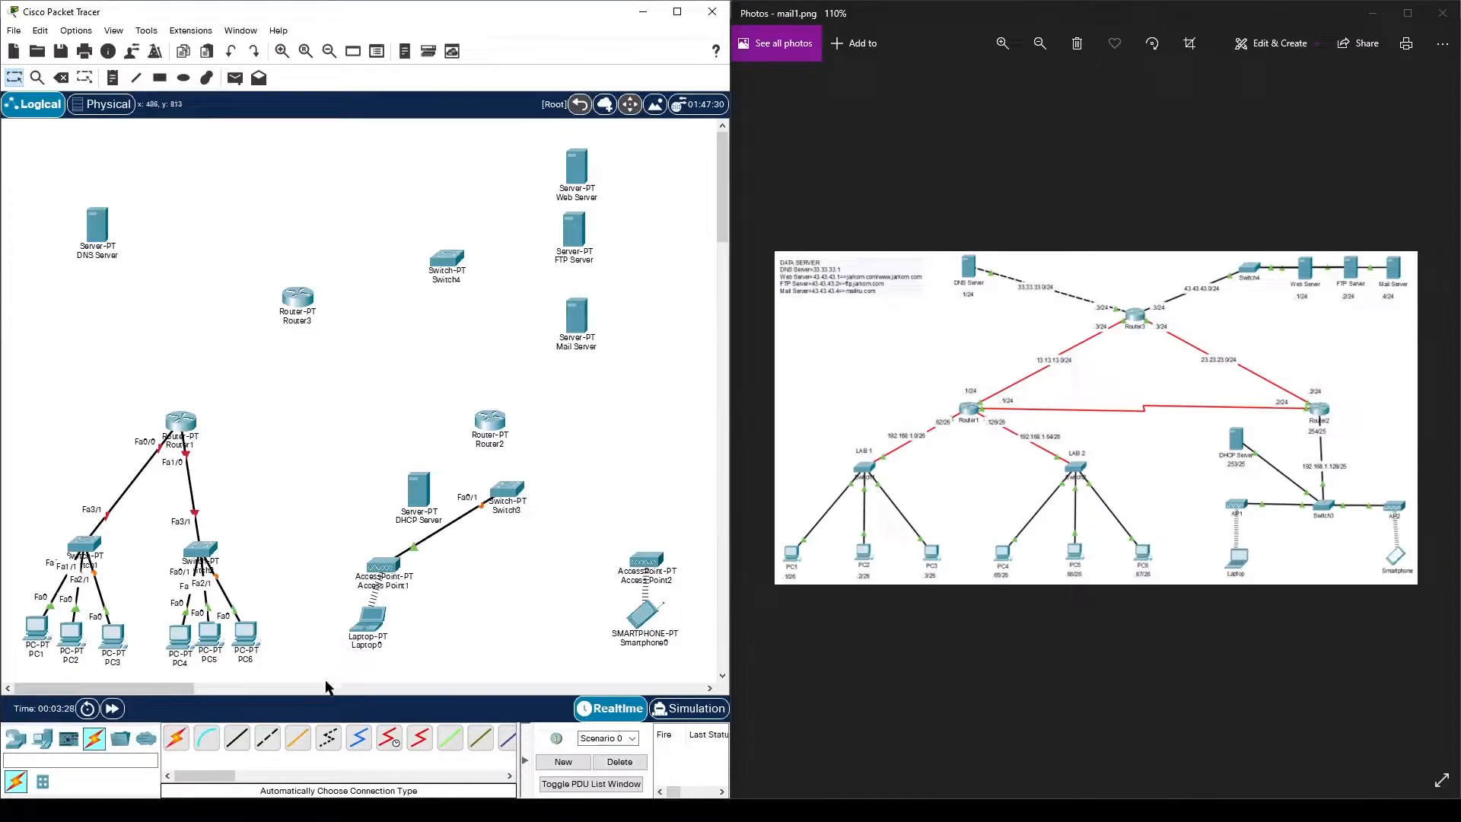
click(176, 739)
click(643, 562)
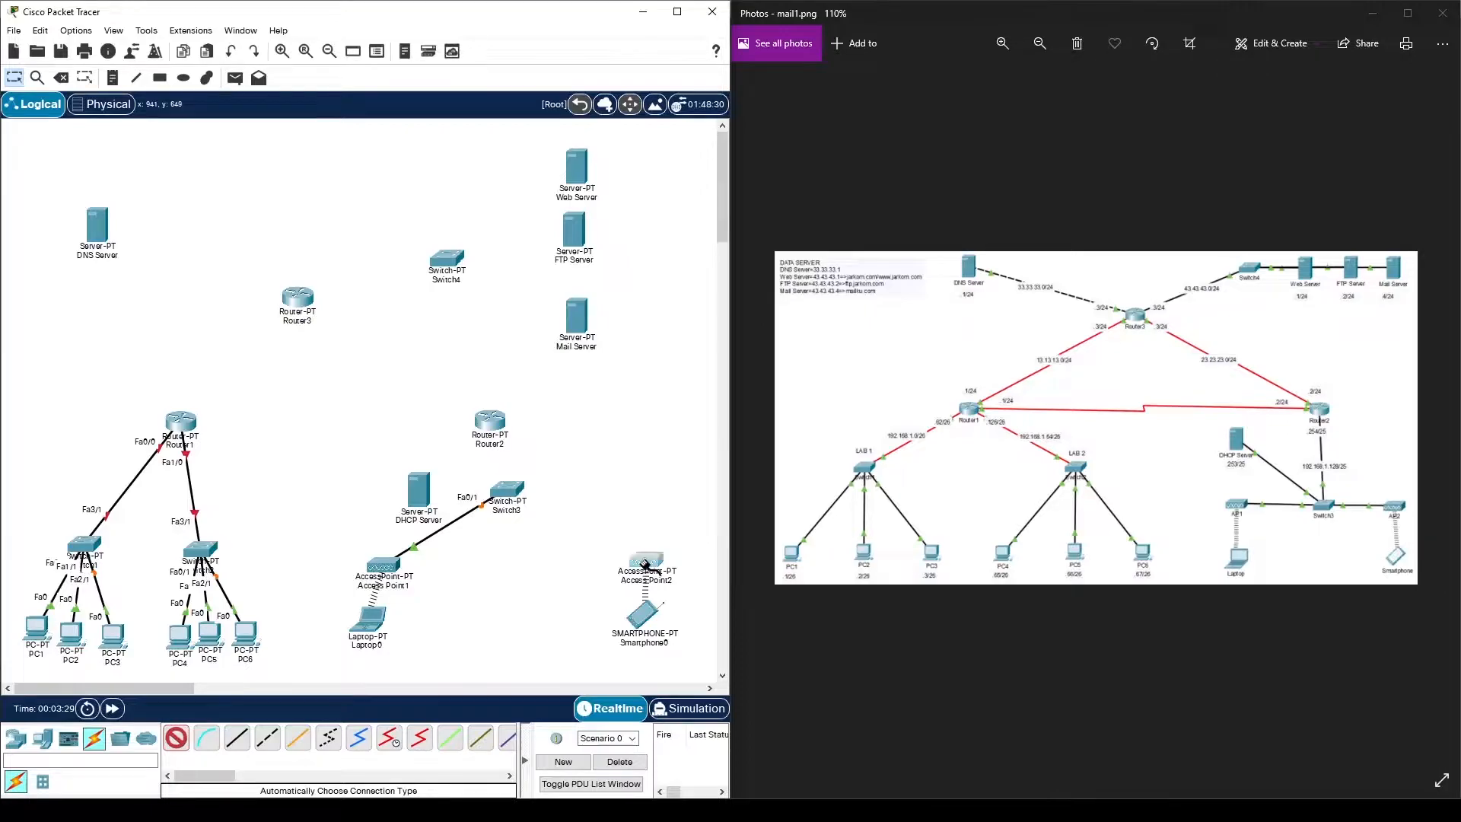
click(508, 489)
click(177, 738)
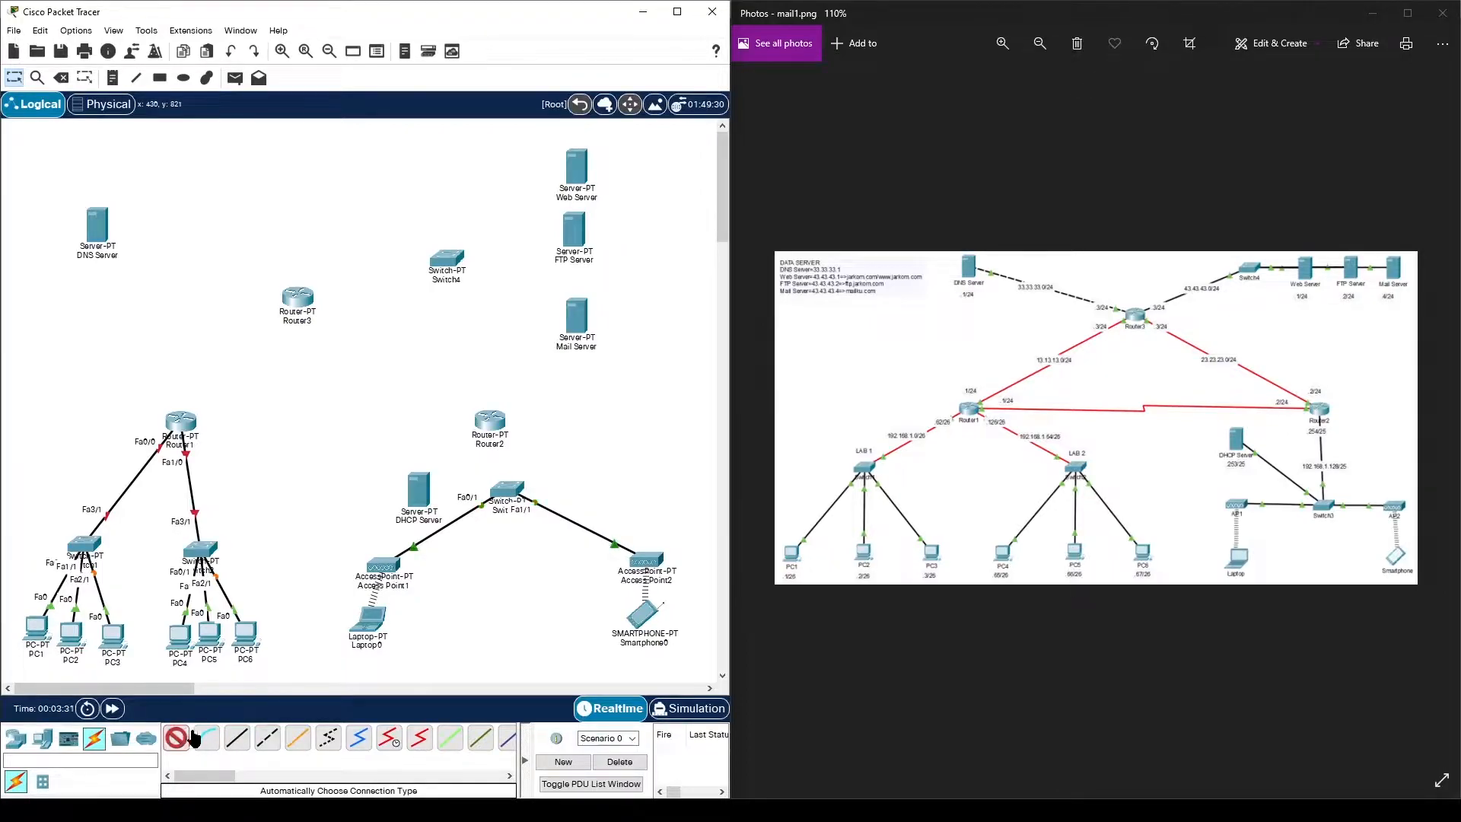
click(418, 491)
click(508, 489)
click(176, 739)
click(508, 489)
click(489, 421)
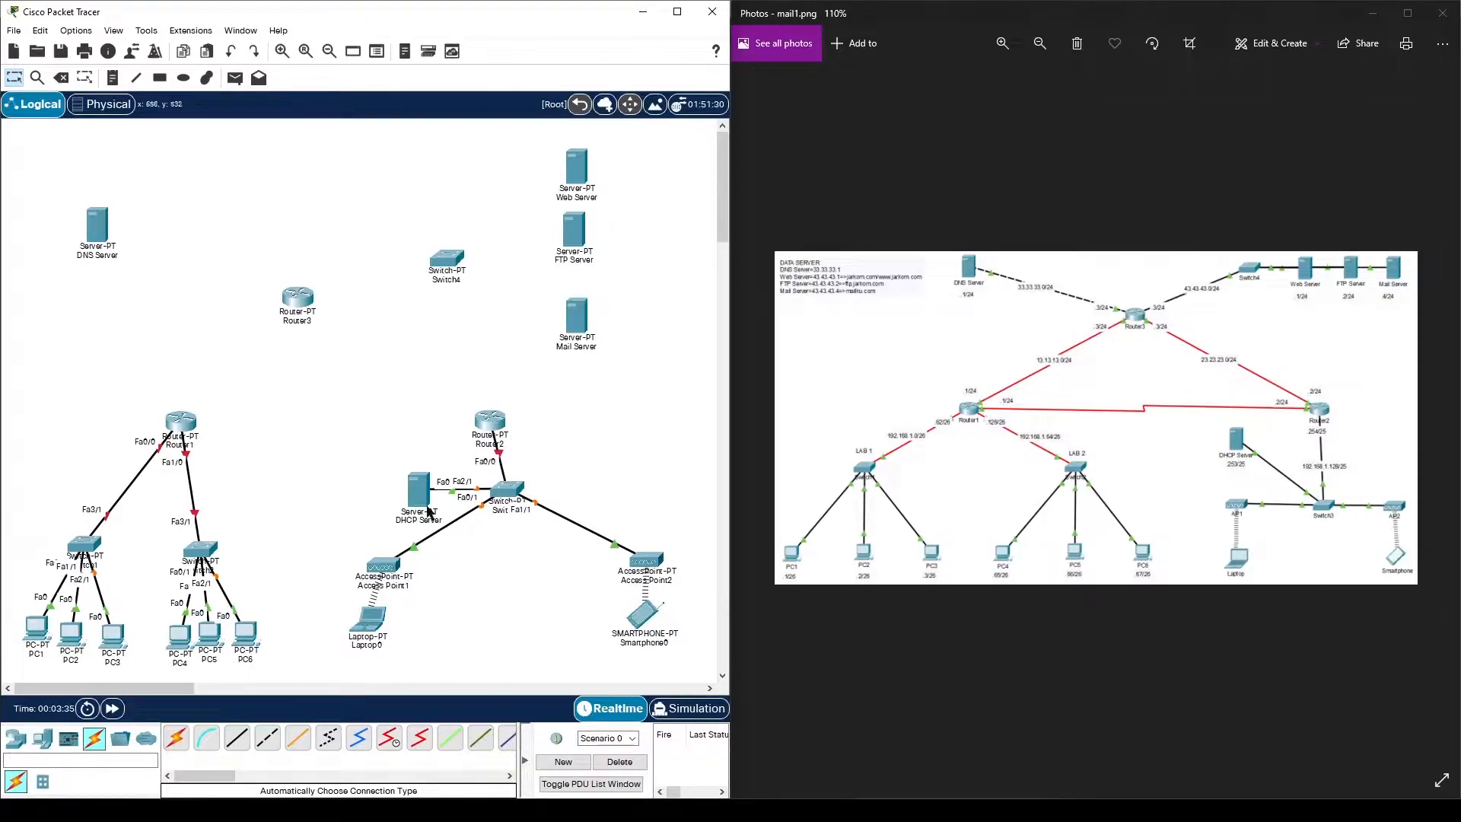
- Connect the DNS Server to Router3 and the Web, FTP and Mail servers to Switch4
click(176, 739)
click(99, 233)
click(297, 298)
click(177, 739)
click(577, 164)
click(448, 258)
click(177, 739)
click(573, 229)
click(447, 256)
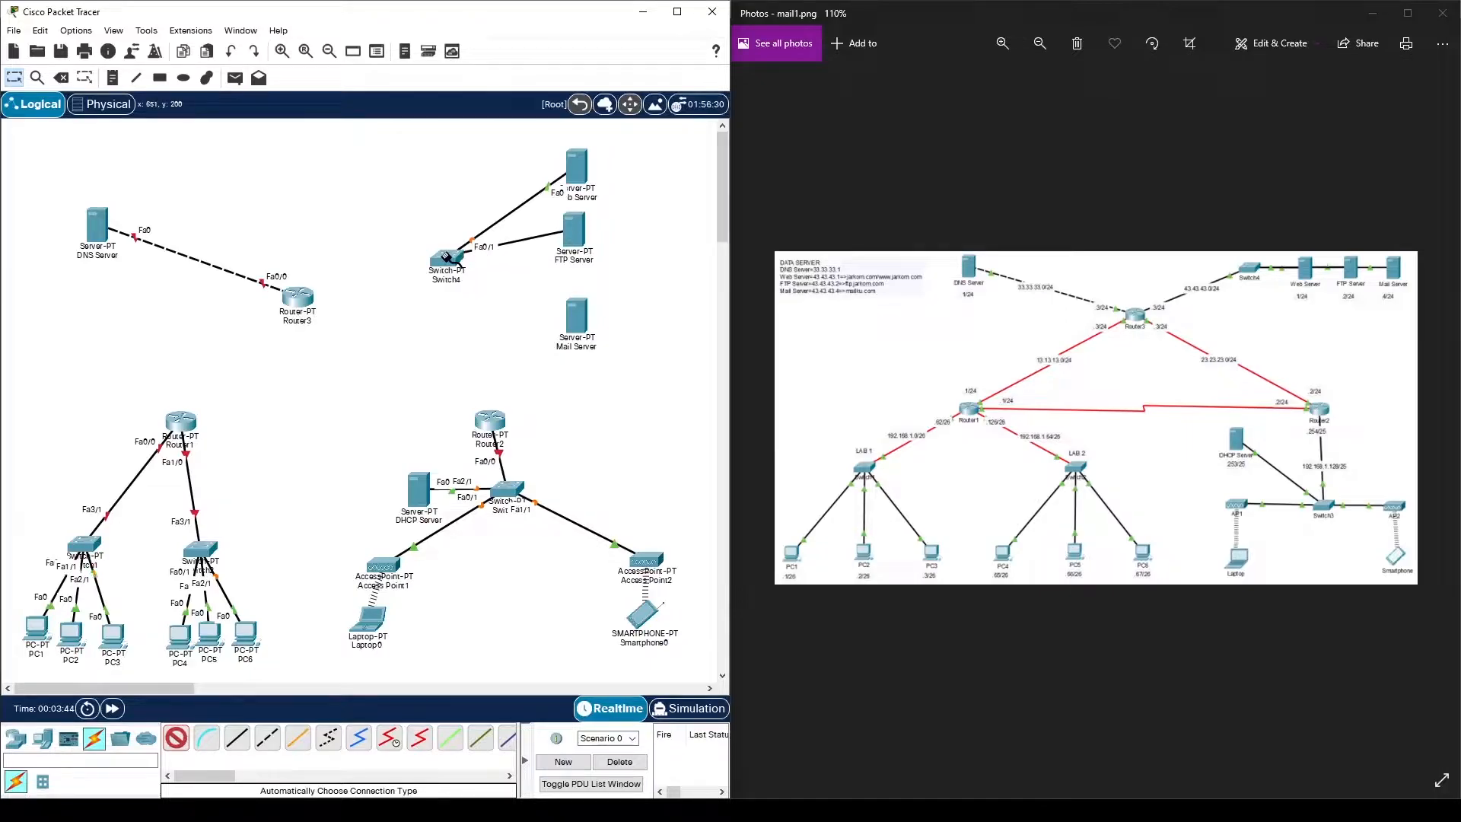
click(575, 320)
click(447, 257)
- Join Router1, Router2 and Router3 with serial links and cable Router3 to Switch4
click(186, 740)
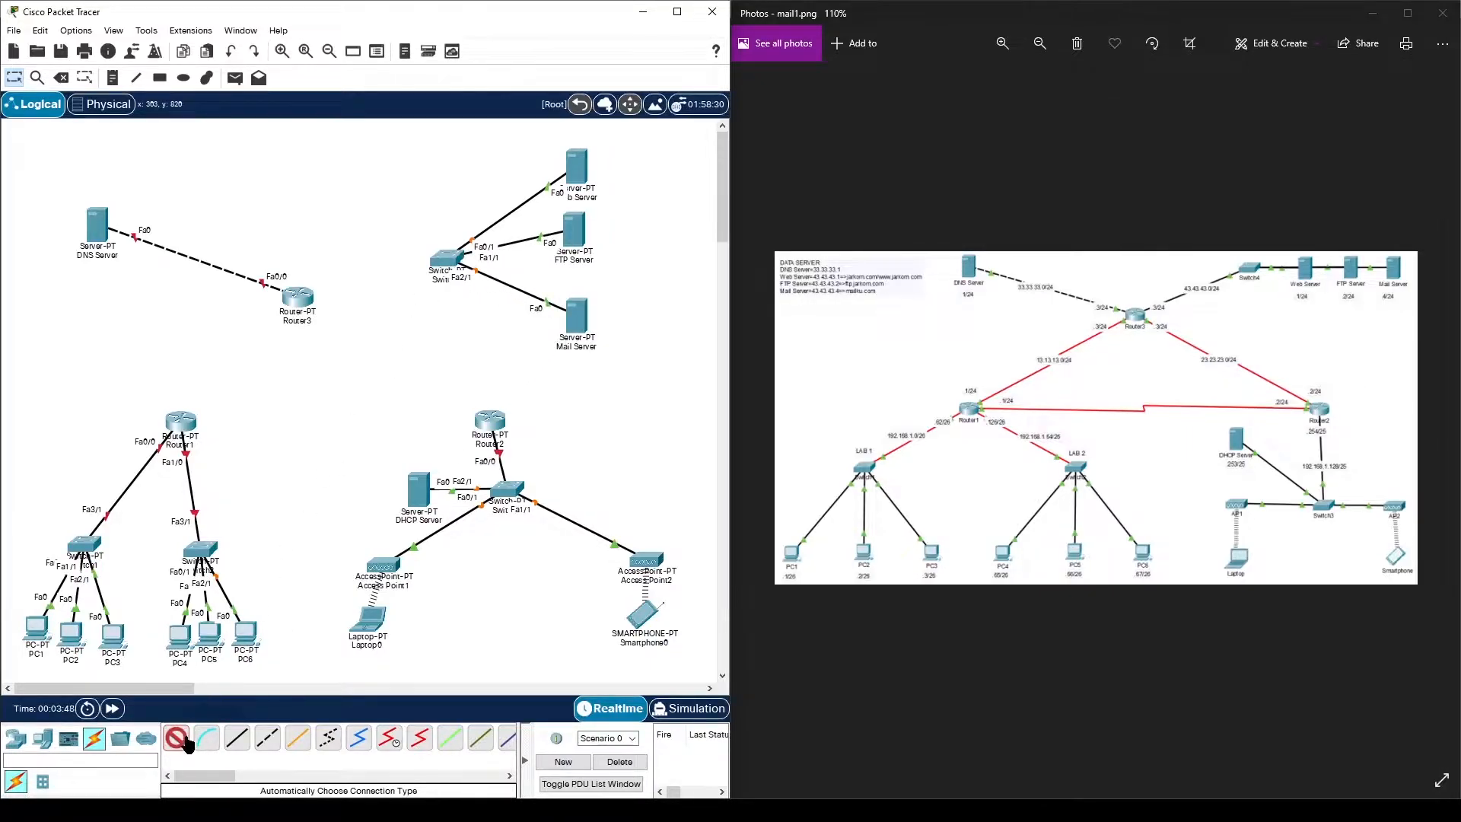
click(194, 419)
click(491, 430)
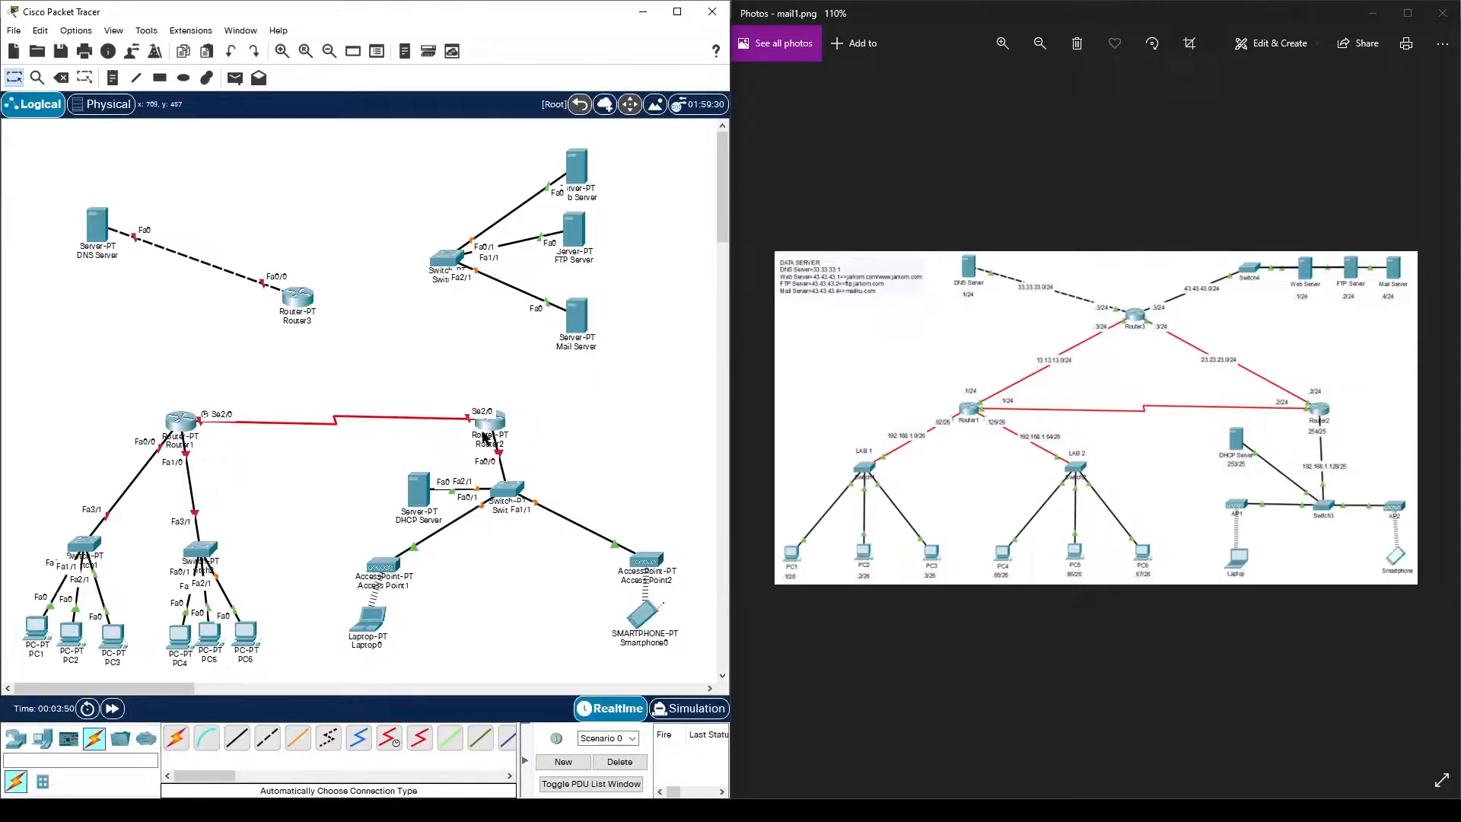
click(176, 738)
click(489, 421)
click(299, 298)
click(175, 738)
click(298, 299)
click(181, 421)
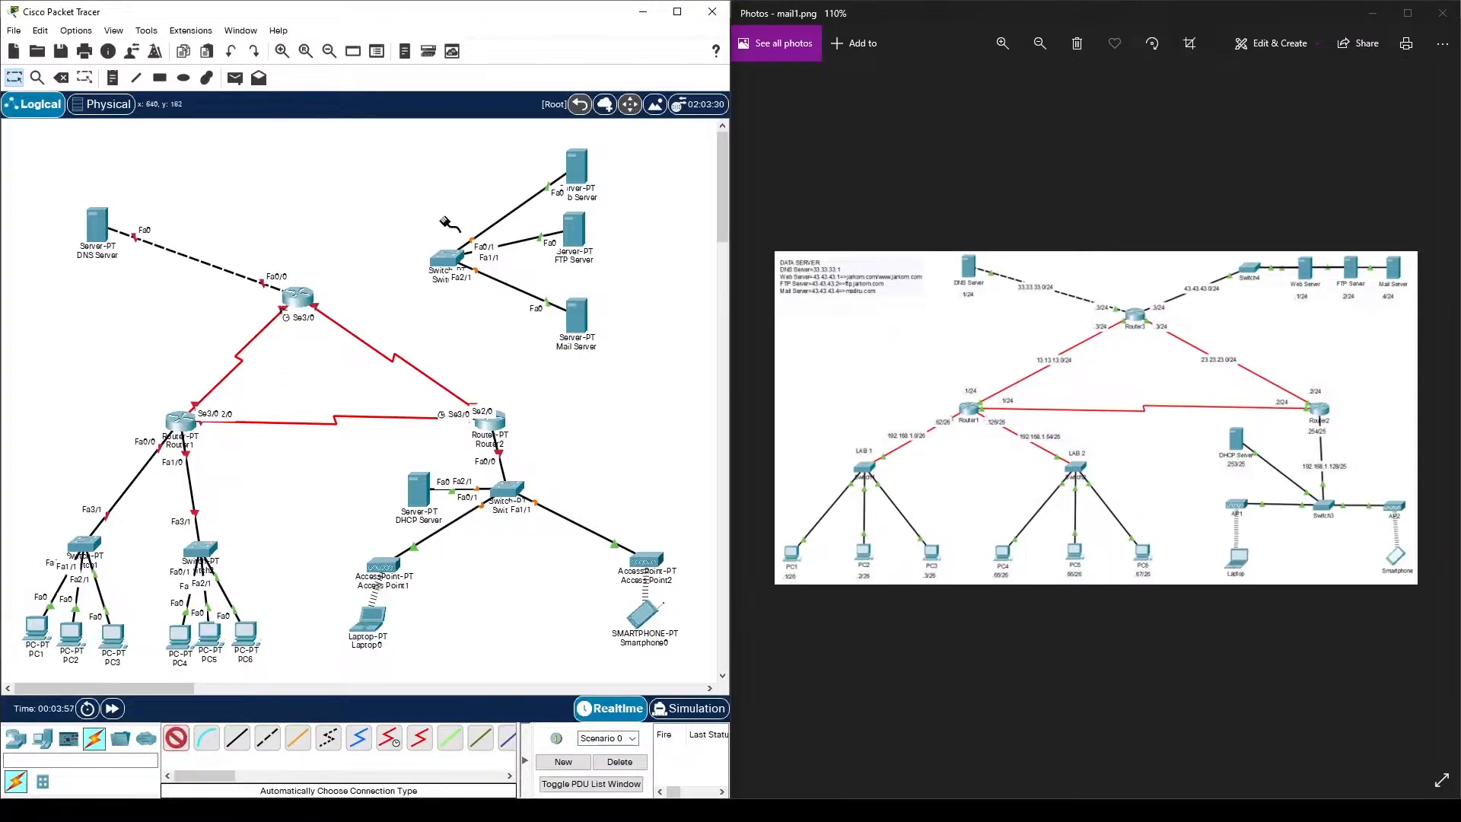
click(448, 259)
click(298, 299)
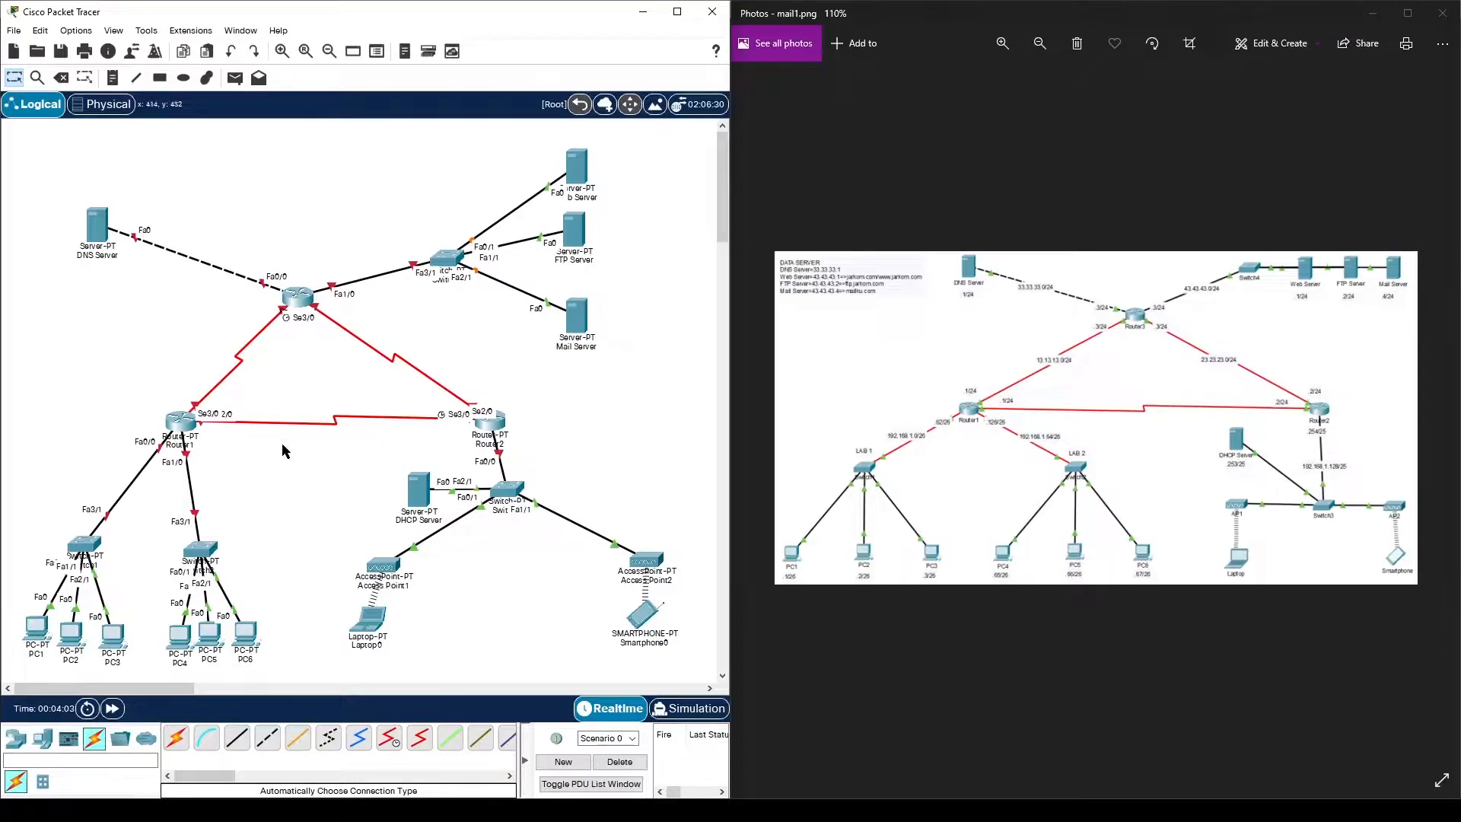
- Arrange Switch1, Switch2 and PC1–PC6 in neat rows beneath their switches
drag(221, 542, 239, 529)
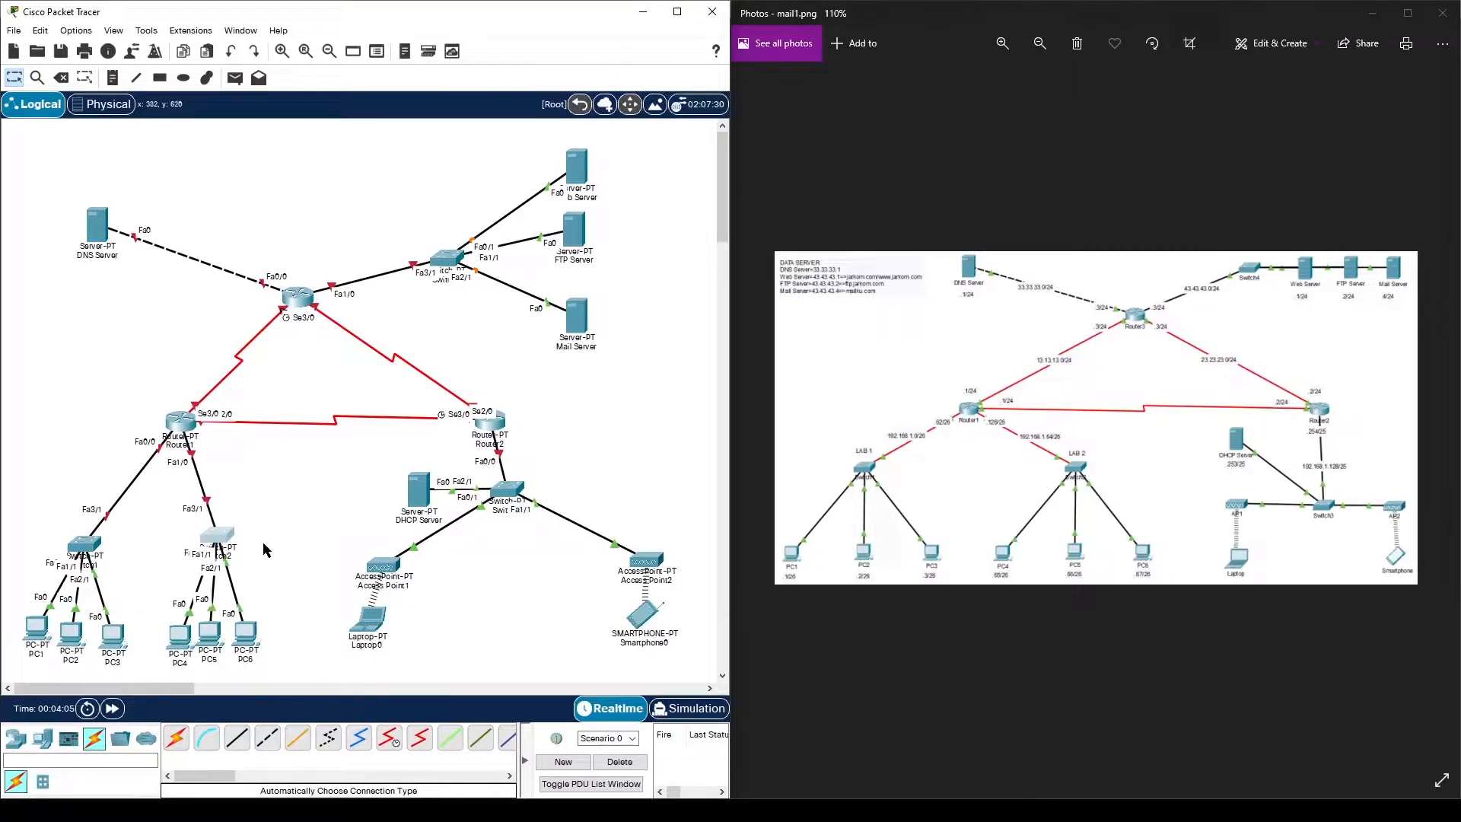
drag(187, 642, 258, 628)
drag(114, 639, 32, 613)
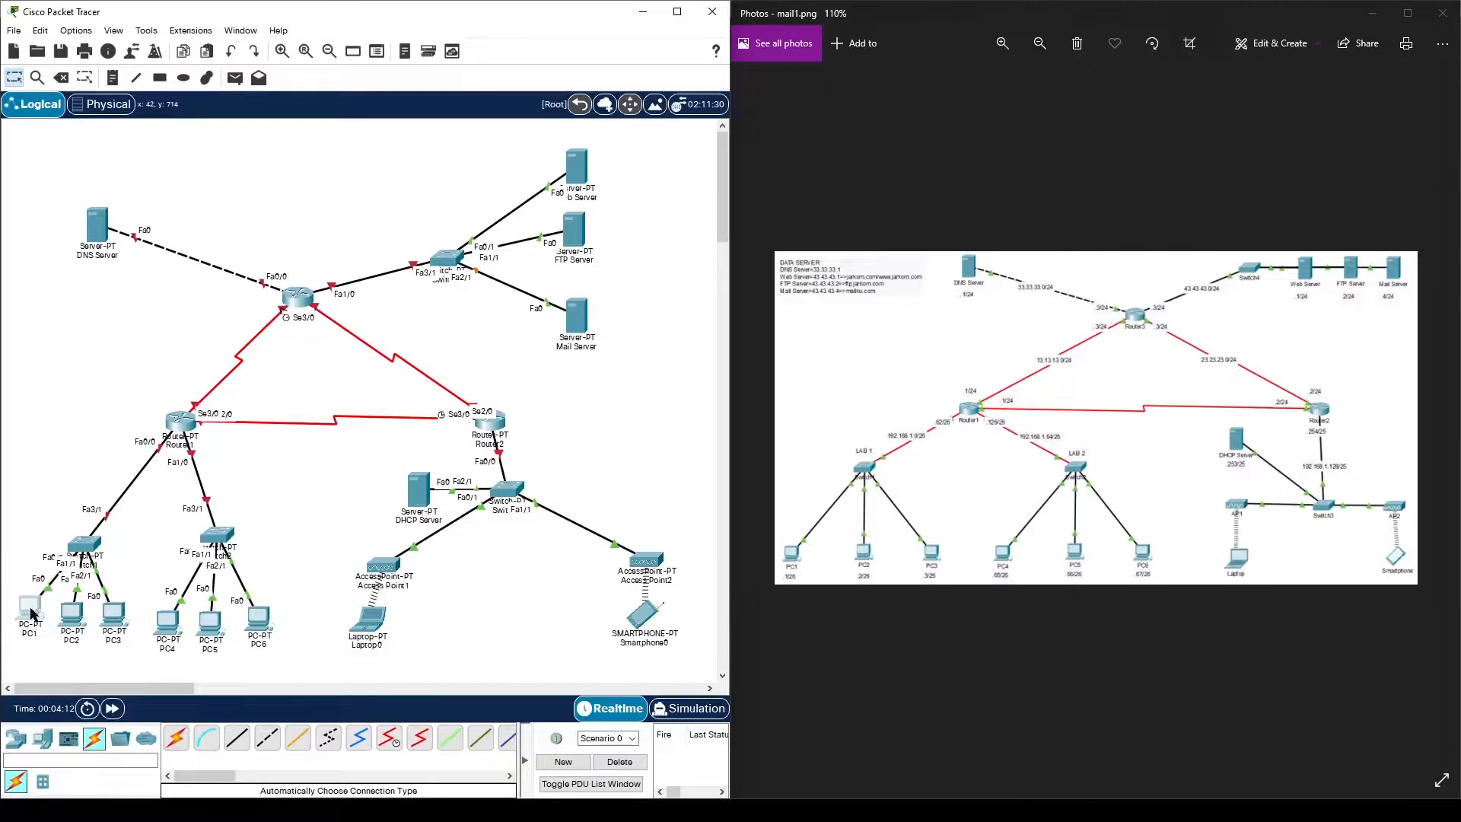
drag(82, 548, 84, 530)
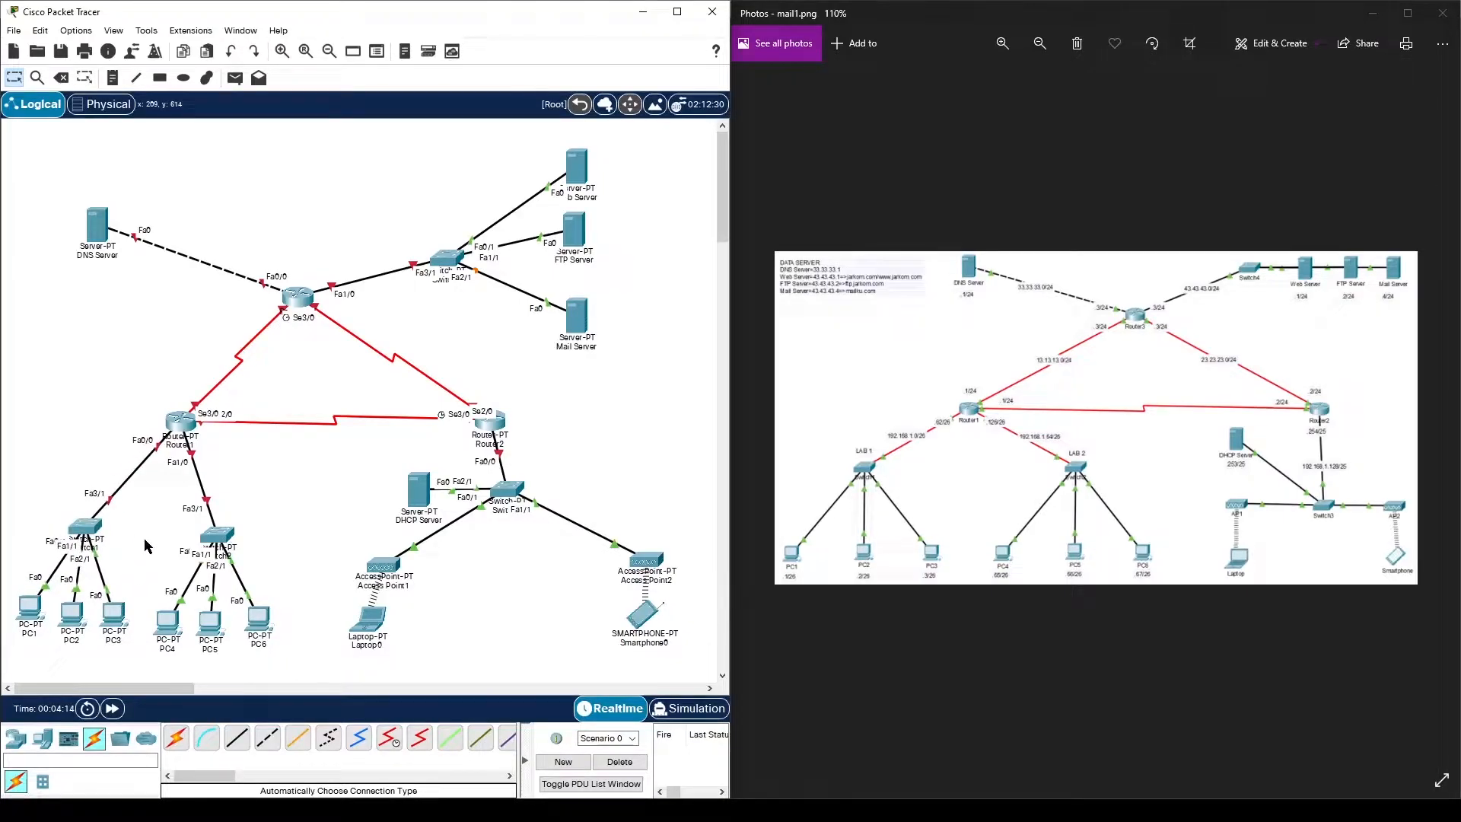
drag(124, 620, 40, 625)
drag(253, 625, 190, 620)
drag(217, 547, 239, 544)
drag(236, 598, 130, 622)
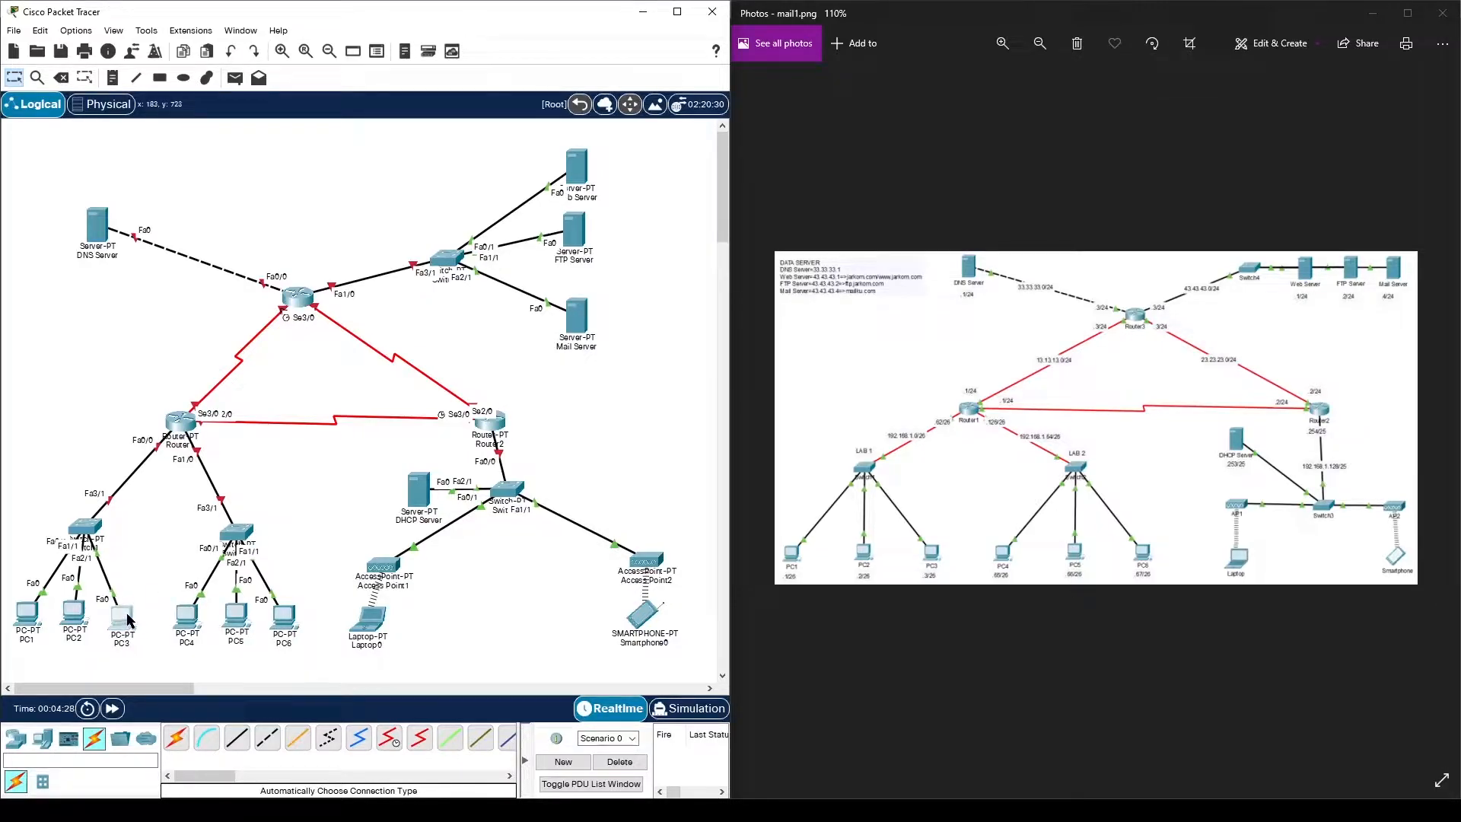
- Position Access Point1, Access Point2, Laptop0, Smartphone0 and Switch3 as in the reference
drag(393, 570, 472, 557)
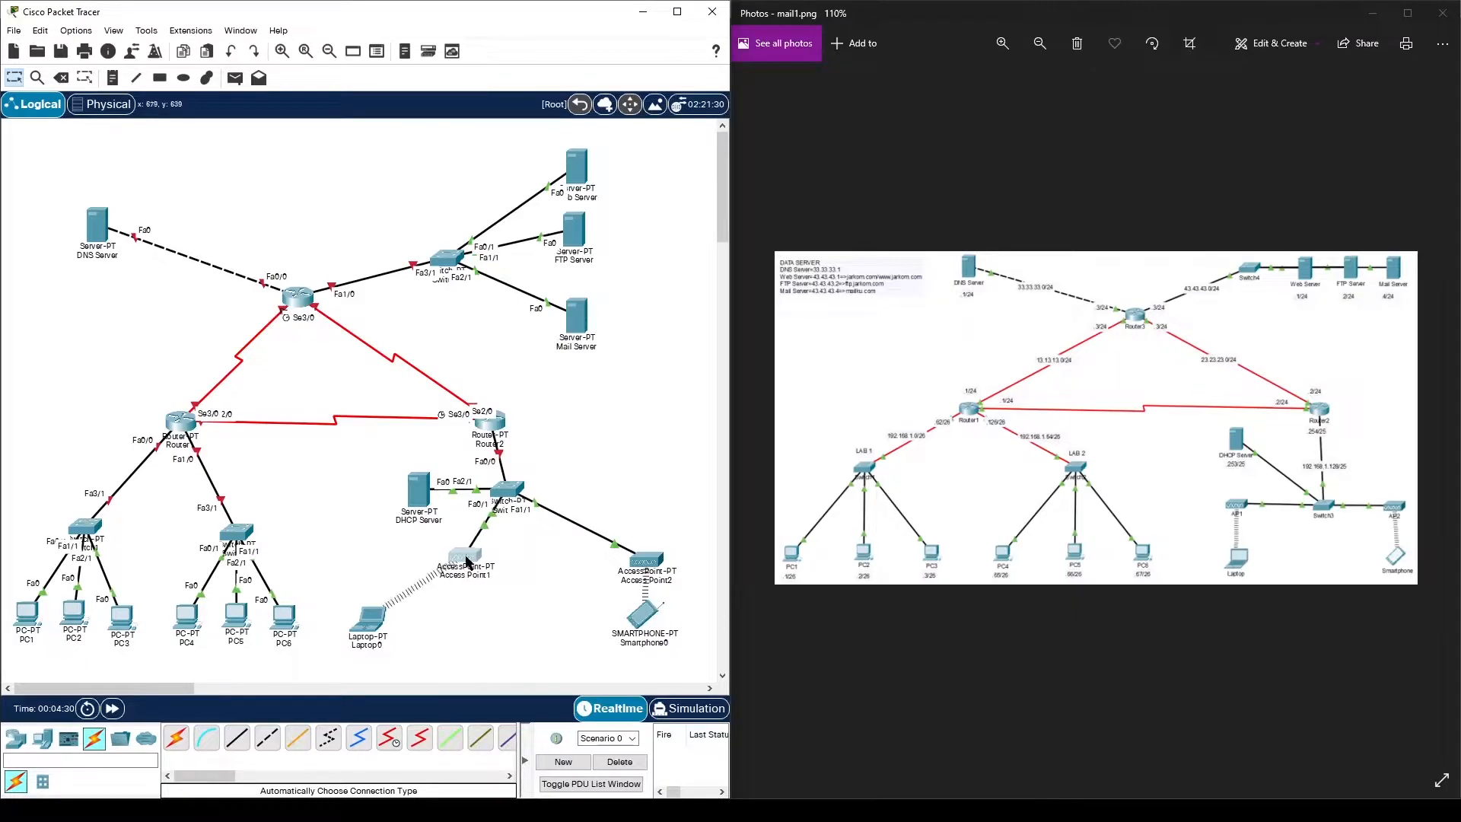
drag(371, 619, 457, 627)
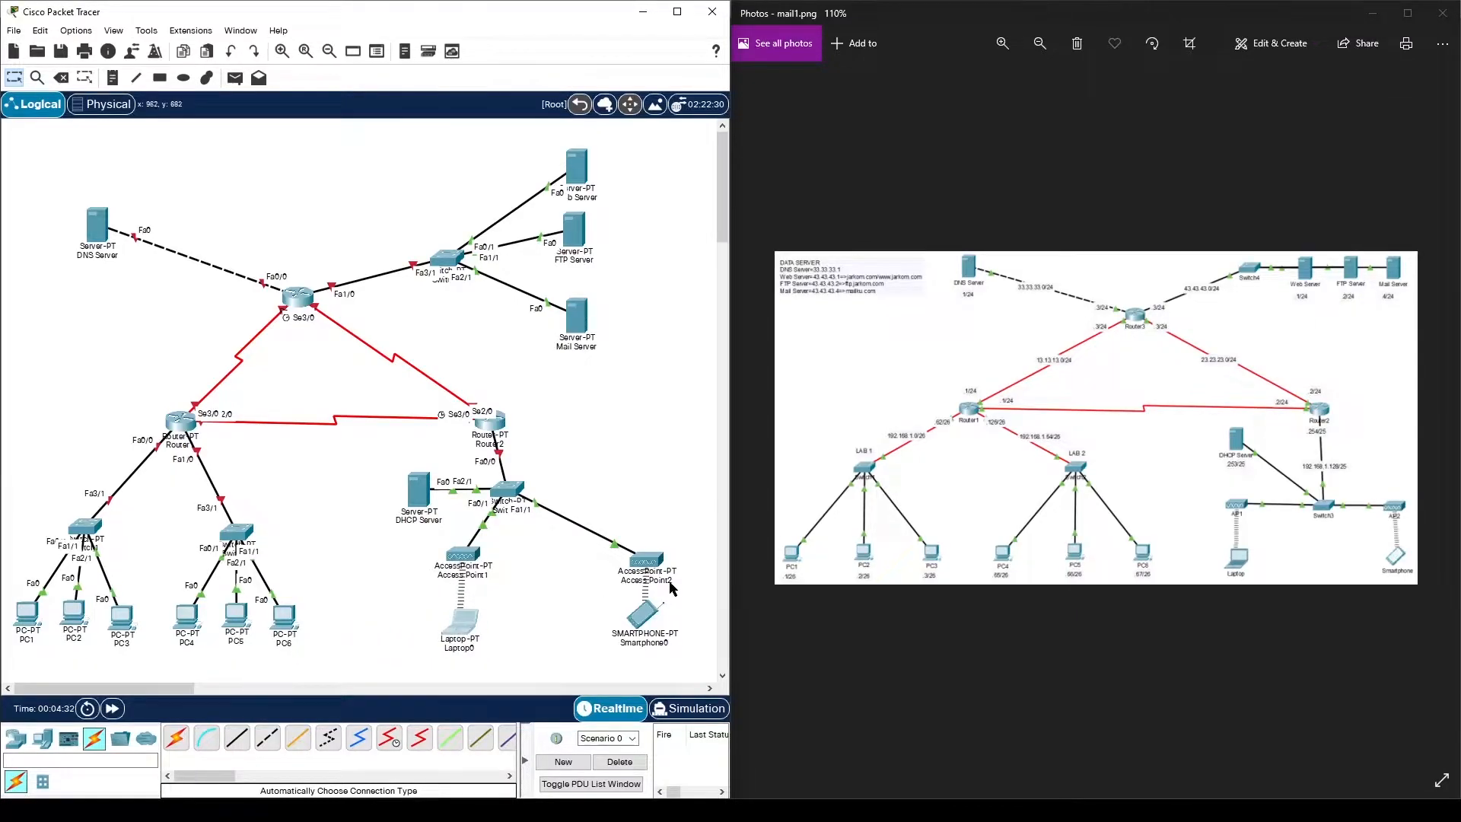
drag(647, 561, 627, 548)
drag(508, 487, 628, 619)
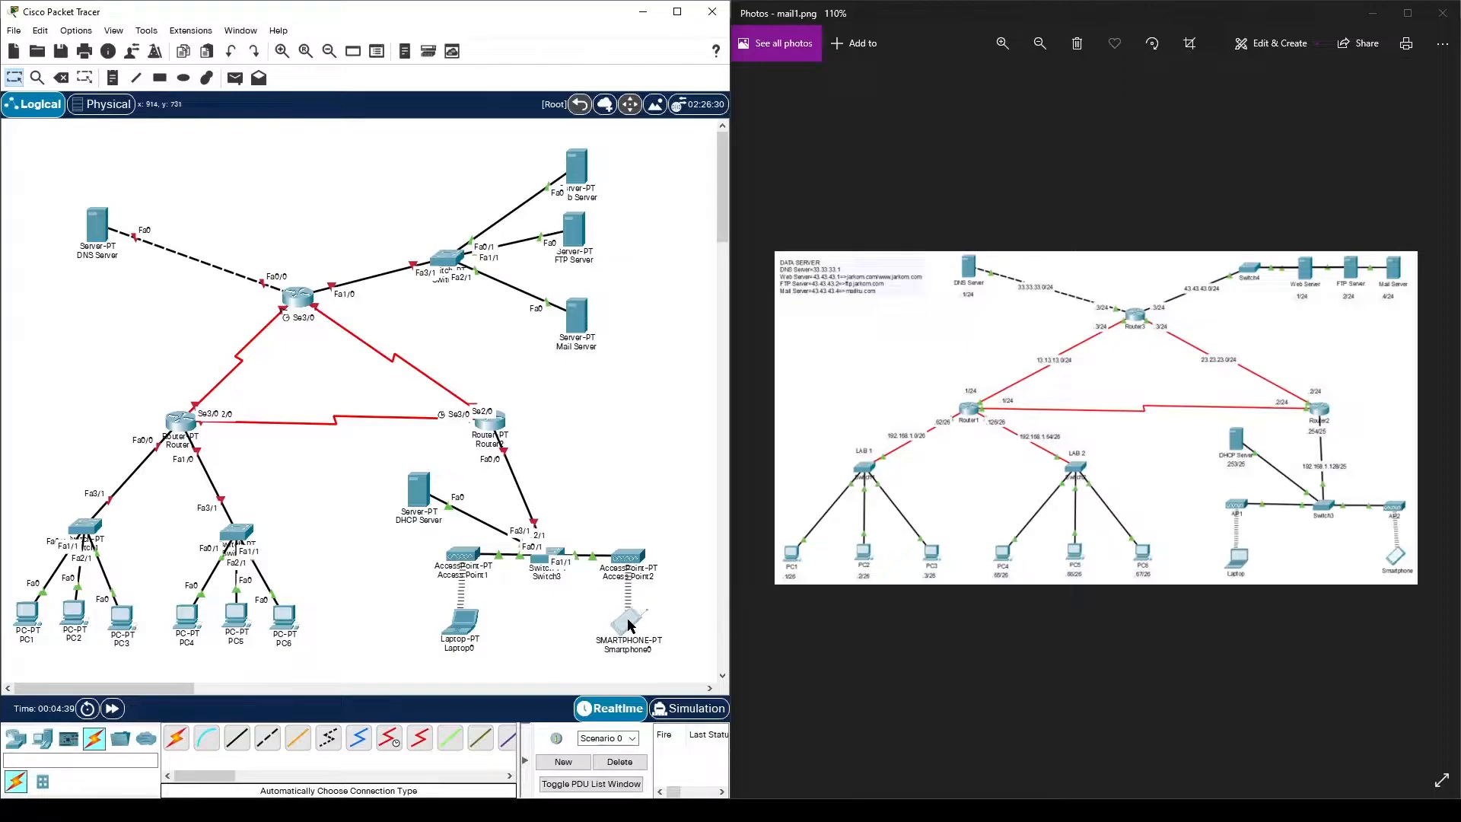
drag(628, 560, 614, 560)
drag(637, 624, 625, 628)
drag(470, 561, 473, 604)
- Reposition the DHCP Server, Router1 and Router2, and move Router3 up toward Switch4
drag(411, 493, 449, 486)
drag(491, 430, 551, 432)
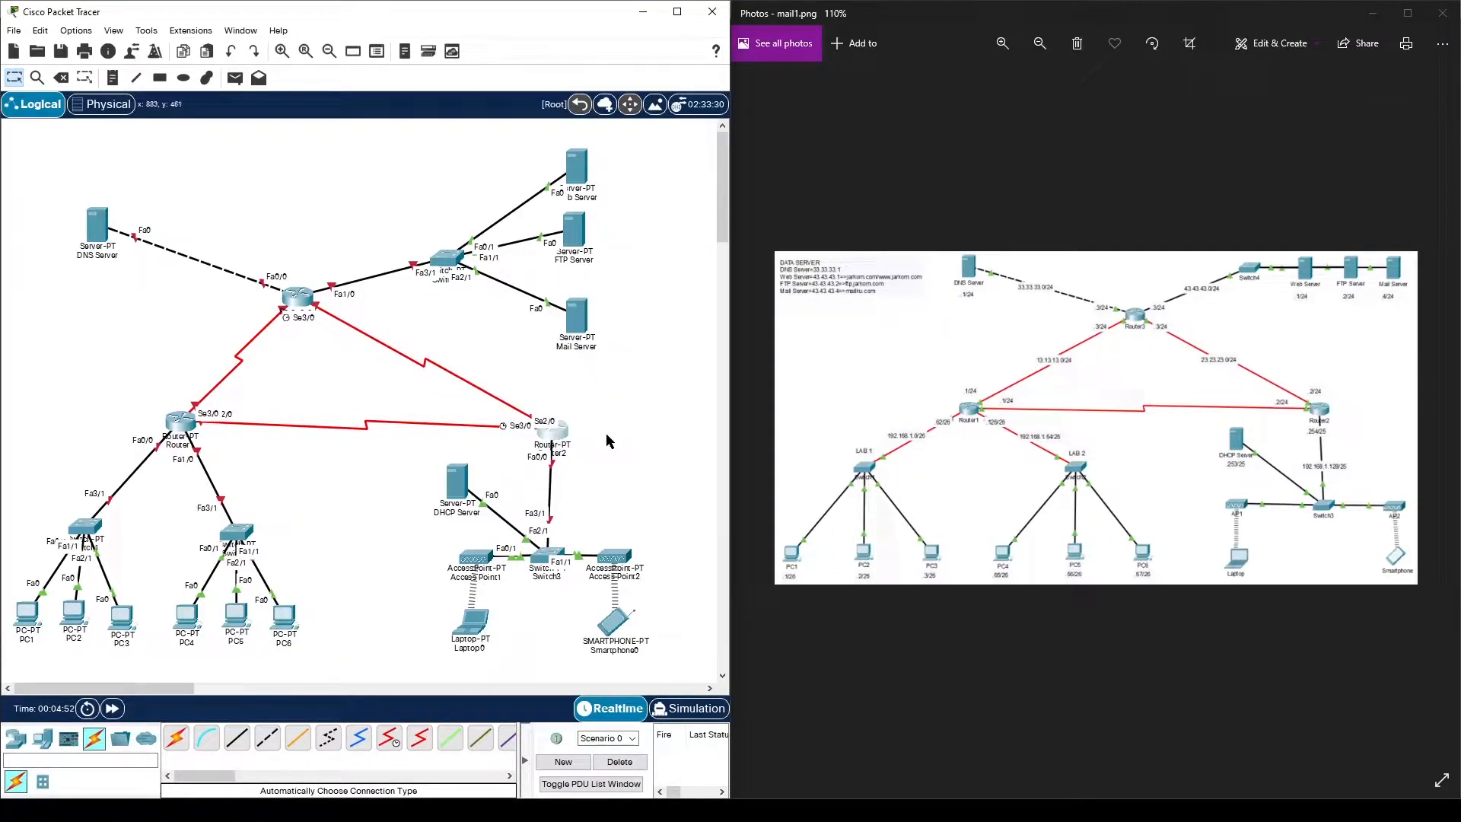
drag(186, 426, 169, 439)
drag(296, 296, 511, 220)
- Move the DNS Server and line up Switch4 with the Web, FTP and Mail servers up-left
drag(99, 223, 235, 177)
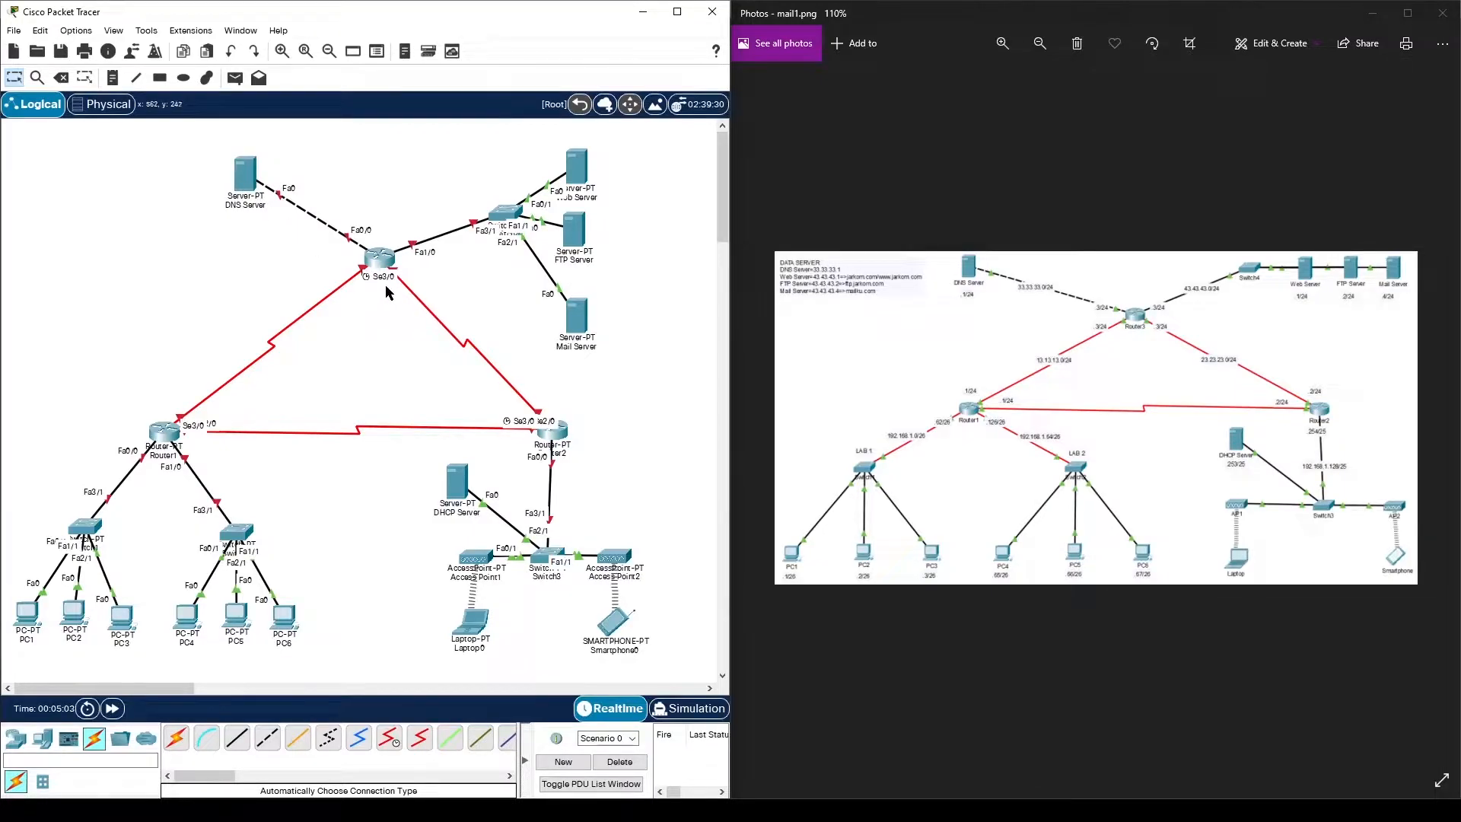
drag(580, 160, 627, 212)
drag(576, 312, 680, 227)
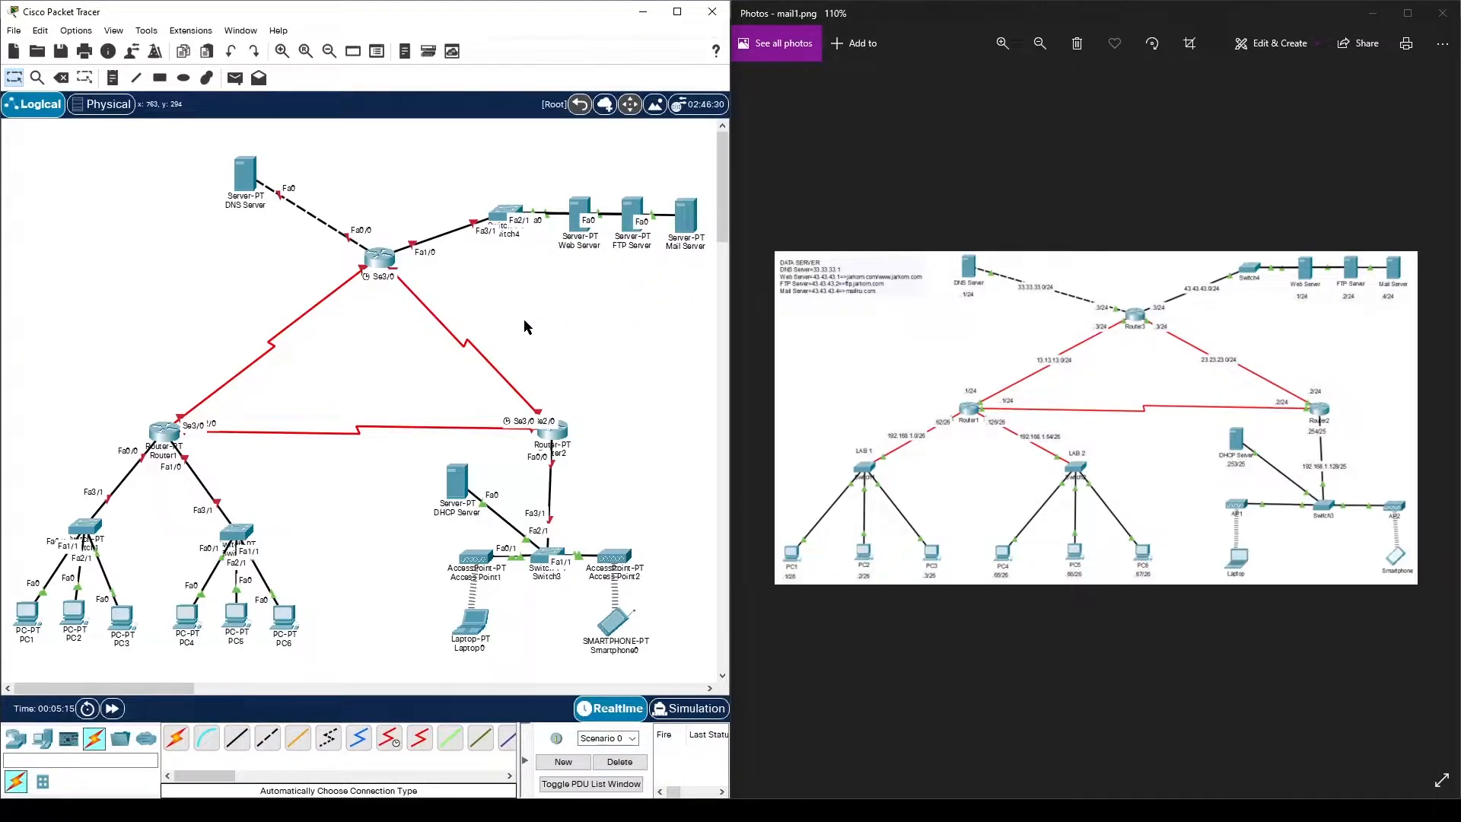
drag(478, 172, 697, 312)
drag(682, 241, 662, 178)
click(662, 181)
drag(560, 173, 564, 182)
- Fine-tune the positions of the DNS Server, Router1 and Laptop0
drag(253, 180, 261, 195)
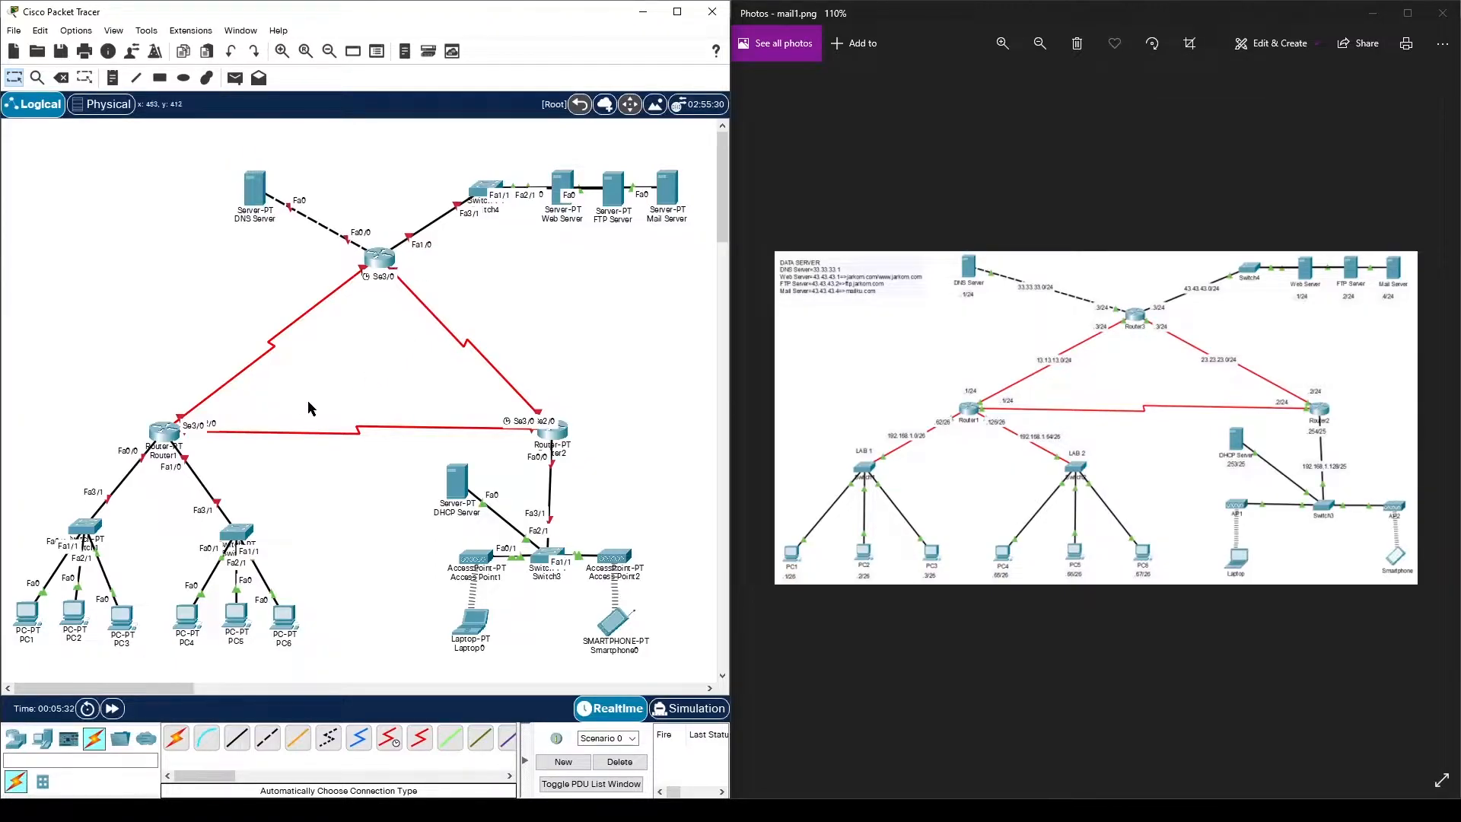
drag(177, 432, 180, 436)
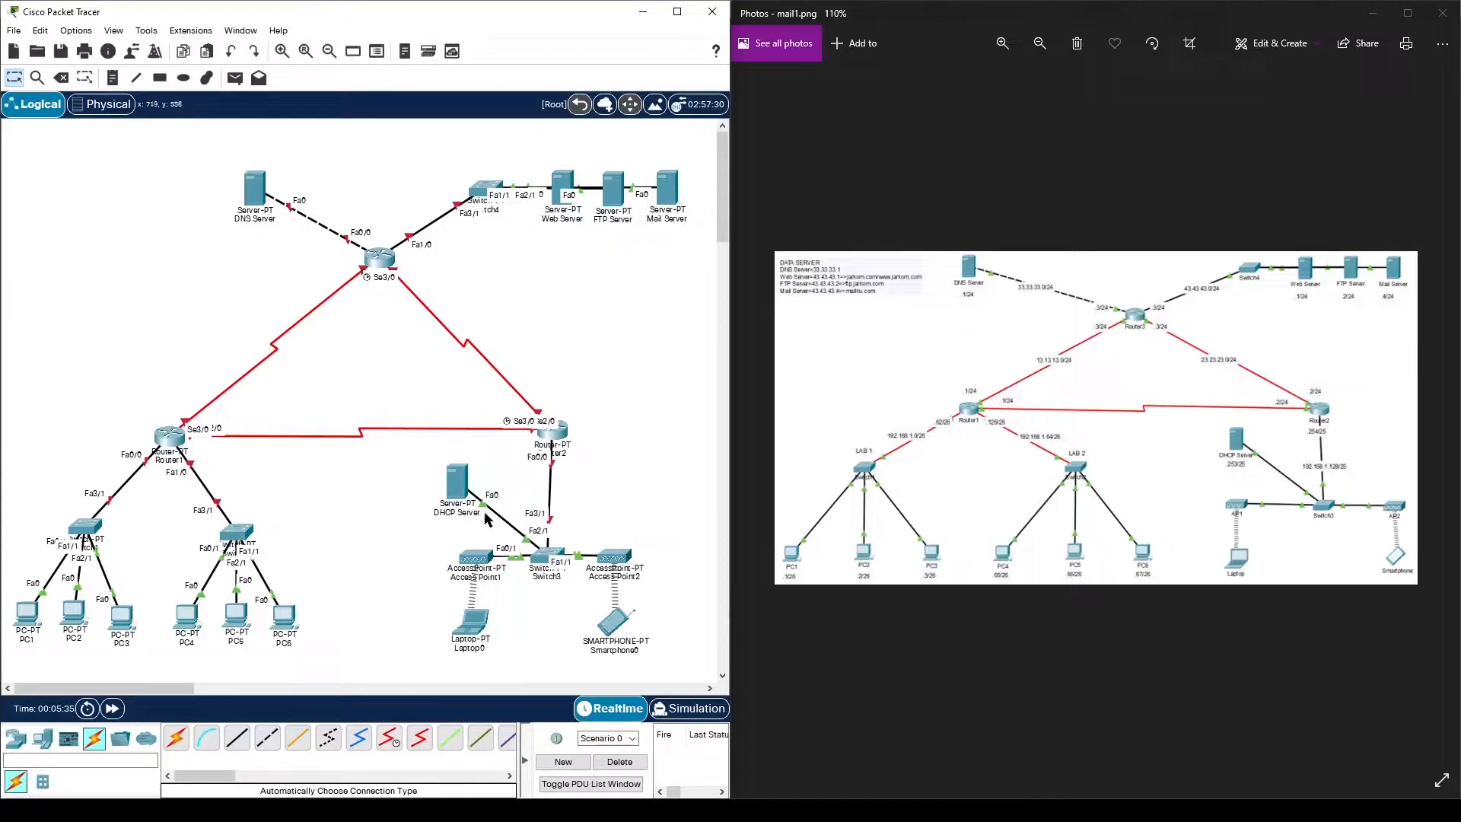
drag(473, 628, 477, 634)
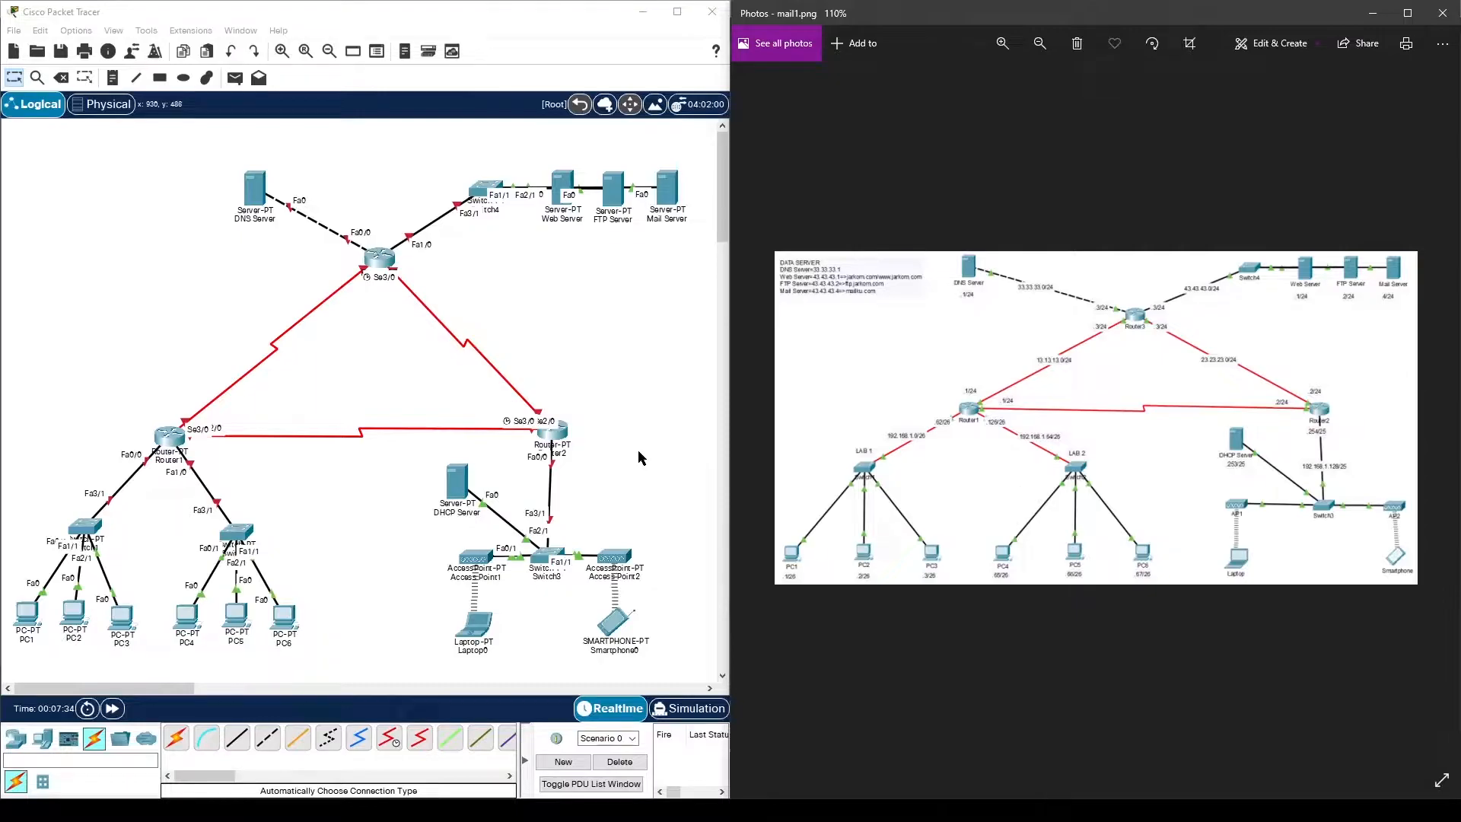
- Give PC1 IPv4 address 192.168.1.1 with subnet mask 255.255.255.192
click(35, 614)
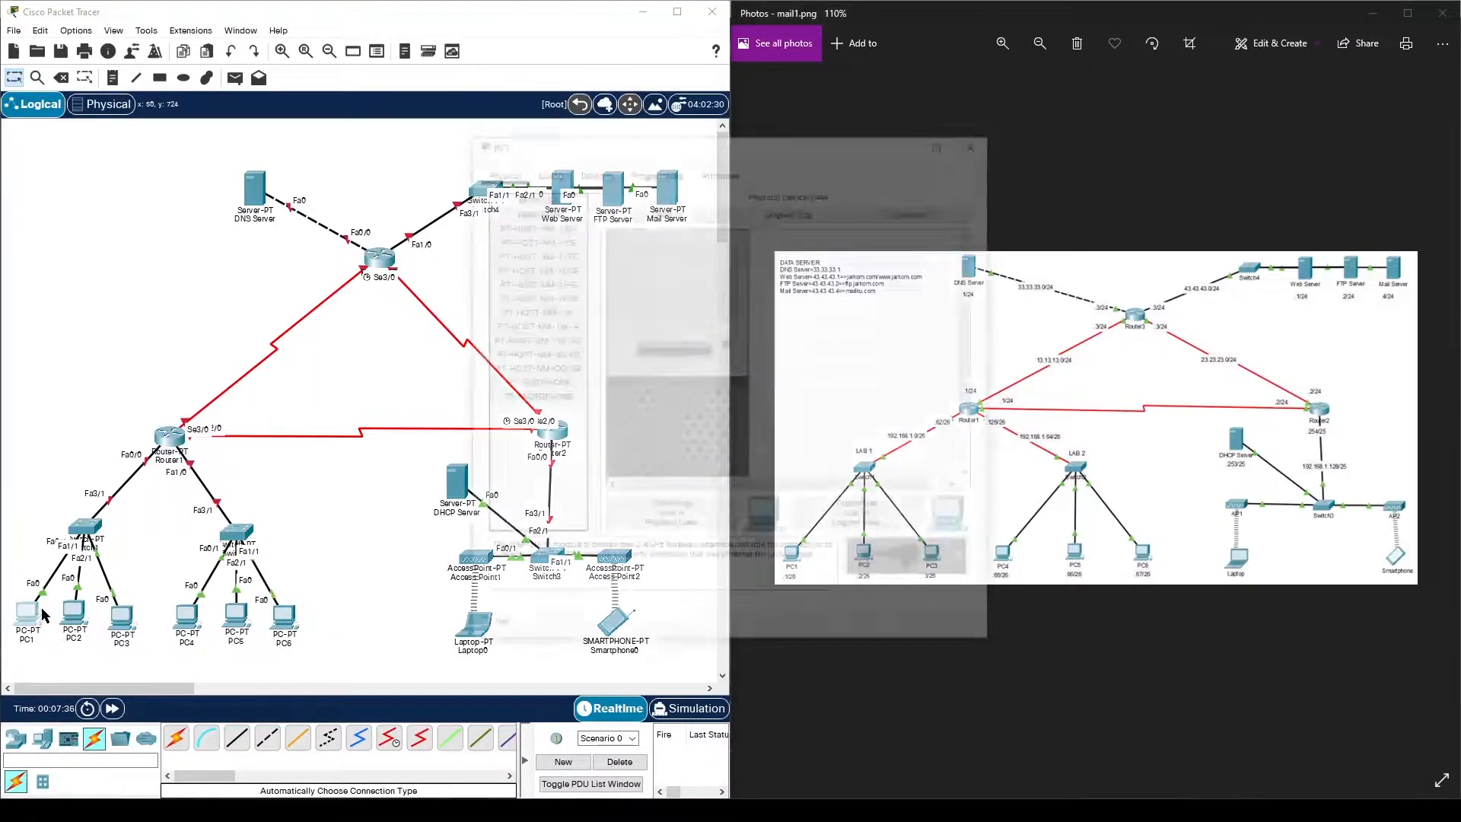
click(595, 171)
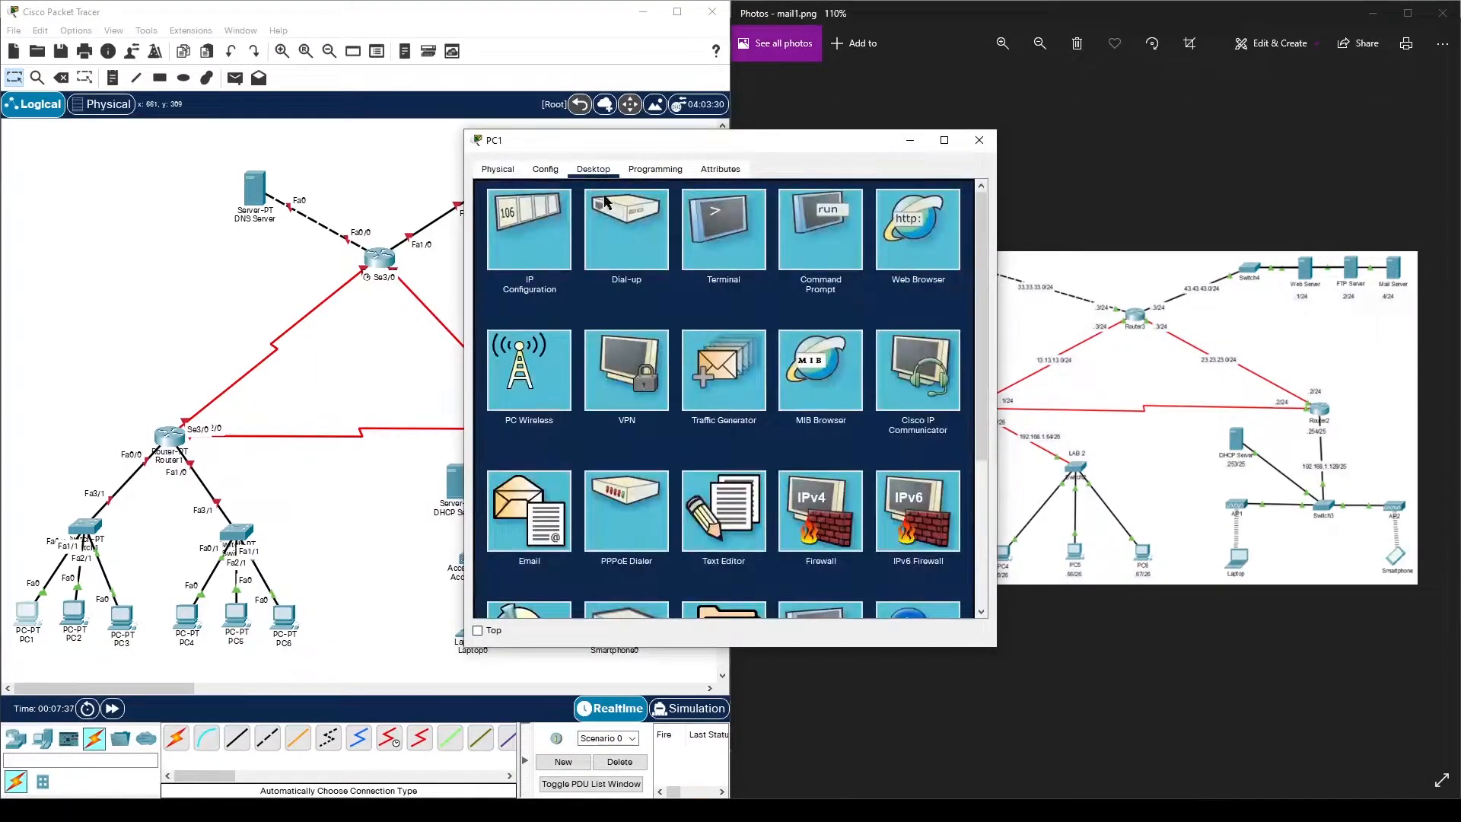
click(541, 235)
drag(750, 151, 468, 140)
click(420, 271)
text(192.168.1.1)
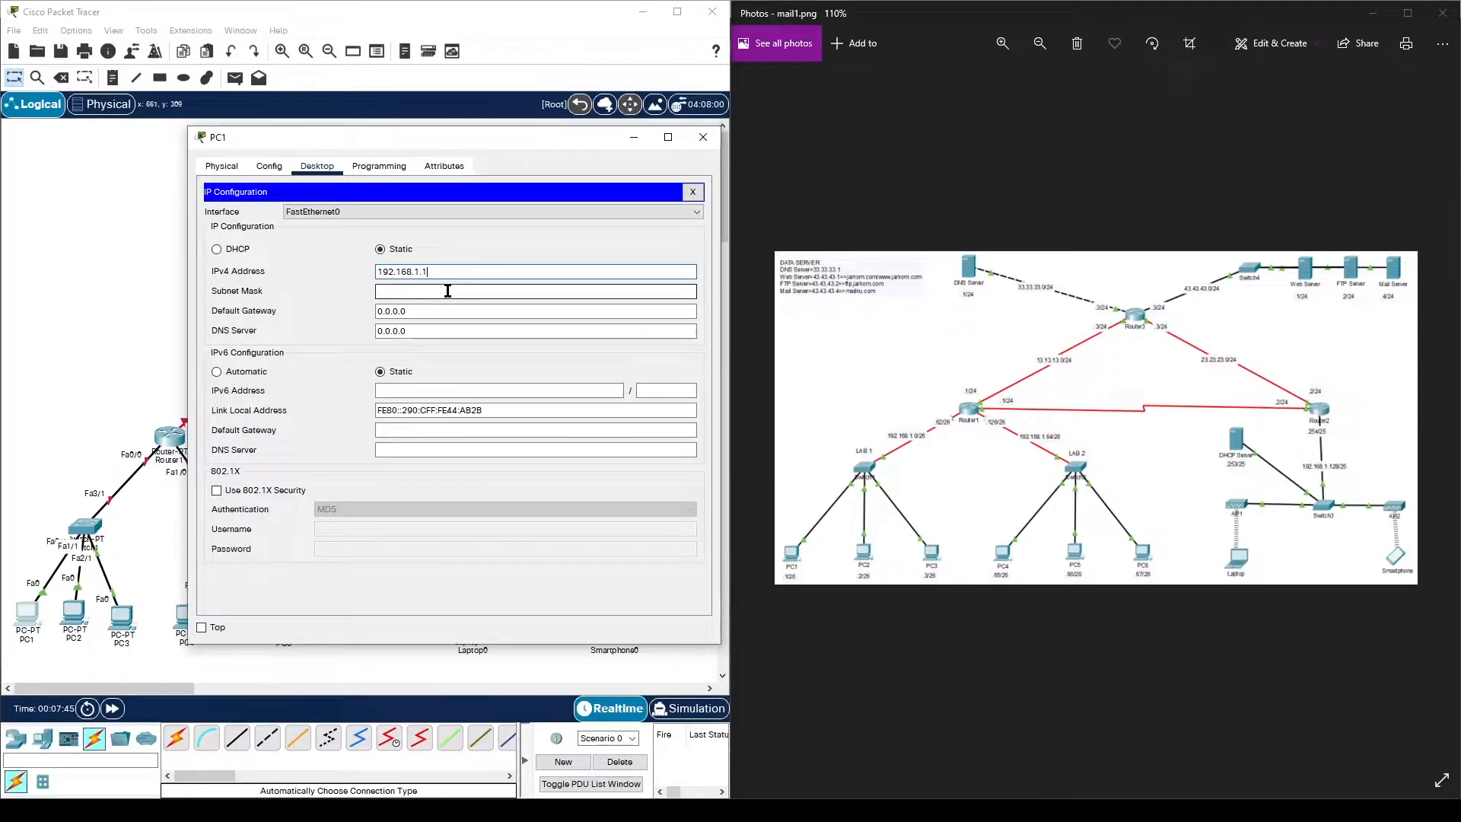
click(449, 291)
click(453, 312)
- Set PC1's default gateway to 192.168.1.62 and DNS server to 33.33.33.1
double_click(453, 311)
text(192.168.1.62)
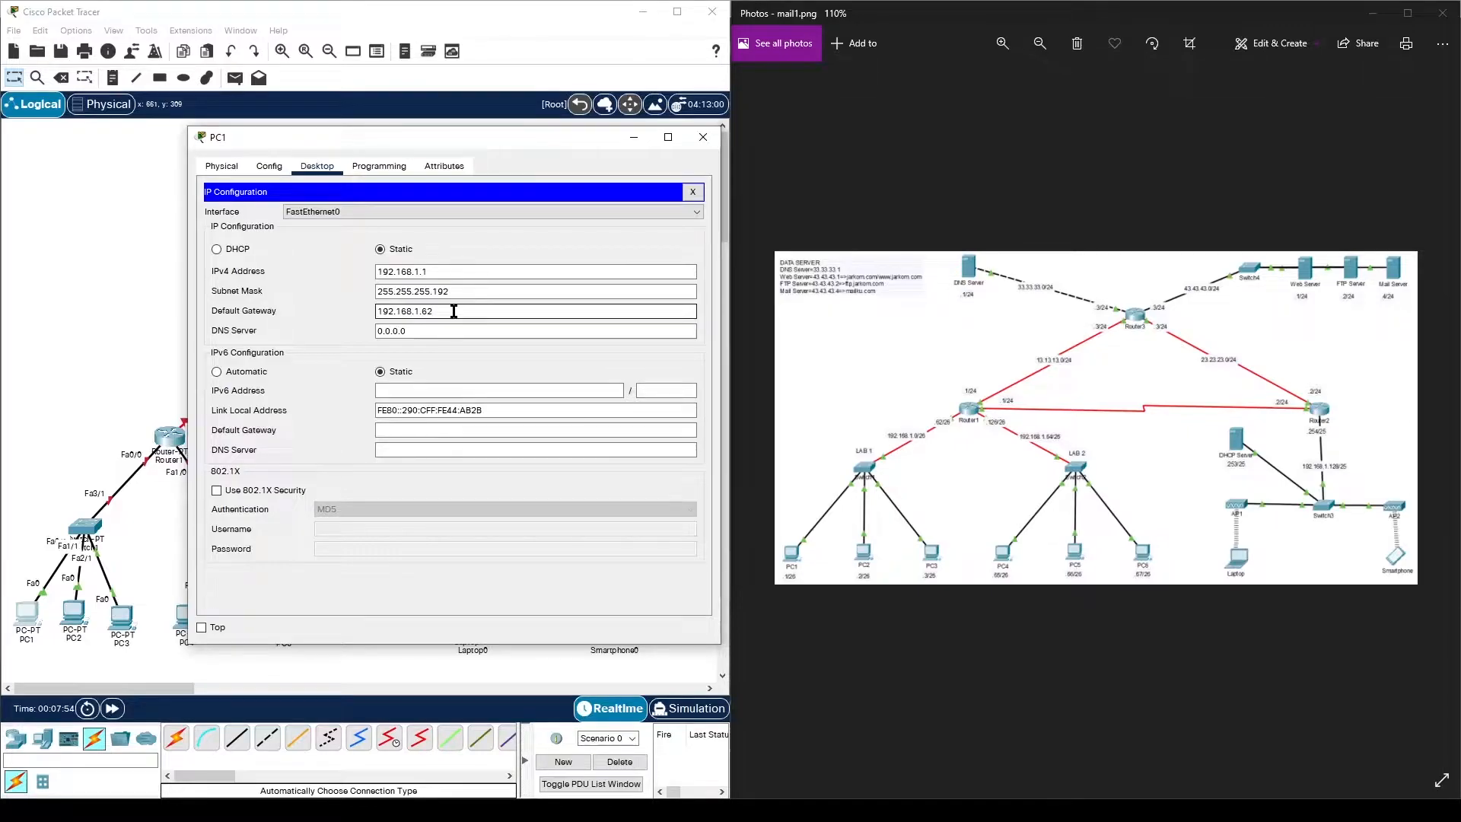
click(446, 329)
double_click(445, 329)
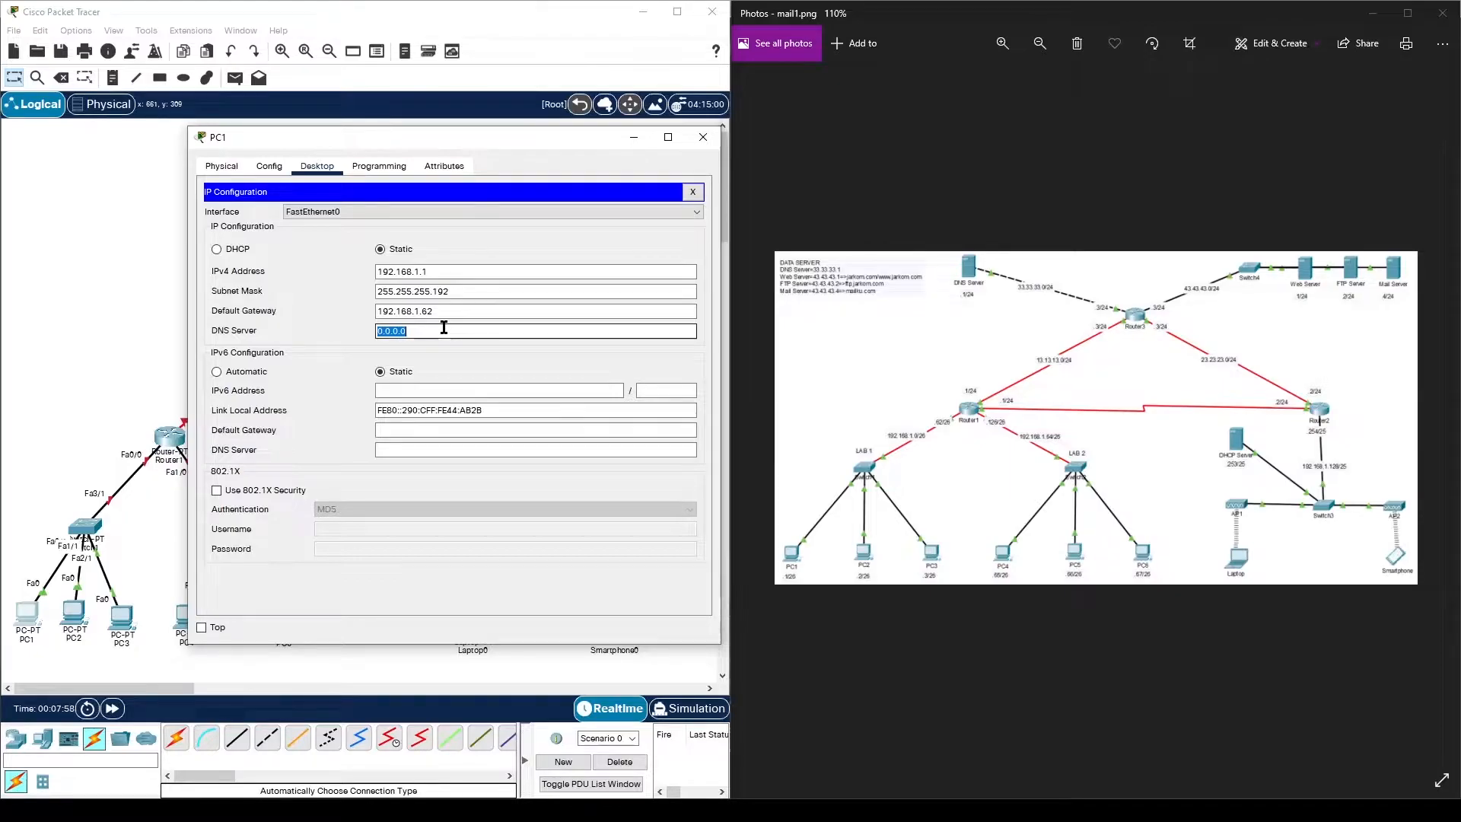
text(33.33.33.1)
click(705, 138)
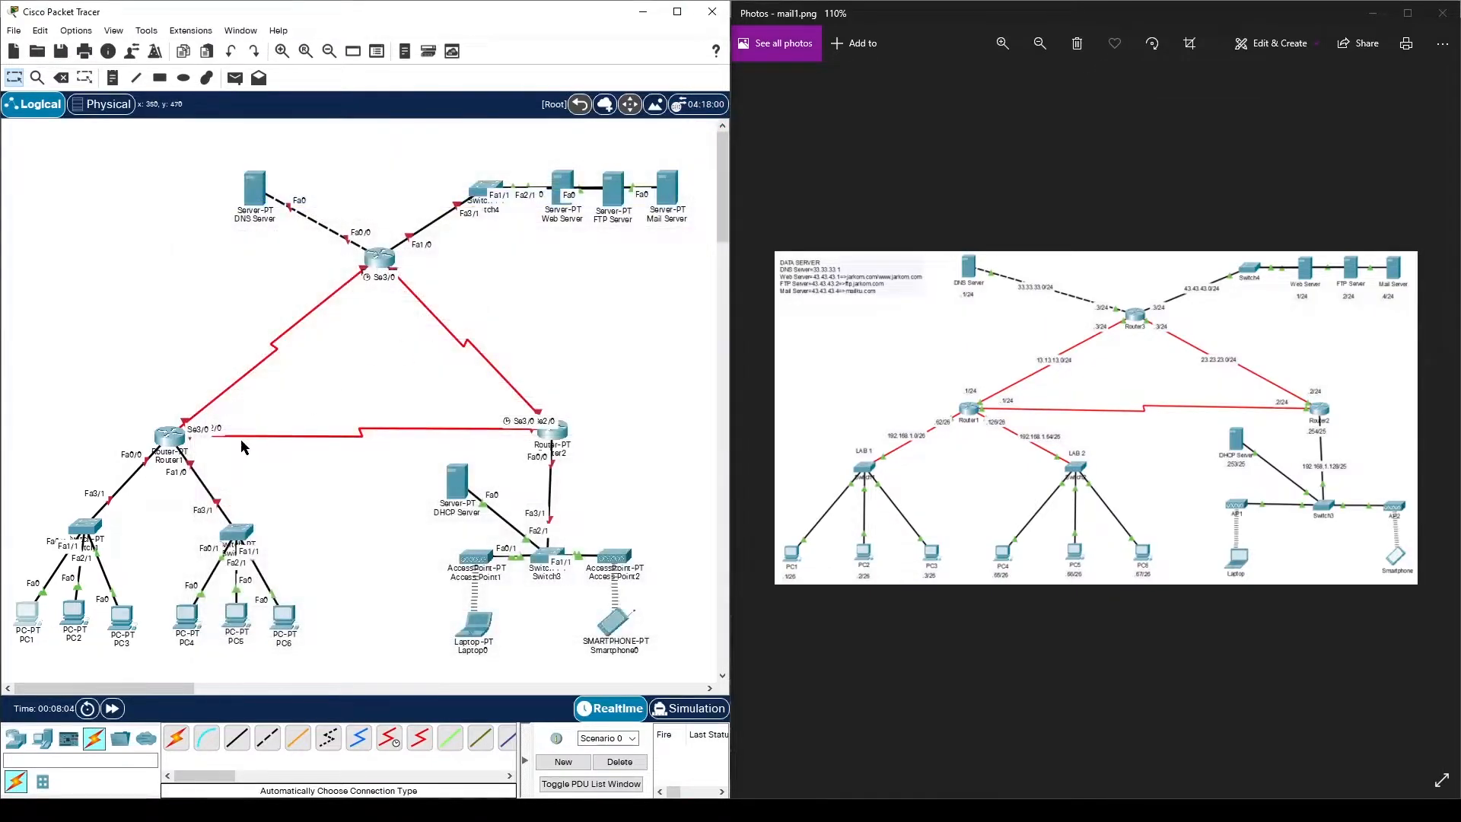
- Give PC2 IPv4 address 192.168.1.2 with subnet mask 255.255.255.192
click(74, 613)
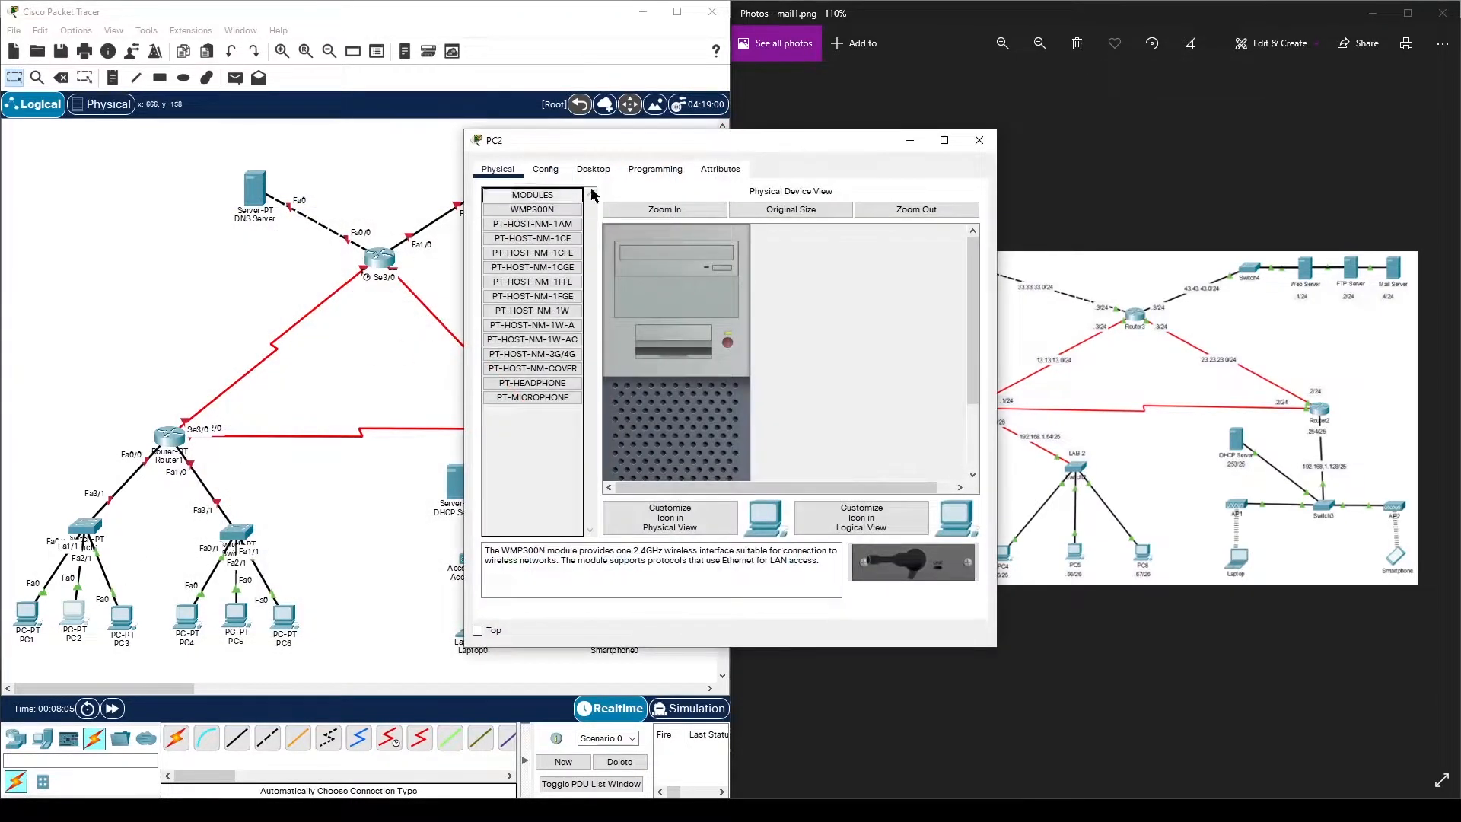
click(607, 170)
drag(673, 142, 403, 127)
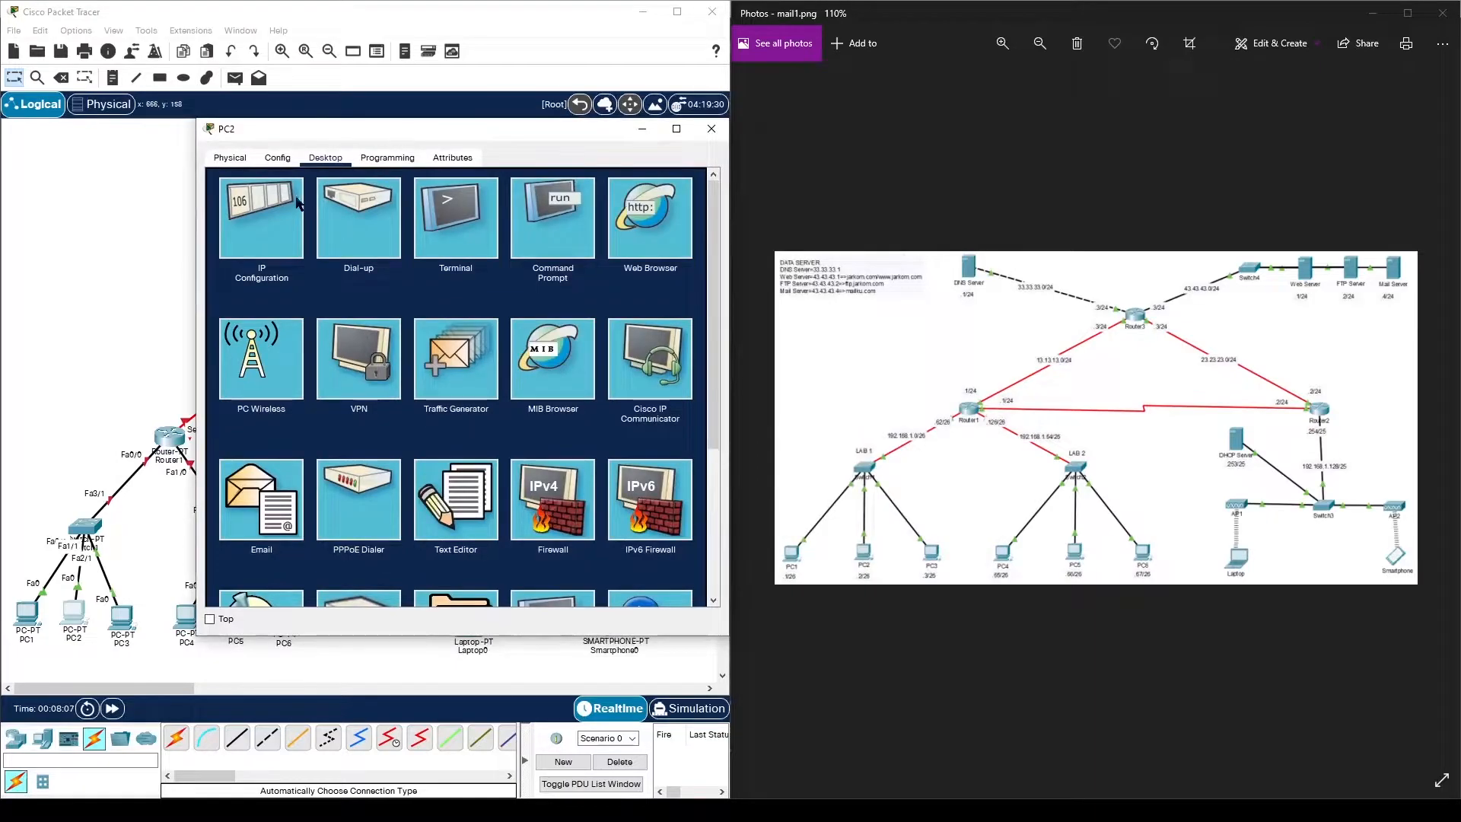
click(254, 222)
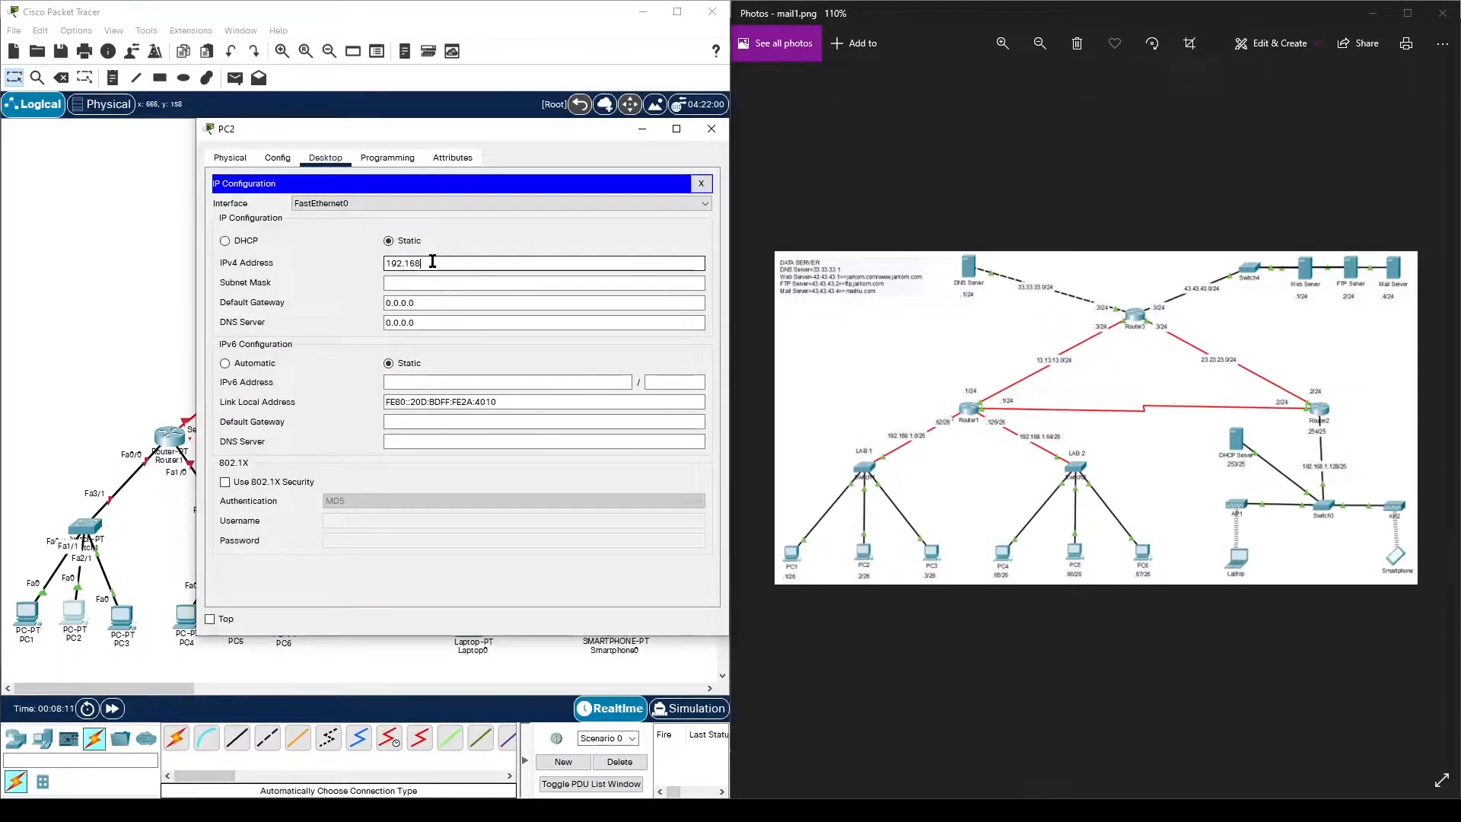
click(470, 279)
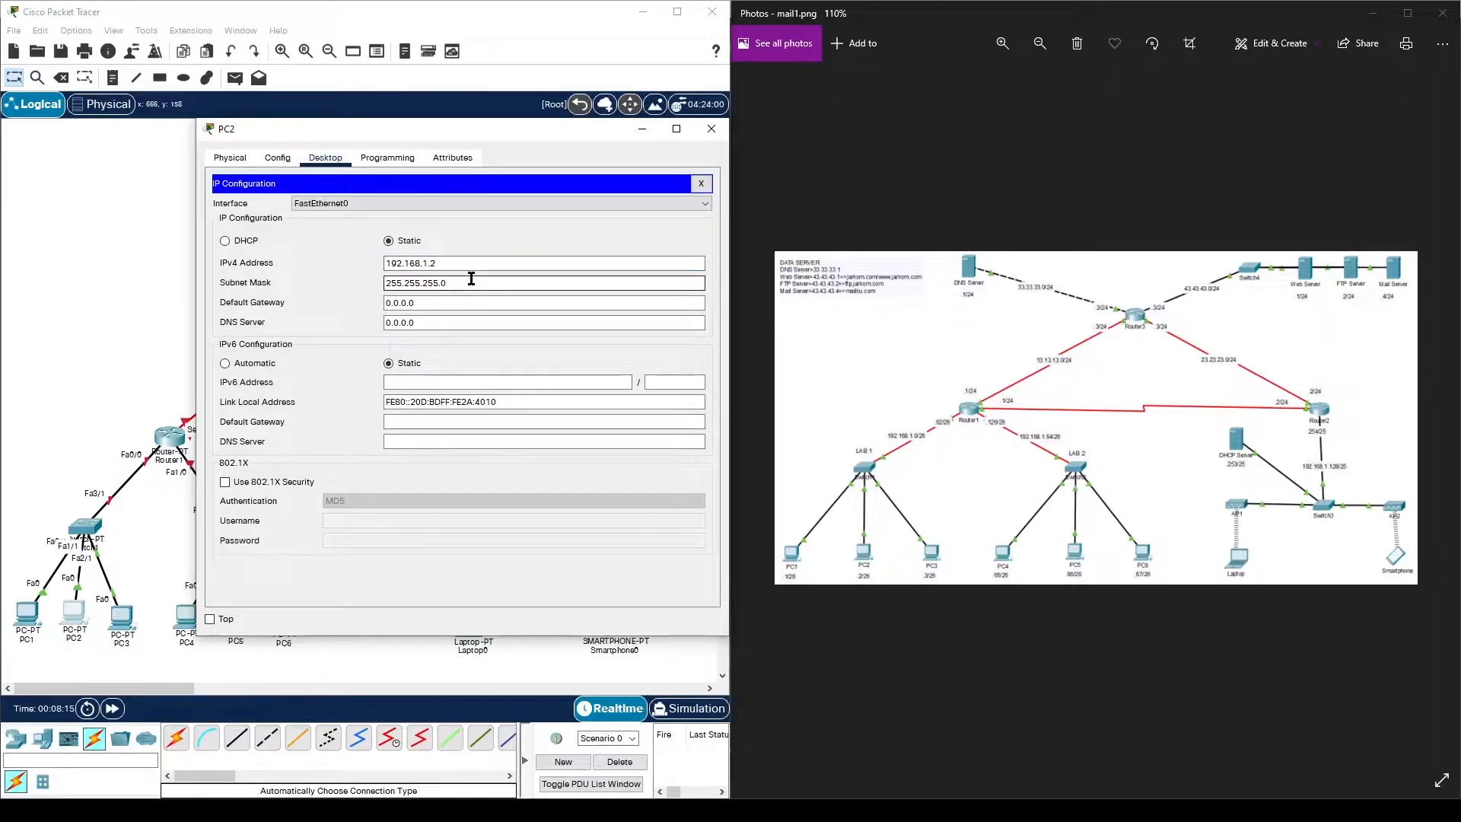
- Set PC2's default gateway to 192.168.1.62 and DNS server to 33.33.33.1
click(442, 305)
text(192.168.1.62)
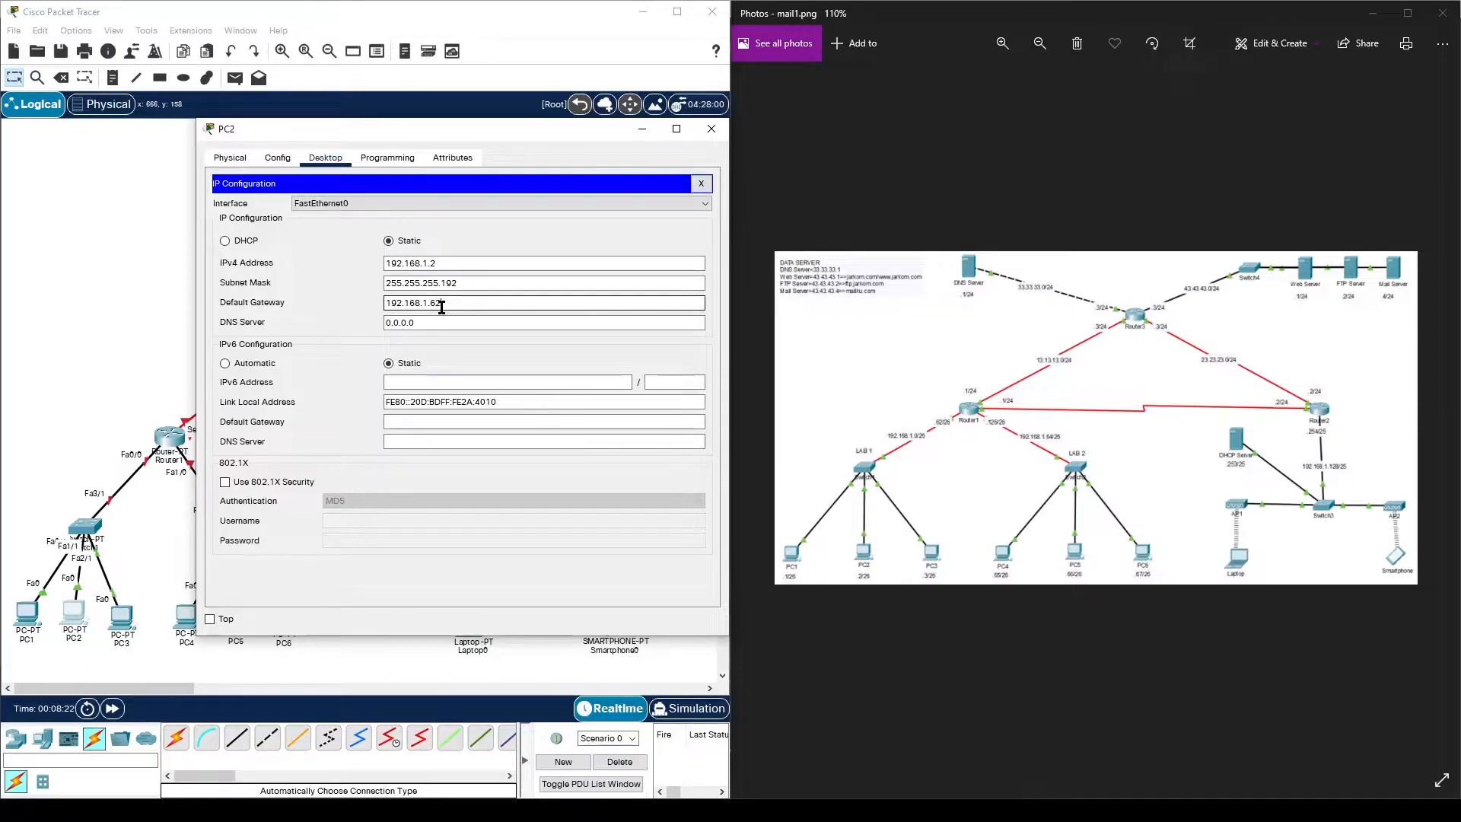
click(433, 322)
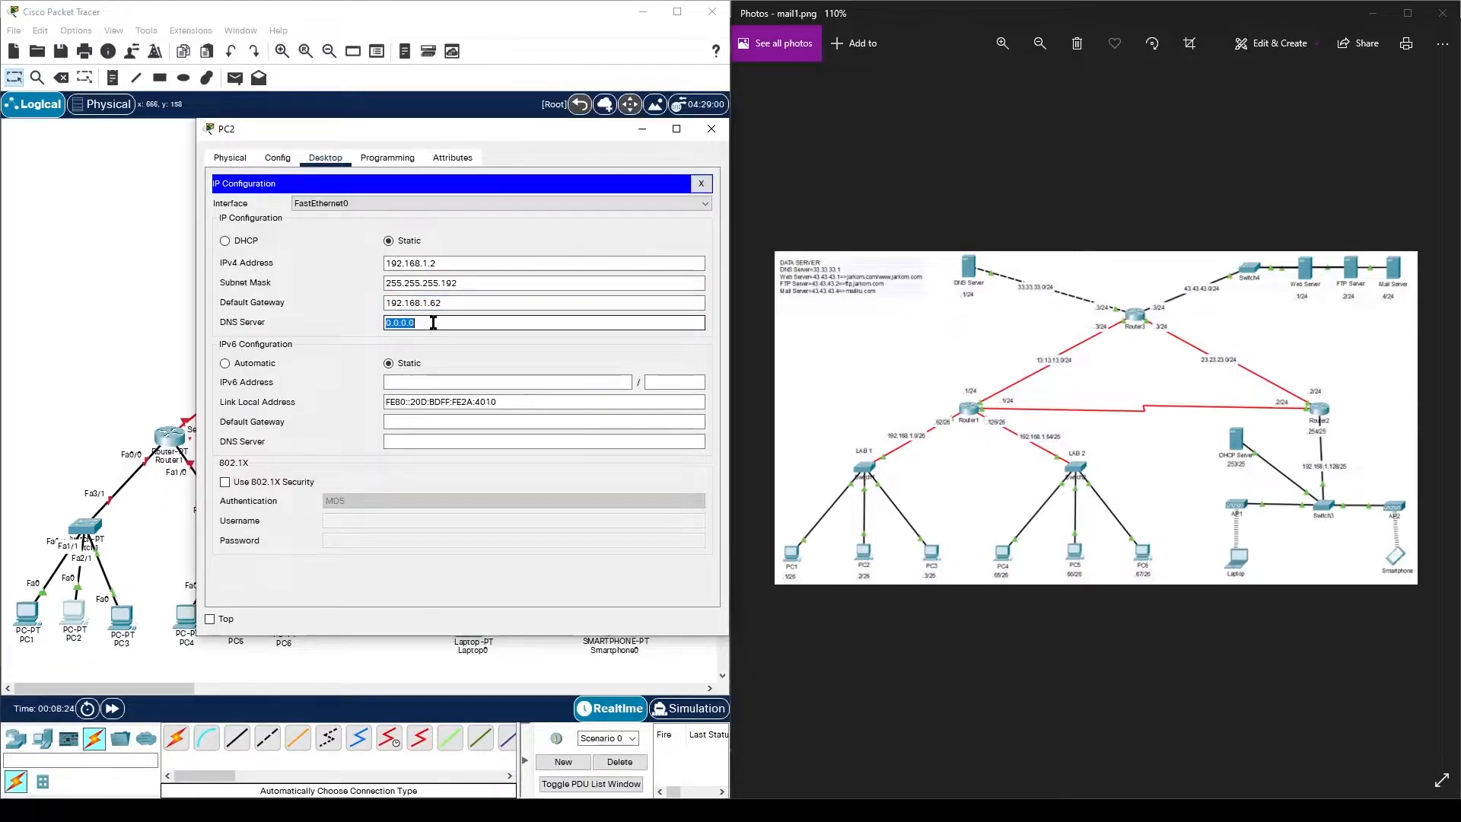
text(33.33.33.1)
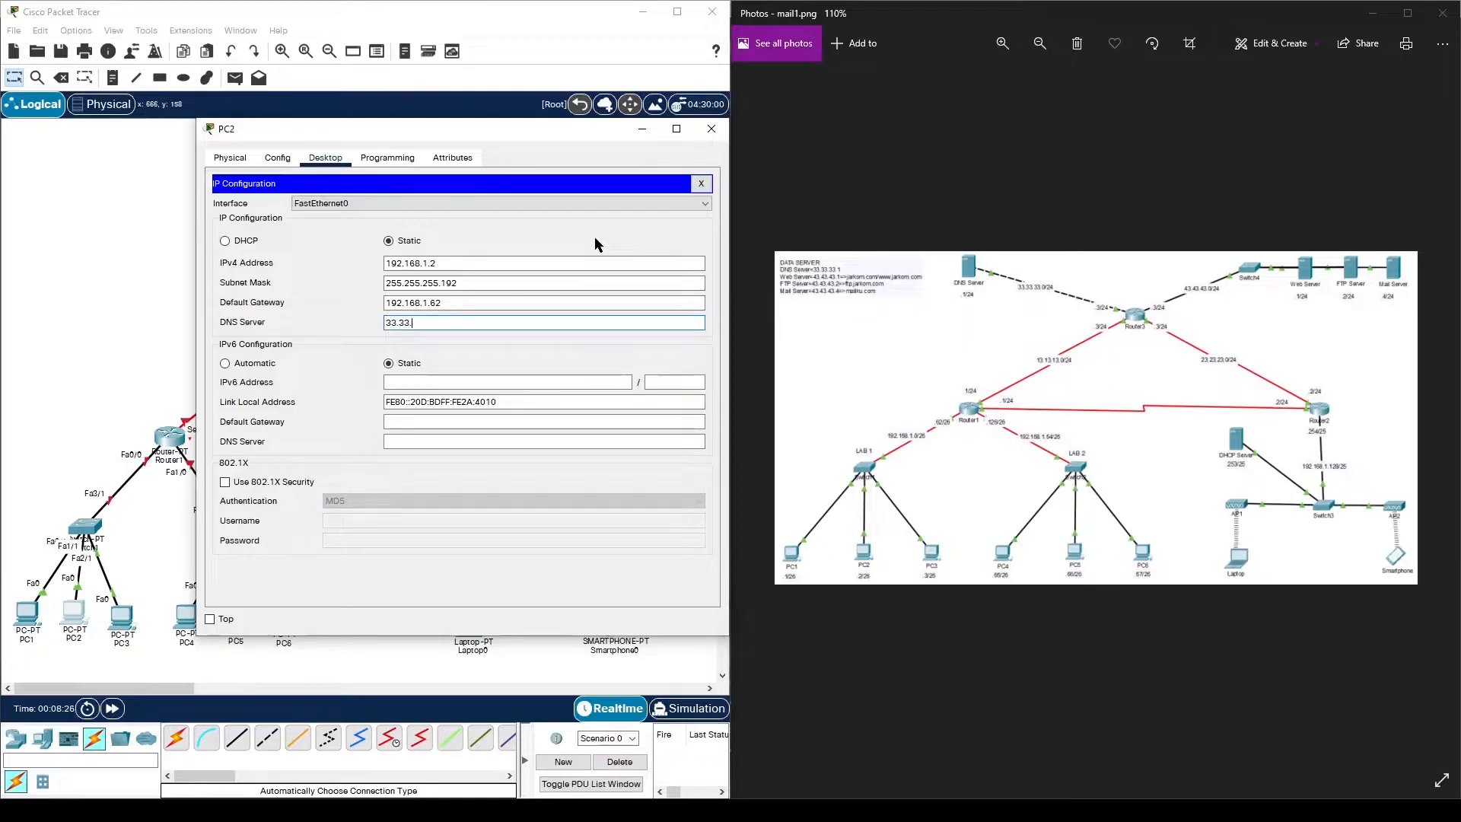
click(711, 129)
click(122, 618)
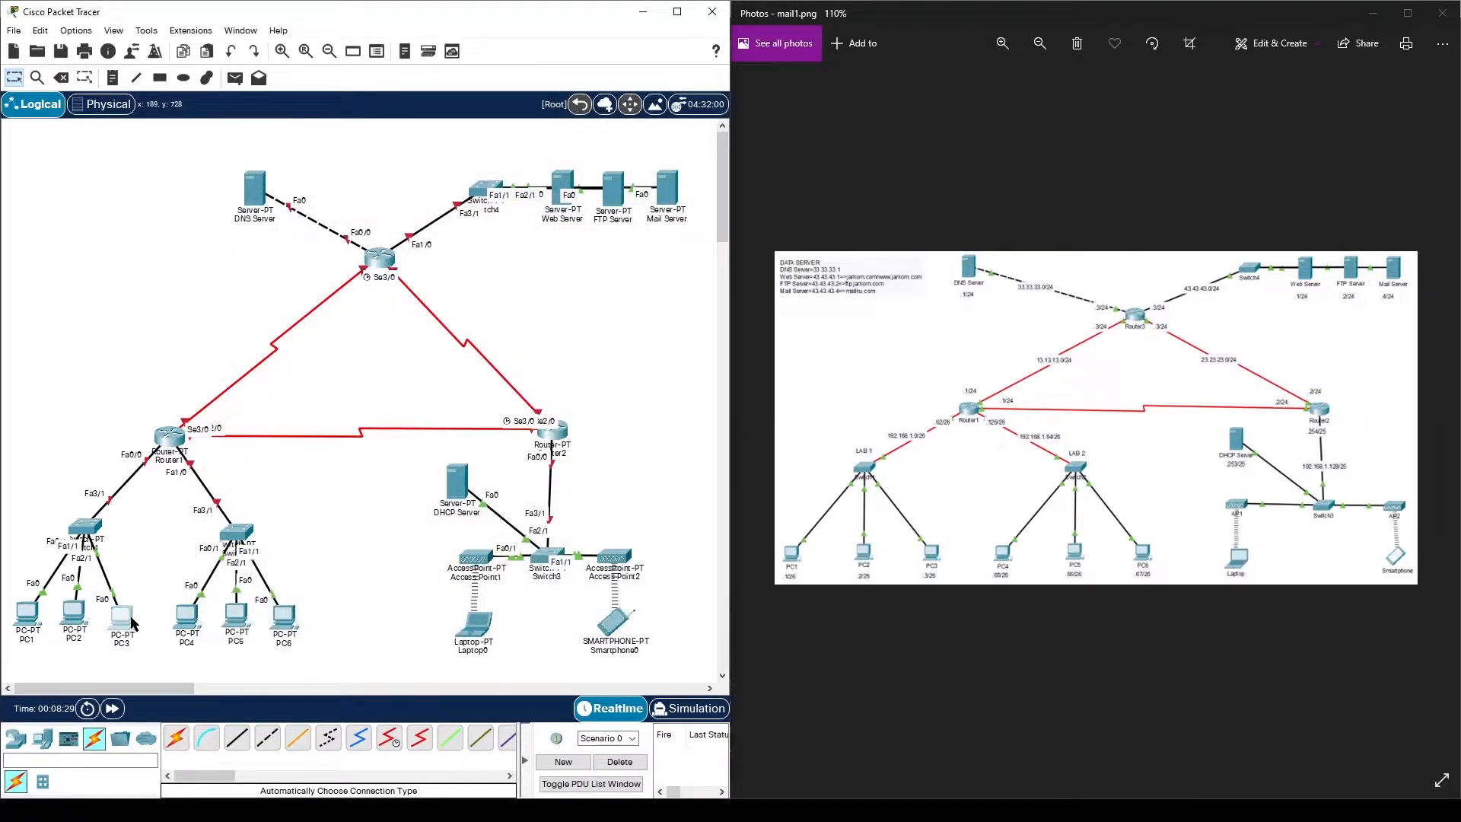
- Give PC3 IPv4 address 192.168.1.3 with subnet mask 255.255.255.192
click(360, 147)
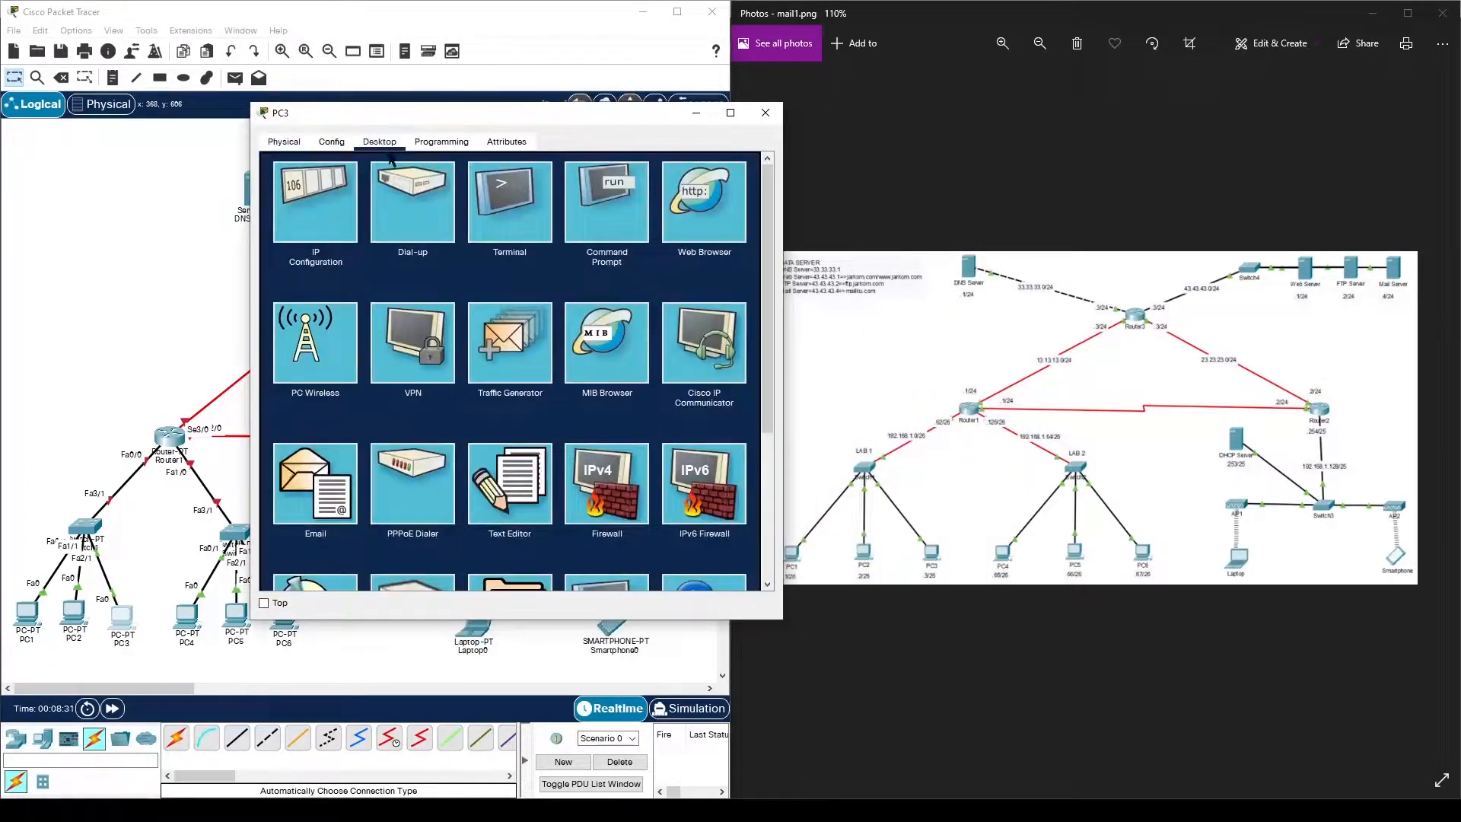
click(335, 195)
click(485, 247)
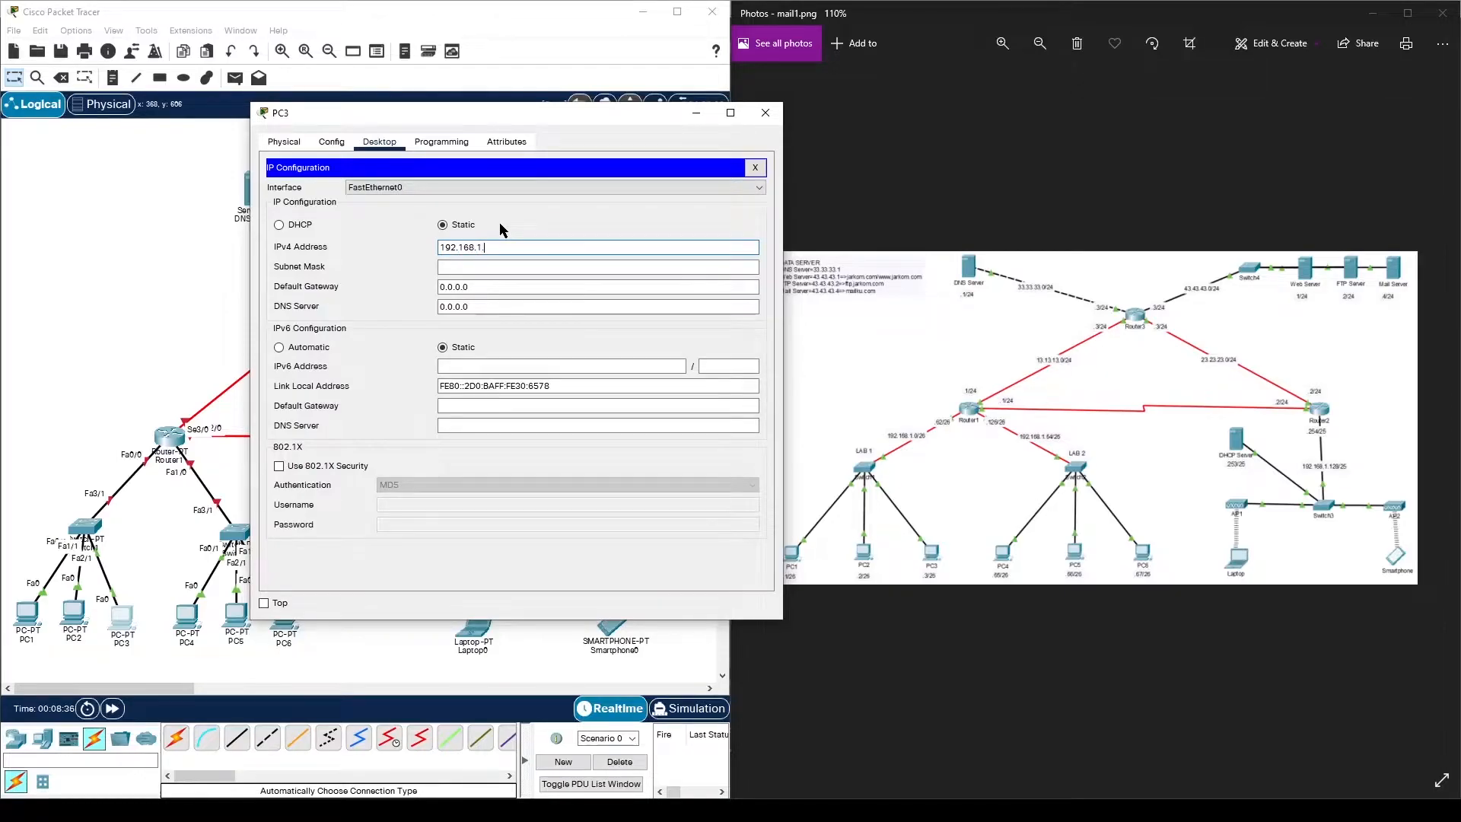
click(526, 267)
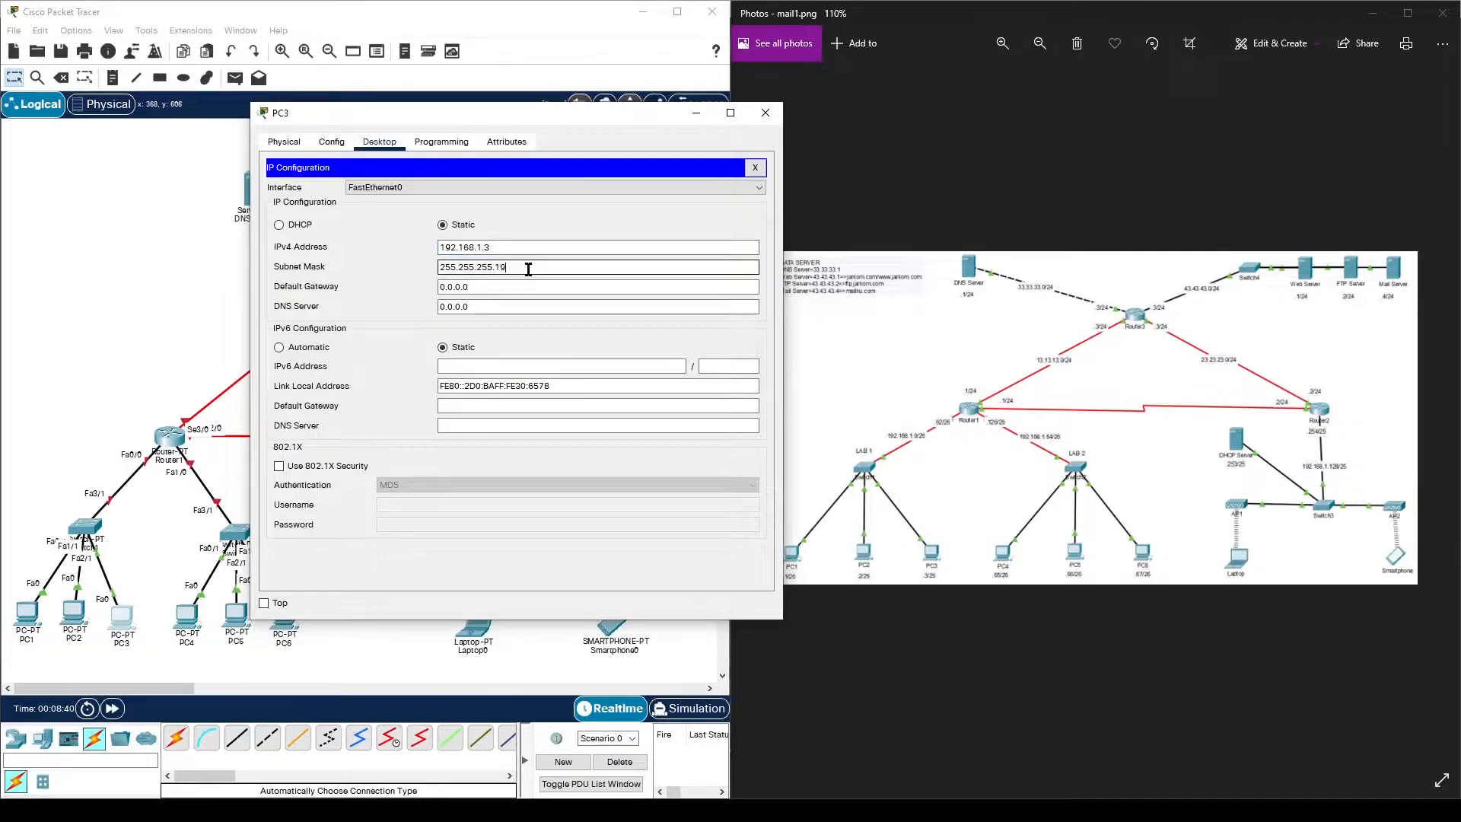
- Set PC3's default gateway to 192.168.1.62 and DNS server to 33.33.33.1
triple_click(518, 285)
text(192.168.1.62)
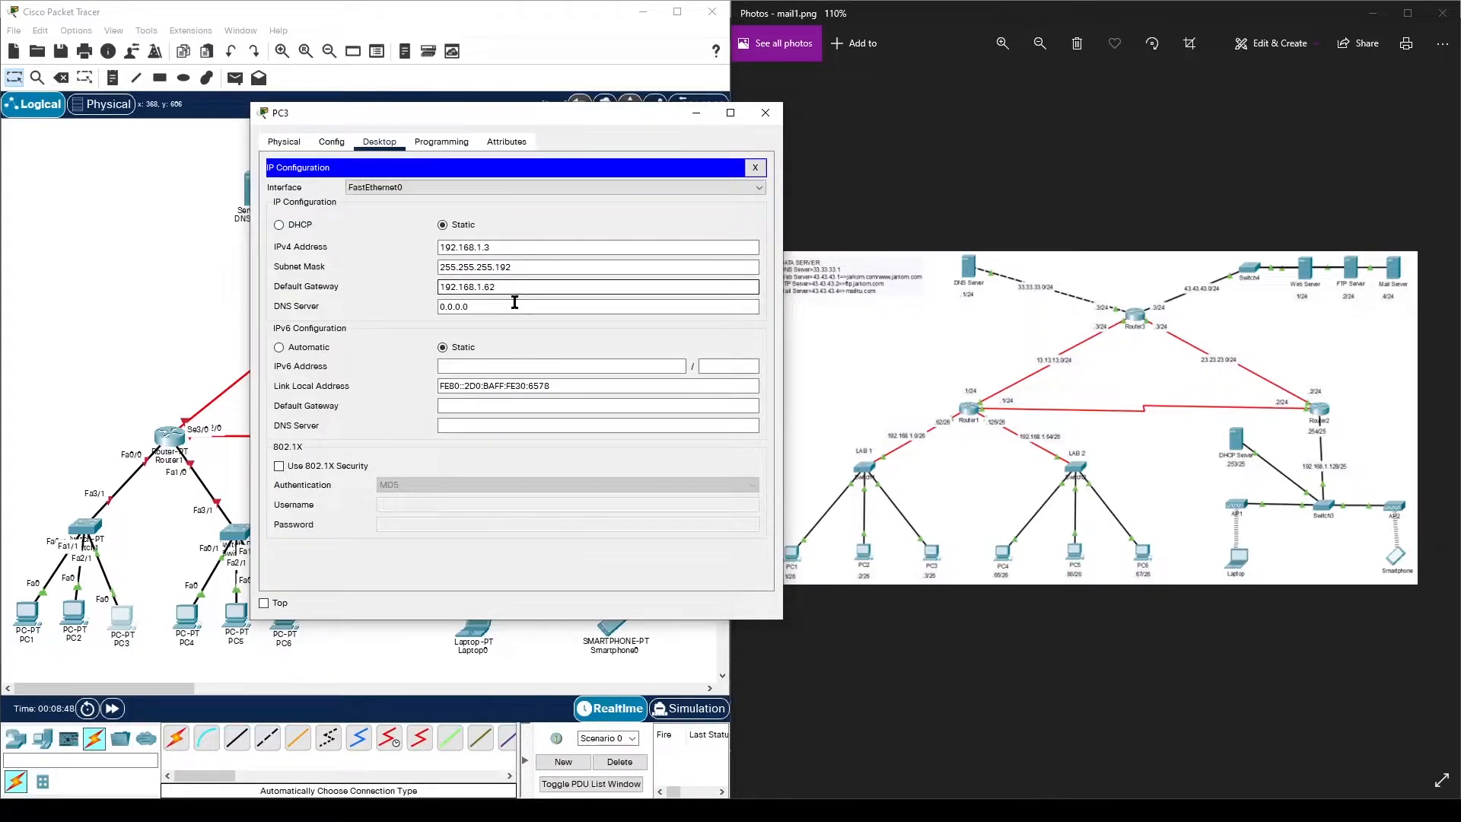
click(514, 303)
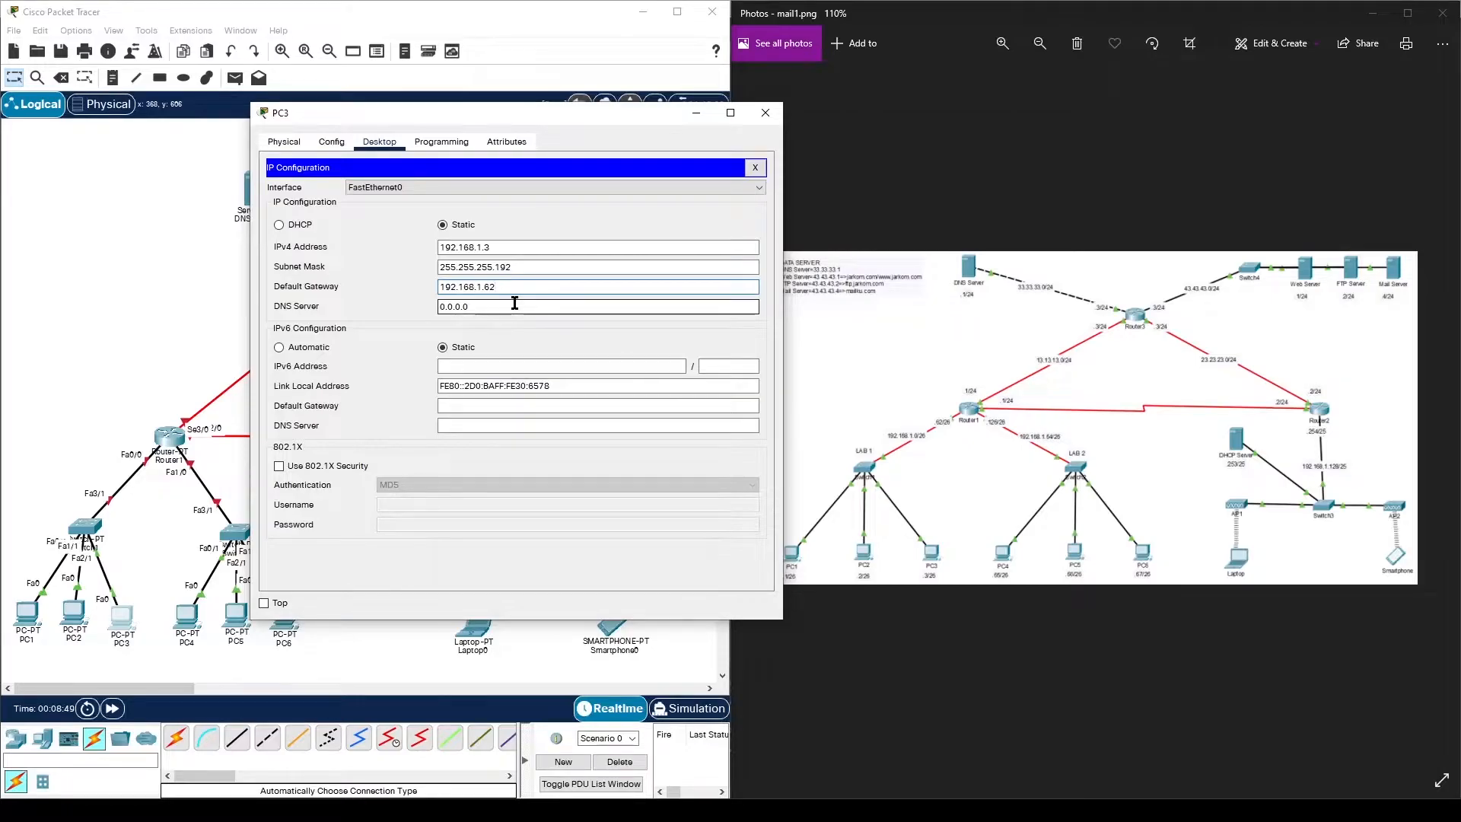
triple_click(515, 303)
text(33.33.33.1)
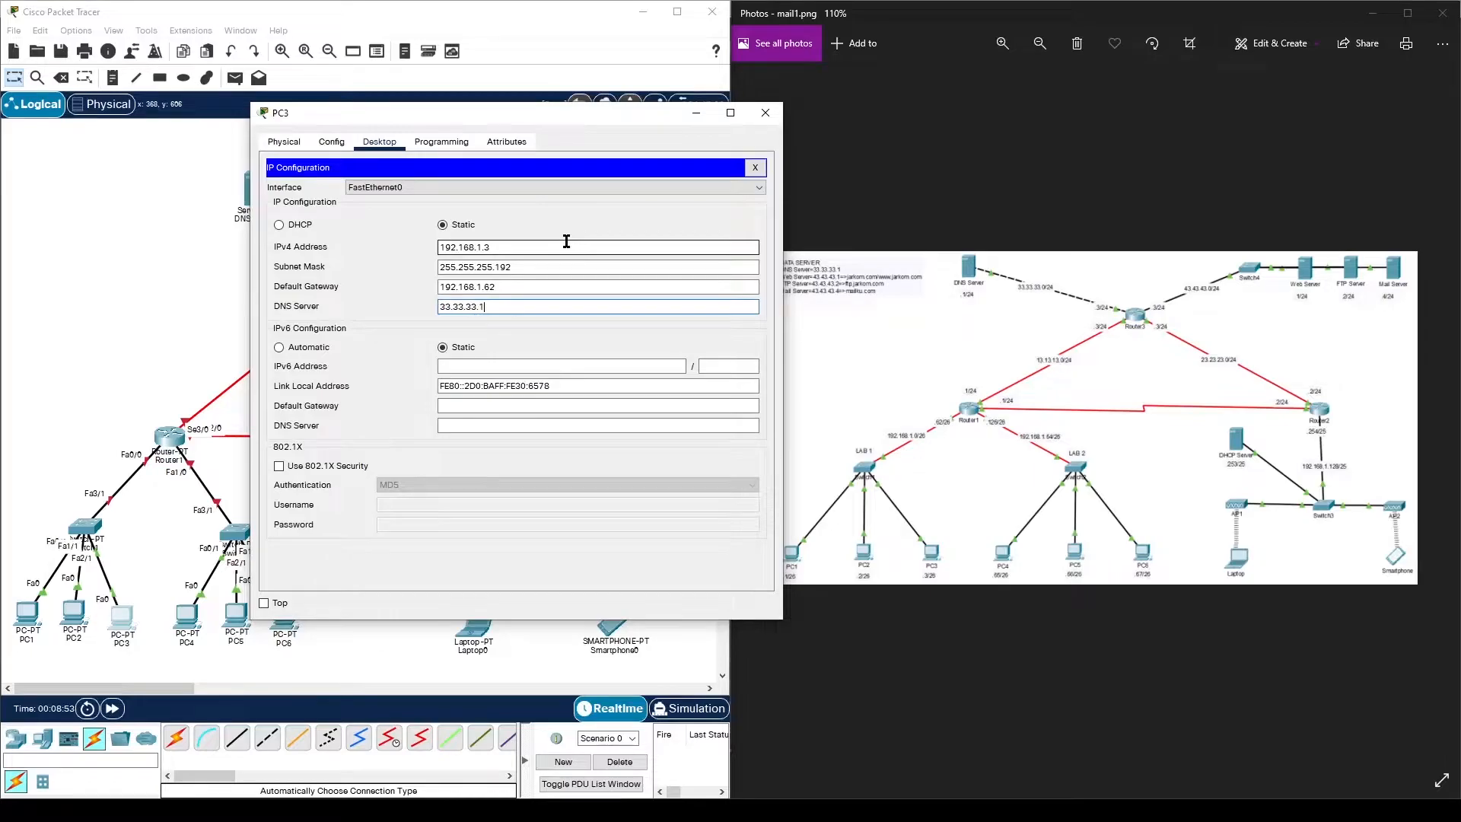
click(766, 112)
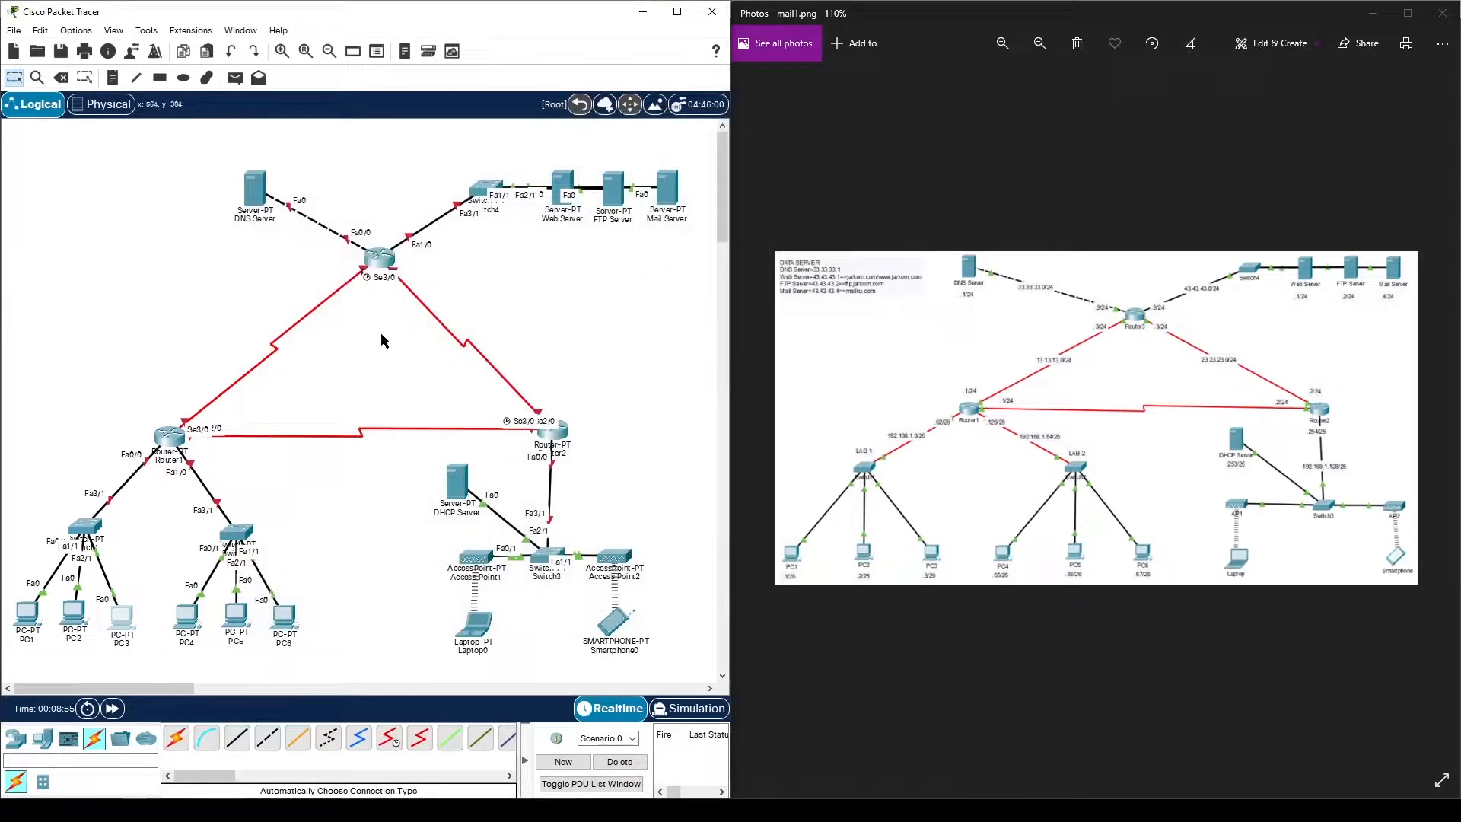
- Give PC4 IPv4 address 192.168.1.65 with subnet mask 255.255.255.192
click(186, 613)
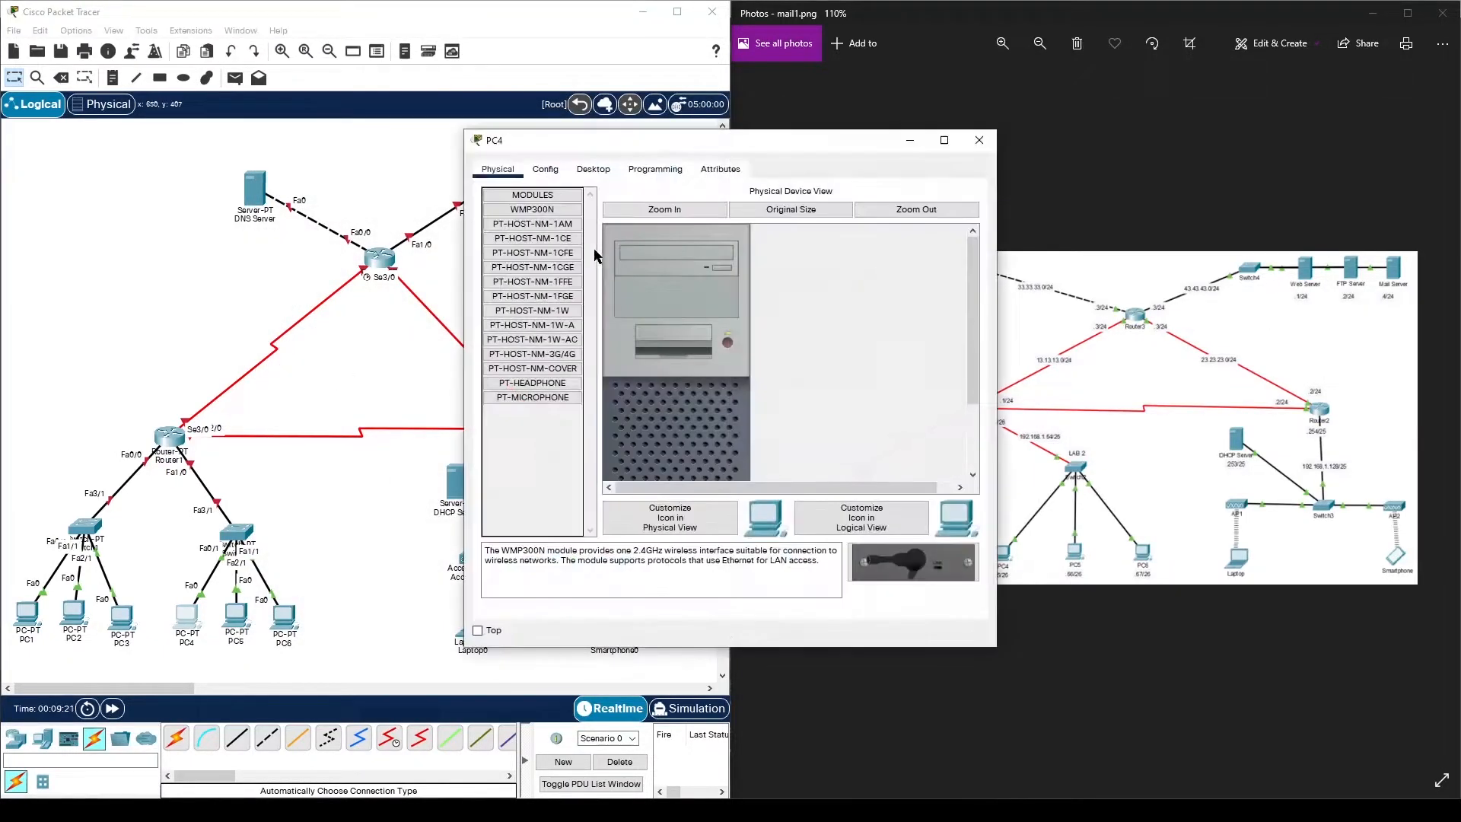
click(594, 170)
drag(654, 141, 348, 99)
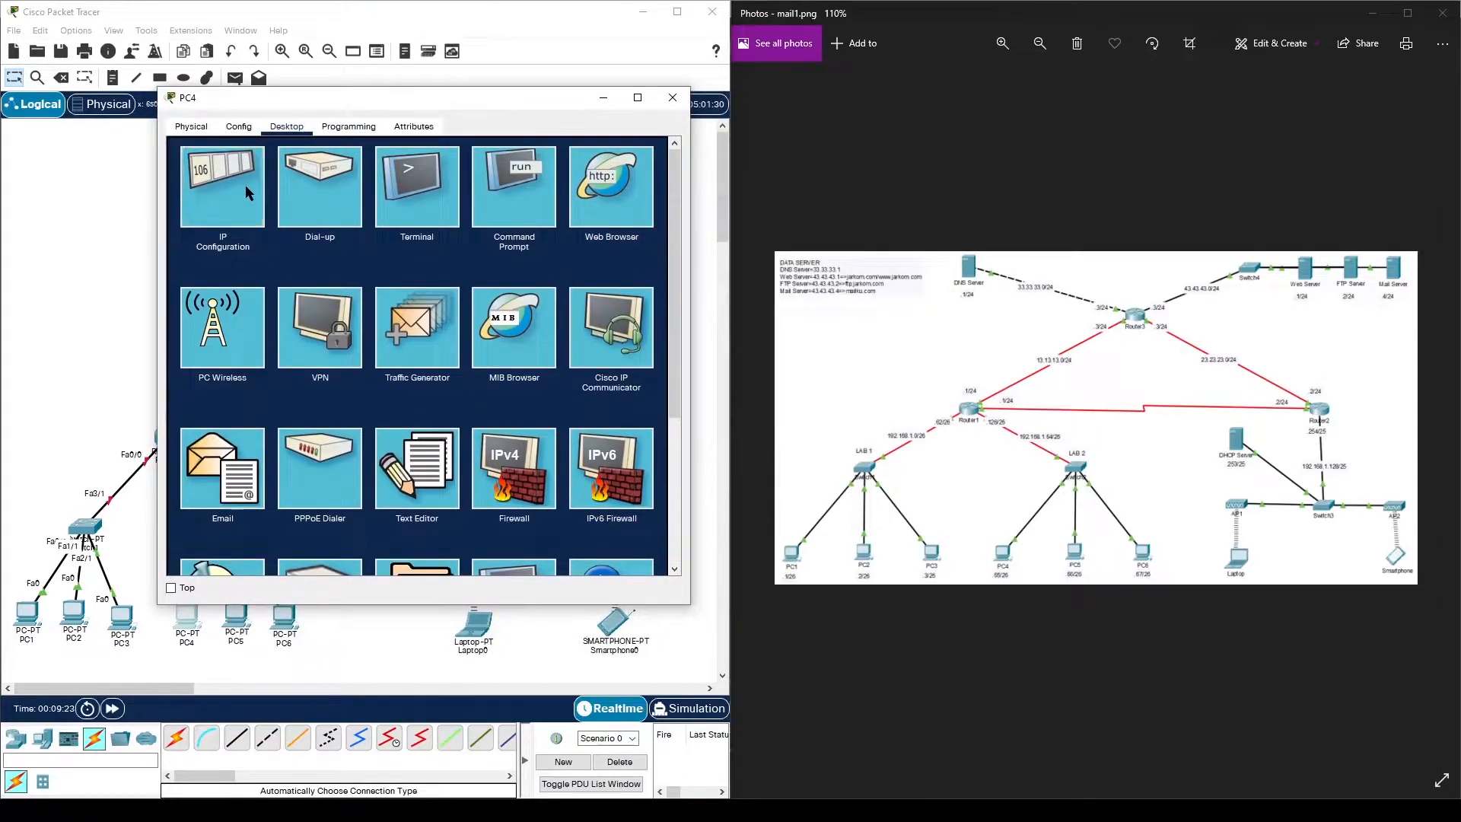
click(245, 185)
click(371, 230)
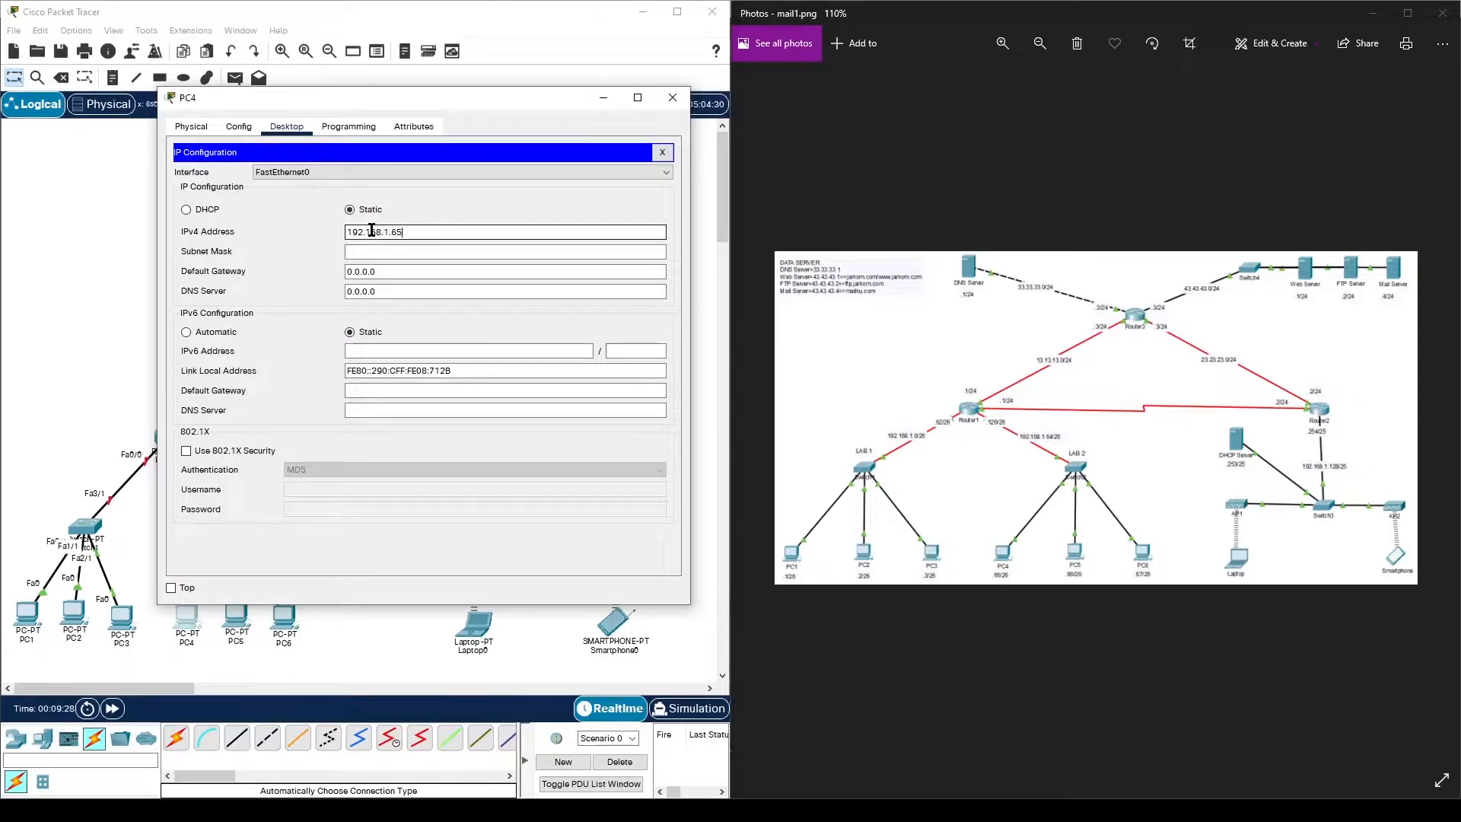
click(450, 250)
text(192)
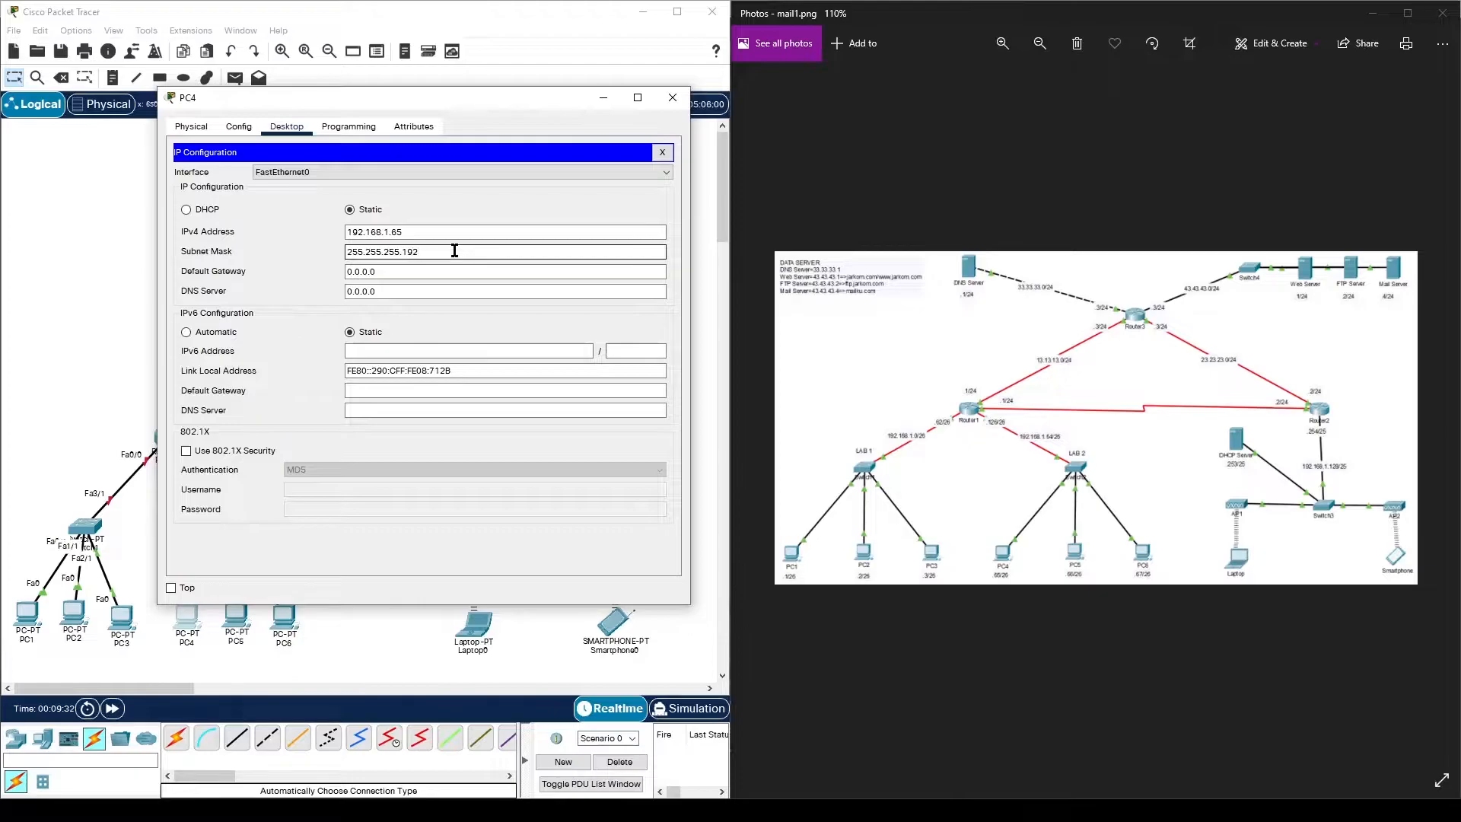
- Set PC4's default gateway to 192.168.1.126 and DNS server to 33.33.33.1
triple_click(394, 272)
text(192.168.1.126)
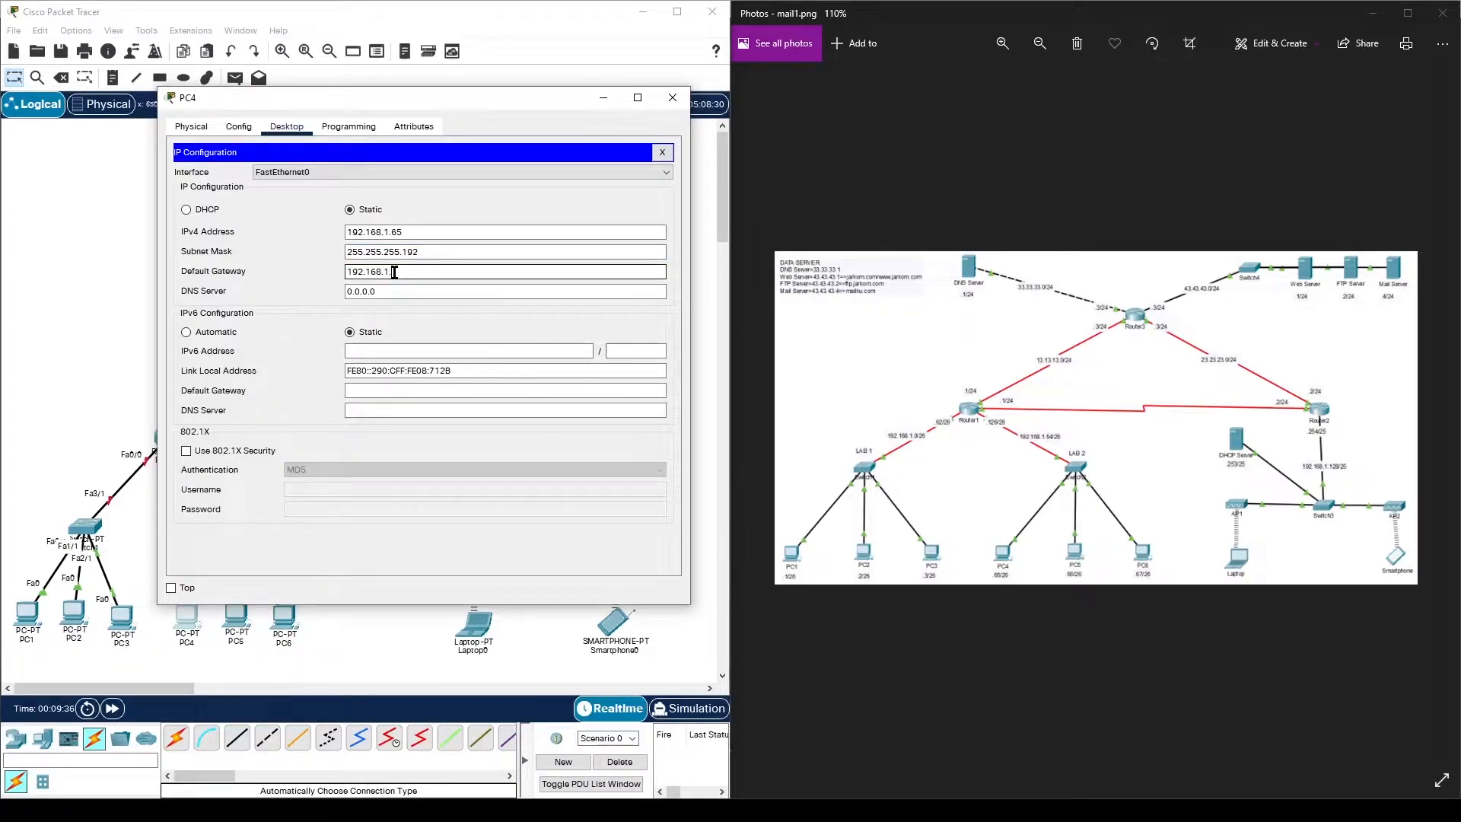
triple_click(456, 287)
text(33.33.33.1)
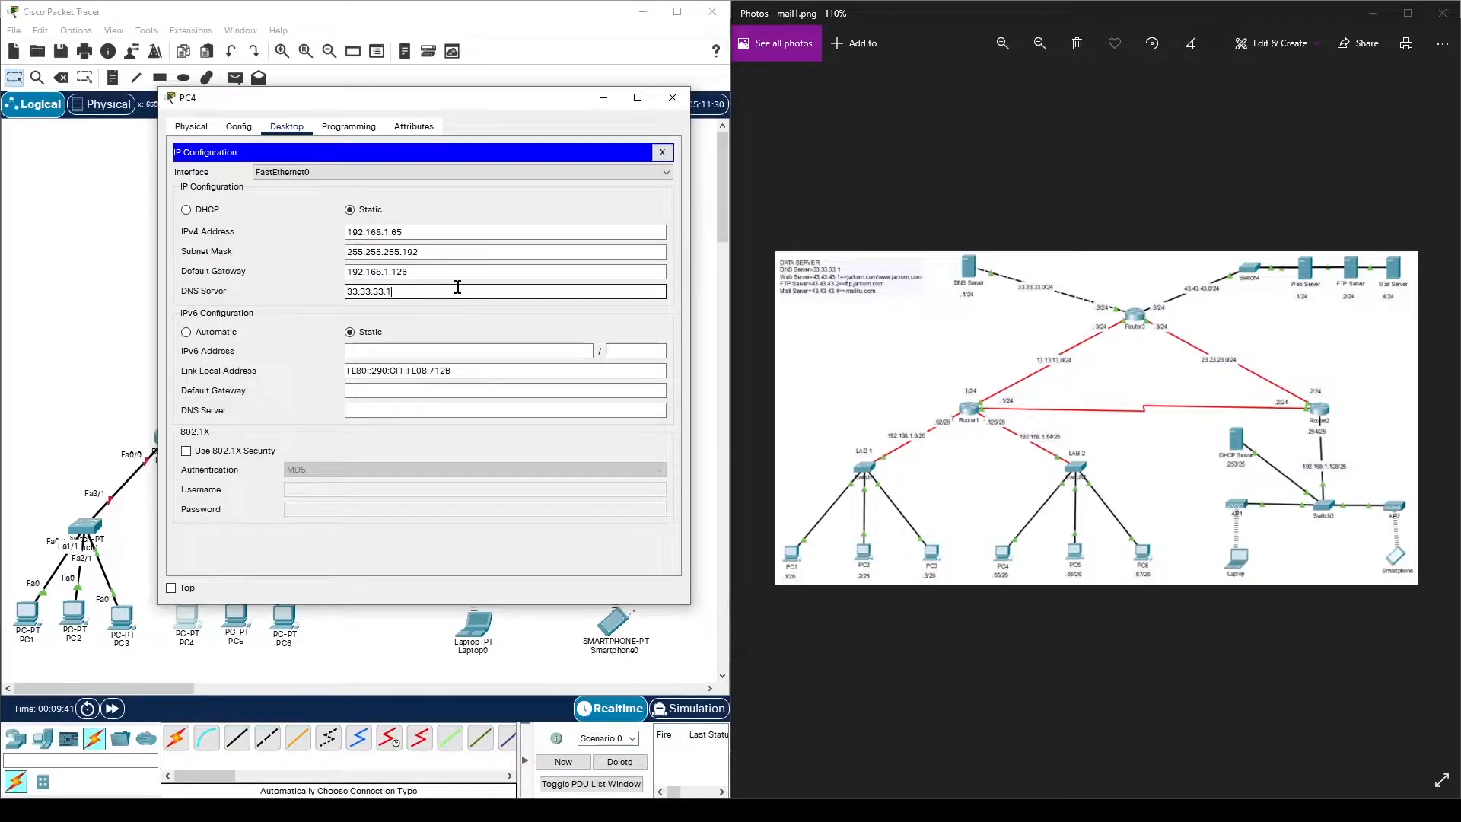
click(673, 98)
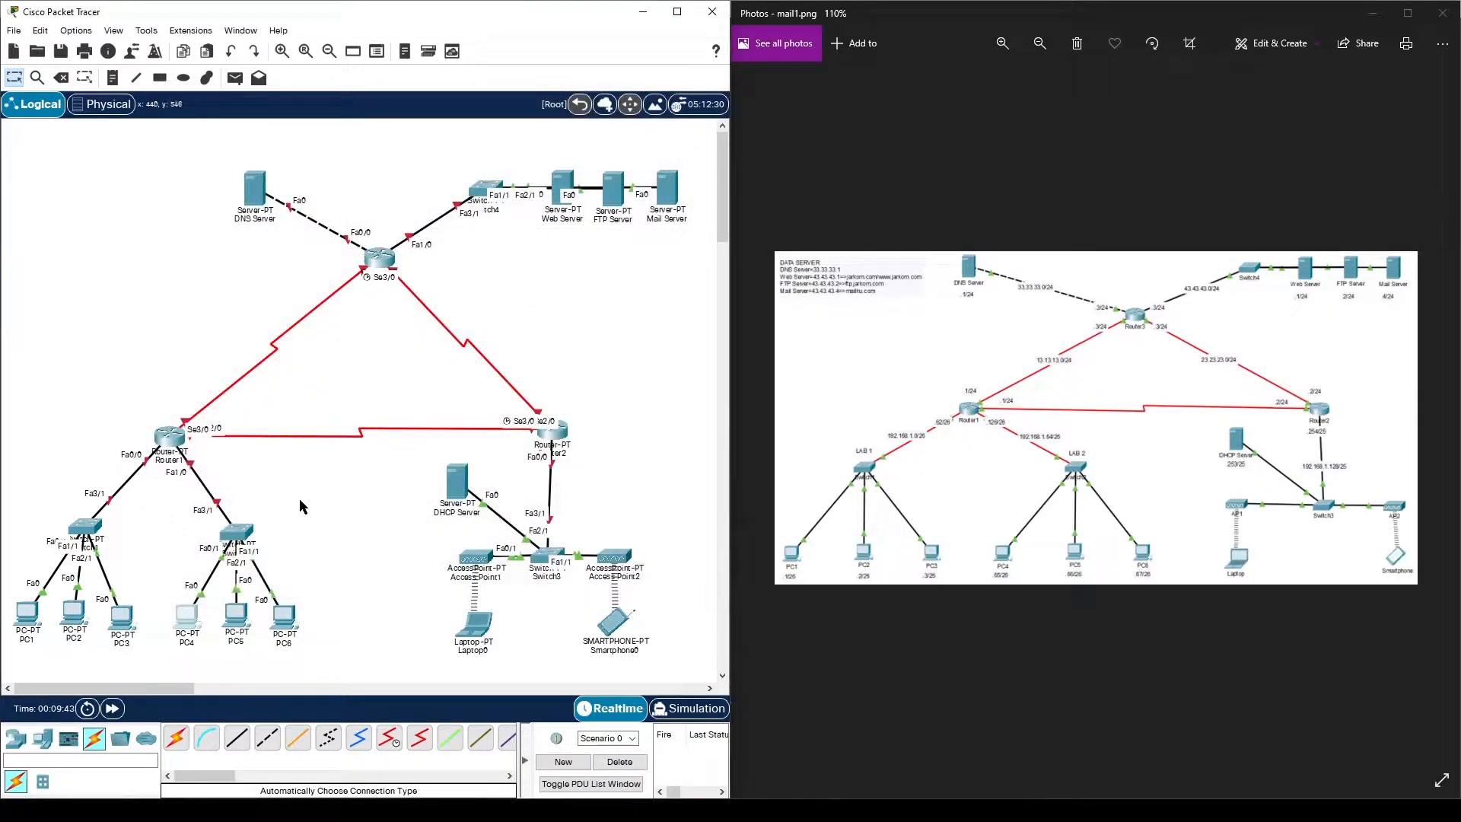
- In PC5's IP Configuration, enter 192.168.1.66, mask 255.255.255.192, gateway 192.168.1.126 and DNS 33.33.33.1
click(236, 612)
drag(597, 150, 280, 98)
click(275, 117)
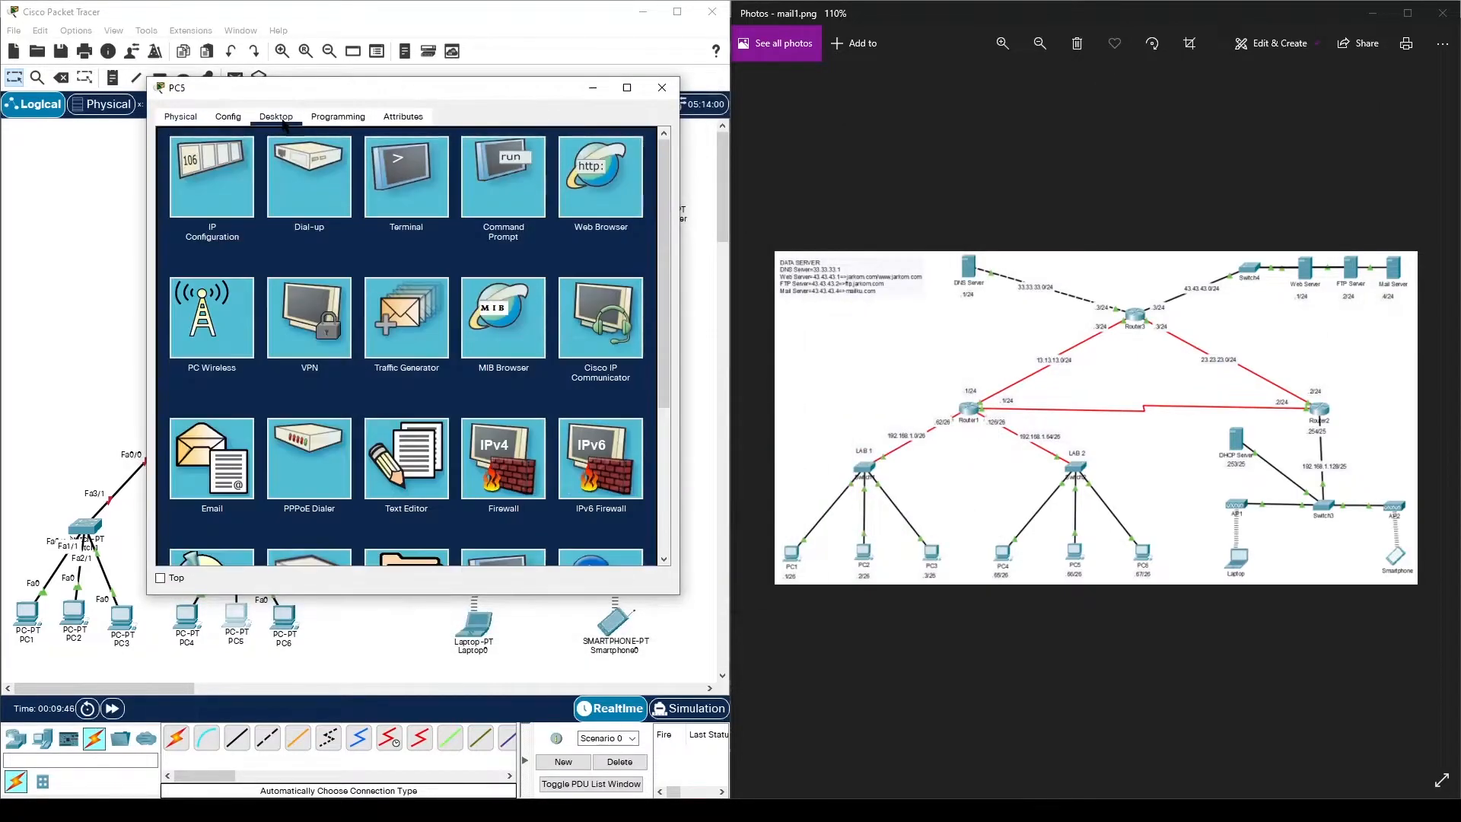
click(213, 175)
click(385, 219)
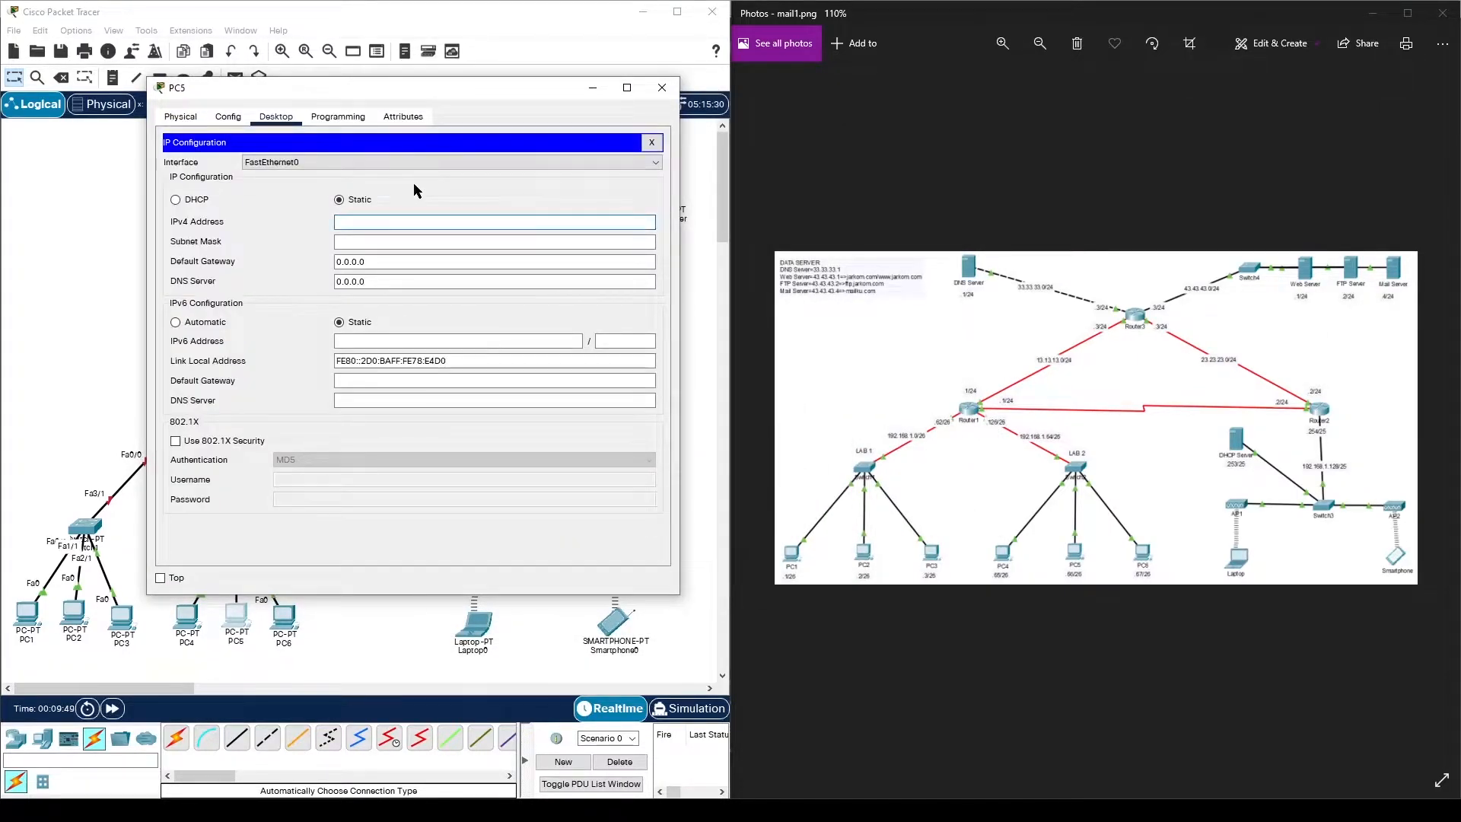
text(192.168.1.66)
click(437, 240)
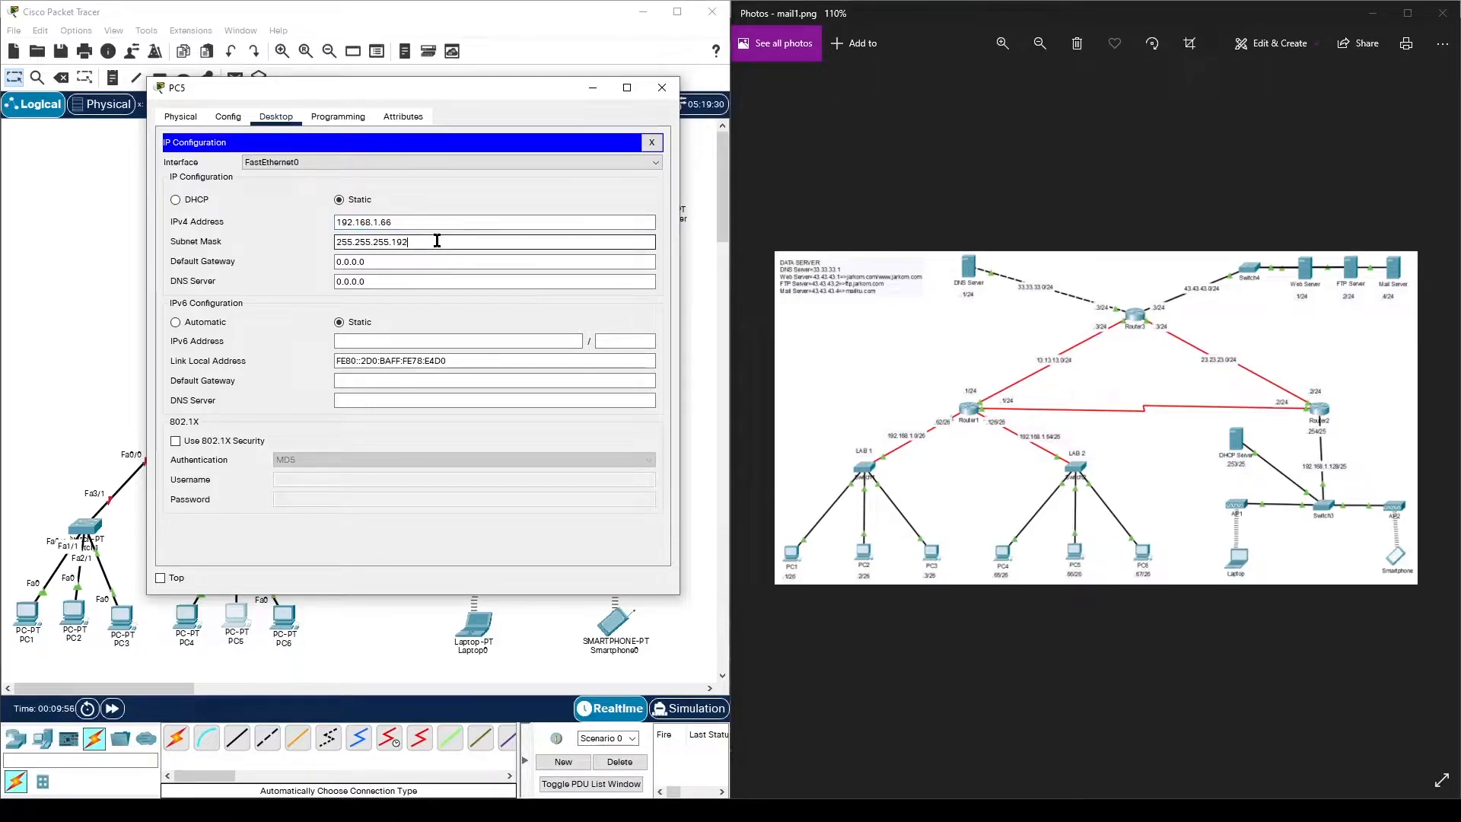
triple_click(407, 258)
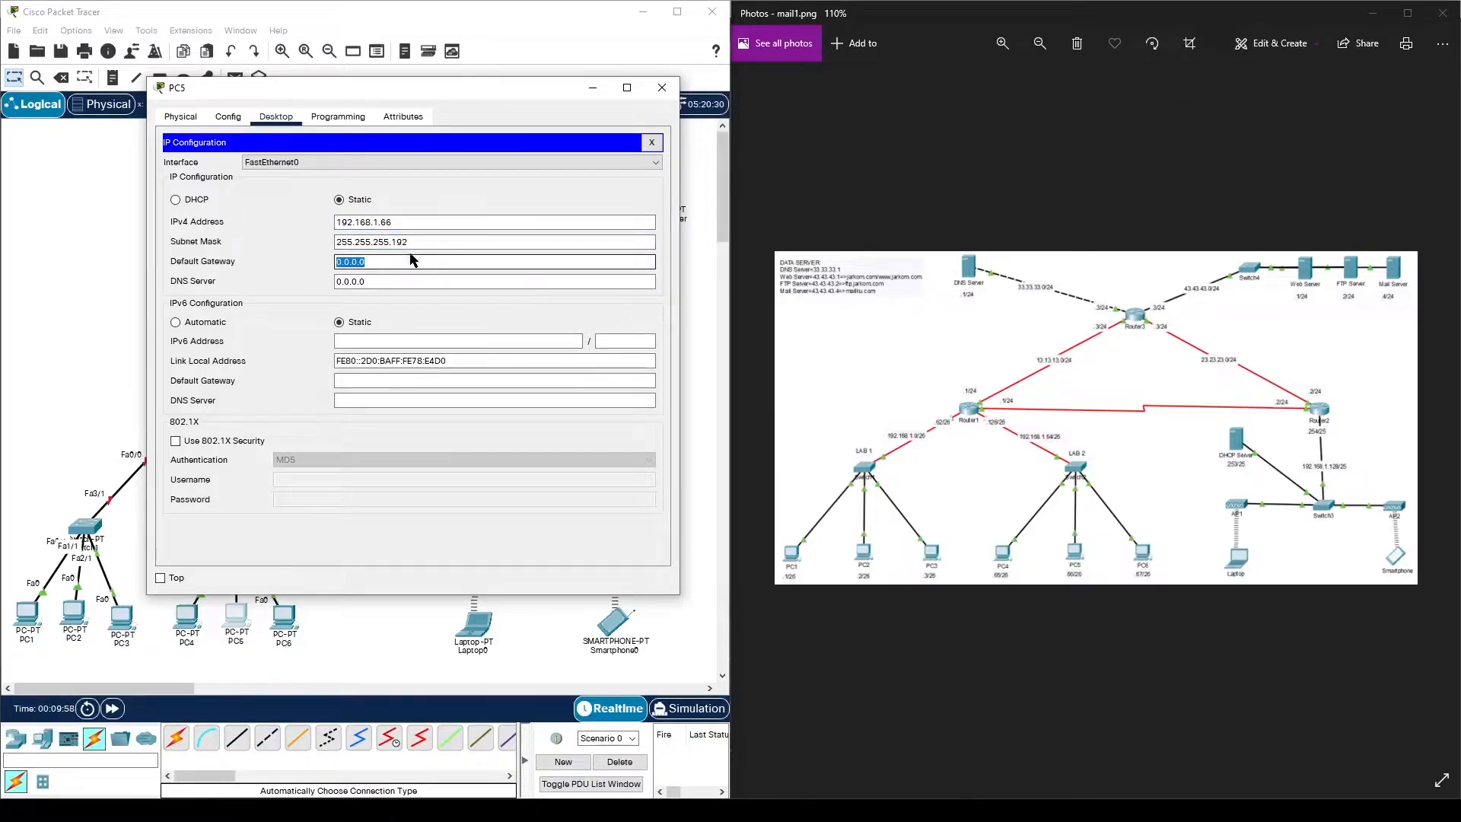
text(192.168.1.12)
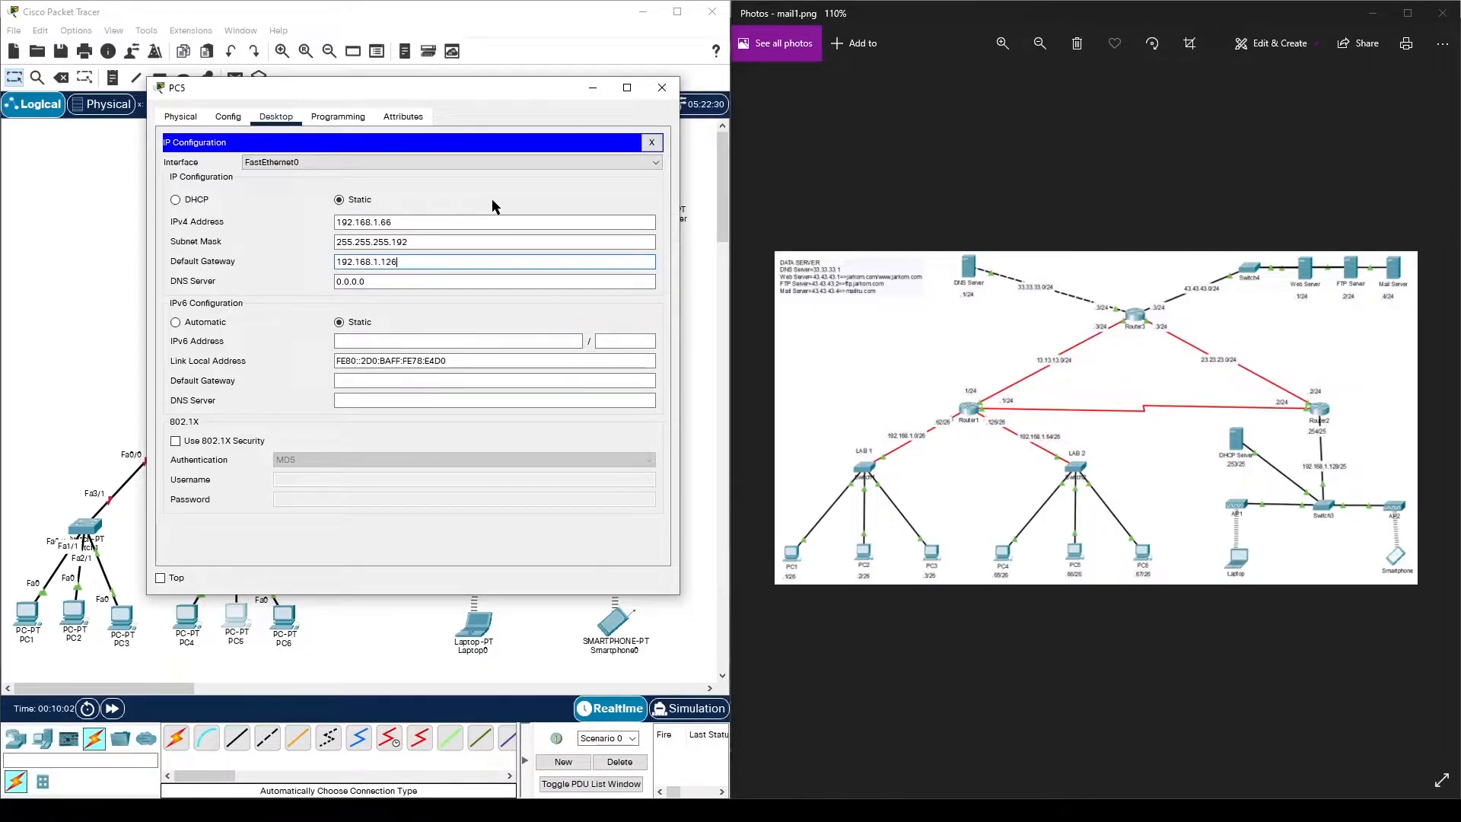
text(6)
triple_click(424, 282)
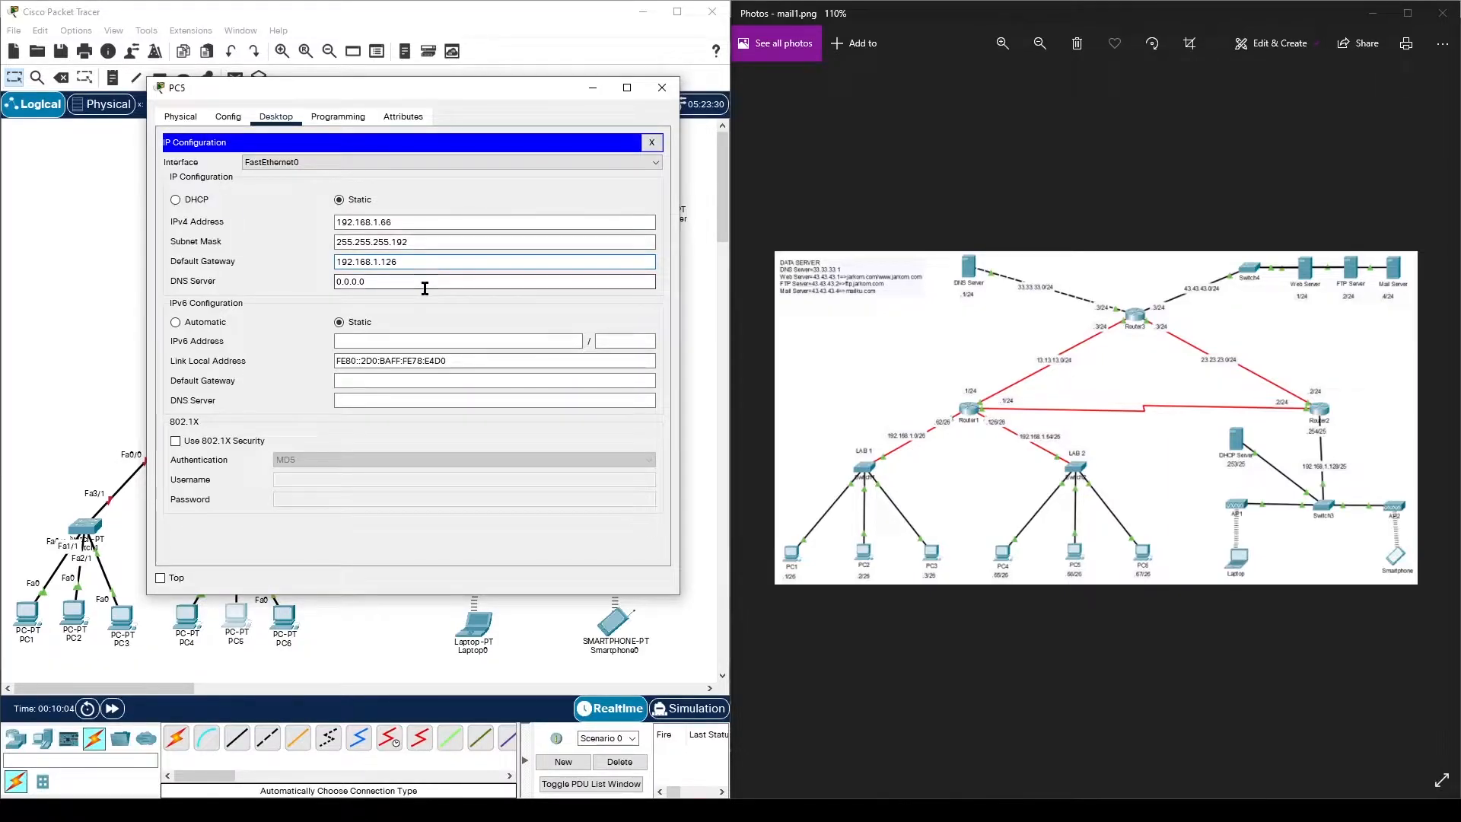
text(33.33.33.1)
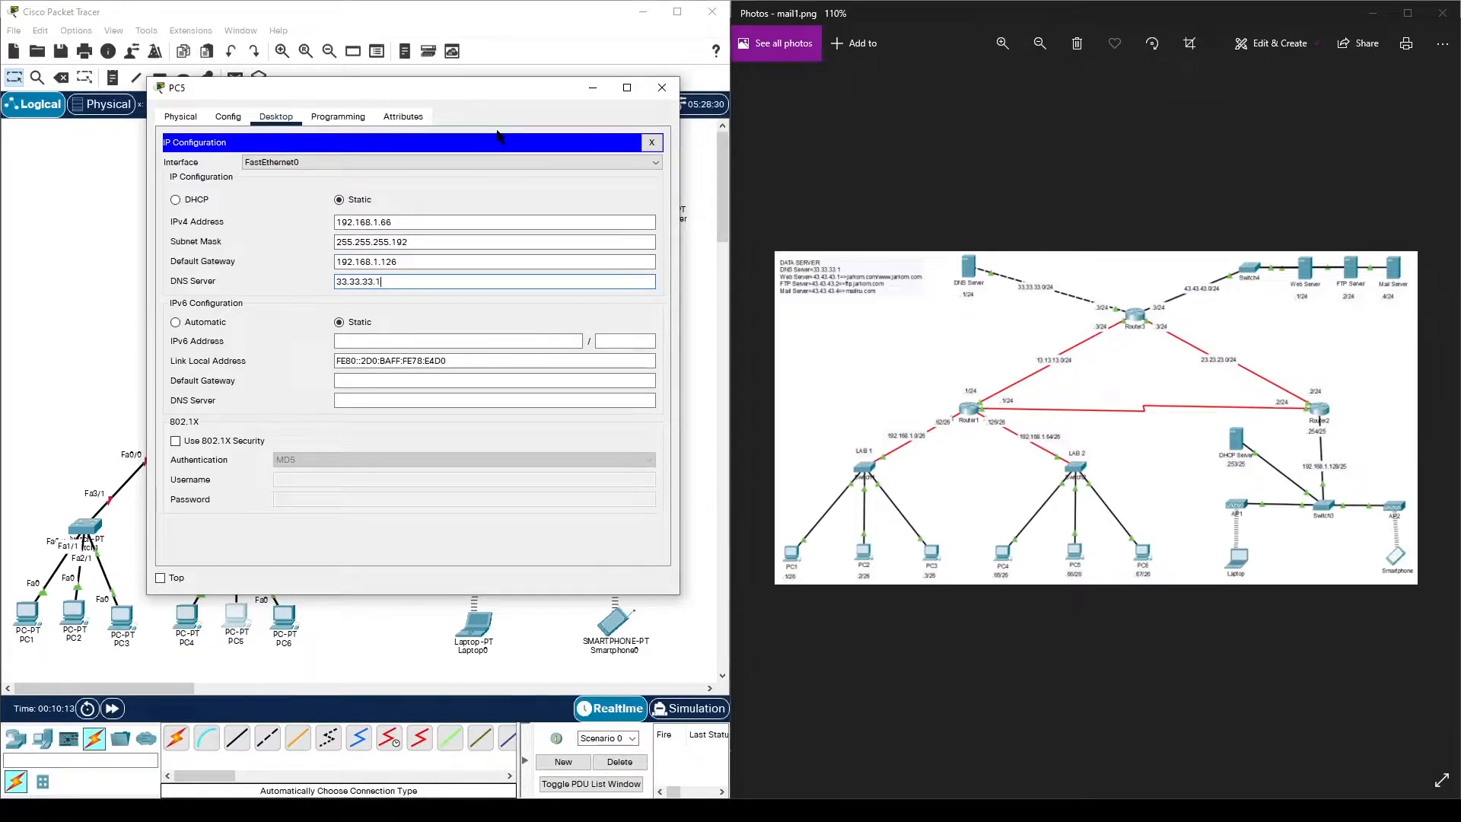
- Close PC5 and enter 192.168.1.67 as PC6's static IPv4 address
click(662, 87)
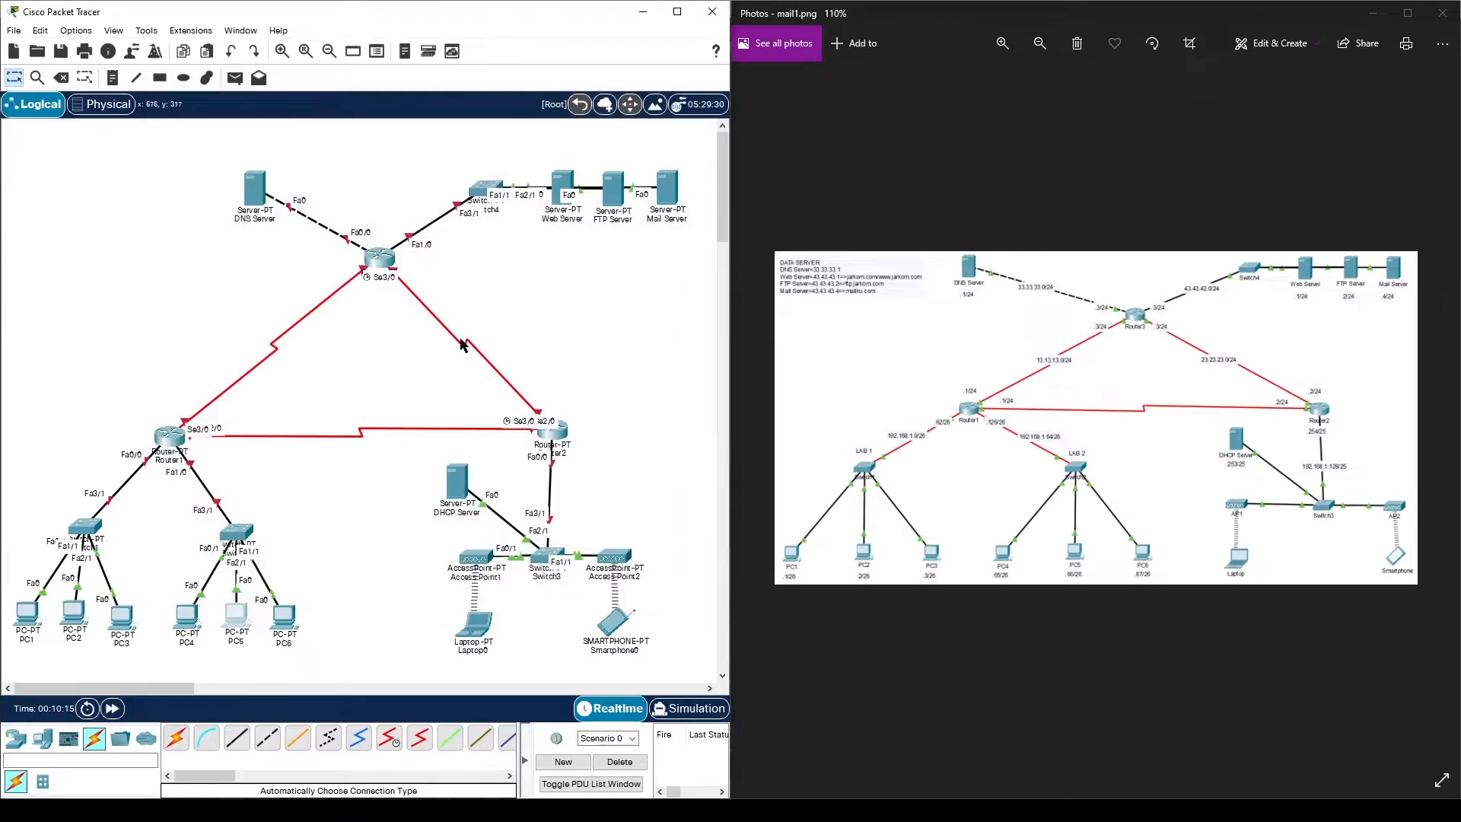
click(284, 615)
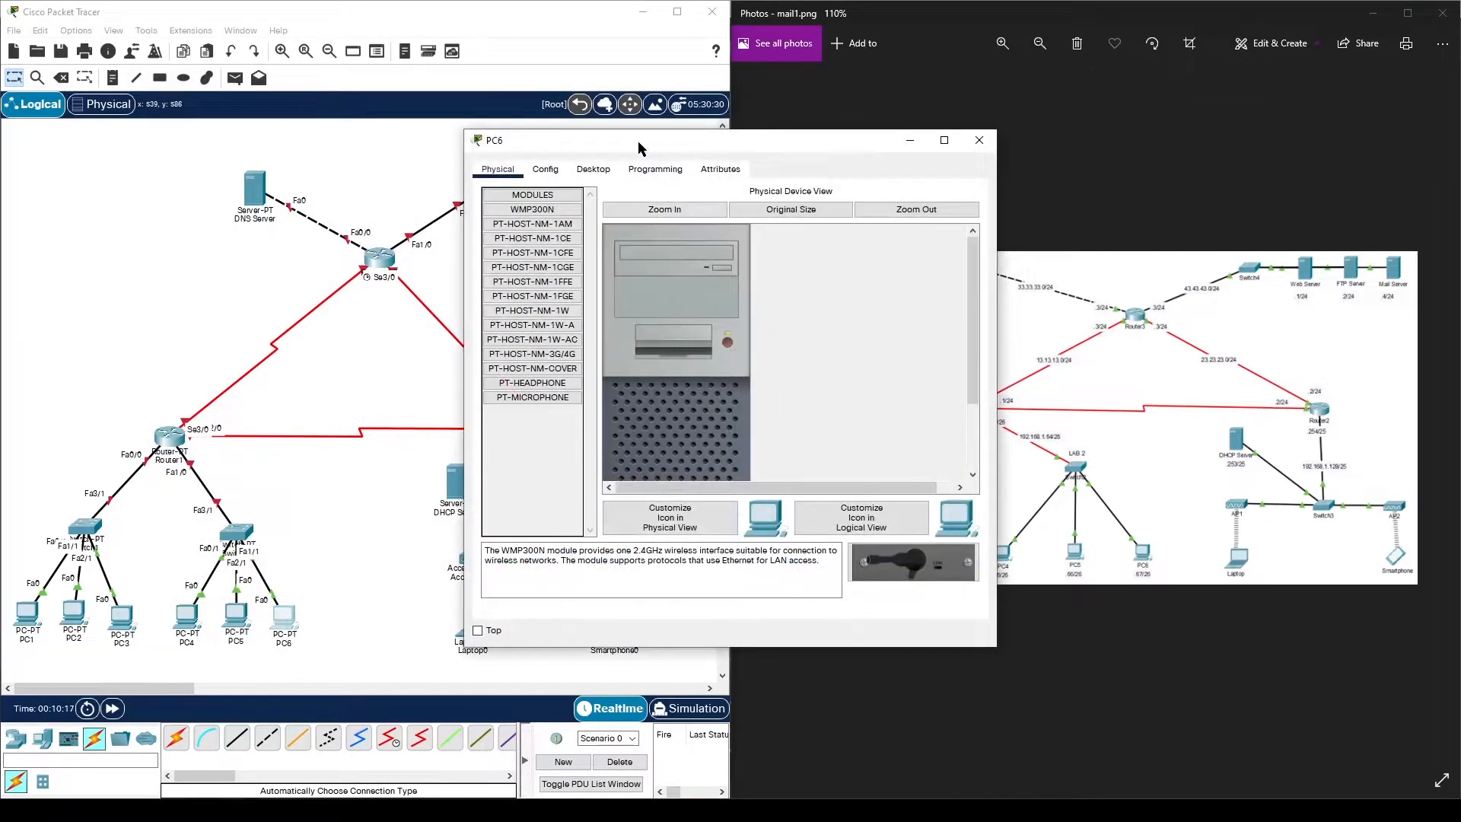
drag(645, 147, 301, 146)
click(249, 168)
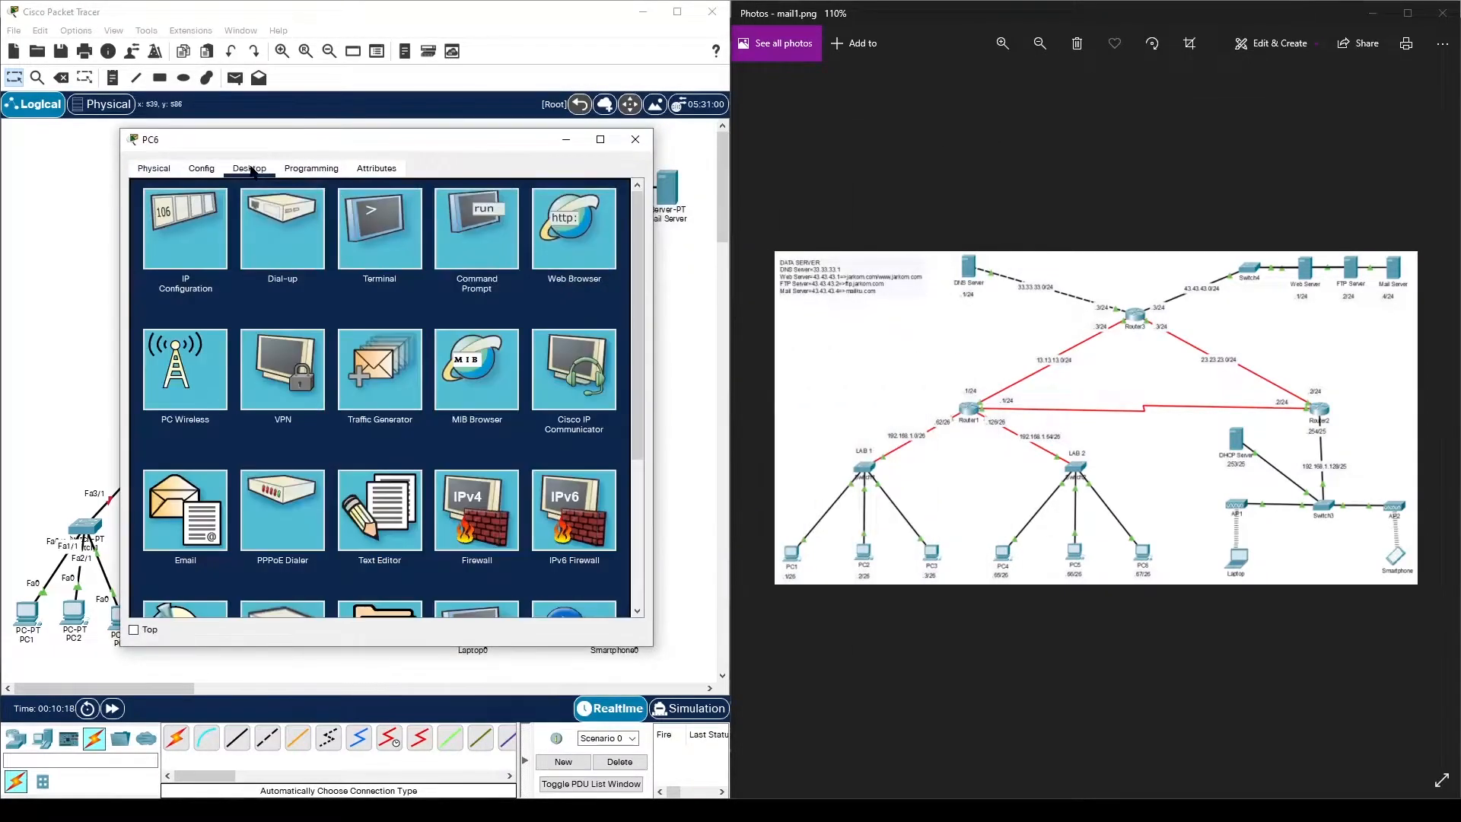
click(199, 222)
text(192.16)
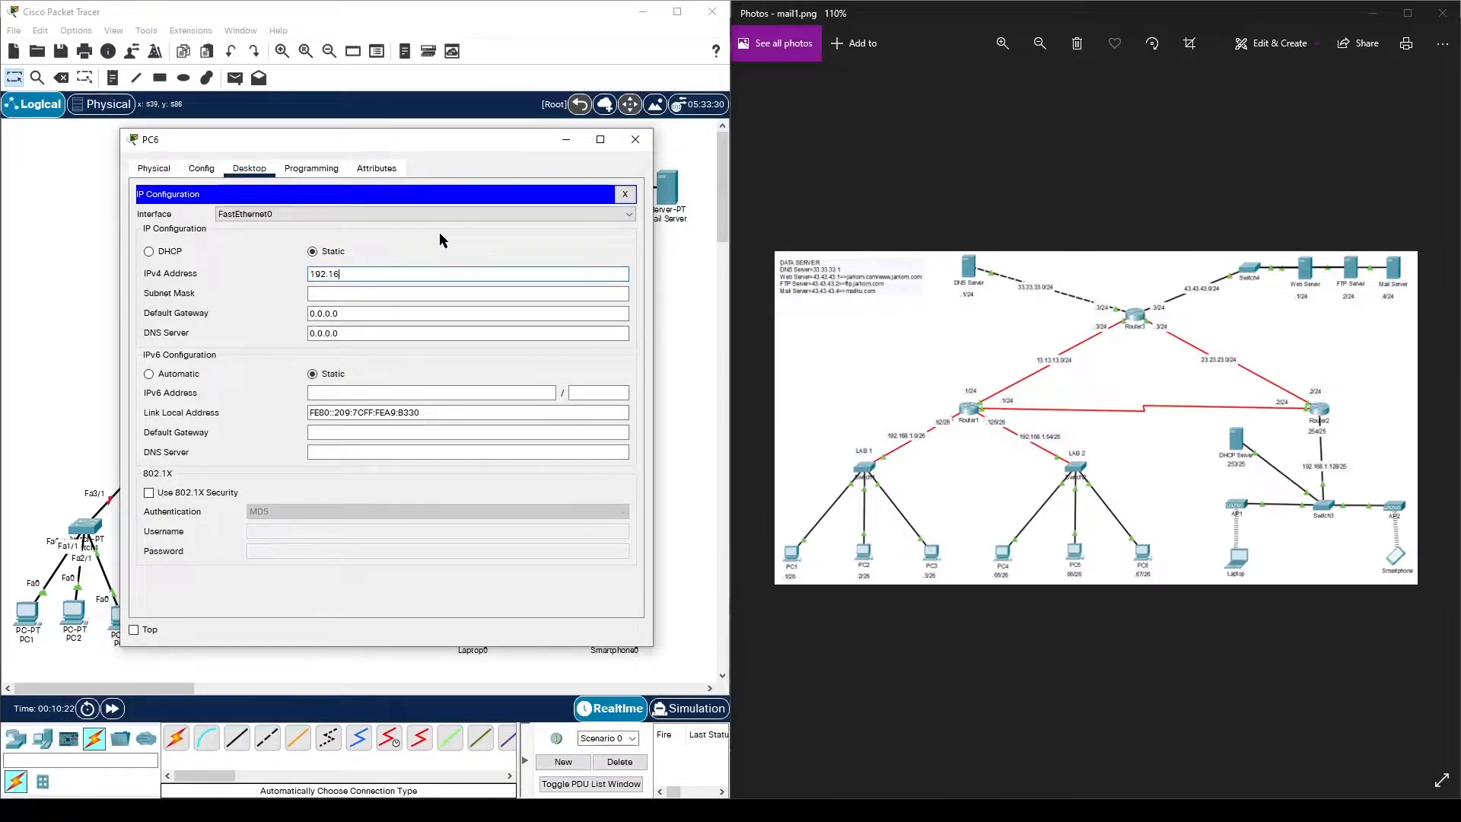
text(8.1.67)
- Set PC6's mask 255.255.255.192, gateway 192.168.1.126 and DNS 33.33.33.1, then close its window
click(435, 294)
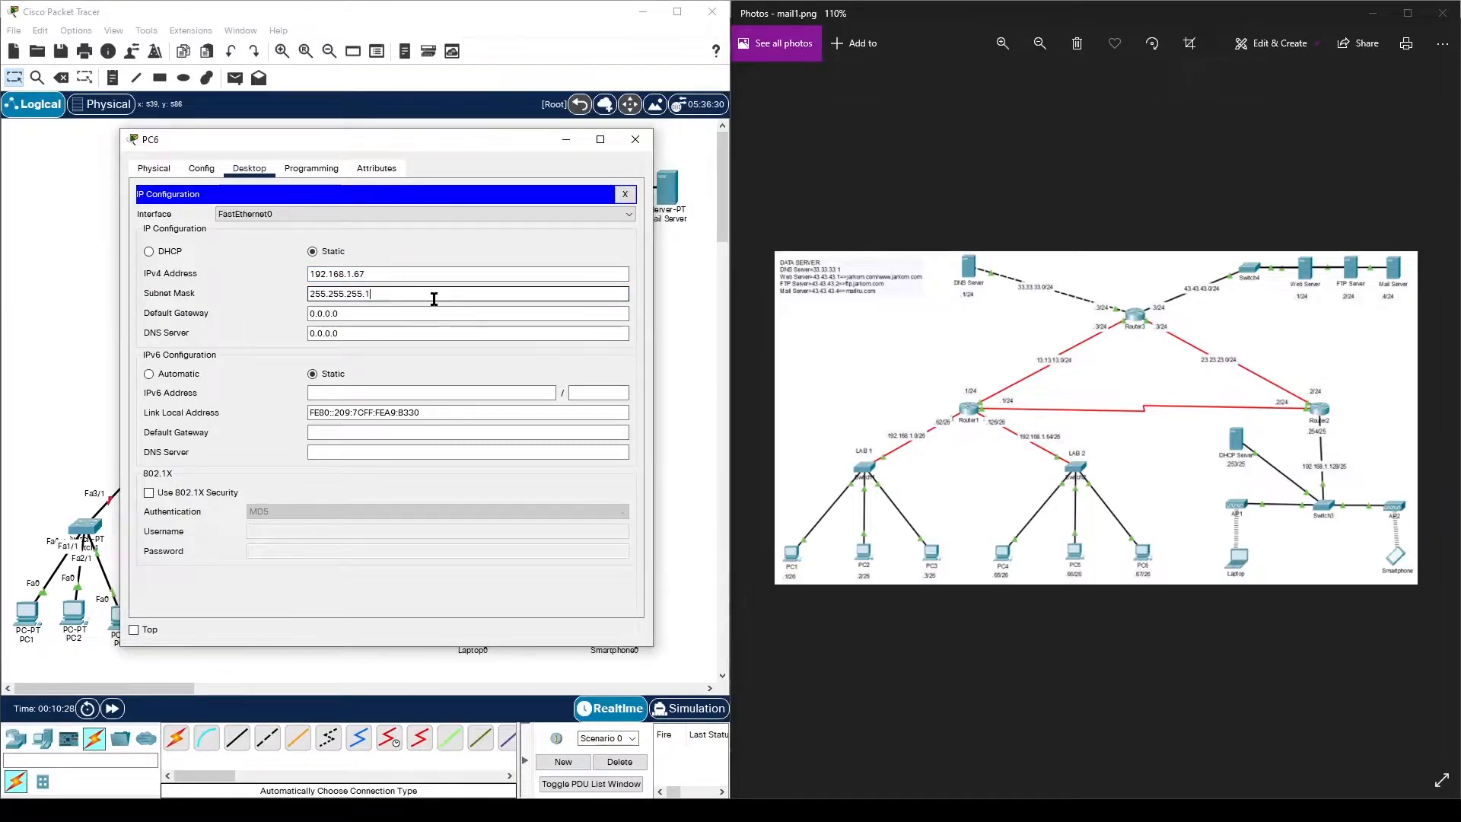
click(395, 317)
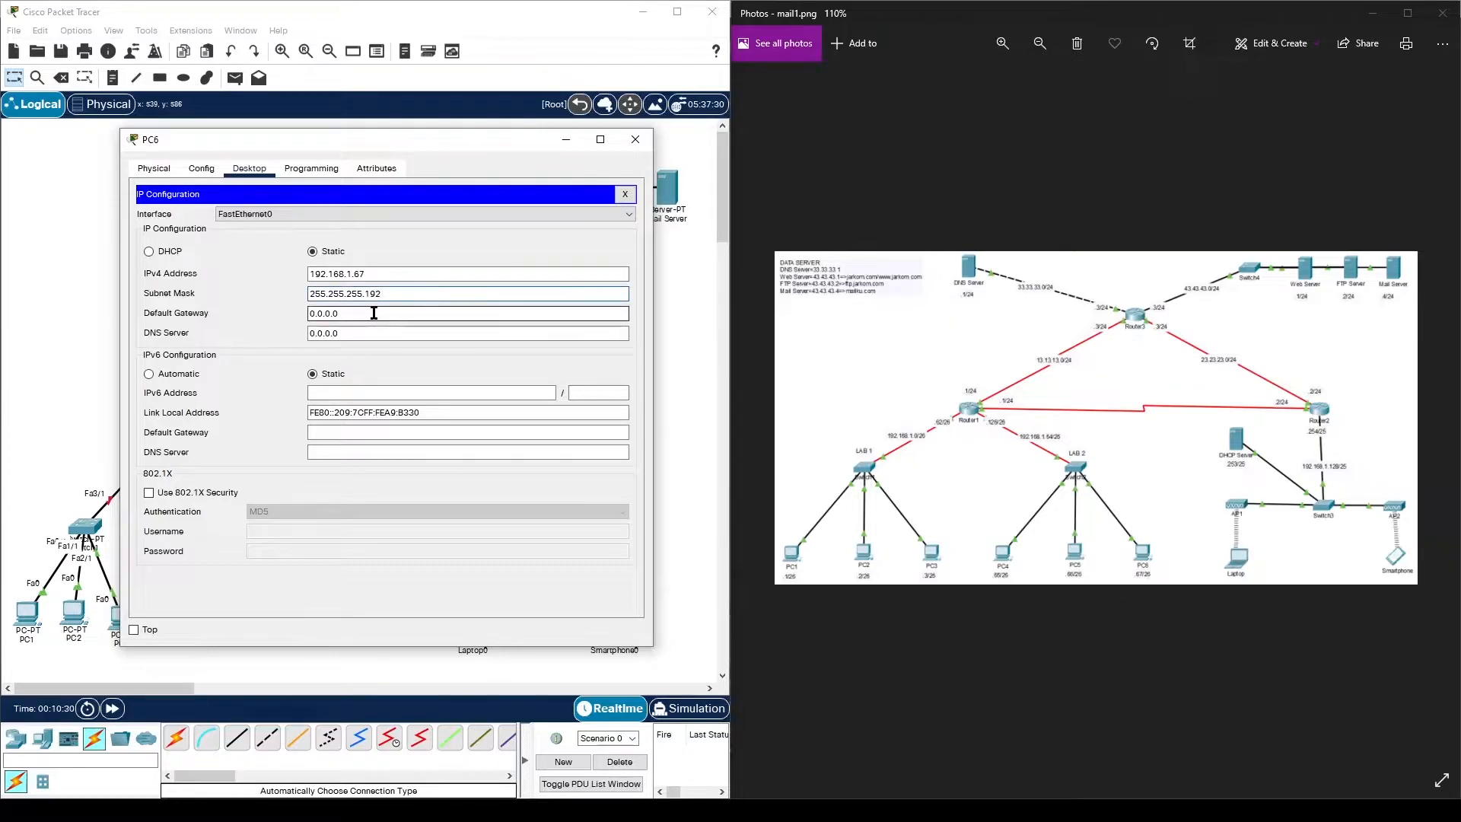
double_click(367, 313)
text(192.168.1.126)
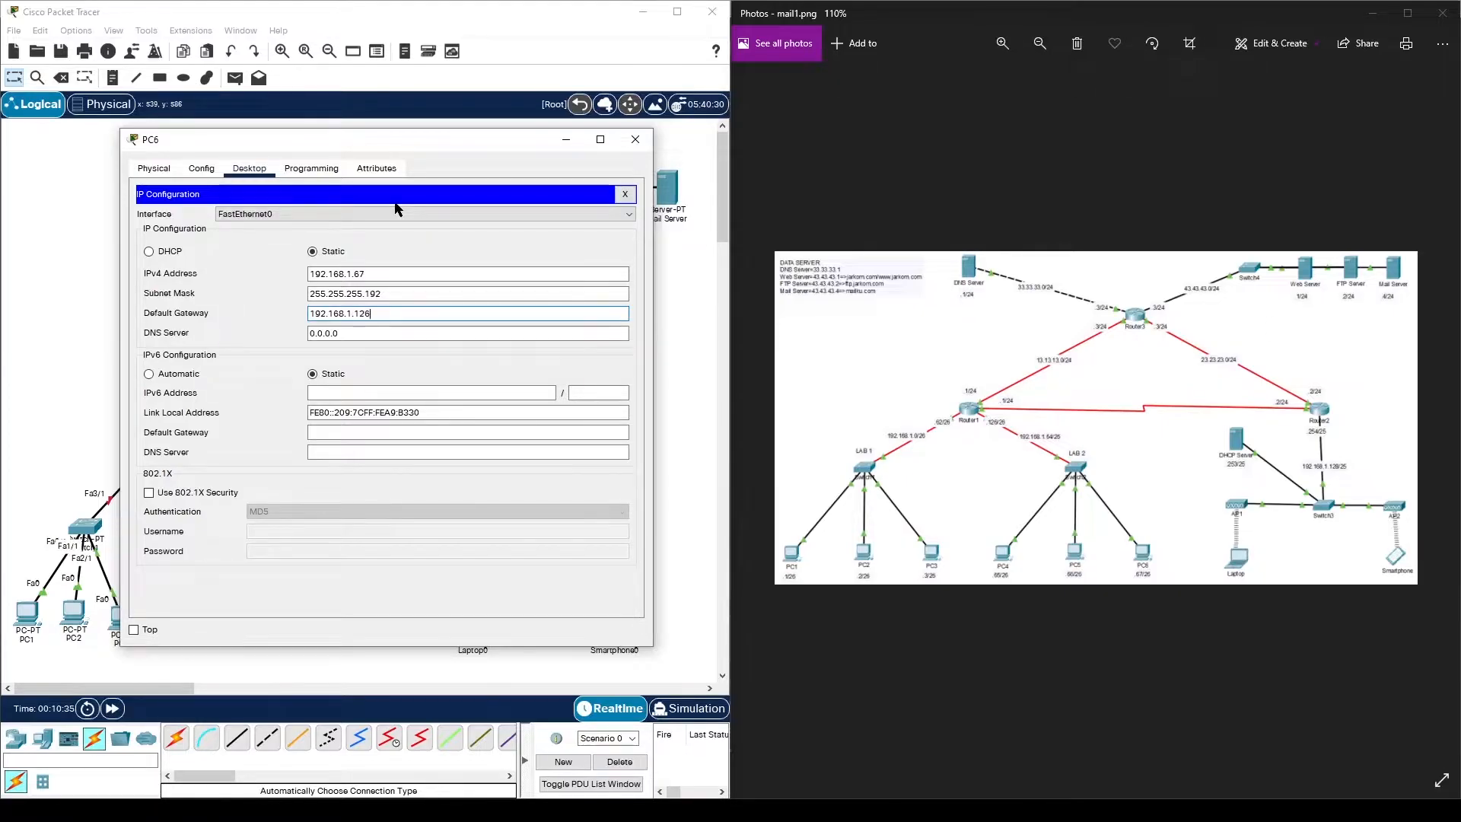
click(360, 333)
key(shift+Left)
key(shift+Home)
text(33.)
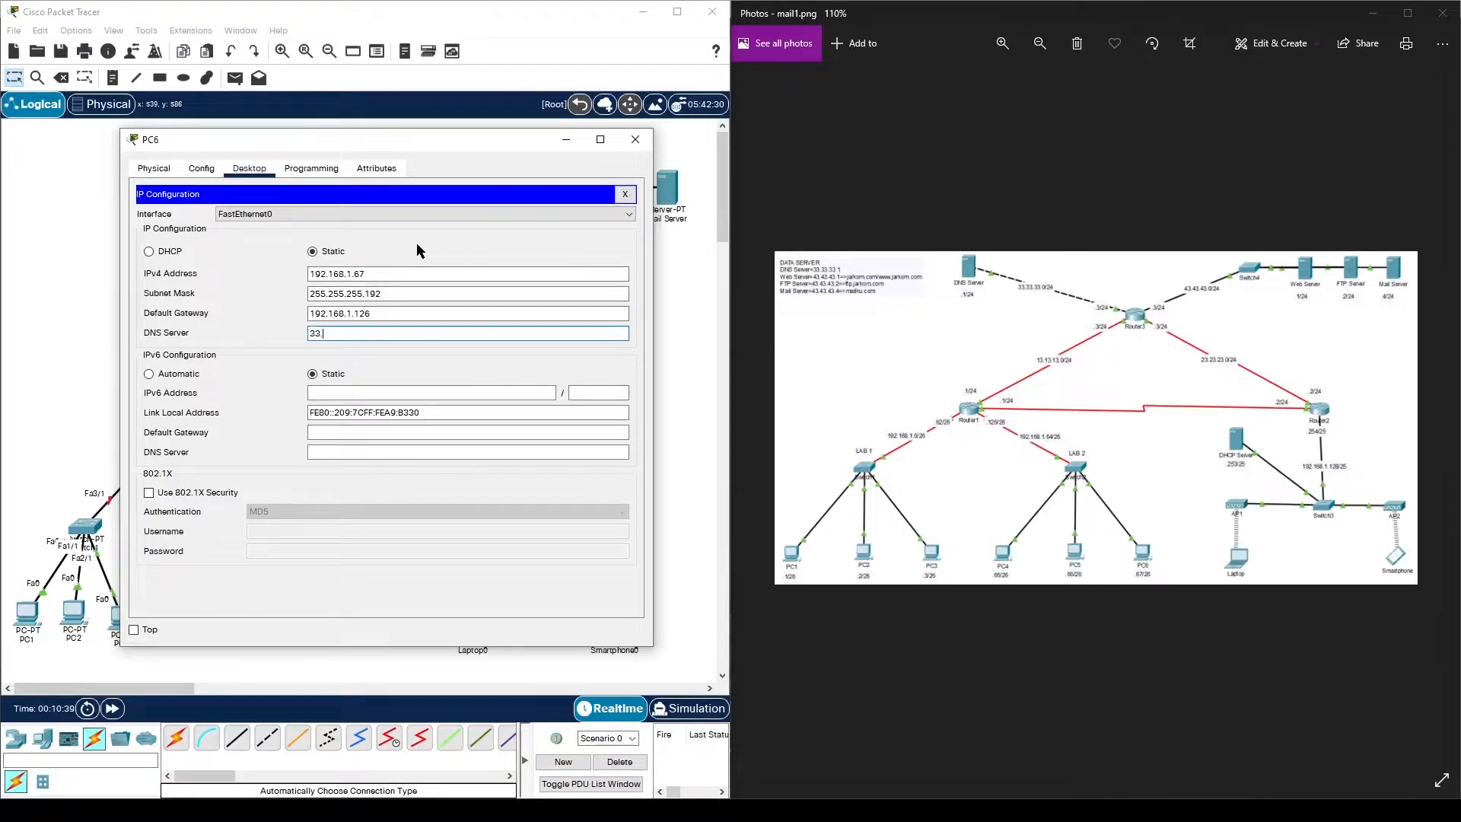
text(33.33.1)
click(636, 139)
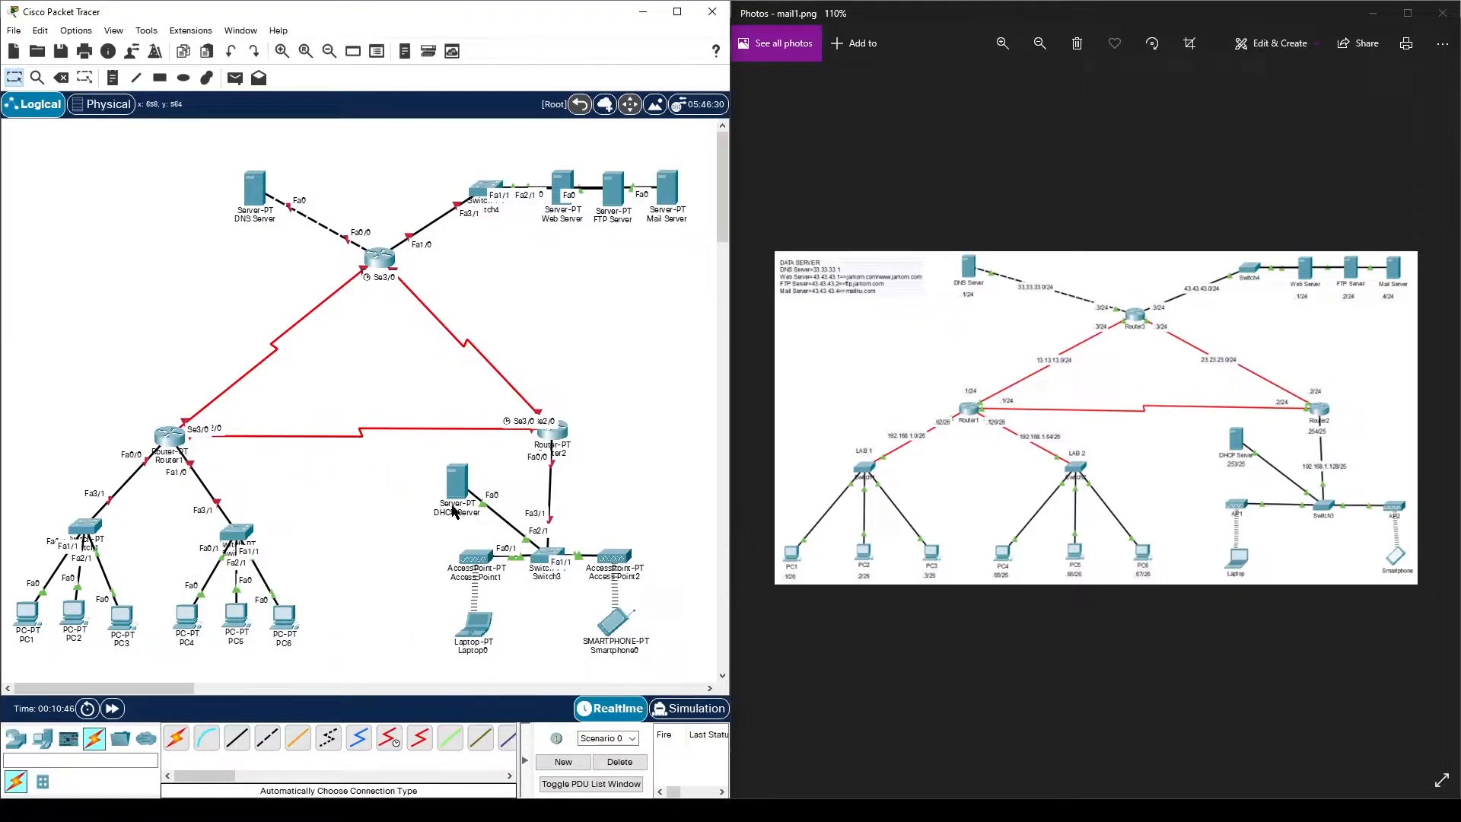
- Set the DHCP Server's FastEthernet0 to IP 192.168.1.253 with subnet mask 255.255.255.128
click(453, 472)
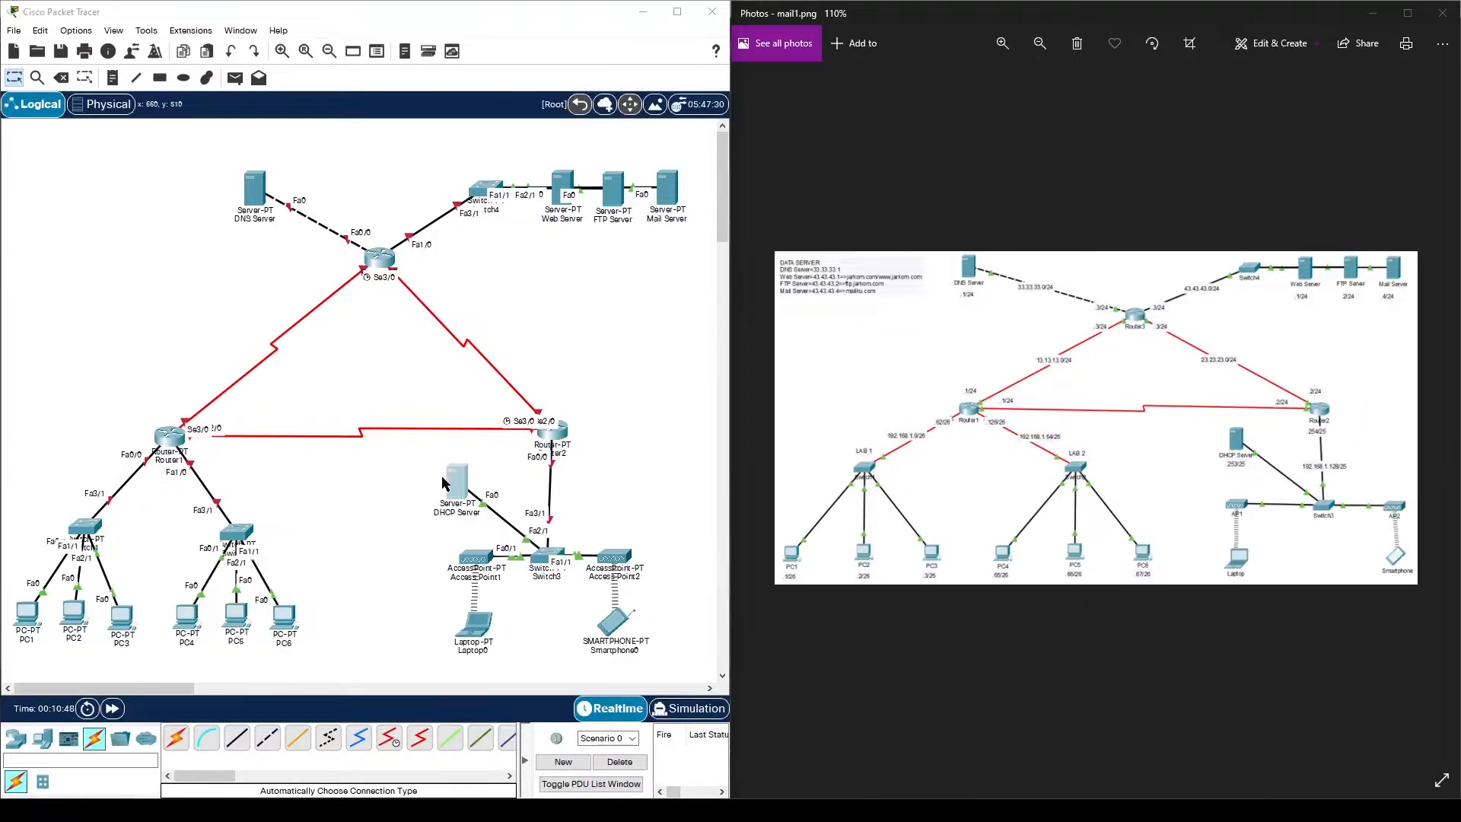
drag(661, 142, 354, 124)
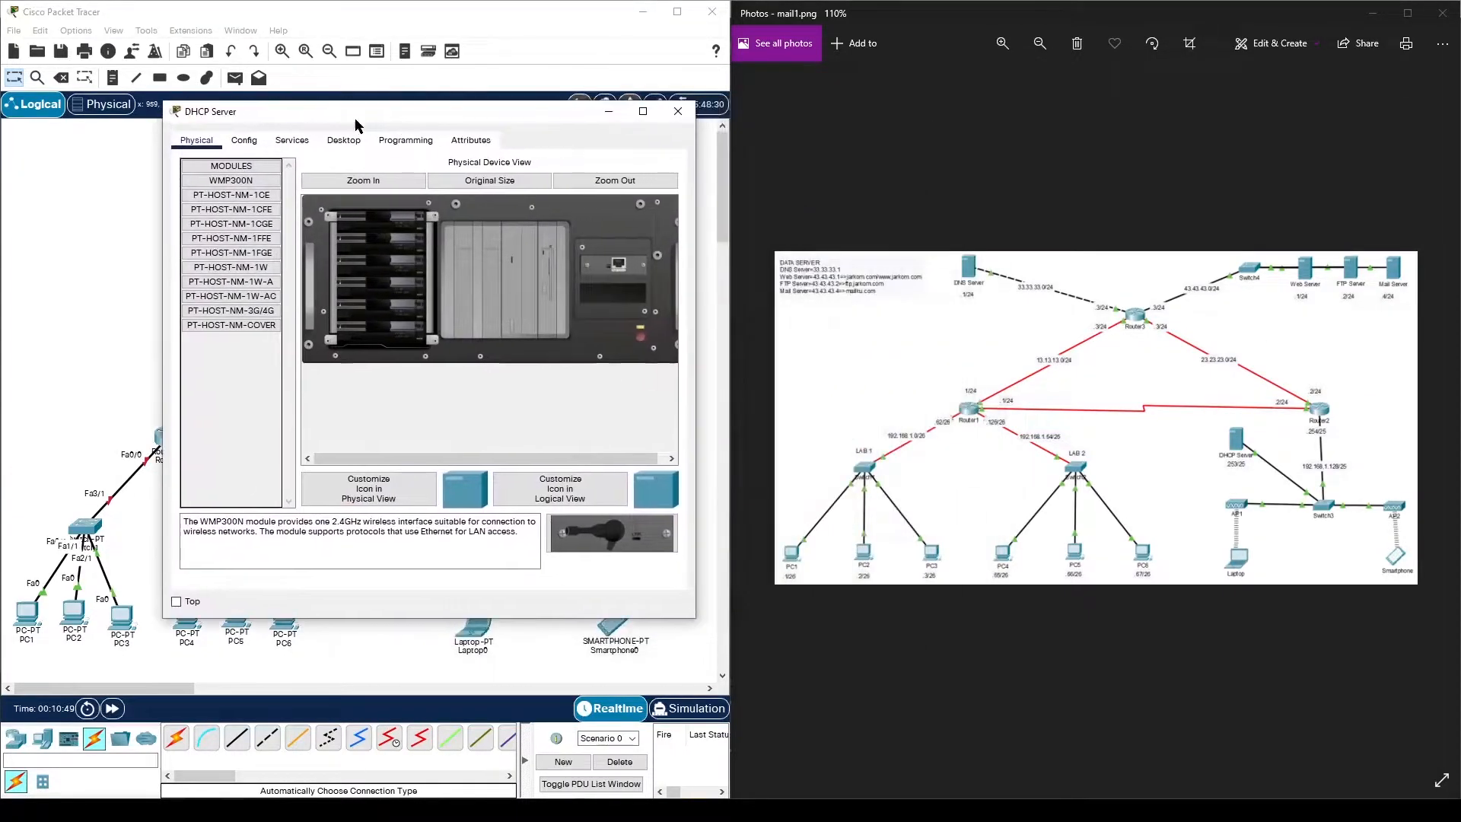
click(244, 140)
click(254, 224)
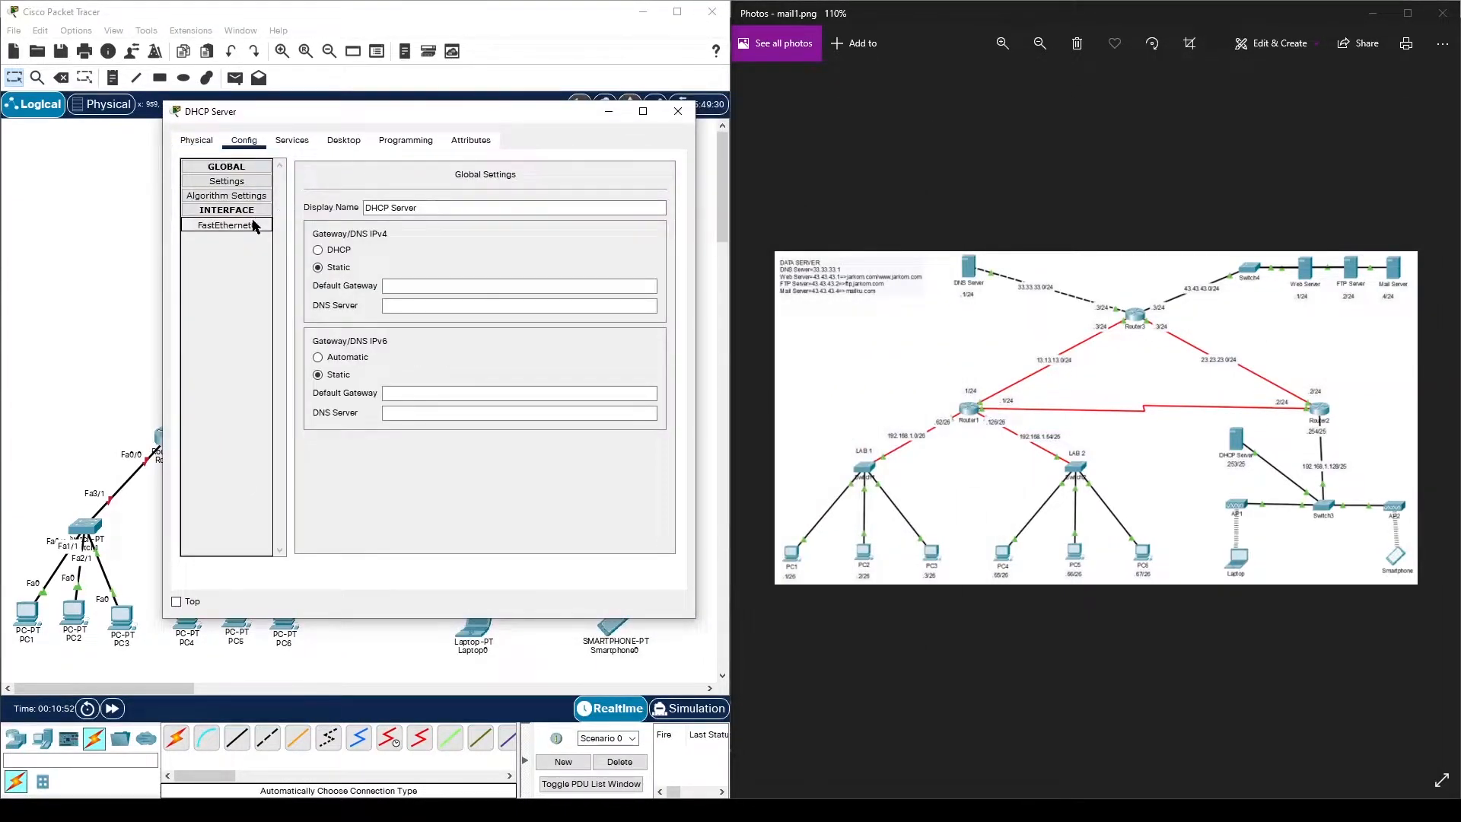
click(494, 292)
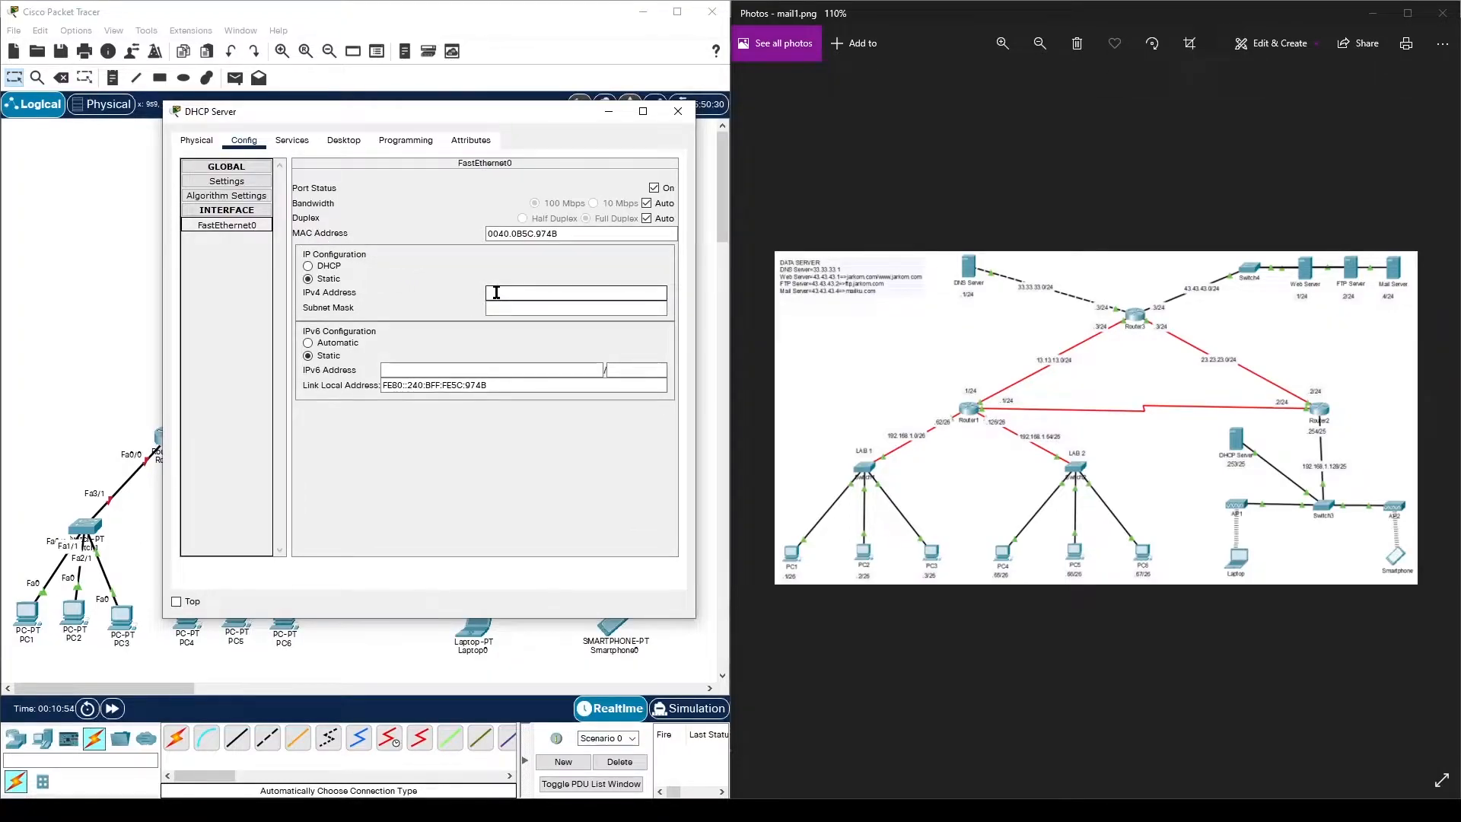
click(508, 291)
text(192.168.1.253)
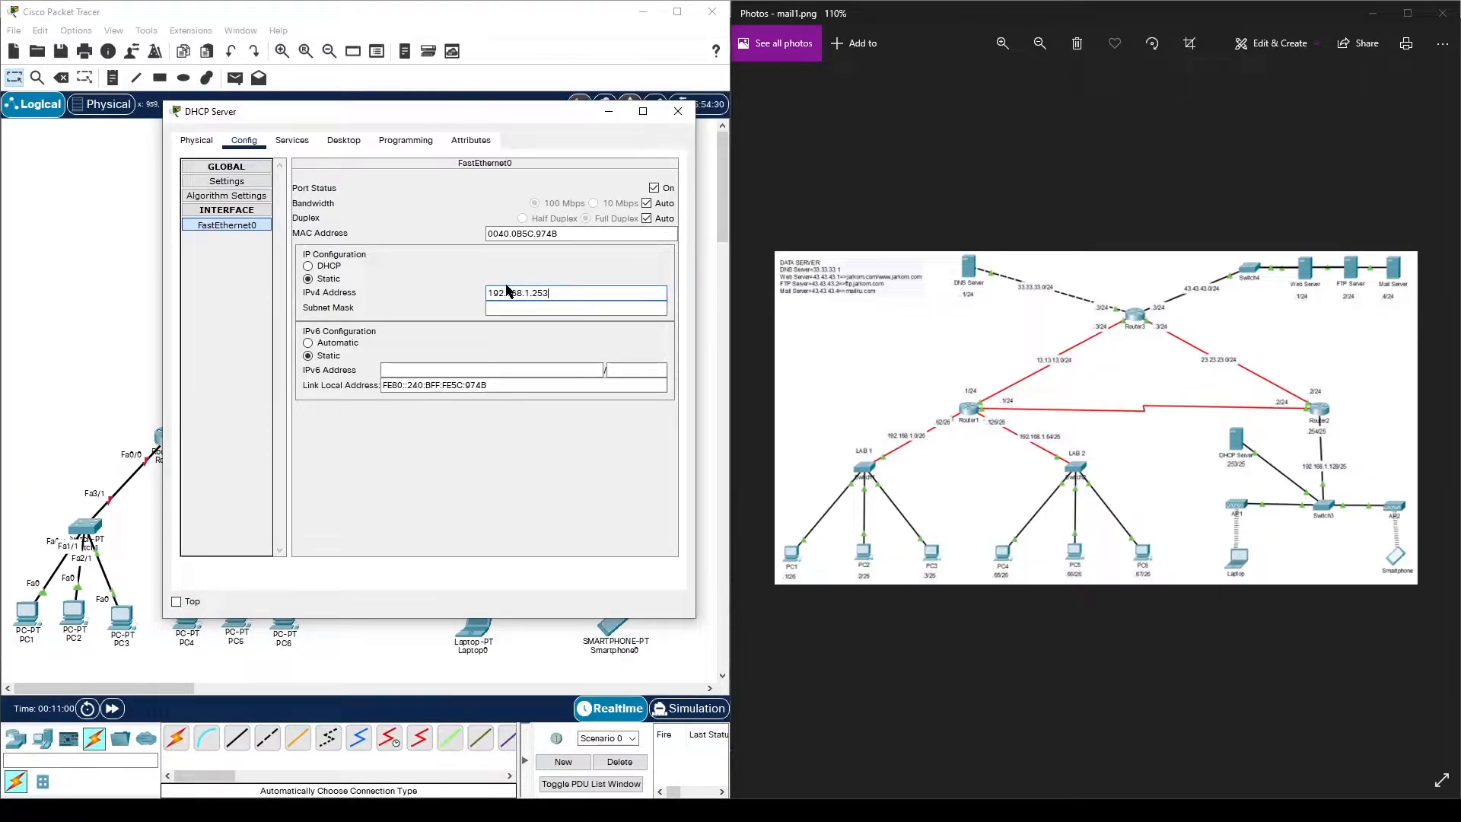
click(575, 308)
key(BackSpace)
text(128)
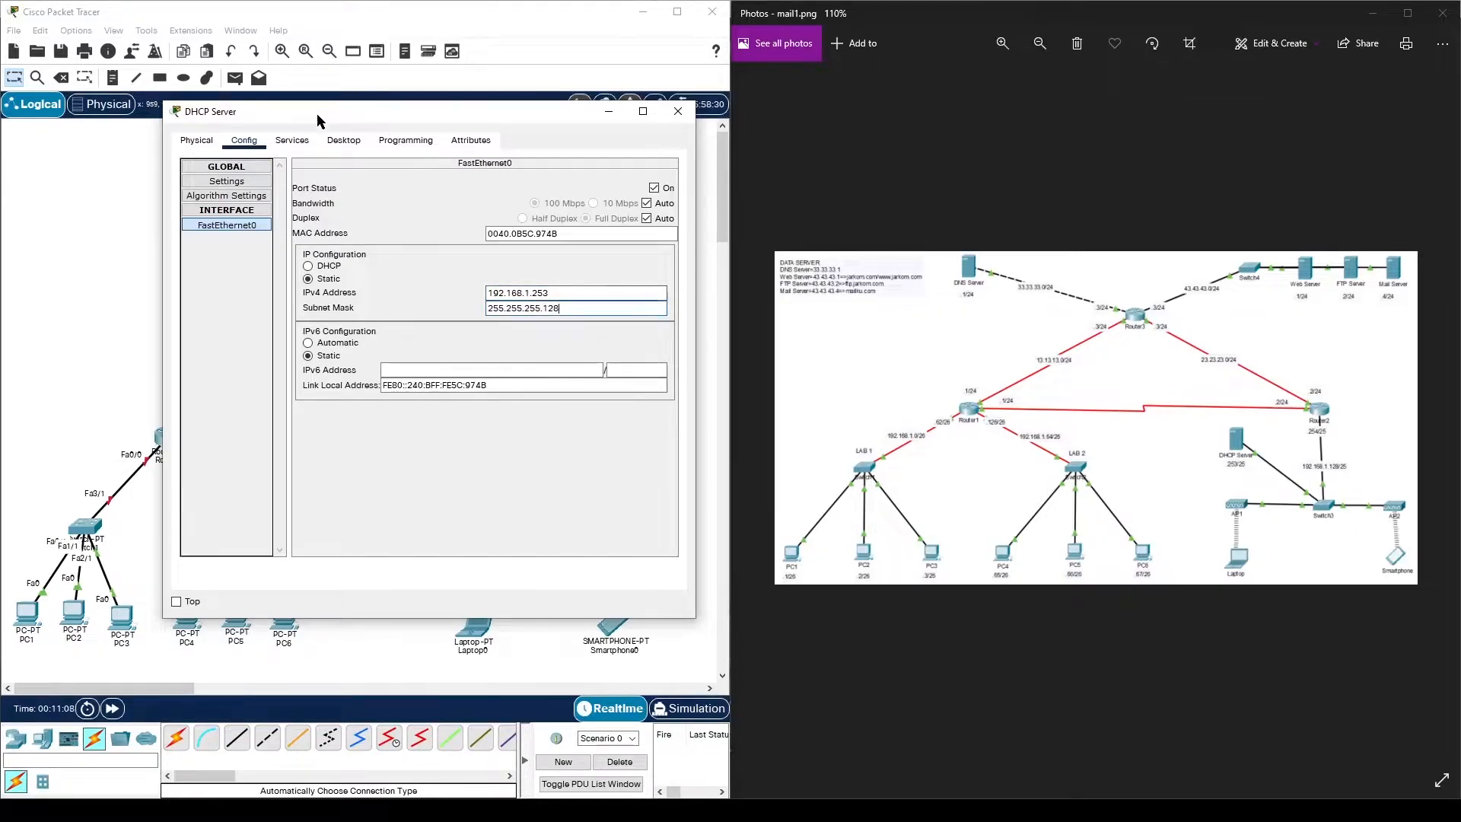
- Turn DHCP on and save serverPool with gateway 192.168.1.254, DNS 33.33.33.1, 128 max users
click(298, 141)
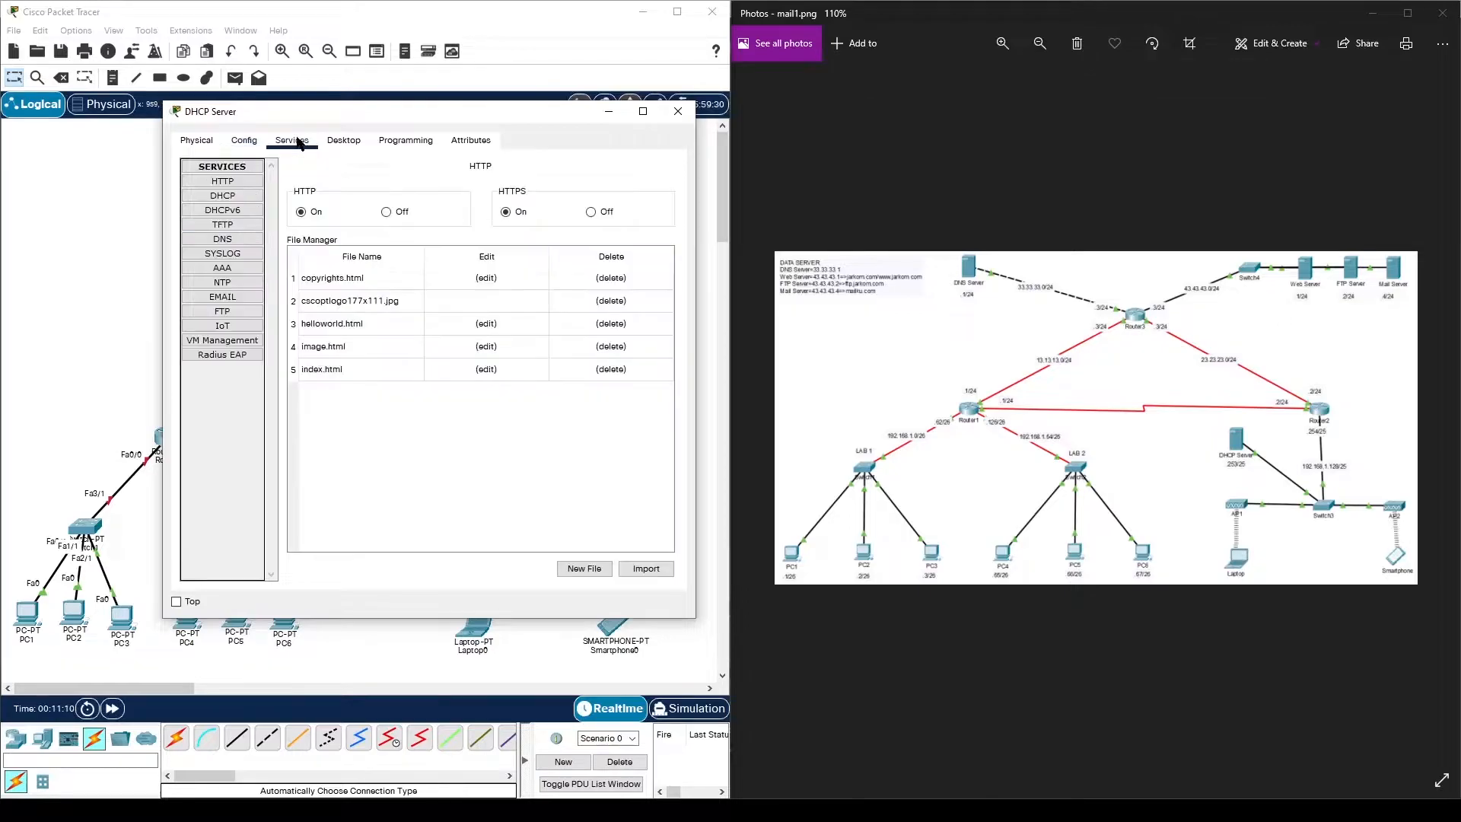
click(254, 195)
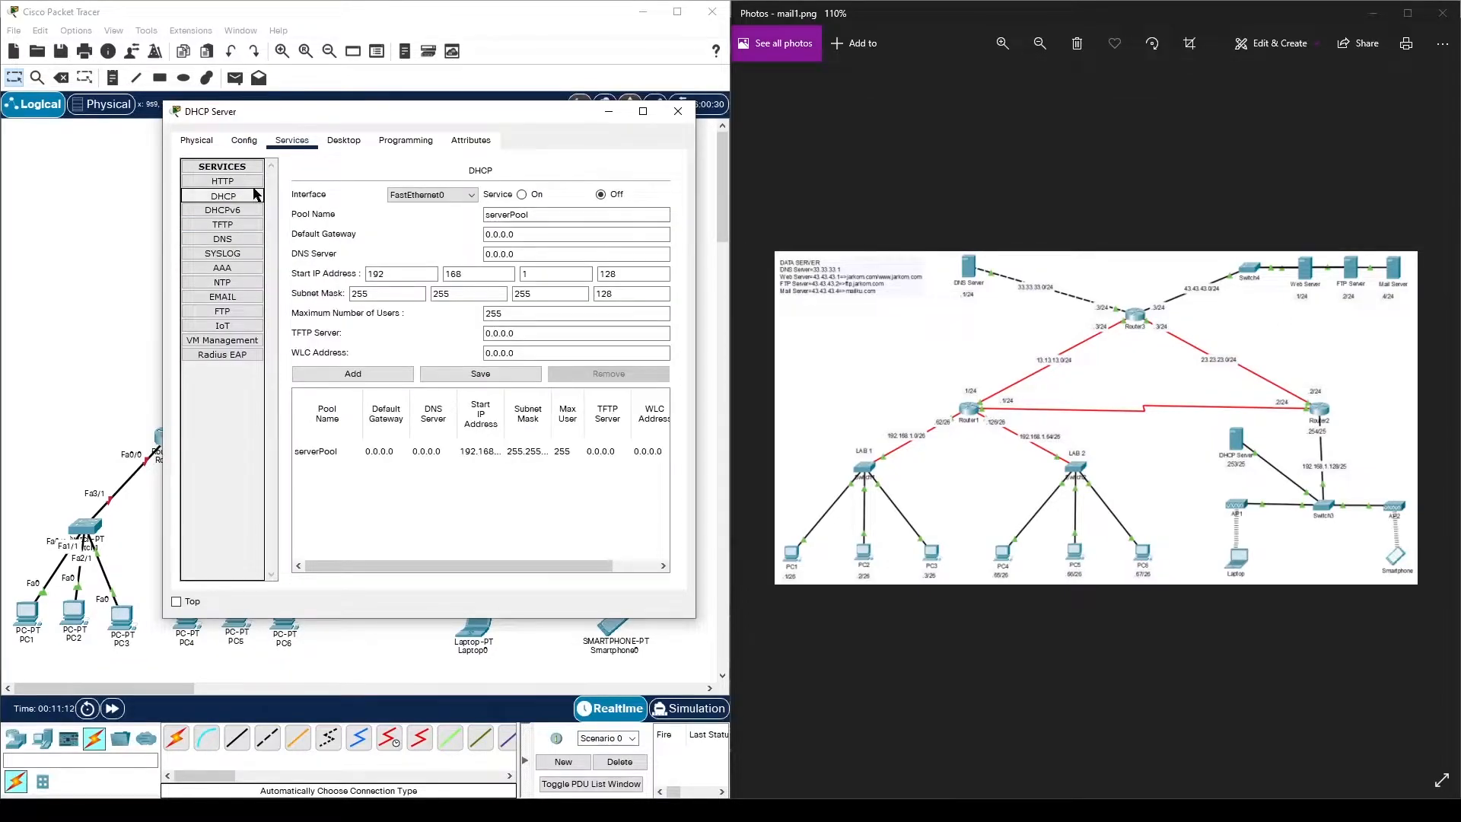
click(523, 195)
click(526, 234)
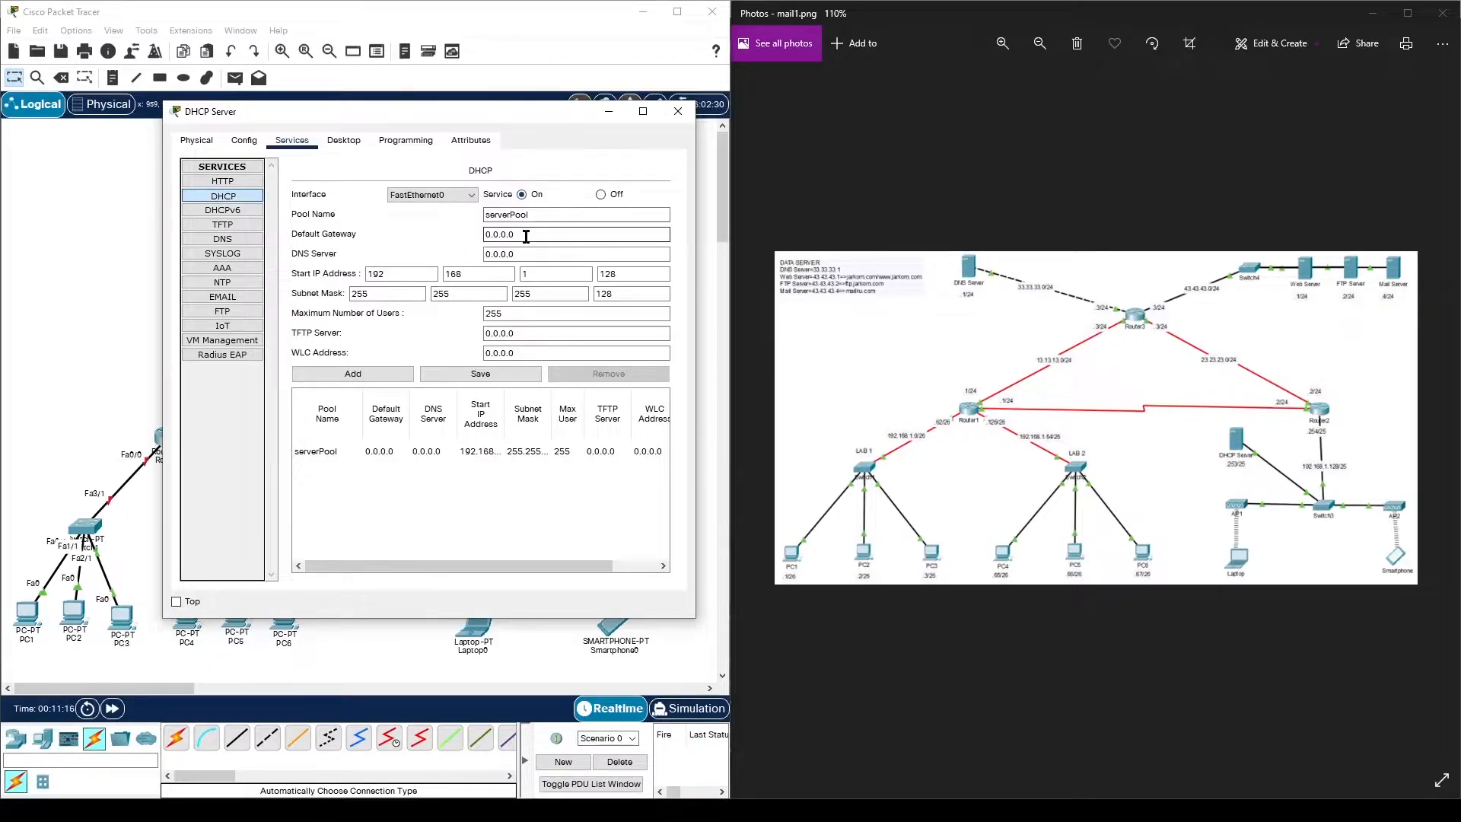
double_click(515, 234)
text(192.168.1.254)
double_click(539, 256)
text(33.33)
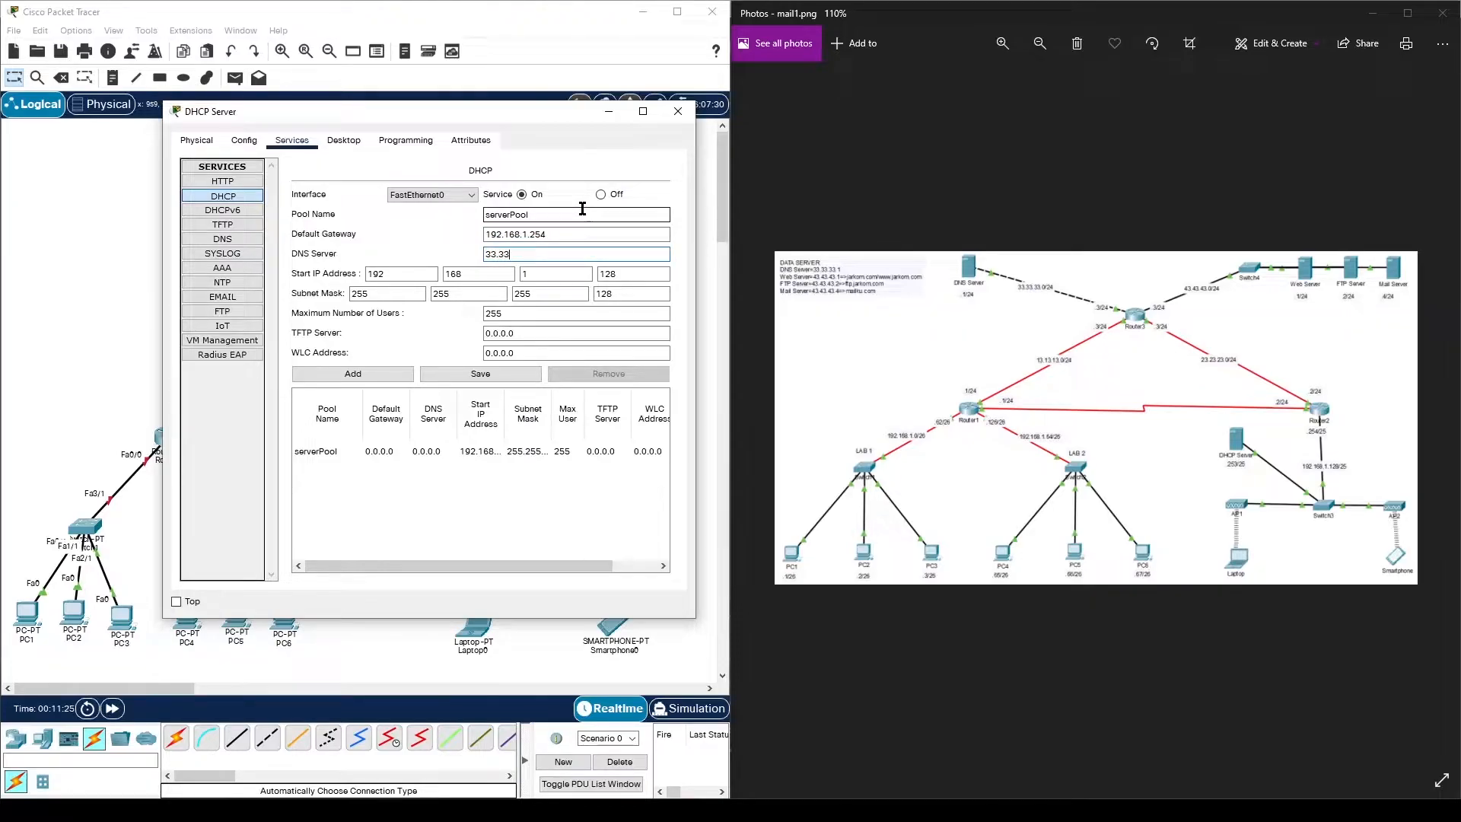
text(.33.1)
click(463, 372)
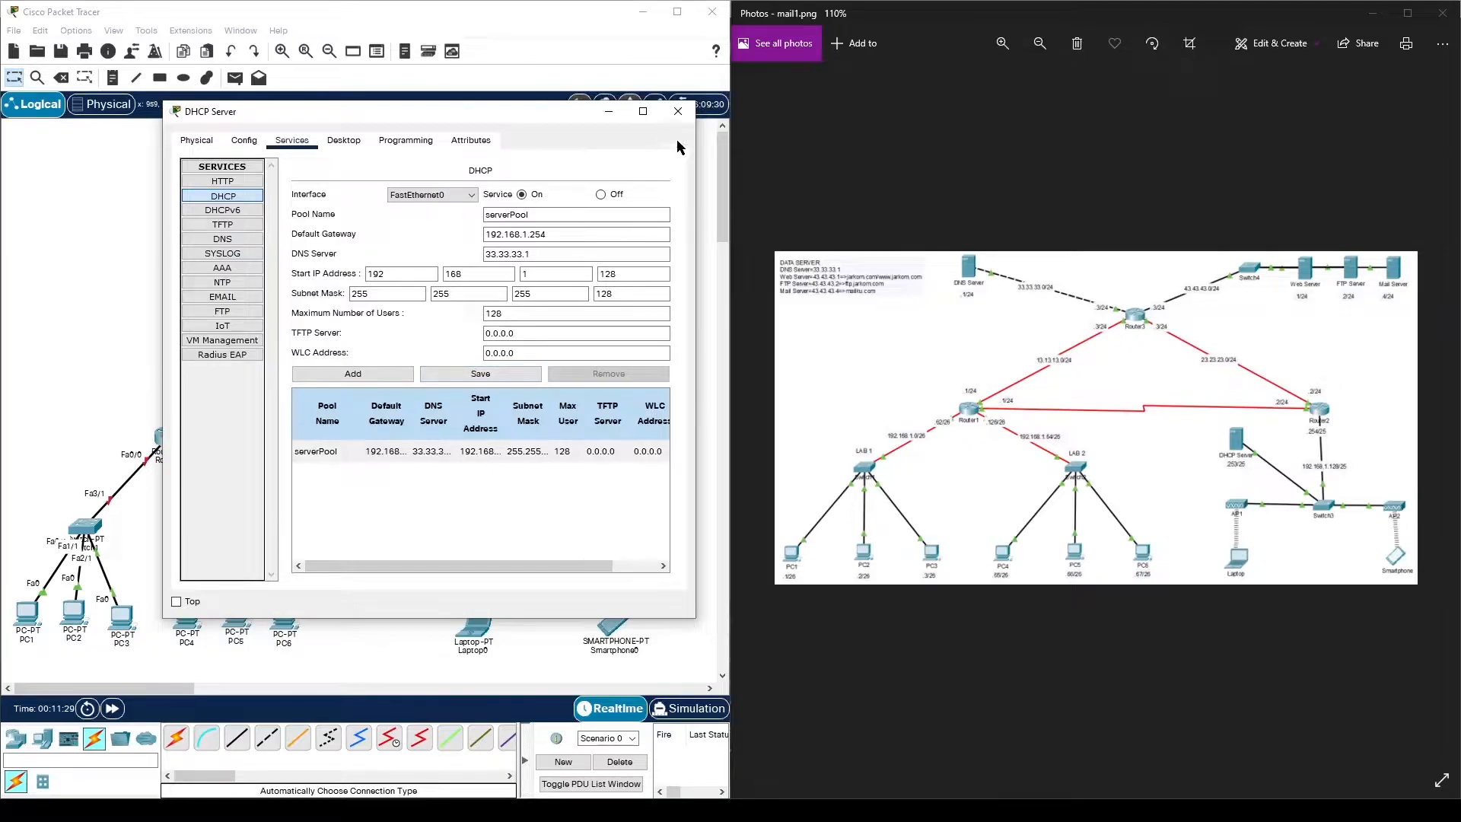
click(678, 112)
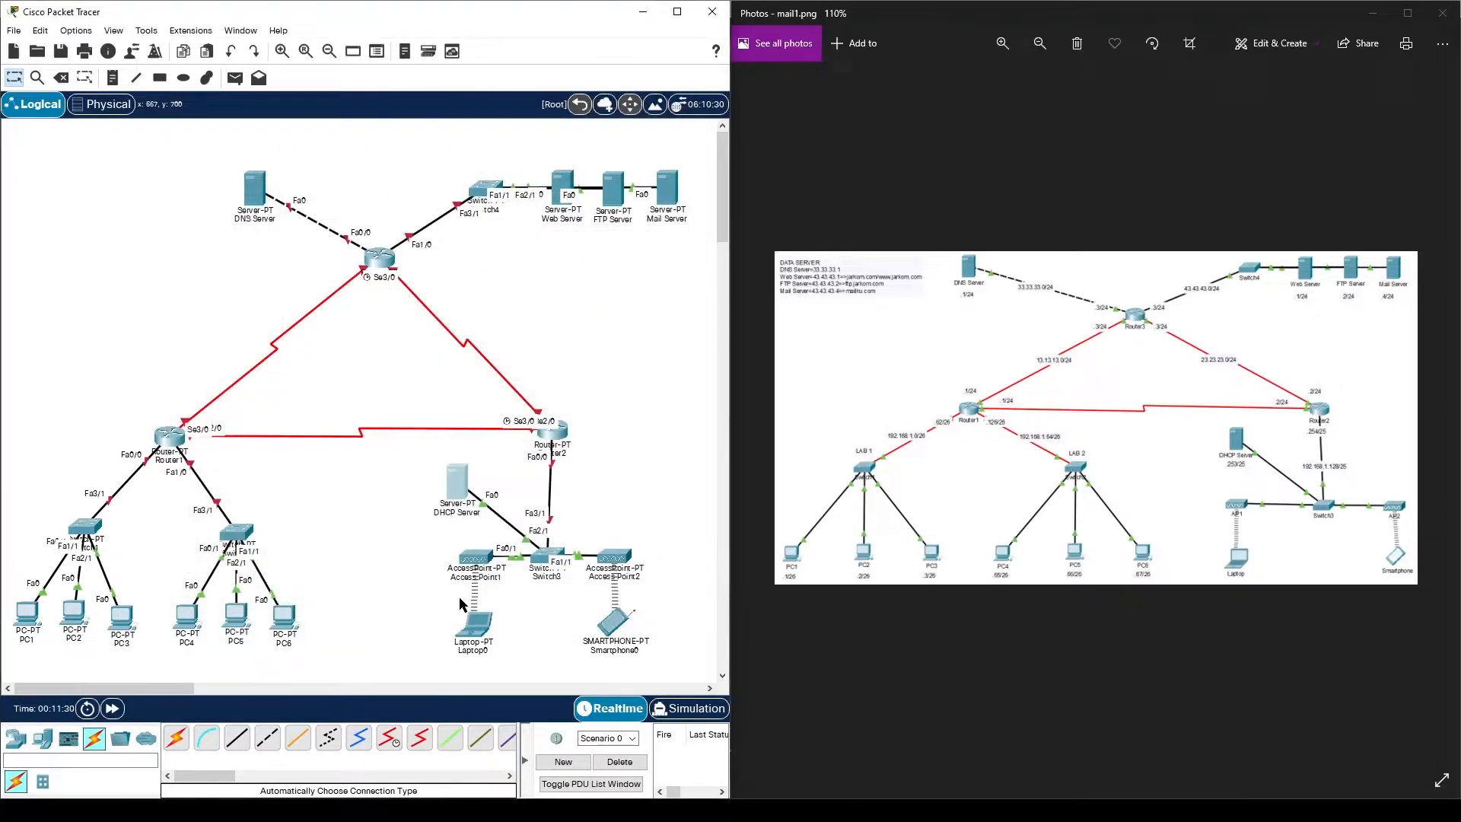
click(472, 618)
click(592, 169)
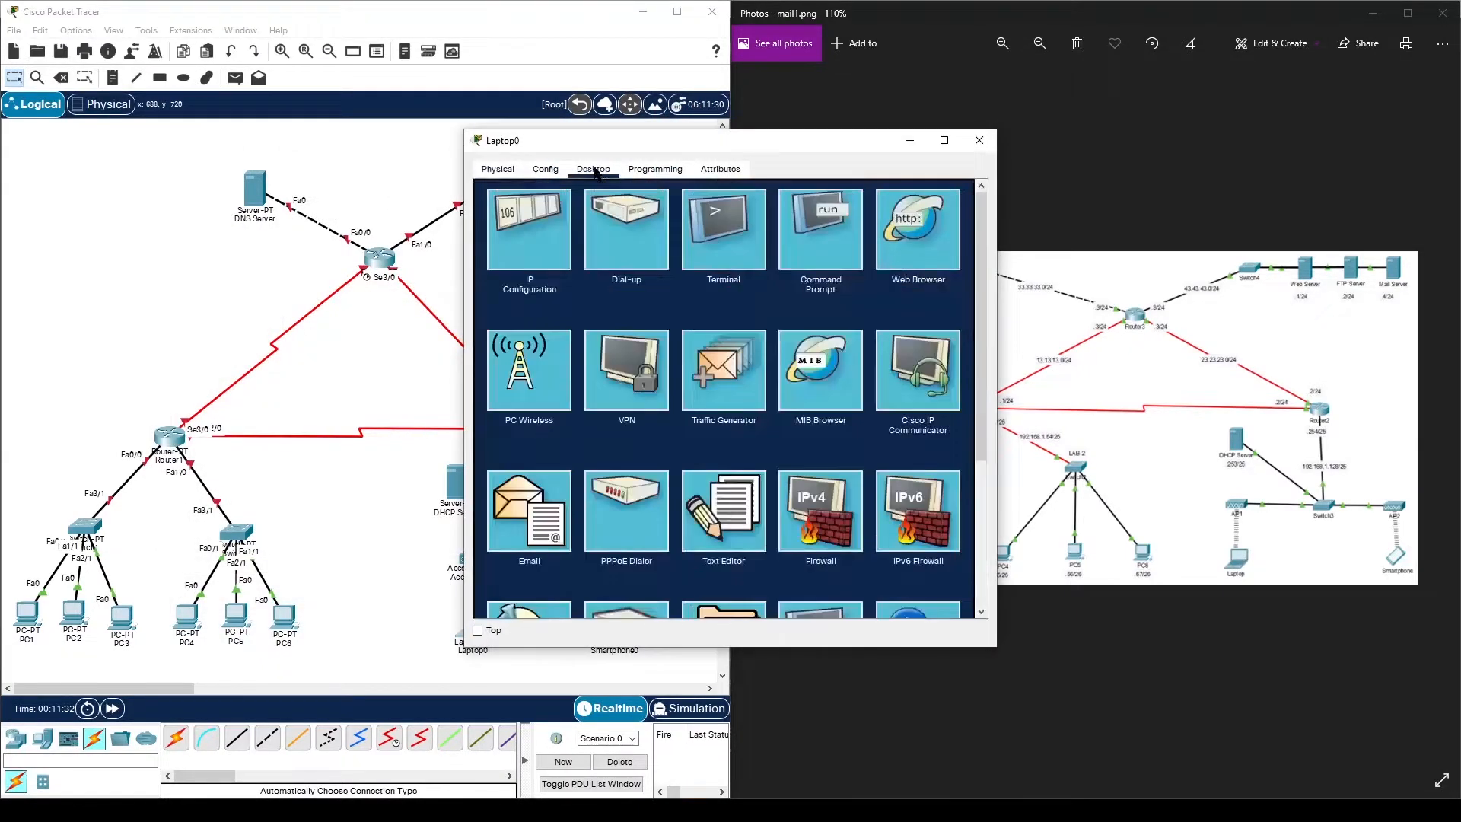
click(545, 253)
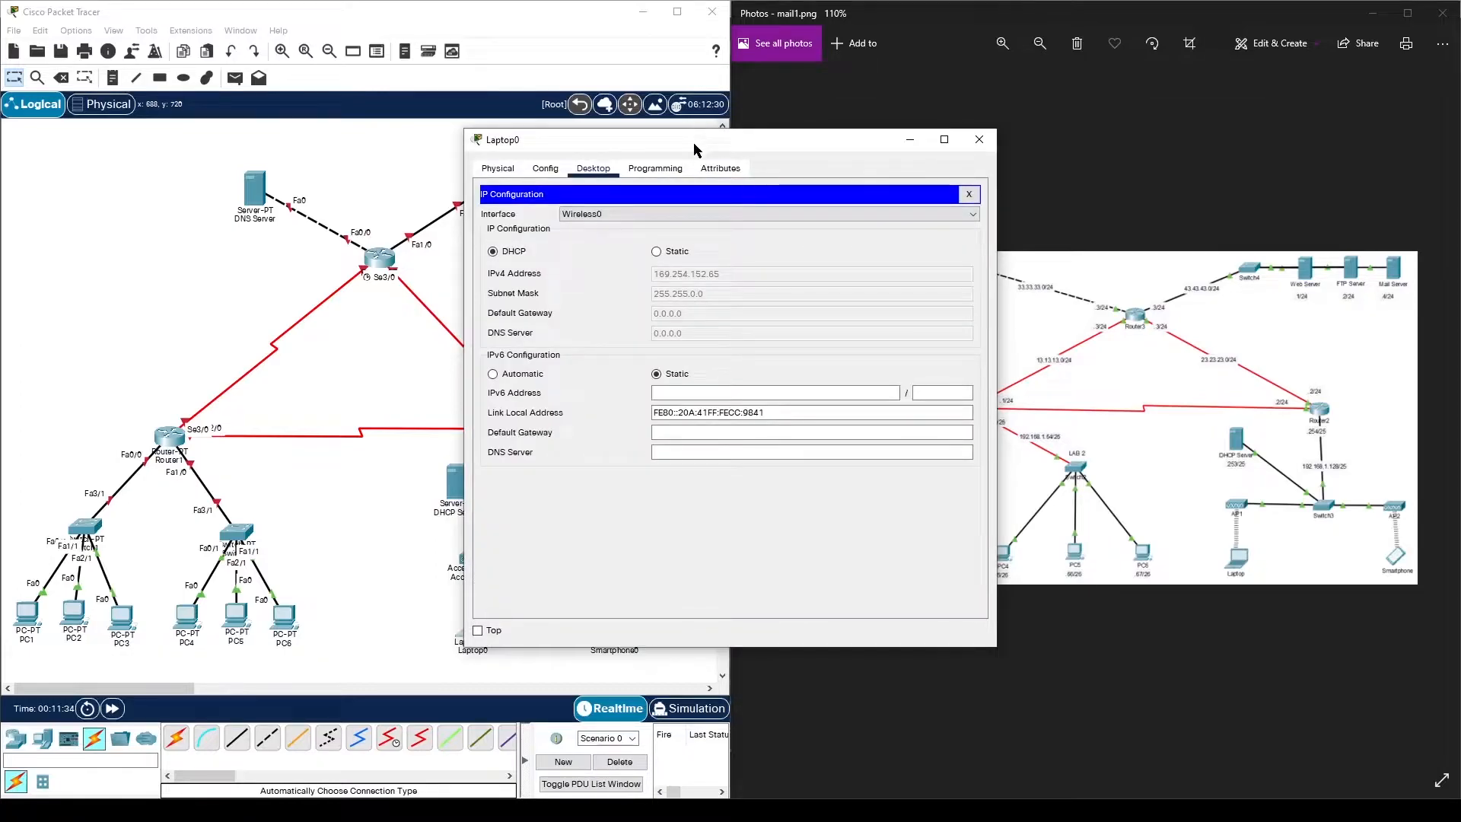
drag(792, 137, 659, 129)
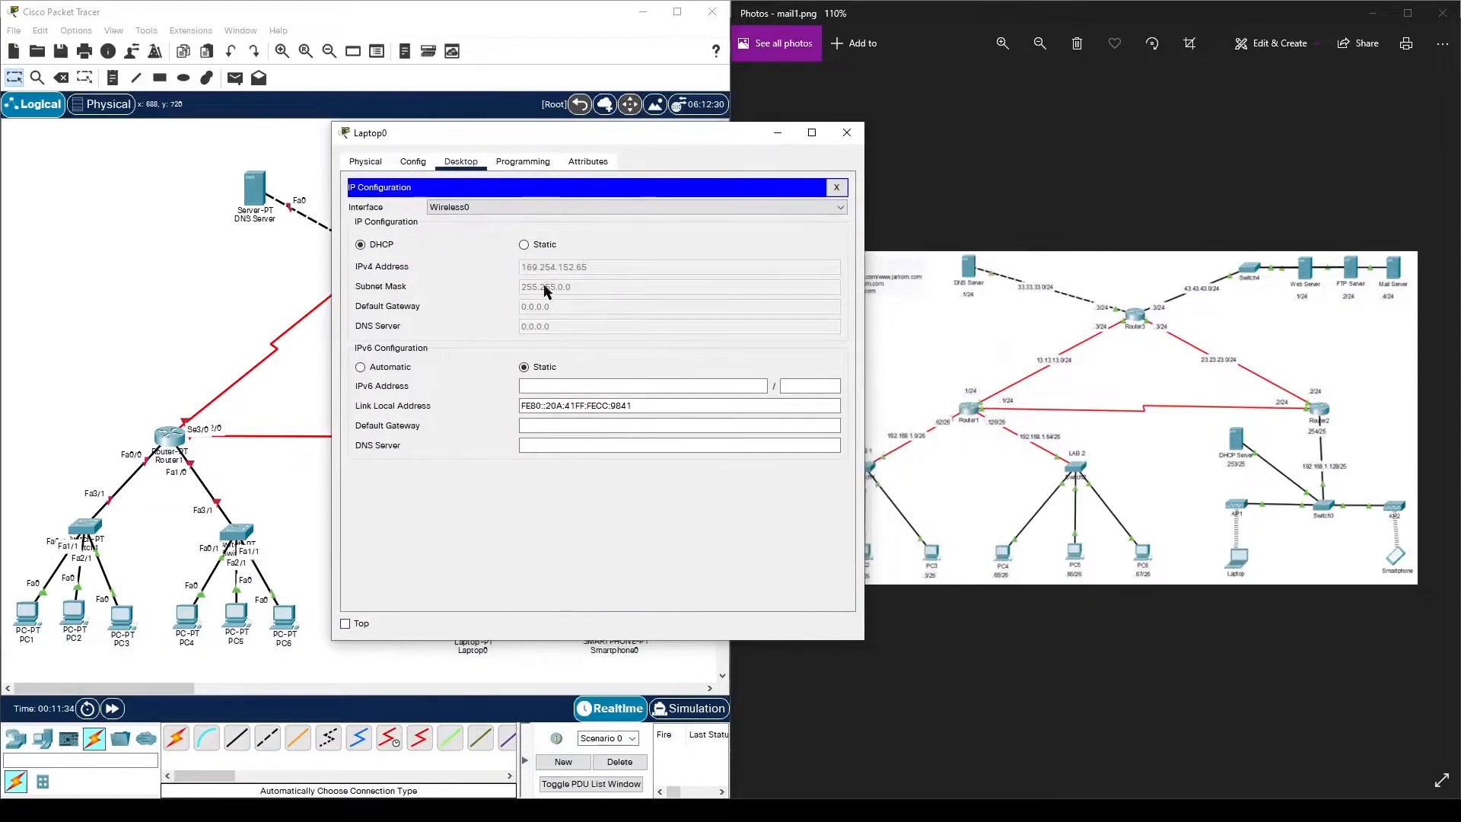
click(847, 133)
click(615, 624)
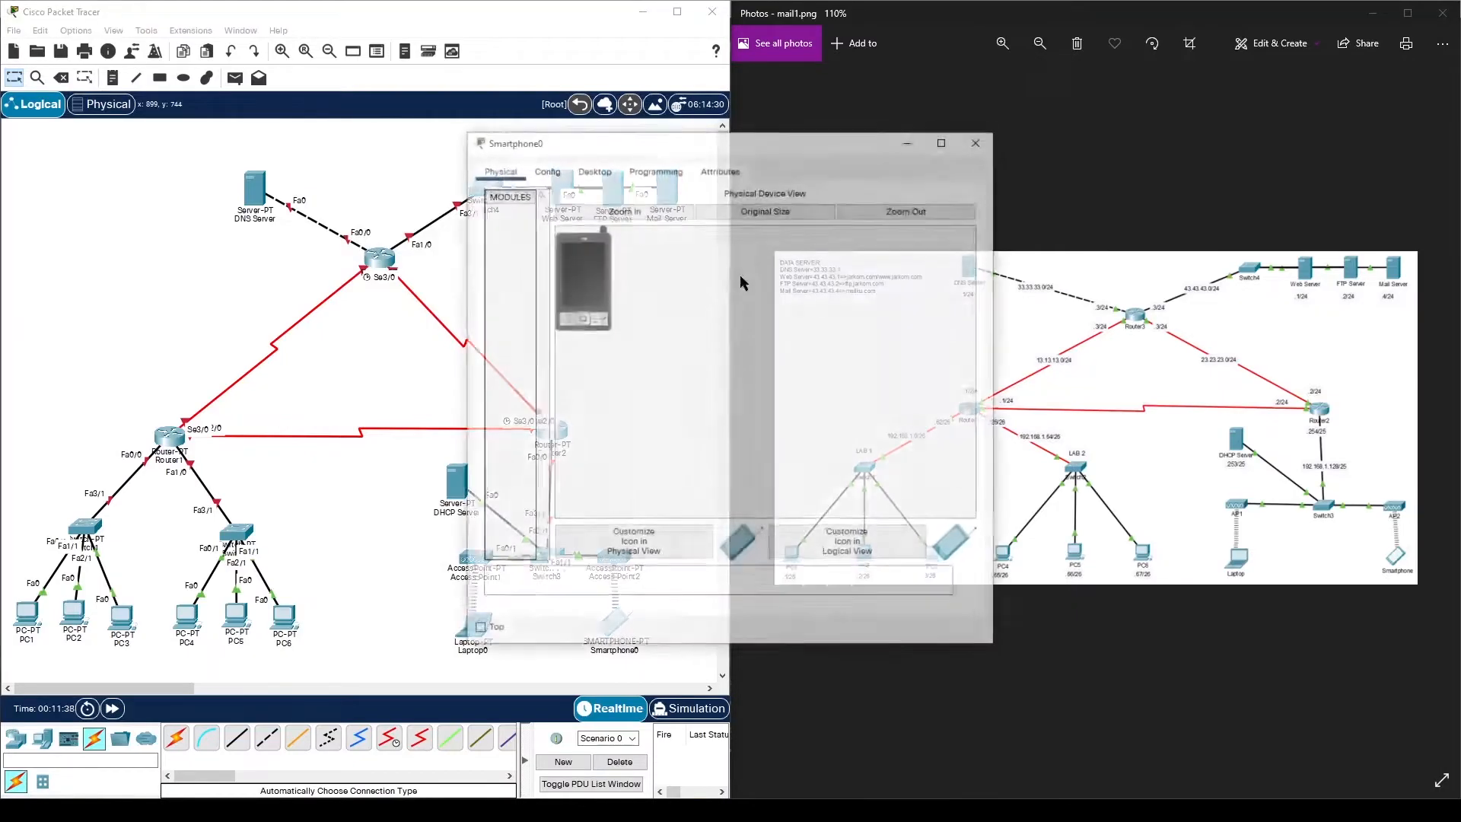
click(593, 169)
click(569, 230)
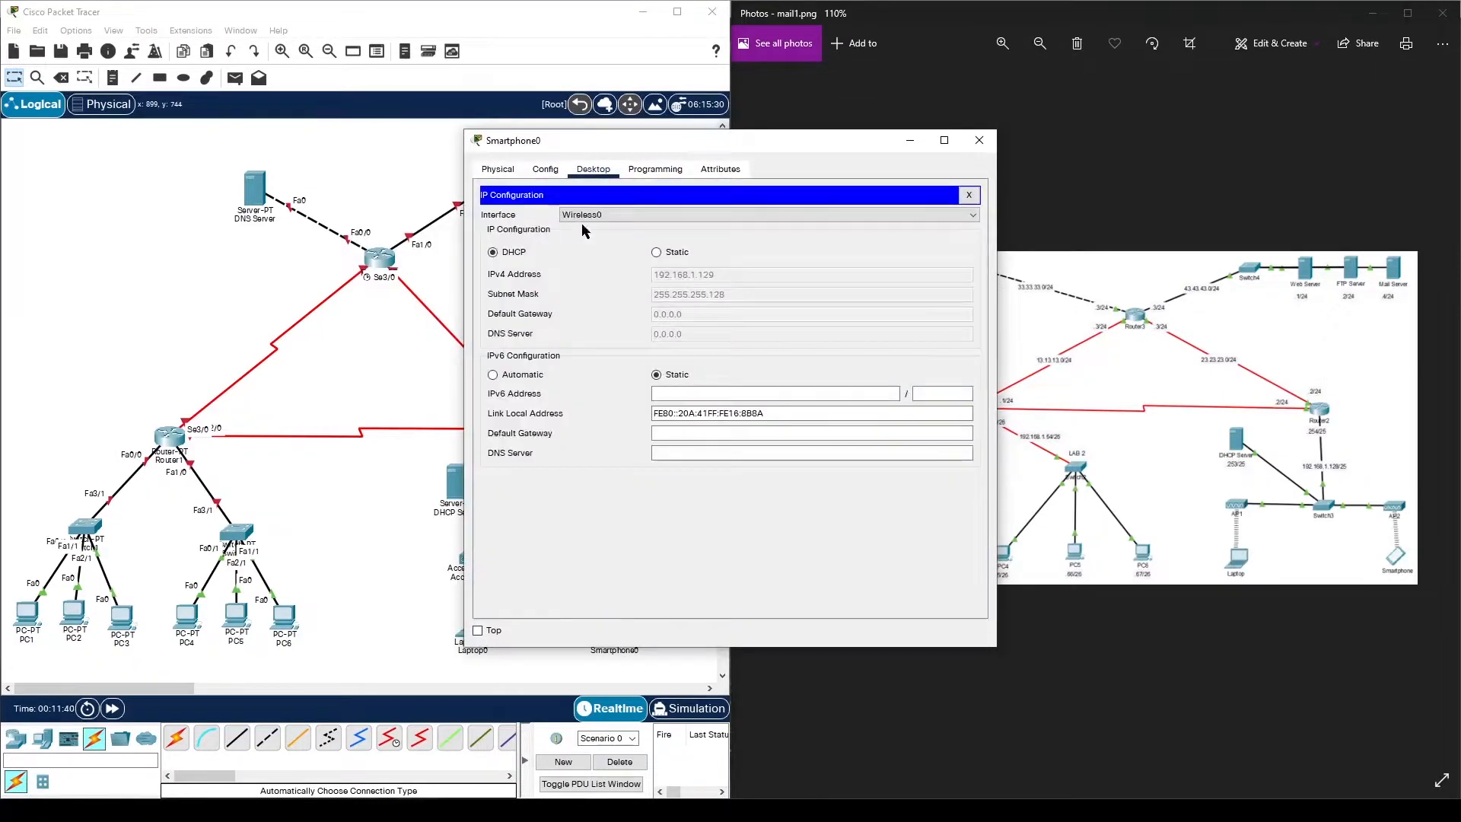
click(980, 140)
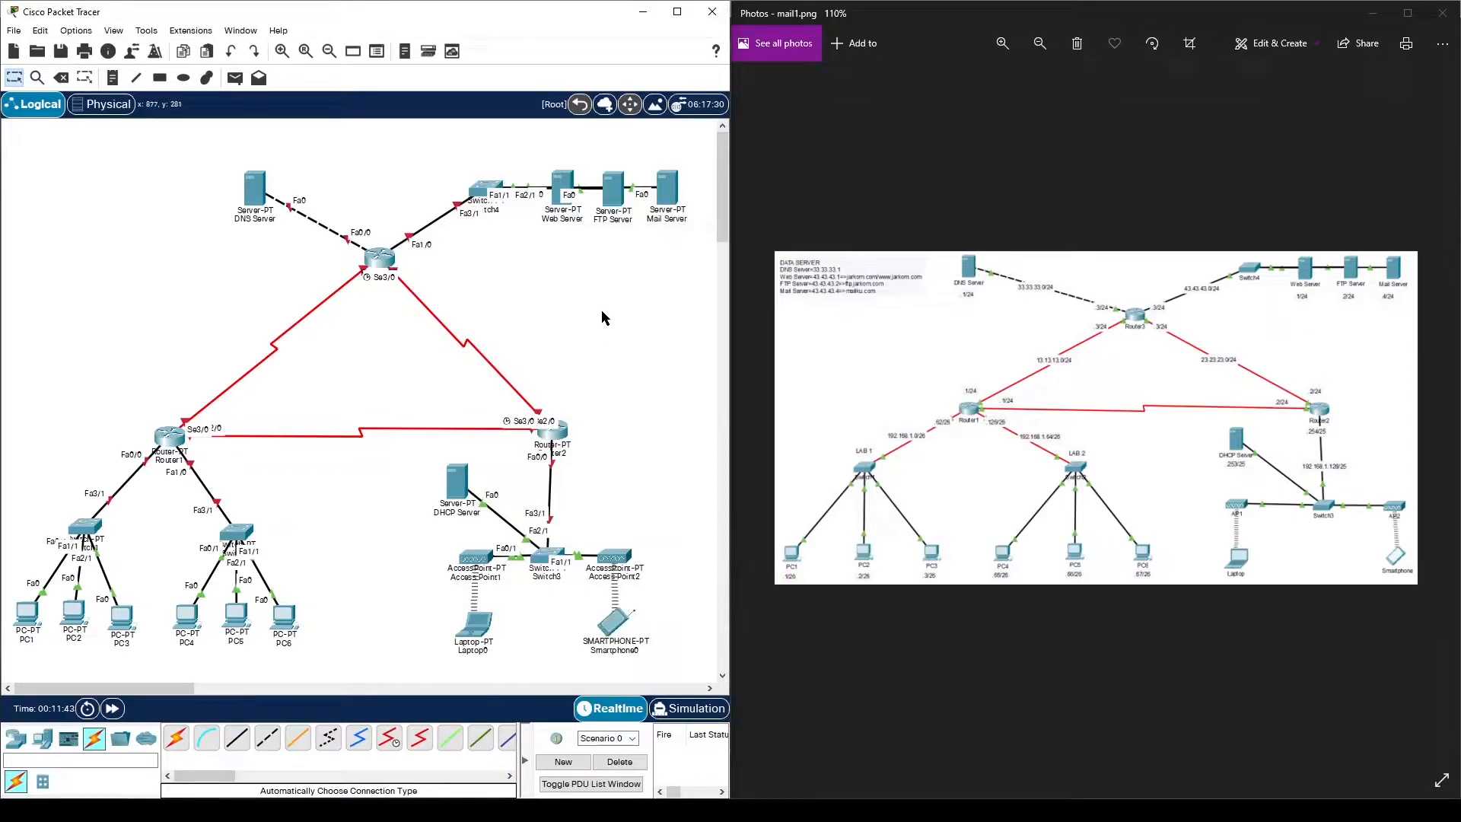
- In the DNS Server's IP Configuration, enter 33.33.33.1, mask 255.255.255.0 and gateway 33.33.33.3
click(262, 204)
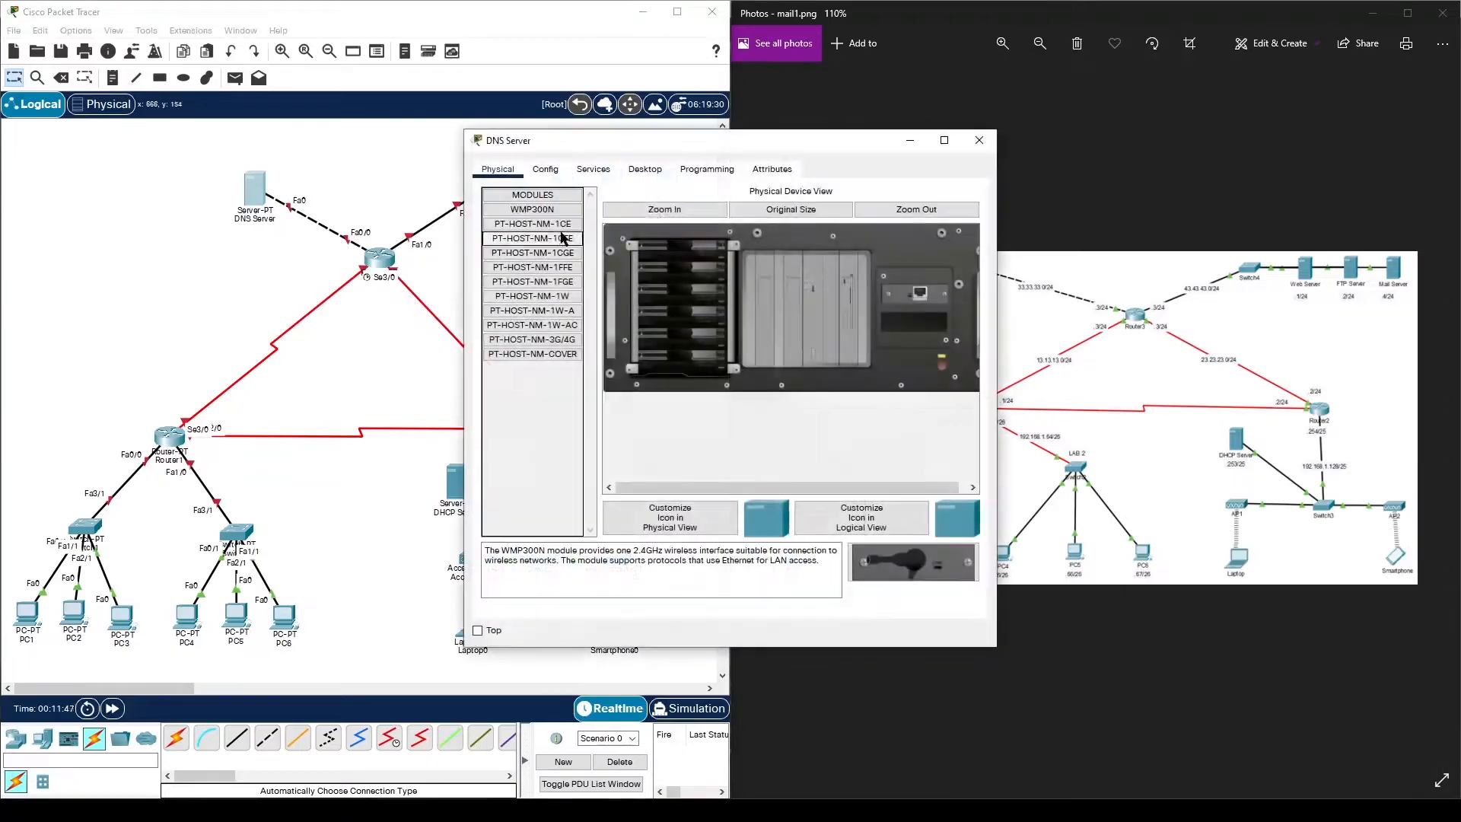
drag(685, 137, 357, 130)
click(324, 151)
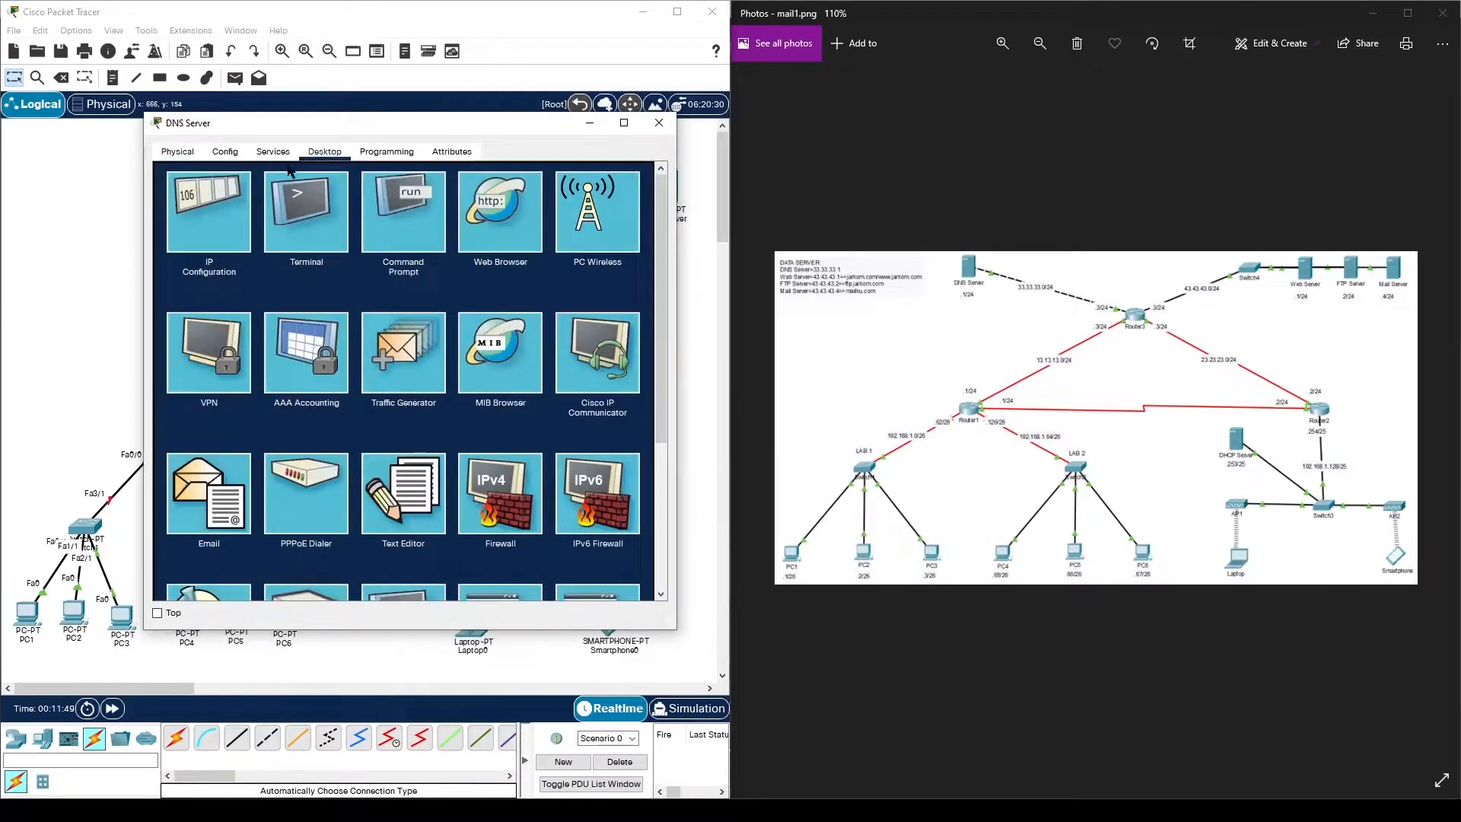
click(228, 211)
click(362, 239)
text(33.33.33.1)
click(437, 255)
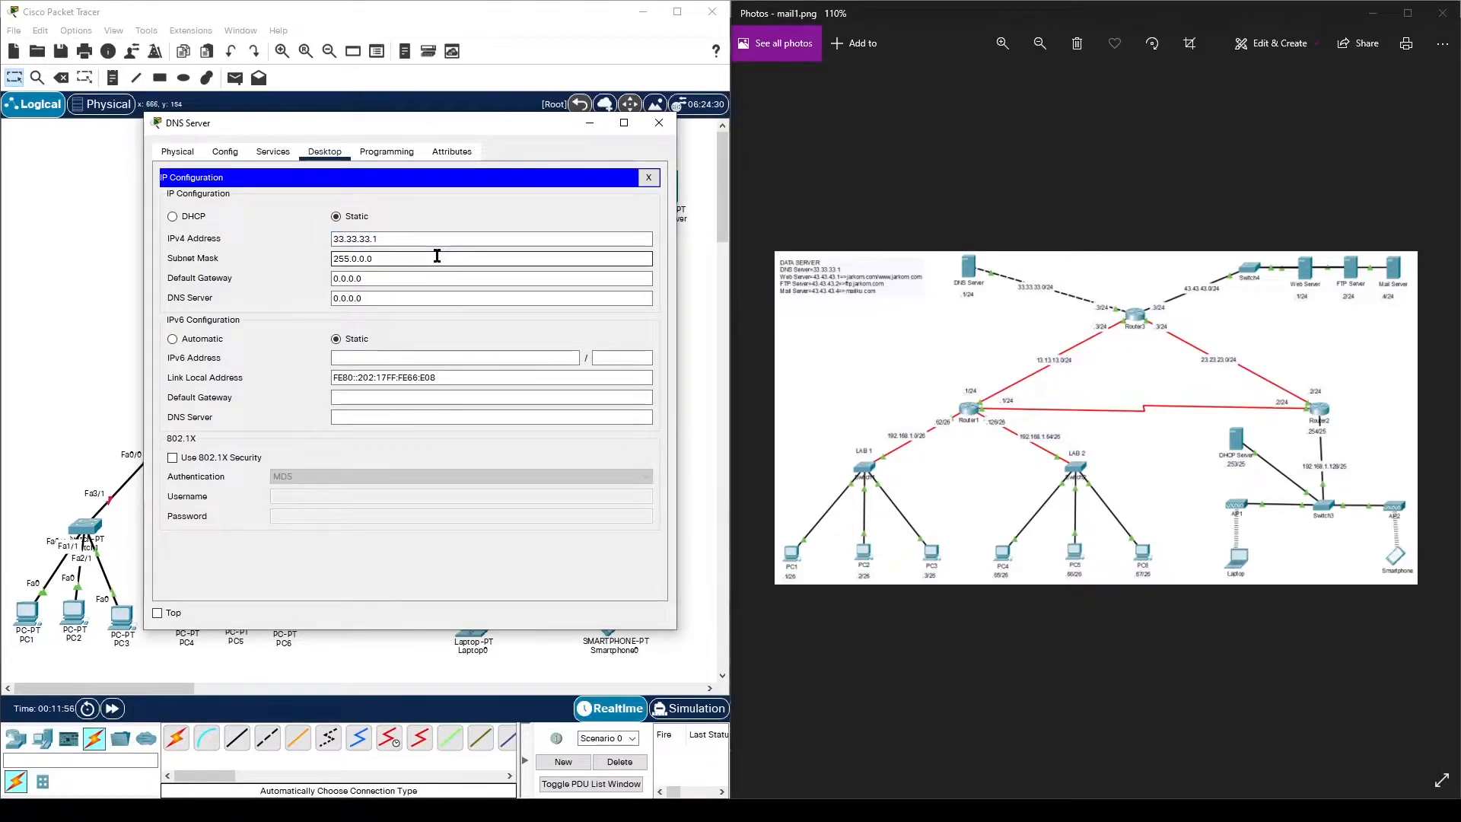
key(BackSpace)
key(BackSpace)
text(255.255.0)
key(Tab)
text(3)
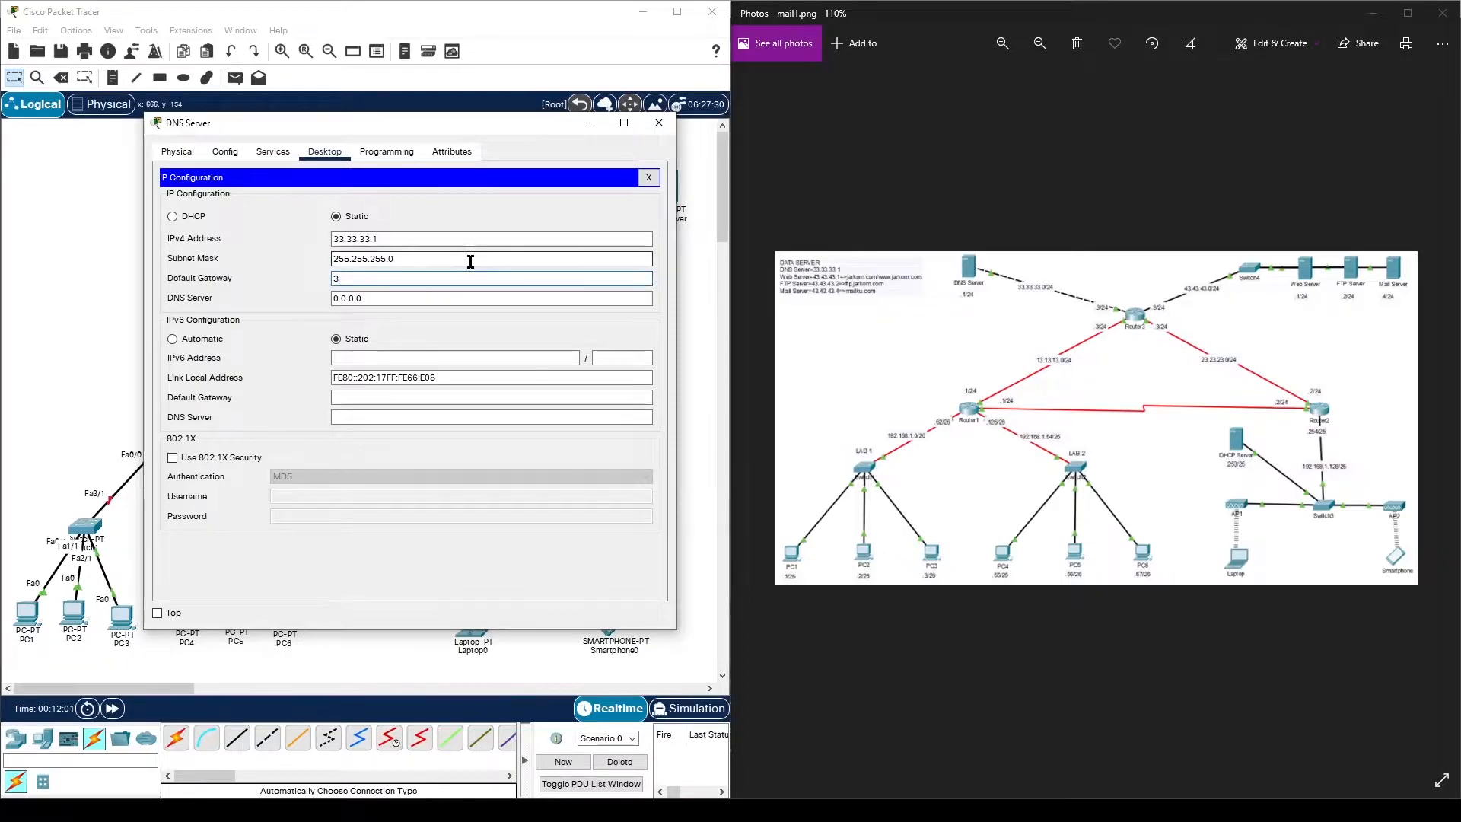
text(3.33.33.3)
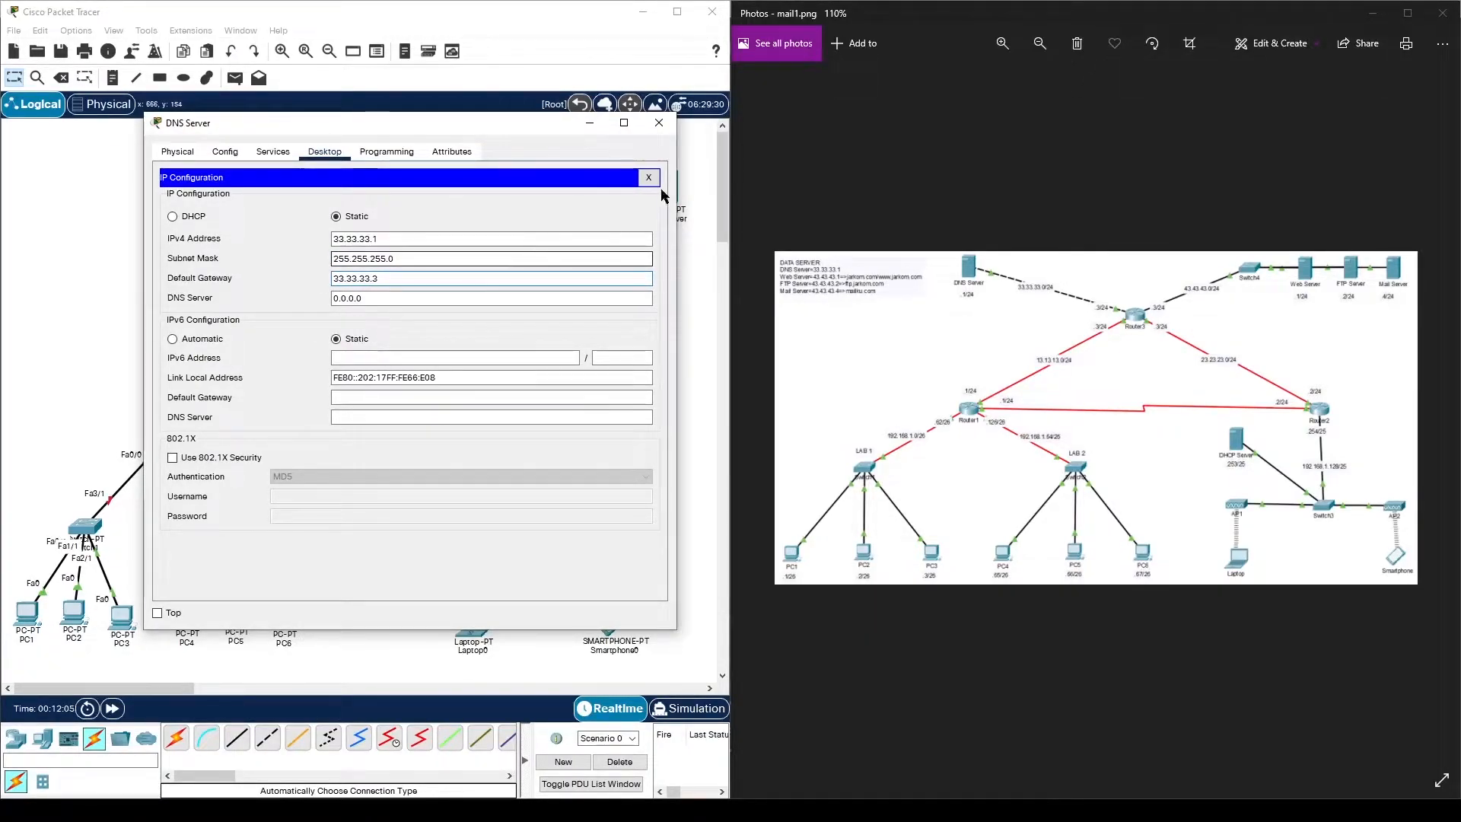
- Close the DNS Server and enter 43.43.43.1 as the Web Server's static IPv4 address
click(659, 123)
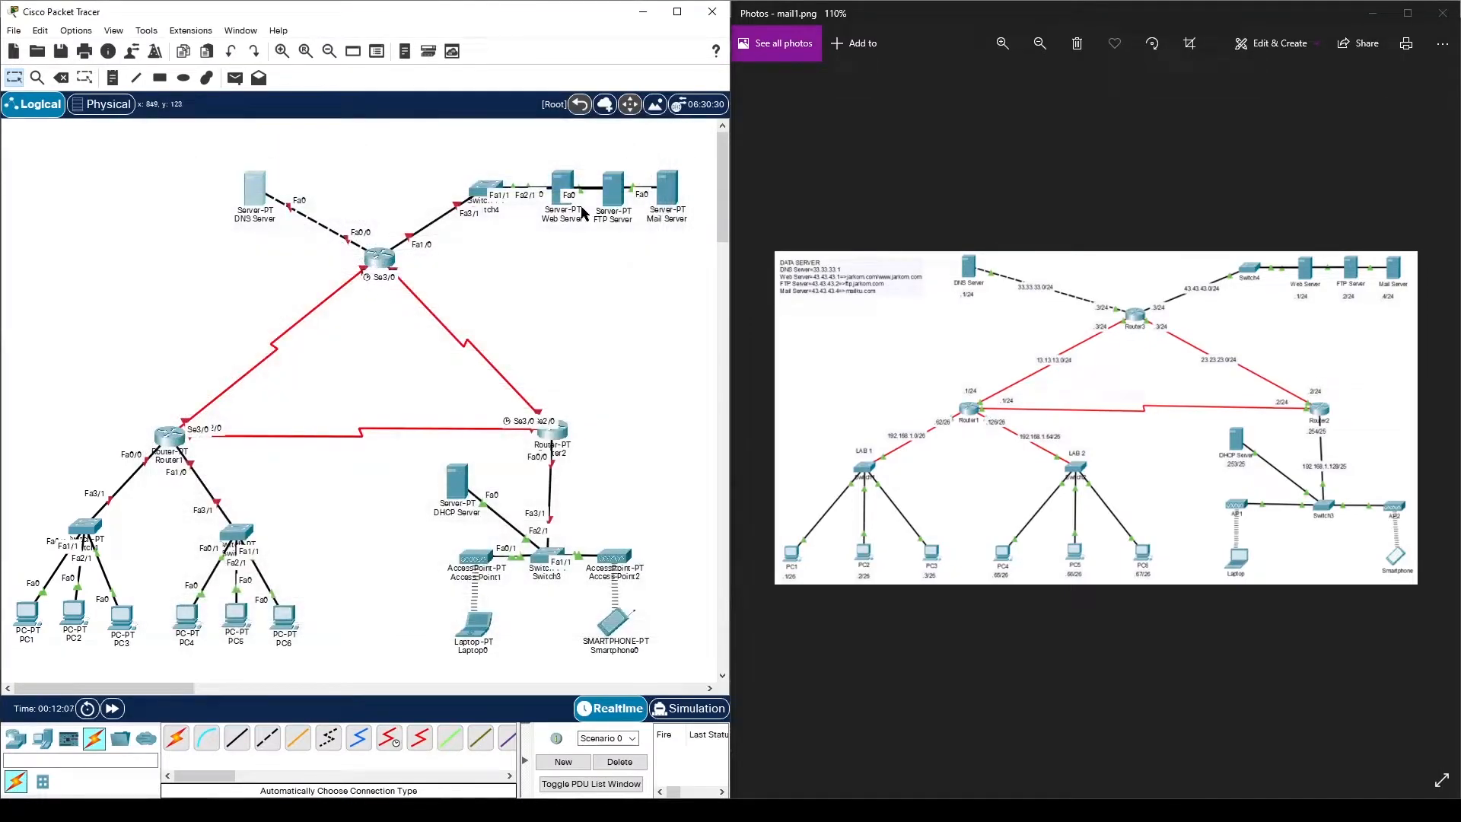
click(562, 184)
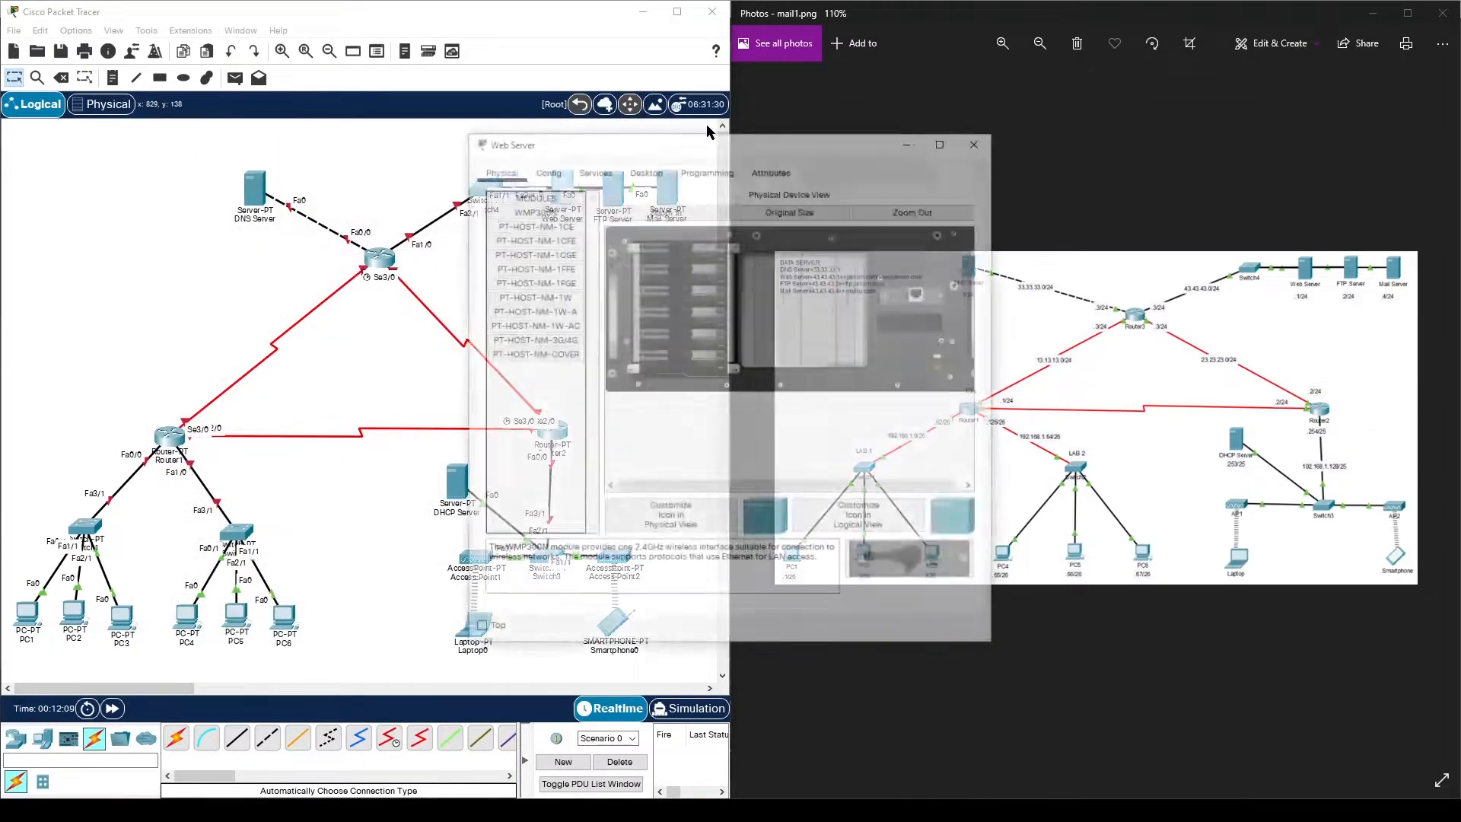
drag(739, 146, 438, 112)
click(349, 131)
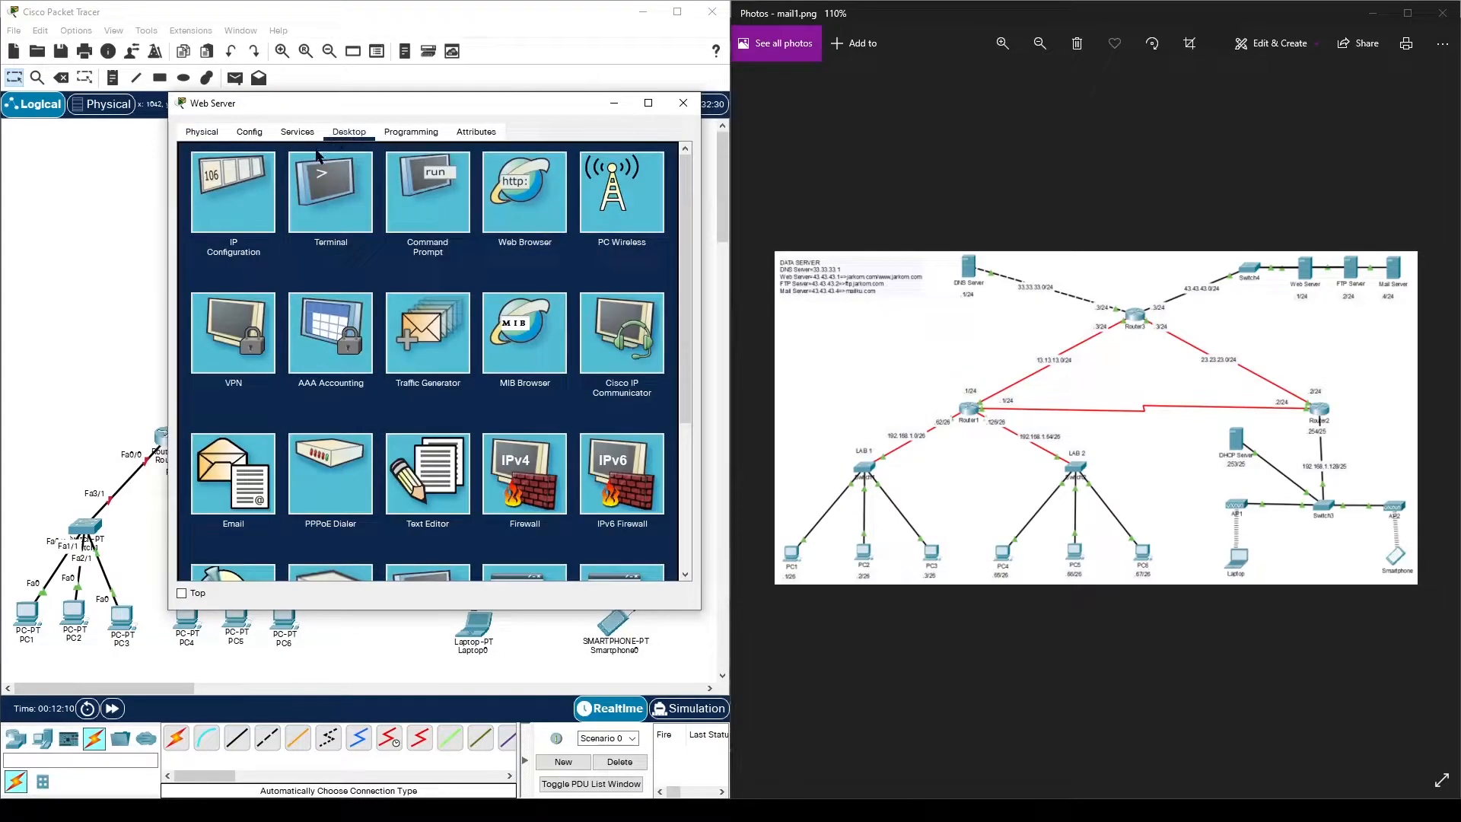
click(275, 177)
click(397, 216)
text(43.43.4)
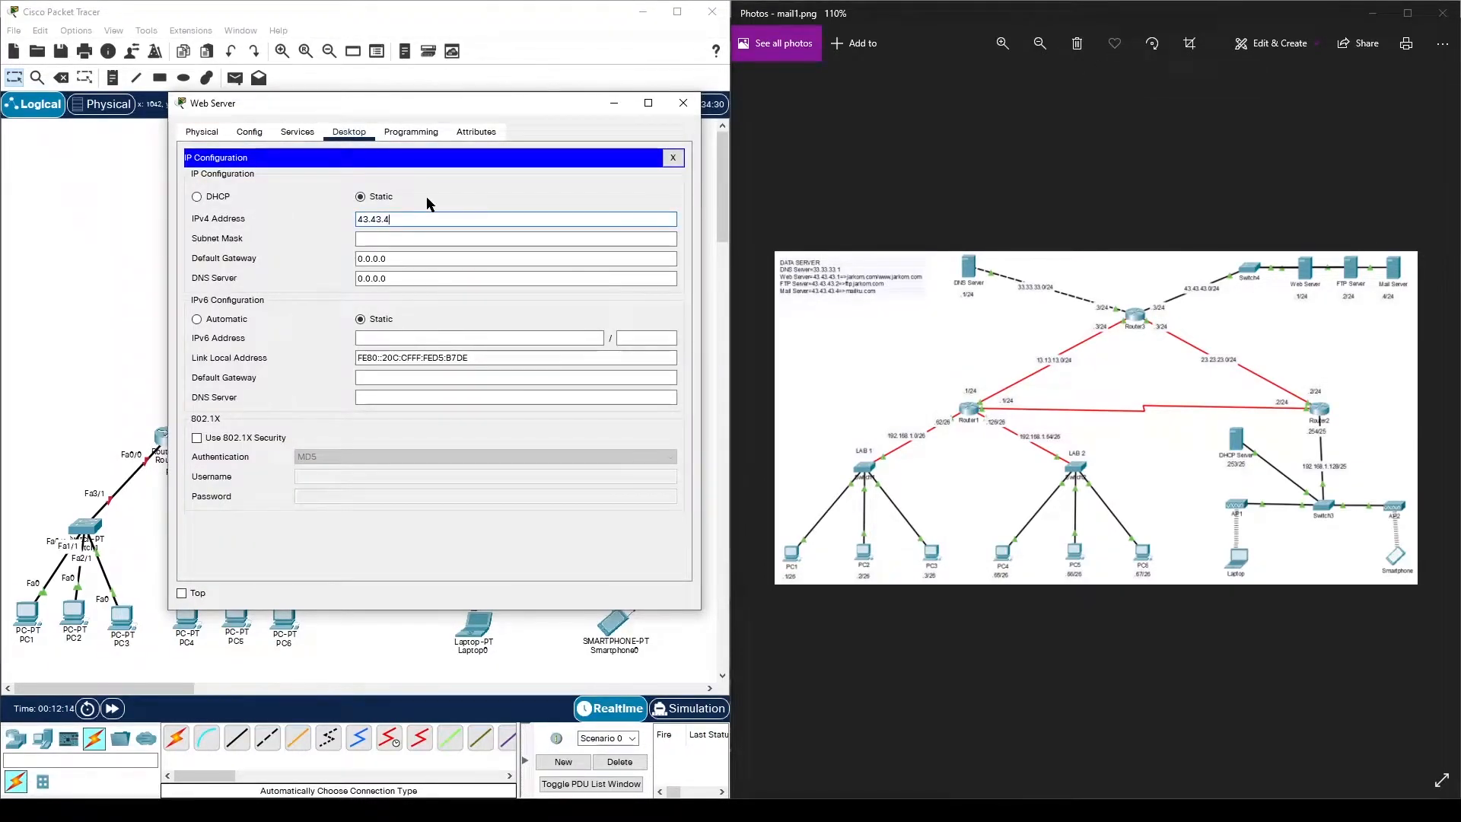
text(3.1)
- Set the Web Server's mask 255.255.255.0 and gateway 43.43.43.3, then close its window
click(428, 239)
key(BackSpace)
key(BackSpace)
key(BackSpace)
key(BackSpace)
text(255.255.255.0)
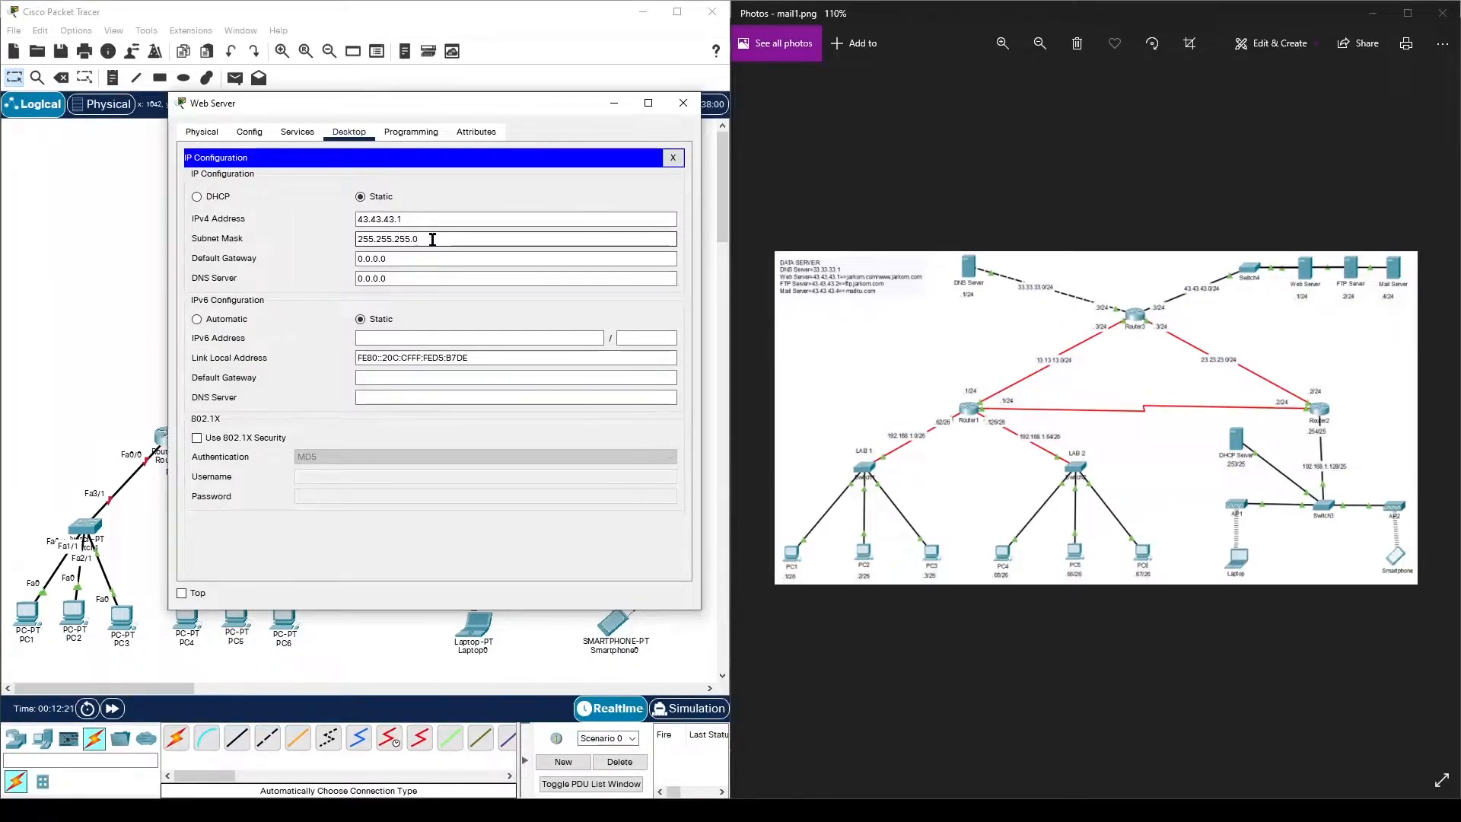
click(440, 259)
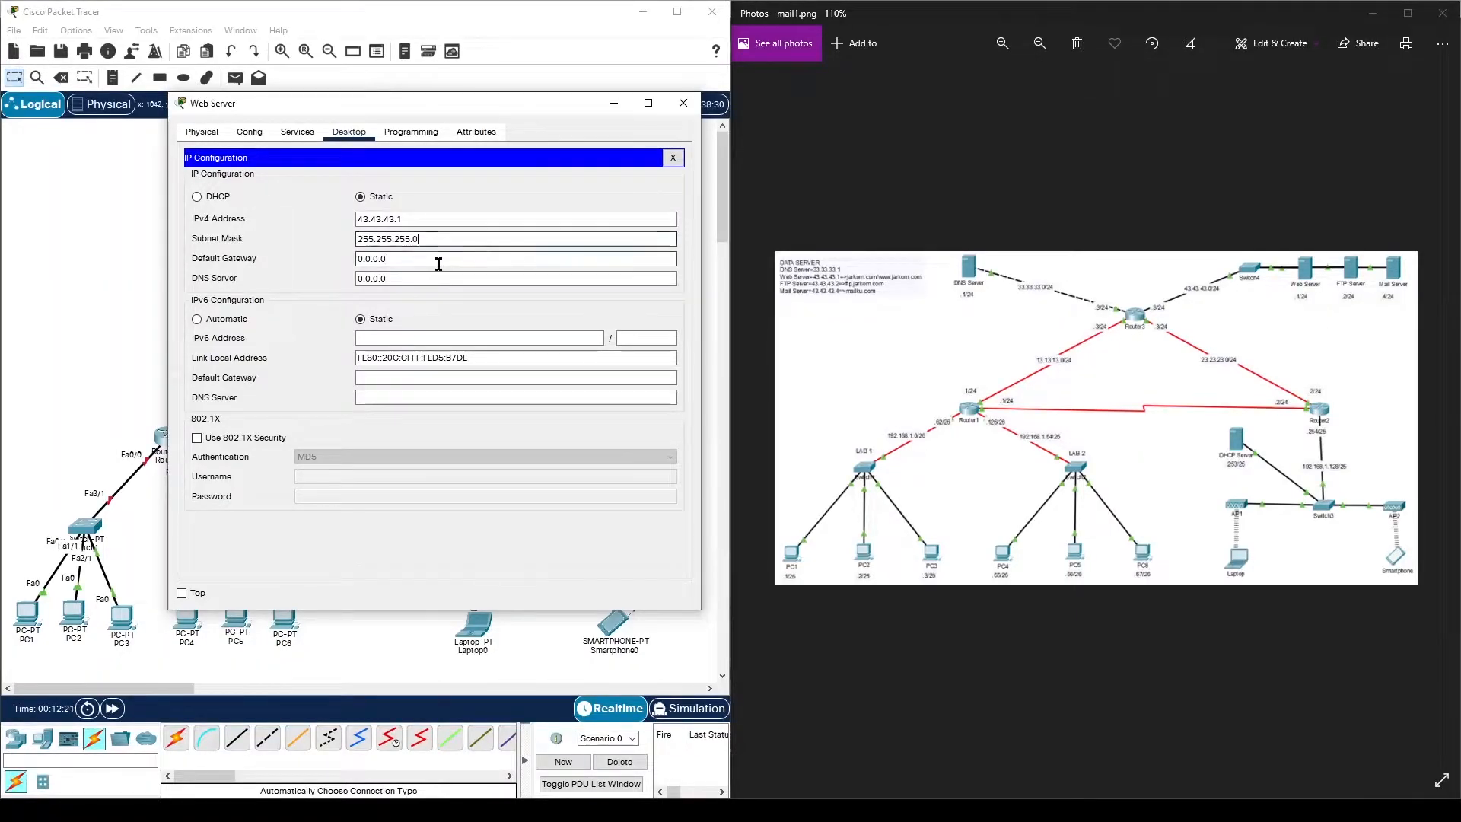
double_click(443, 259)
text(43.)
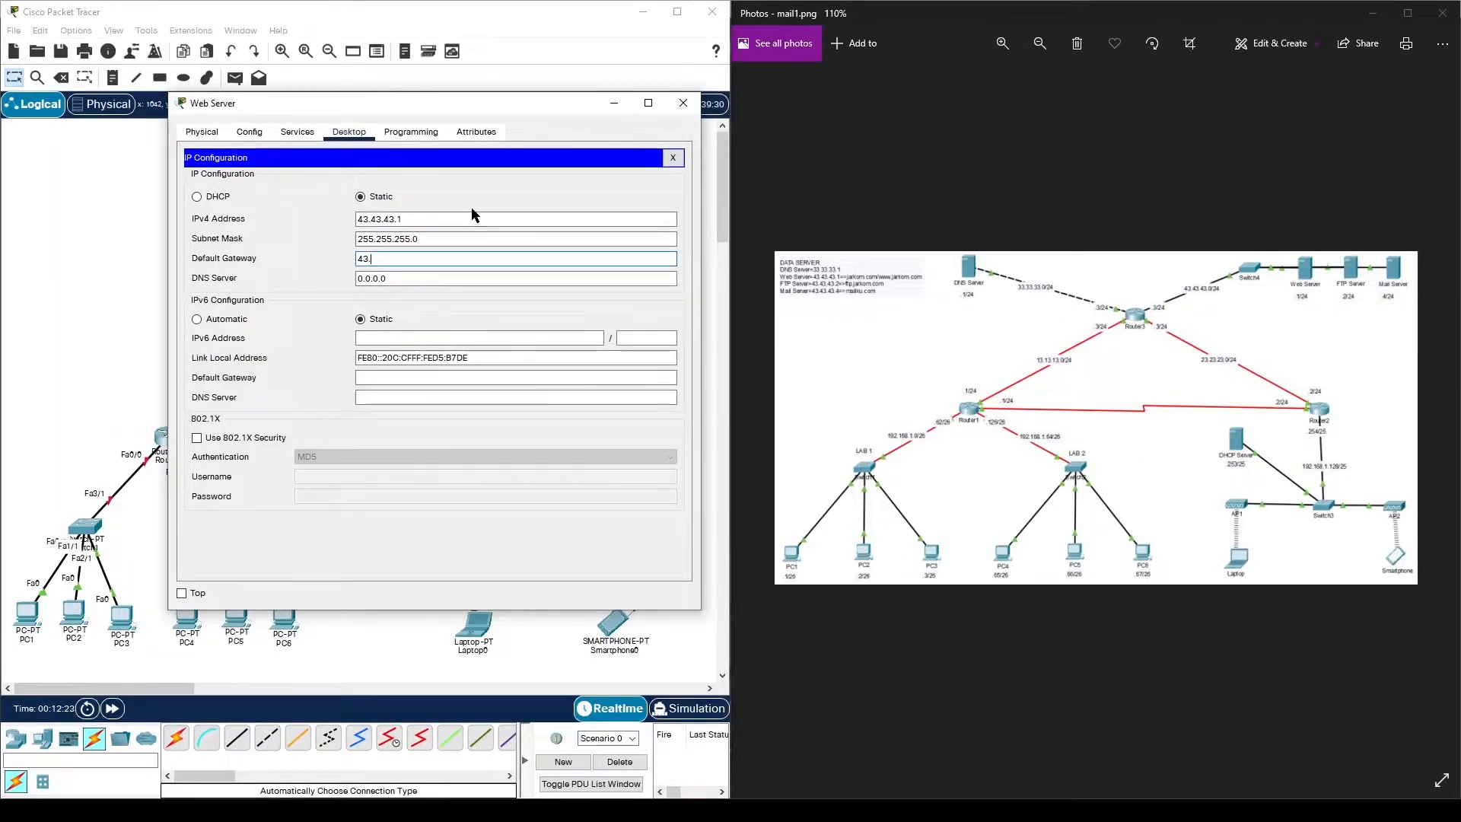
text(43.43.3)
click(684, 104)
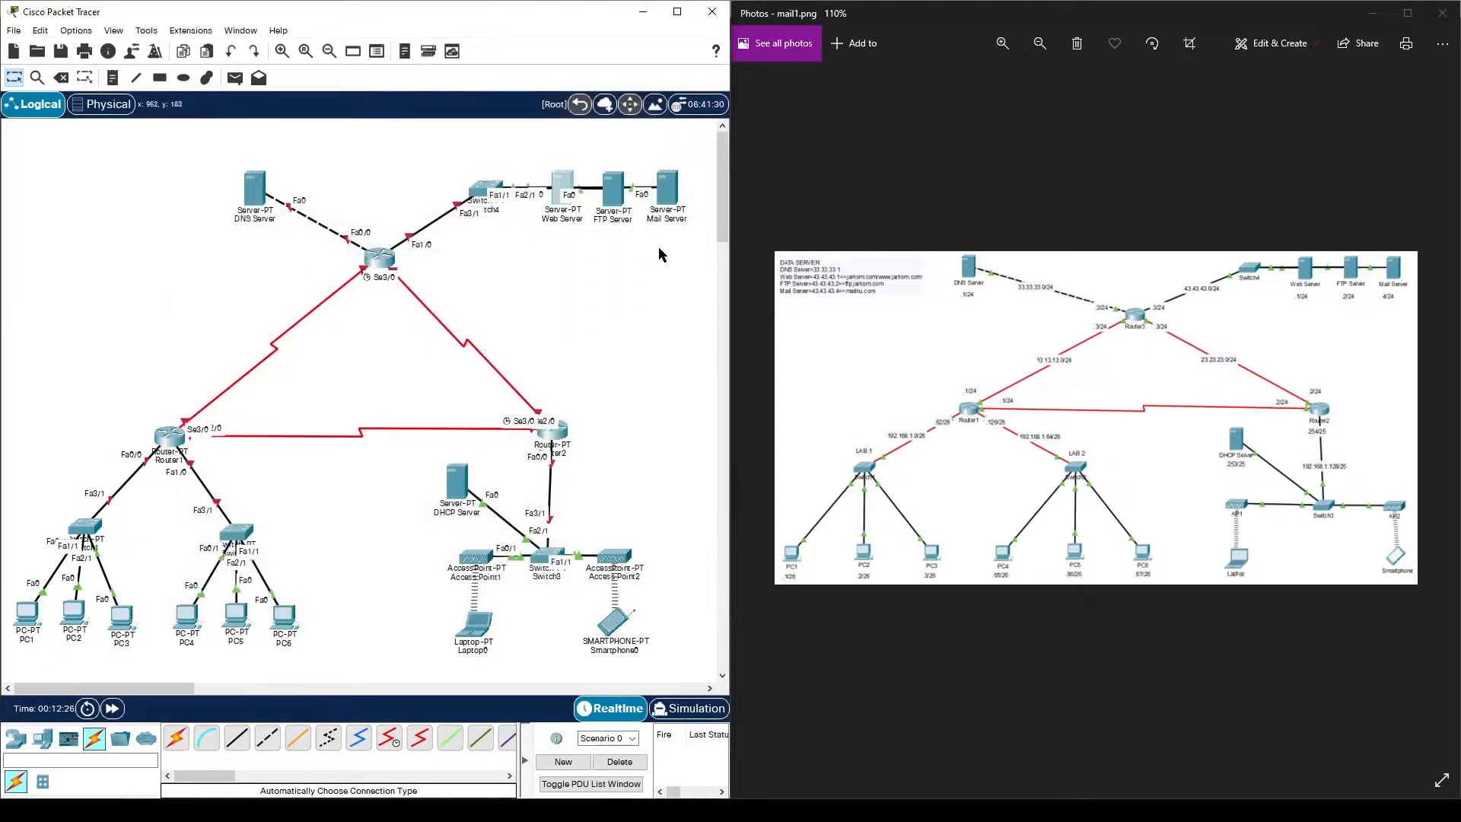
- Enter 43.43.43.2 as the FTP Server's static IPv4 address in IP Configuration
click(613, 189)
drag(677, 143, 387, 128)
click(356, 151)
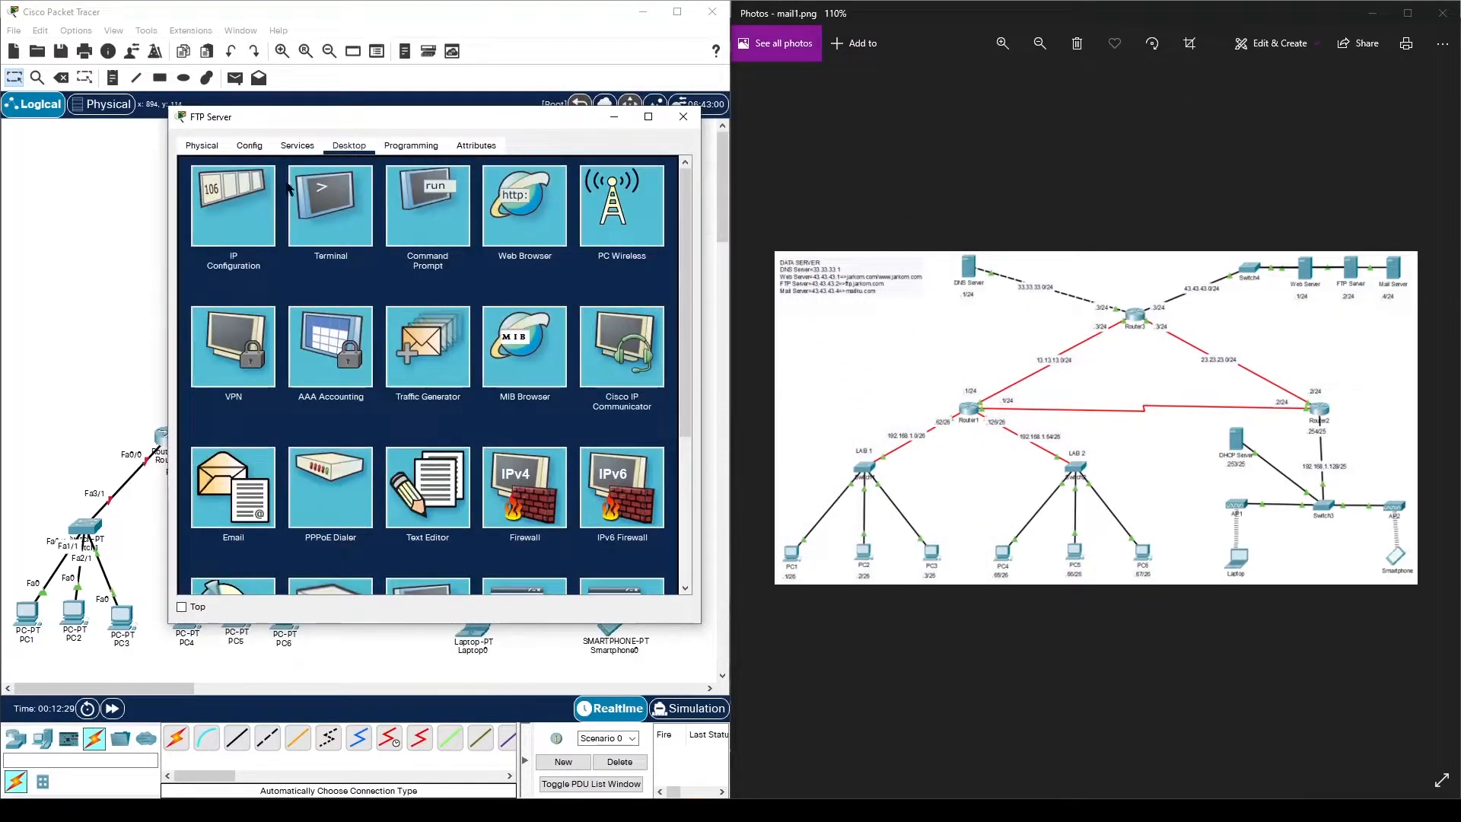
click(253, 202)
click(401, 229)
text(43.43.43.2)
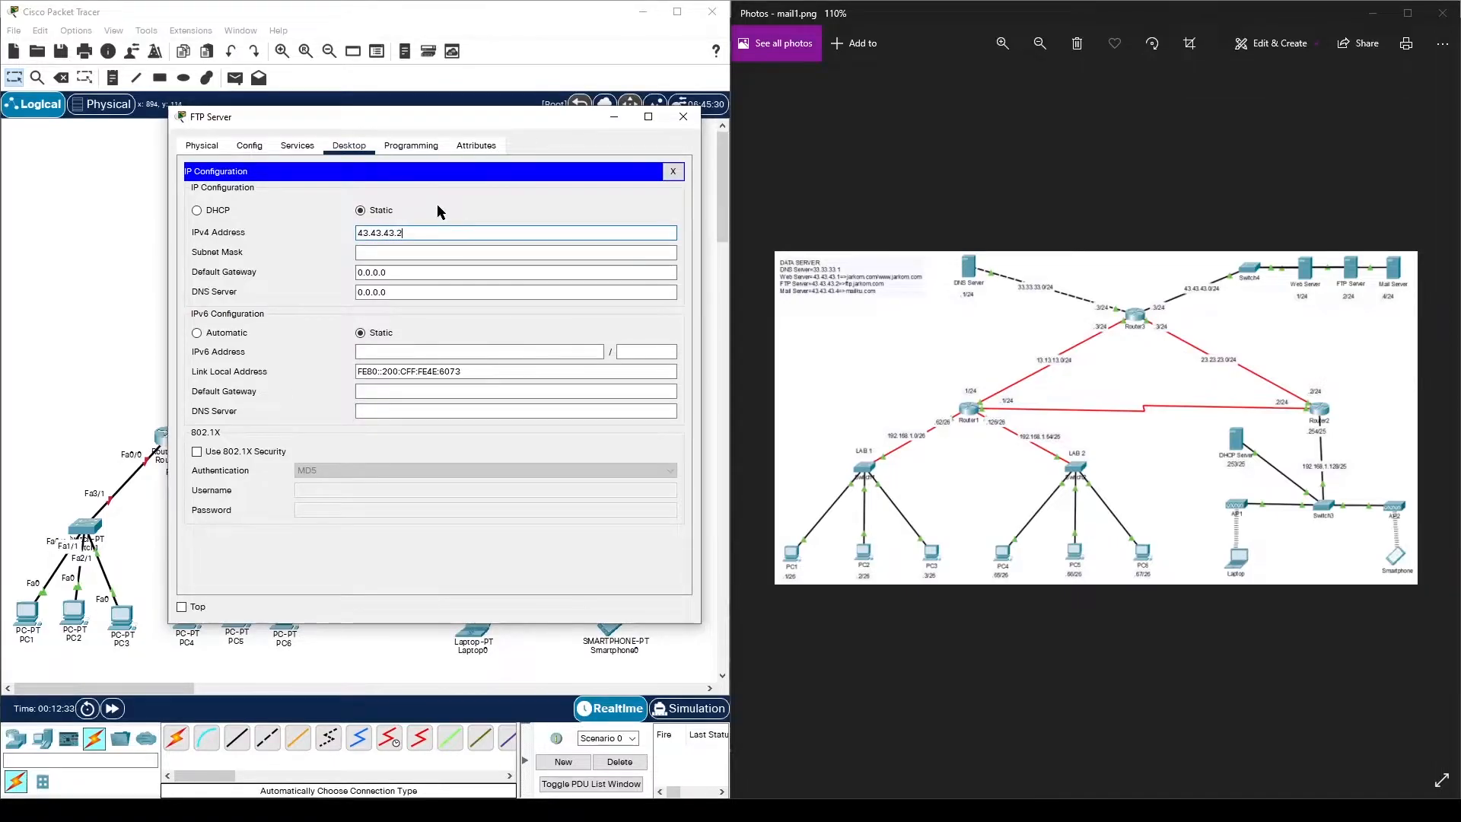
- Set the FTP Server's mask 255.255.255.0 and gateway 43.43.43.3, then close its window
click(436, 252)
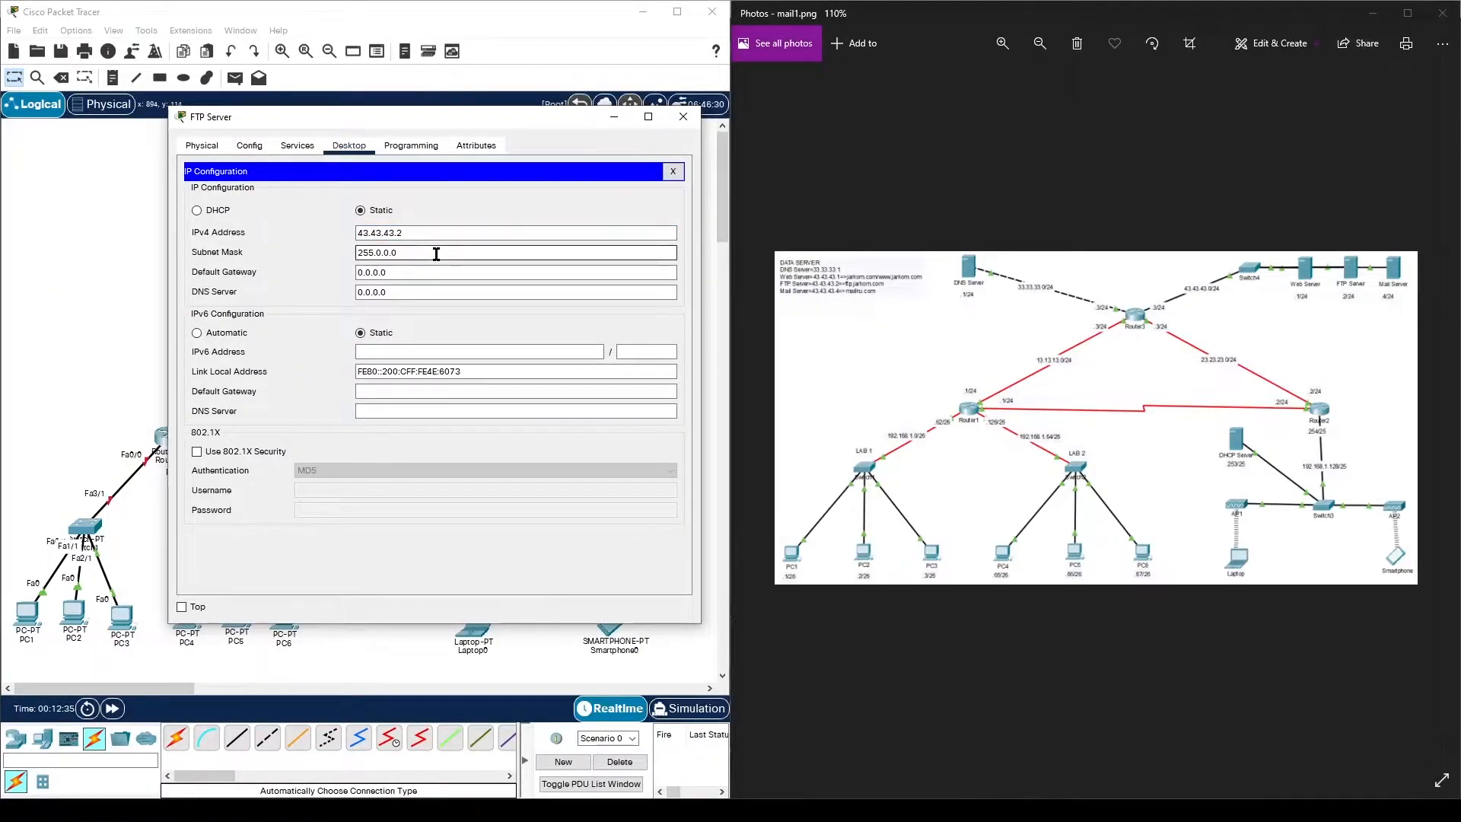
key(BackSpace)
key(BackSpace)
key(BackSpace)
key(BackSpace)
text(255.255)
key(Tab)
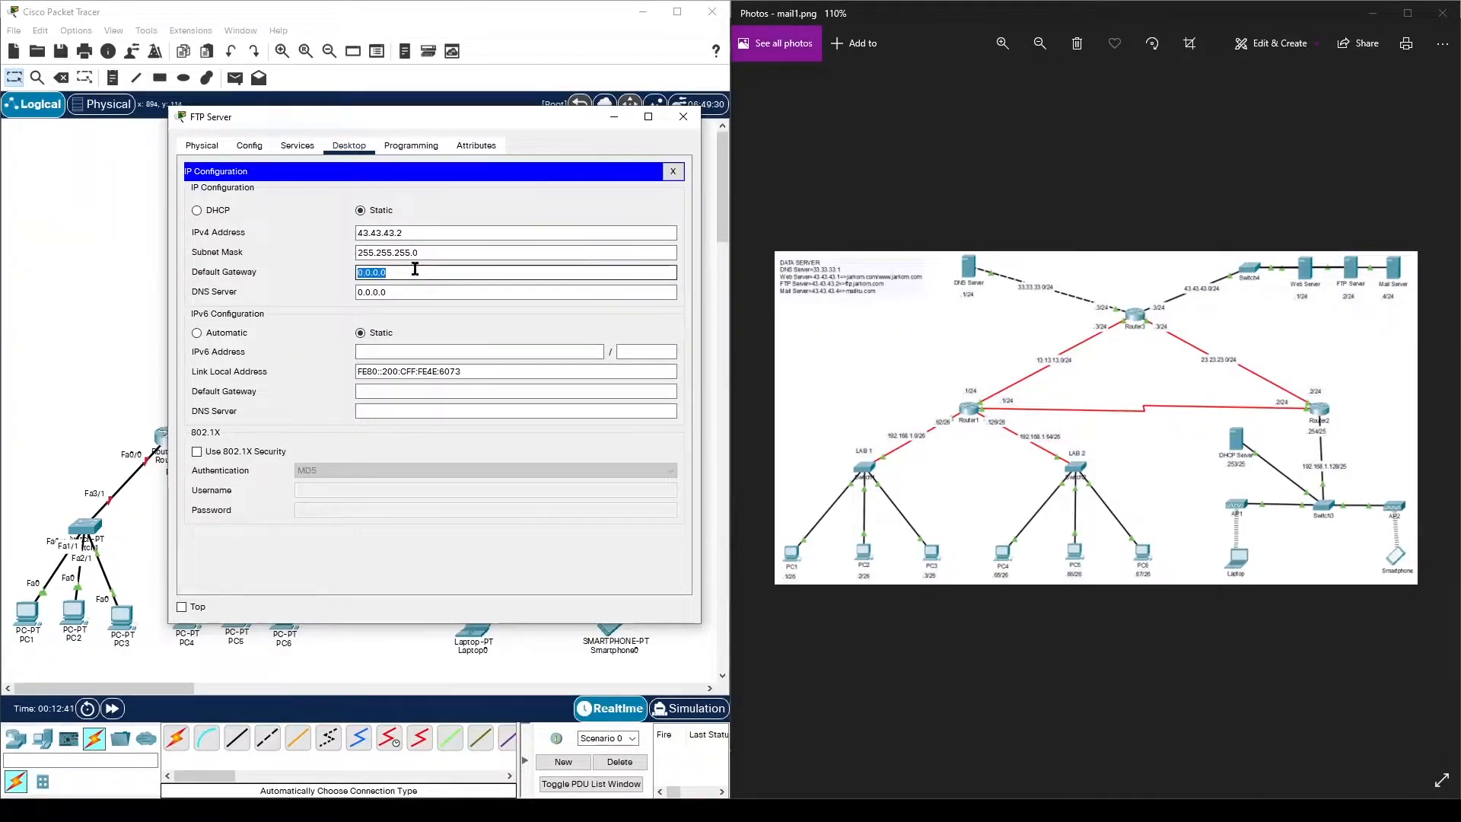
text(43.43.43.3)
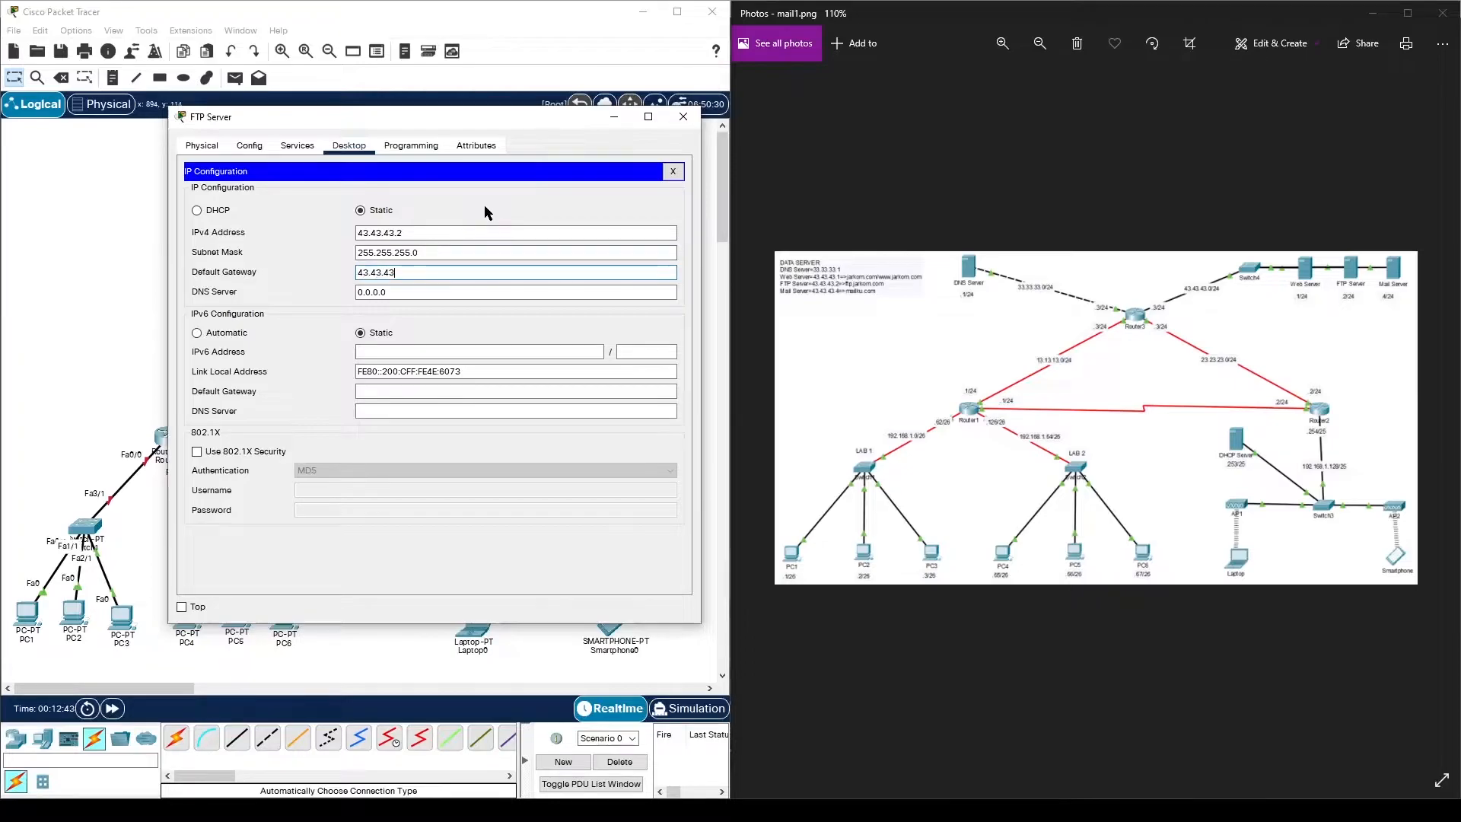
click(683, 117)
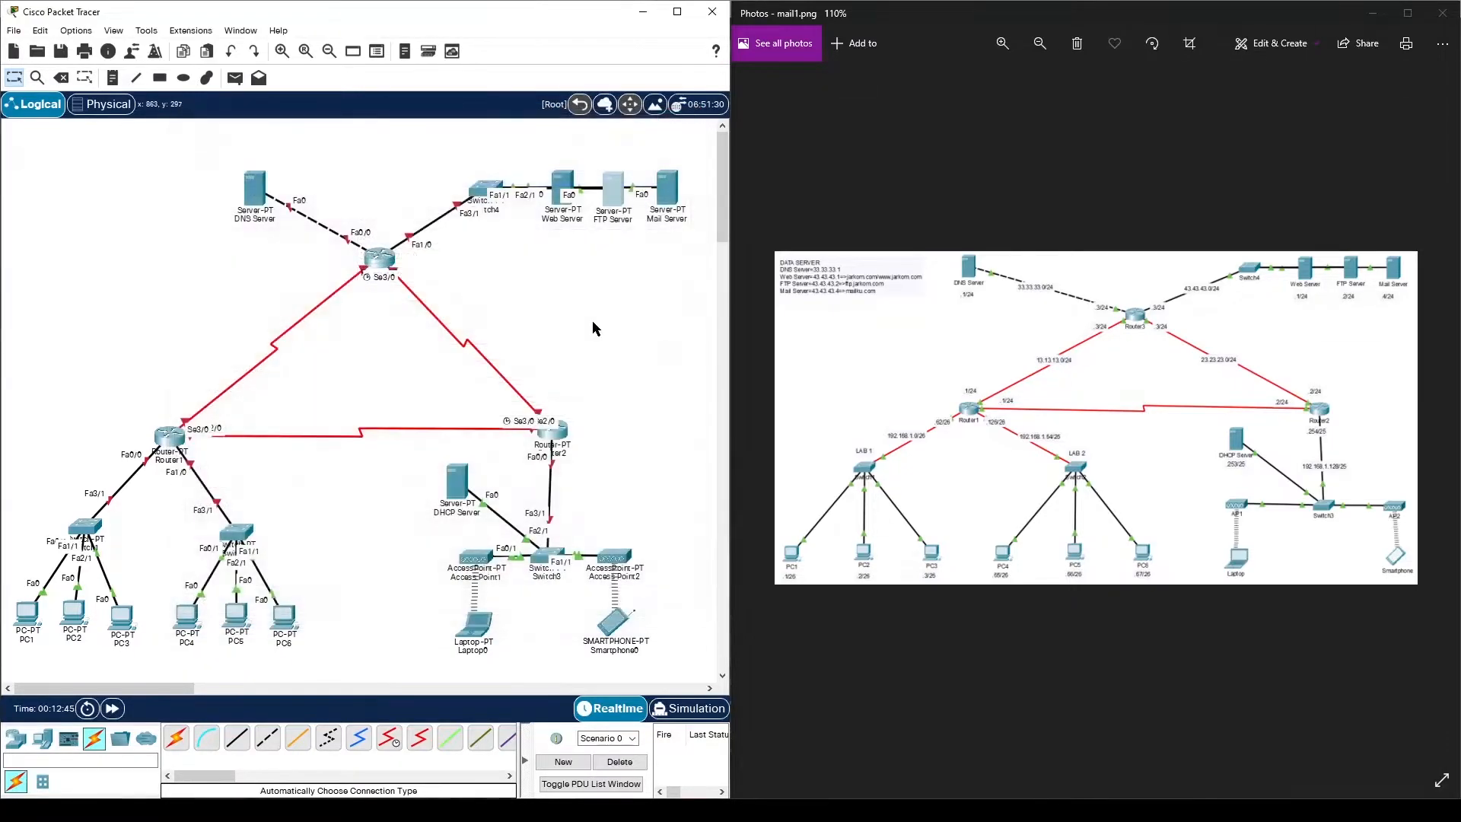
click(671, 201)
- In the Mail Server's IP Configuration, enter 43.43.43.4, mask 255.255.255.0, gateway 43.43.43.3, then close it
drag(765, 139, 459, 129)
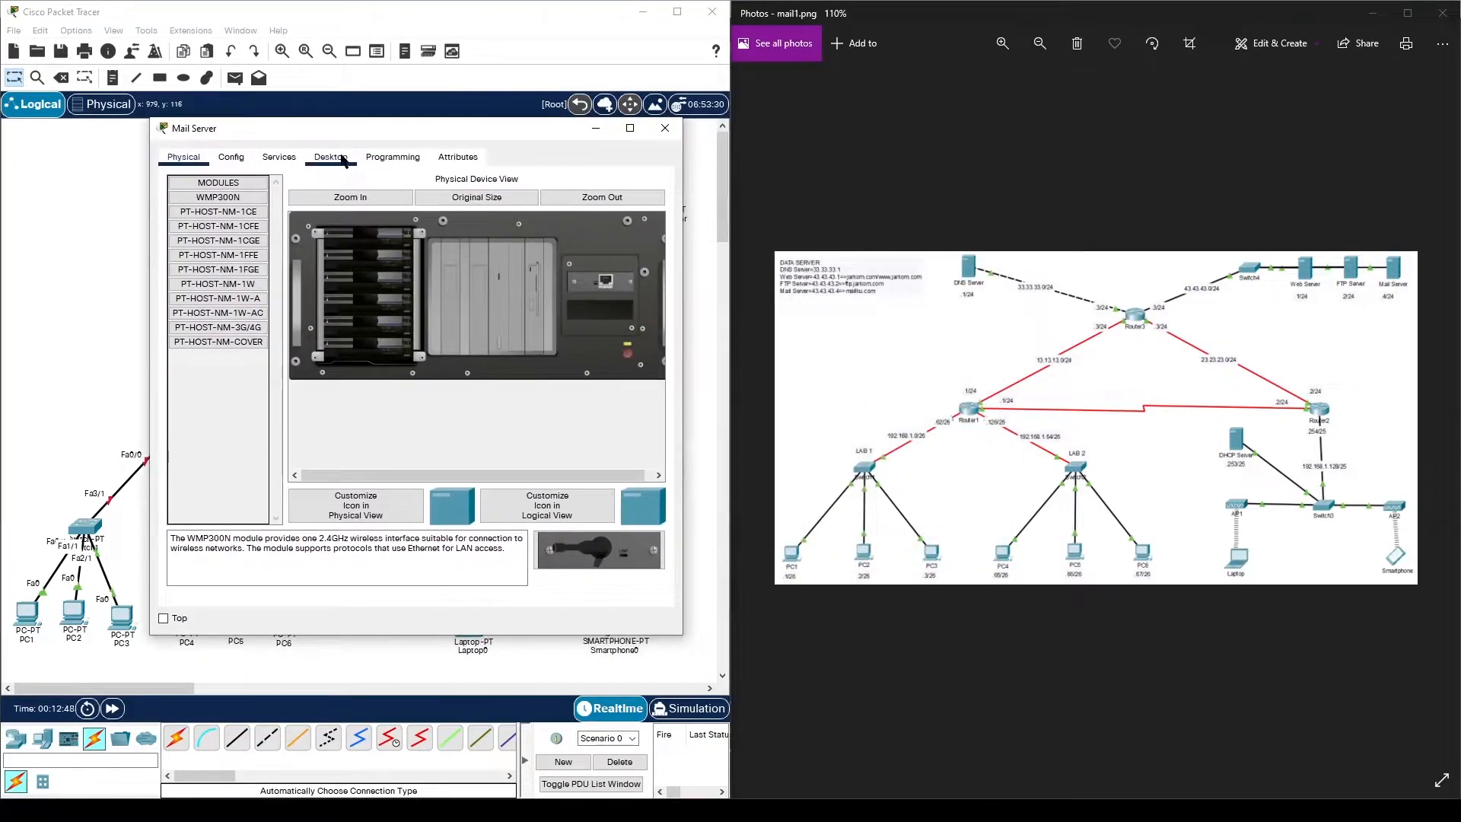
click(339, 157)
click(248, 221)
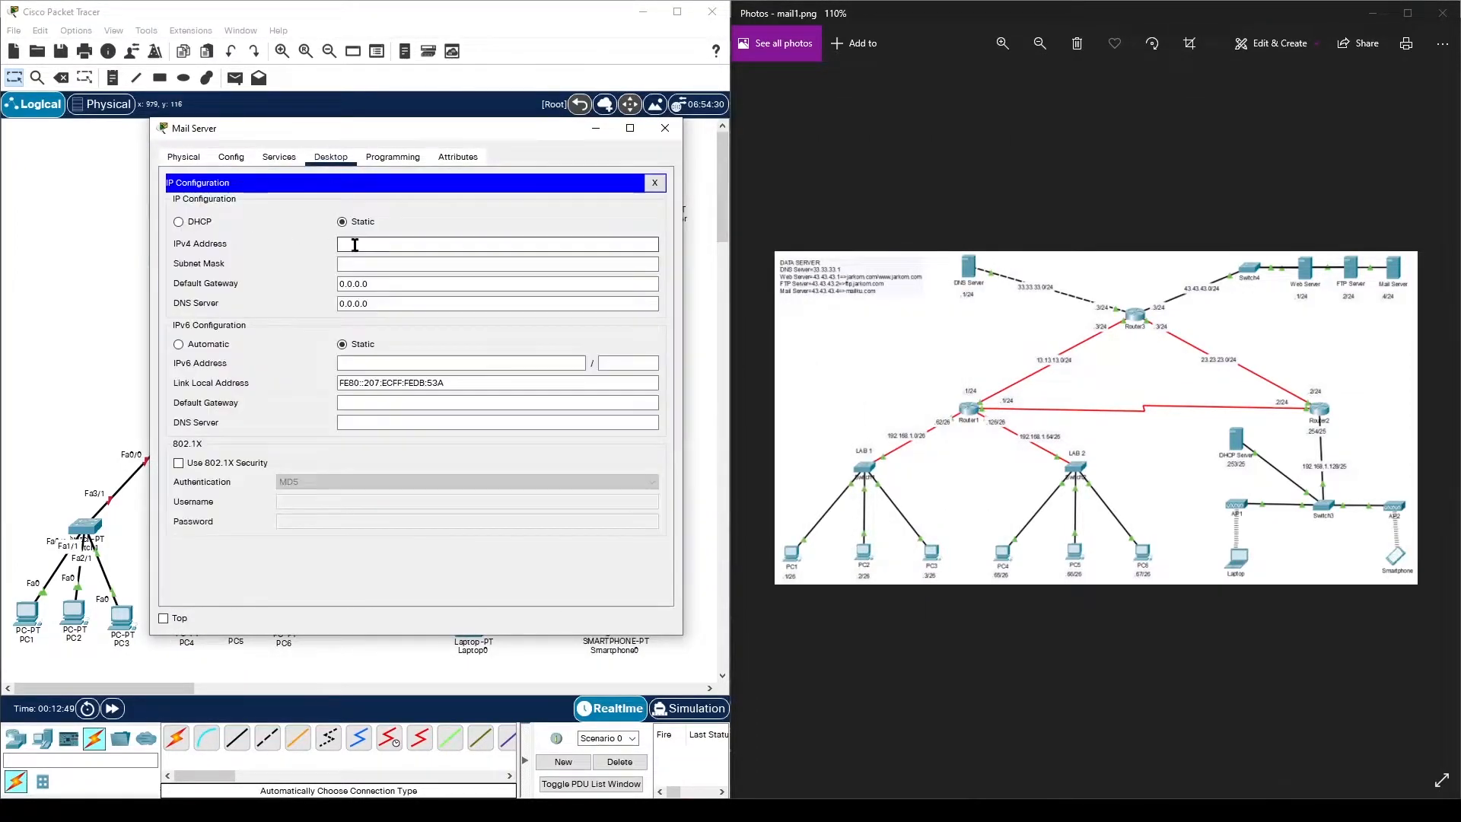
text(43)
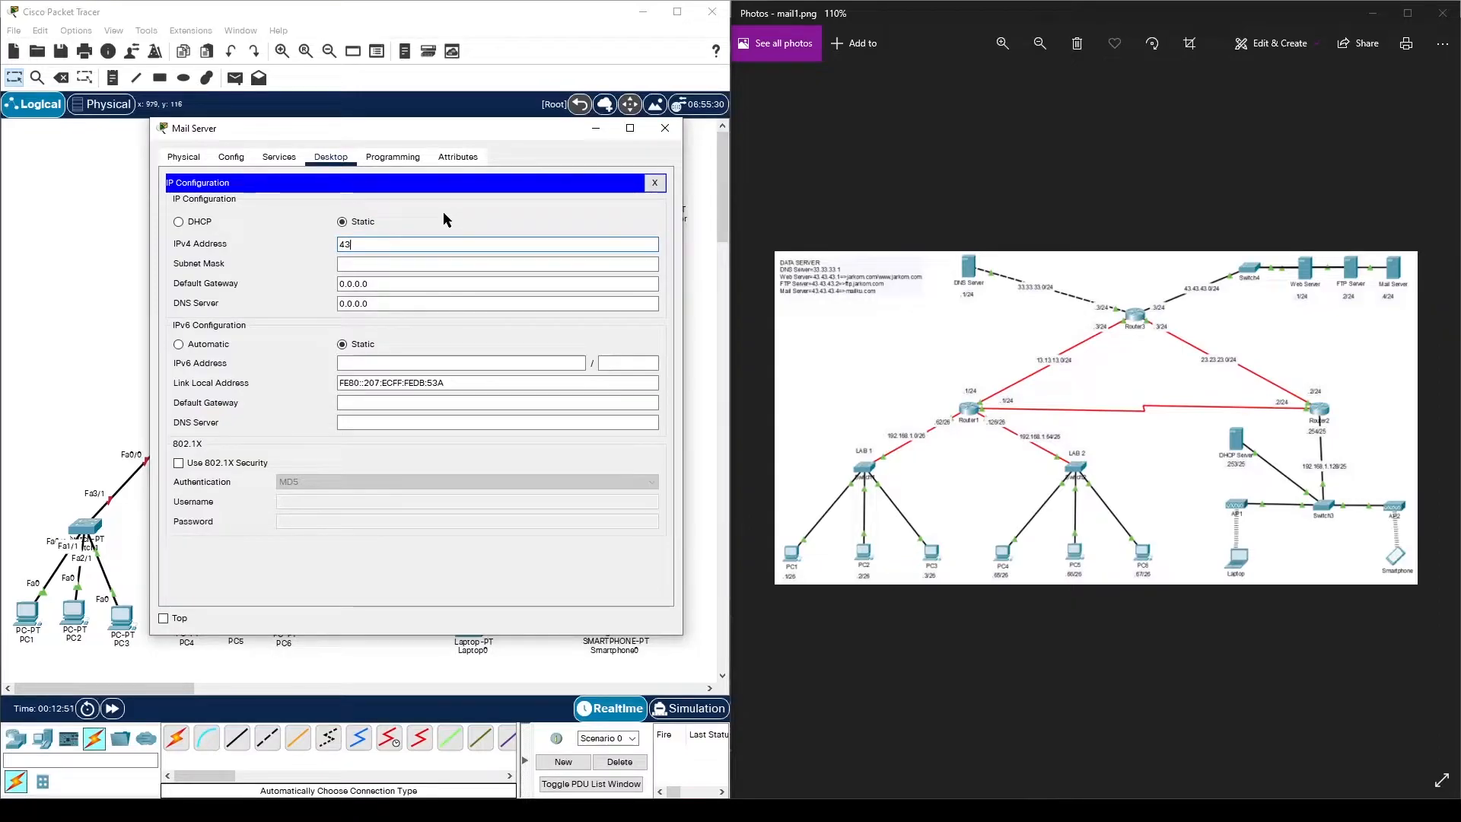
text(.43.43.4)
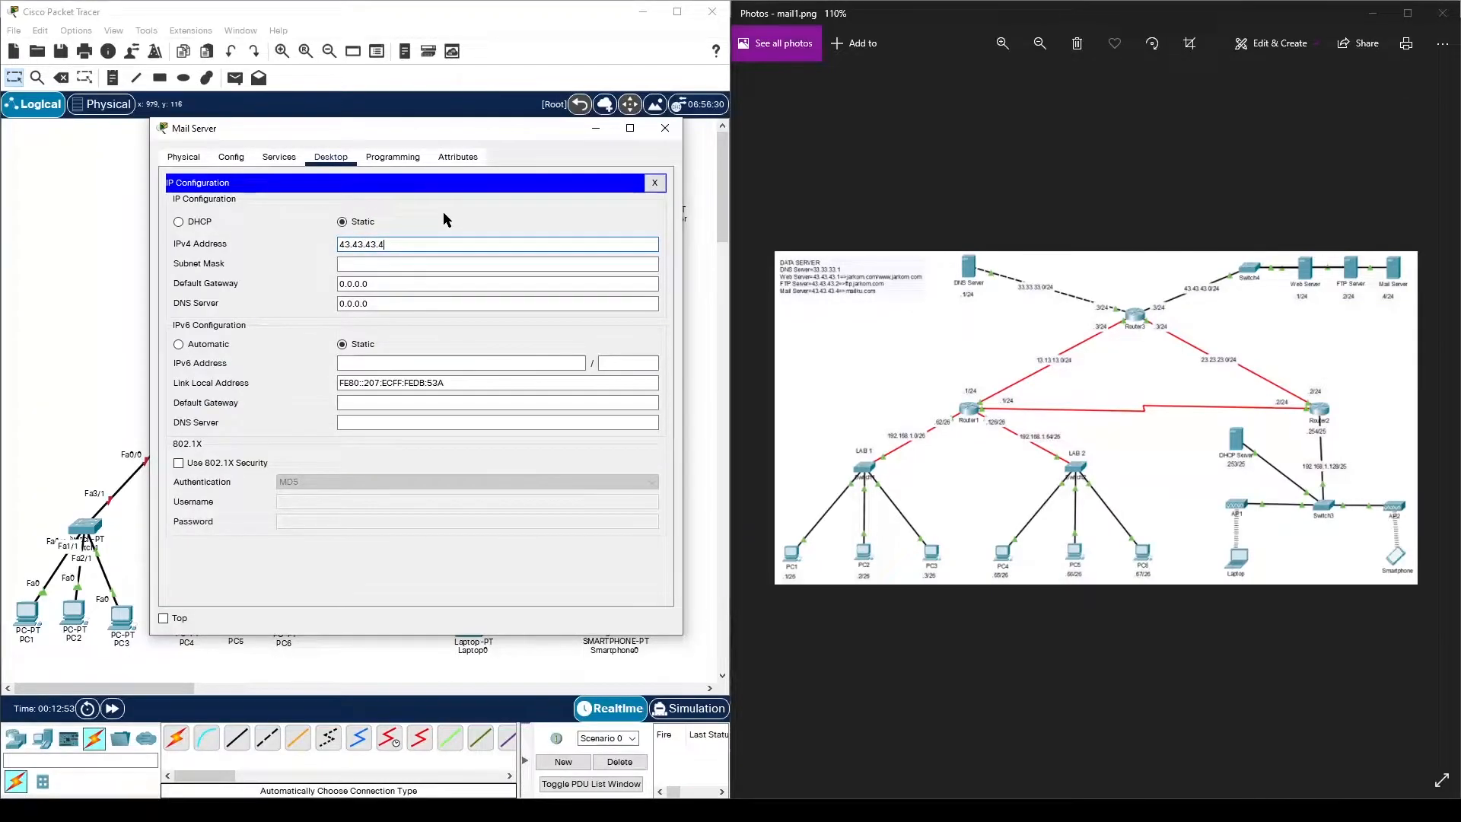
click(441, 259)
text(255.0.)
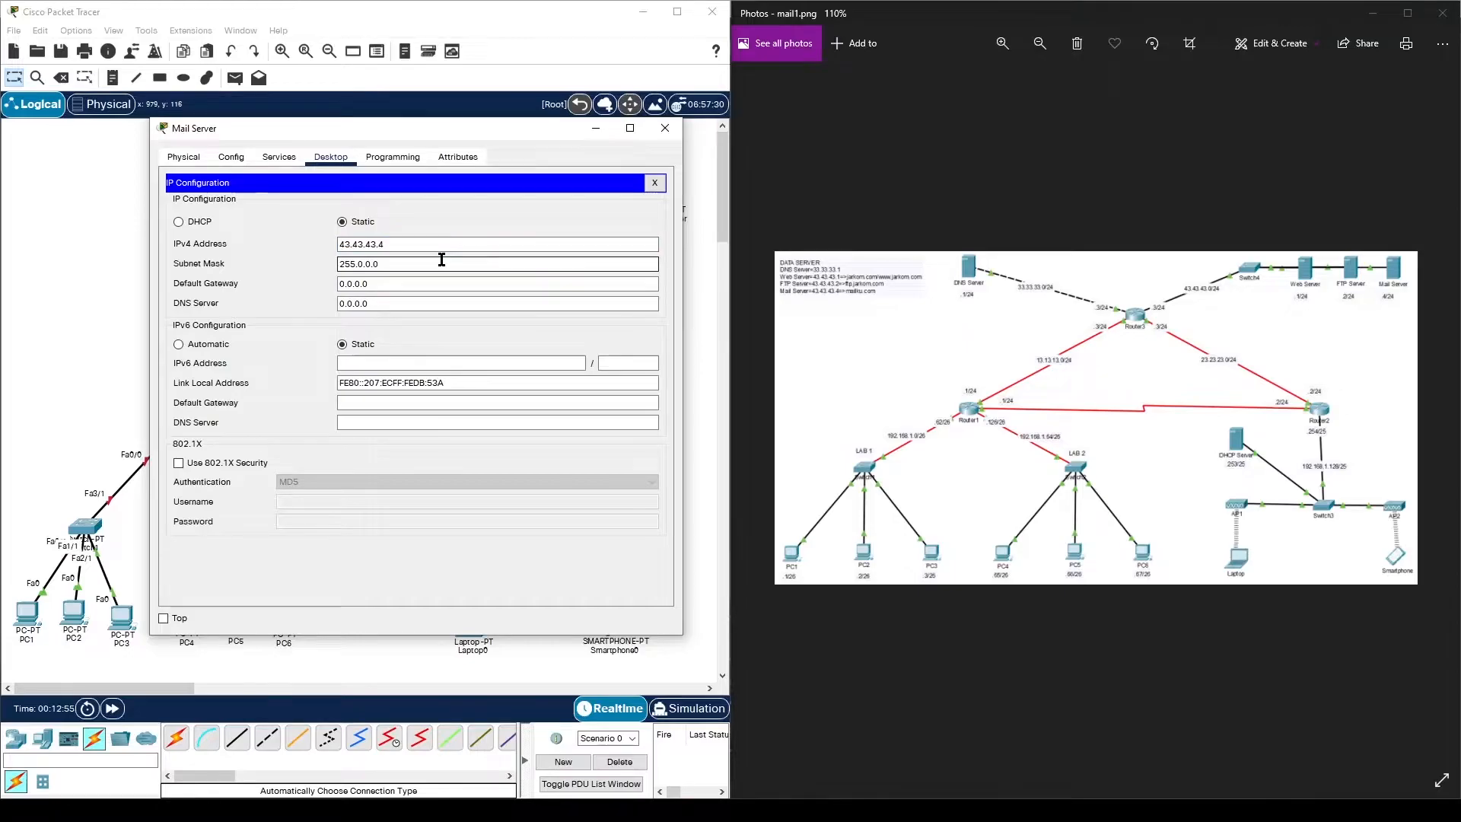
text(2)
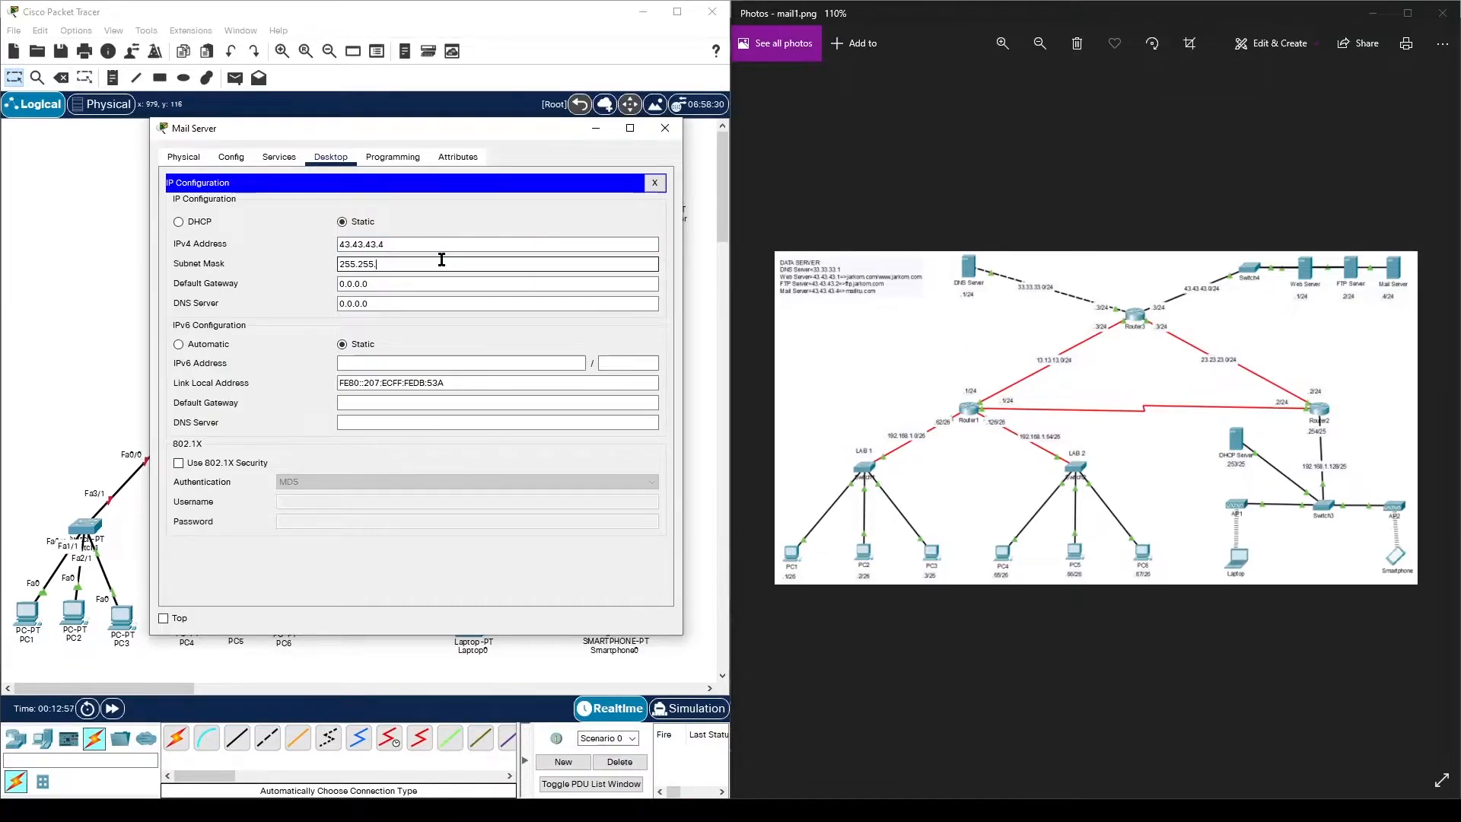
text(0)
triple_click(425, 280)
text(43.43.43.)
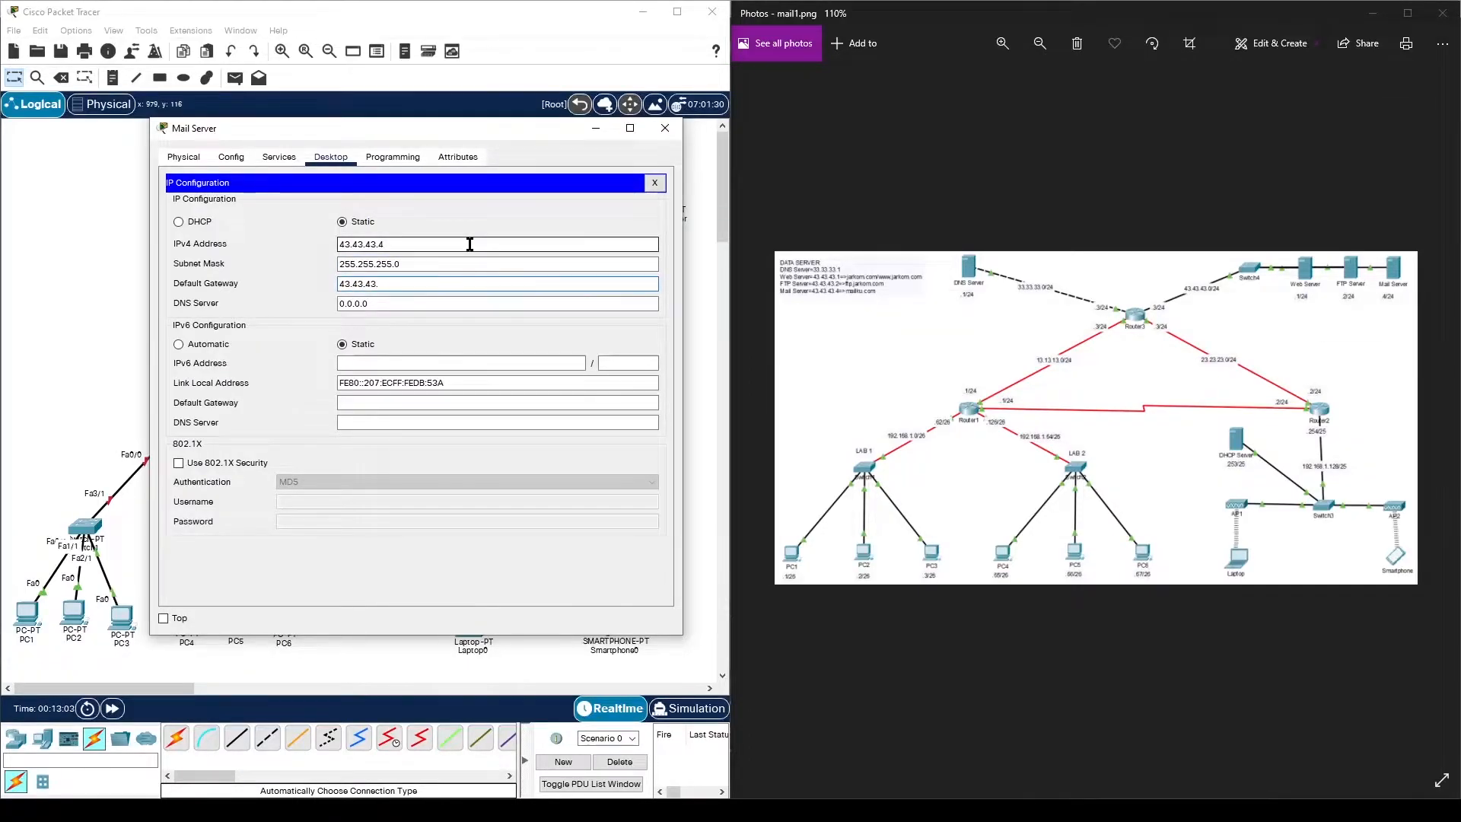
text(3)
click(665, 128)
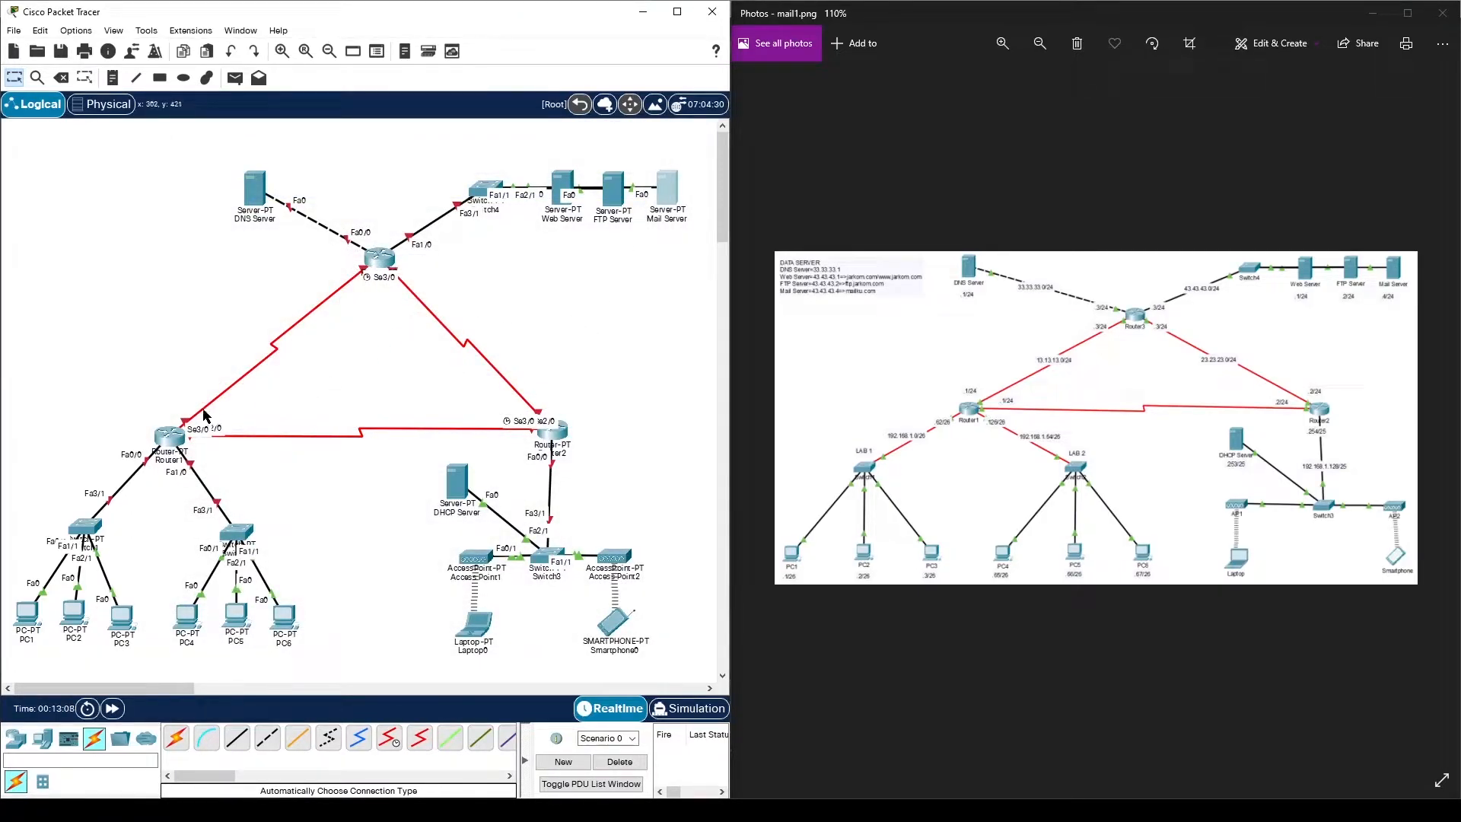
- Address Router1's FastEthernet0/0 as 192.168.1.62, mask 255.255.255.192, and turn the port on
click(170, 431)
drag(587, 146, 275, 145)
click(246, 161)
drag(367, 128, 555, 135)
click(228, 280)
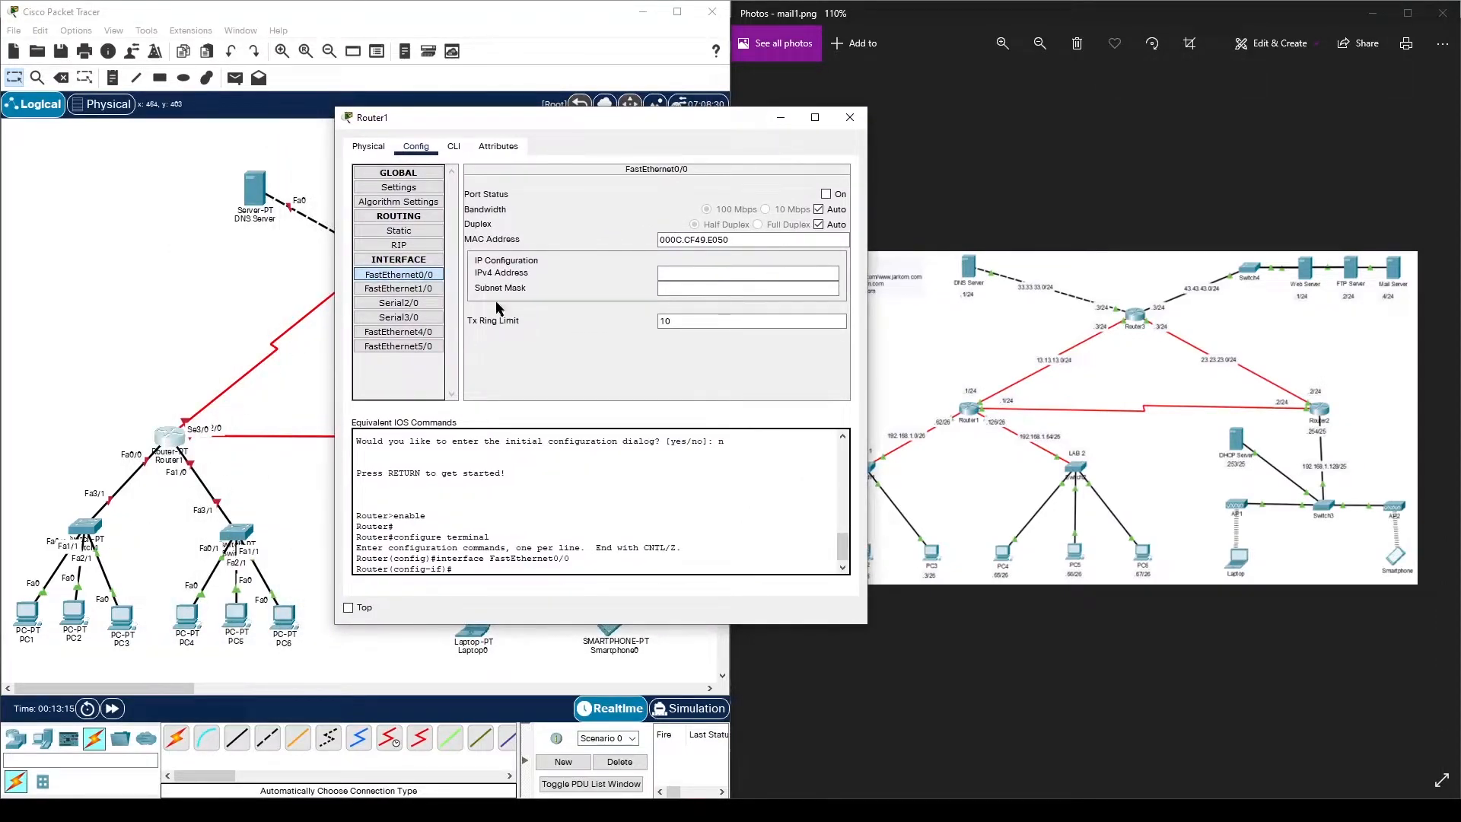
click(728, 271)
text(192.168.1.62)
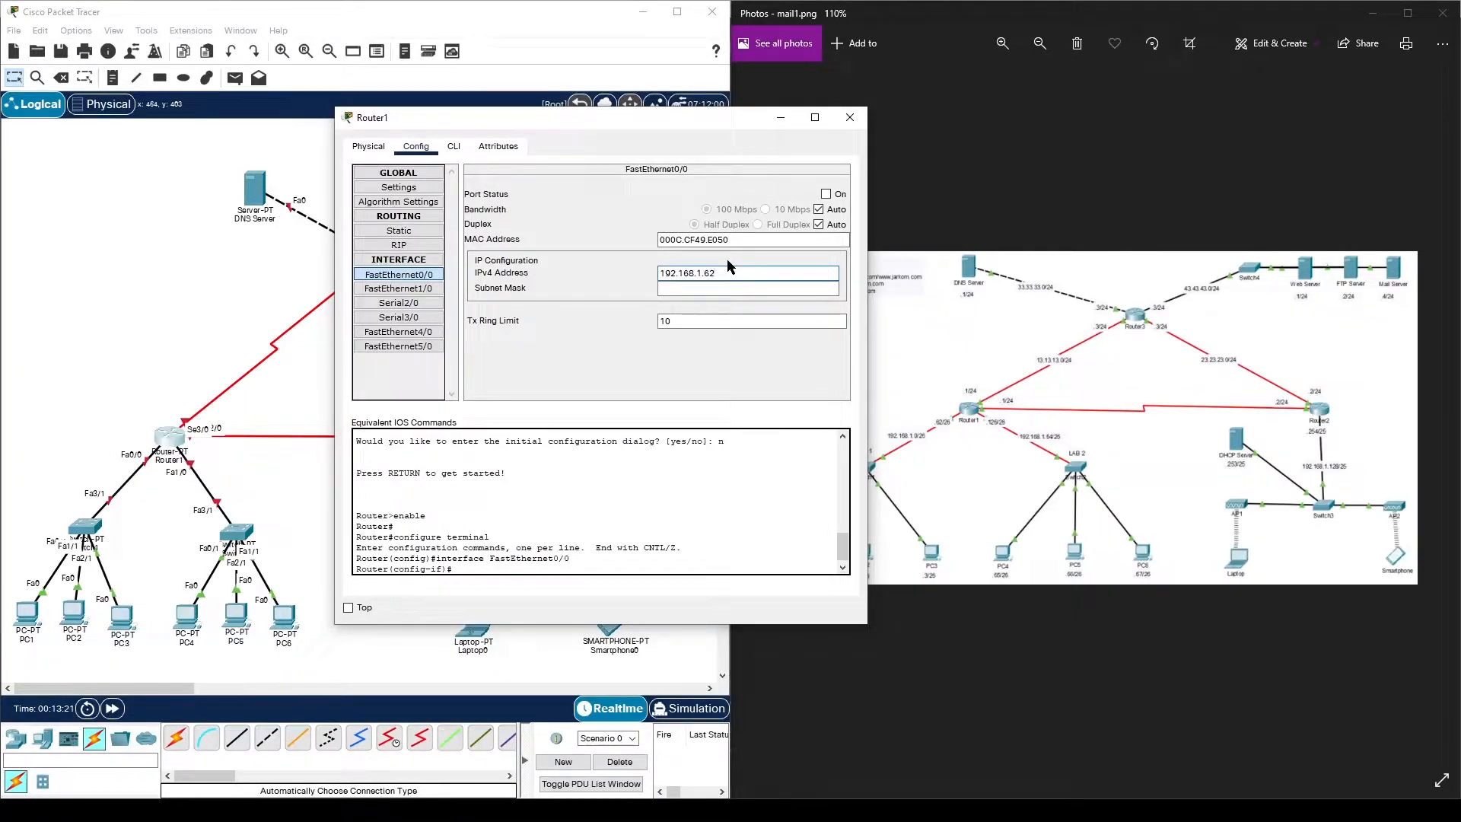
click(747, 287)
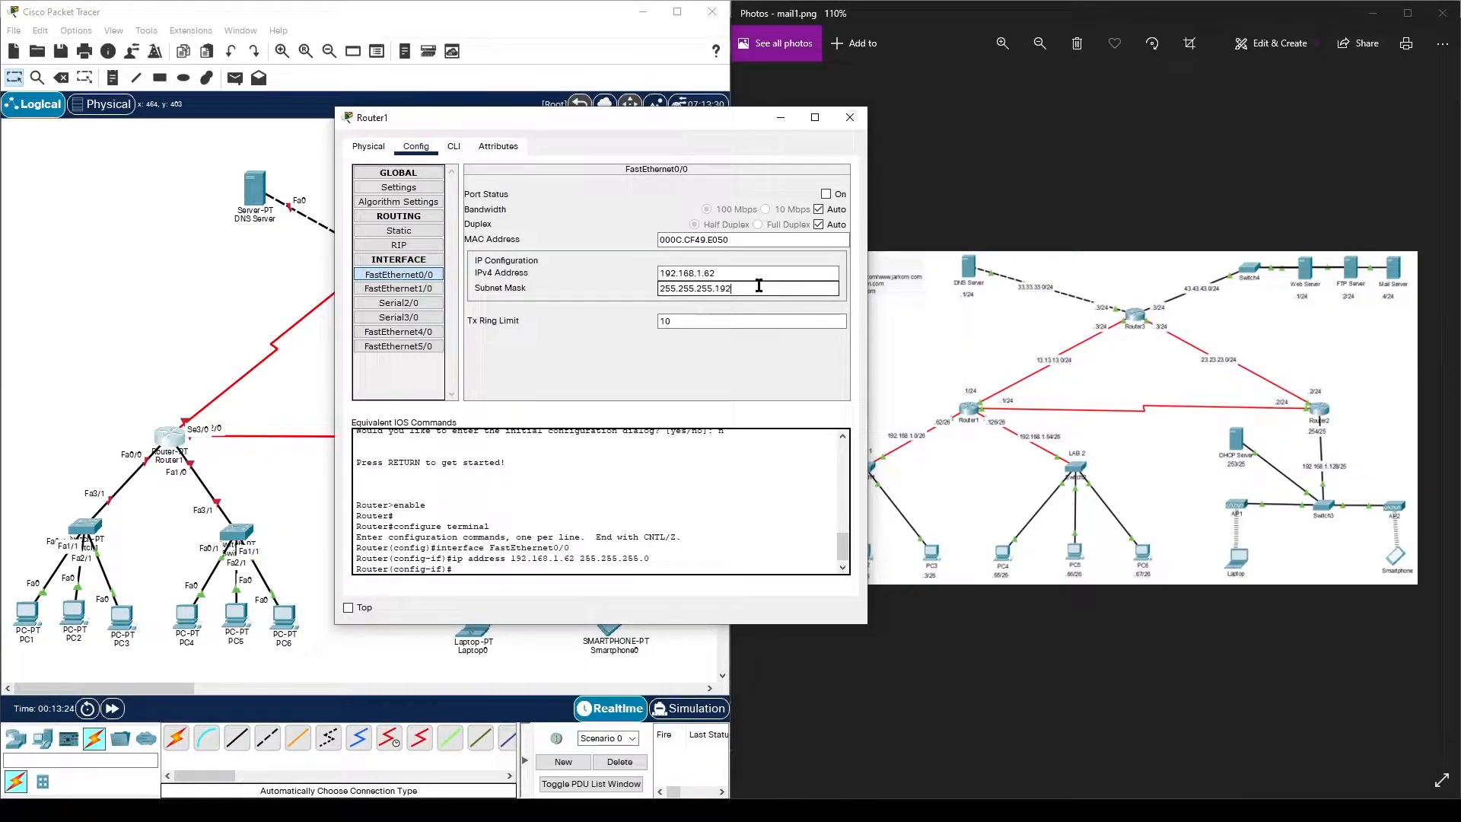
click(826, 194)
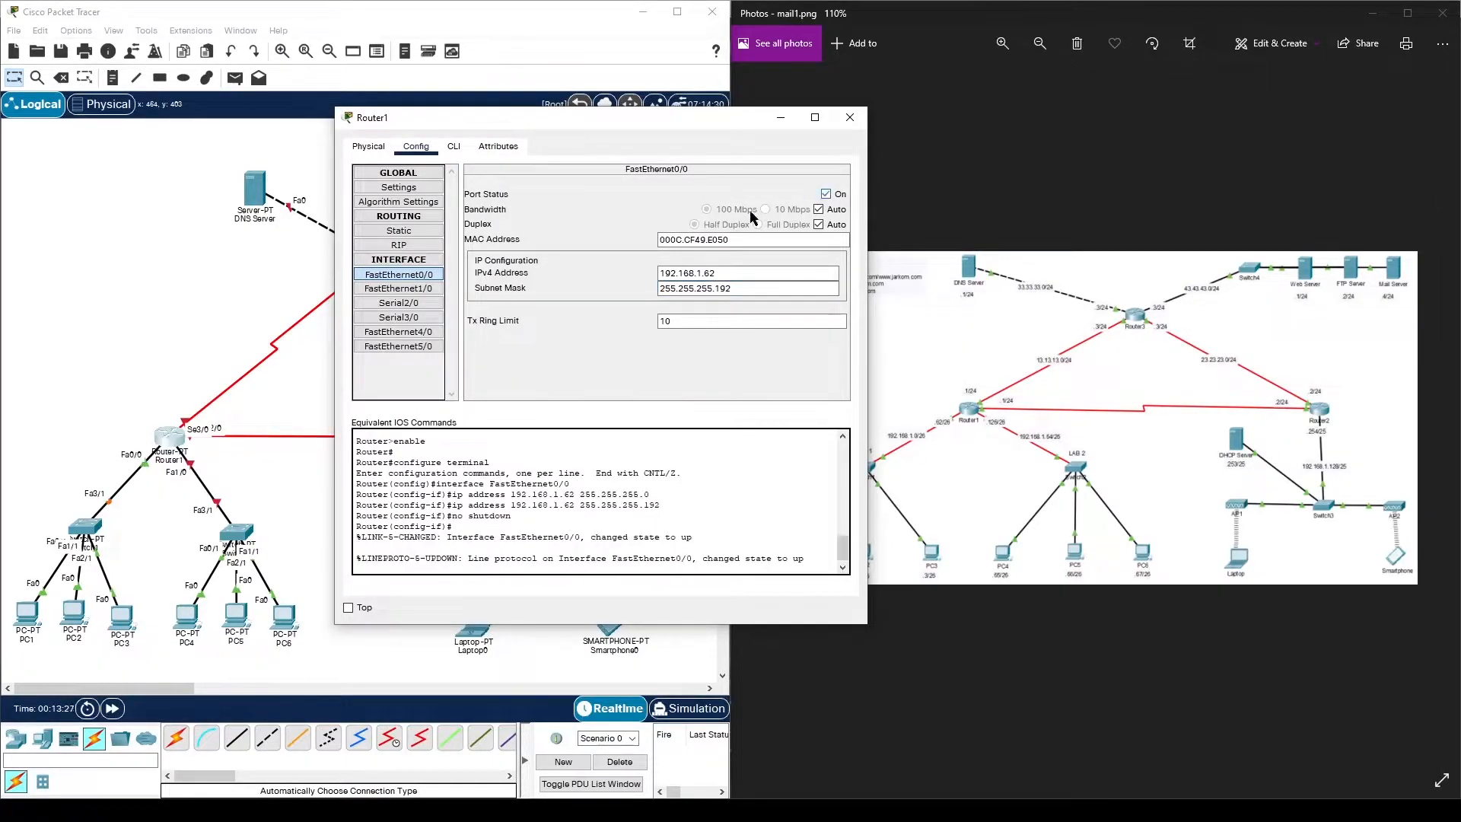
- Address Router1's FastEthernet1/0 as 192.168.1.126, mask 255.255.255.192, and turn the port on
click(430, 290)
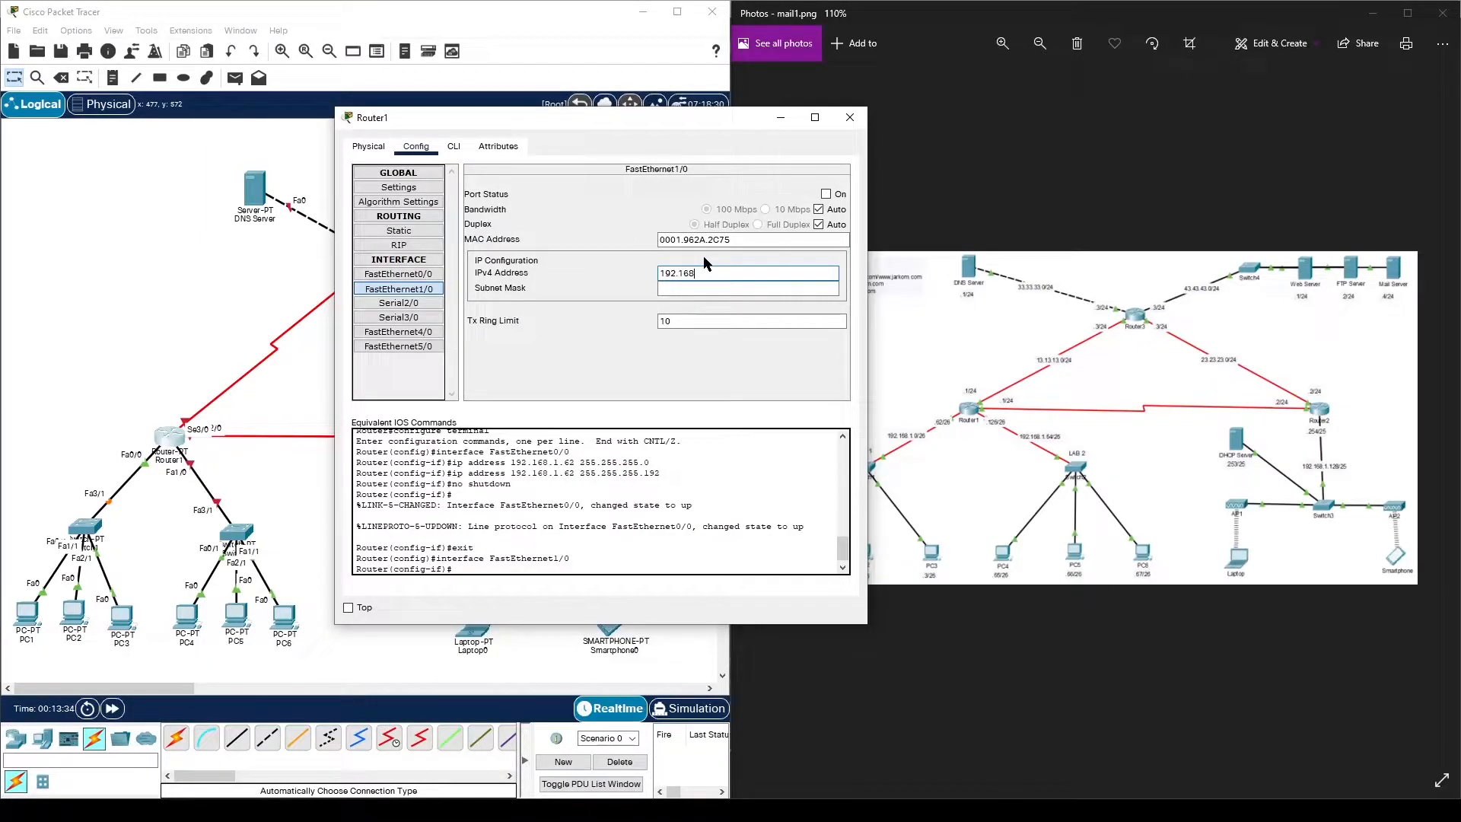
text(192.168.1.2)
key(BackSpace)
text(126)
click(750, 290)
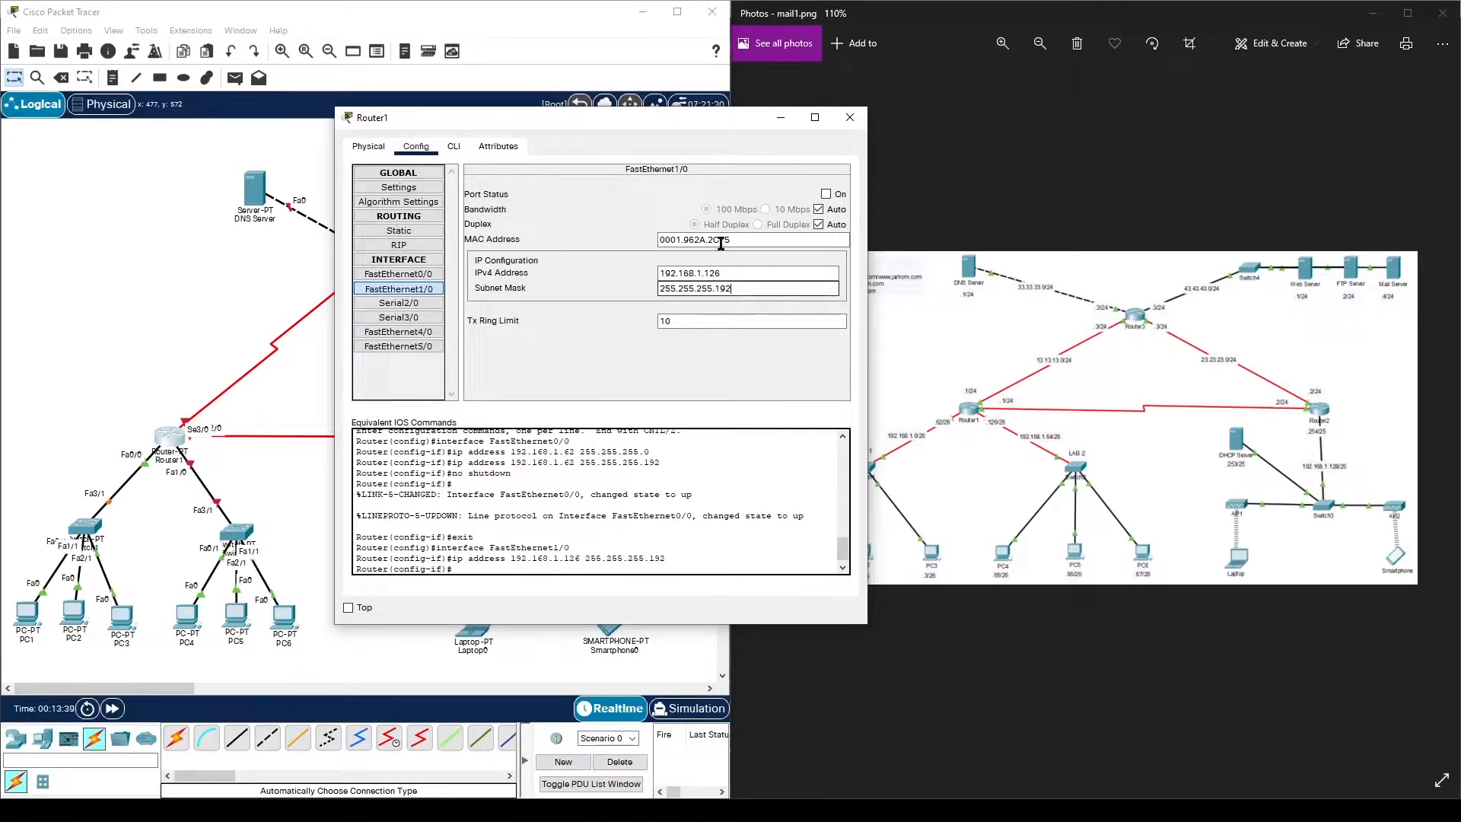
click(825, 194)
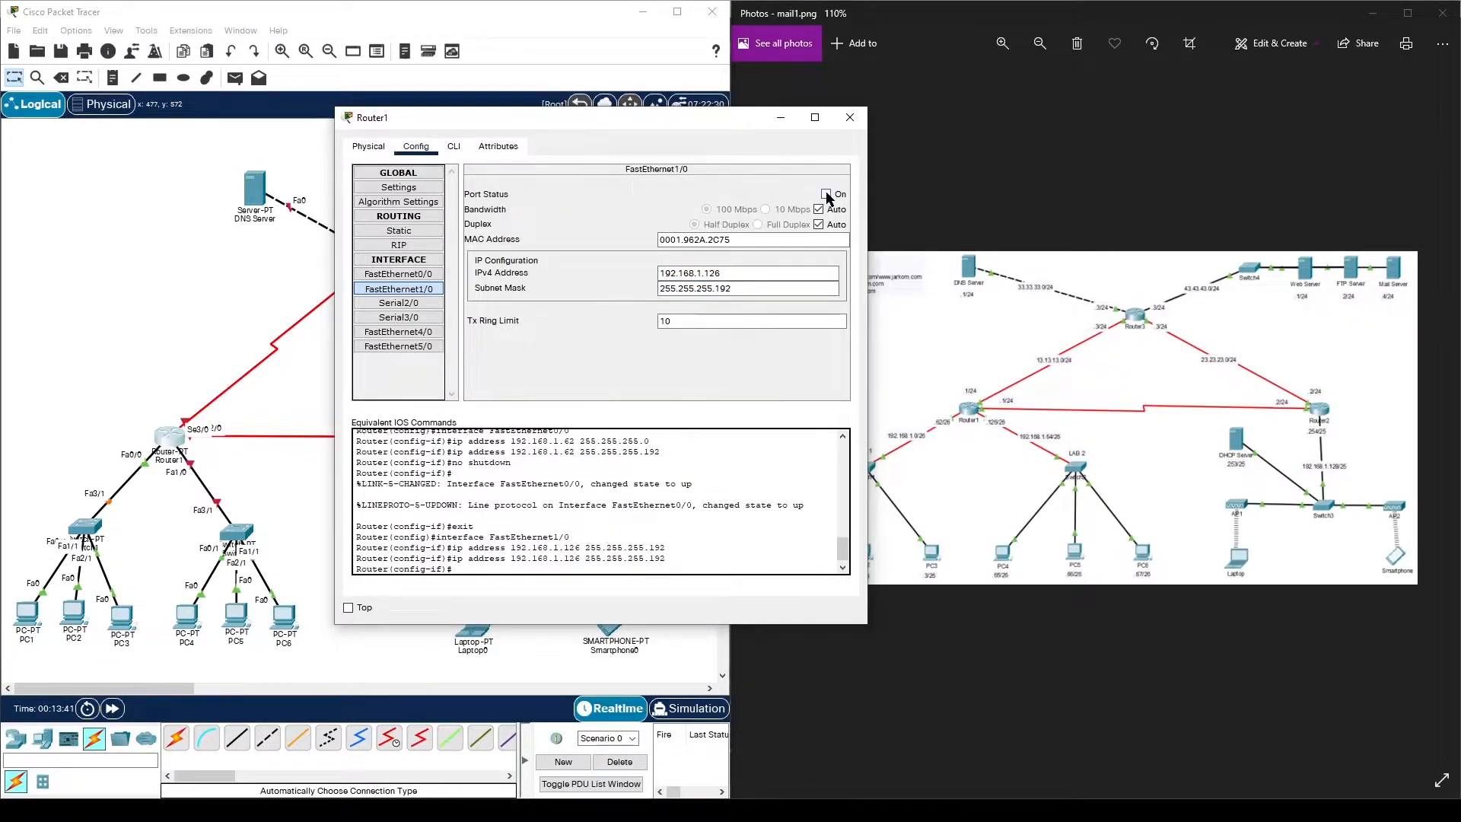
click(421, 304)
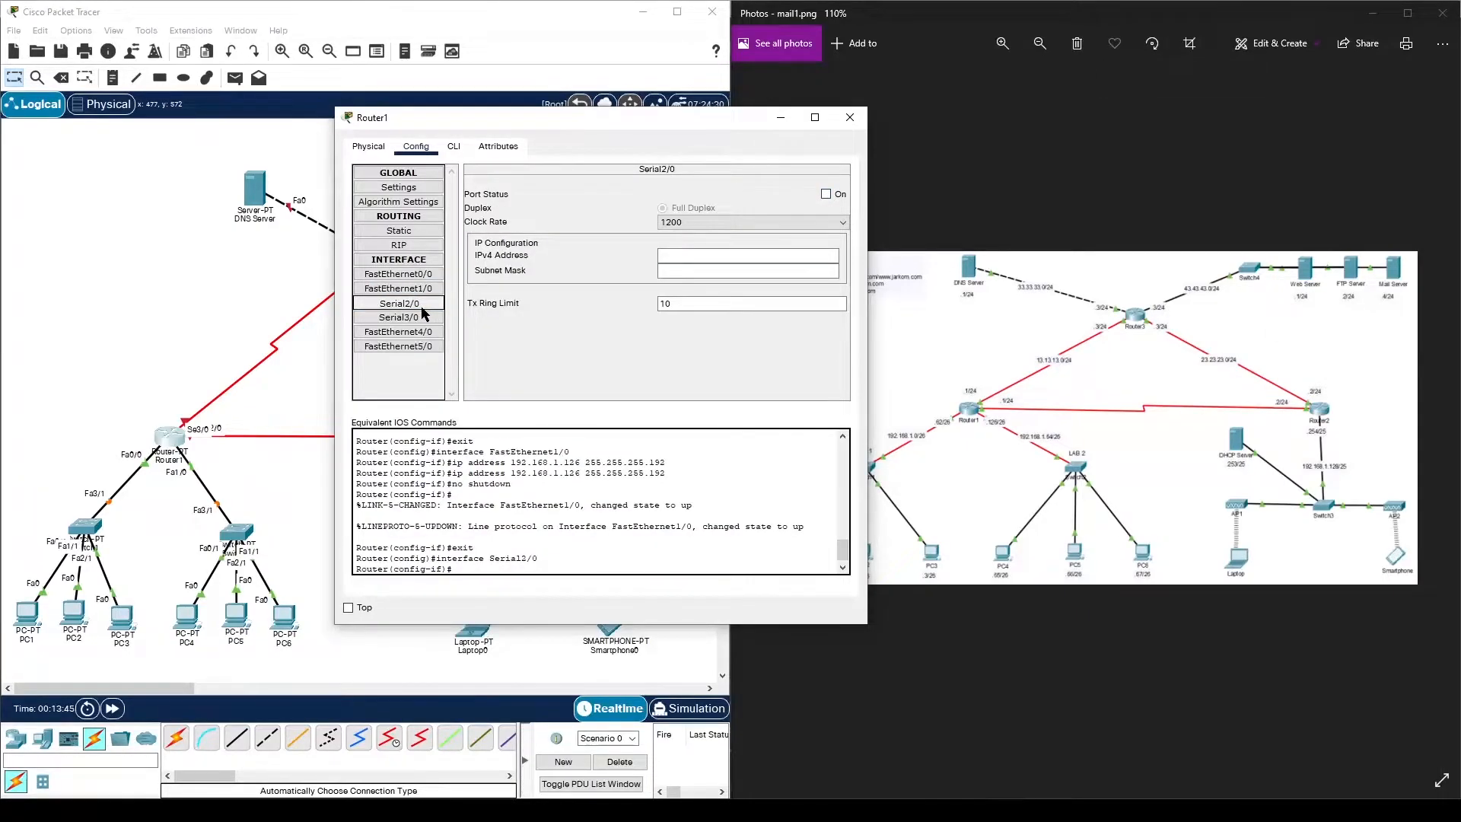
- Address Router1's Serial2/0 as 12.12.12.1, mask 255.255.255.0, and turn the port on
click(722, 256)
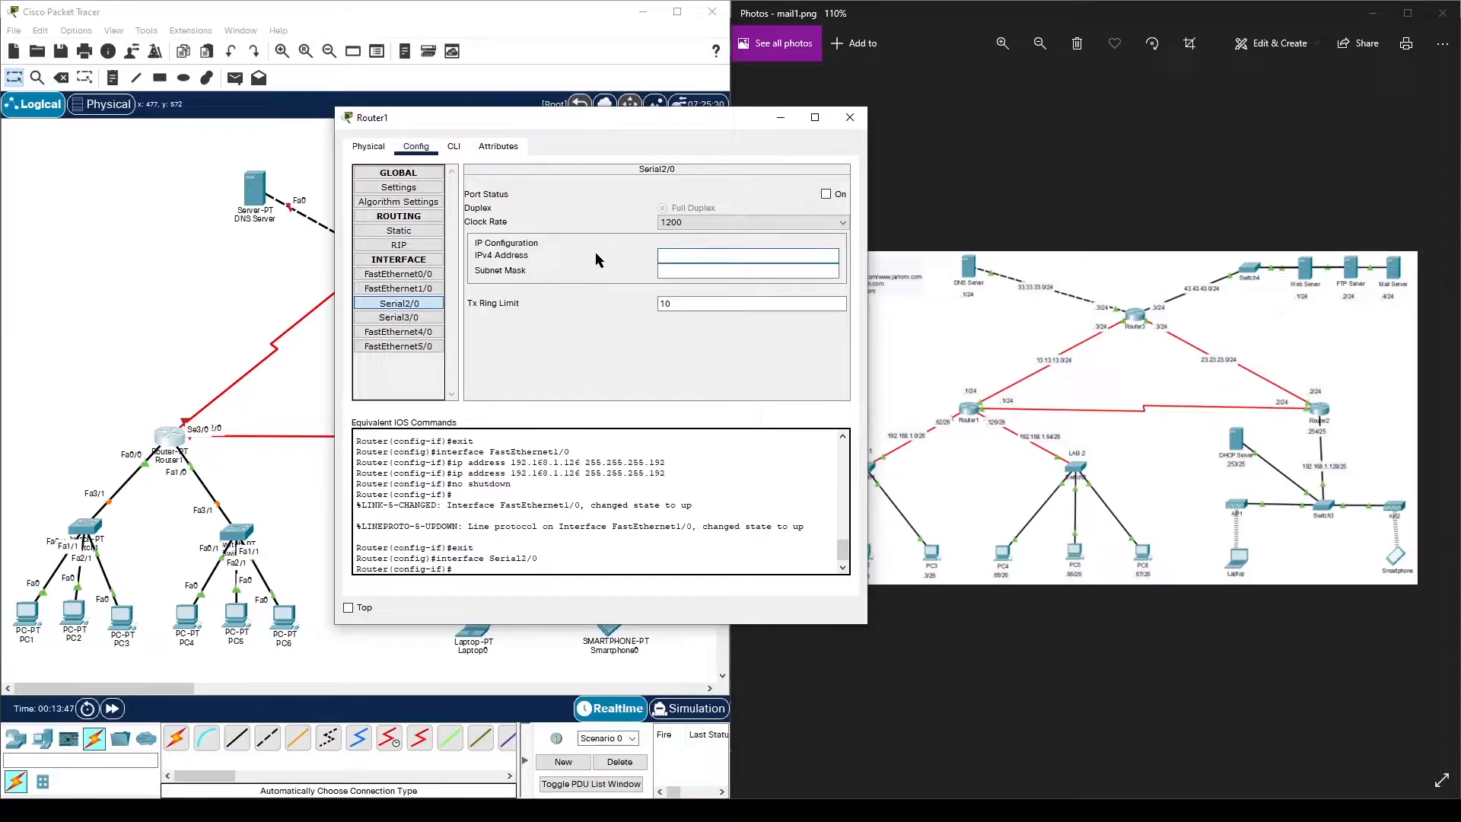
text(12.12.12.1)
click(757, 267)
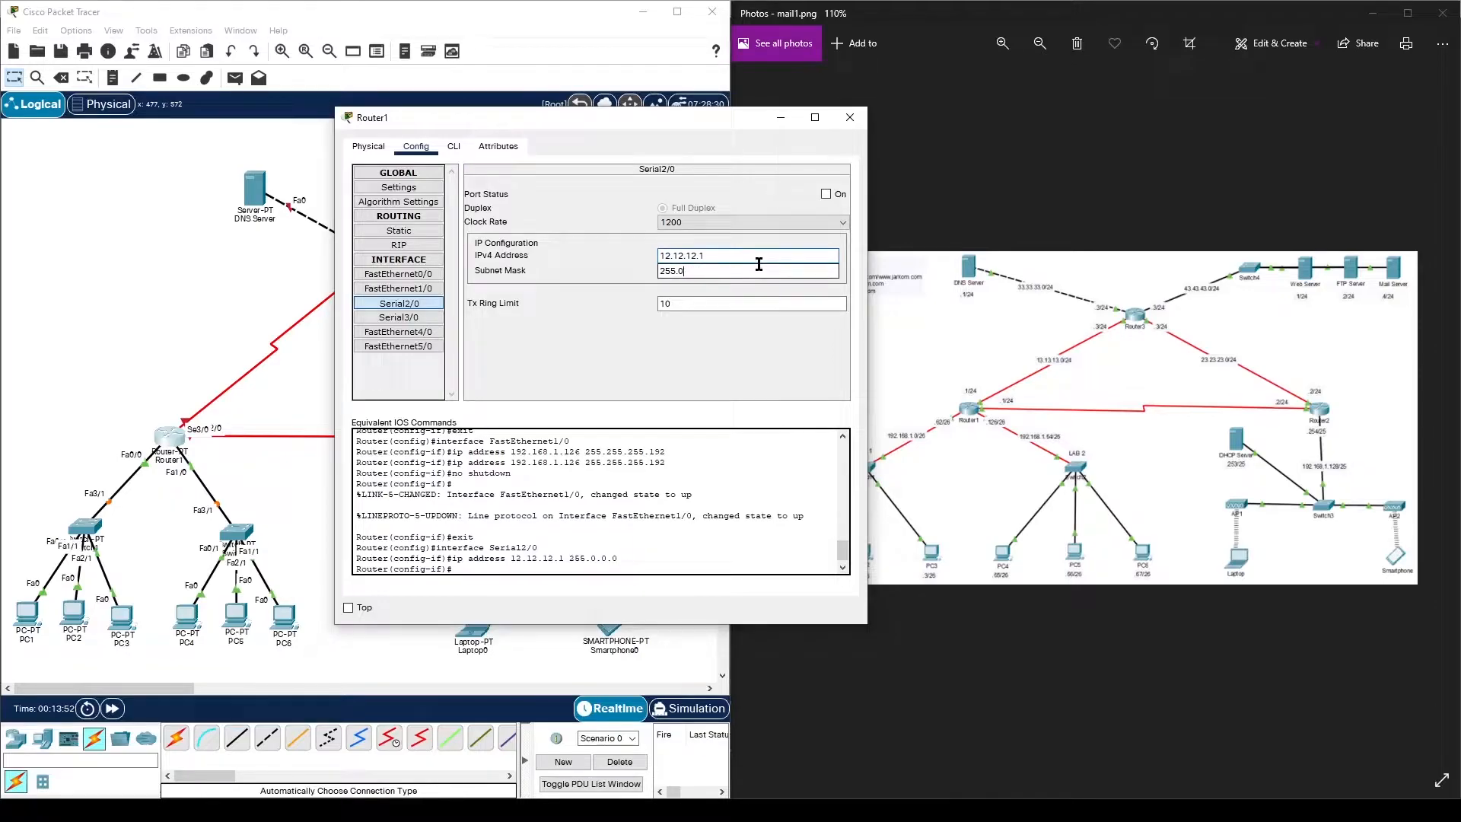
text(255.255.)
click(826, 194)
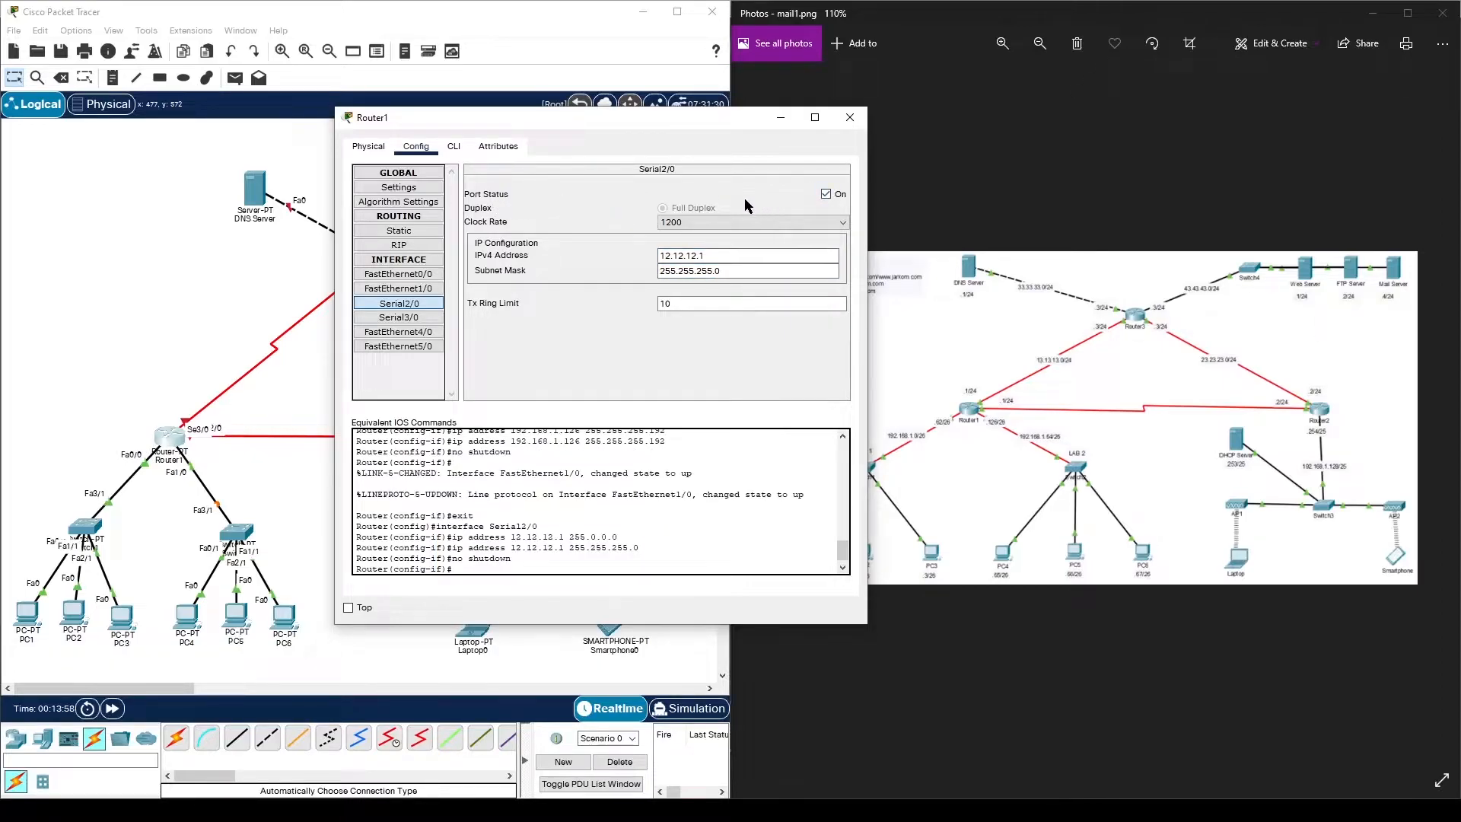
- Address Serial3/0 as 13.13.13.1, mask 255.255.255.0, turn it on, and close Router1
click(436, 320)
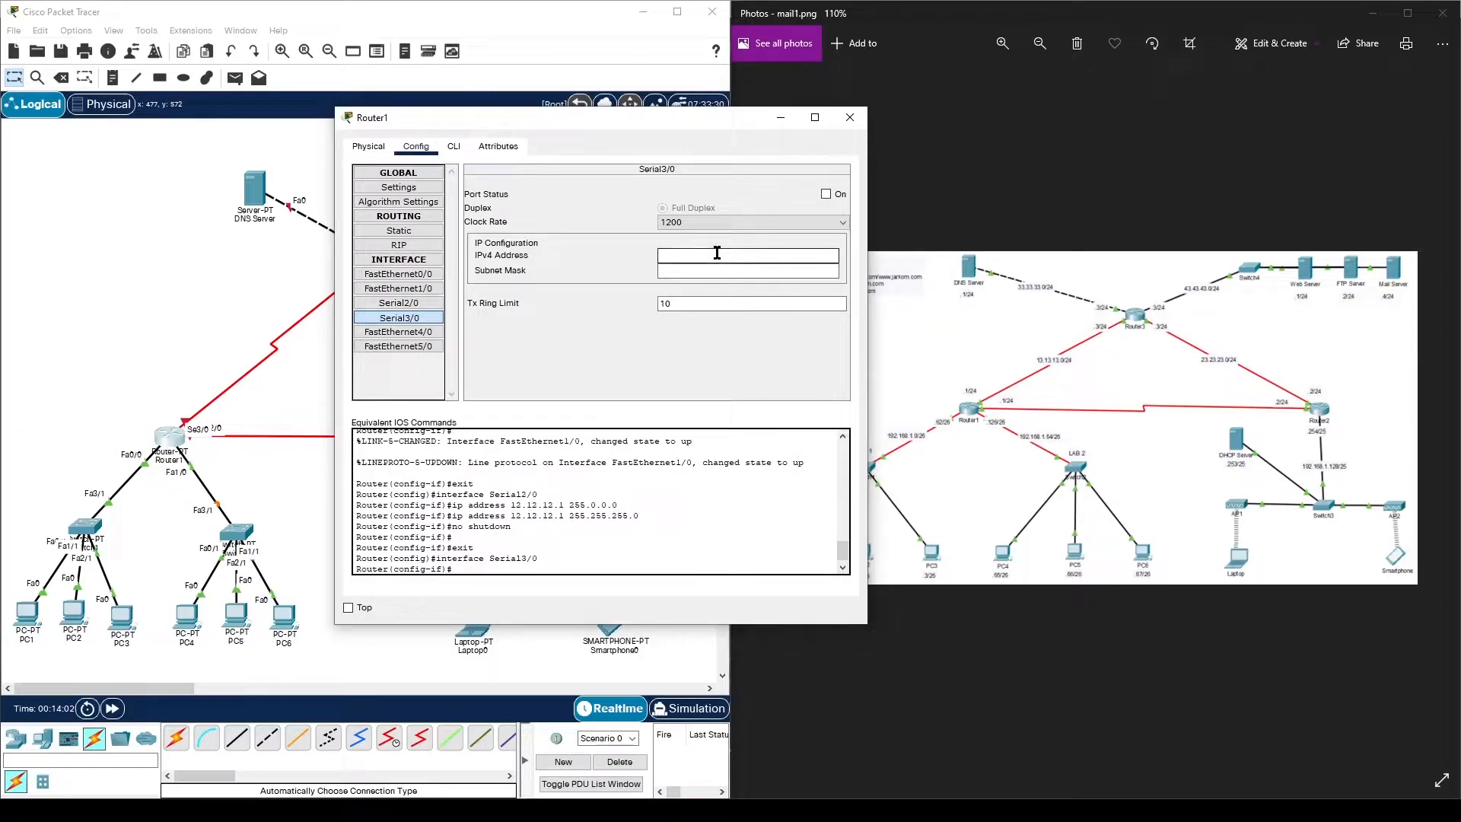
click(682, 255)
text(13.13.13.1)
click(763, 271)
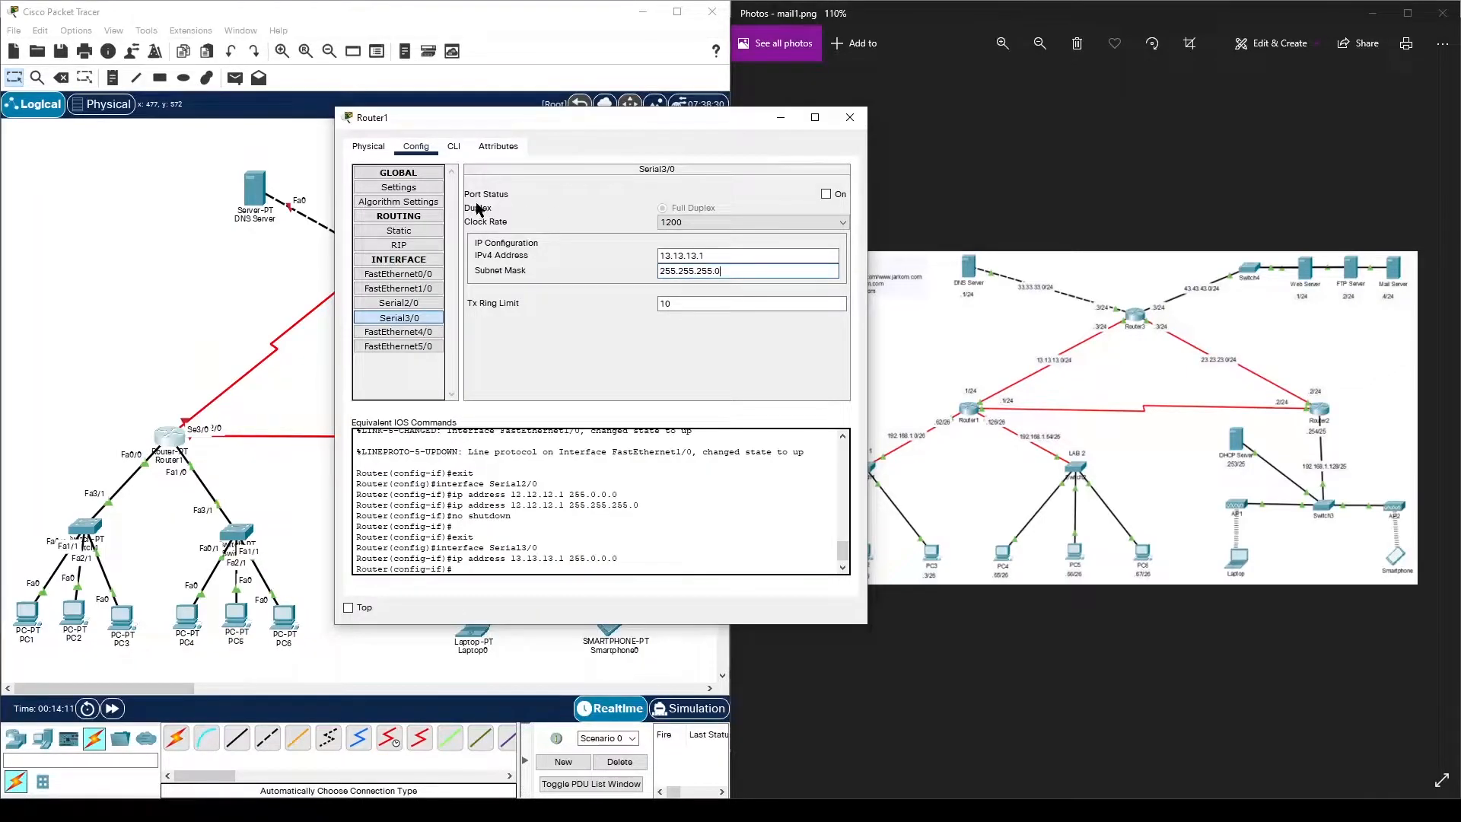
click(835, 195)
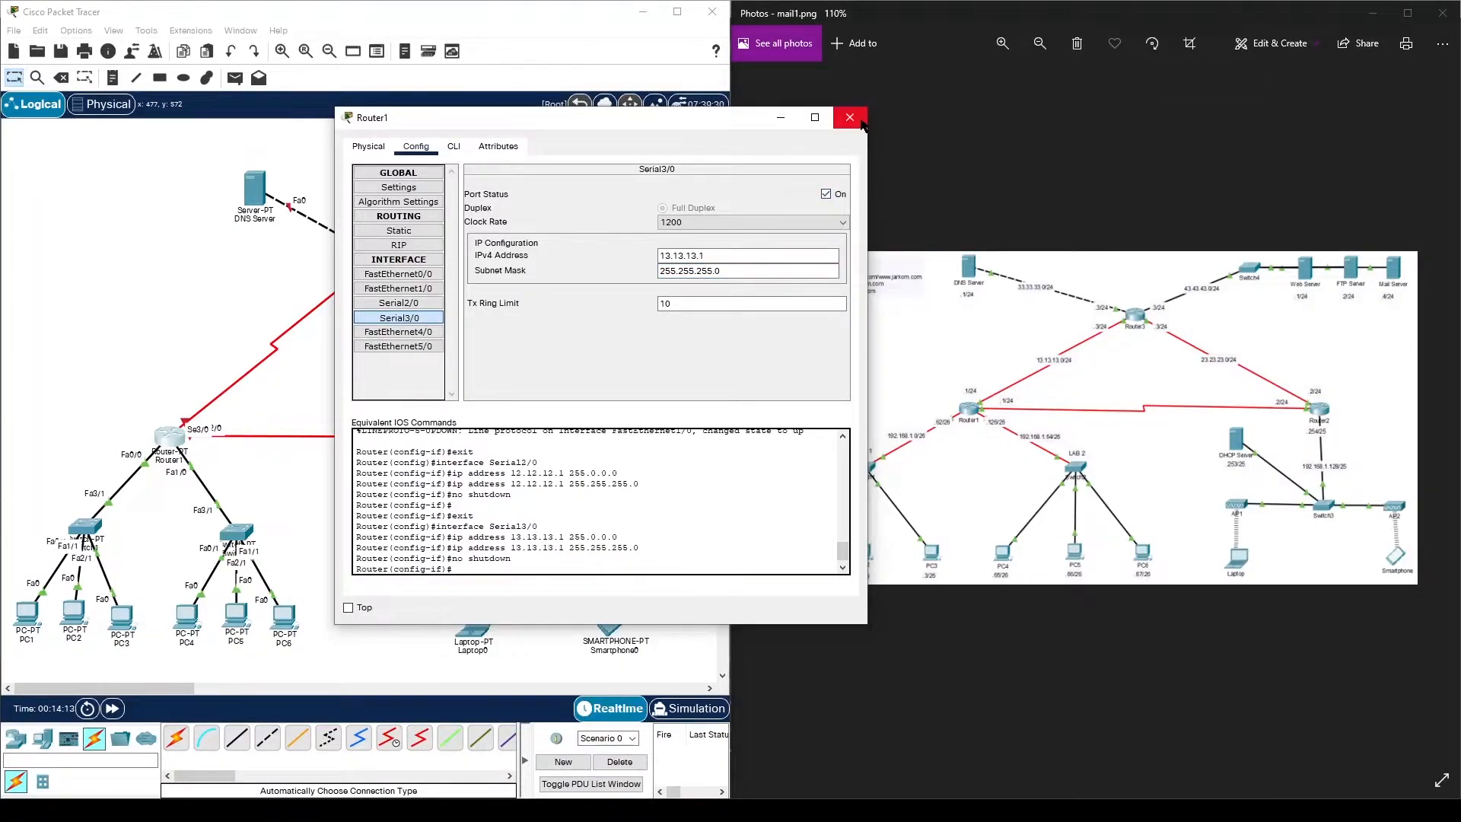
click(850, 117)
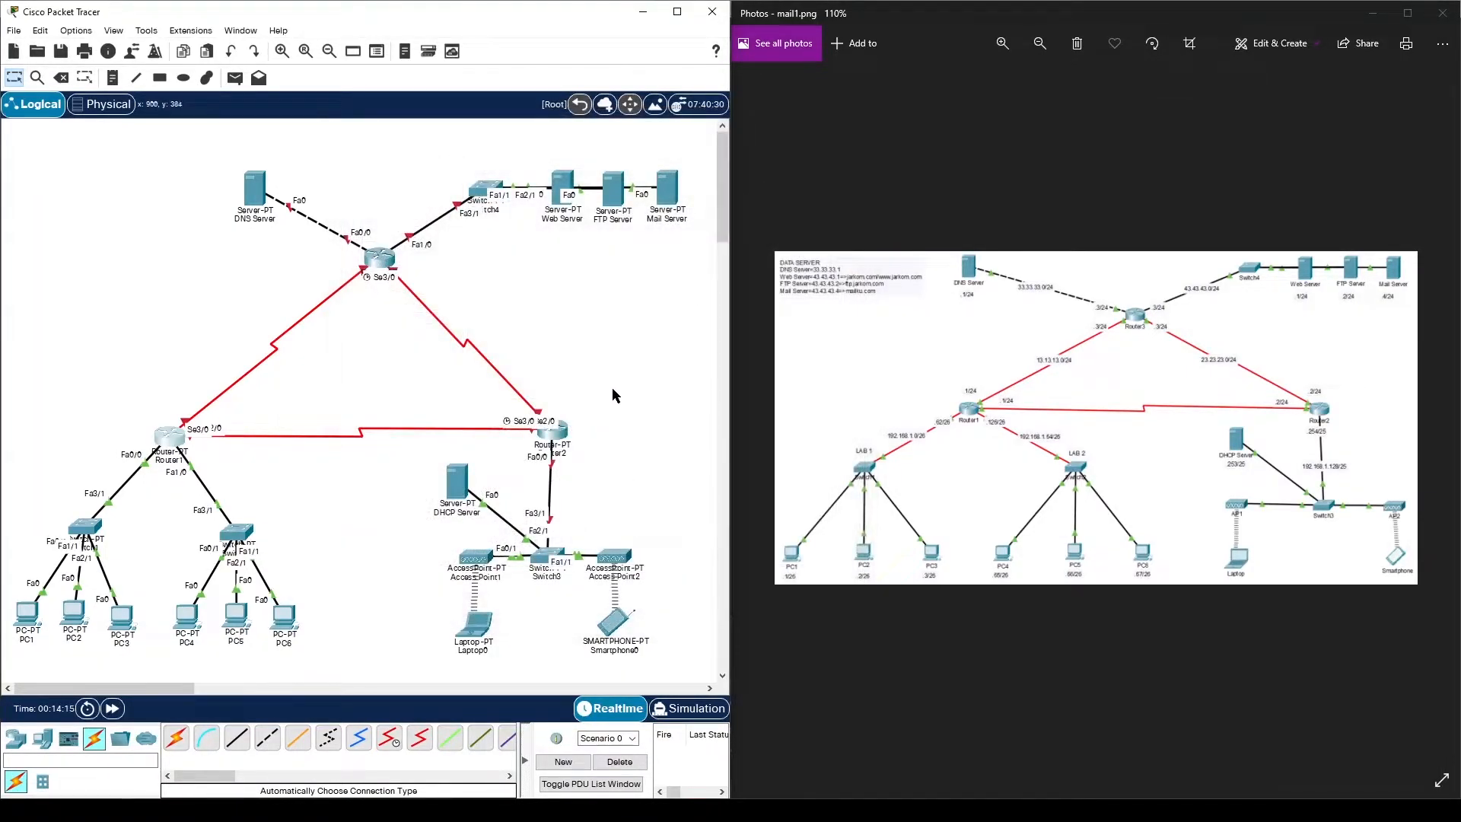
click(577, 422)
- Give Router2's FastEthernet0/0 192.168.1.254 with mask 255.255.255.128 and turn it on
click(545, 169)
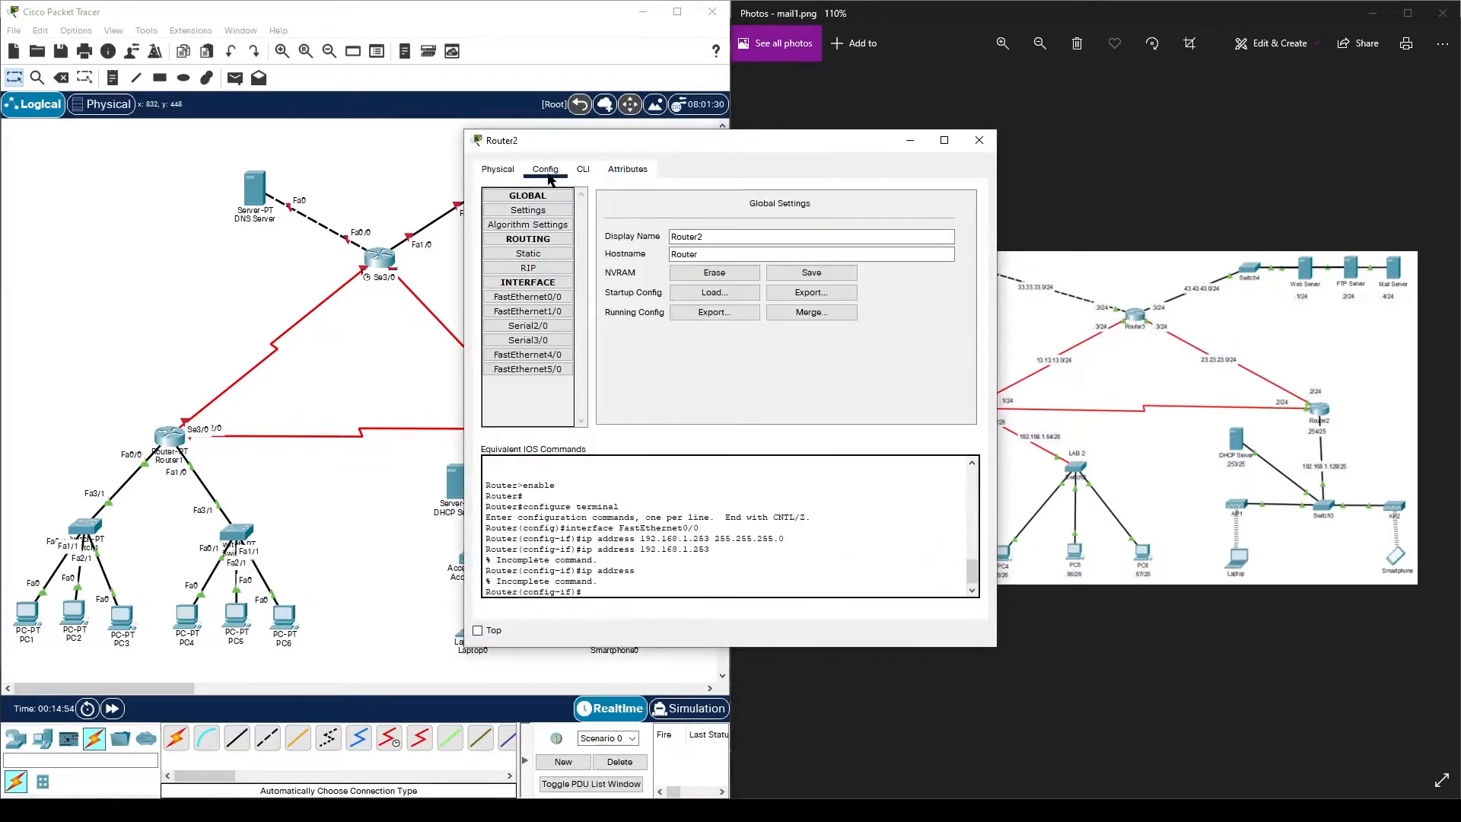
click(558, 297)
drag(684, 149, 1034, 149)
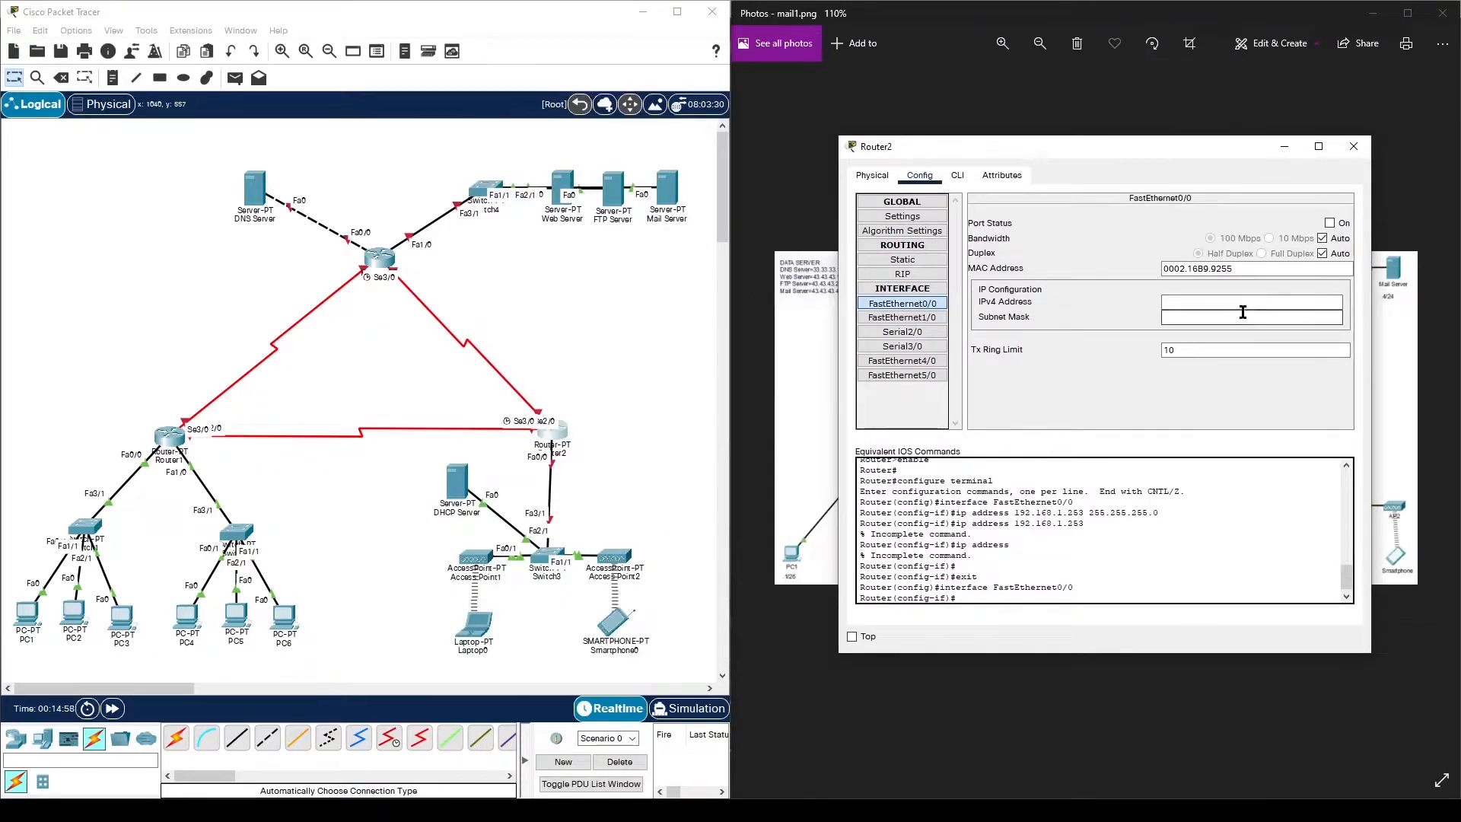
text(192.168.1.254)
click(1248, 316)
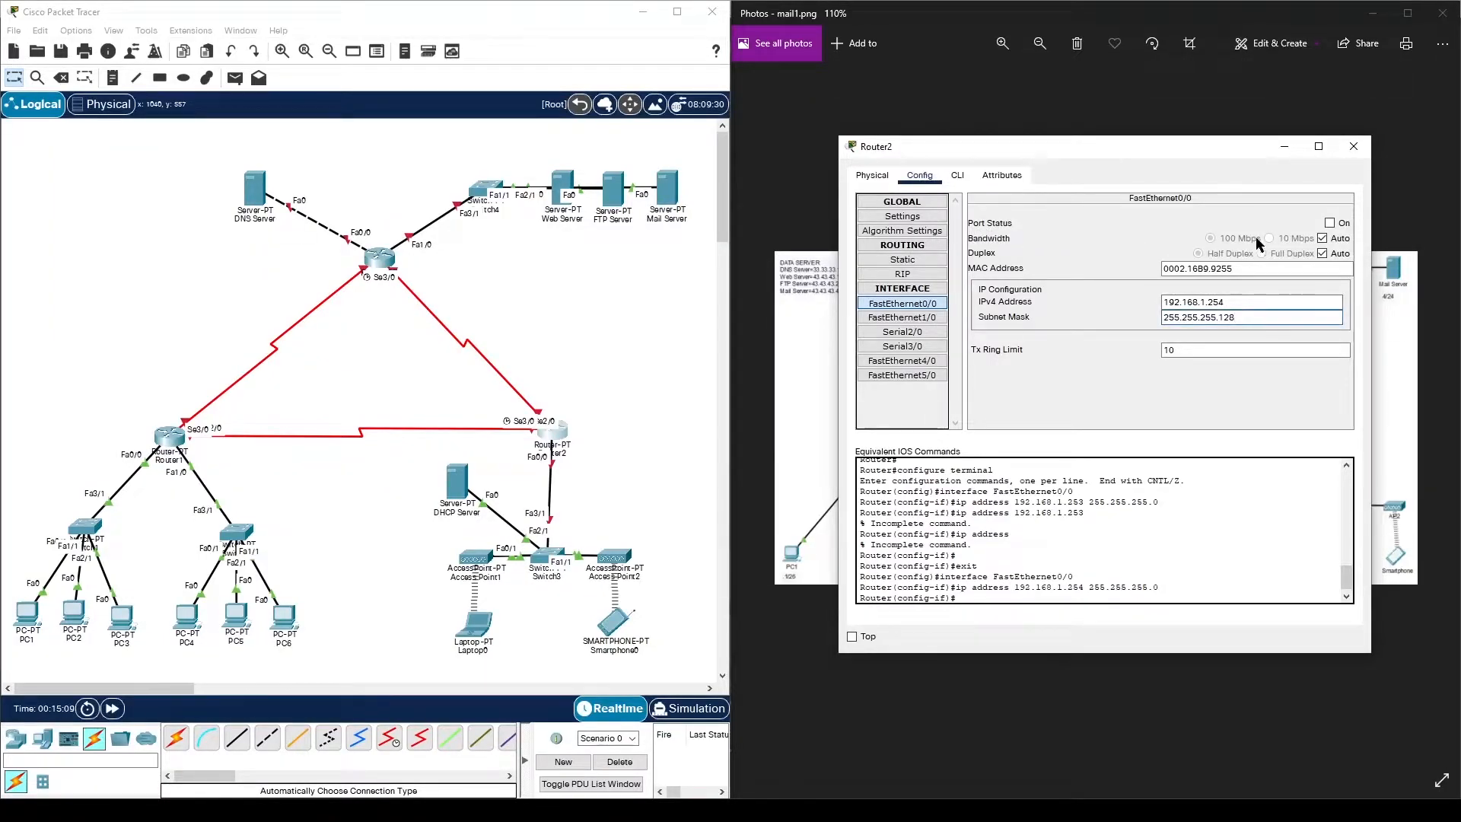
click(1329, 222)
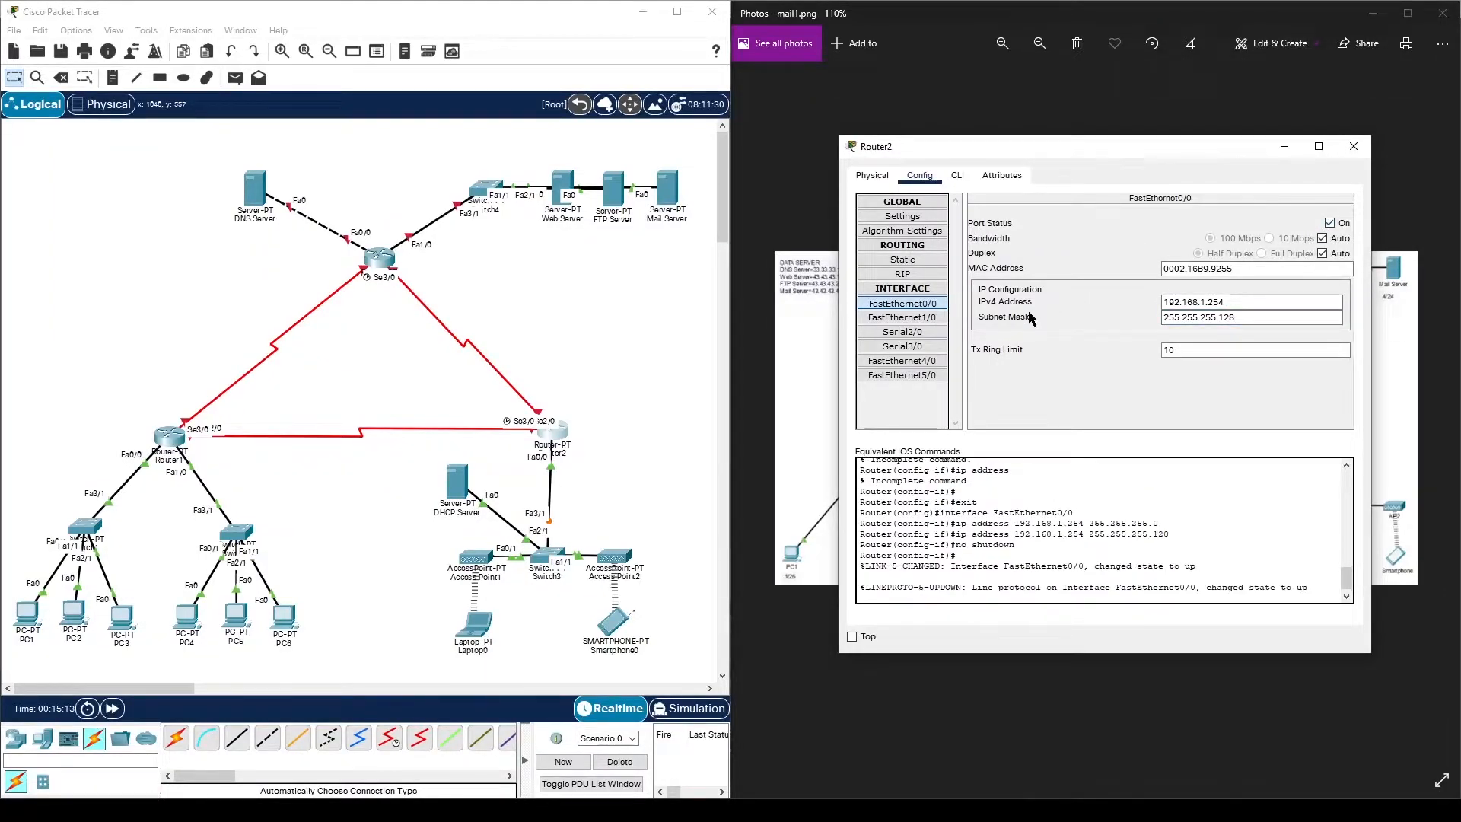
- Address Router2's Serial2/0 as 12.12.12.2/255.255.255.0 and enable the port
click(942, 335)
click(1180, 284)
text(1)
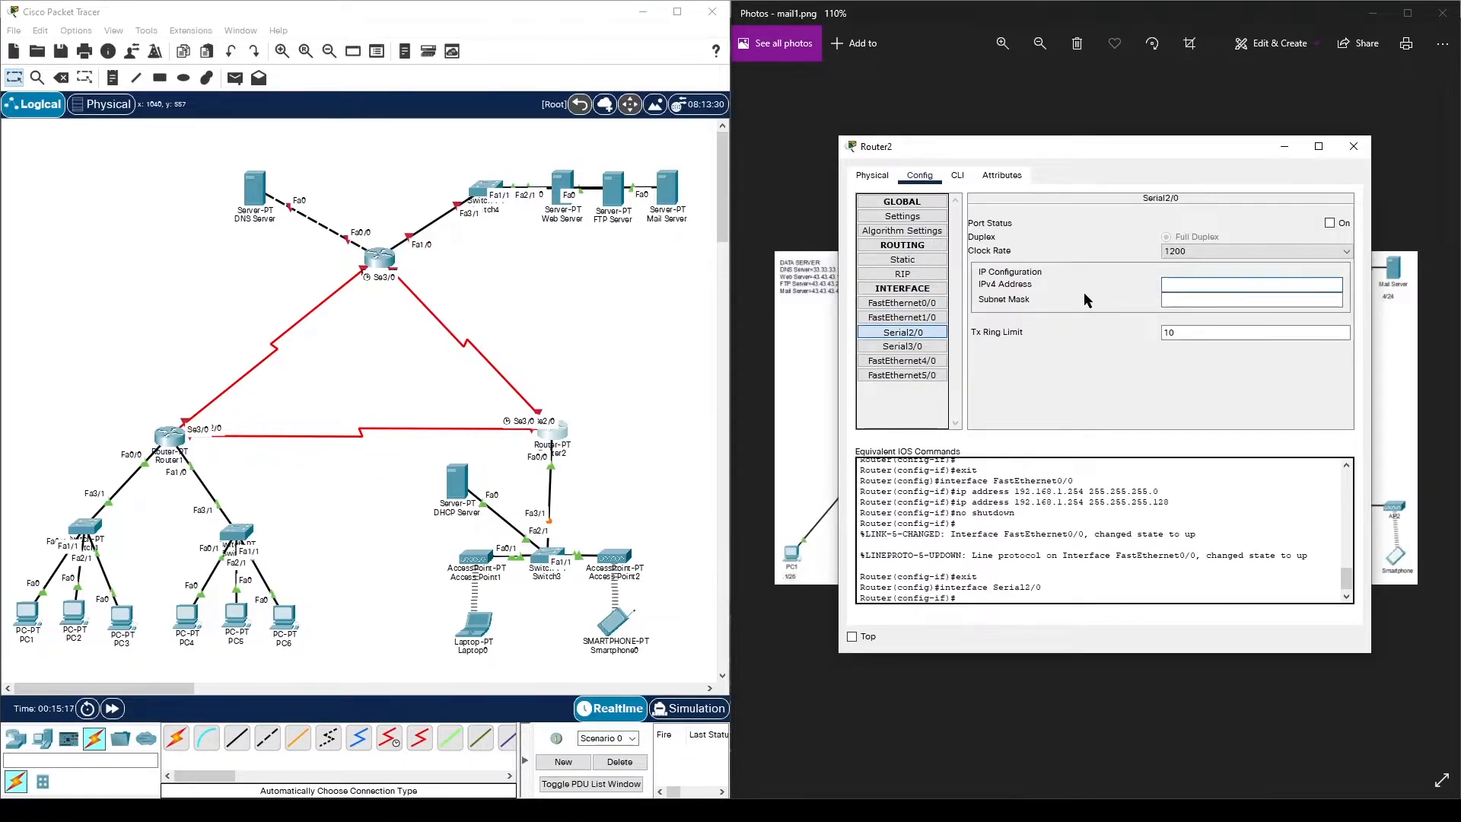
text(2.12.12.2)
click(1239, 297)
key(BackSpace)
key(BackSpace)
key(BackSpace)
key(BackSpace)
key(BackSpace)
text(255.255)
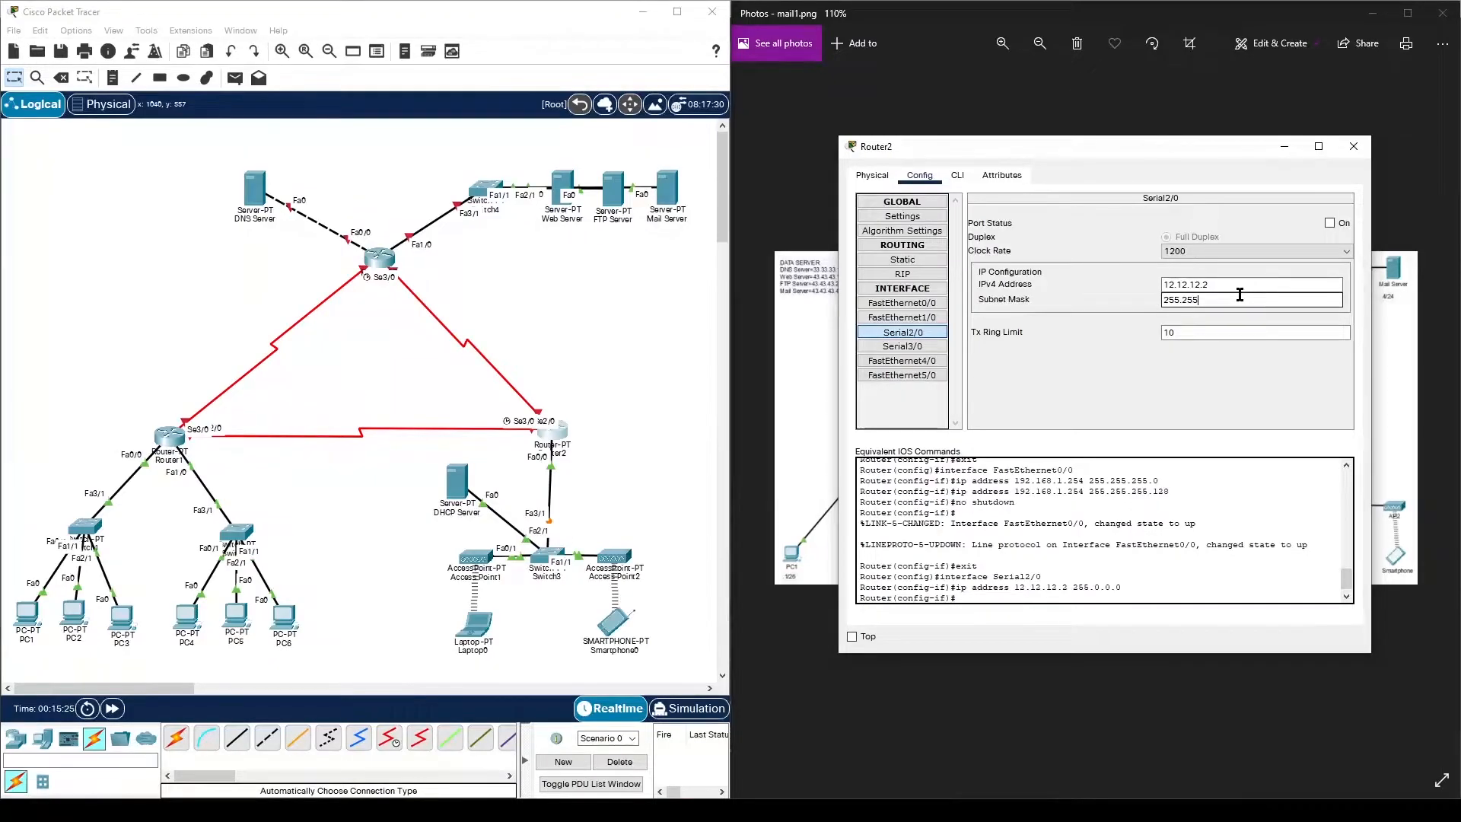
text(.0)
click(1329, 223)
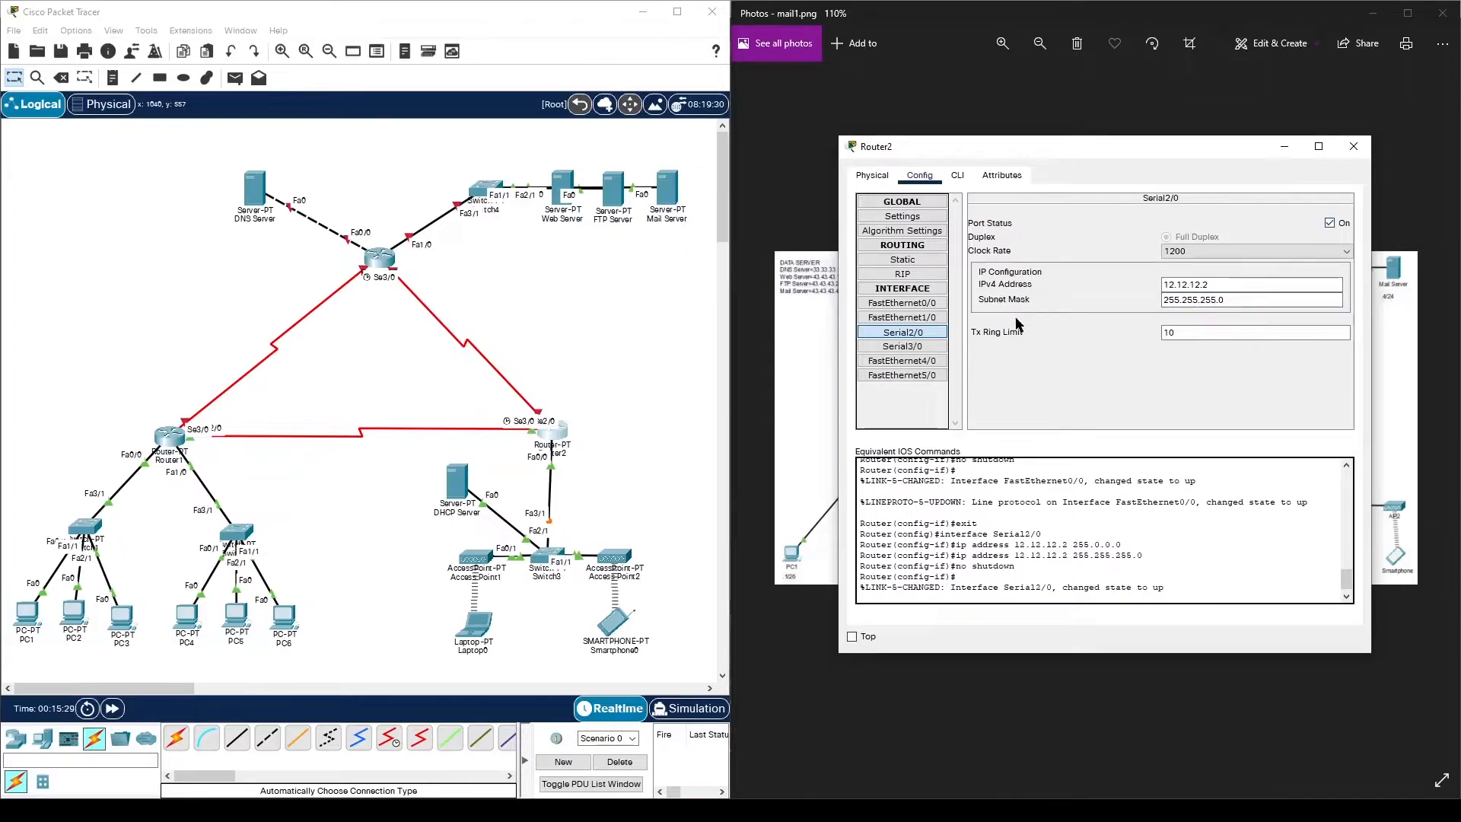
- Set Serial3/0 to 23.23.23.2/255.255.255.0, enable it, and close Router2's window
click(920, 347)
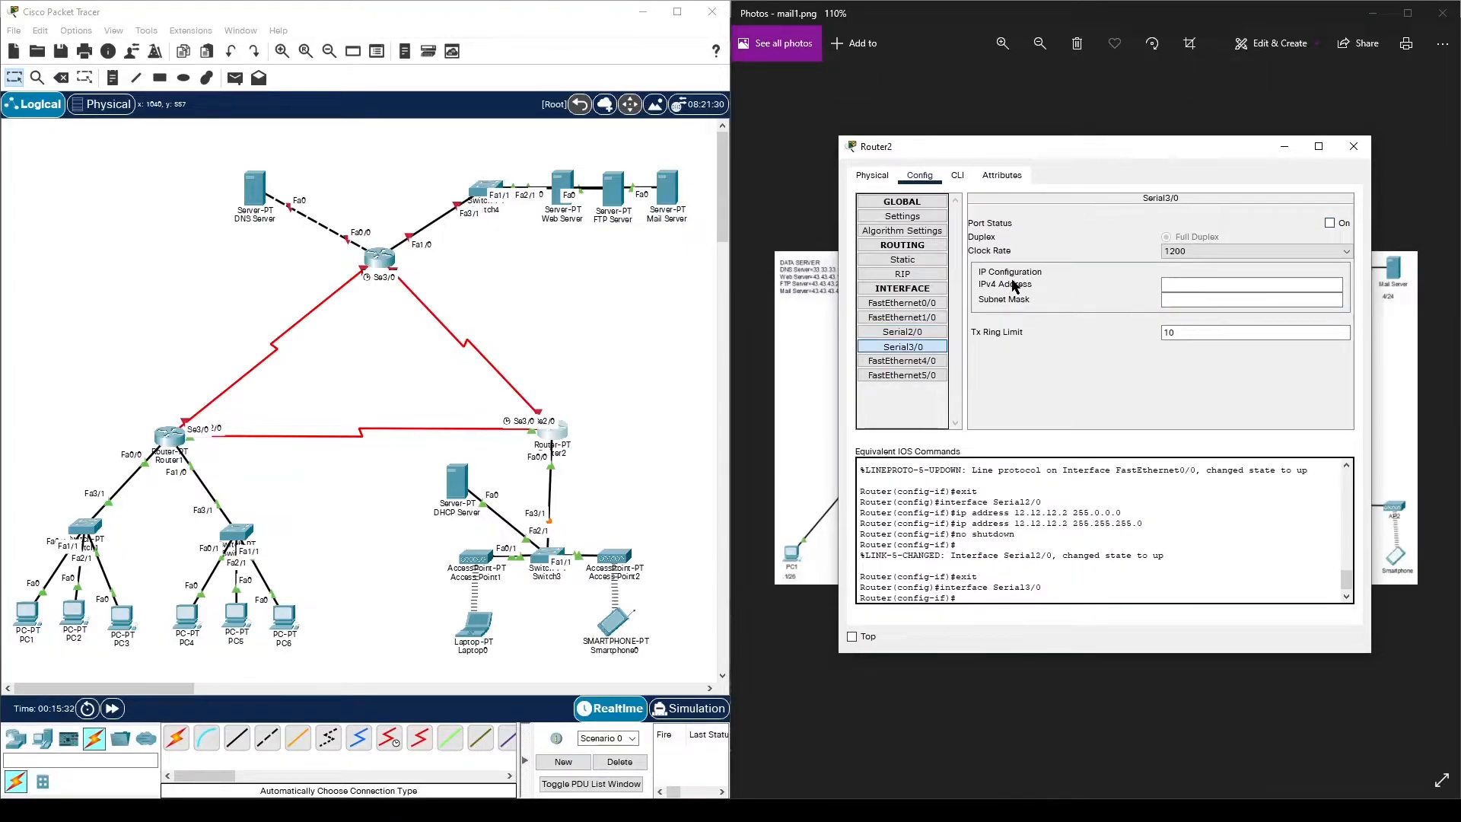
click(1186, 280)
text(23.23.23.2)
click(1238, 300)
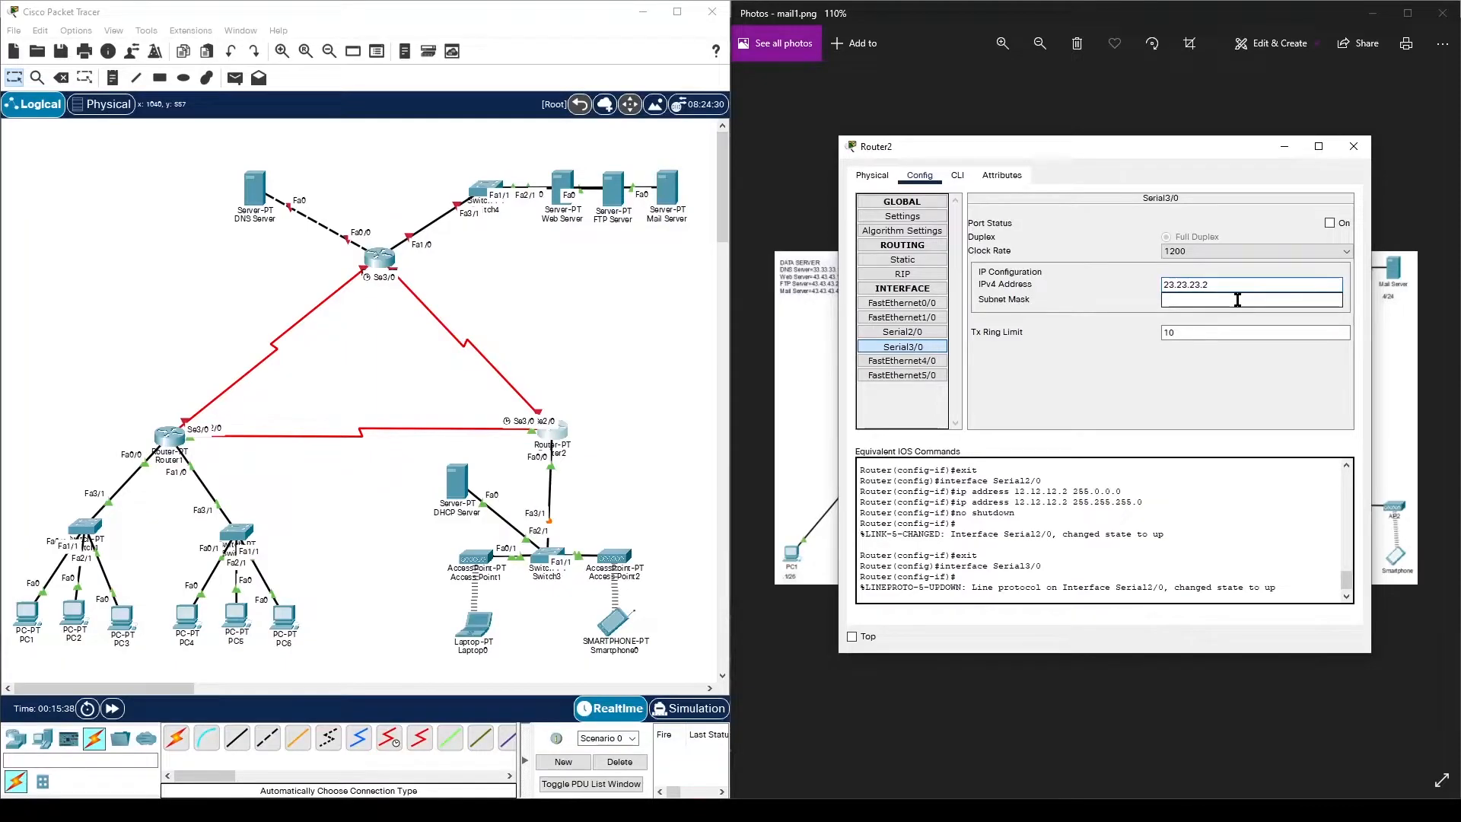
text(255.255.255.0)
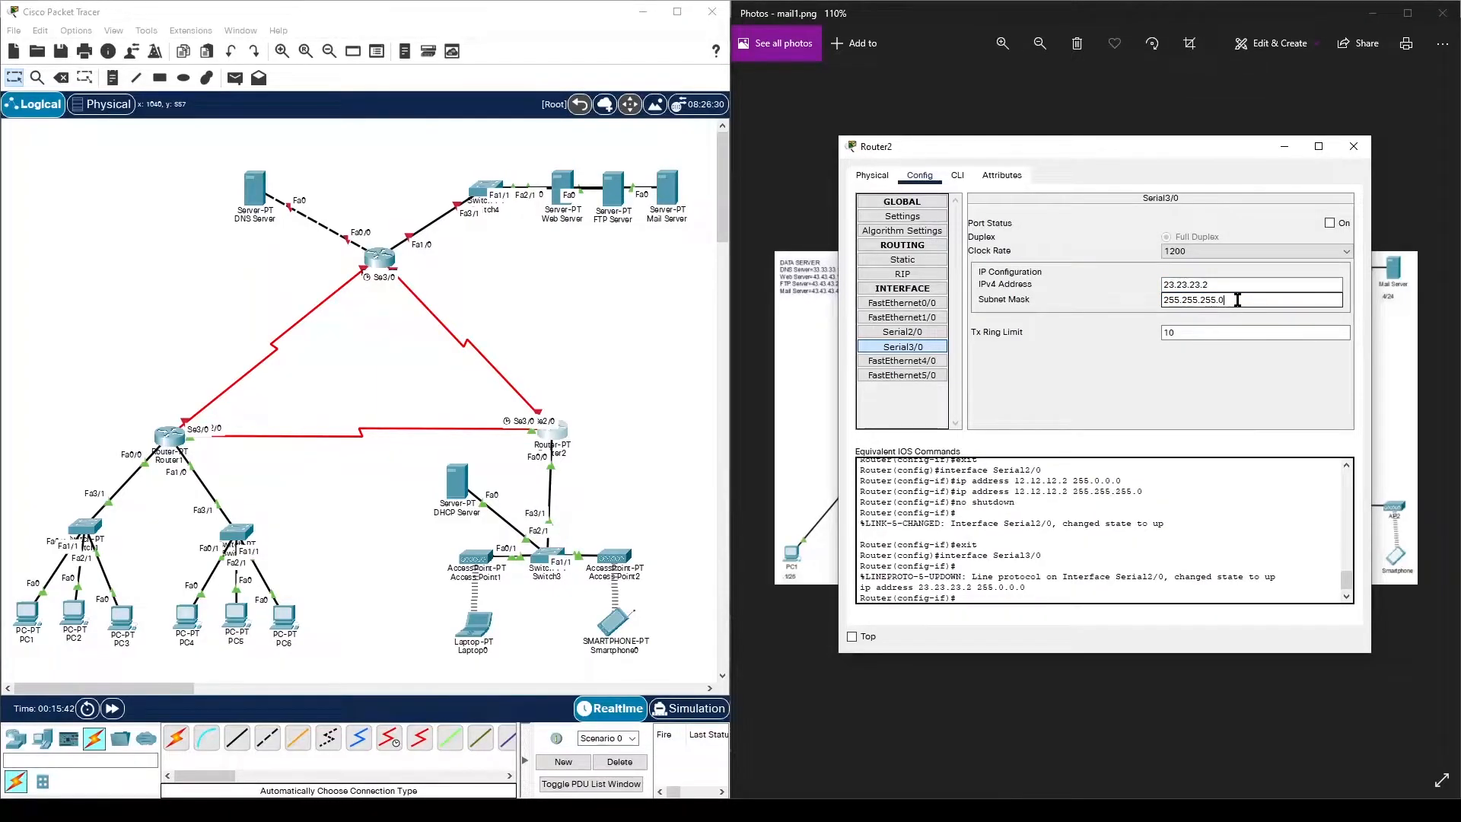
click(1329, 223)
click(1353, 146)
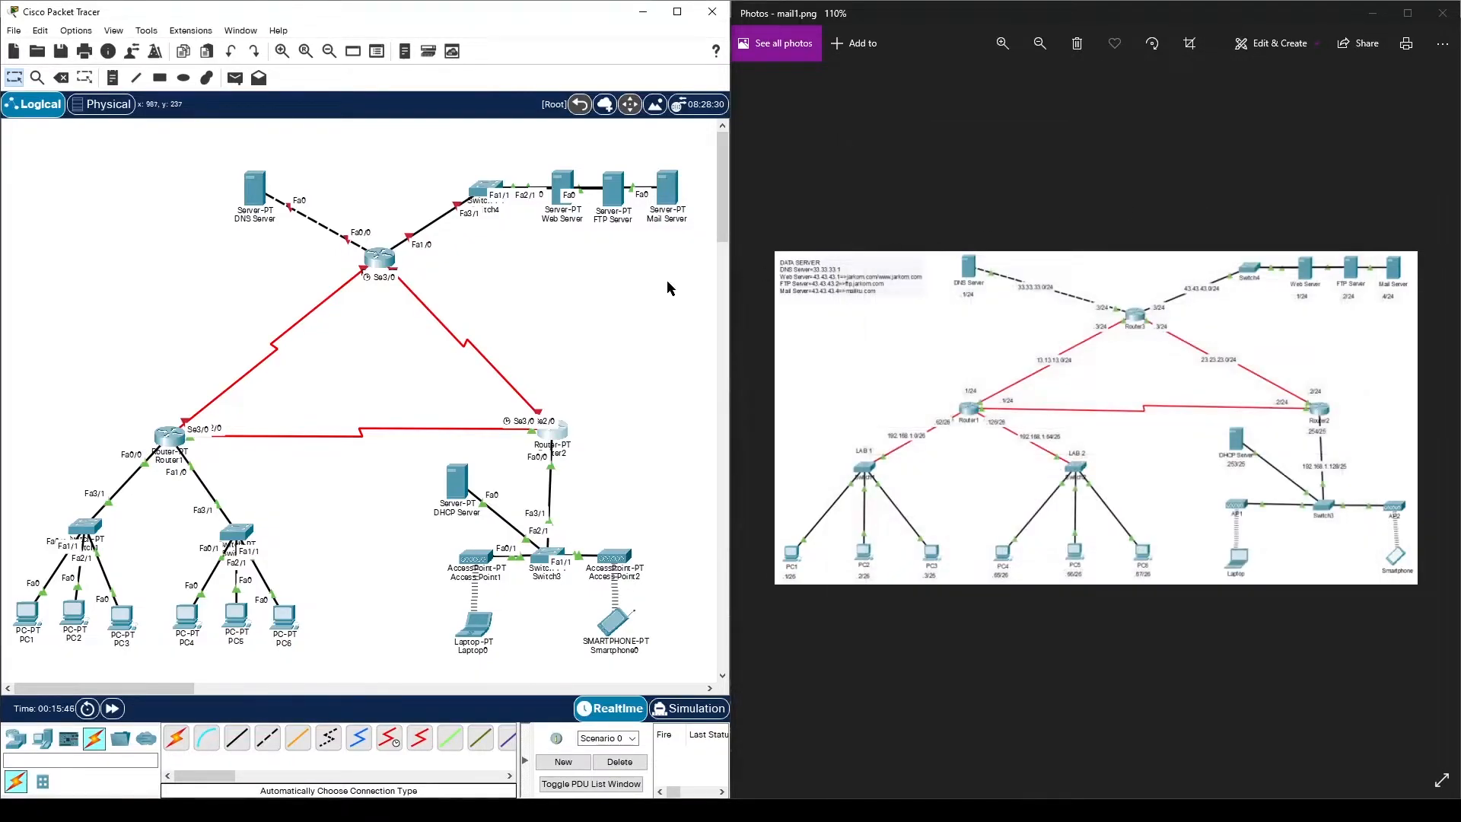
- In Router3's Config, give FastEthernet0/0 33.33.33.3 with mask 255.255.255.0
click(379, 259)
drag(694, 144, 1024, 137)
click(479, 170)
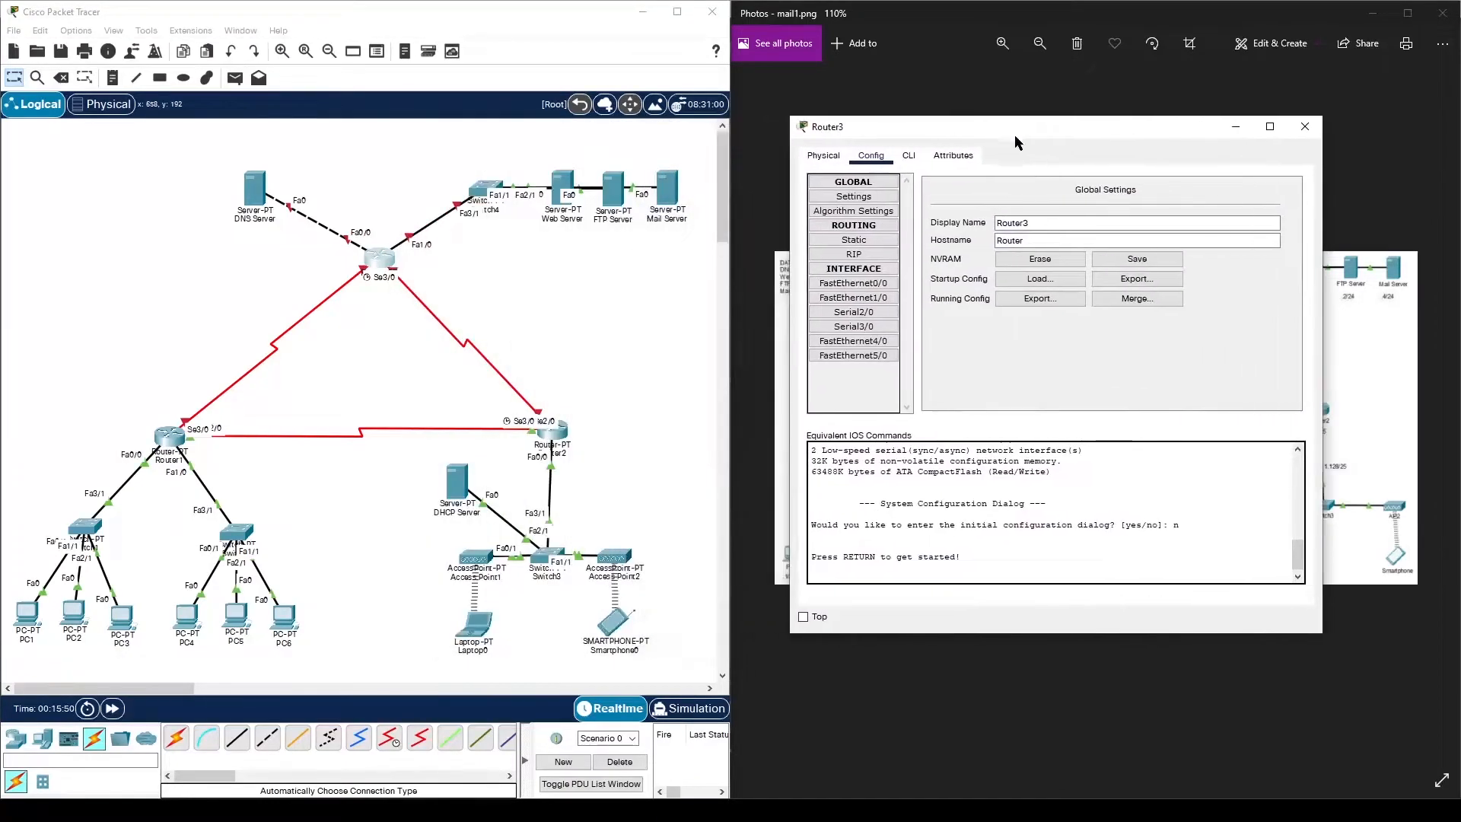
click(866, 286)
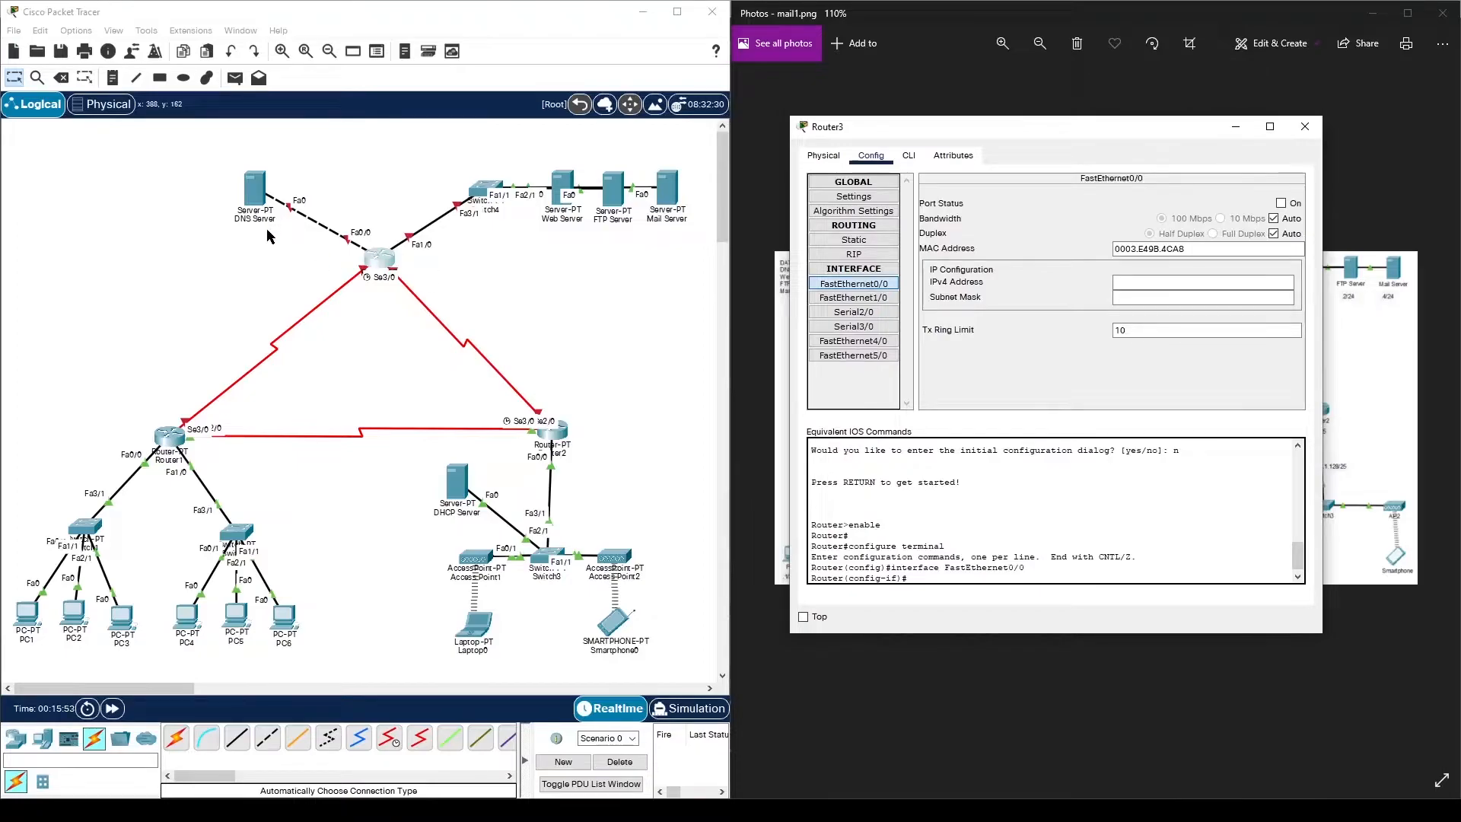
click(1210, 284)
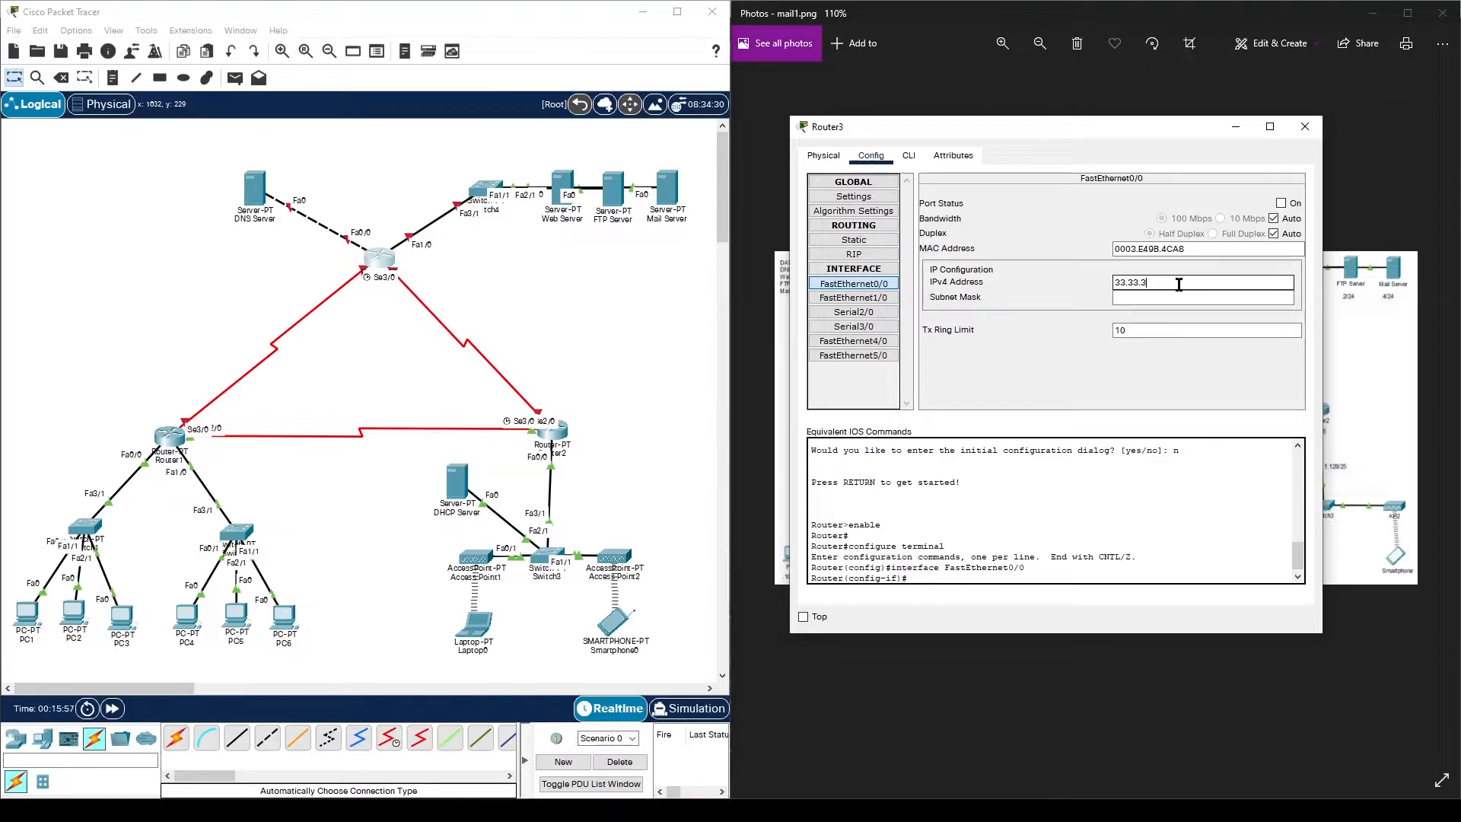
click(1180, 296)
key(BackSpace)
key(BackSpace)
key(BackSpace)
key(BackSpace)
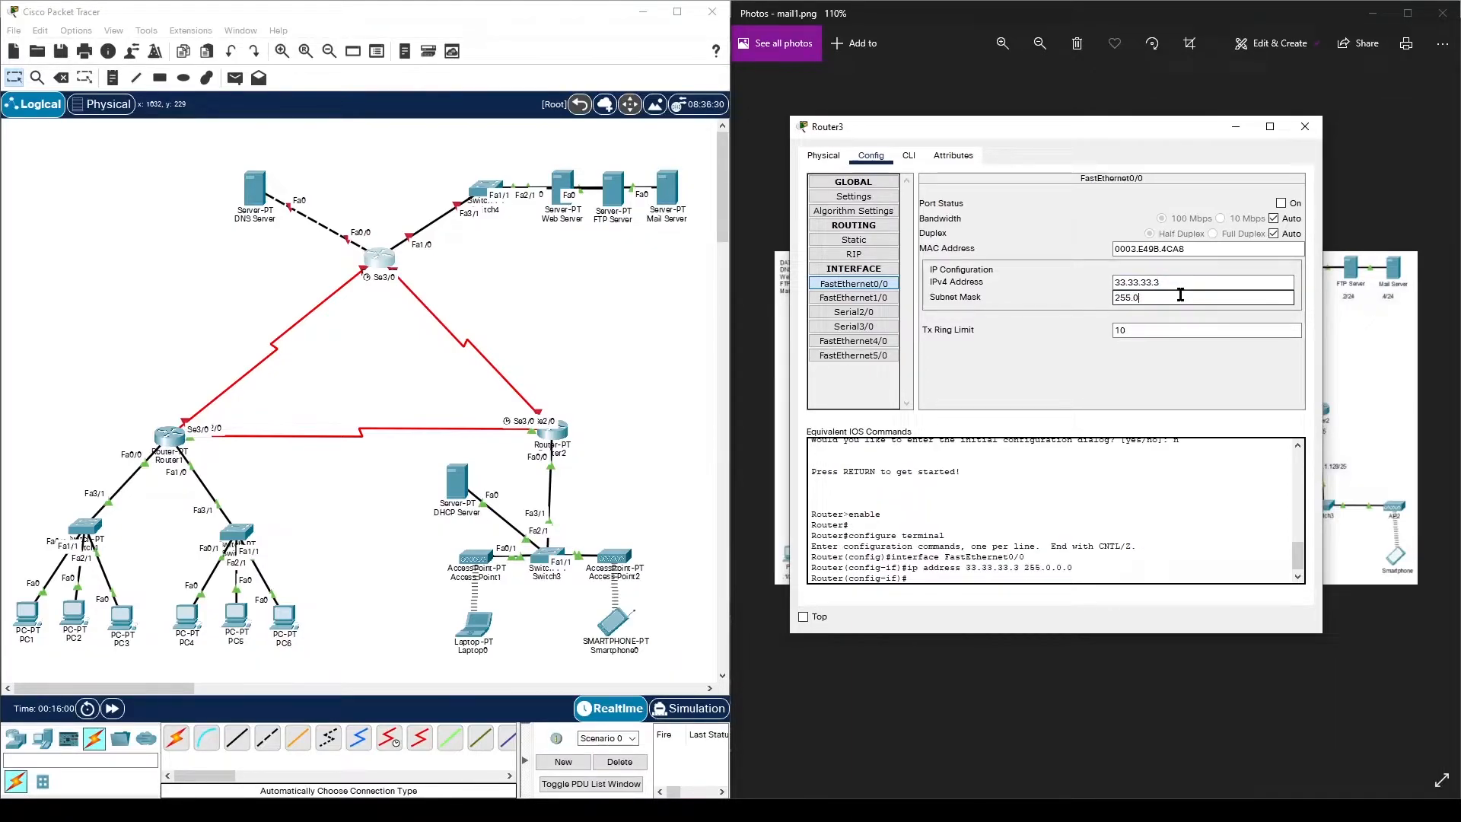
text(255.255.)
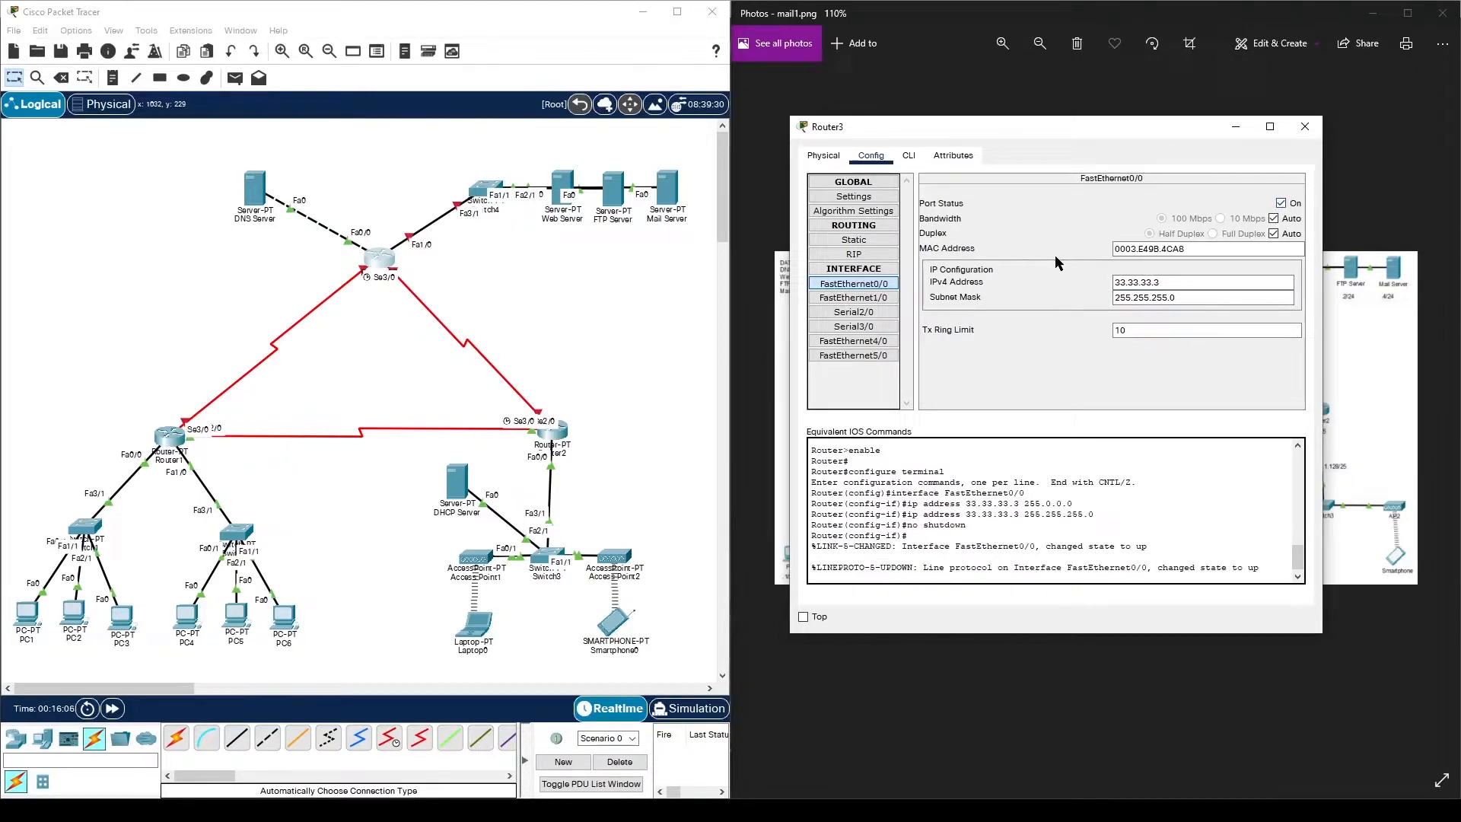
- Address FastEthernet1/0 as 43.43.43.3/255.255.255.0 and turn the port on
click(890, 298)
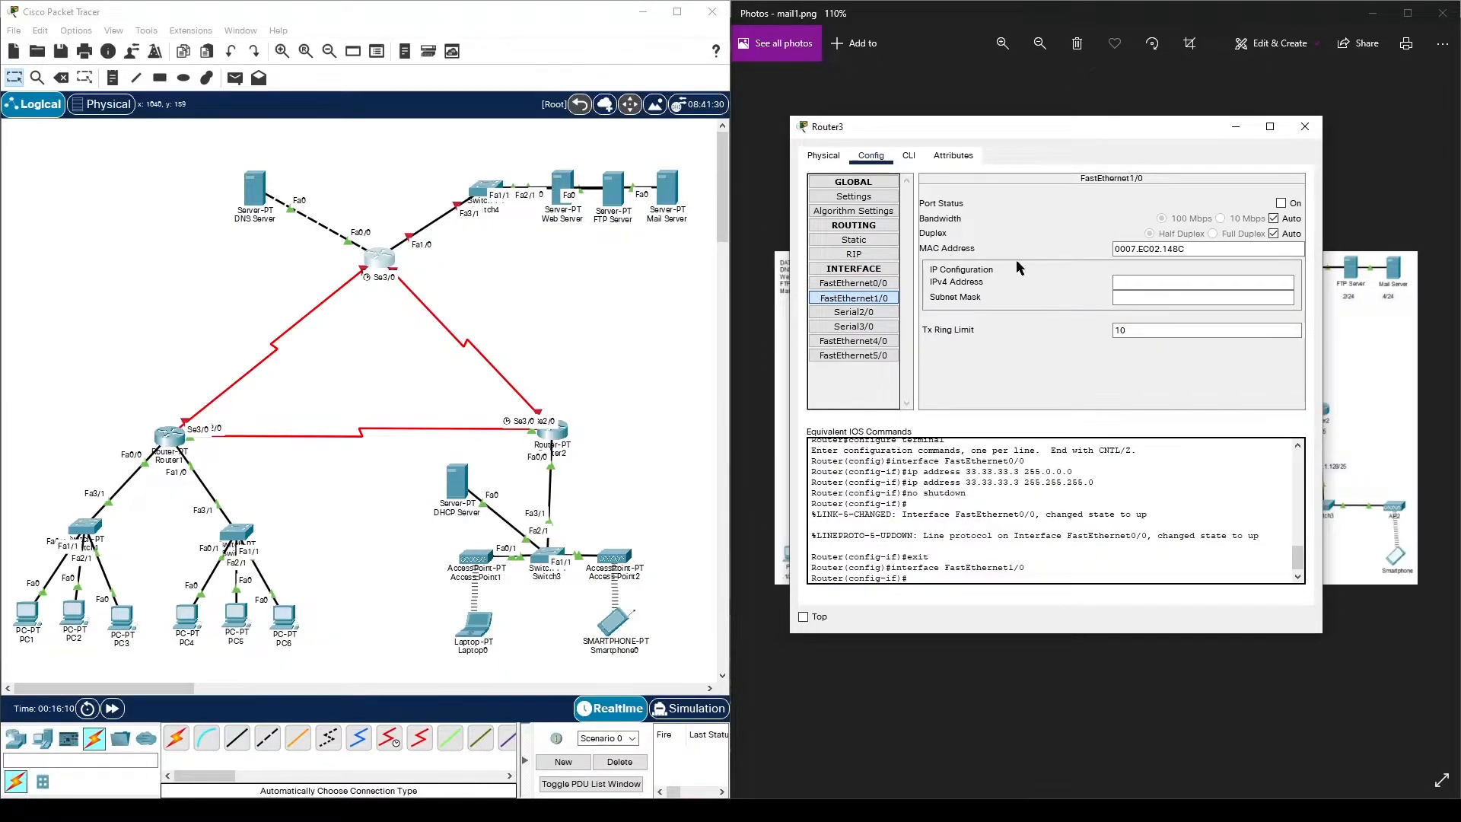
click(1113, 280)
text(43.43.43.3)
click(1126, 298)
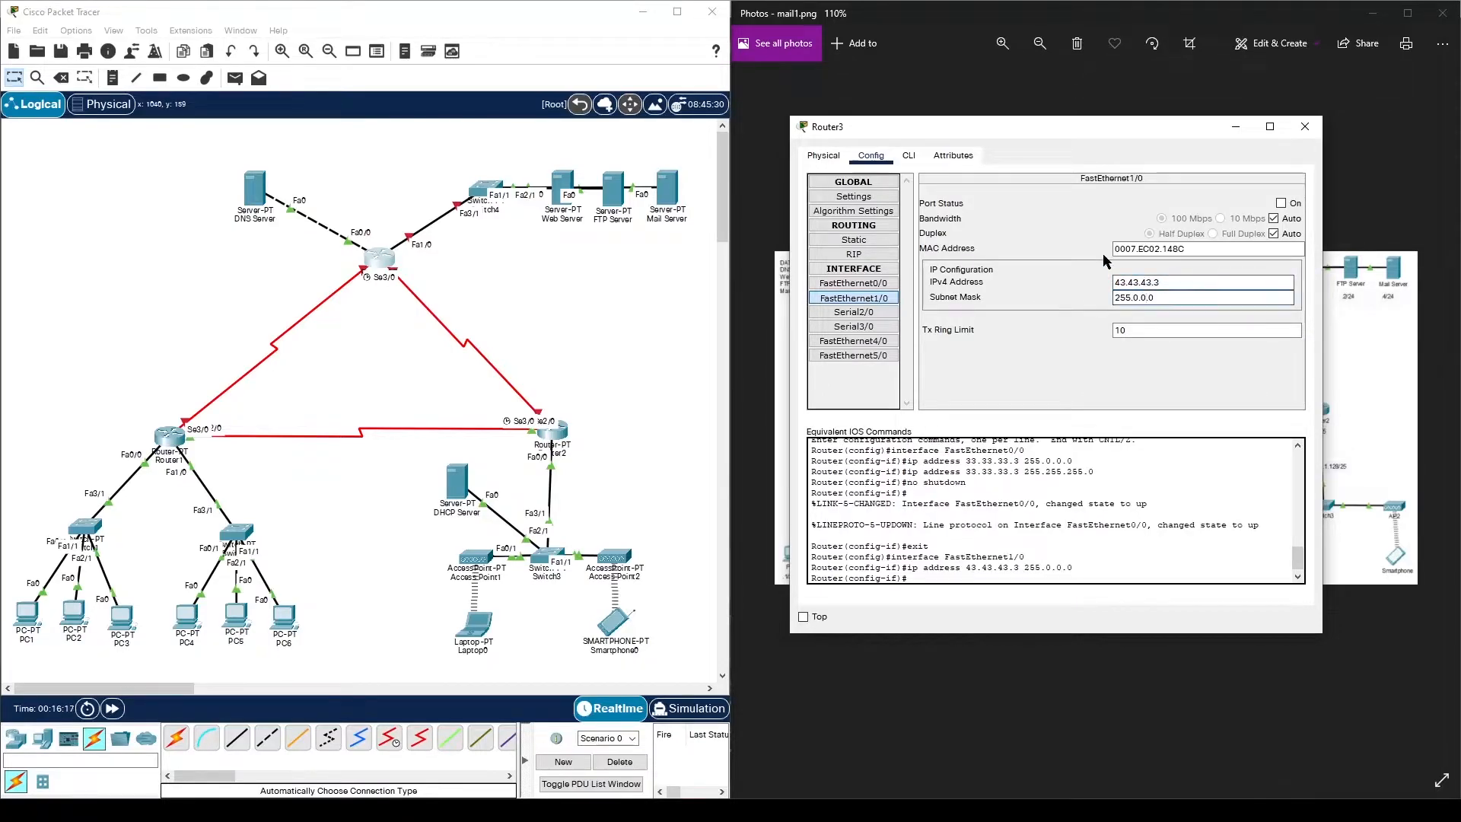
text(255.255.0)
click(1281, 203)
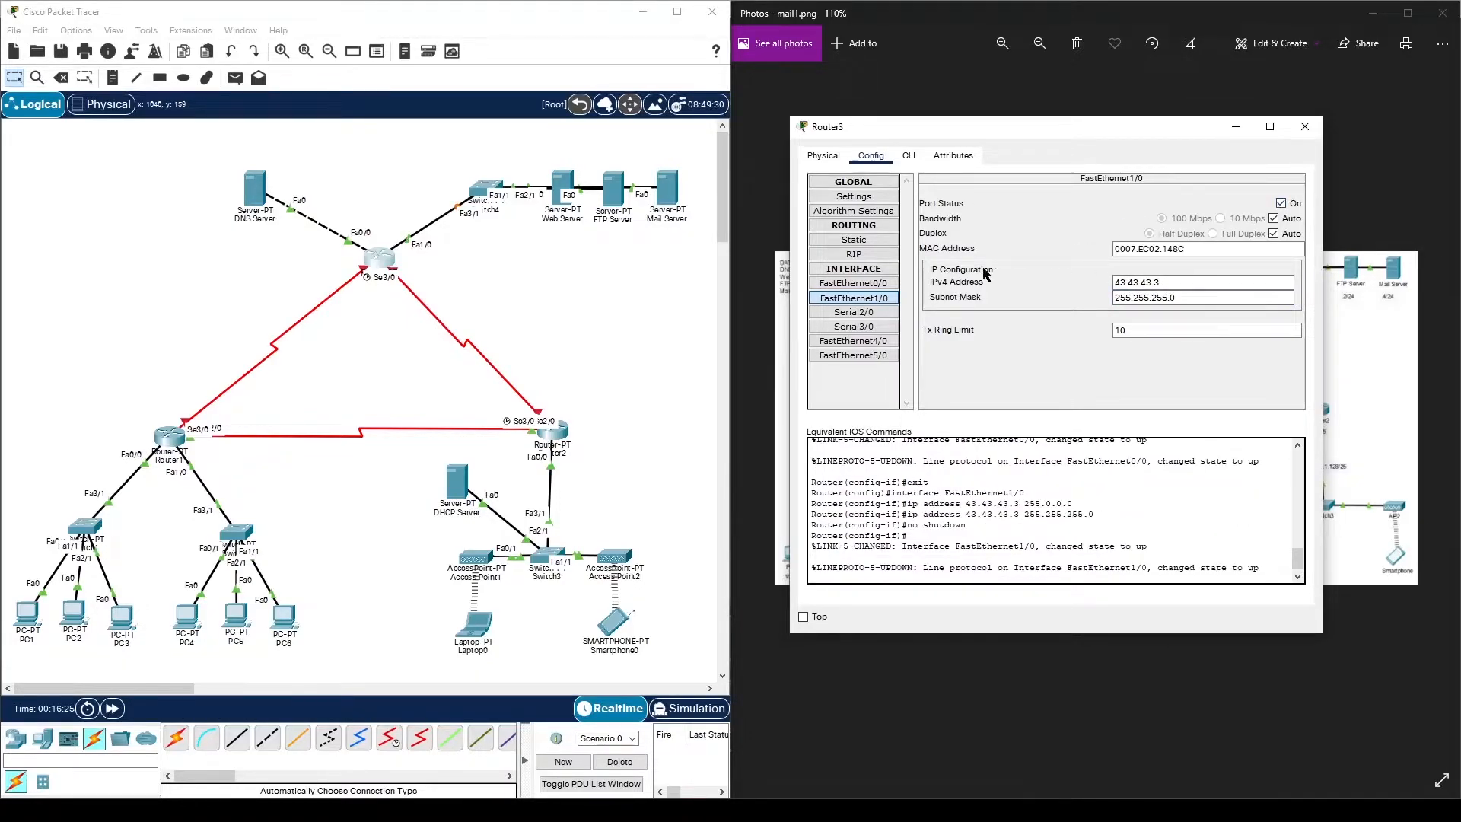
- Address Serial2/0 as 23.23.23.2/255.255.255.0 and turn the port on
click(884, 312)
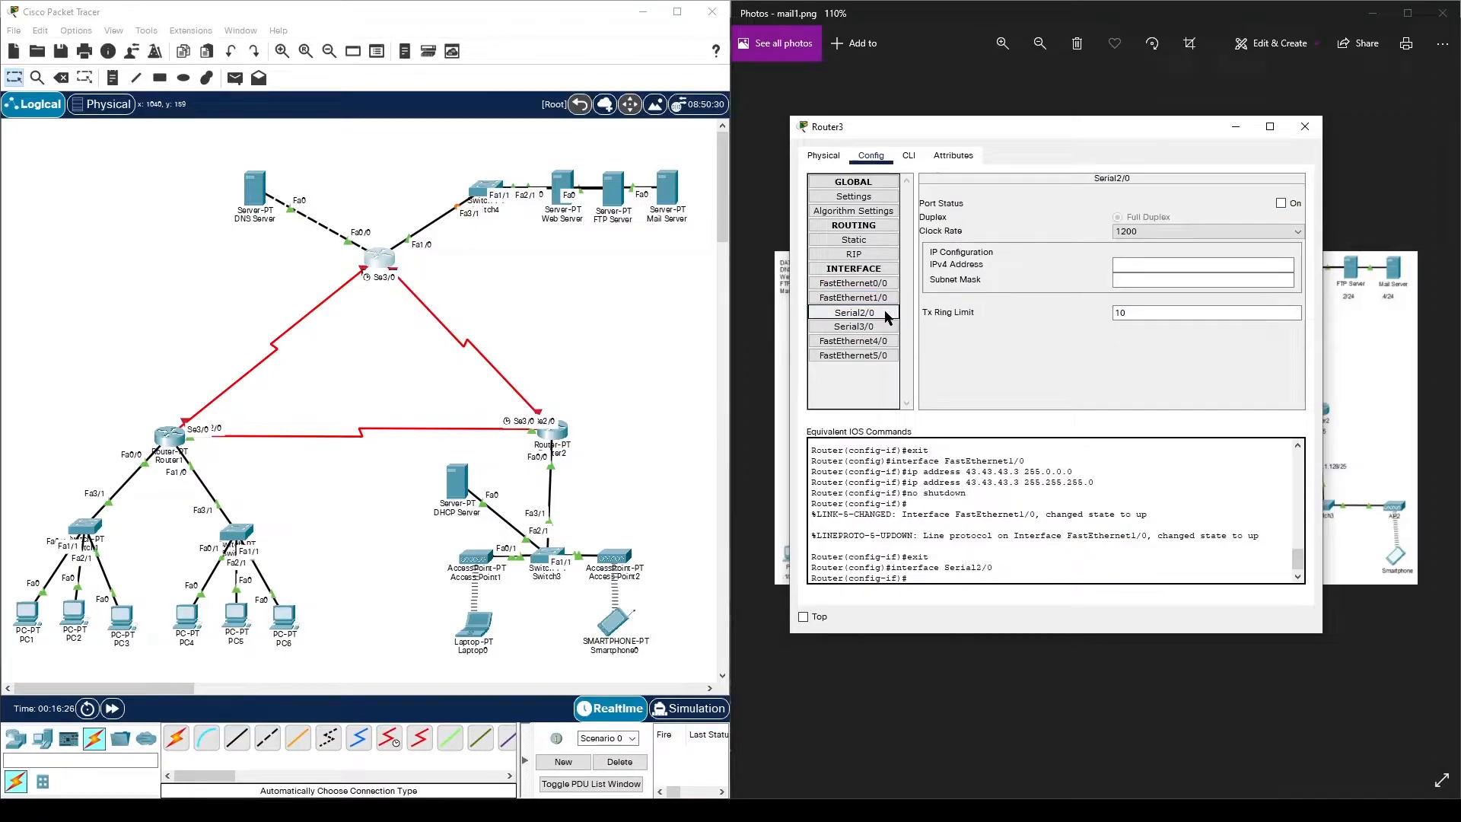
click(1142, 267)
text(23.)
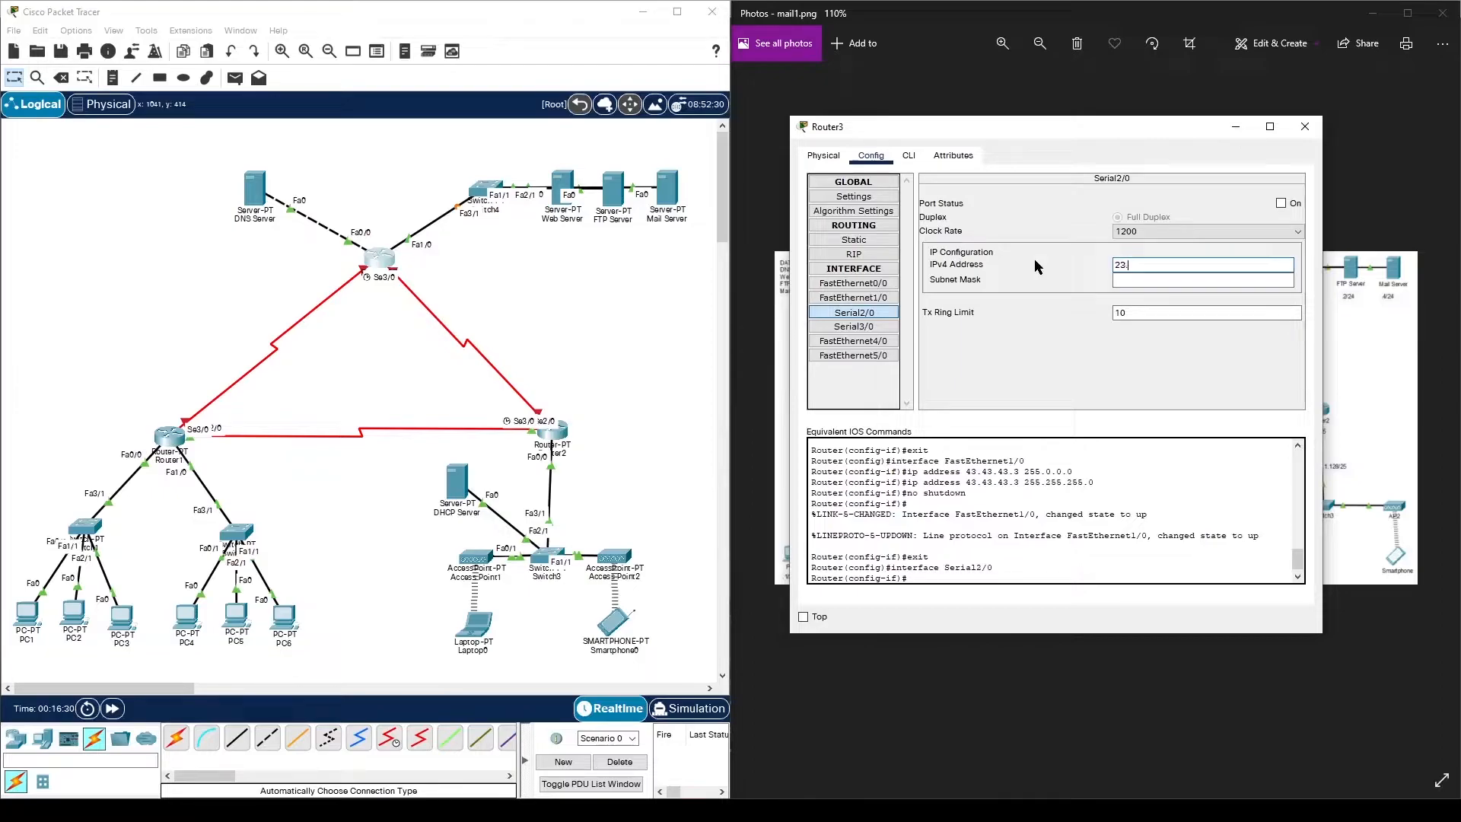
text(23.23.2)
click(1195, 281)
key(BackSpace)
text(255.255.255.0)
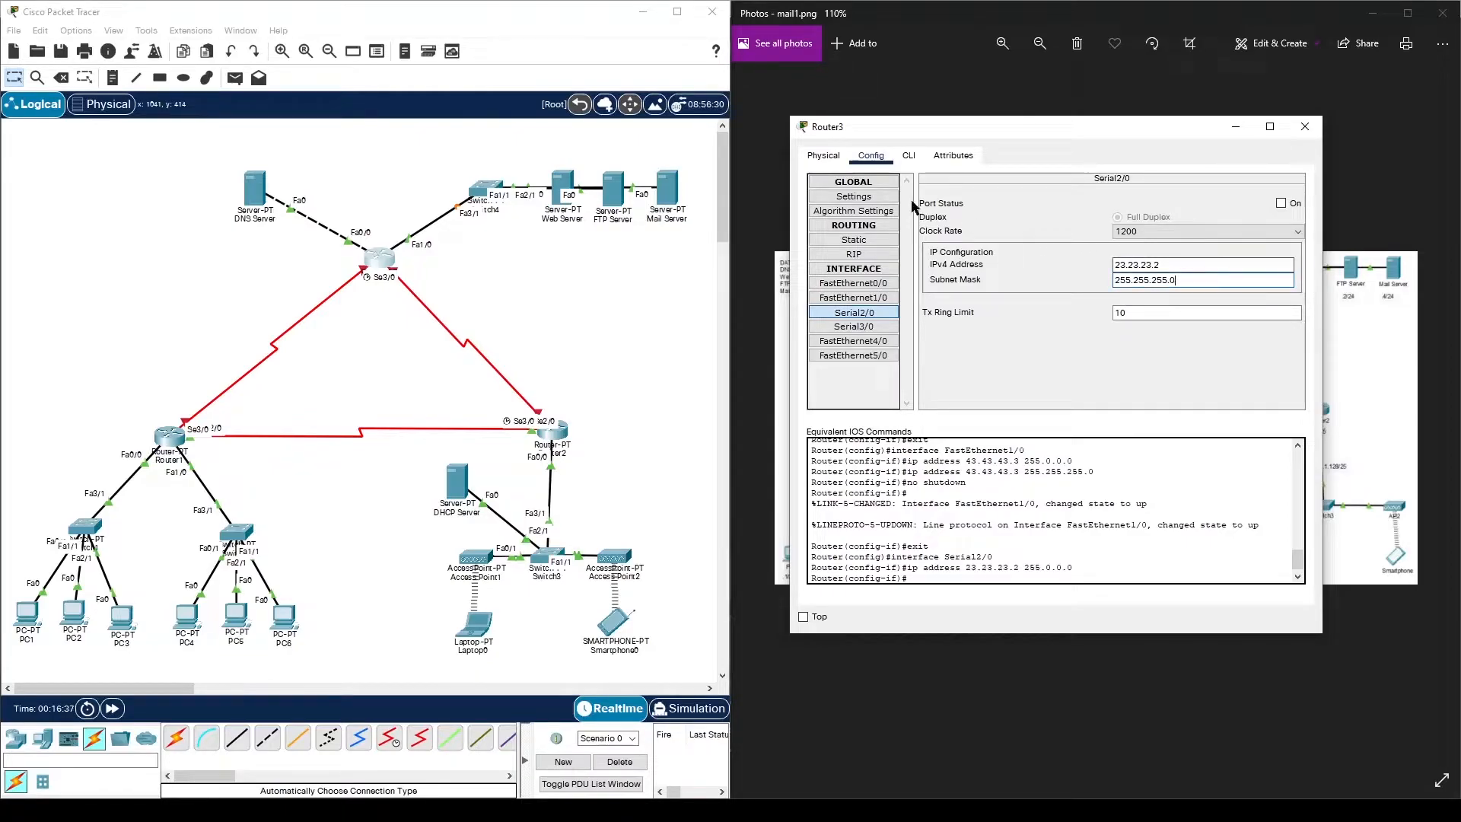
click(1280, 203)
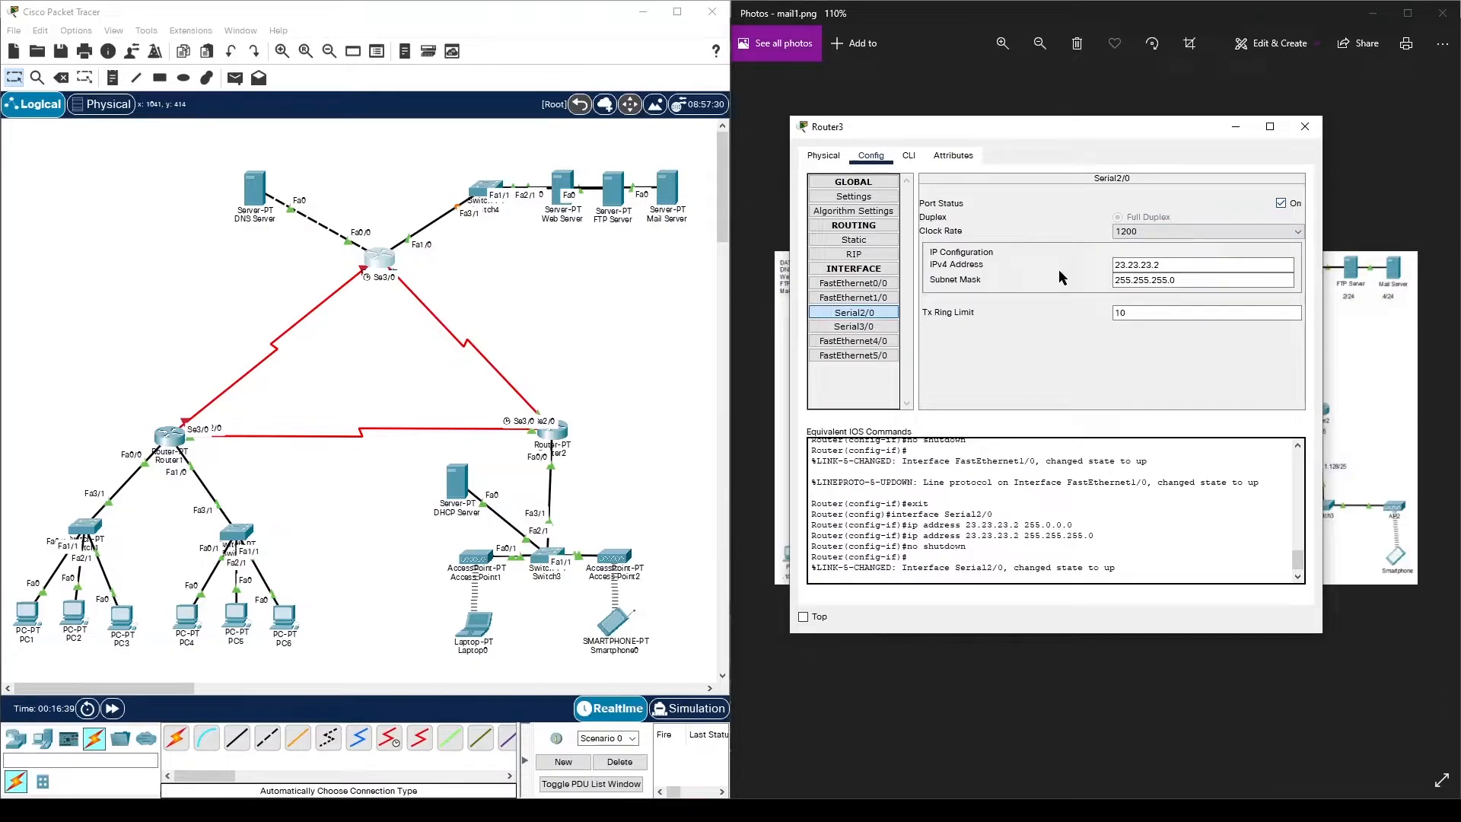
- Set Serial3/0 to 13.13.13.3/255.255.255.0, enable it, and close Router3's window
click(871, 325)
click(1127, 266)
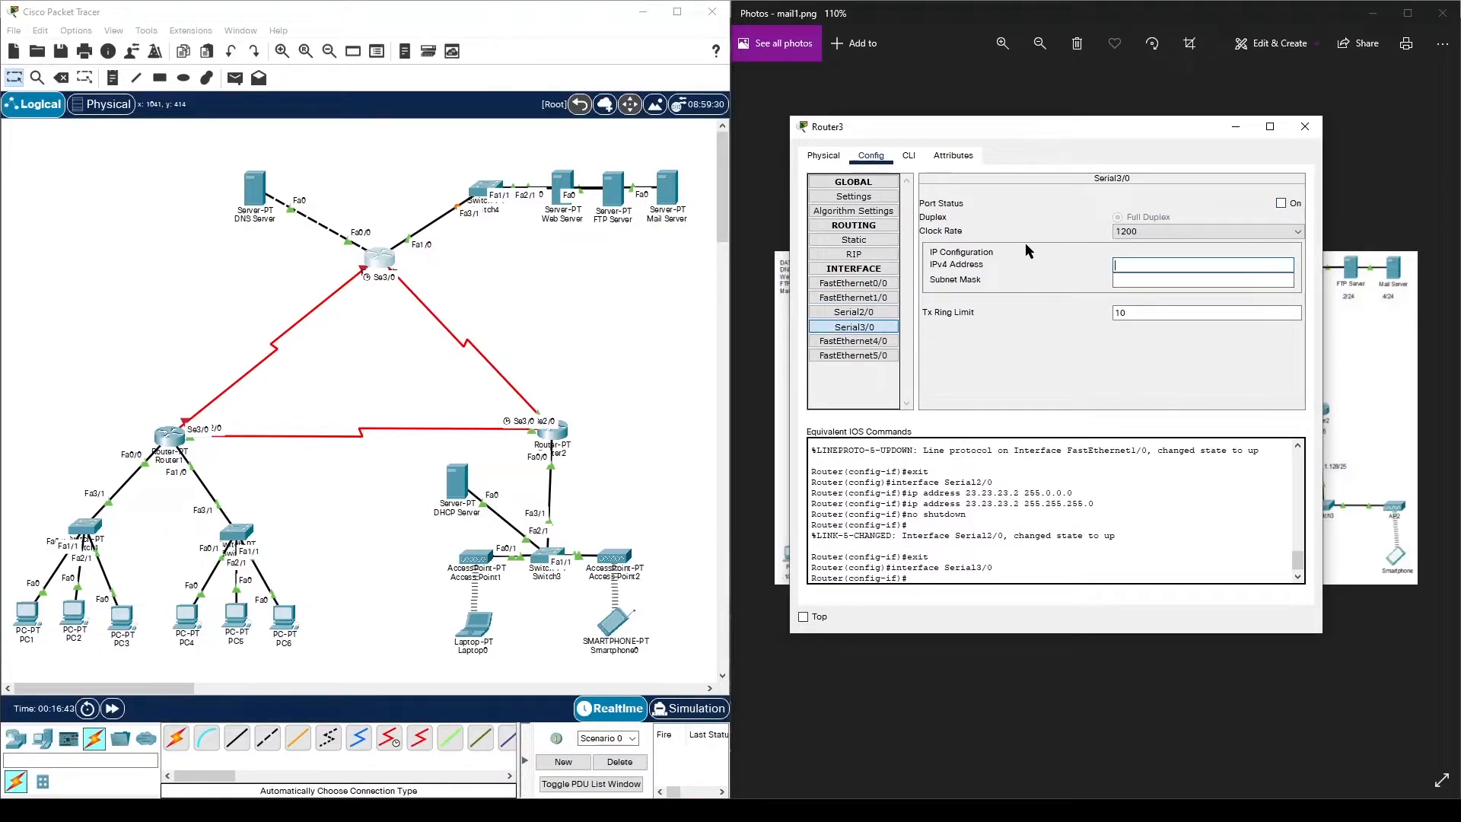
text(13.13.13.3)
click(1165, 276)
key(BackSpace)
key(BackSpace)
key(BackSpace)
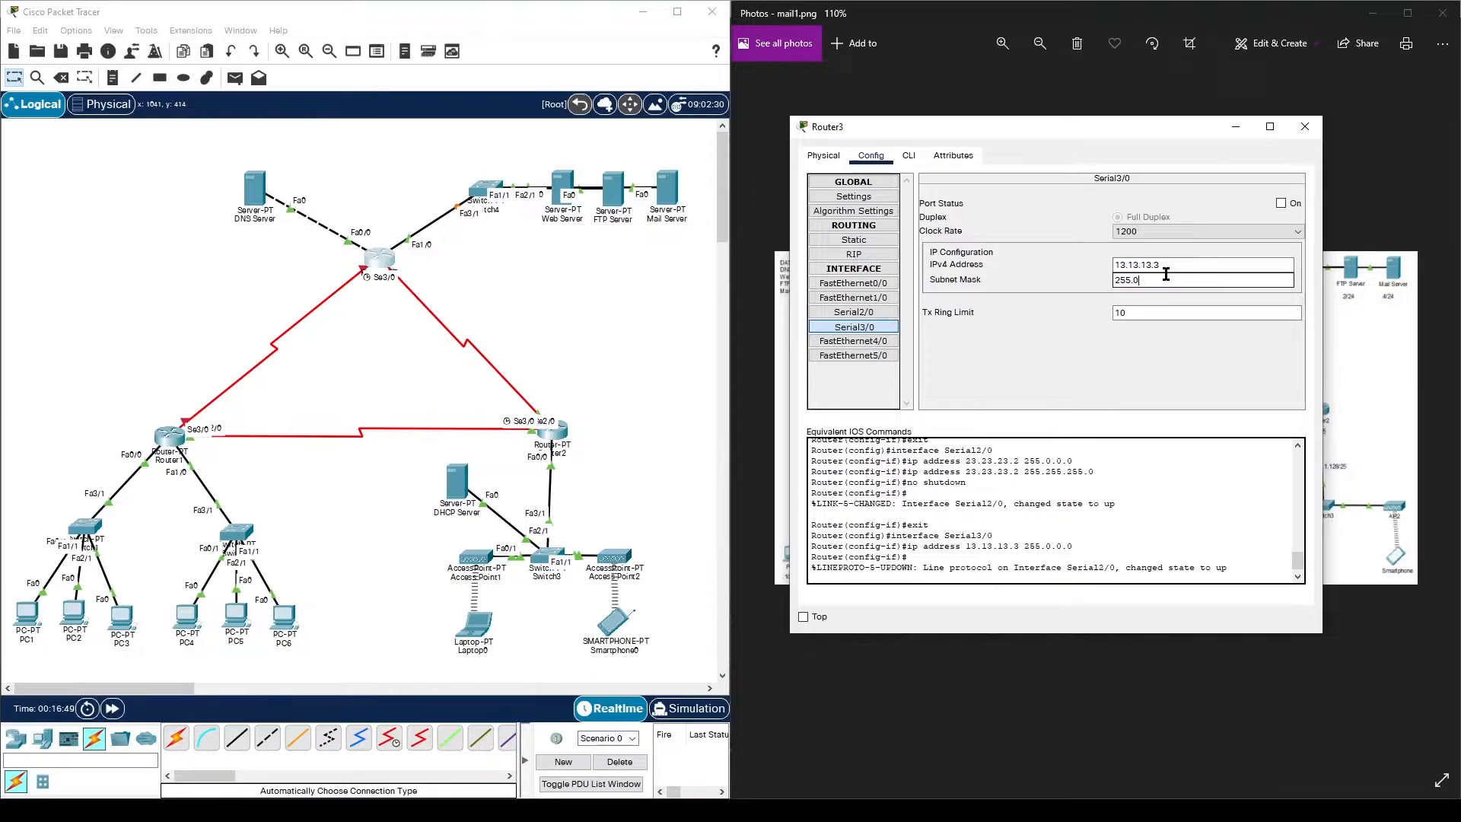
text(255.255.0)
click(1281, 203)
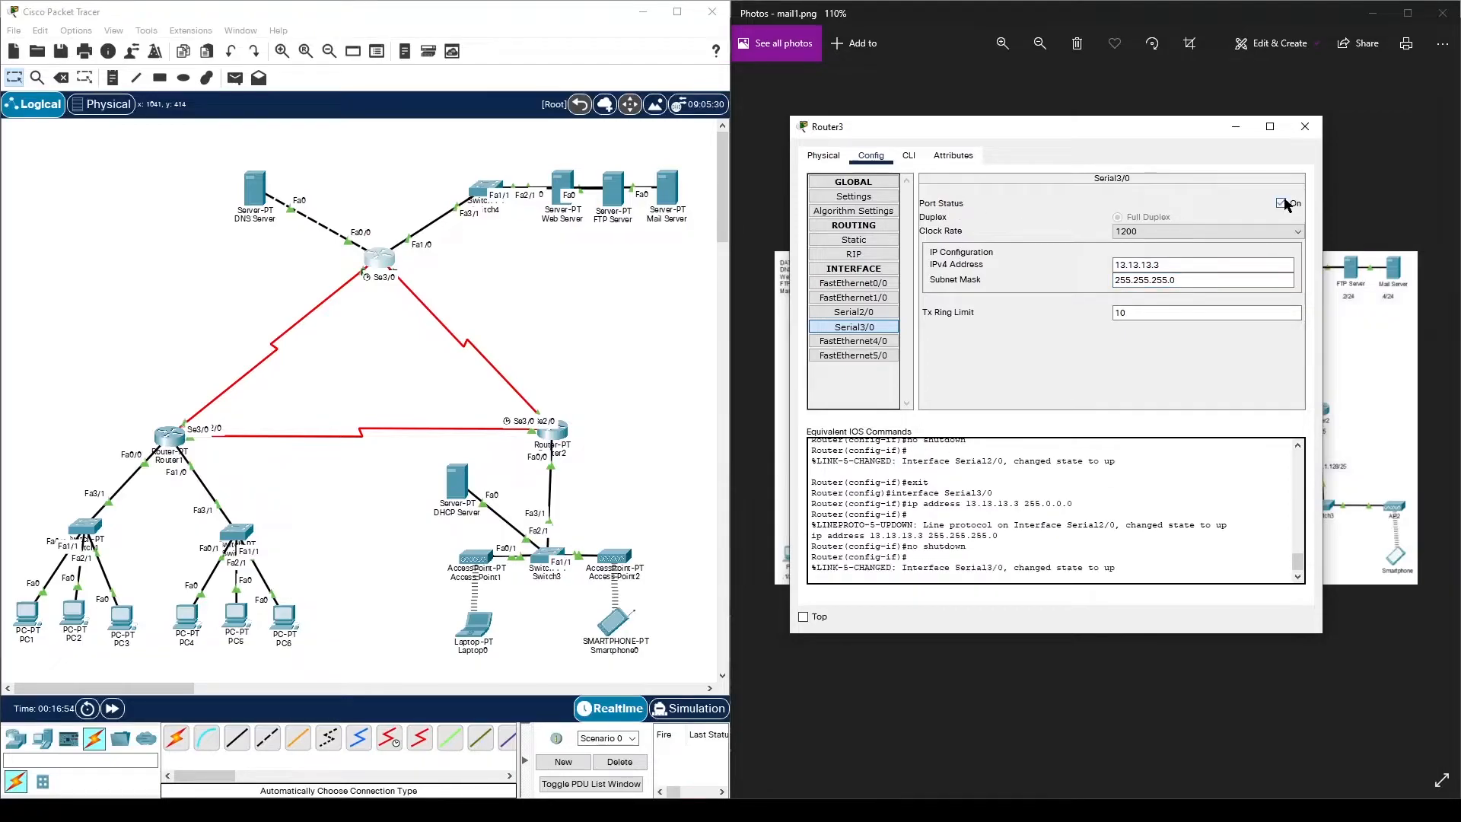
click(1304, 127)
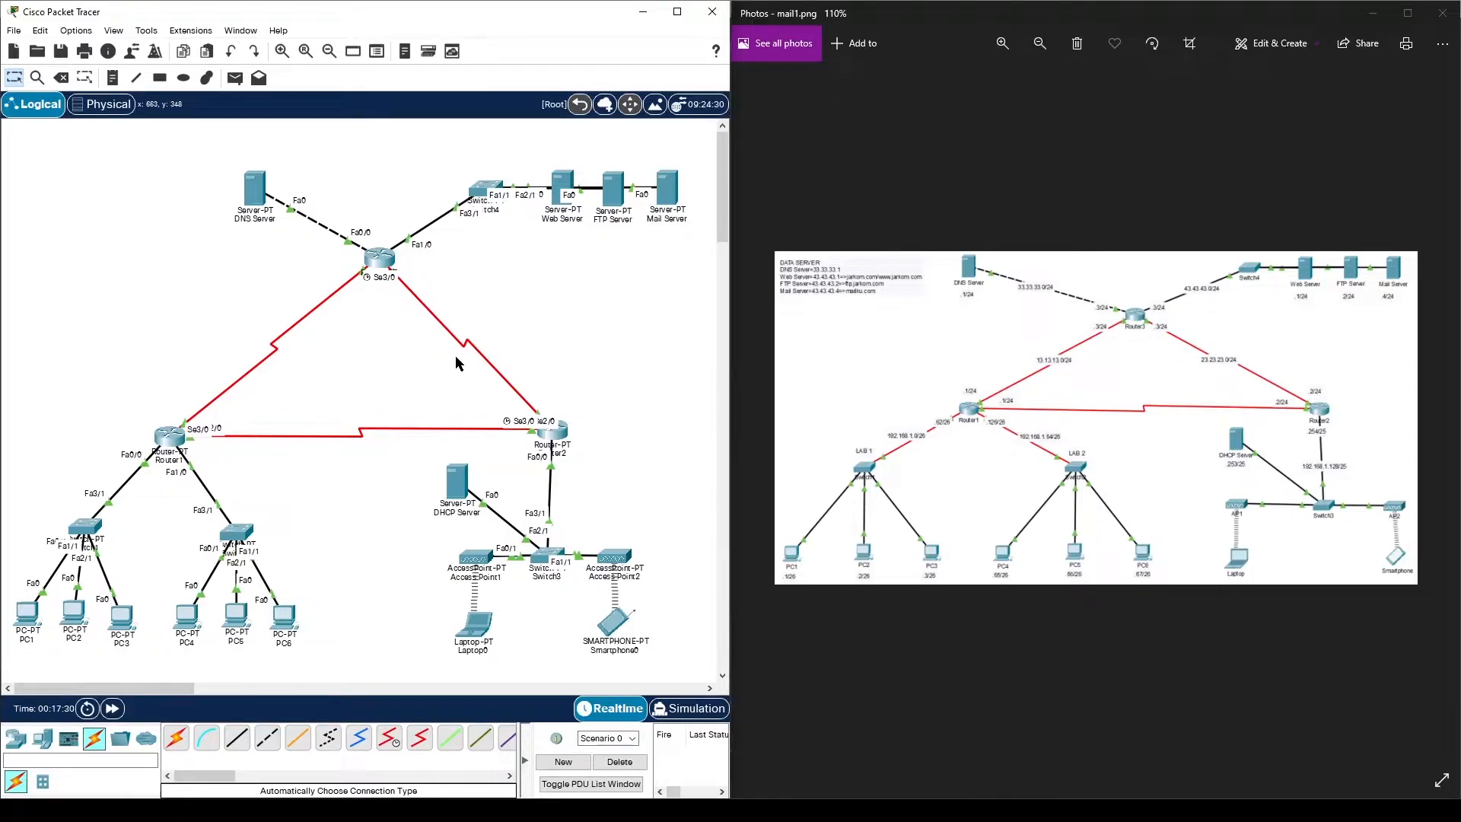
- Add RIP networks 192.168.1.0, 12.12.12.0 and 13.13.13.0 on Router1
click(182, 420)
drag(643, 141, 342, 141)
click(263, 268)
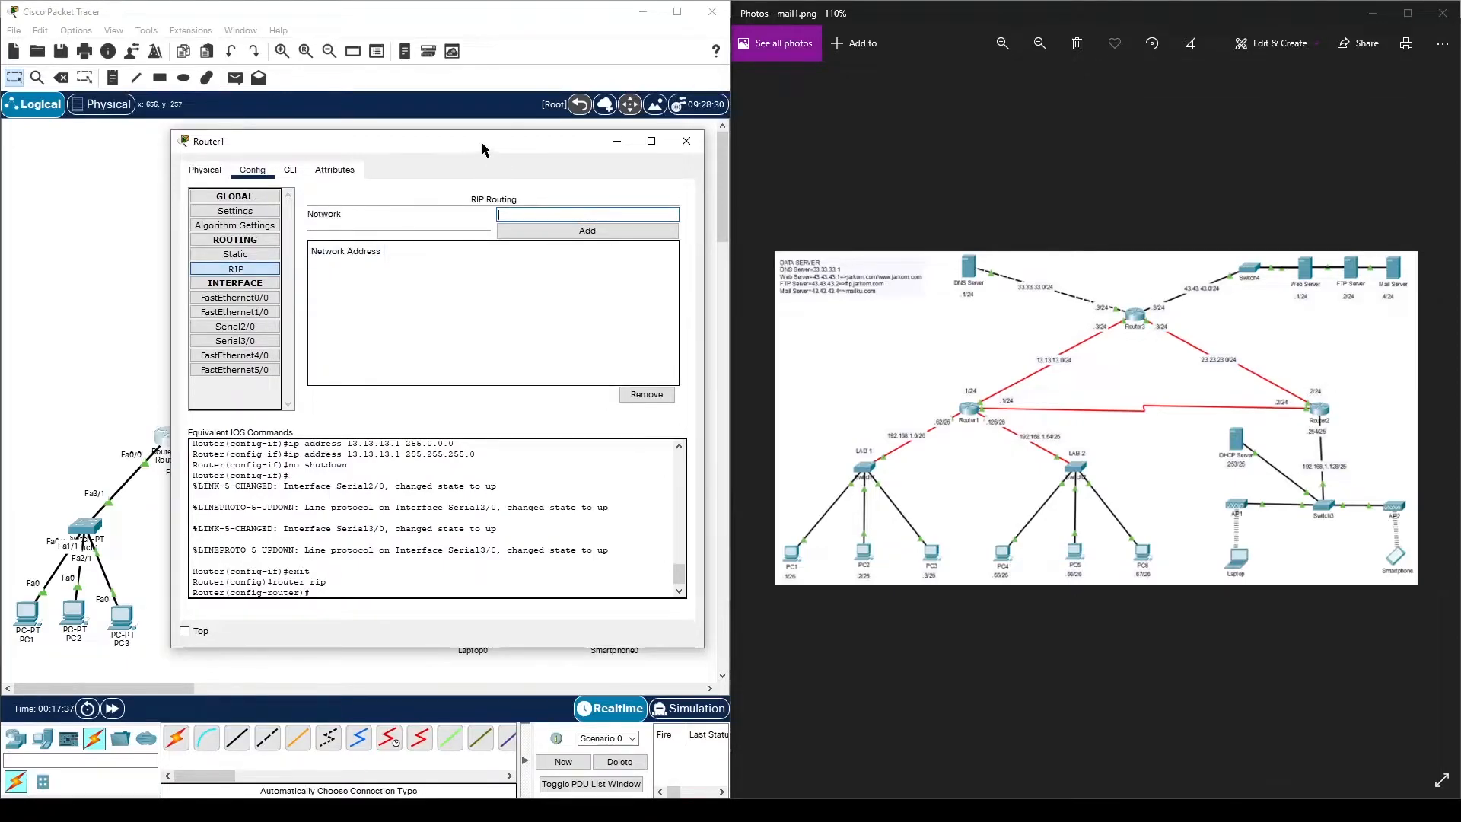
drag(481, 141, 834, 139)
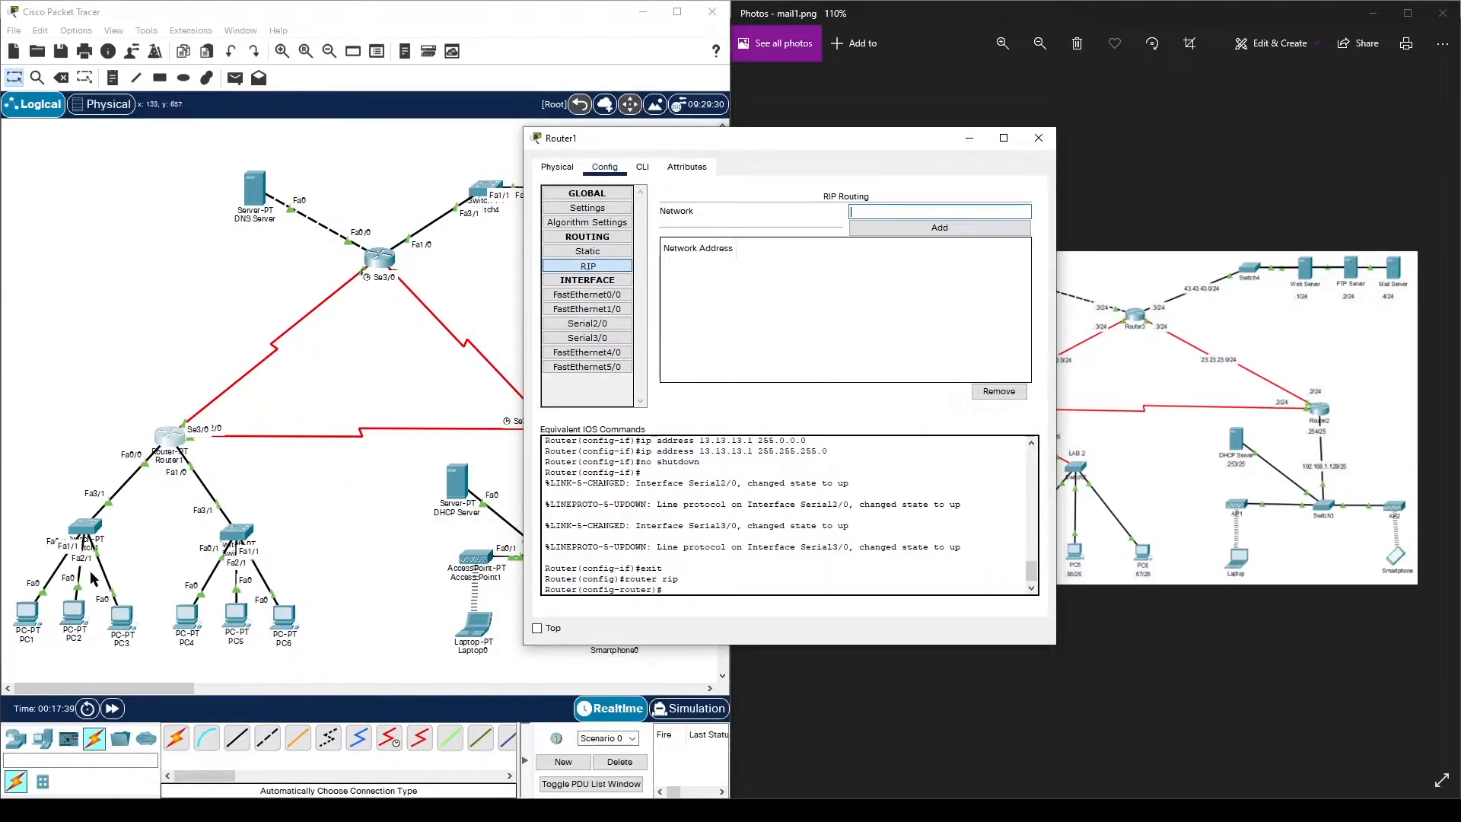
click(910, 214)
text(192.168.1.0)
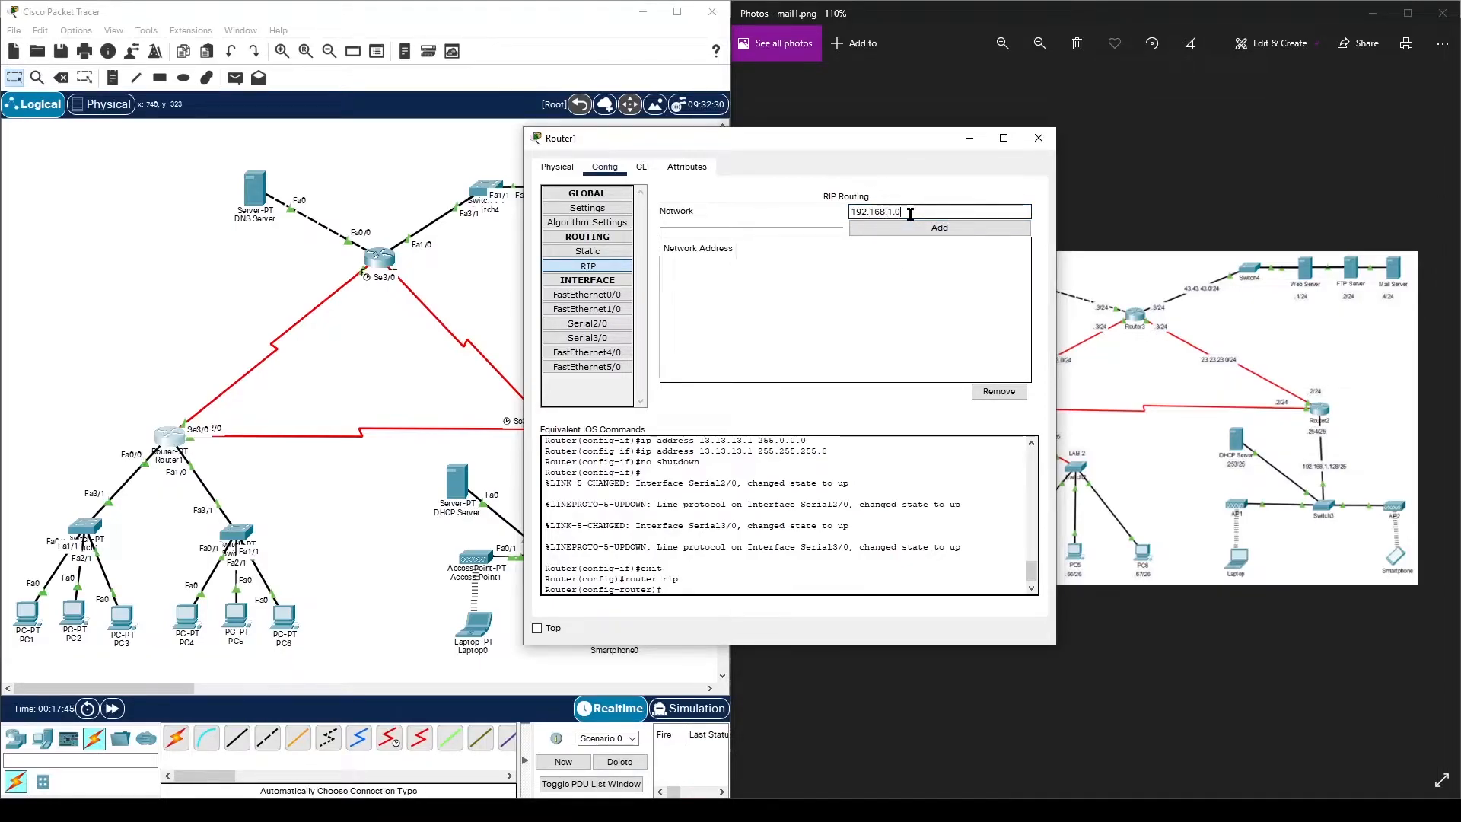
click(944, 228)
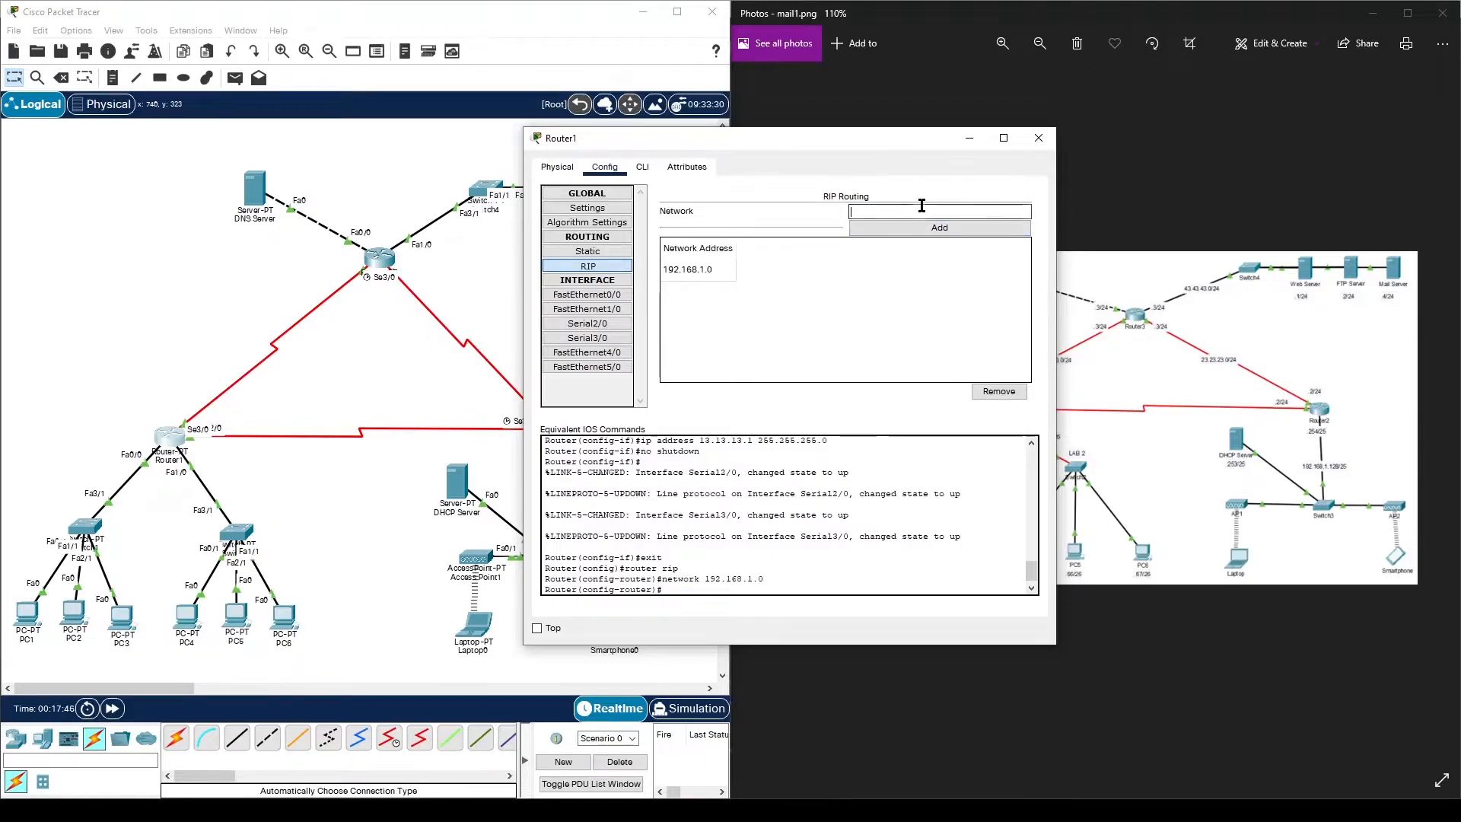
text(12.12.12.0)
click(926, 229)
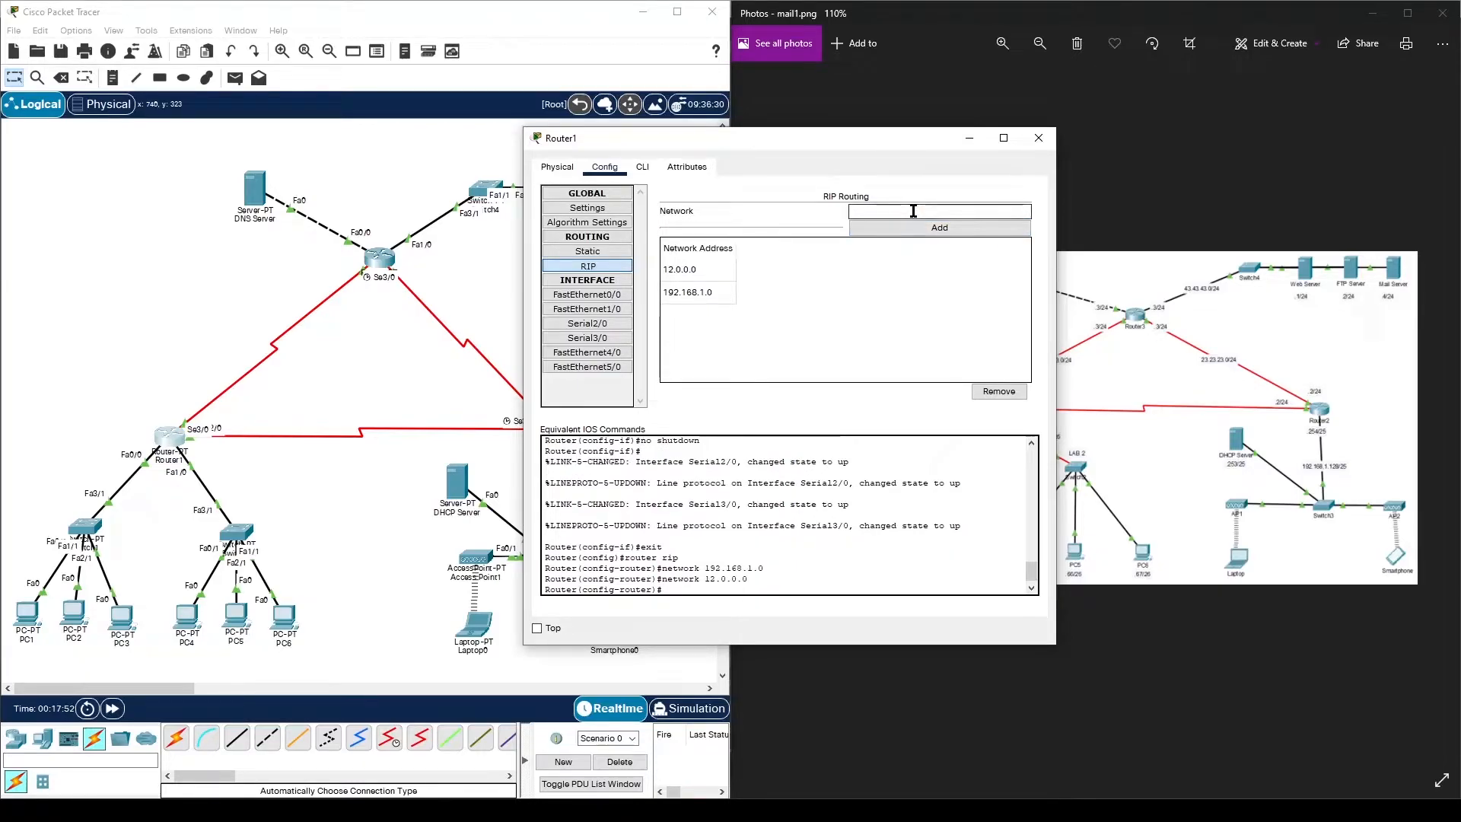
text(13.13.13.0)
click(913, 227)
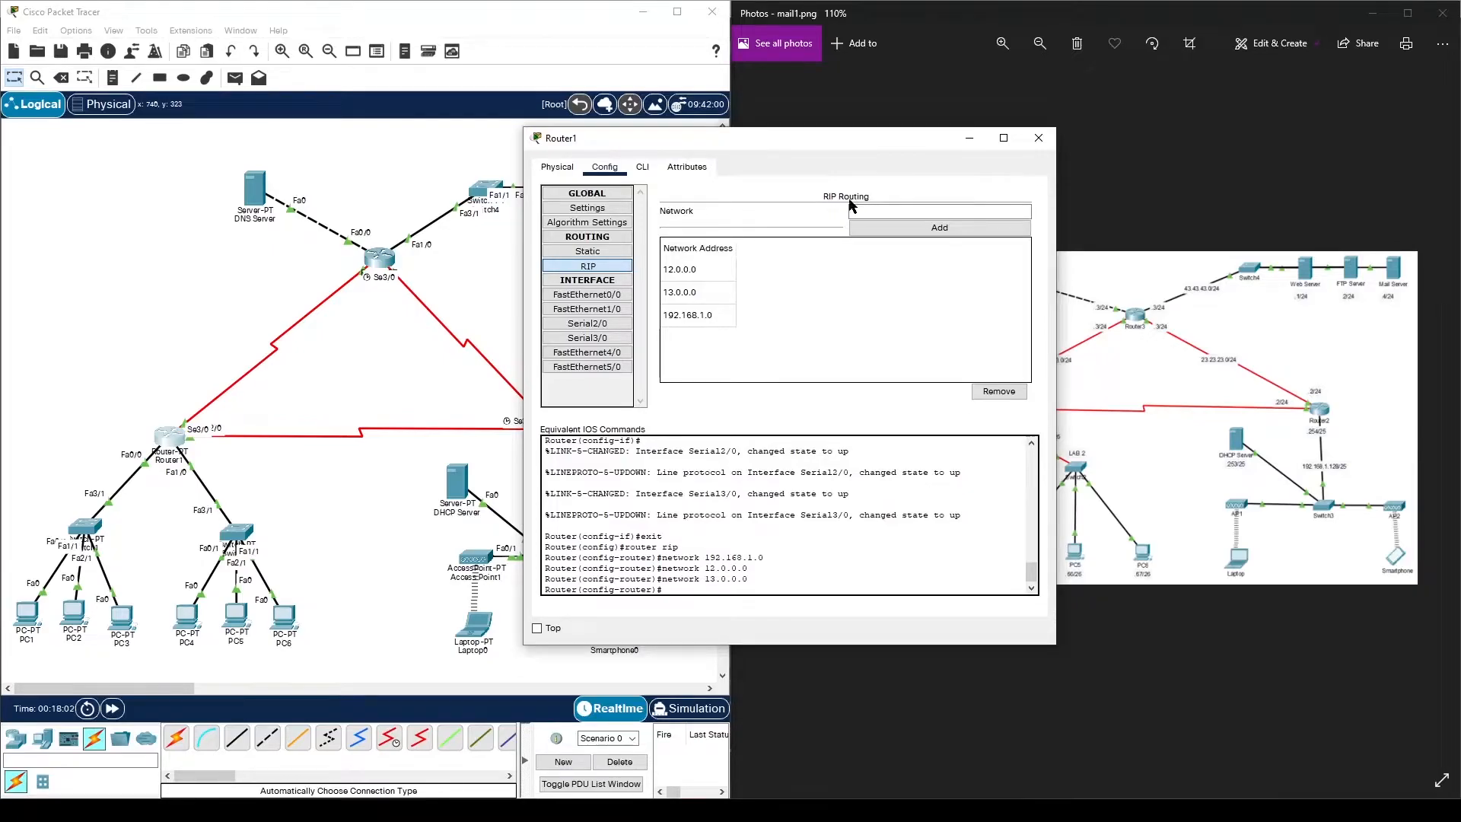
- In Router1's CLI, disable RIP auto-summary and set RIP version 2
click(639, 176)
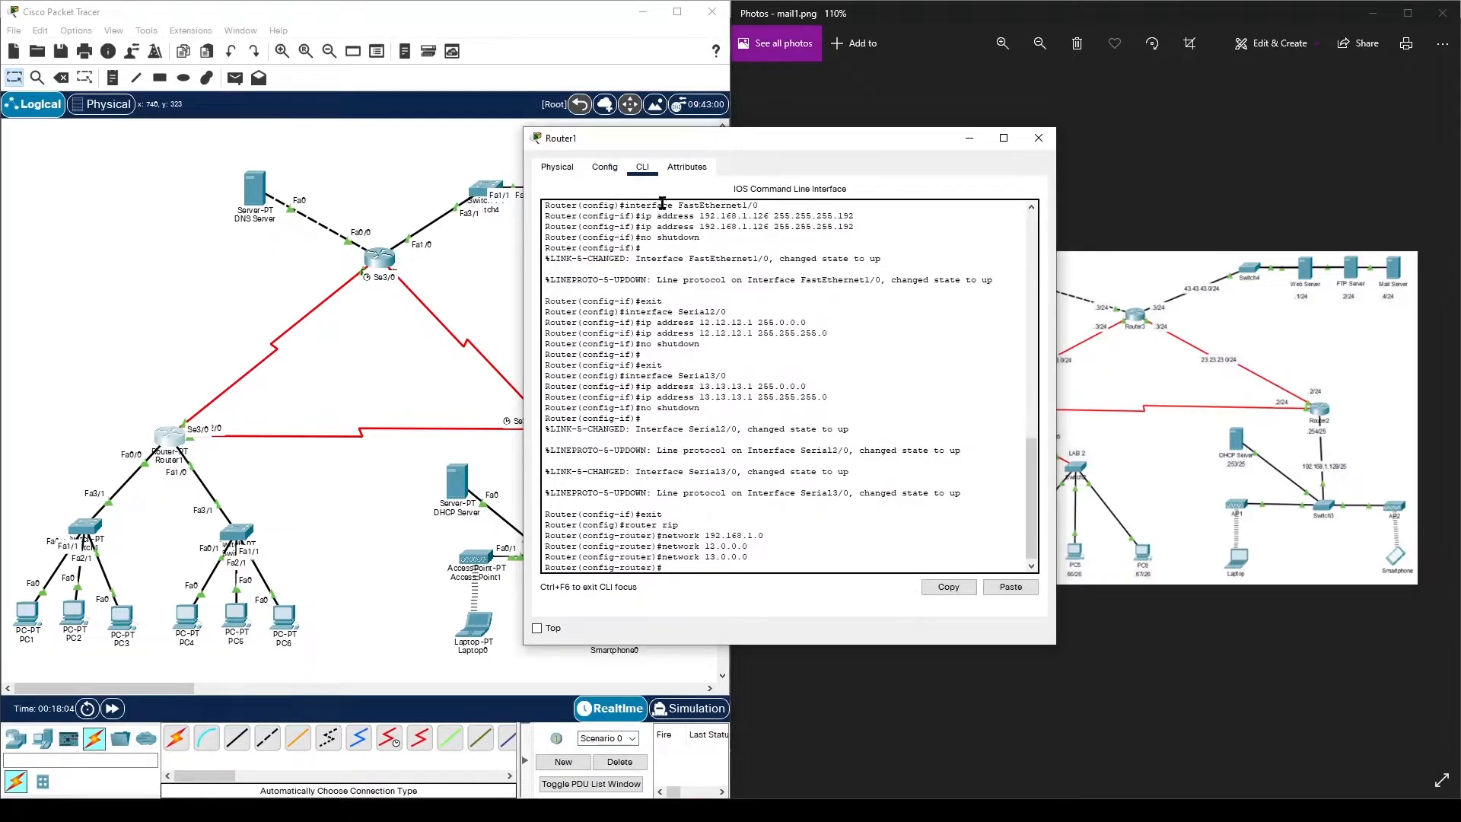
text(no)
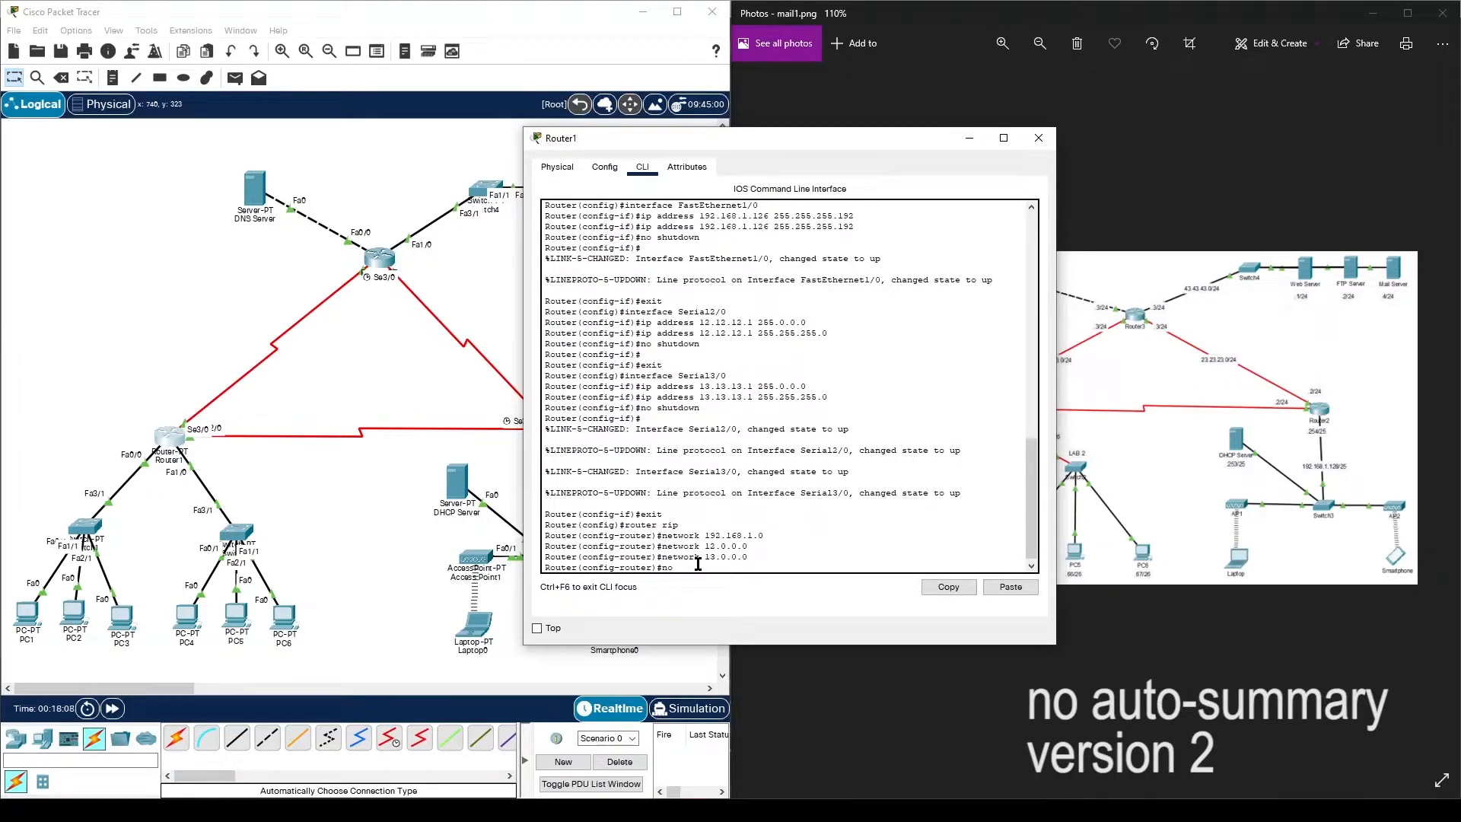
text( auto-summary)
key(Return)
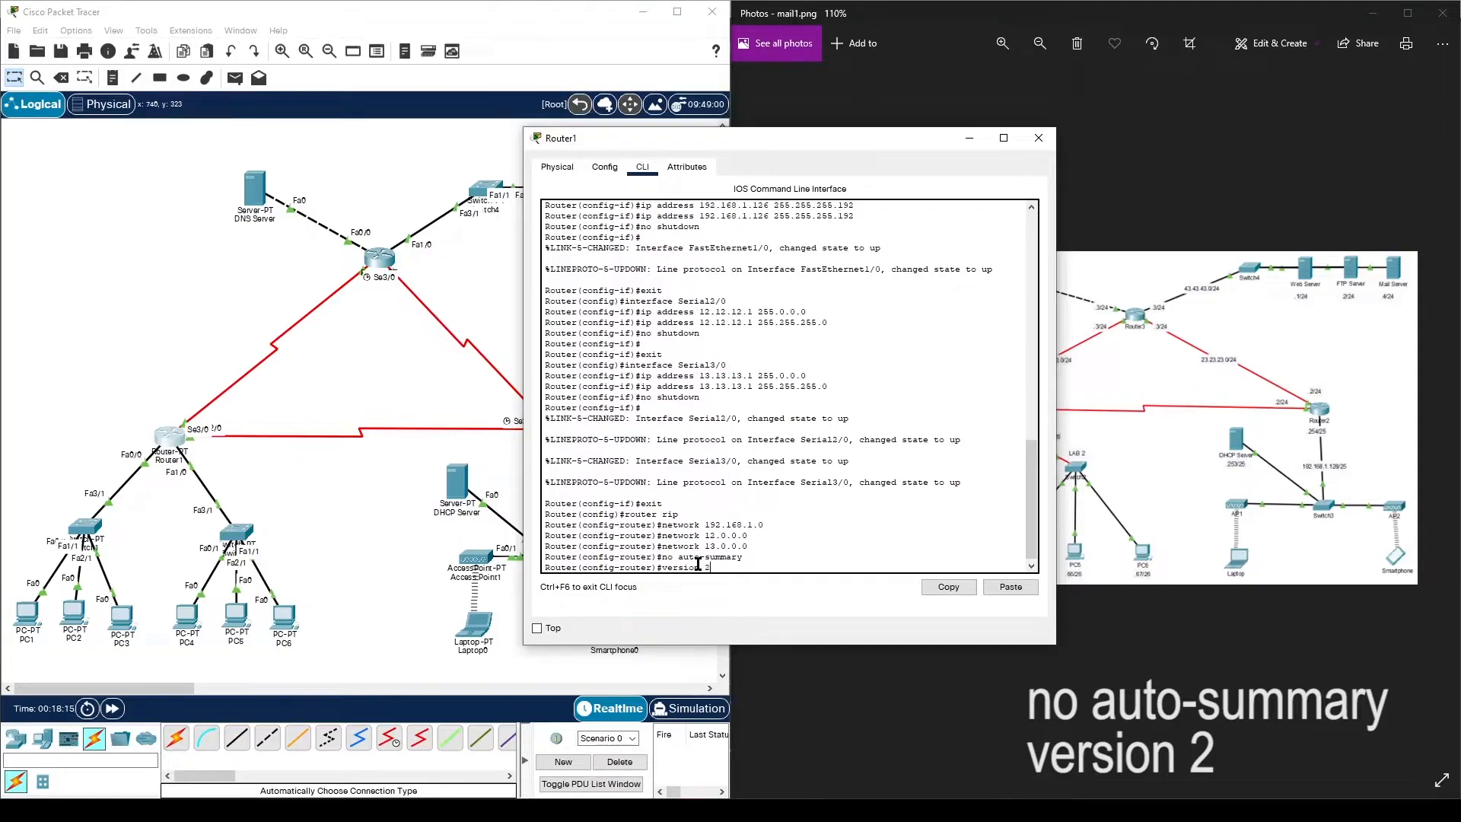
key(Return)
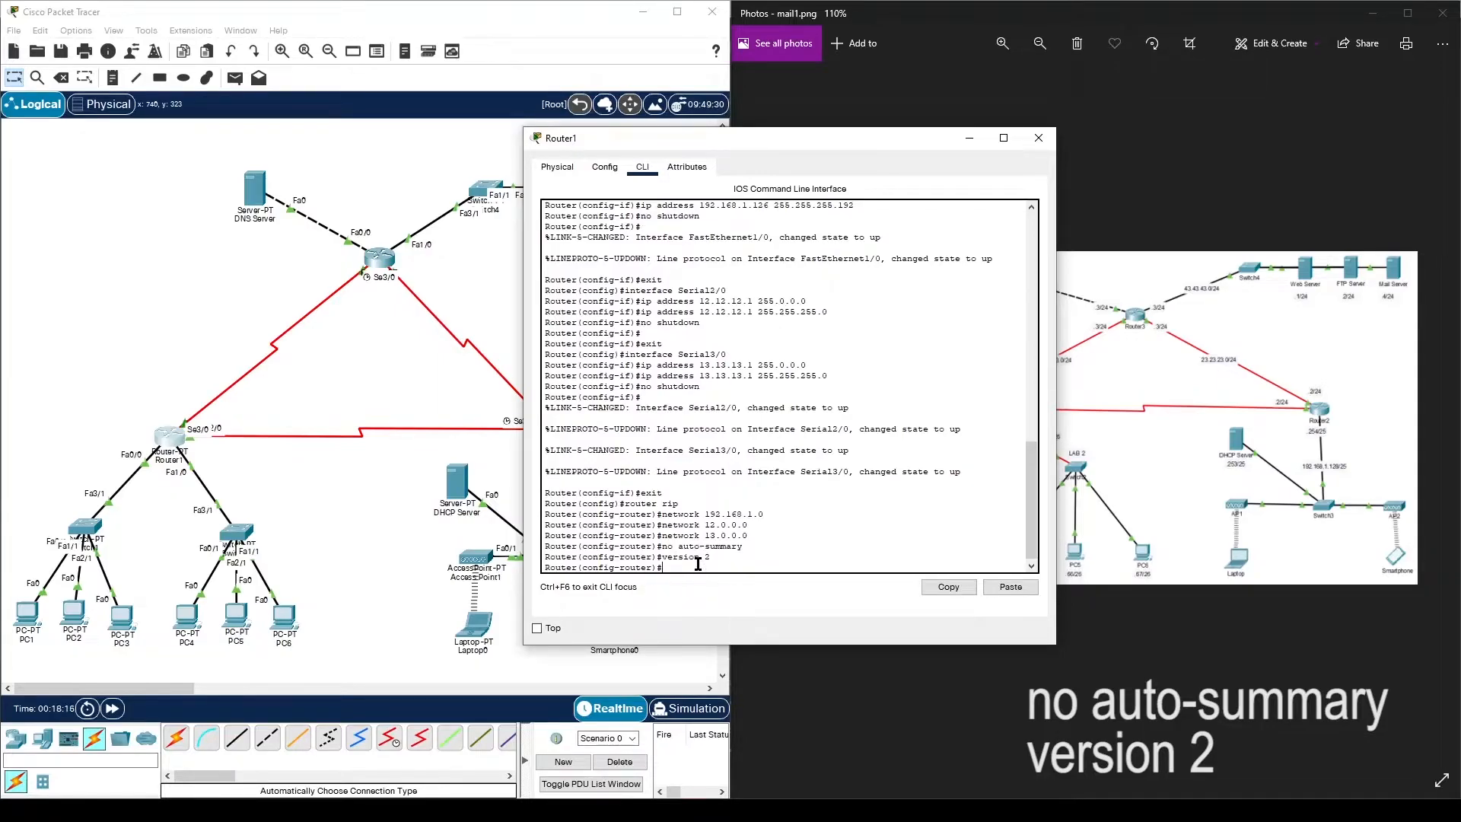
- Confirm RIP shows version 2, save Router1's configuration to NVRAM, and close it
click(605, 167)
click(588, 266)
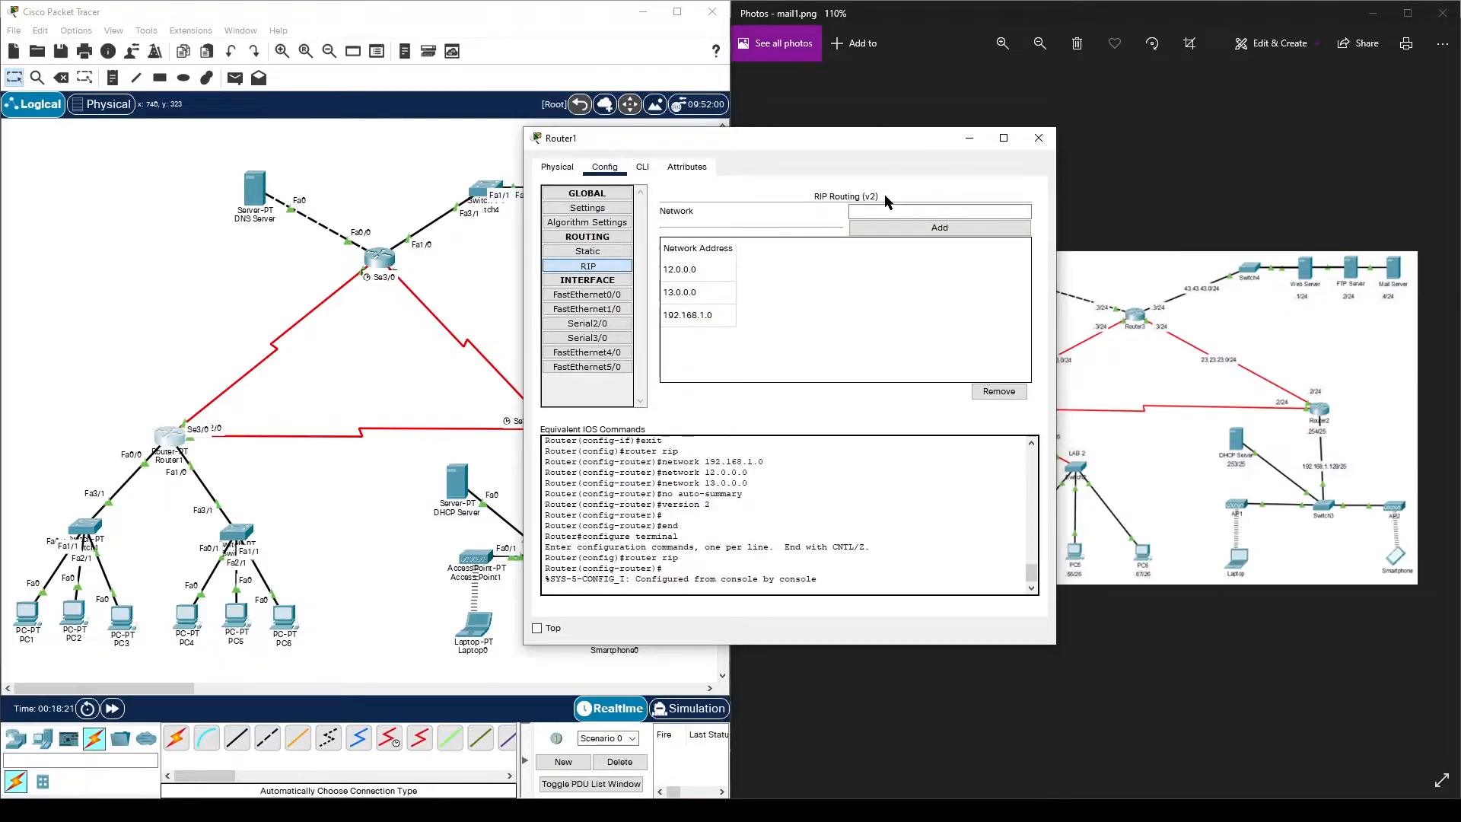
click(587, 208)
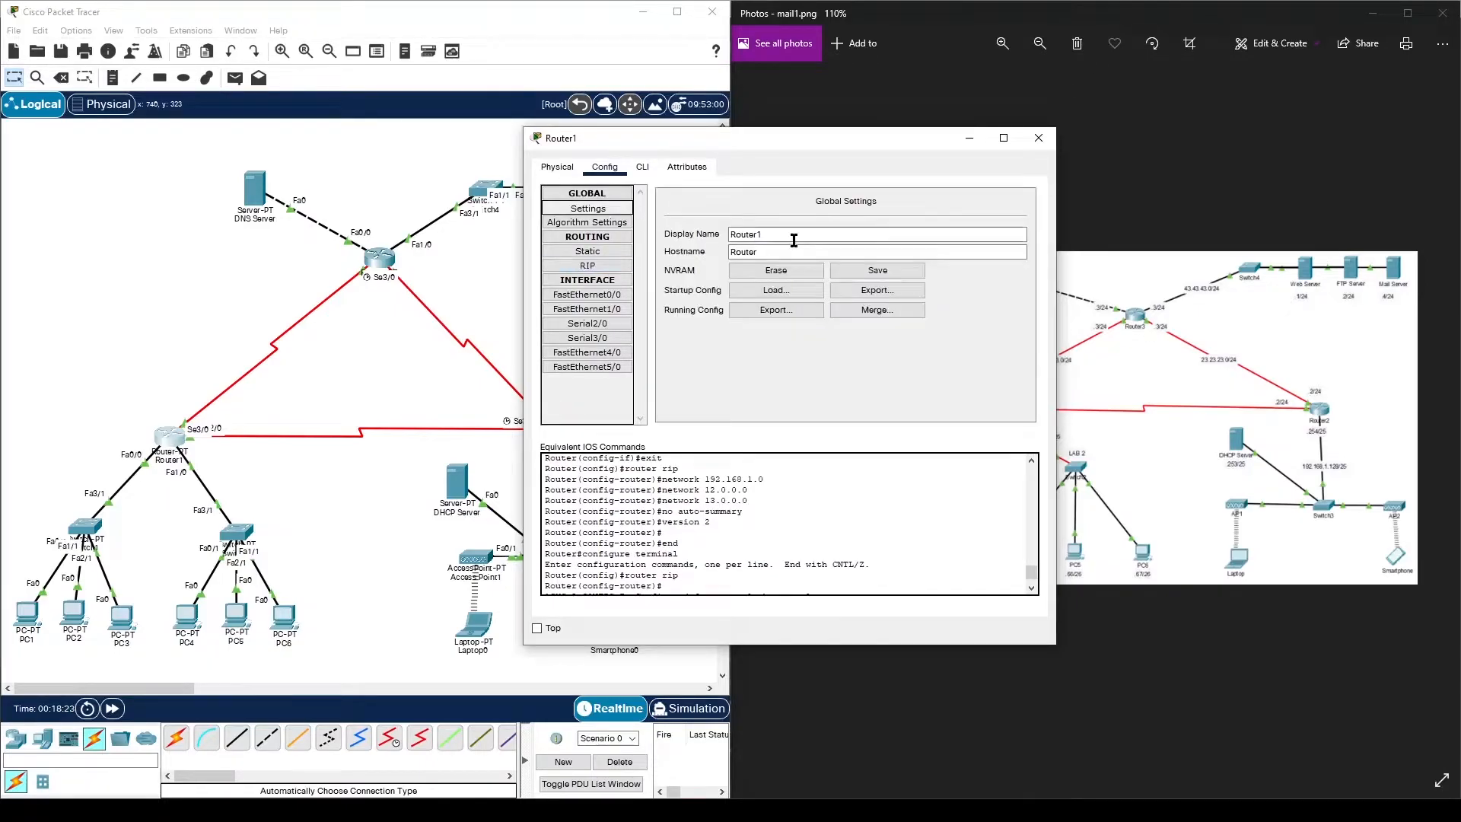
click(868, 272)
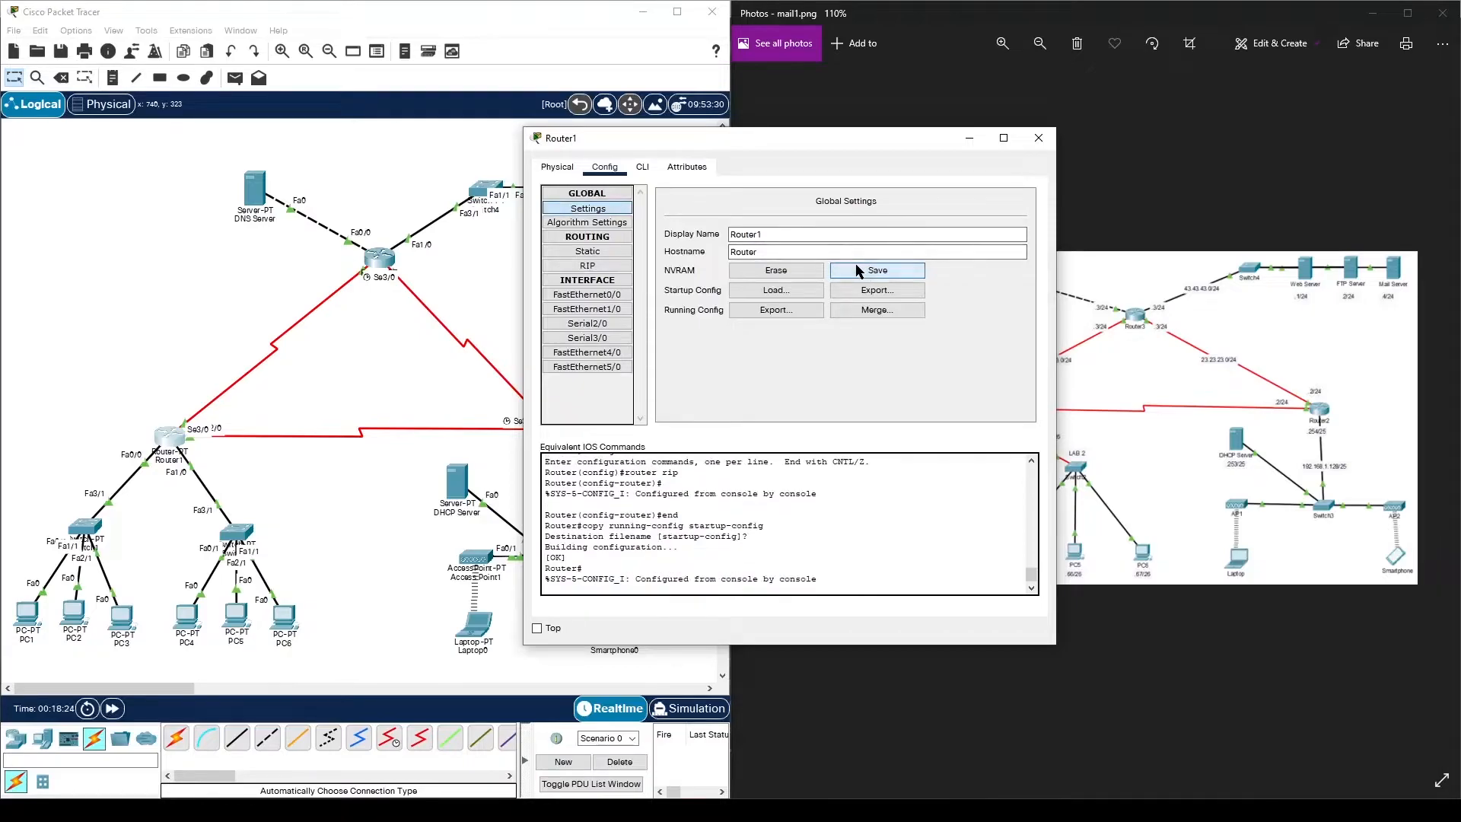
click(1038, 138)
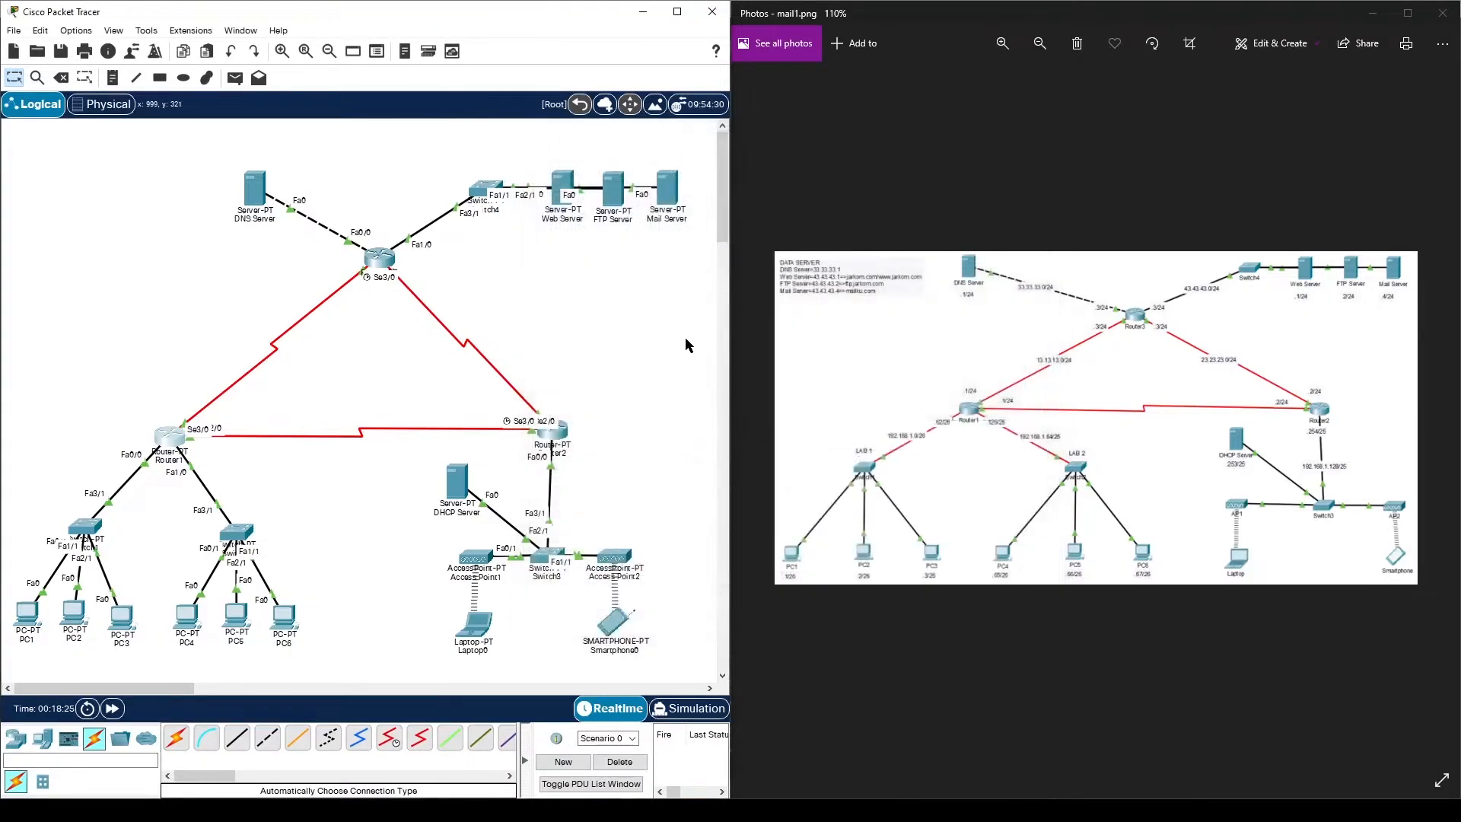
- Add RIP networks 192.168.1.0, 12.12.12.0 and 23.23.23.0 on Router2
click(556, 430)
click(528, 268)
click(808, 213)
drag(743, 142, 1063, 134)
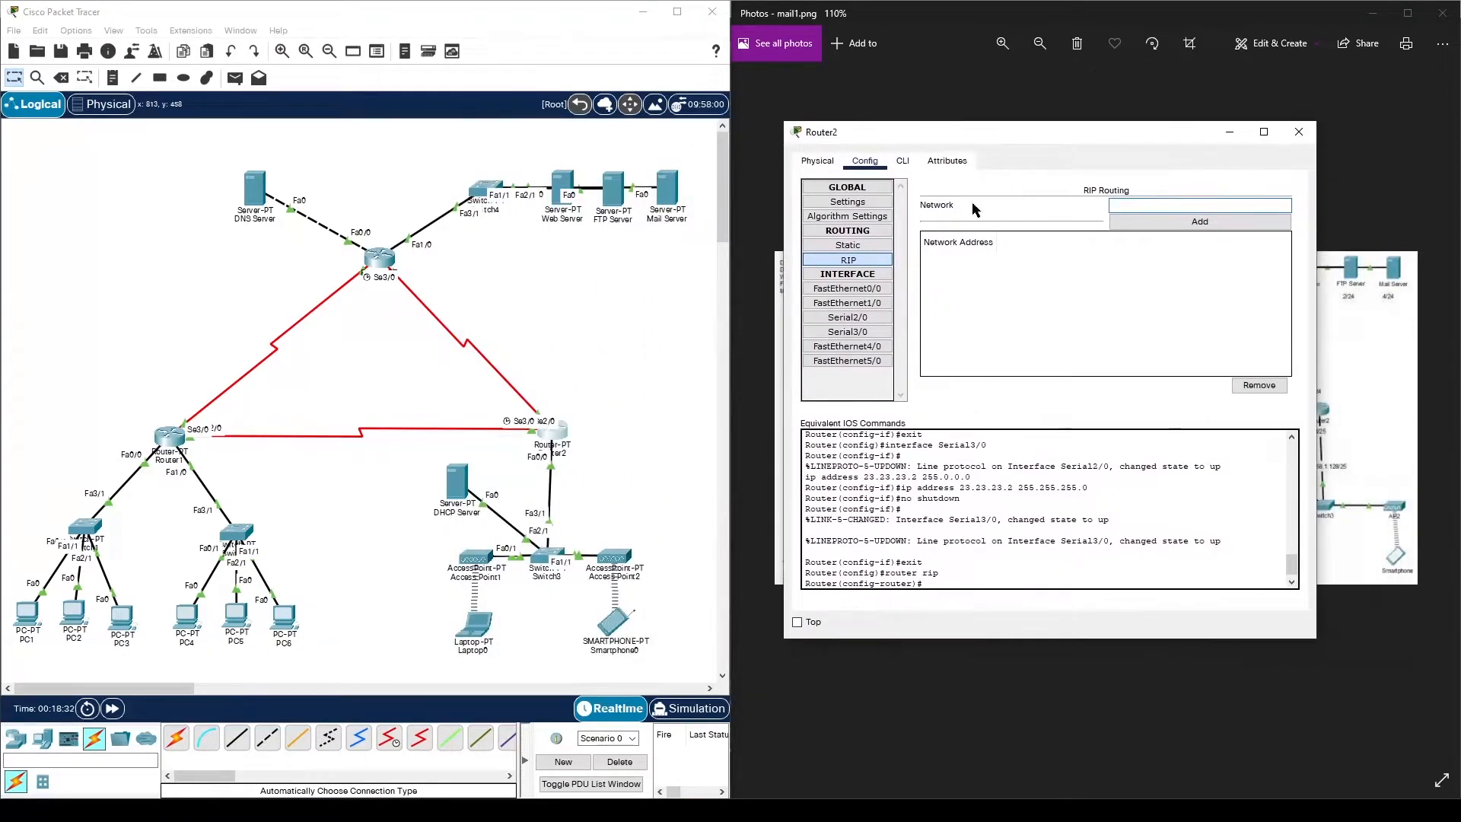
click(1168, 206)
text(192.168)
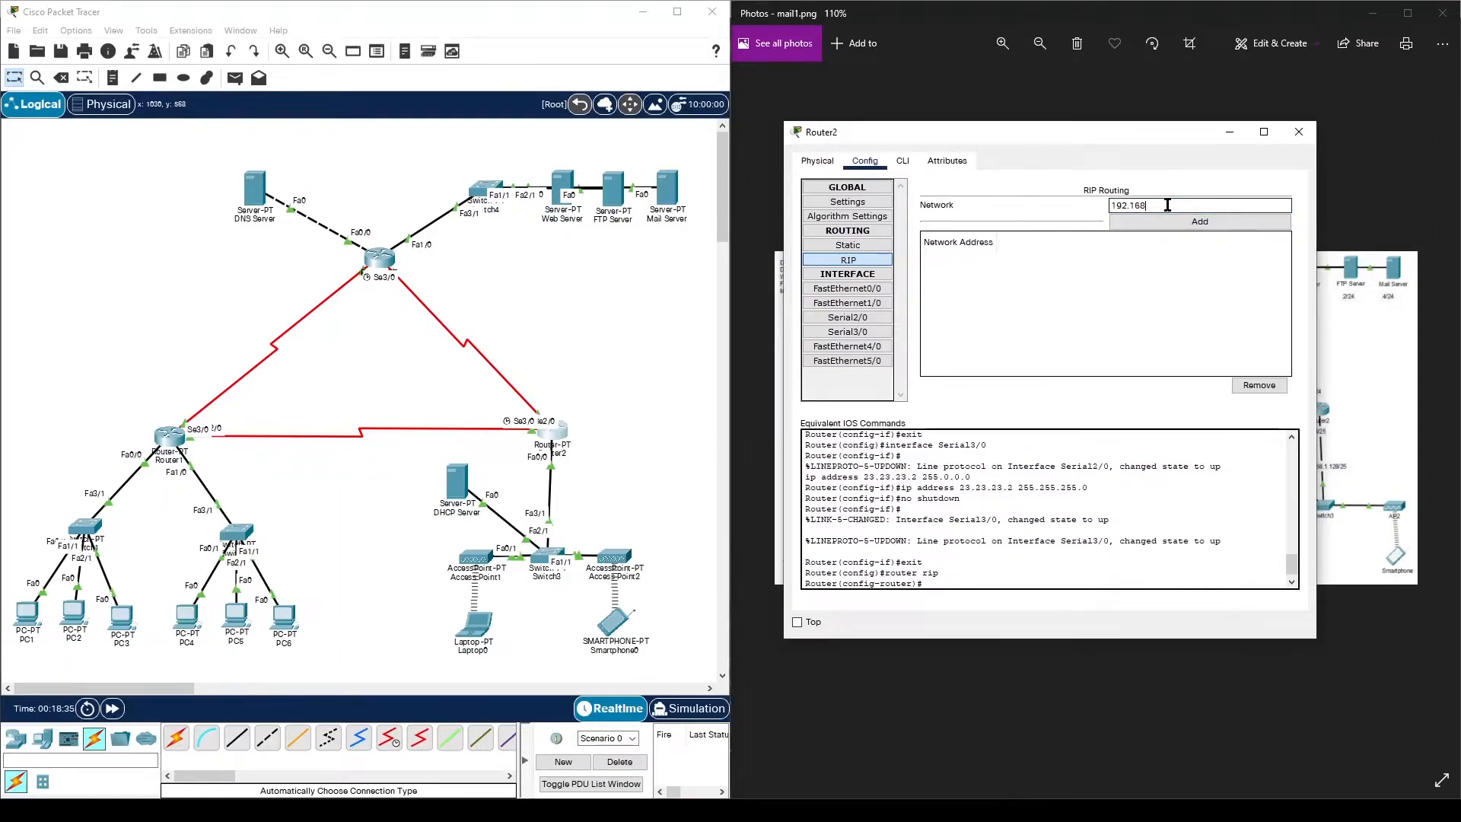
text(.1.0)
click(1181, 222)
click(1173, 201)
text(12.12.12)
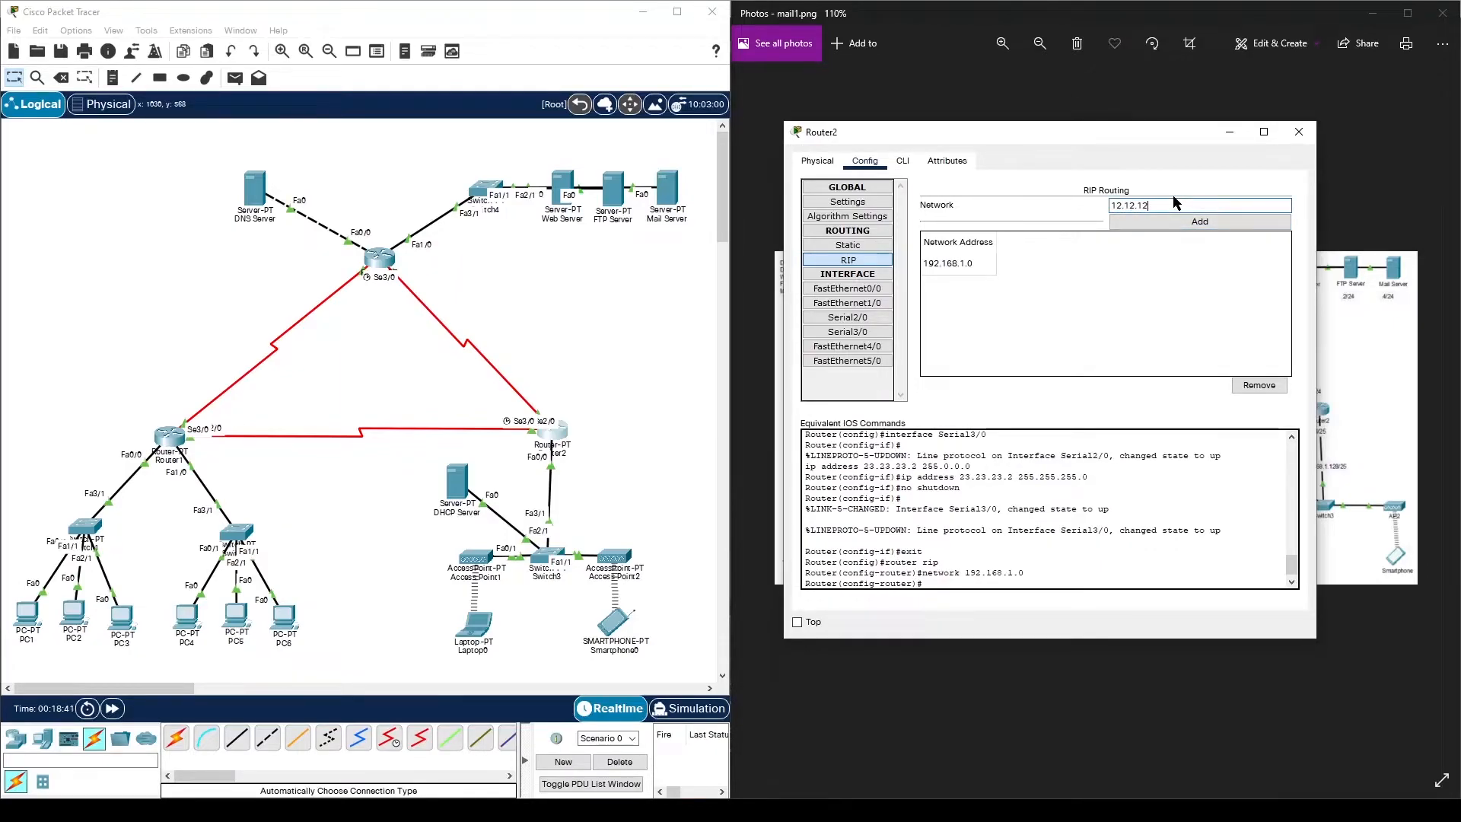
text(.0)
click(1153, 223)
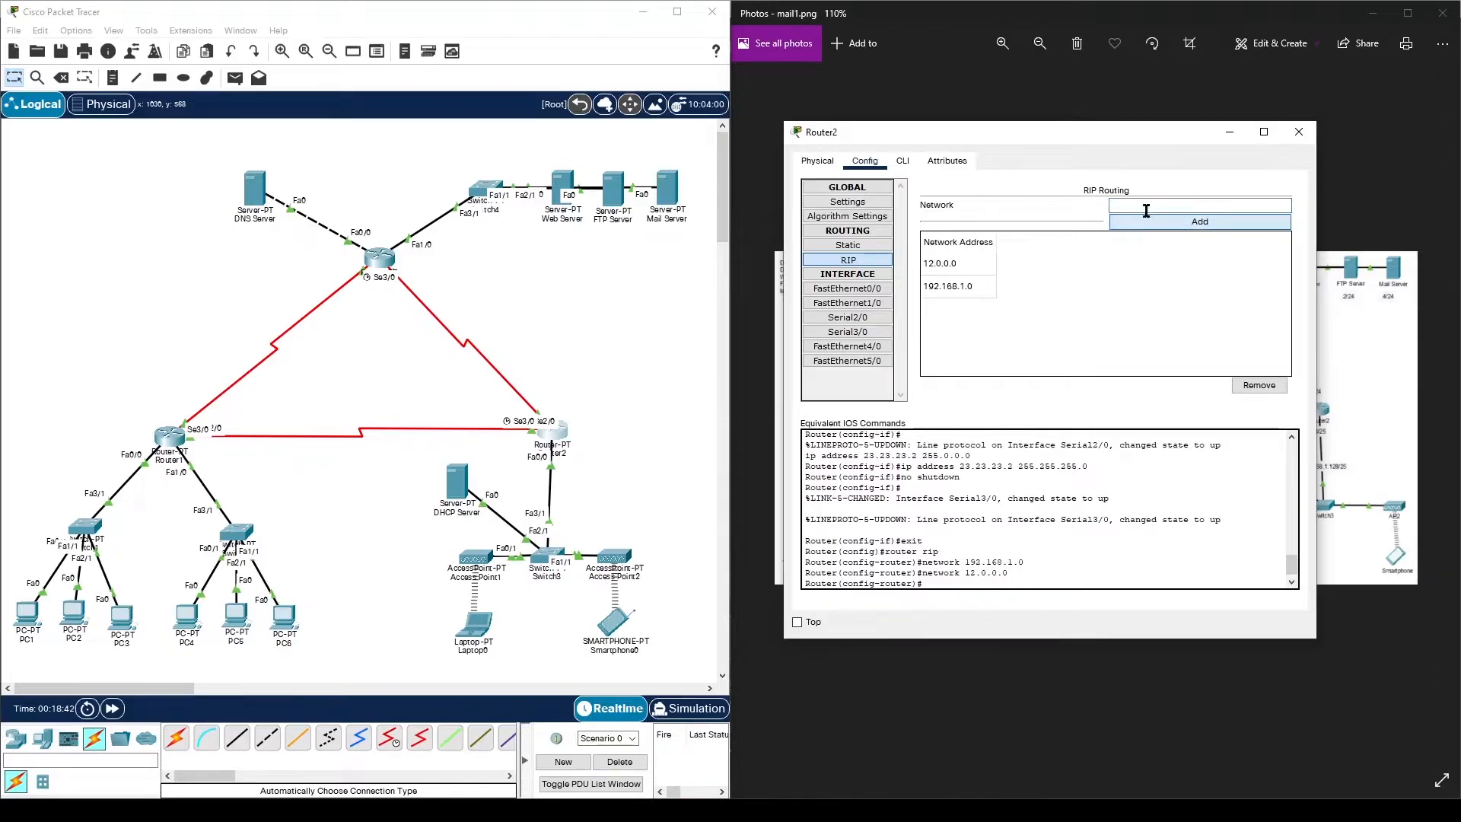
text(23.23.23.0)
click(1153, 222)
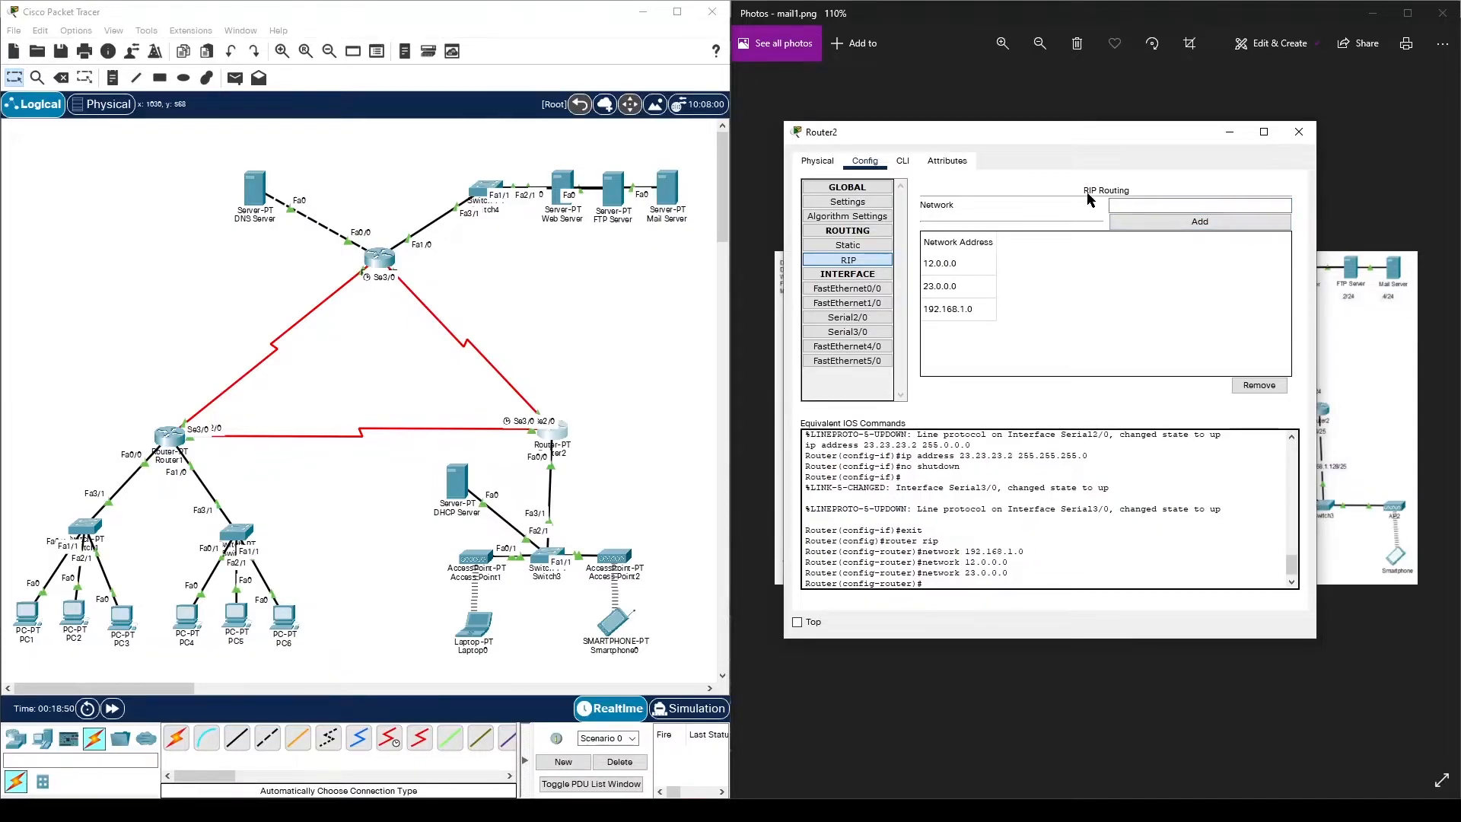
- In Router2's CLI, enter no auto-summary and version 2 for RIP
click(902, 161)
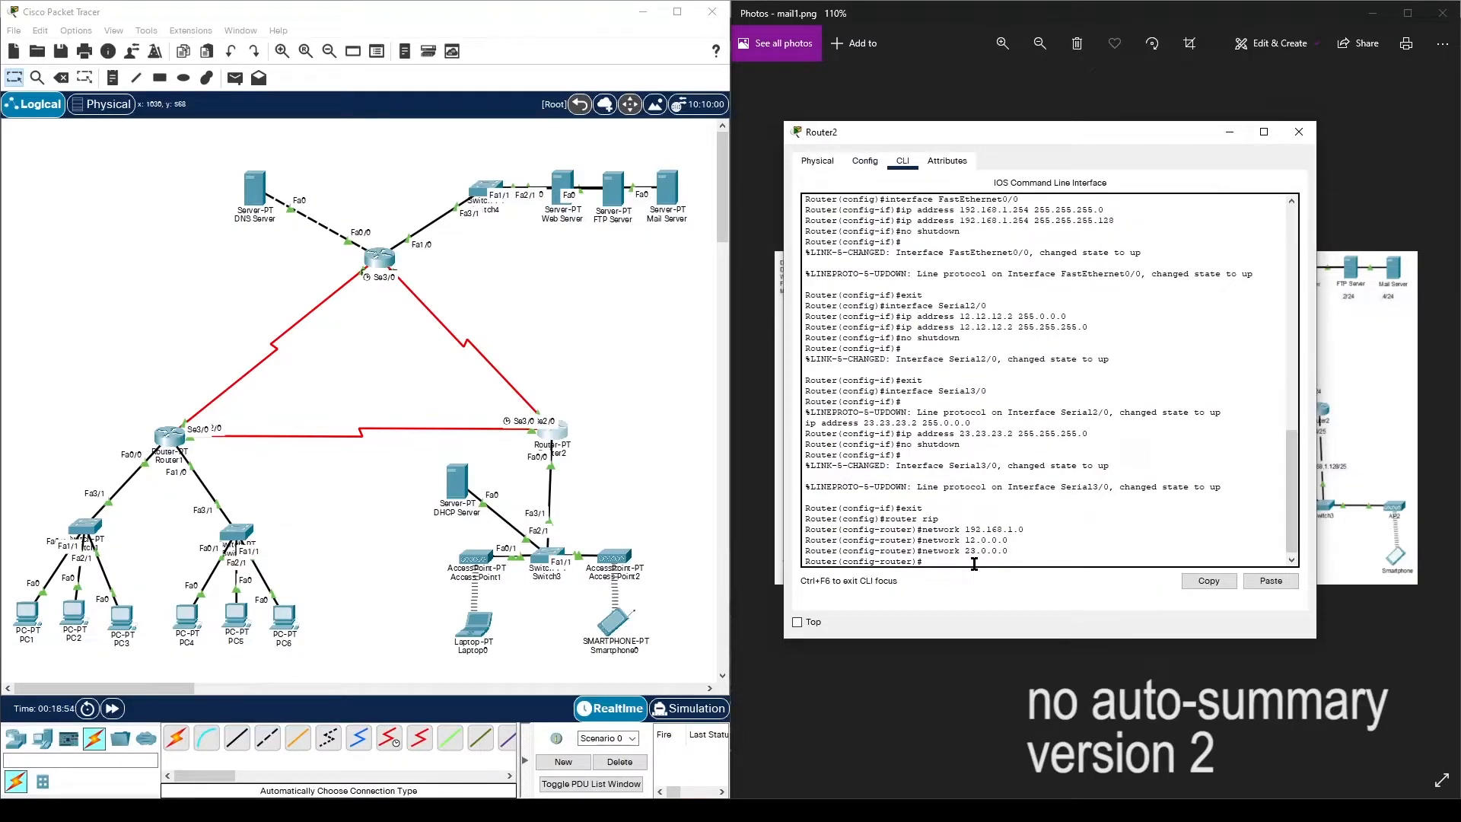
text(no auto-summary)
key(Return)
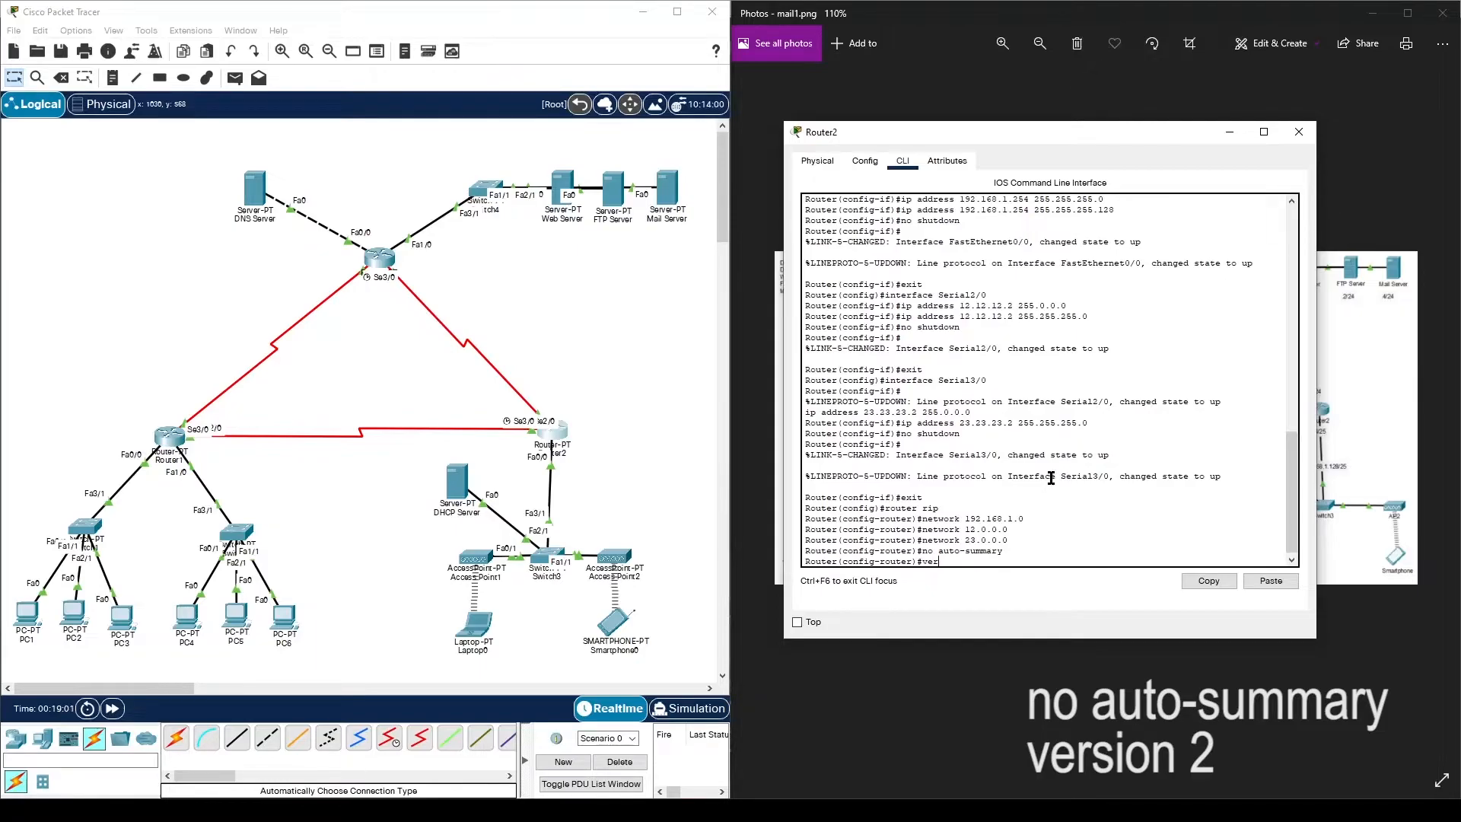
text(version 2)
key(Return)
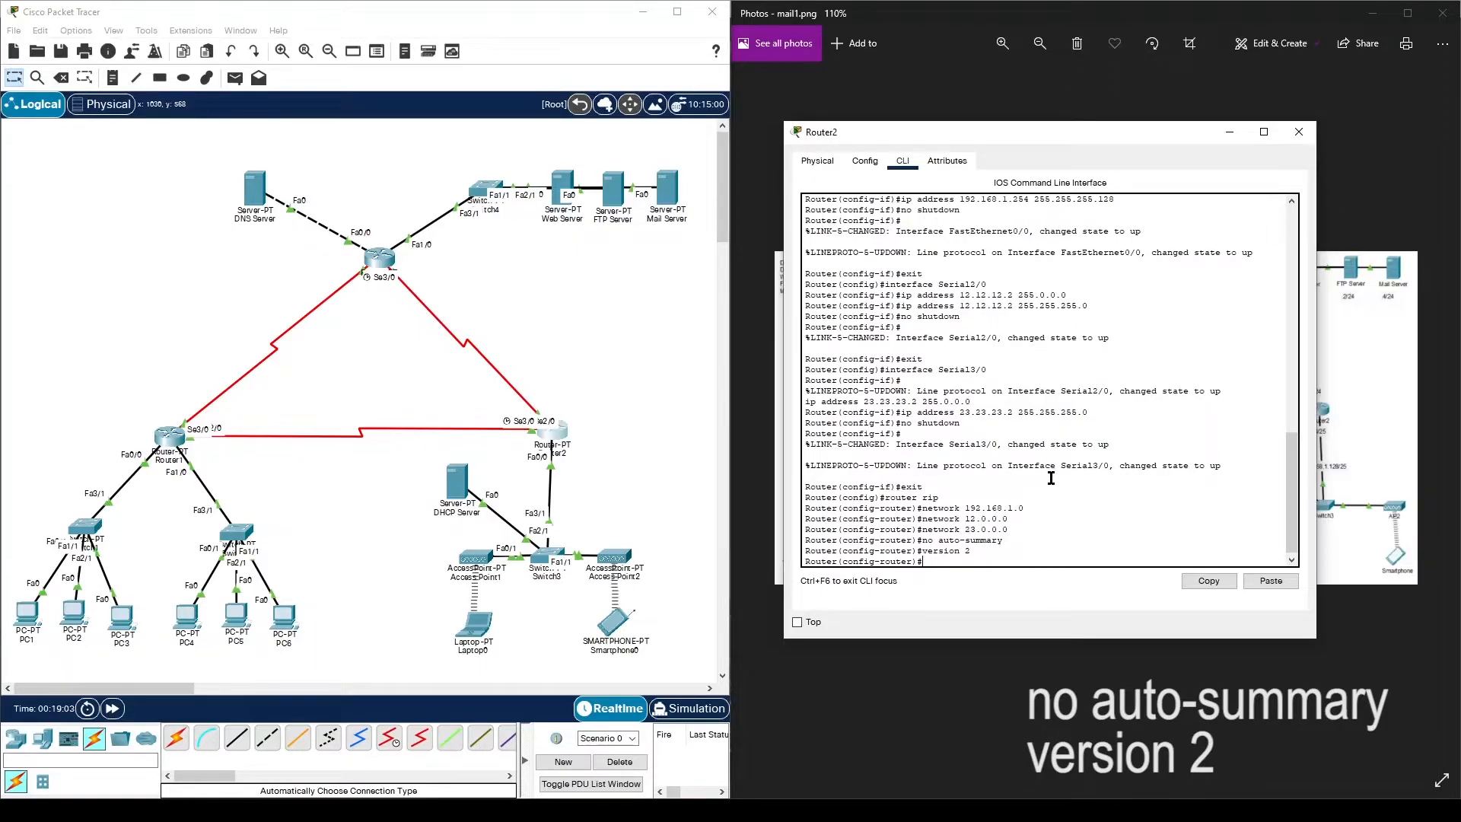
- Confirm RIP version 2, save Router2's configuration to NVRAM, and close the window
click(872, 167)
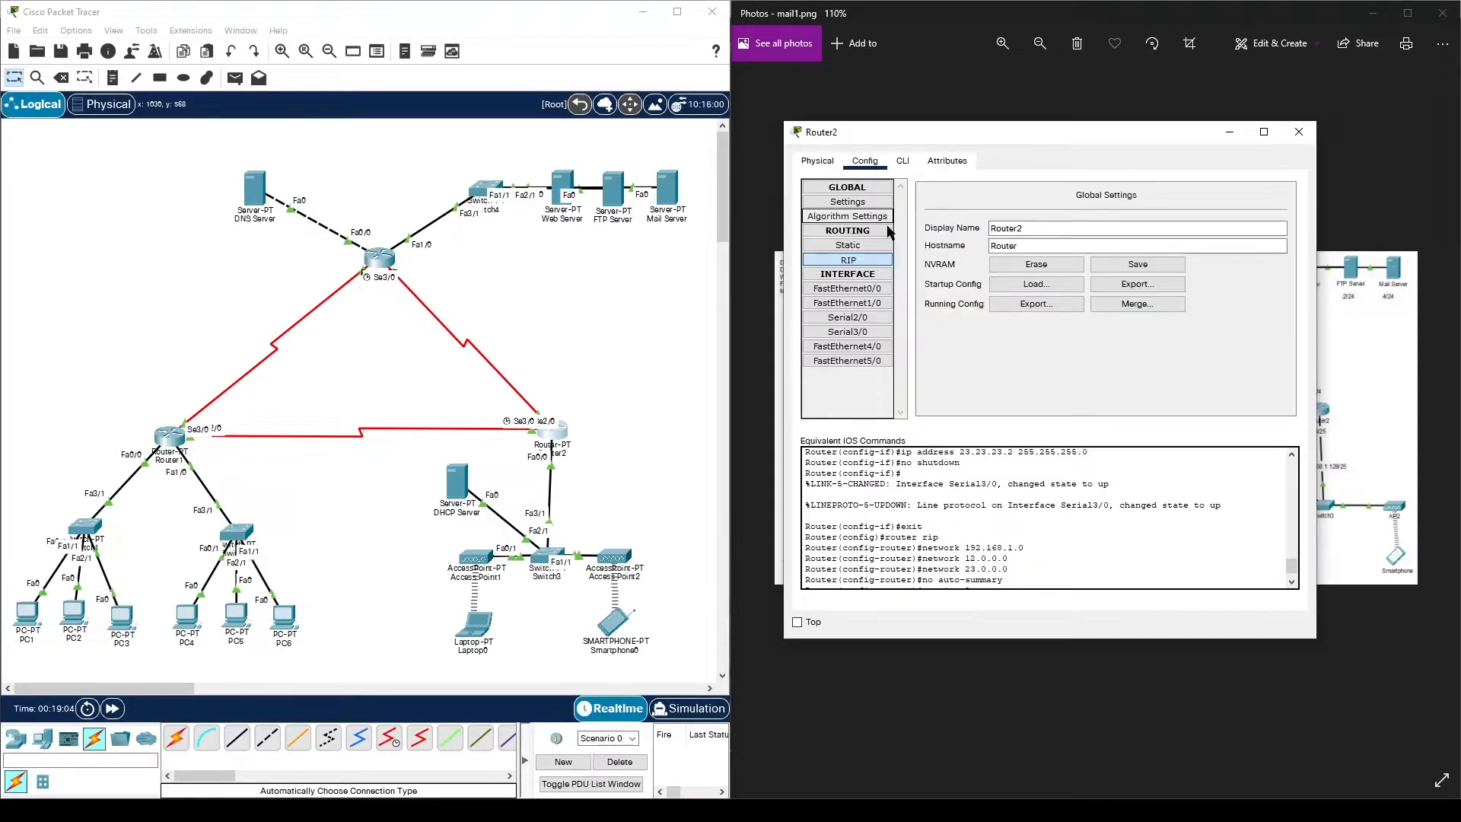
click(847, 260)
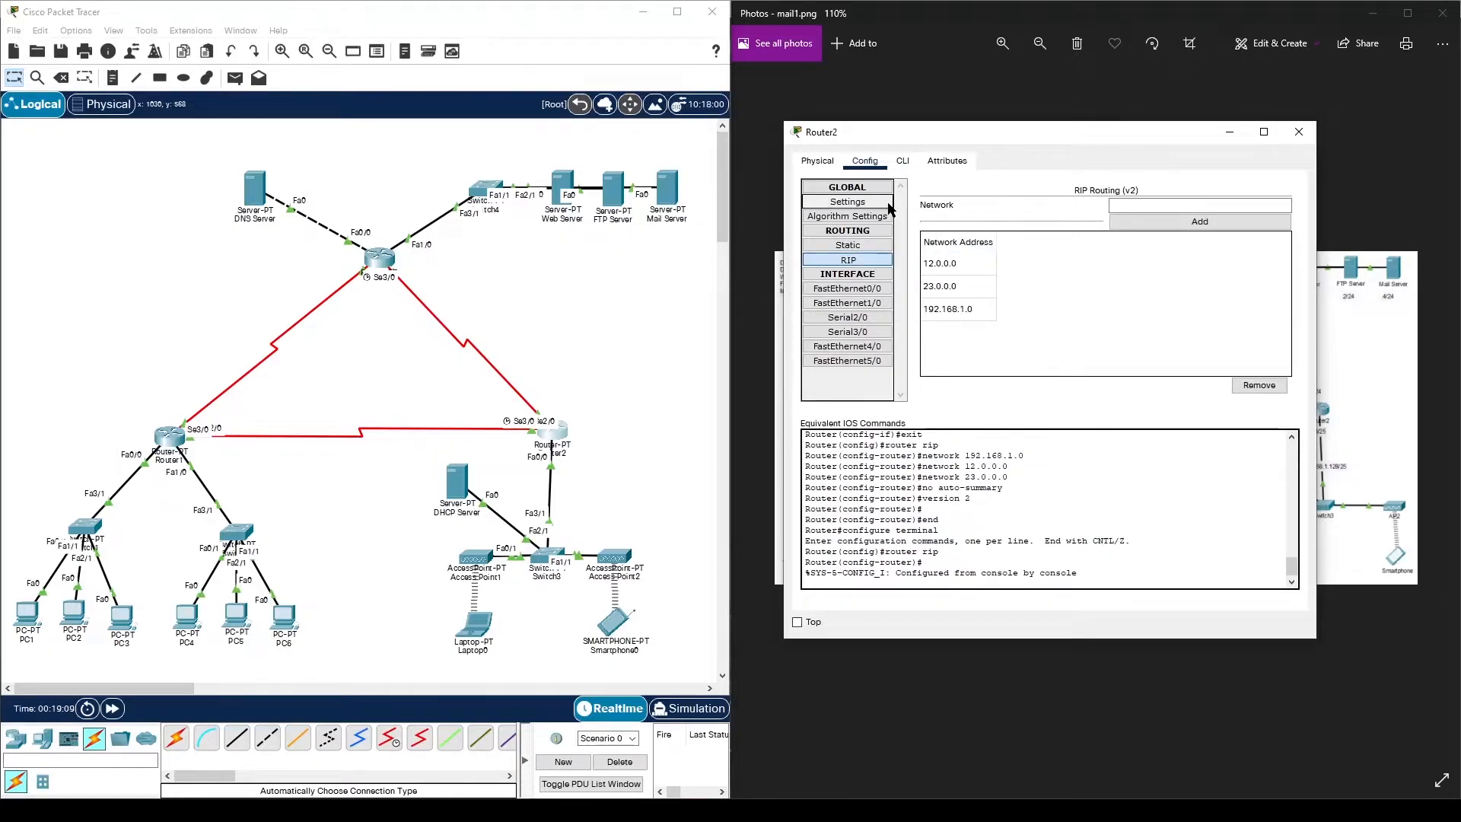
click(848, 202)
click(1136, 267)
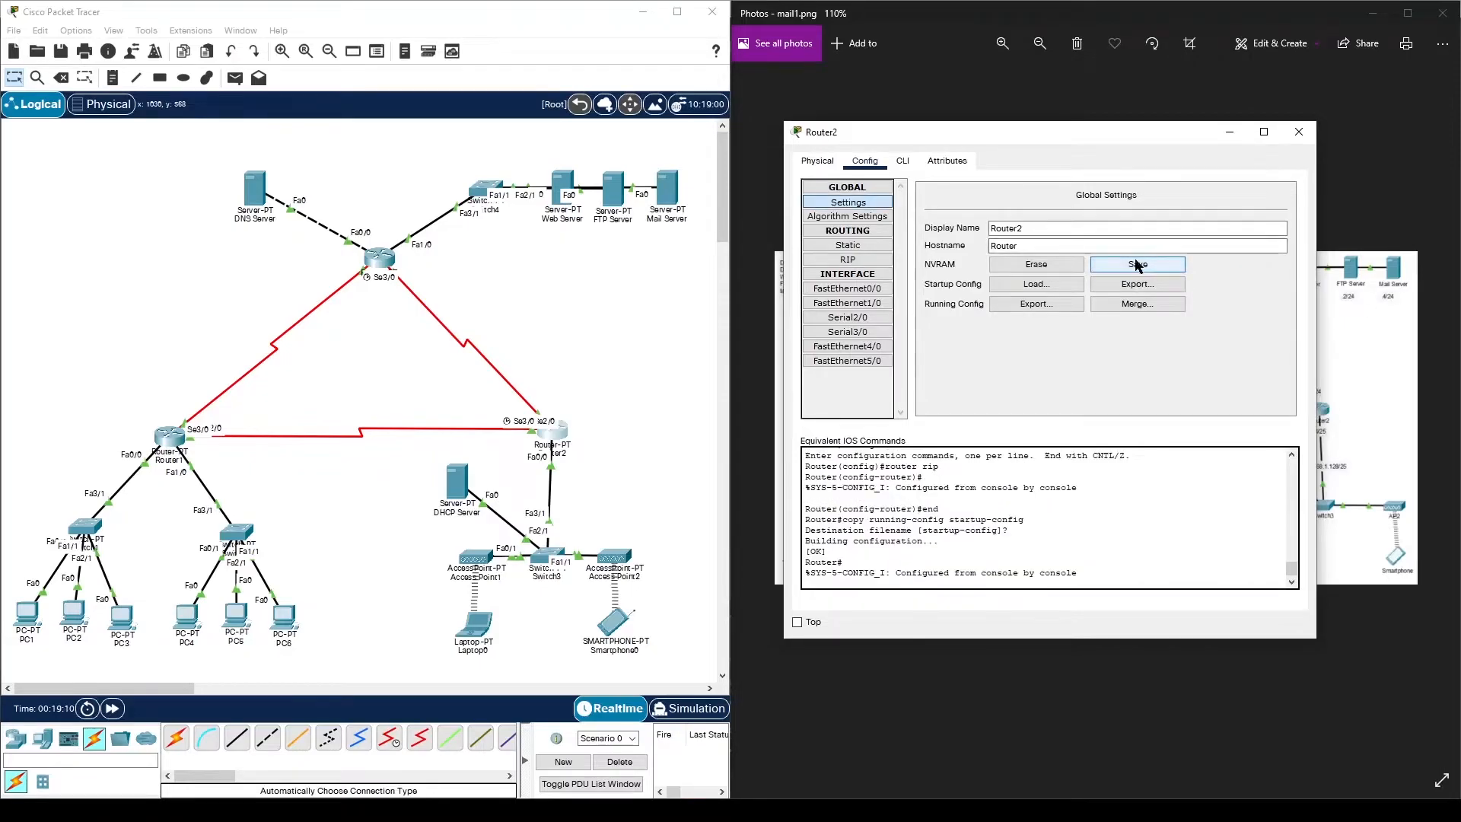
click(1299, 131)
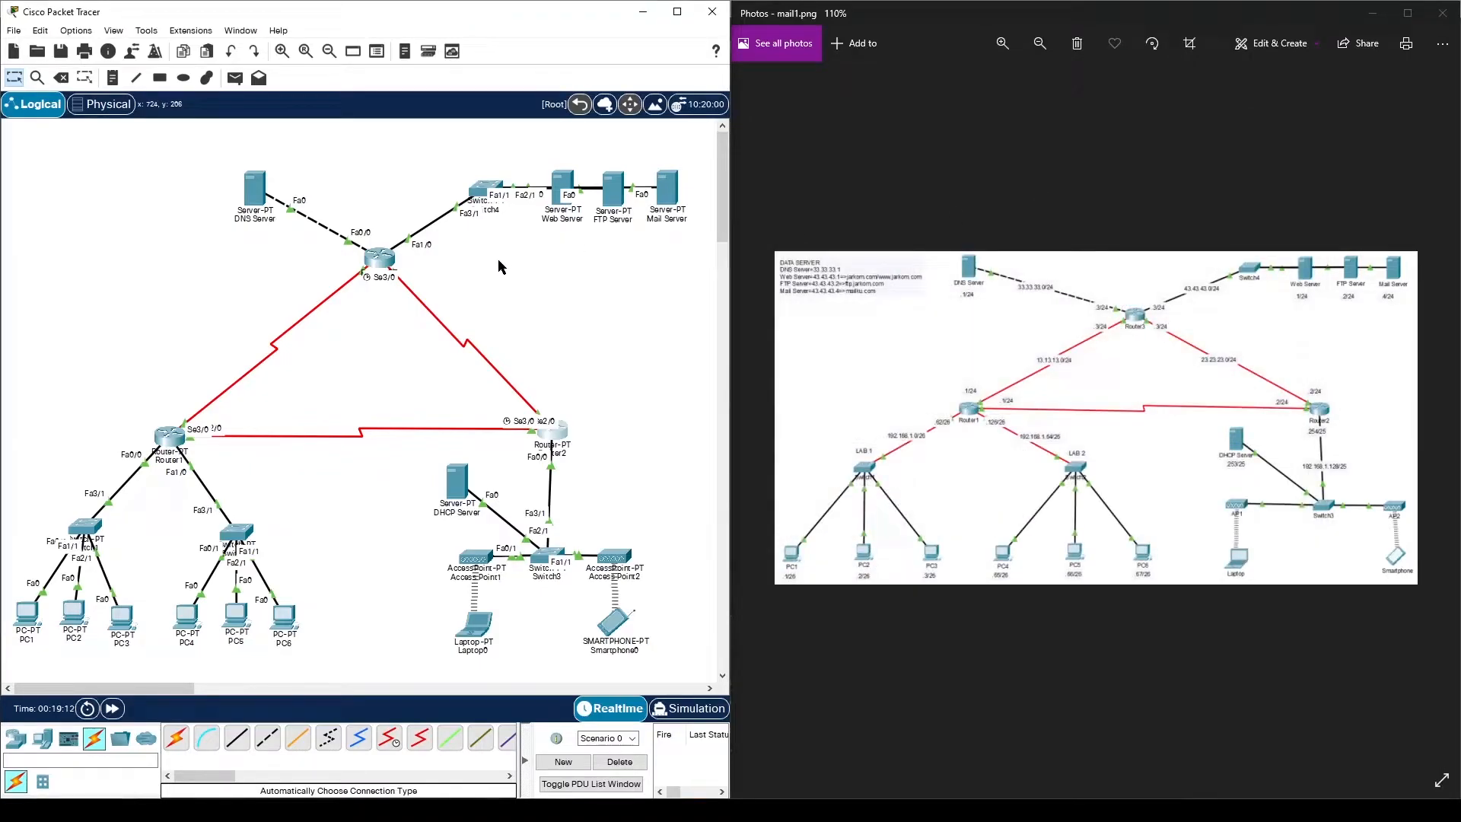
- Add RIP networks 33.33.33.0, 43.43.43.0, 13.13.13.0 and 23.23.23.0 on Router3
click(384, 257)
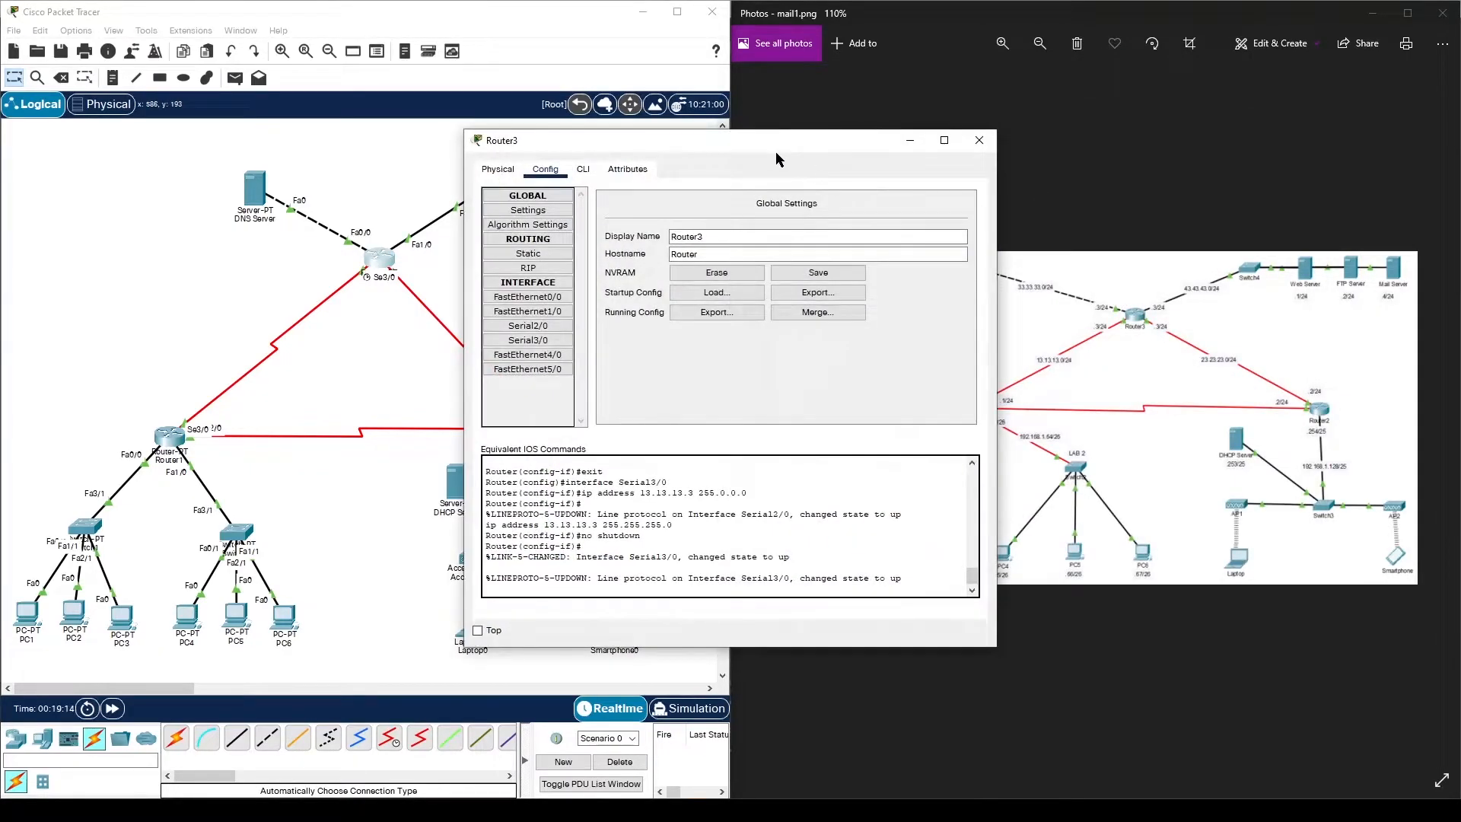
drag(797, 145, 1083, 121)
click(808, 244)
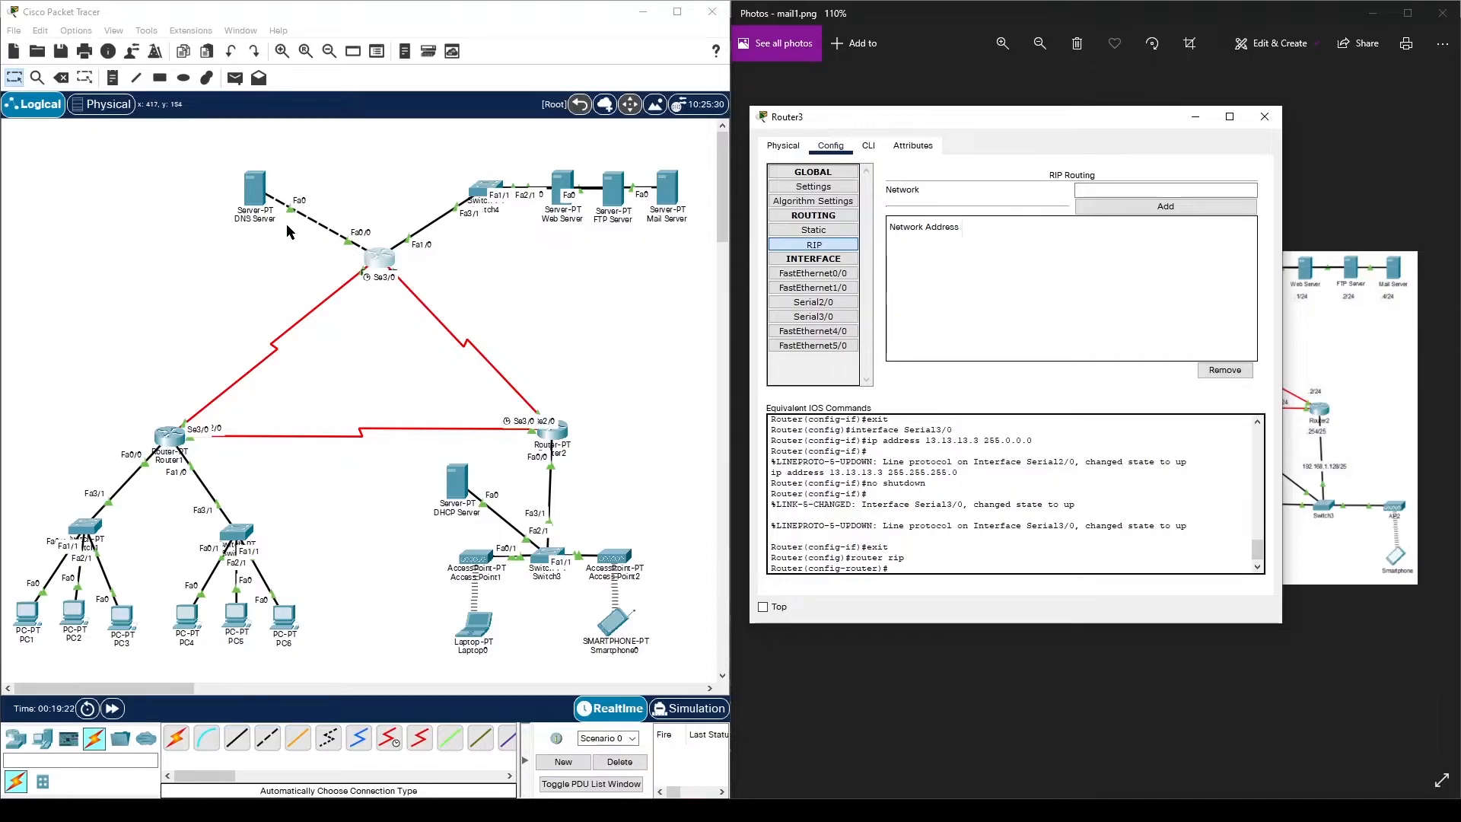
click(1095, 189)
text(33.33.33.0)
click(1142, 206)
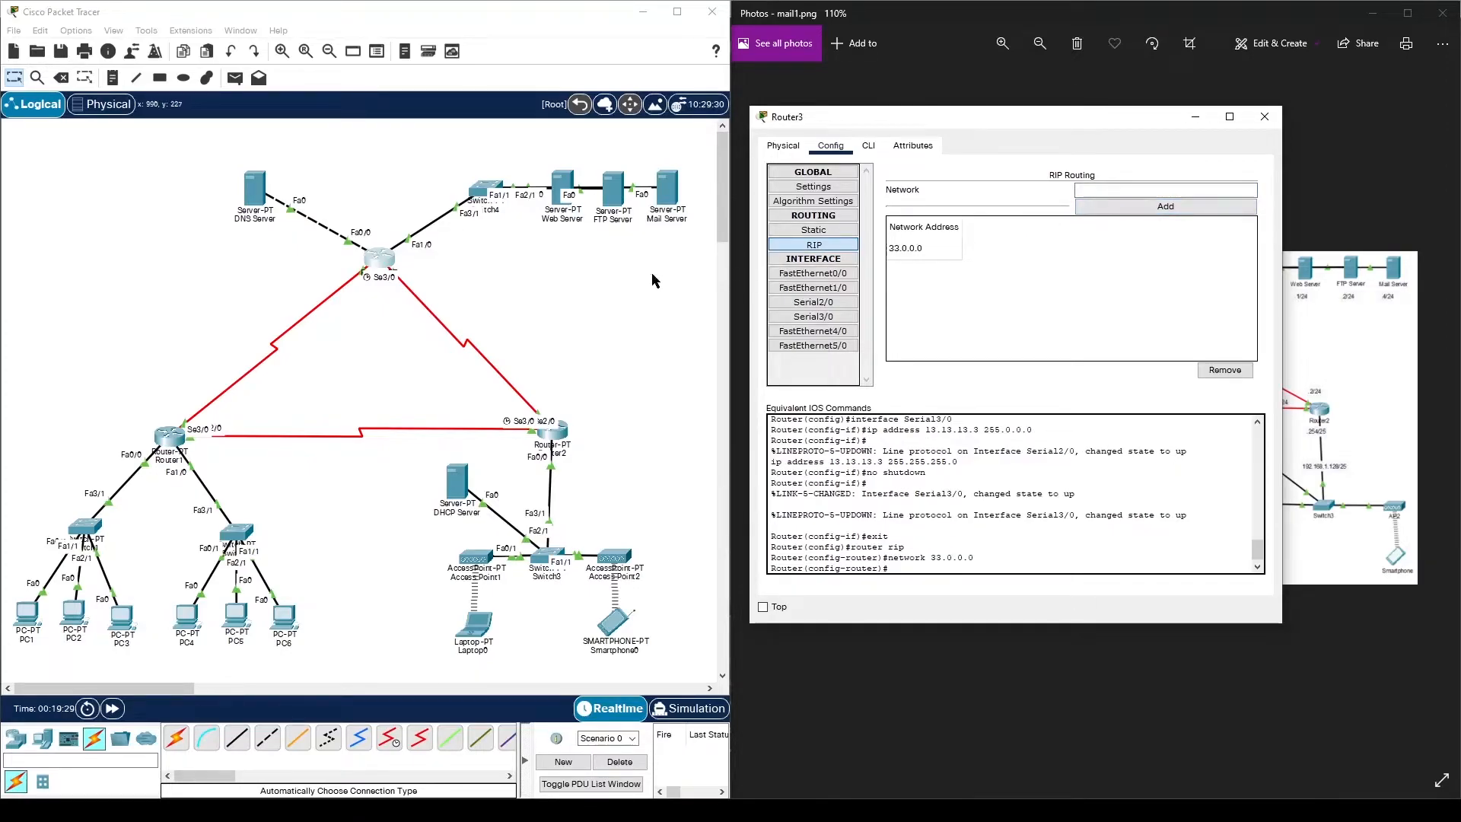
click(1082, 189)
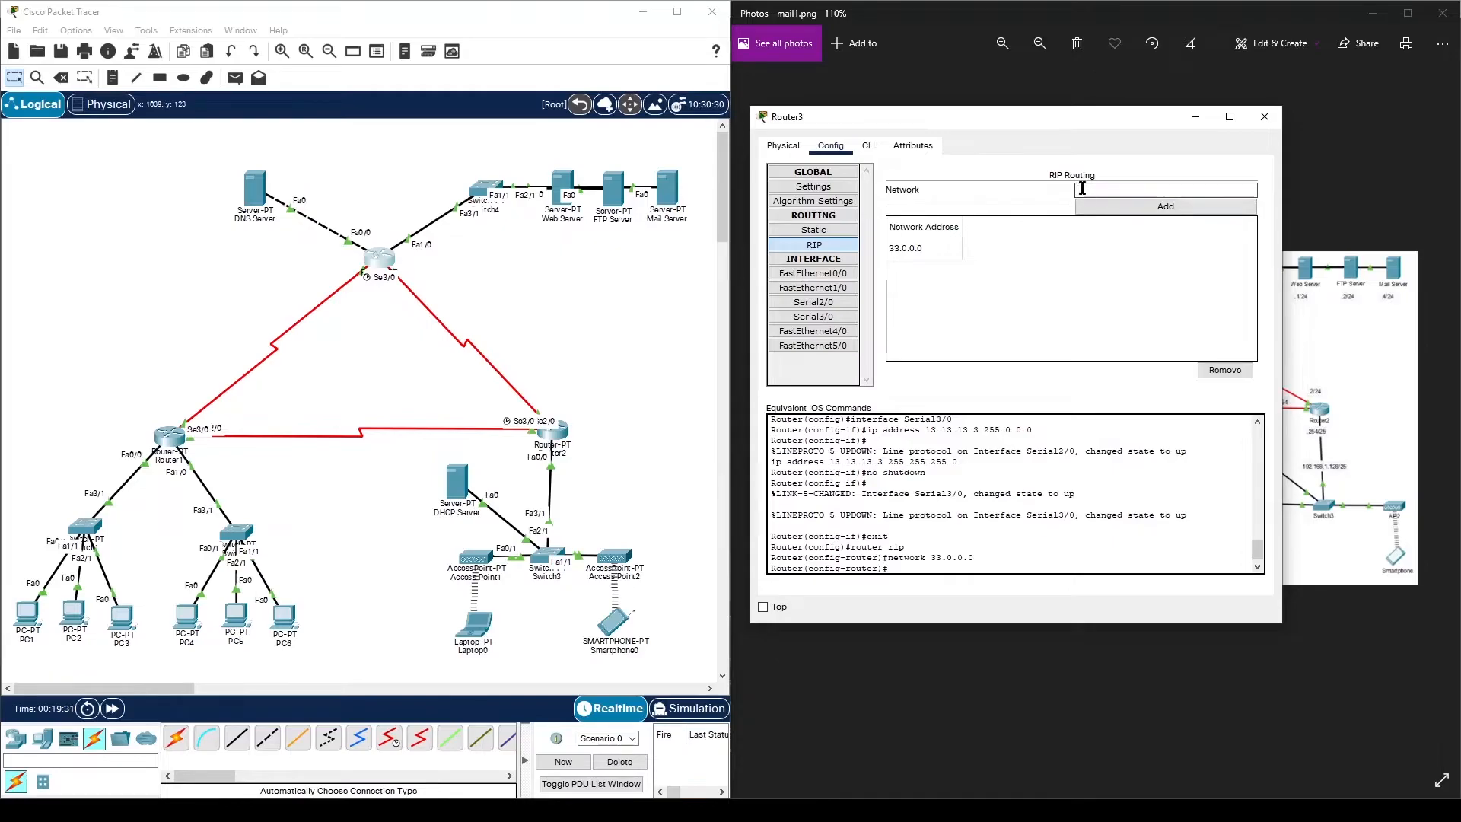
text(43.43.43.0)
click(1098, 206)
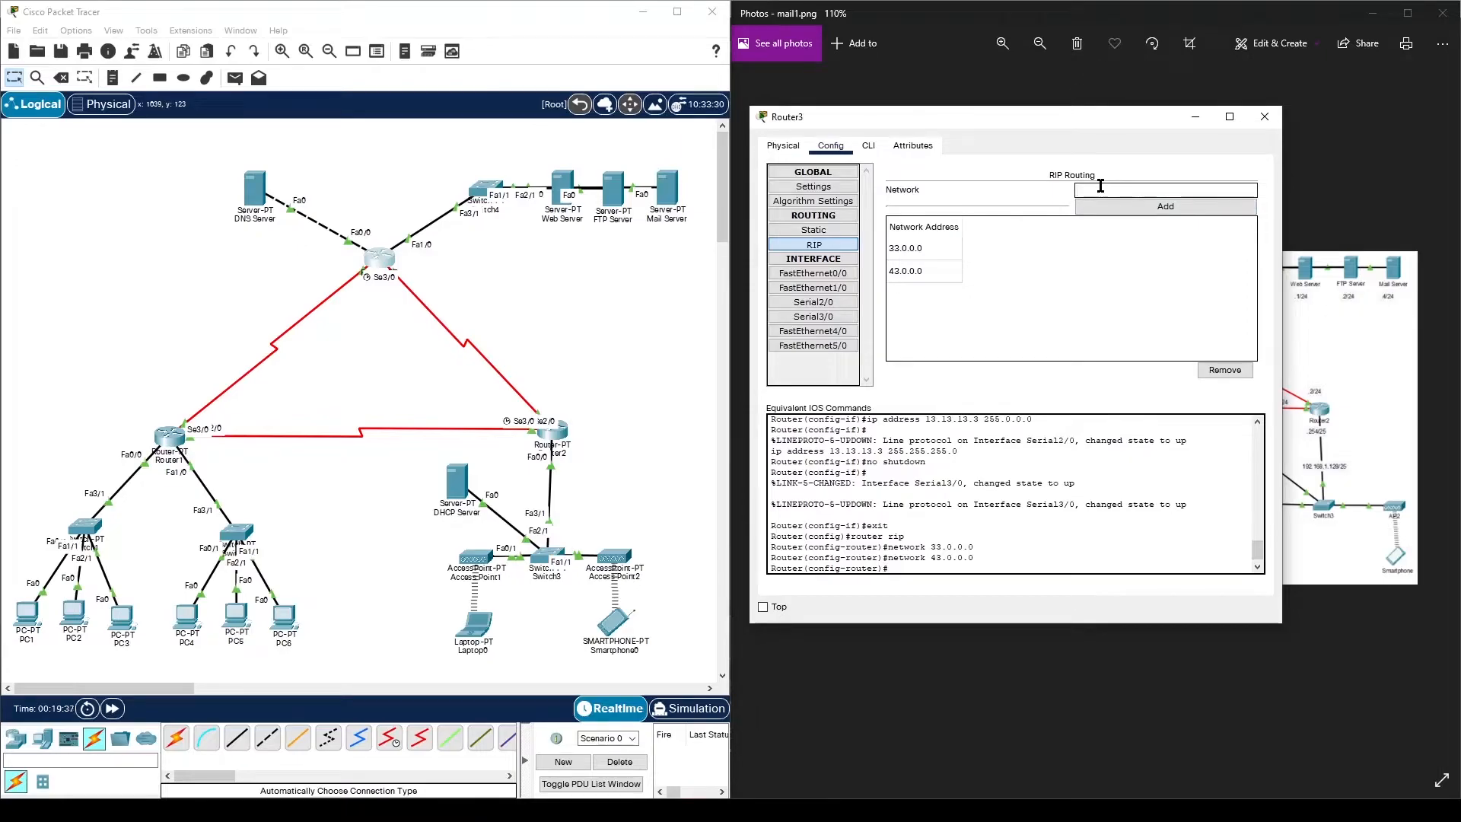
click(1100, 187)
text(13.13.13.0)
click(1116, 207)
click(1114, 189)
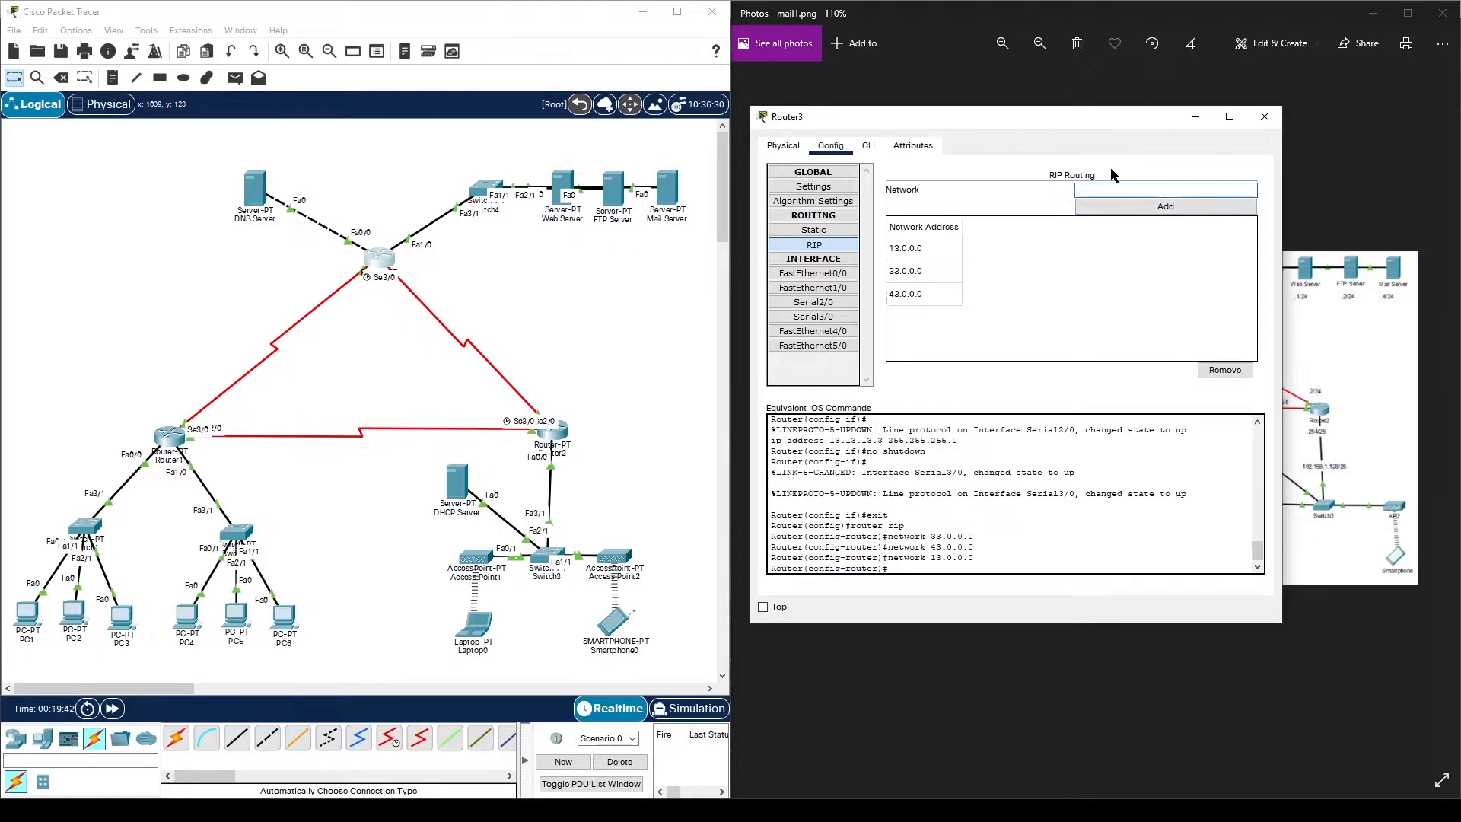
text(23.23.23.)
click(1117, 206)
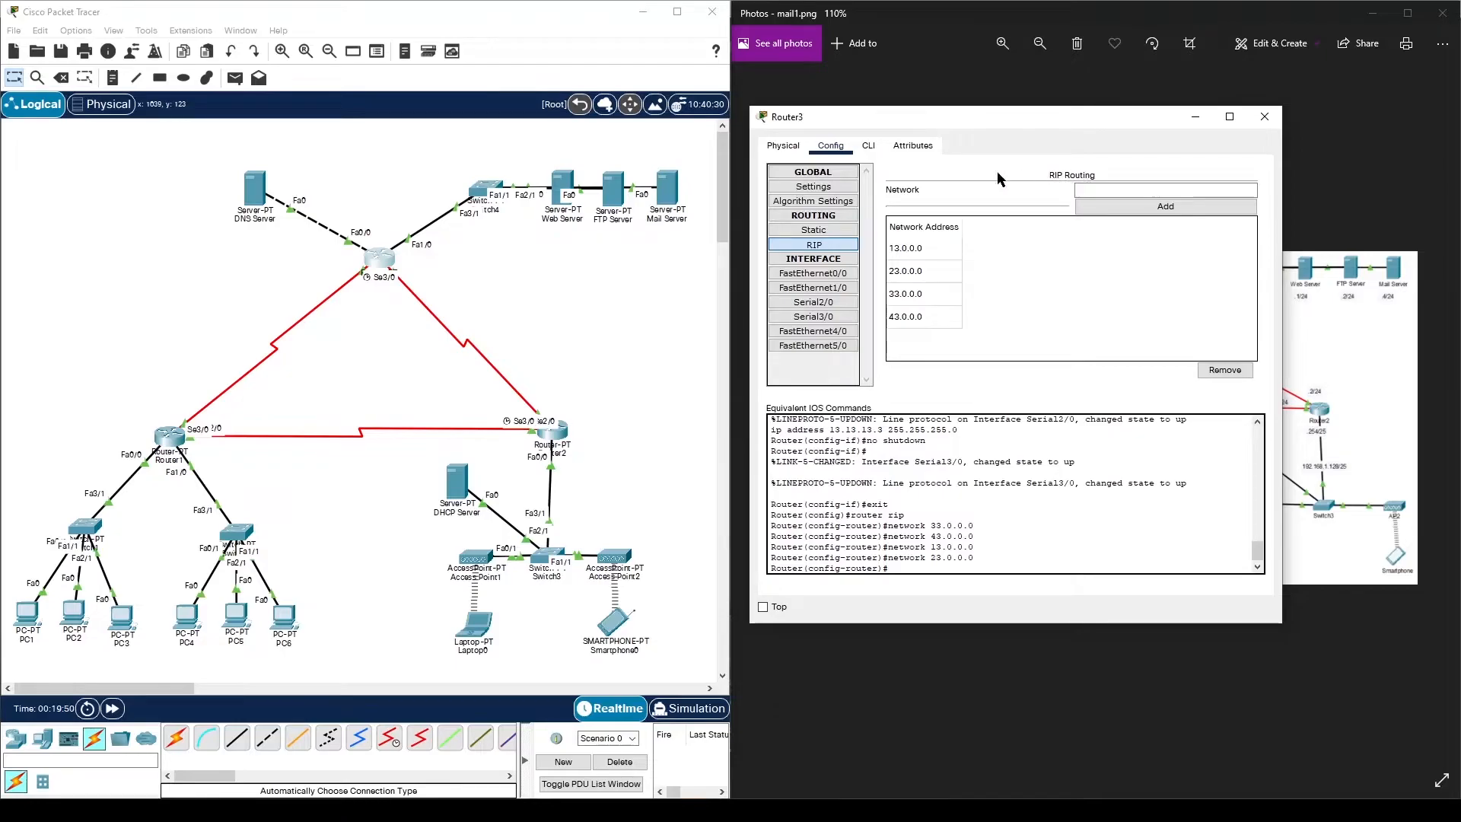
- In Router3's CLI, enter no auto-summary and version 2 for RIP
click(870, 147)
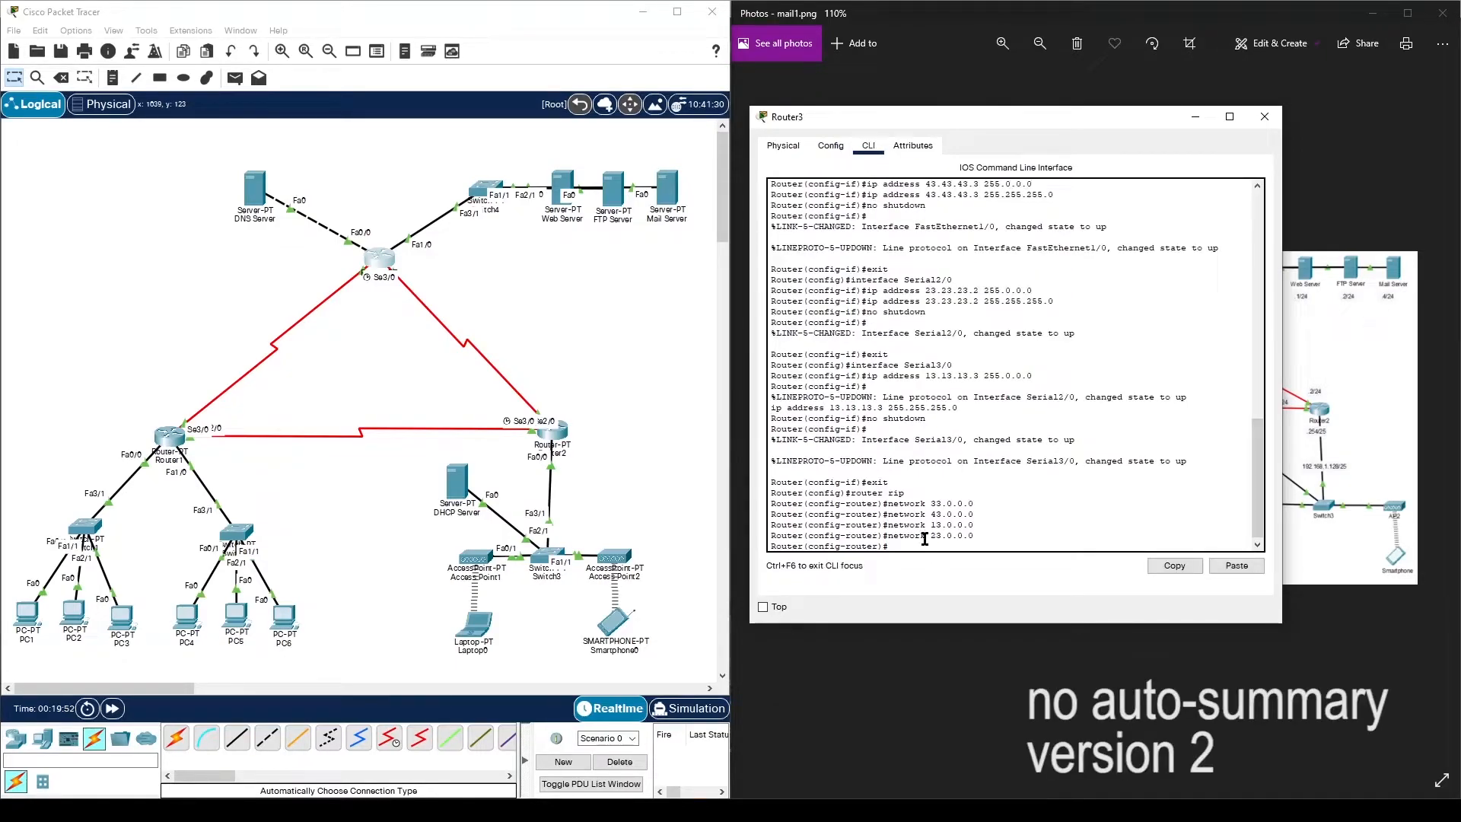
text(no auto-summary)
key(Return)
text(version 2)
key(Return)
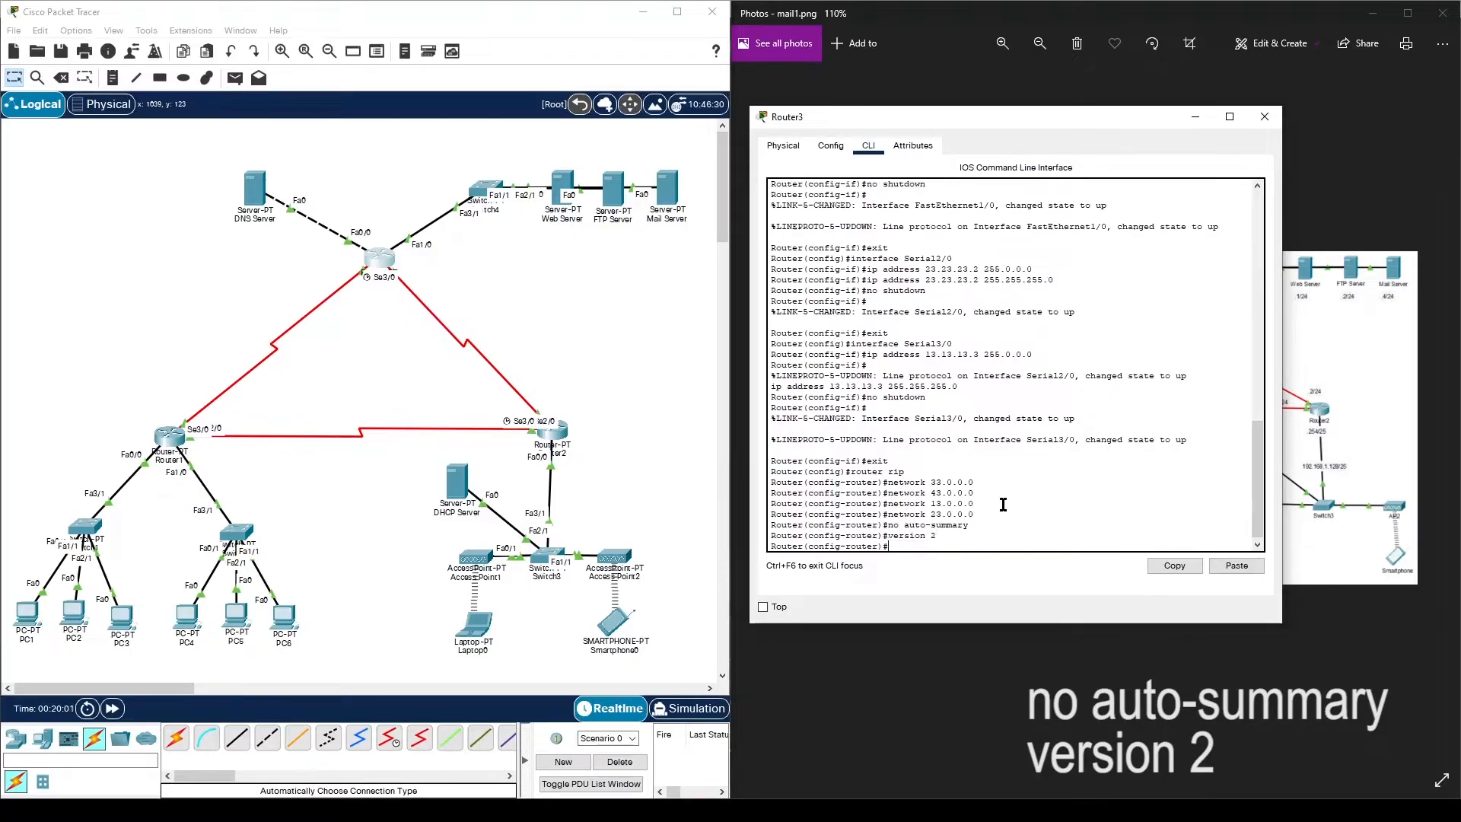
- Confirm RIP version 2, save Router3's configuration to NVRAM, and close the window
click(831, 146)
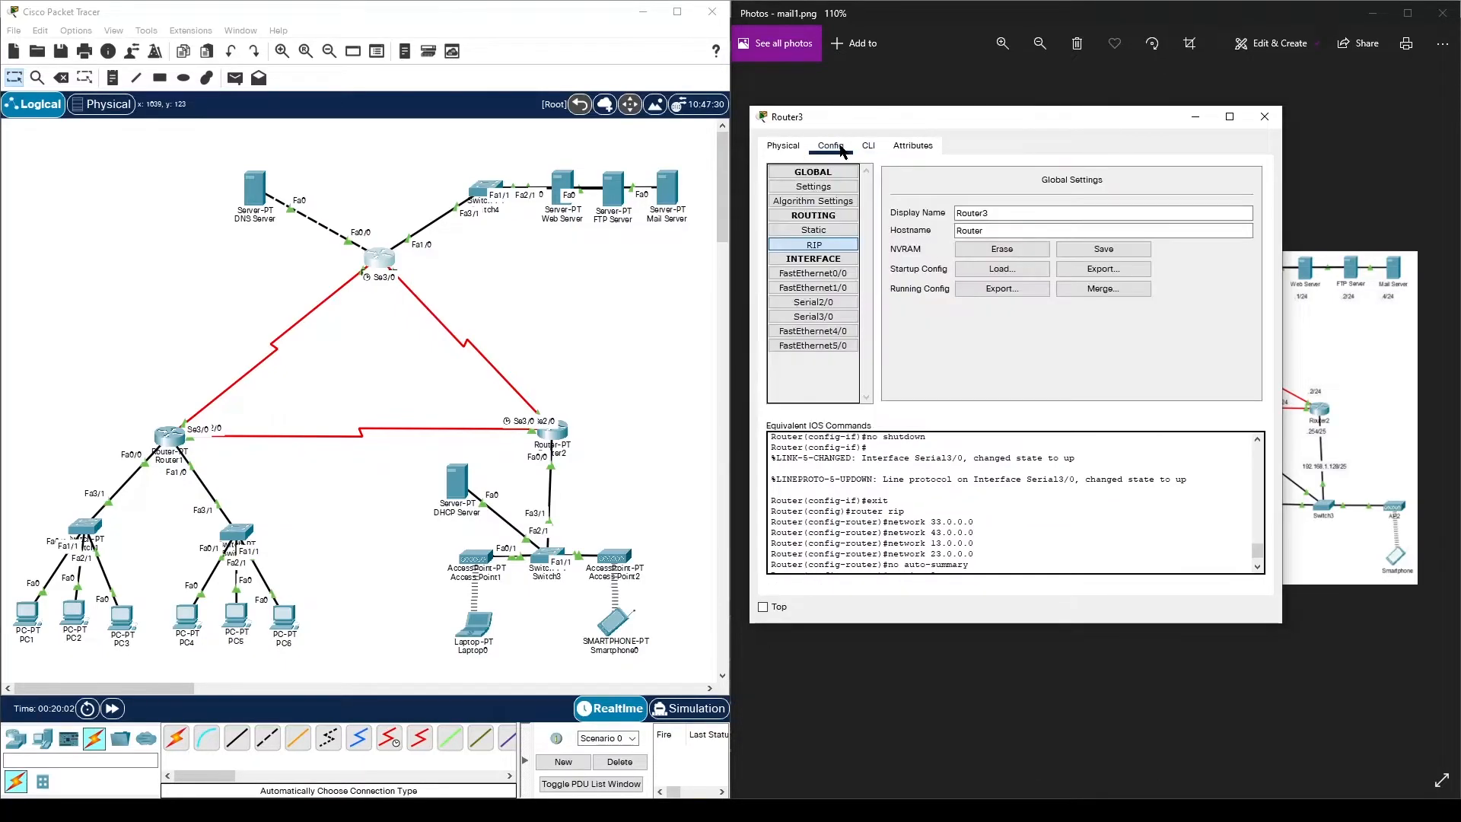
click(814, 244)
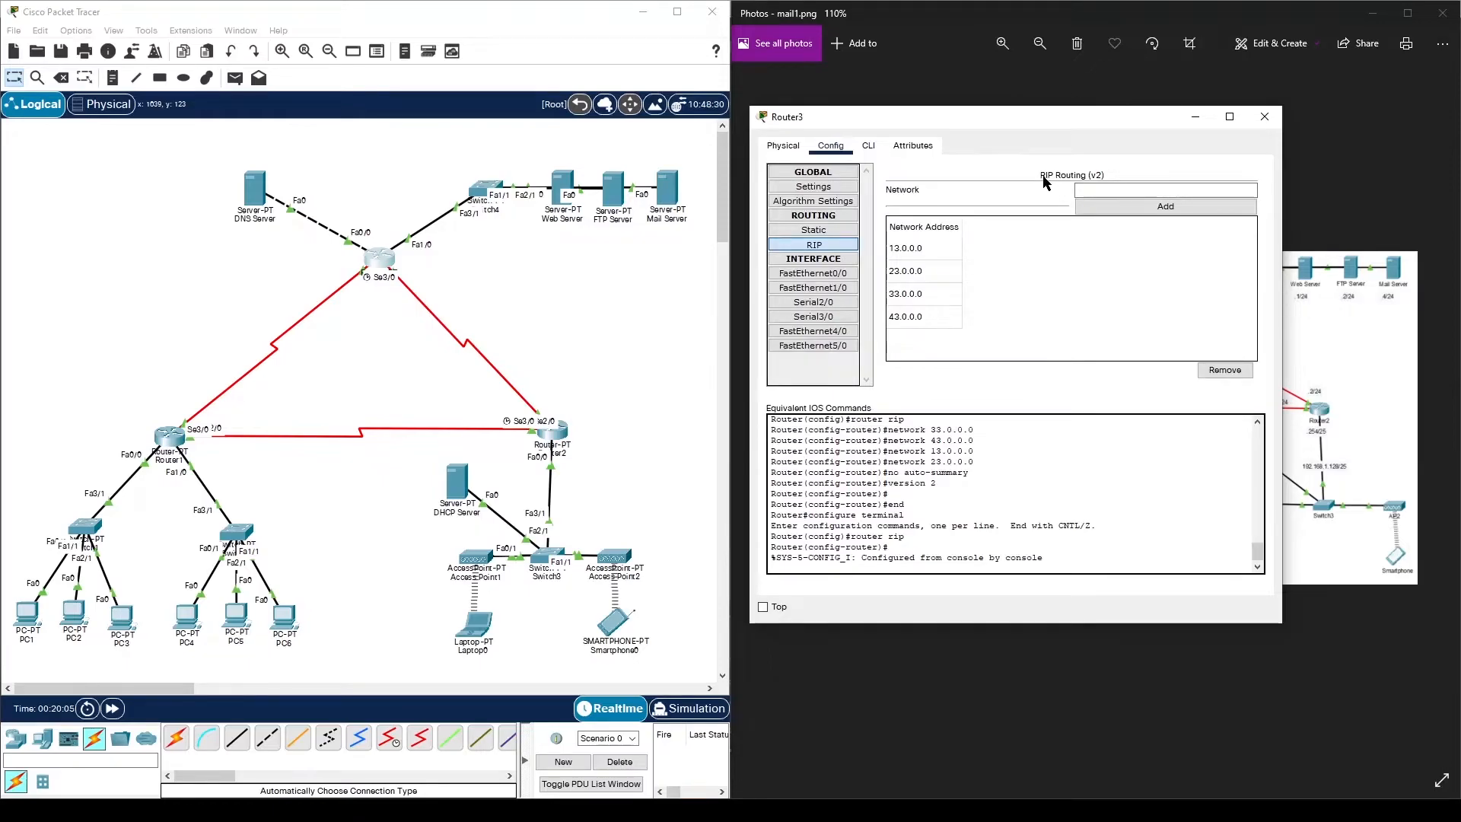
click(846, 187)
click(1103, 250)
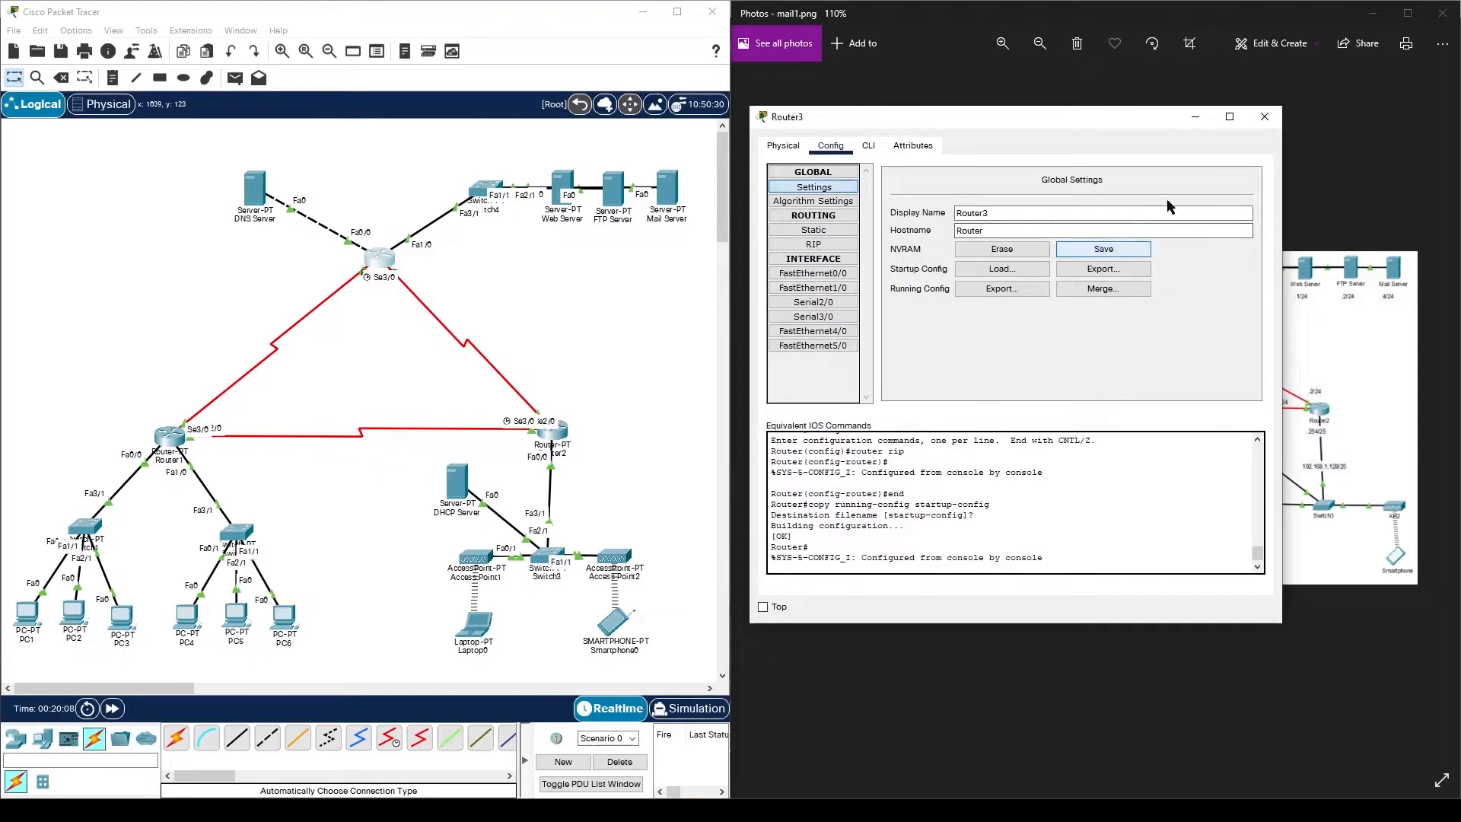
click(1265, 116)
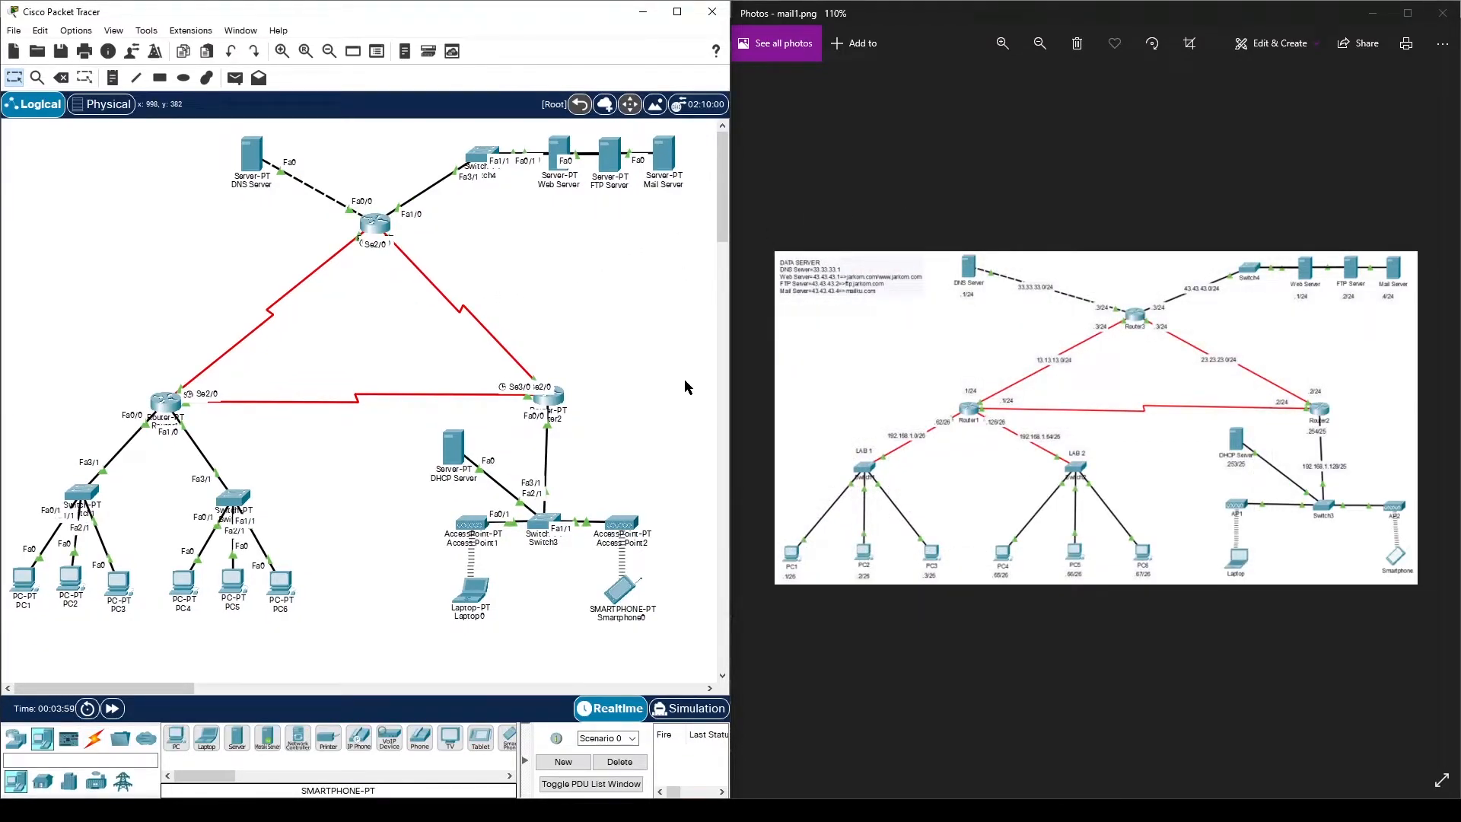
- Switch to Chrome to view the mail server tutorial's experiment steps
click(784, 809)
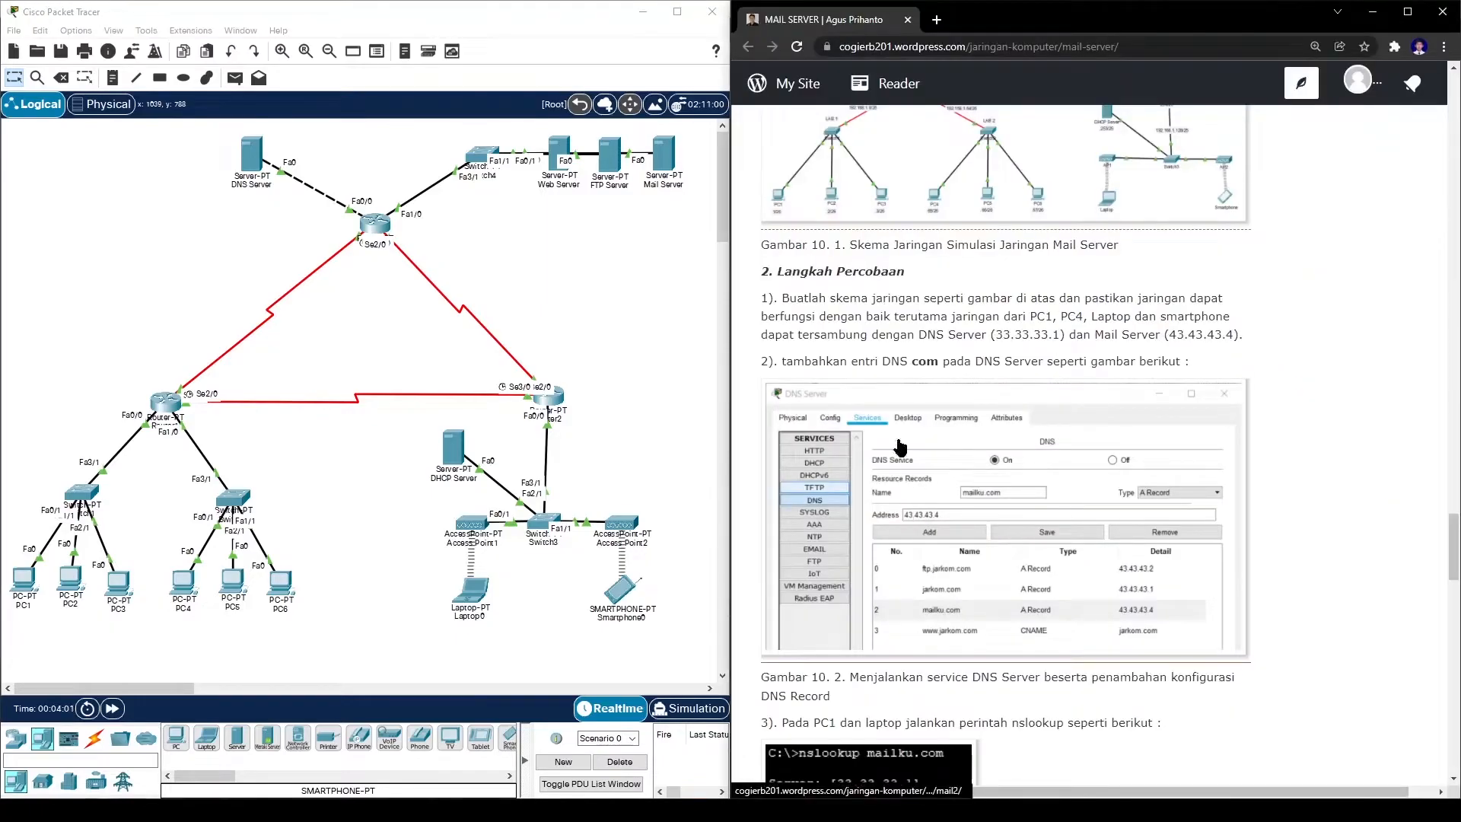
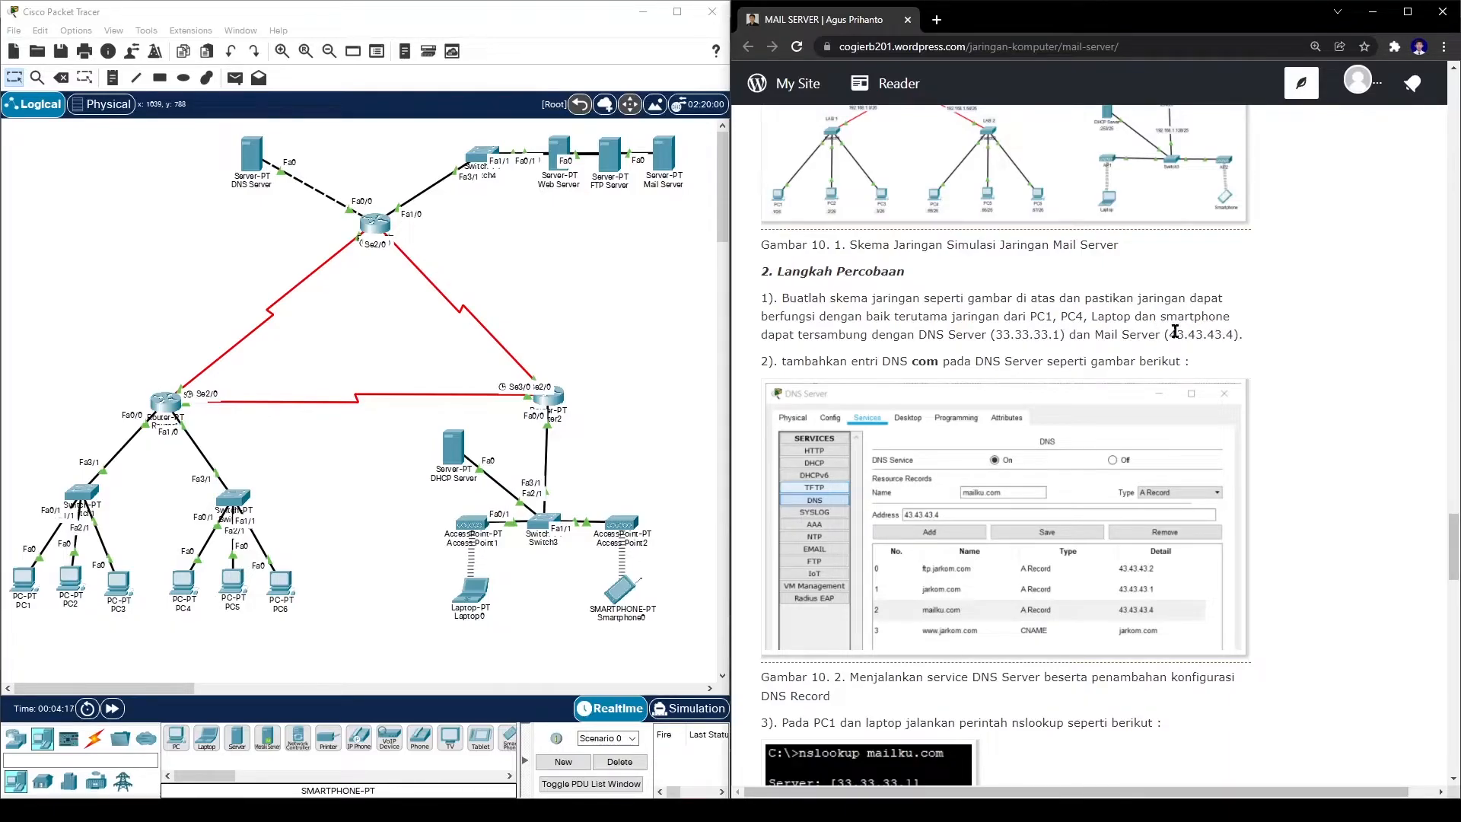
- From PC1's command prompt, ping 33.33.33.1 and 43.43.43.4 and confirm both reply
click(643, 306)
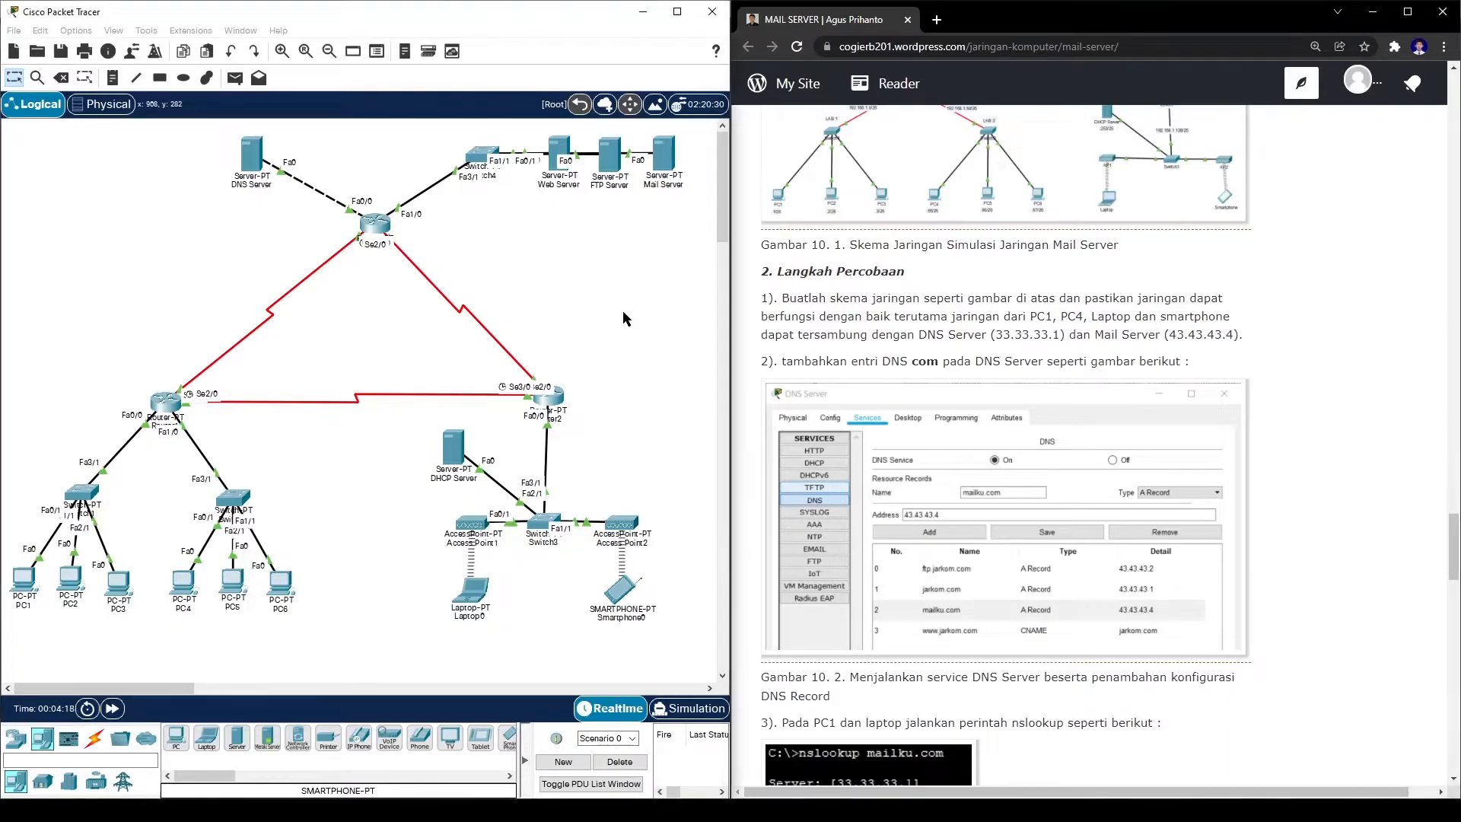
click(26, 584)
click(814, 222)
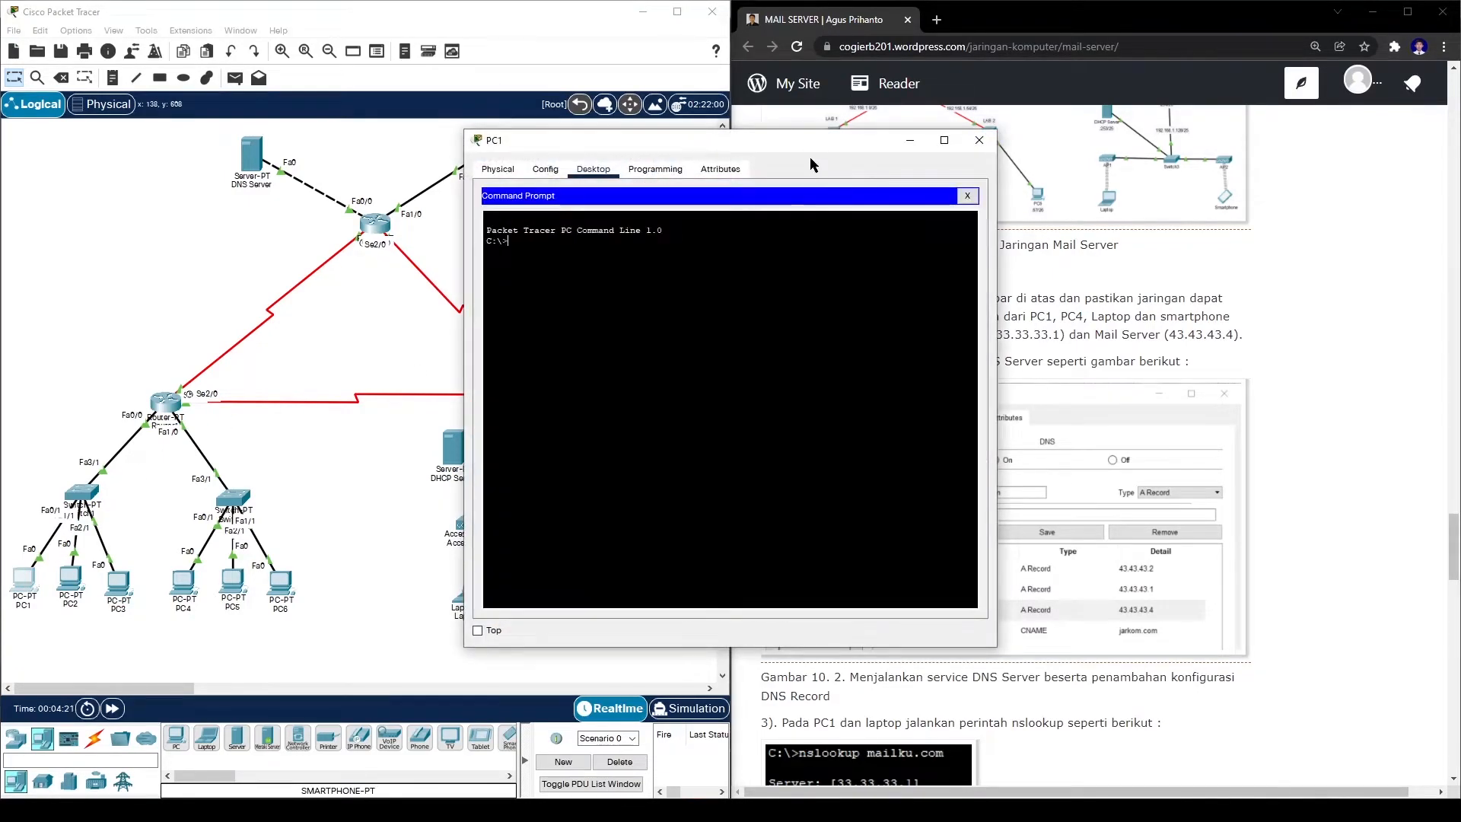
drag(791, 147, 457, 164)
text(pi)
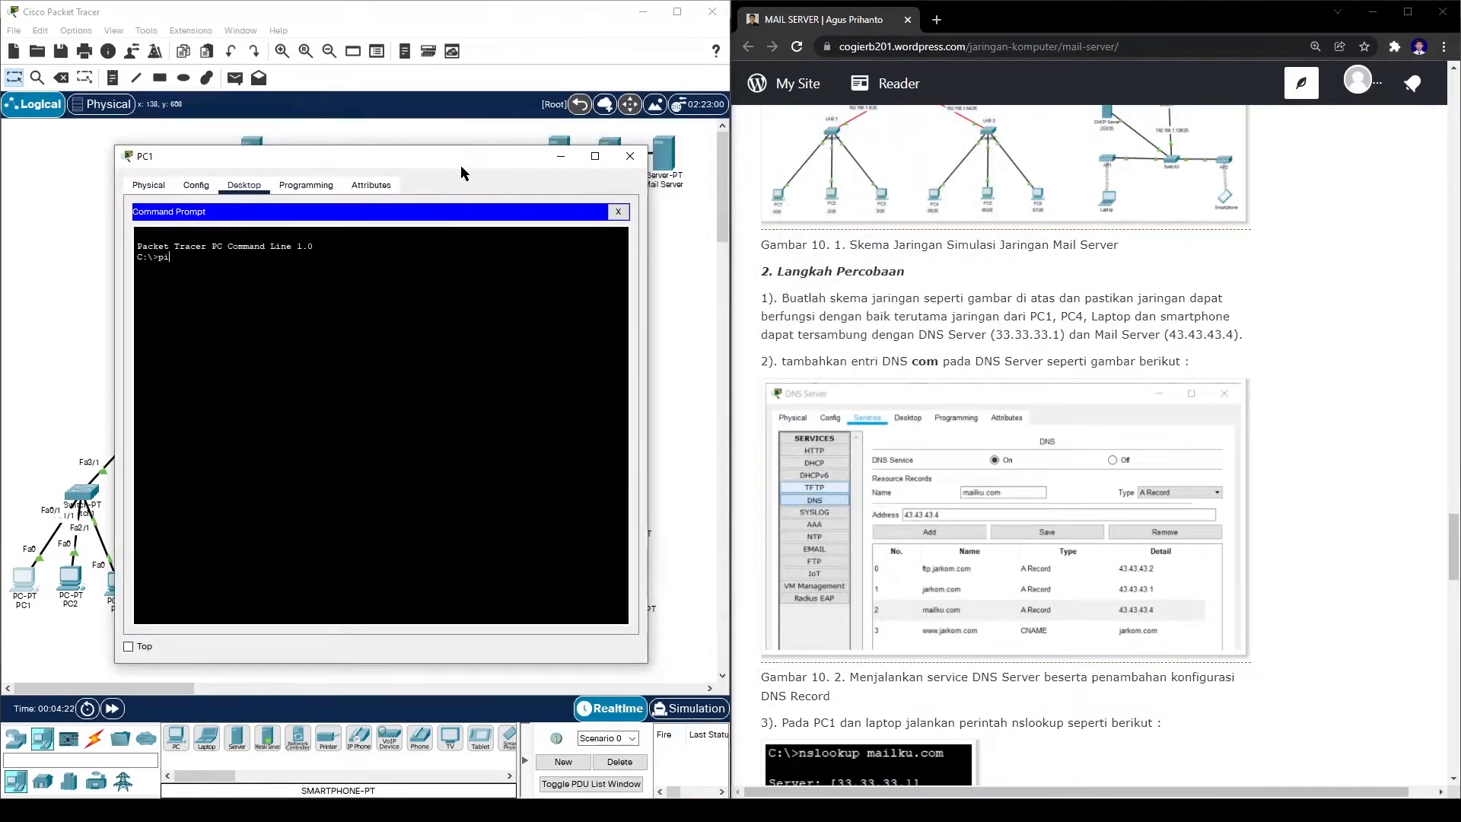
text(ng 33.33.33.1)
key(Return)
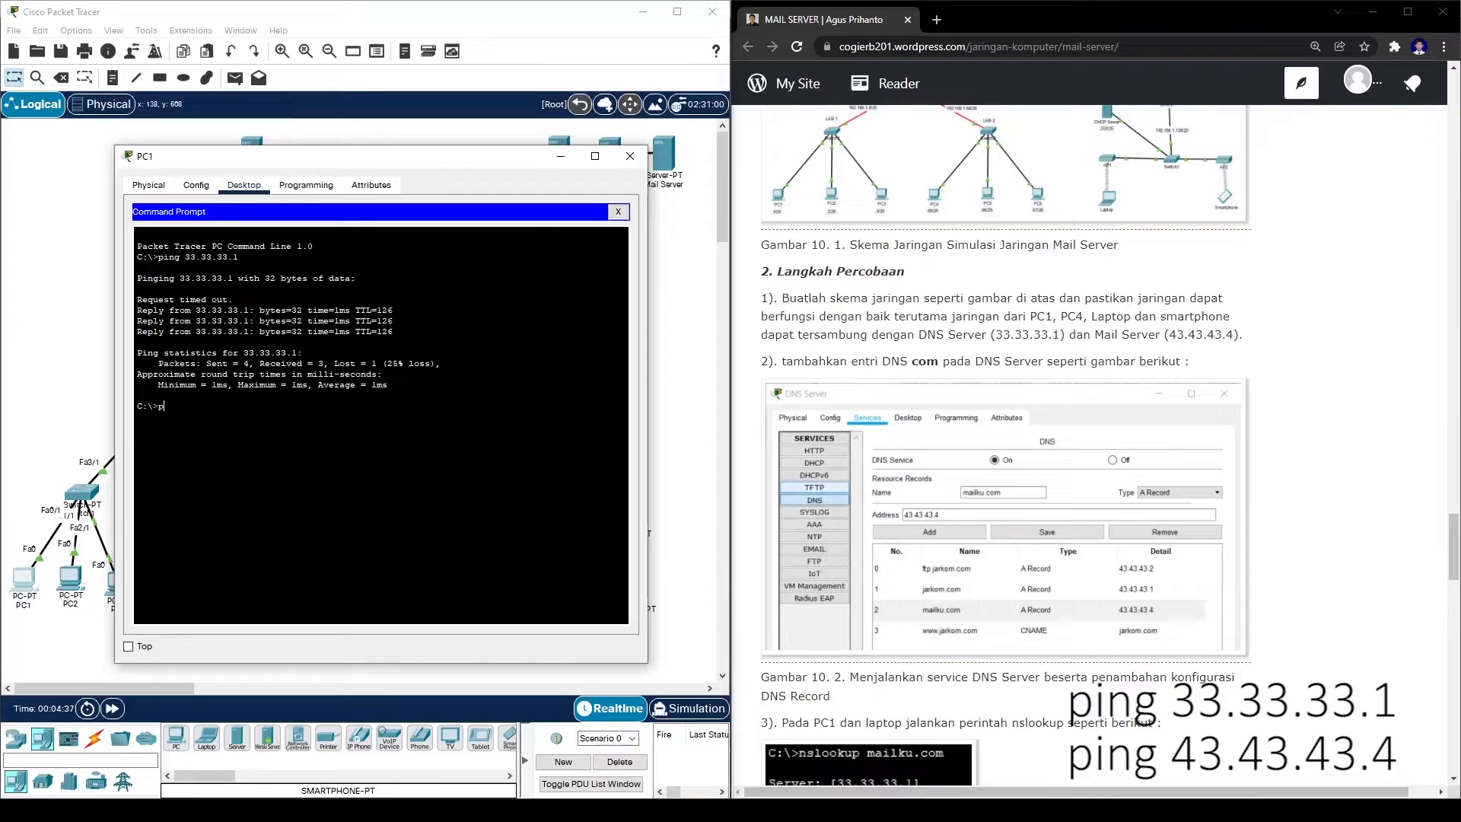
text(.43.43.4)
key(Return)
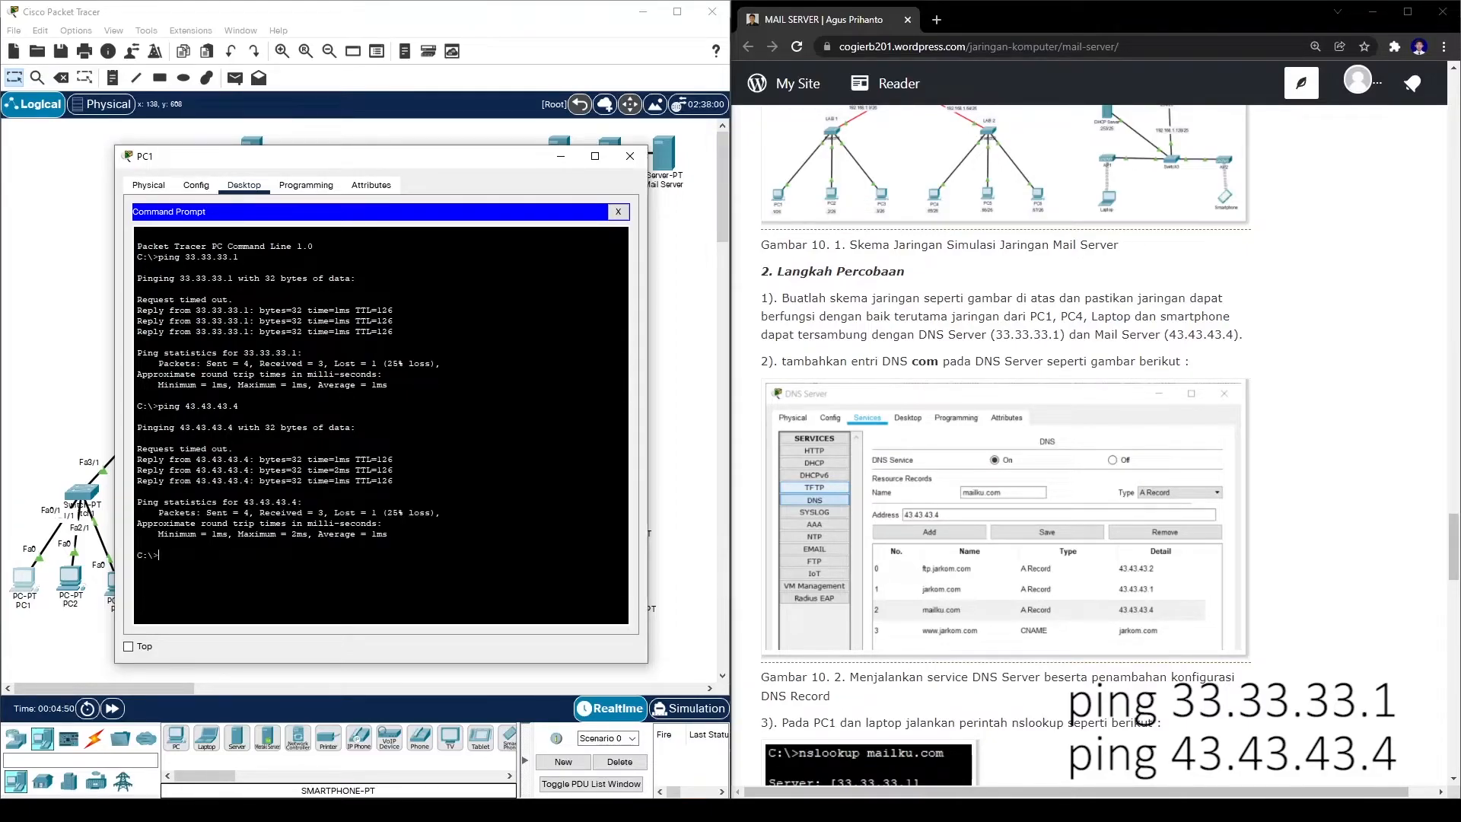
click(629, 156)
- Repeat the pings to 33.33.33.1 and 43.43.43.4 from PC4's command prompt
click(175, 582)
click(828, 229)
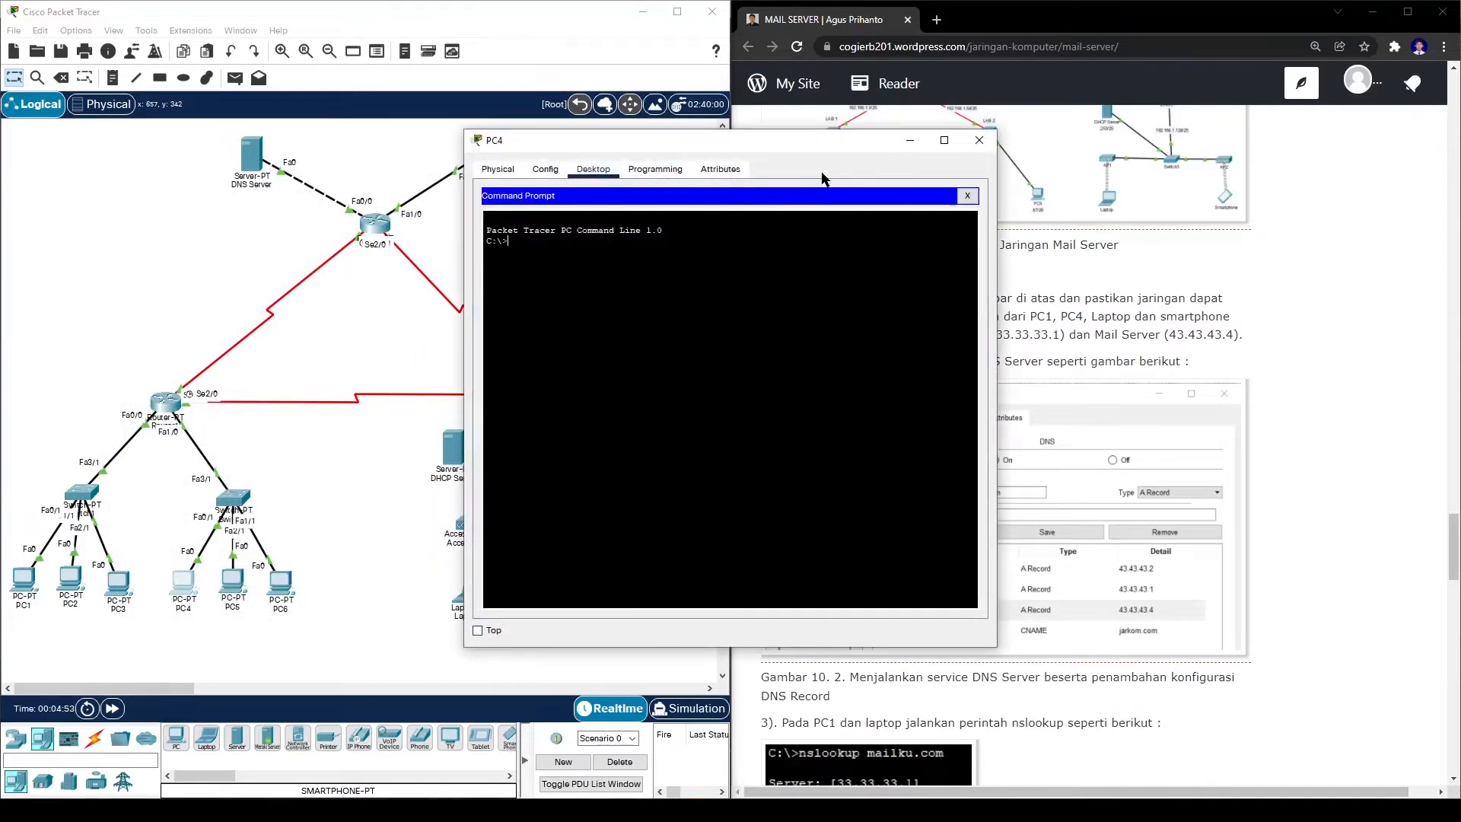
drag(820, 143, 472, 141)
text(p)
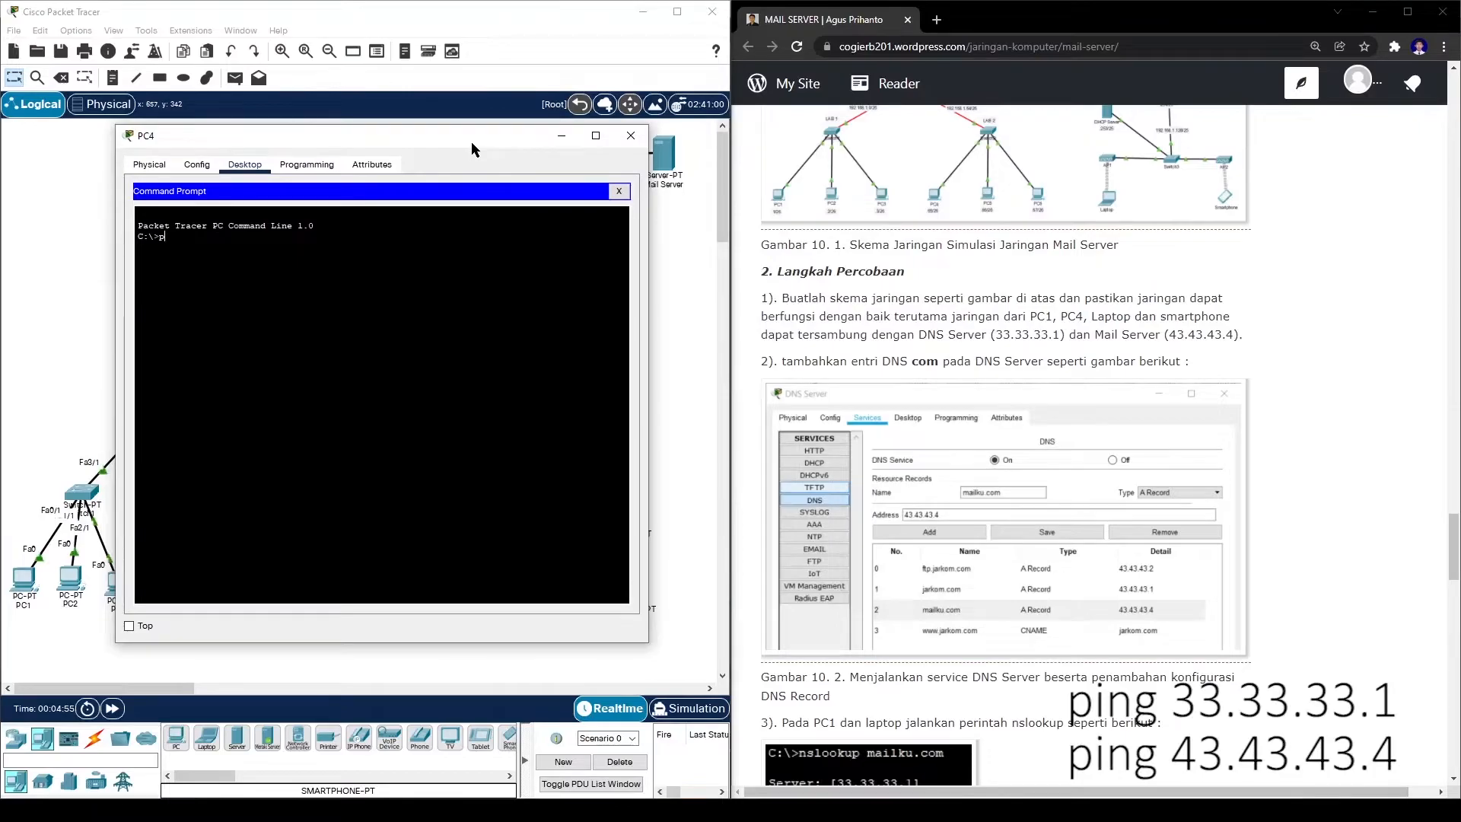
text(ing 33.33.33.1)
key(Return)
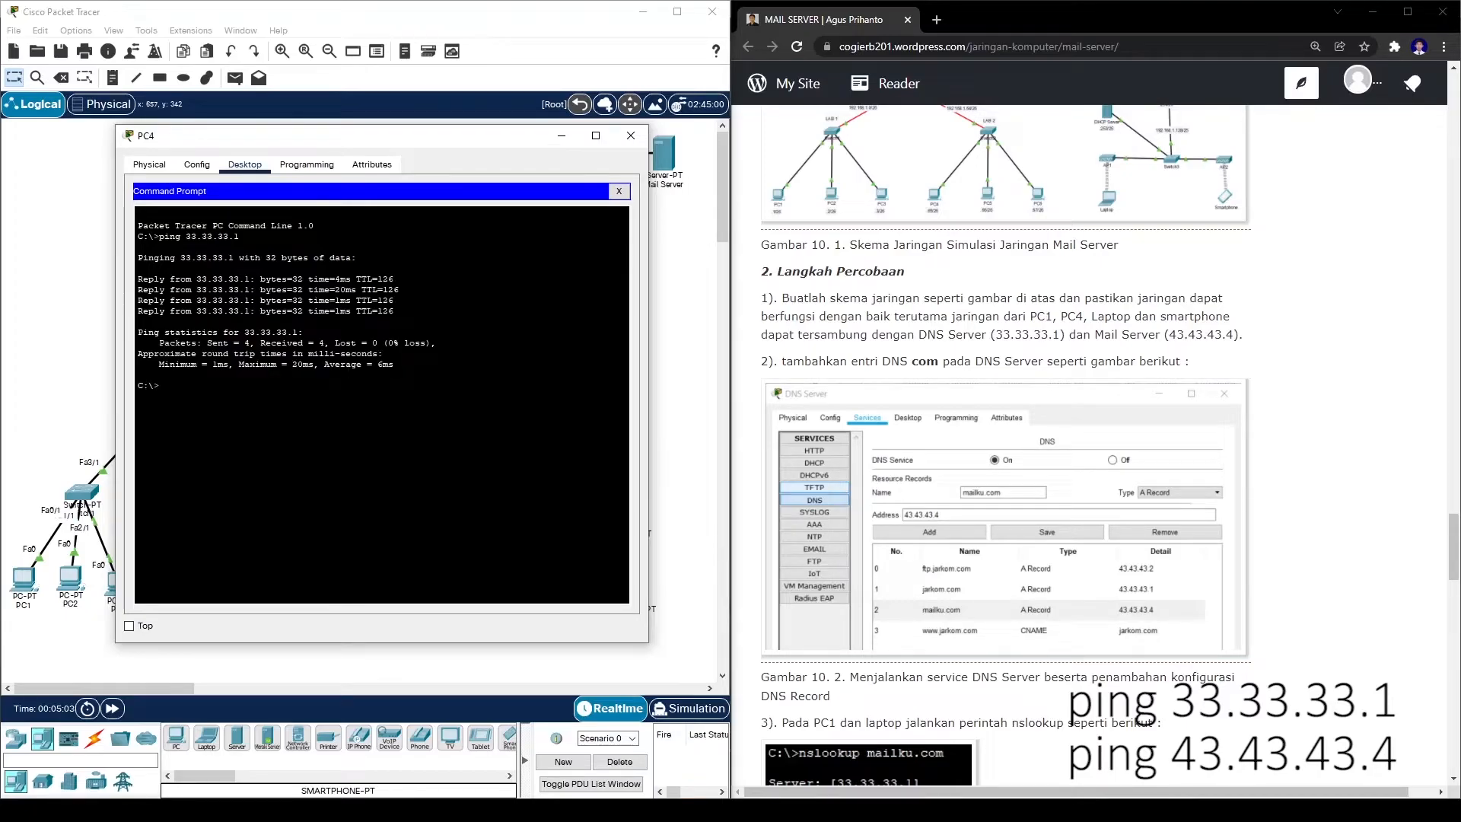
text(ping 43.43.43.4)
key(Return)
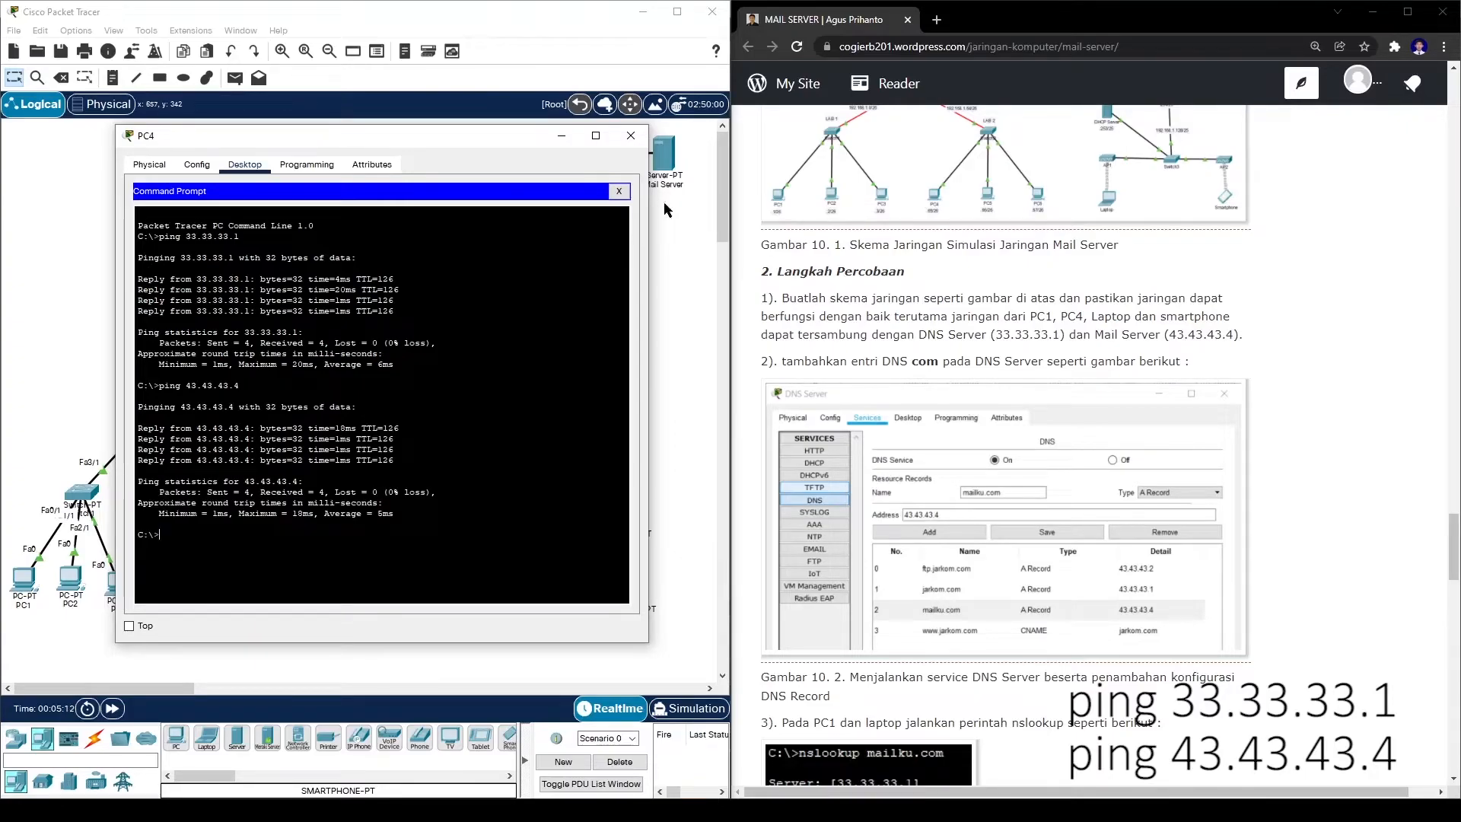
click(631, 136)
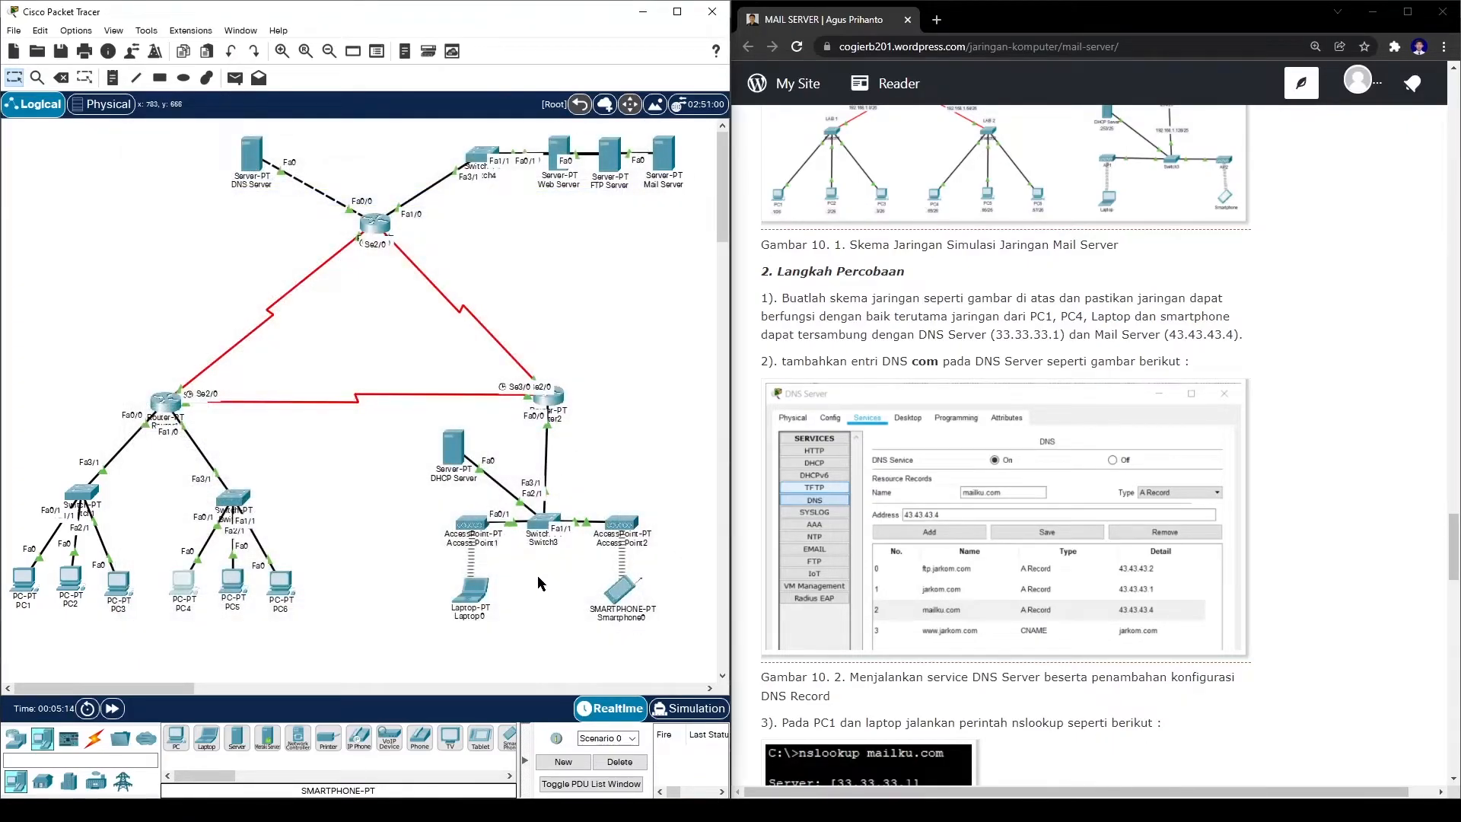
- From Laptop0's command prompt, ping 33.33.33.1 and 43.43.43.4 and confirm both reply
click(472, 590)
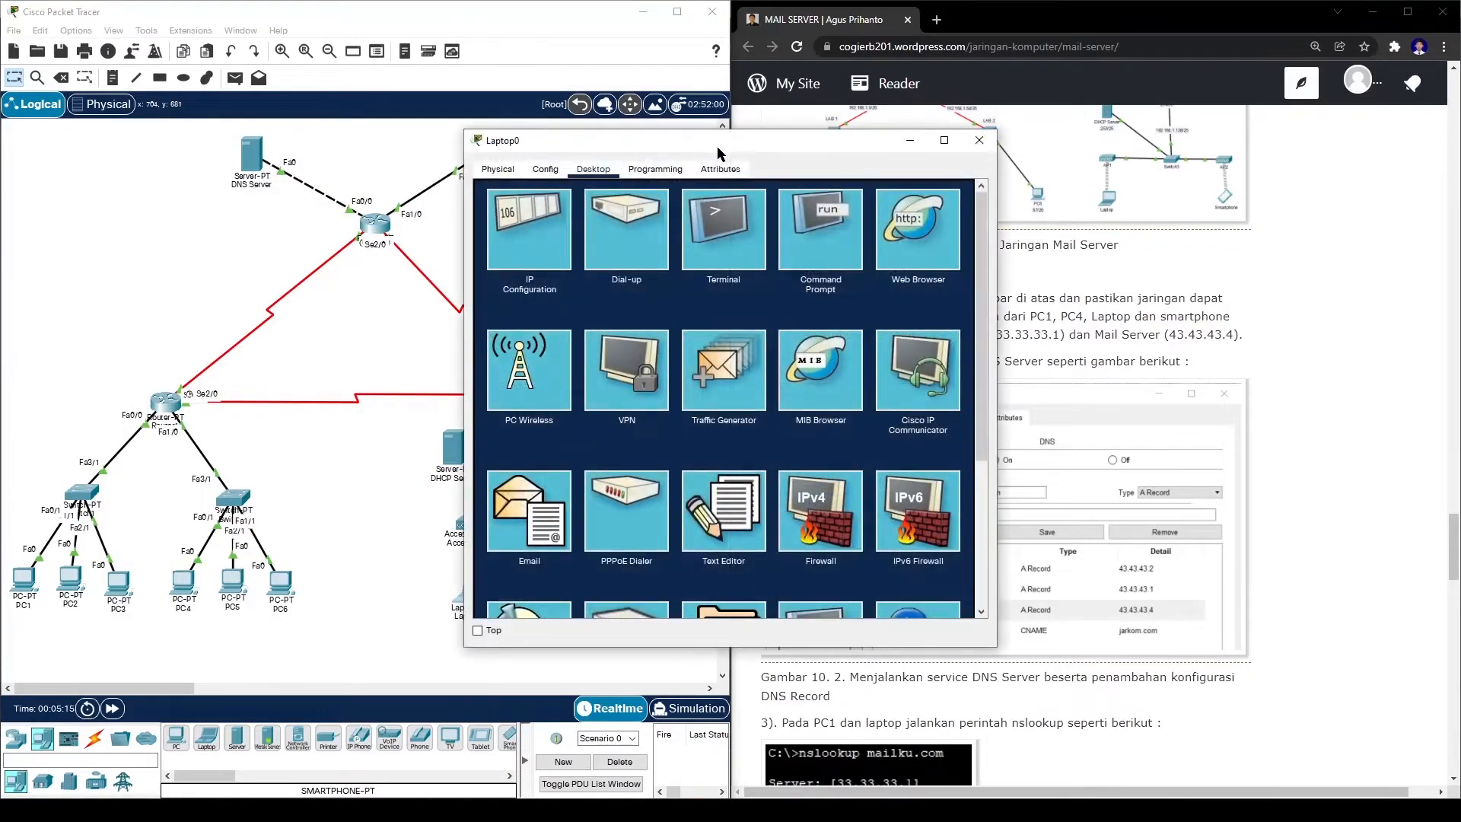
drag(715, 148, 375, 150)
click(483, 239)
text(ping 33.33.33.1)
key(Return)
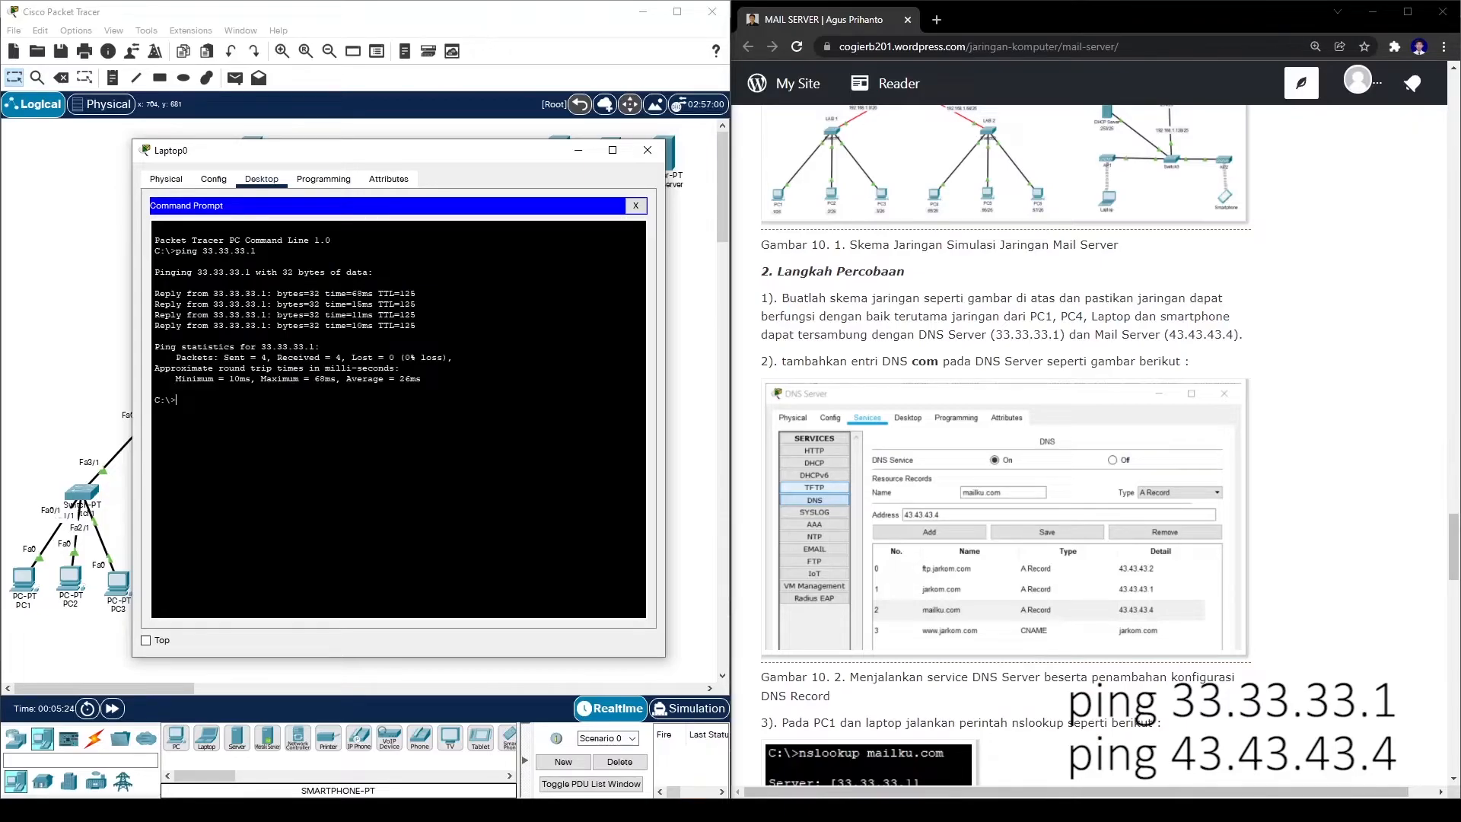
text(ping 4)
key(BackSpace)
key(BackSpace)
text(3.43.4)
key(Return)
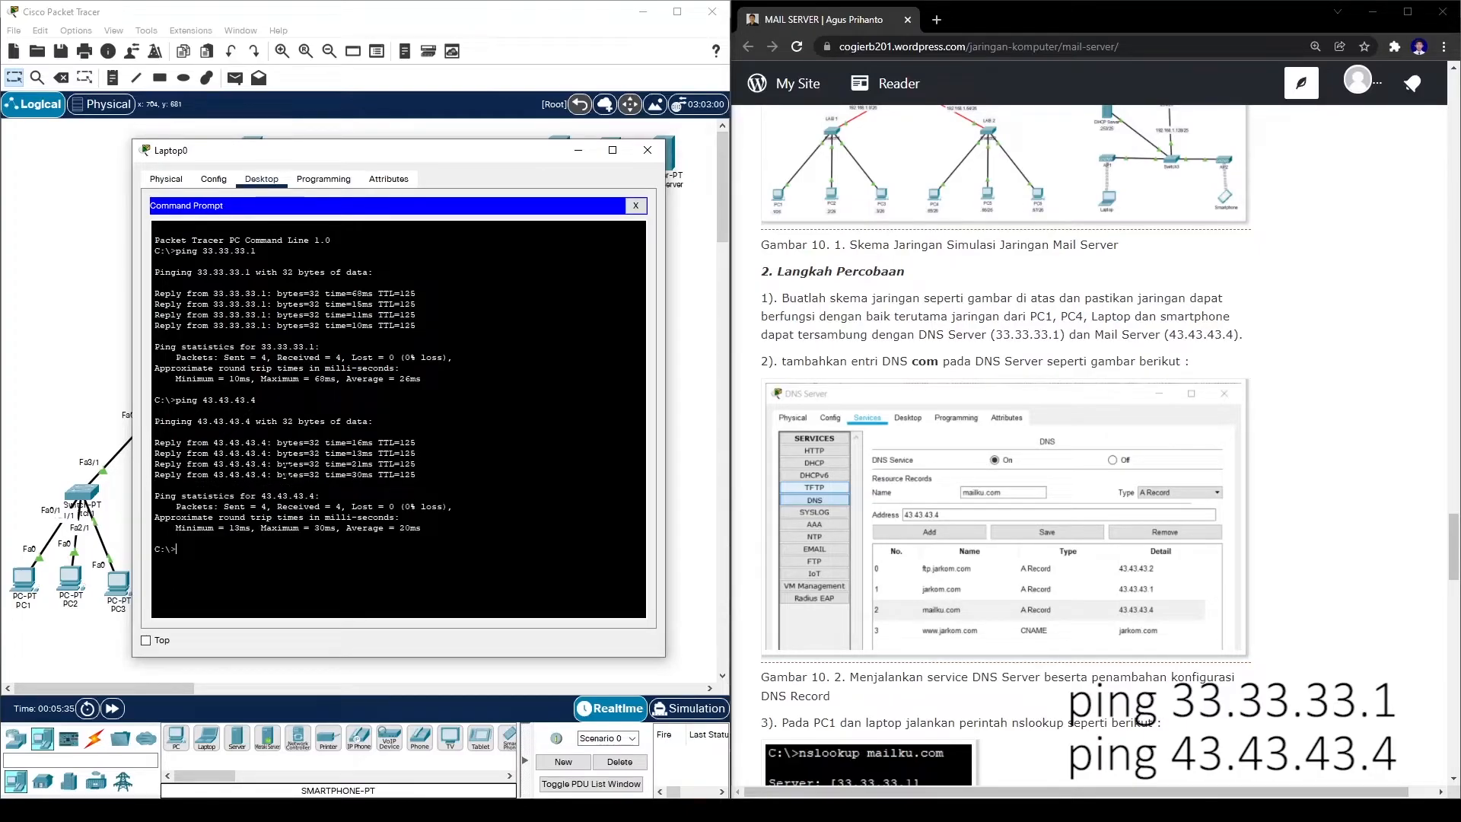
click(648, 150)
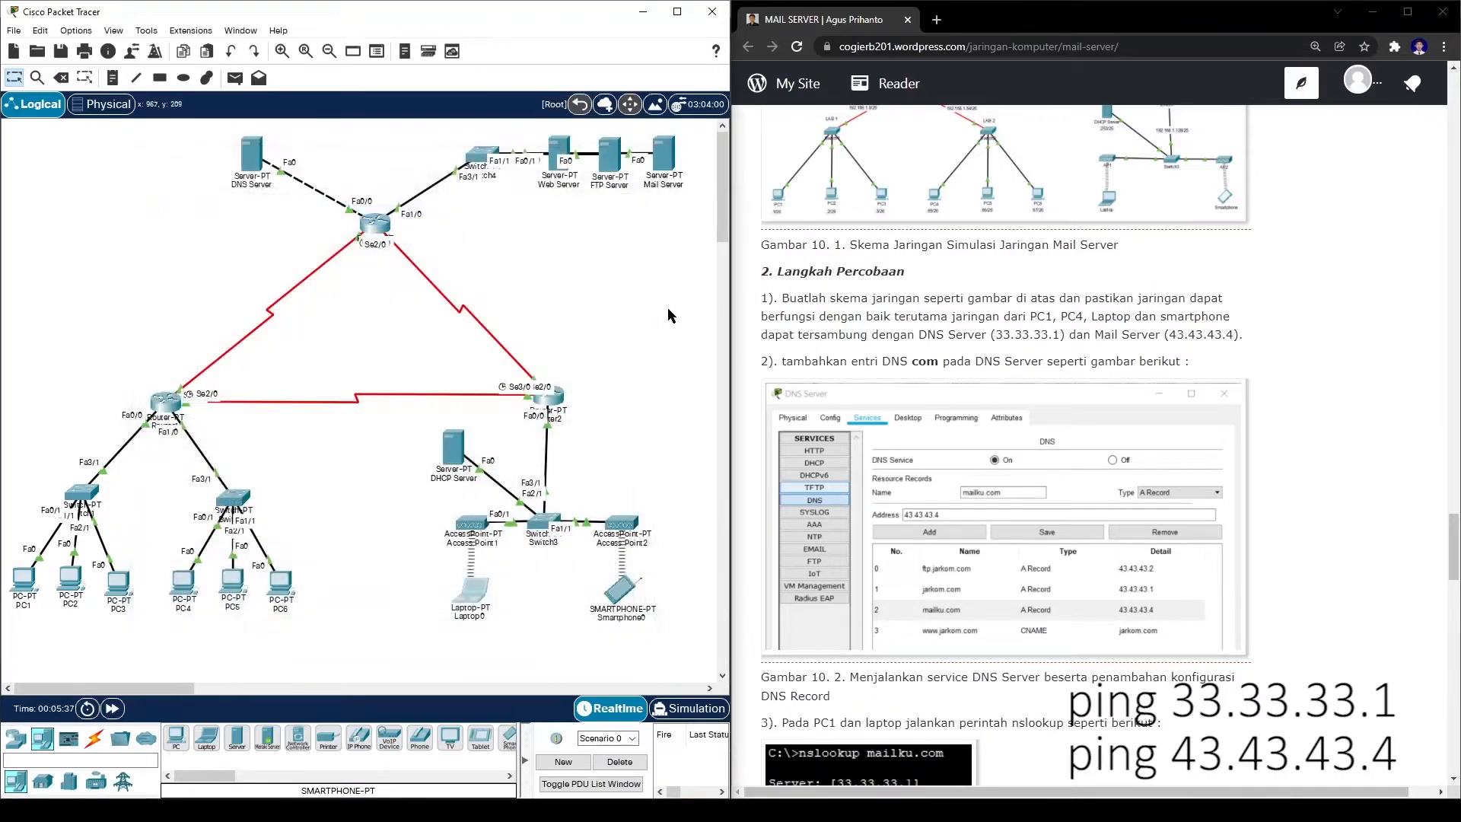
- Repeat the pings to 33.33.33.1 and 43.43.43.4 from Smartphone0's command prompt
click(620, 589)
drag(747, 153, 408, 126)
click(403, 180)
text(ping 33.33.33.1)
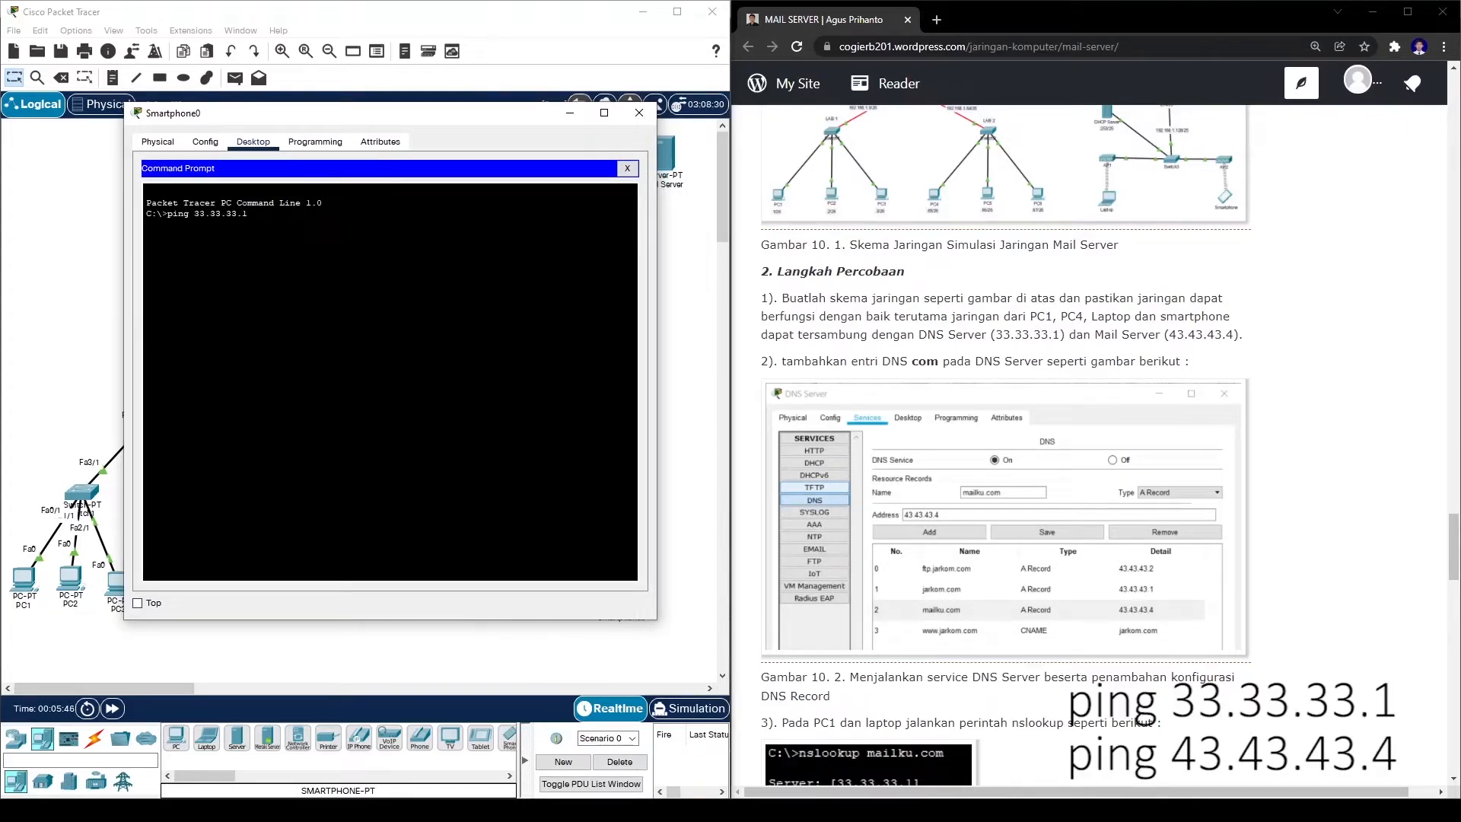
key(Return)
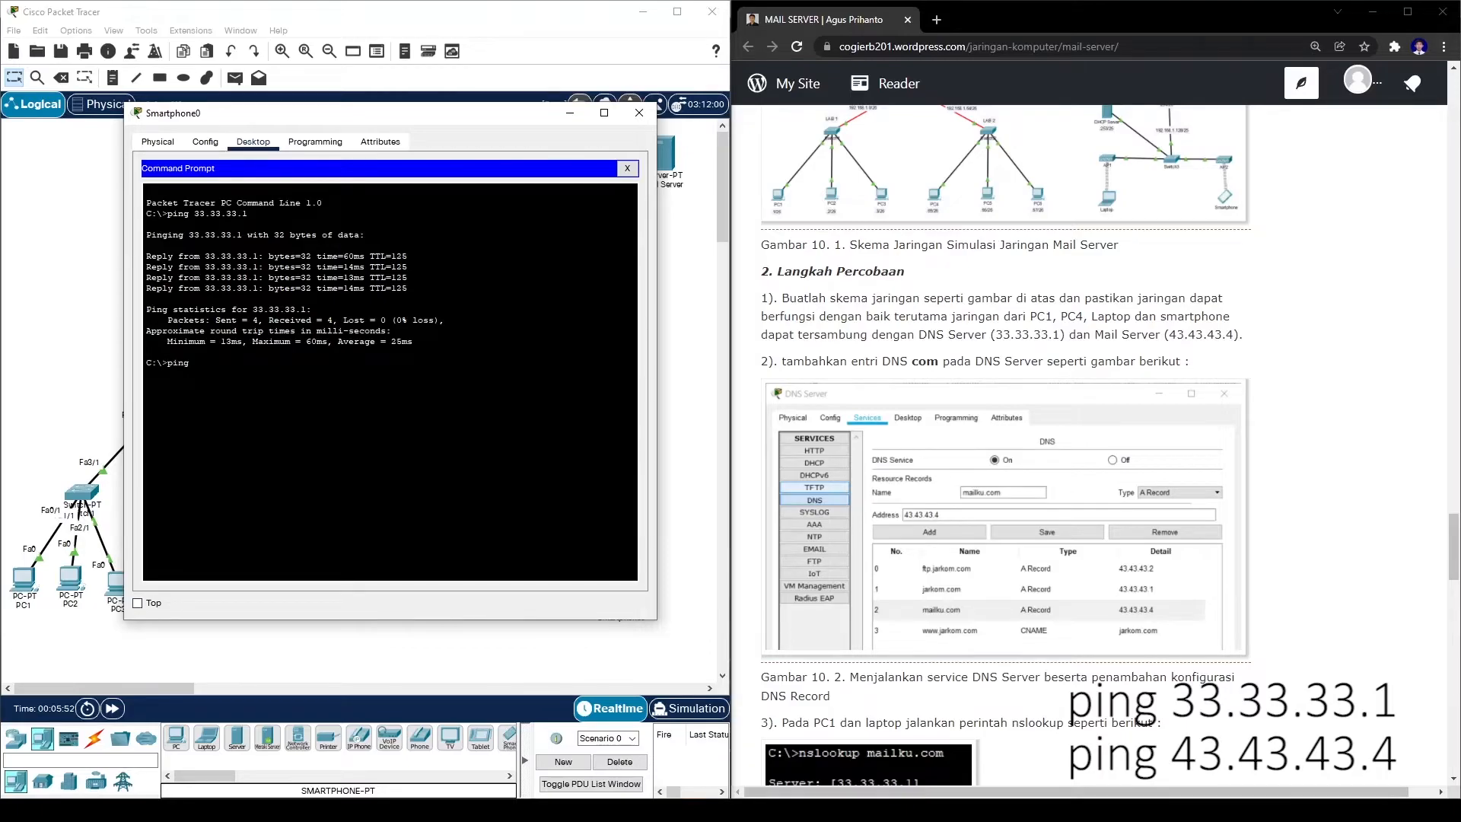
text(3.43.43.4)
key(Return)
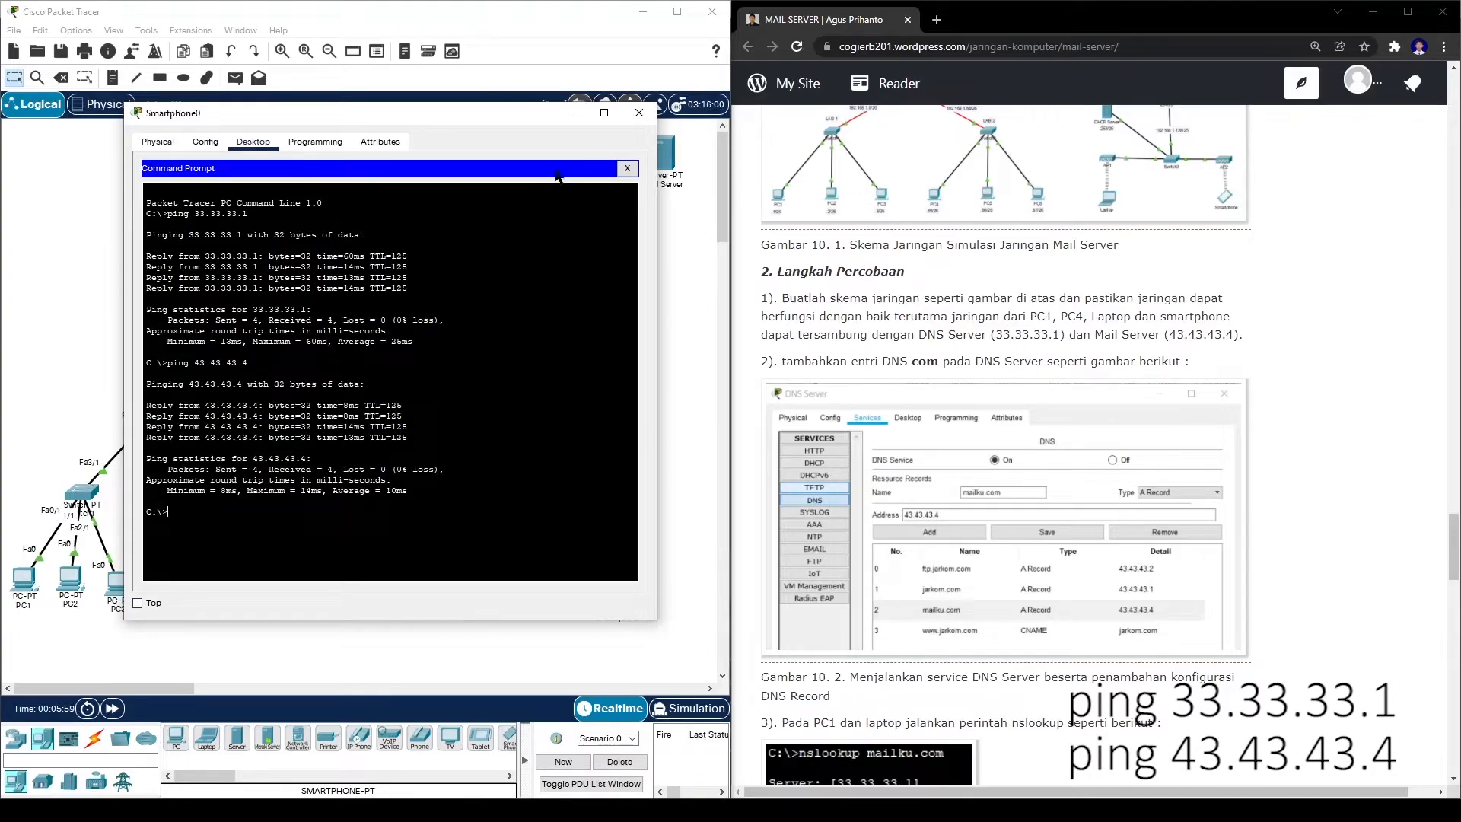
click(639, 112)
scroll(780, 268, down, 1)
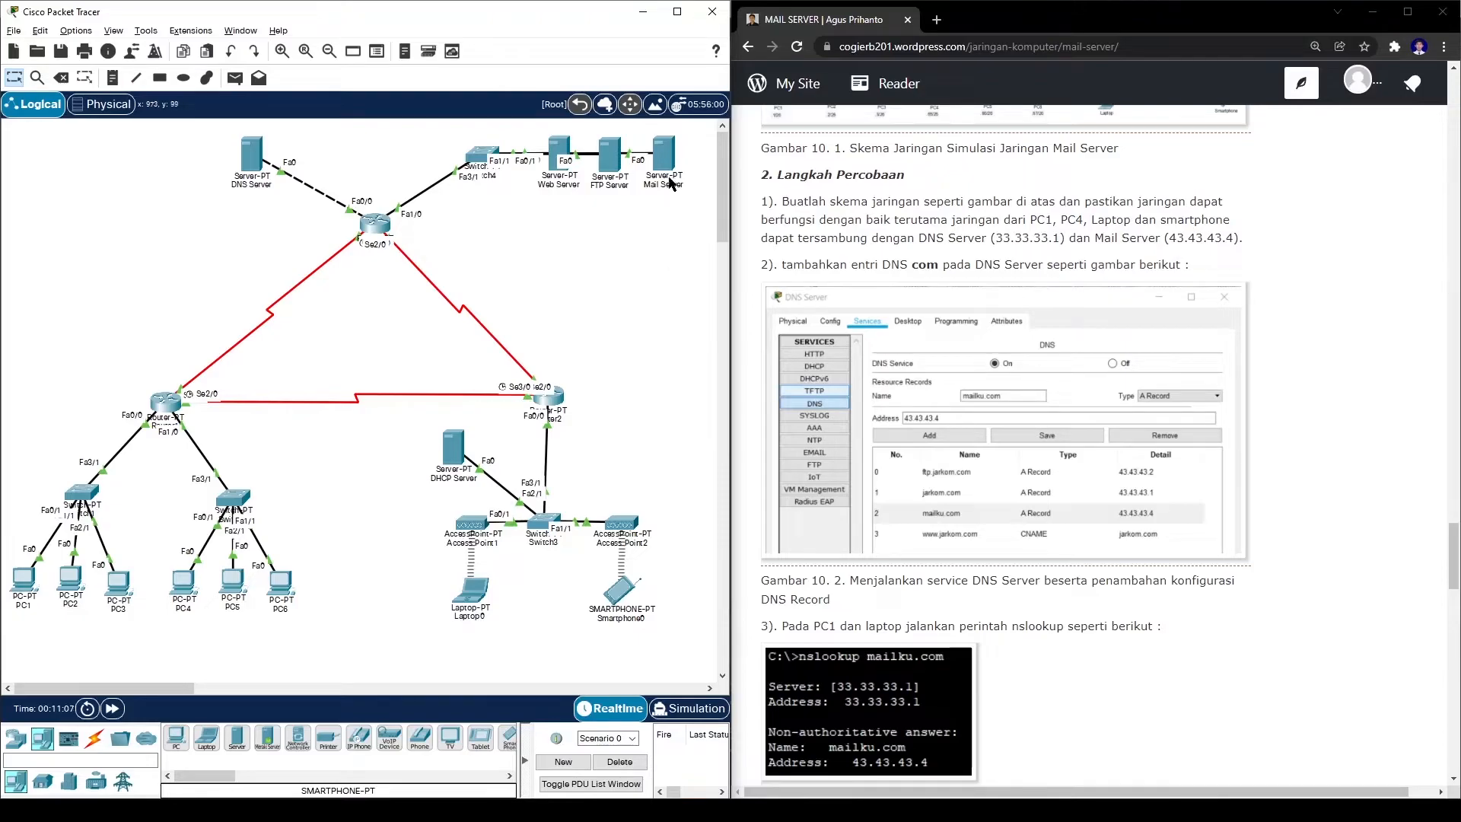
- Set the Mail Server's DNS server address to 33.33.33.1
click(663, 153)
drag(869, 145, 589, 116)
click(272, 189)
click(426, 283)
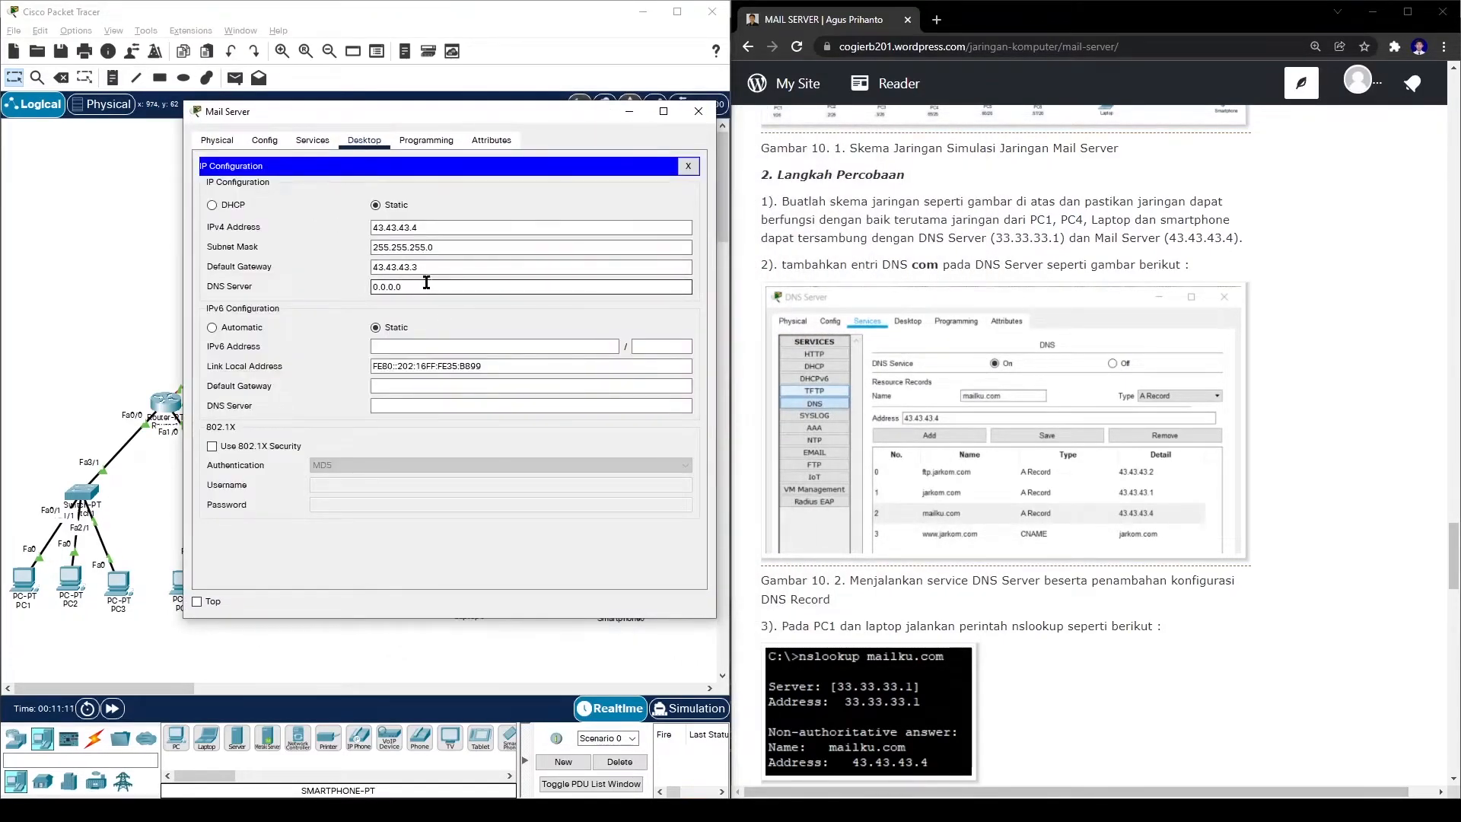
key(shift+Left)
key(shift+Left)
key(shift+Left)
key(shift+Left)
key(shift+Left)
key(shift+Left)
key(shift+Left)
text(3)
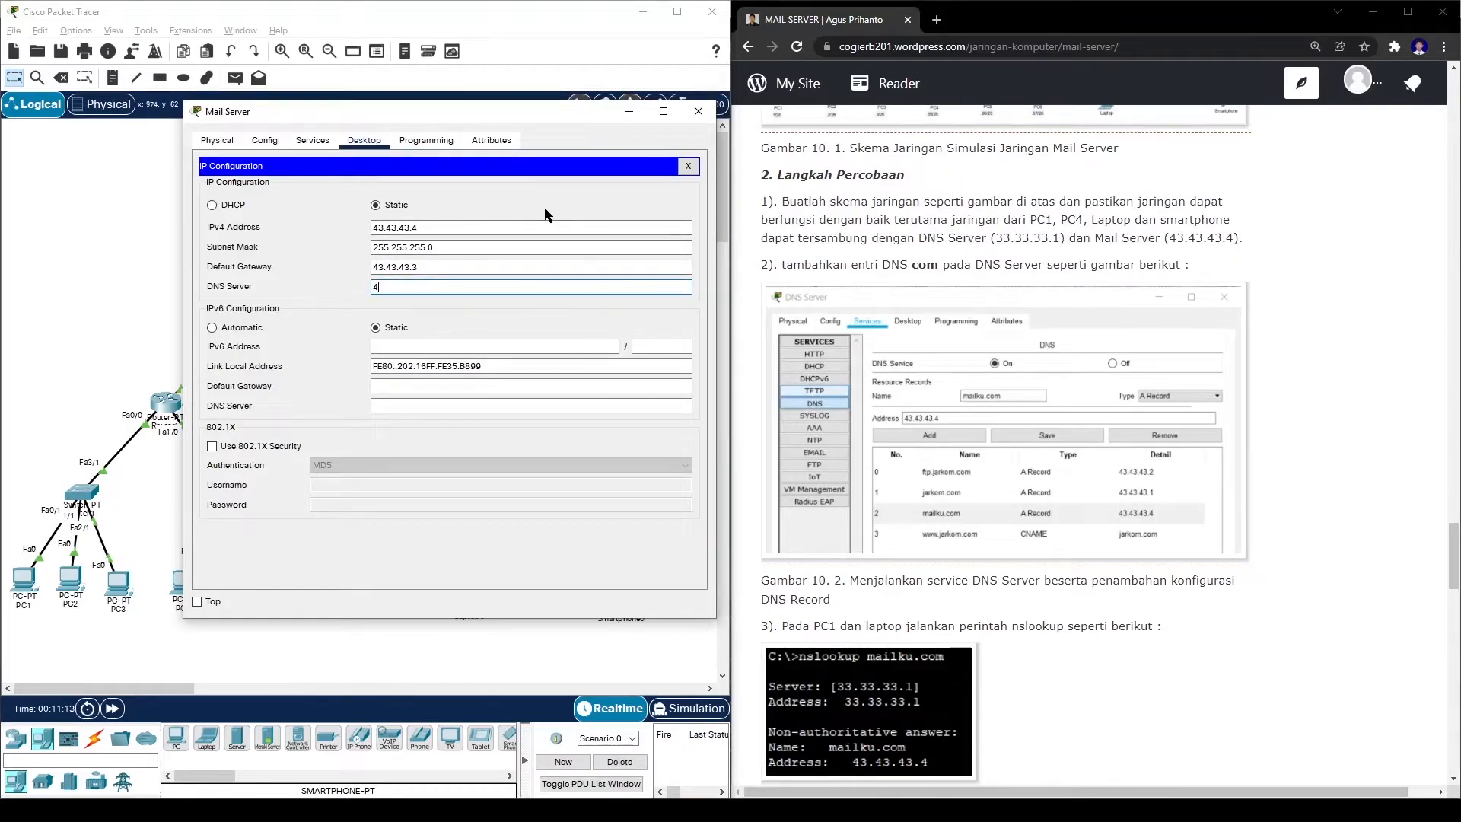
text(3.33.33.1)
click(697, 113)
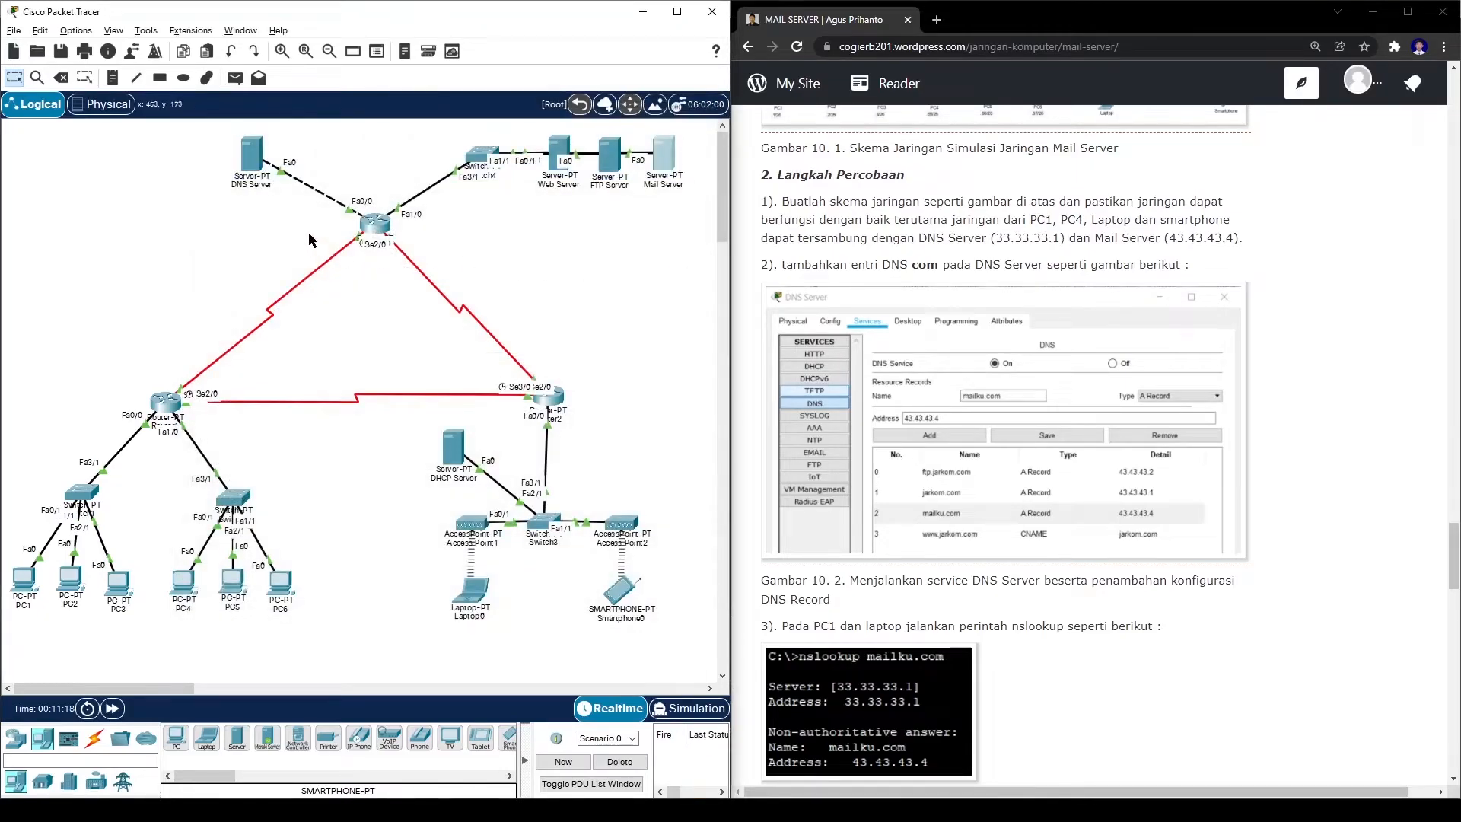
- Turn on the DNS Server's DNS service and add an A record mailku.com → 43.43.43.4
click(252, 156)
drag(586, 153, 251, 128)
click(253, 146)
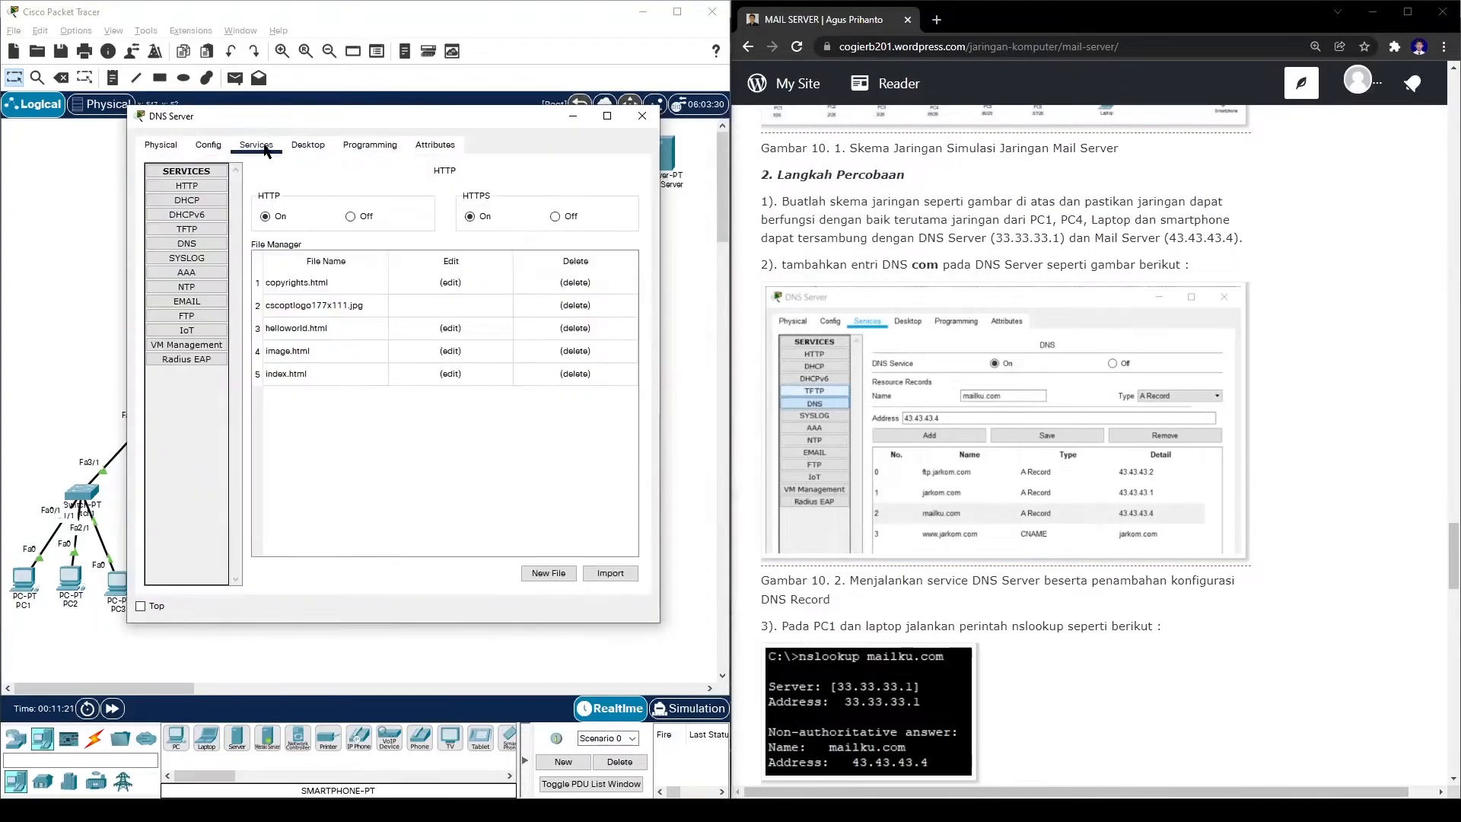
click(206, 244)
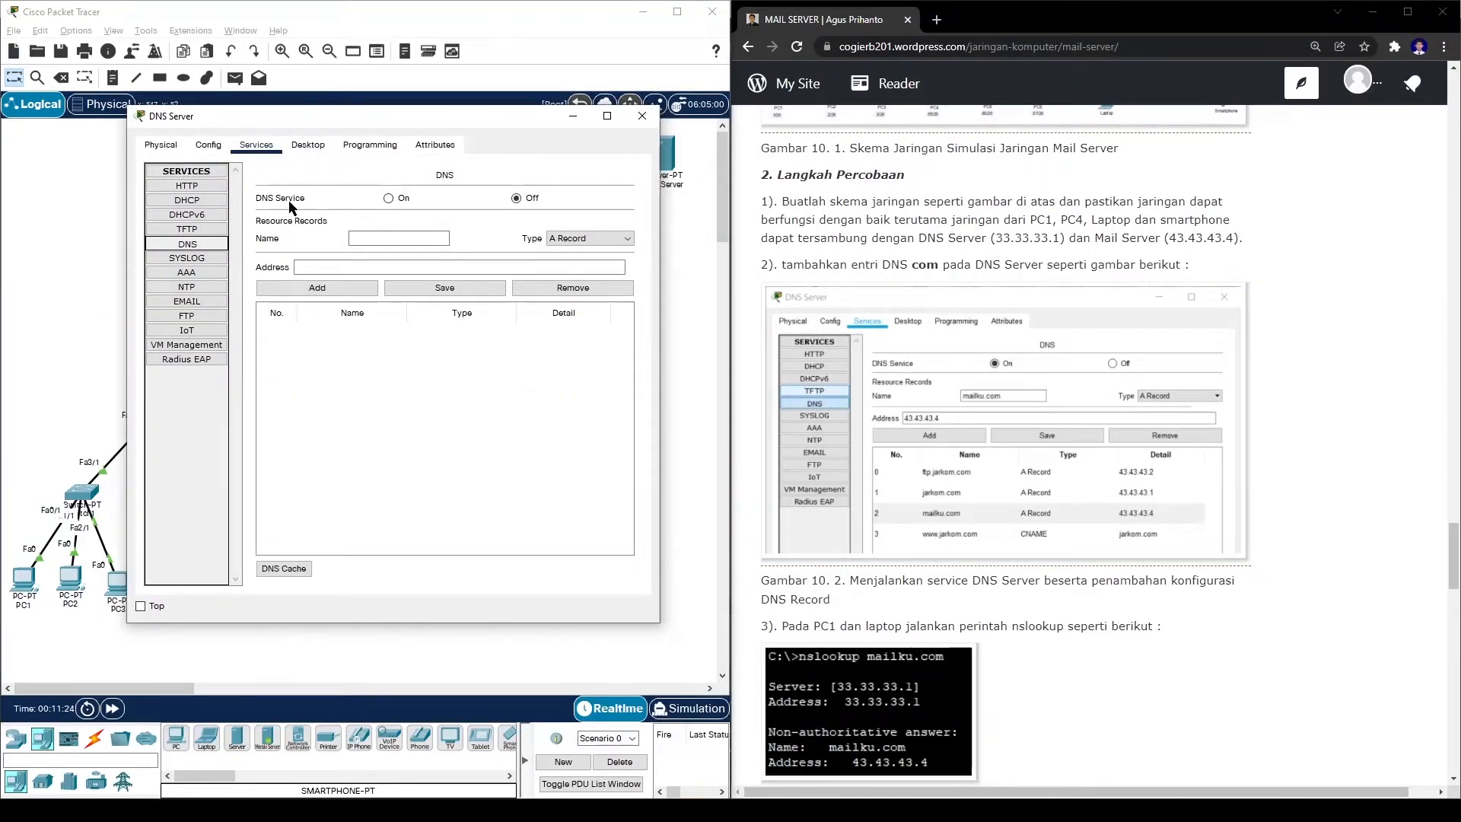
click(406, 200)
click(406, 238)
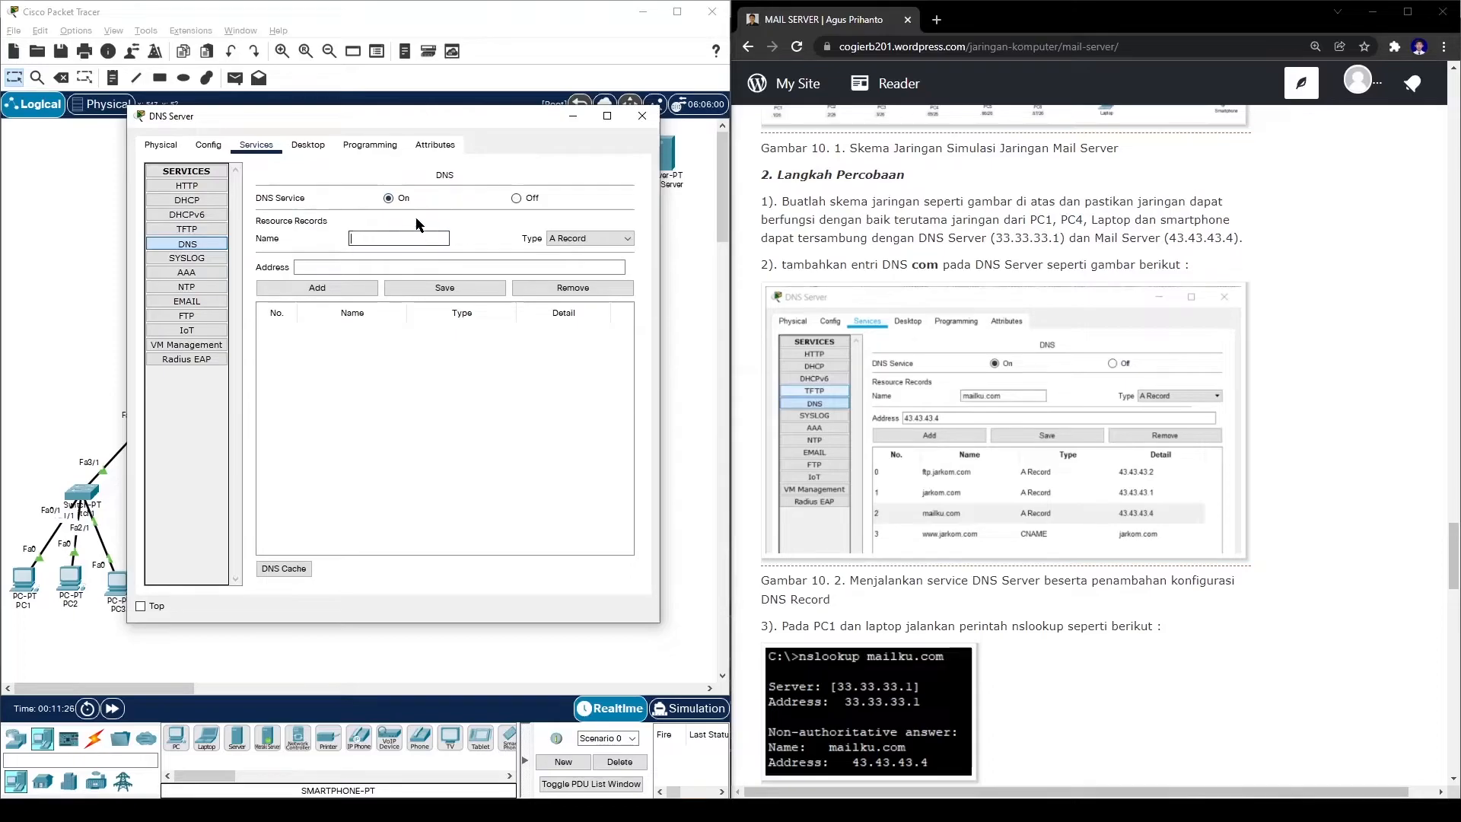
text(mailku.com)
click(559, 263)
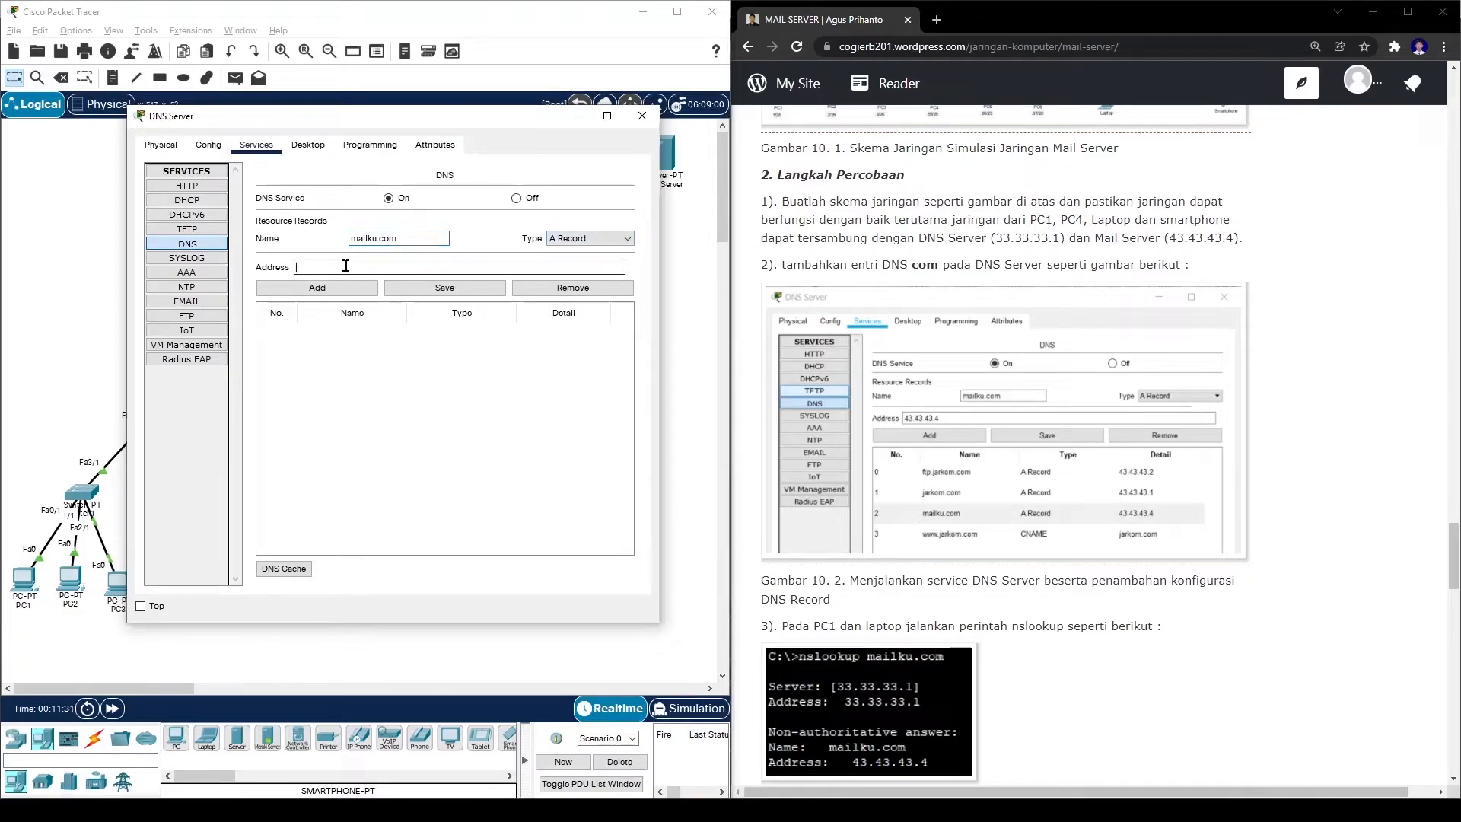
text(43.43.43.4)
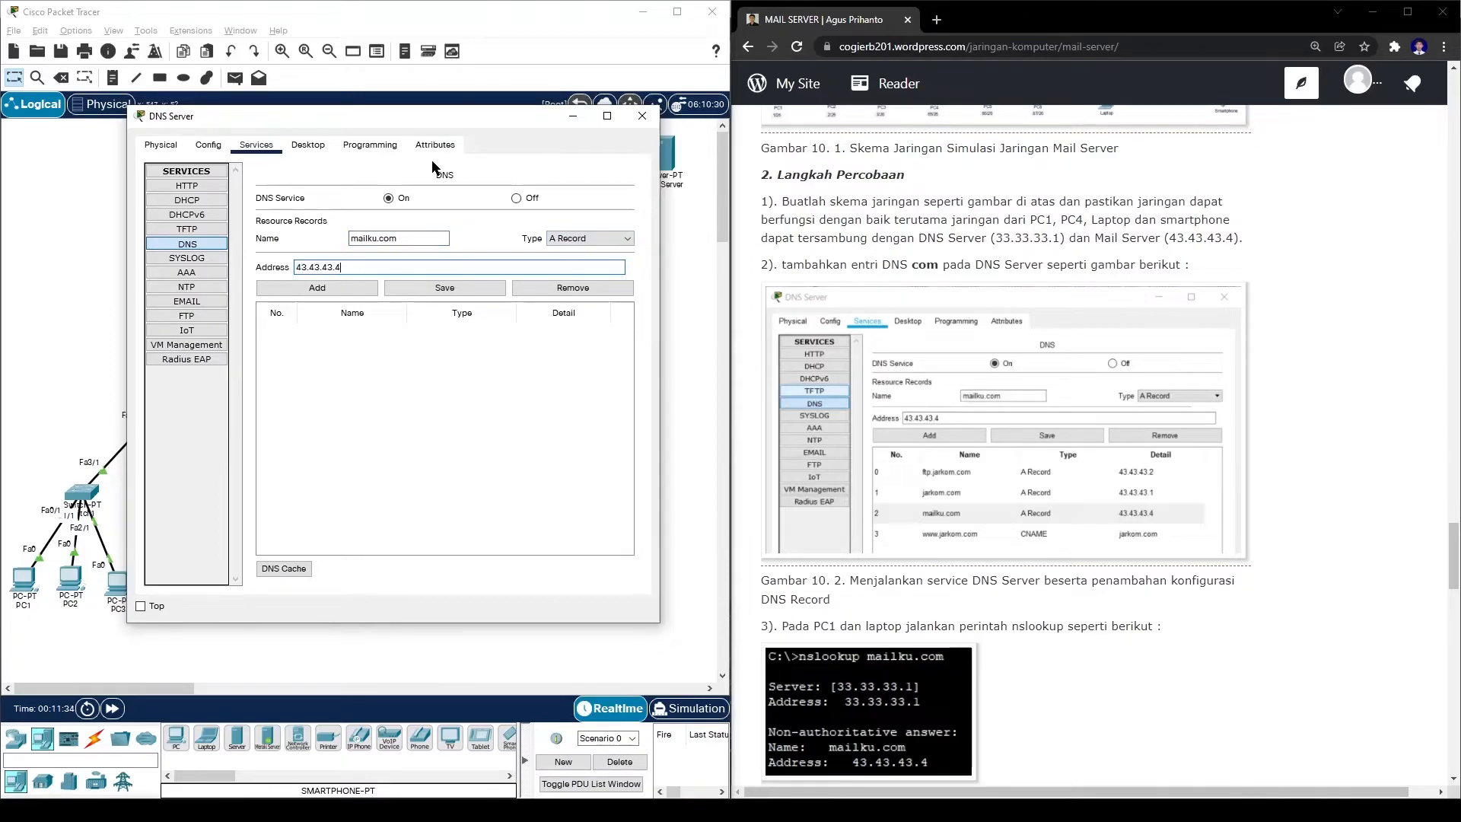
click(338, 289)
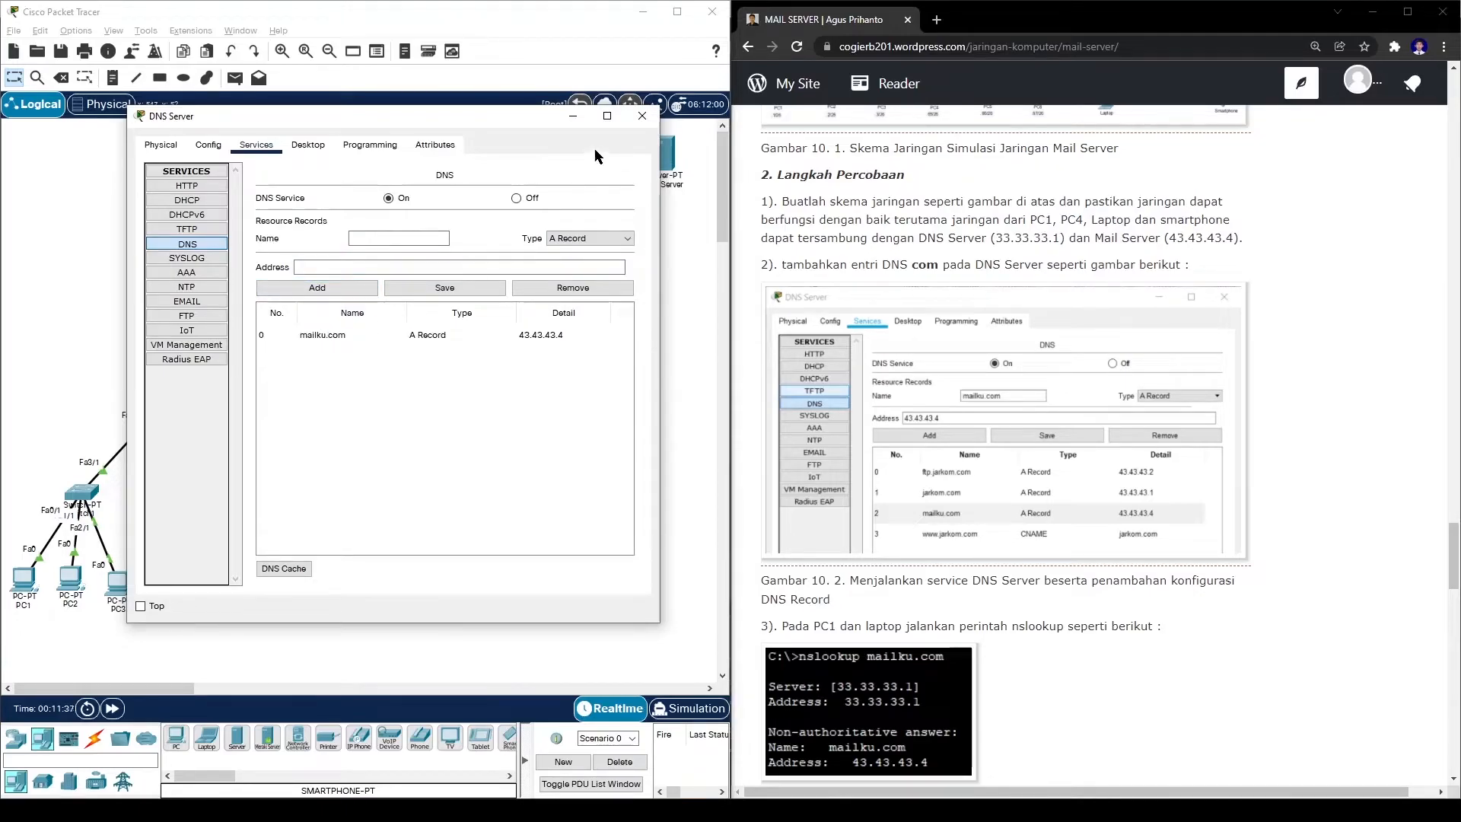
click(639, 120)
scroll(961, 434, down, 6)
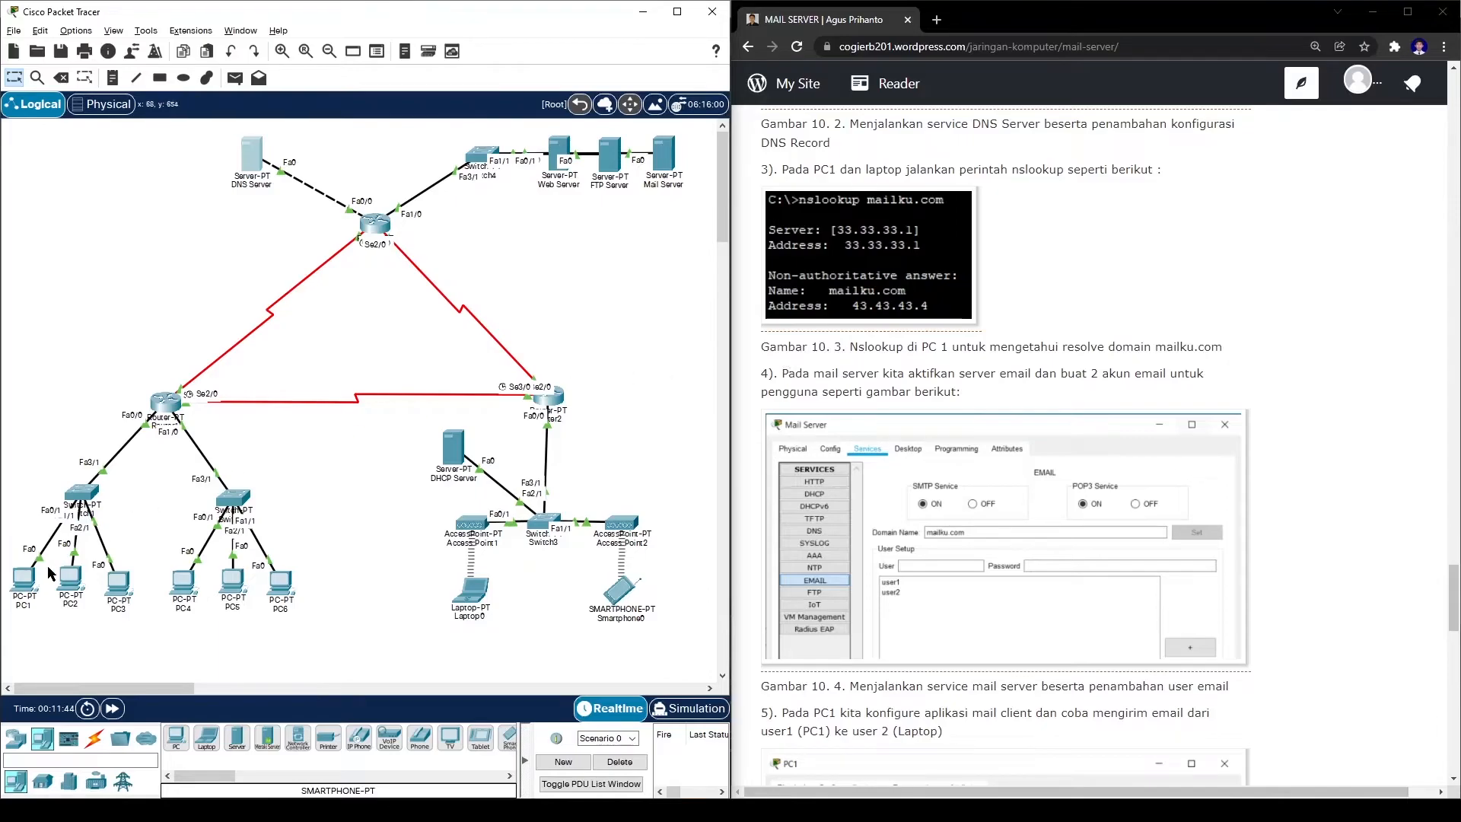
- Run nslookup mailku.com on PC1 and confirm it resolves to 43.43.43.4
click(24, 580)
drag(724, 145, 401, 136)
click(504, 206)
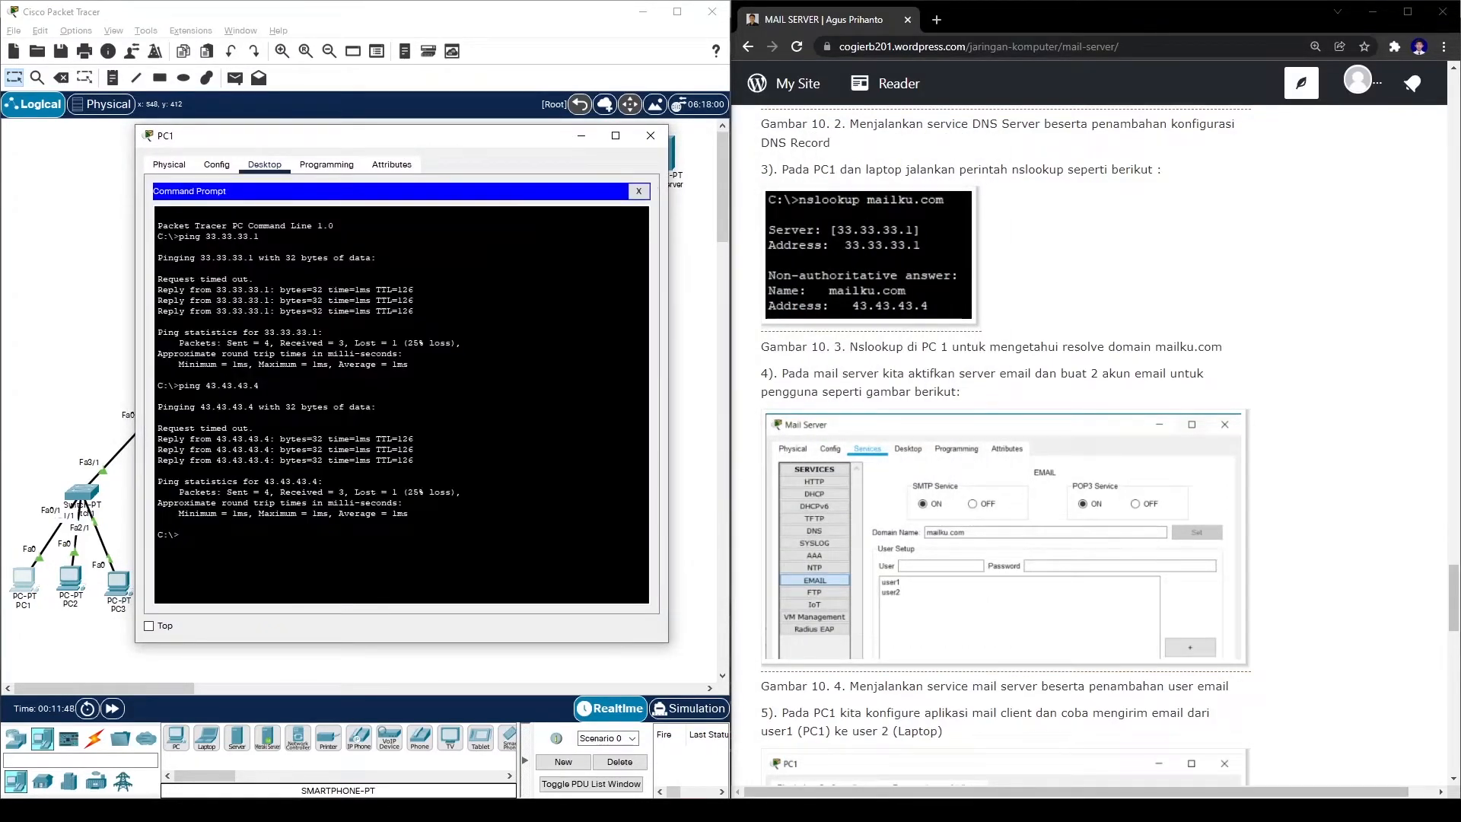
text(ns)
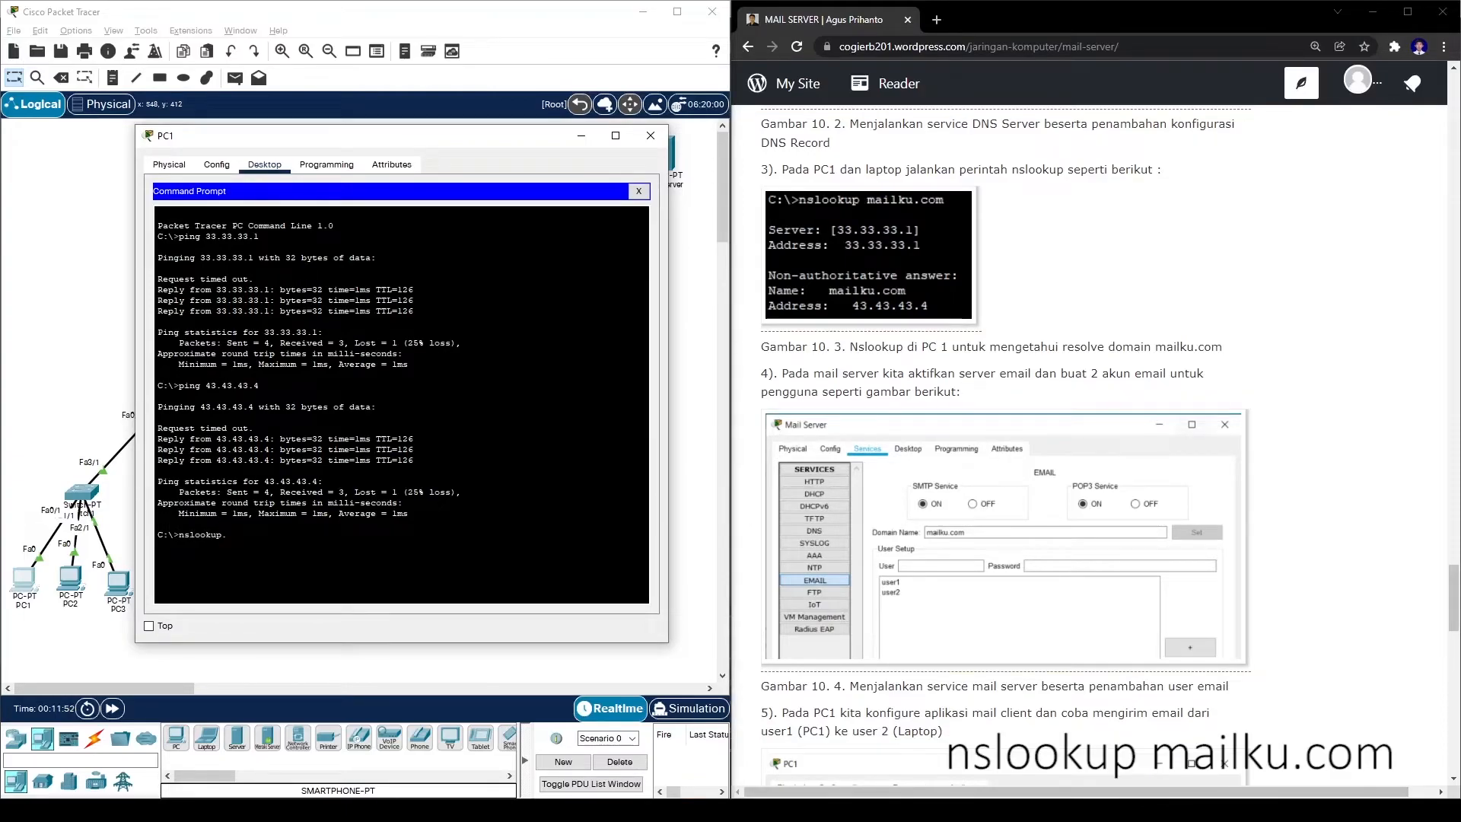
text(lookup mailku.com)
key(Return)
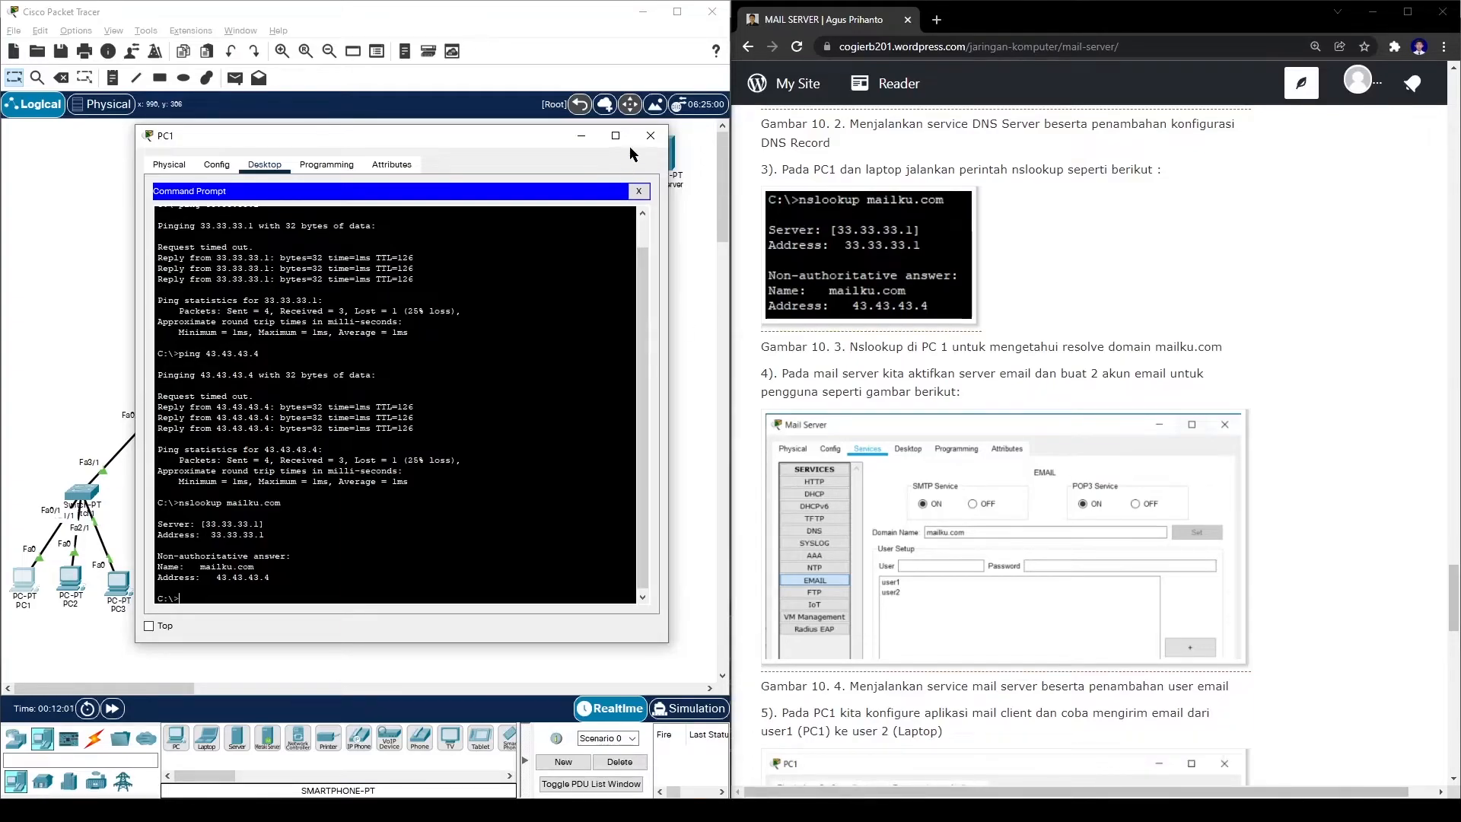
click(651, 135)
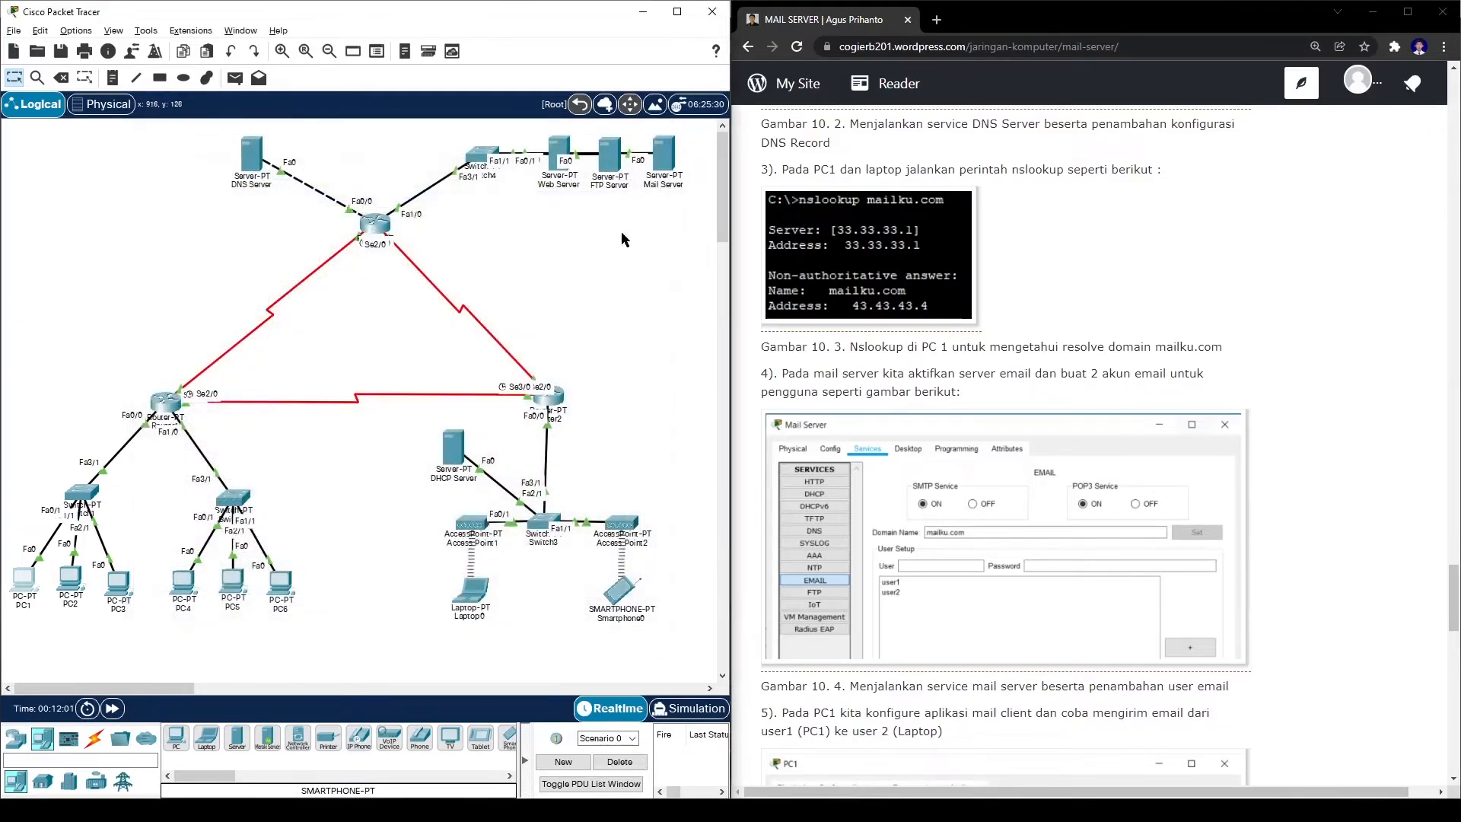
- Run nslookup mailku.com on Laptop0 to confirm the same resolution
click(472, 590)
drag(647, 143, 322, 111)
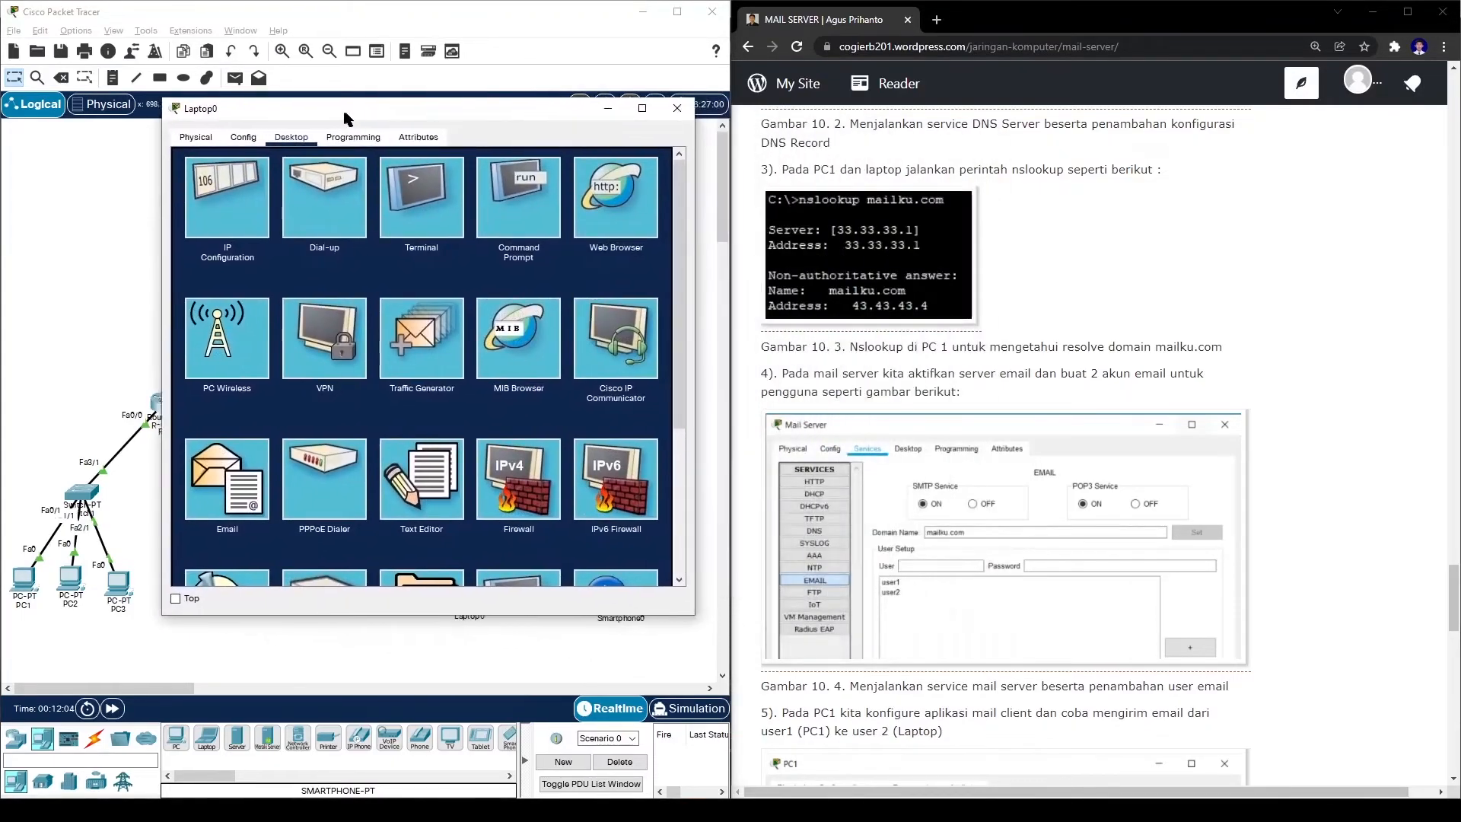
click(496, 199)
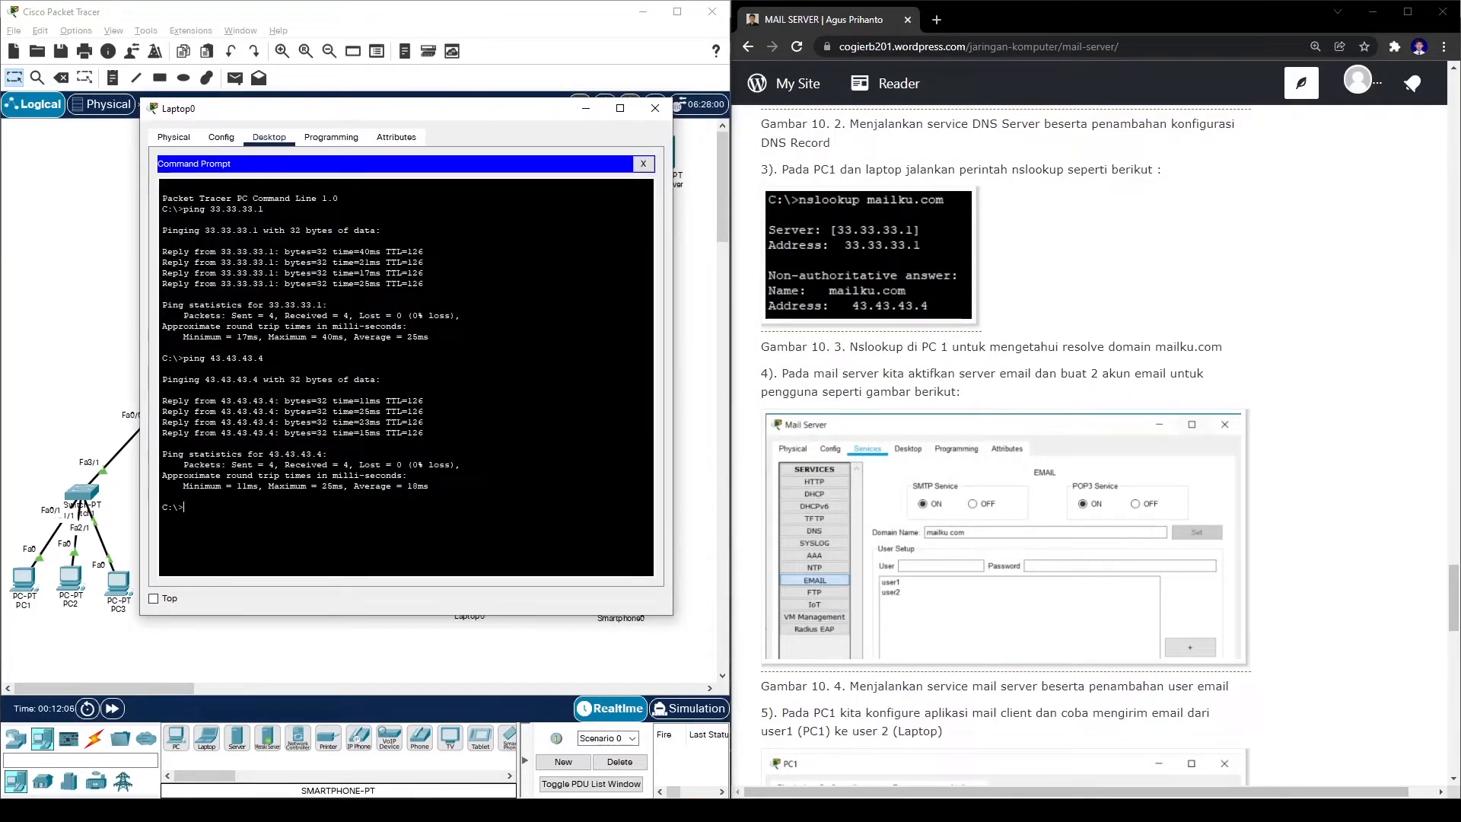
text(nslookup)
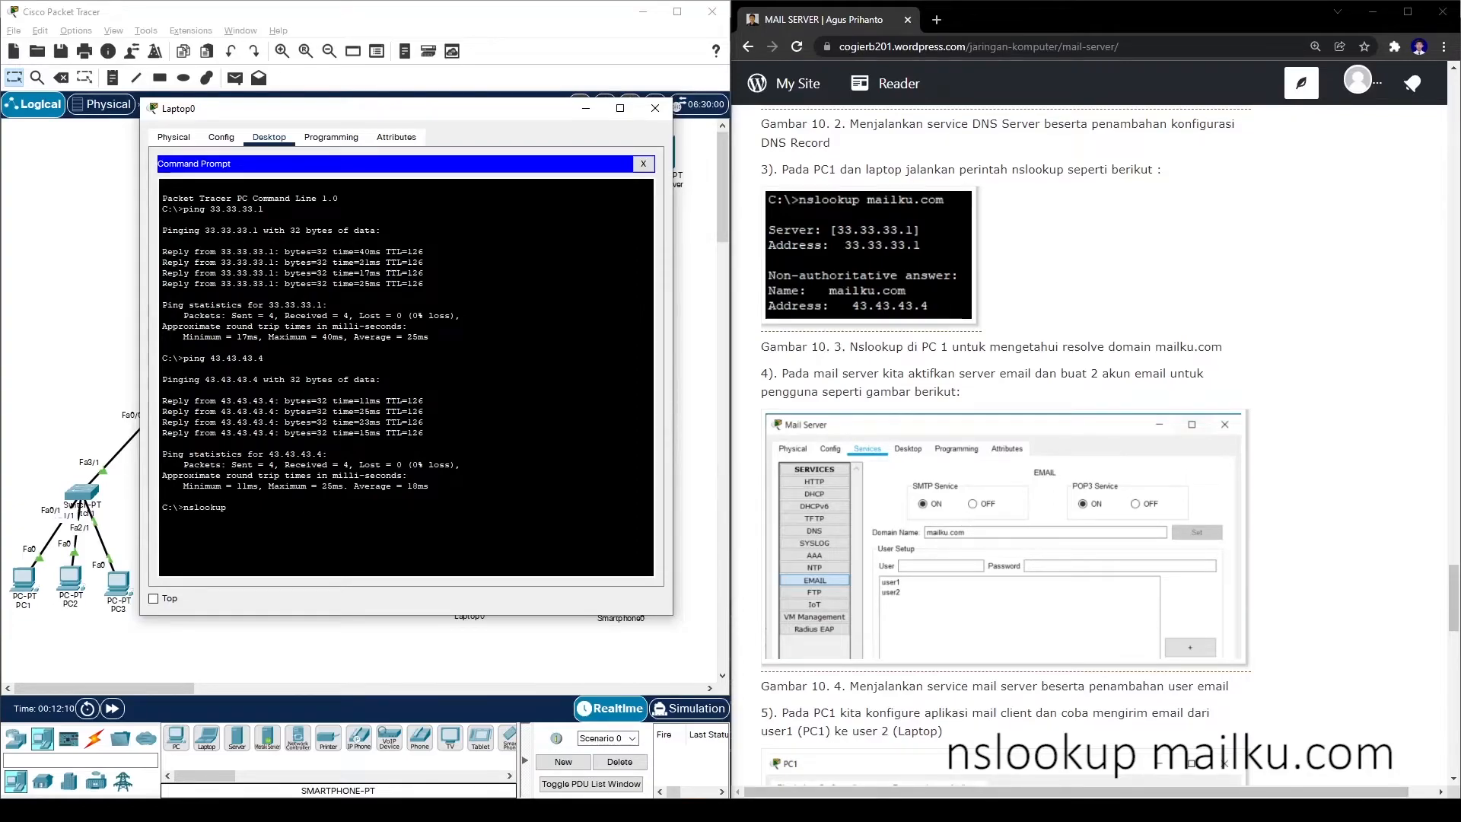
text( mailku.com)
key(Return)
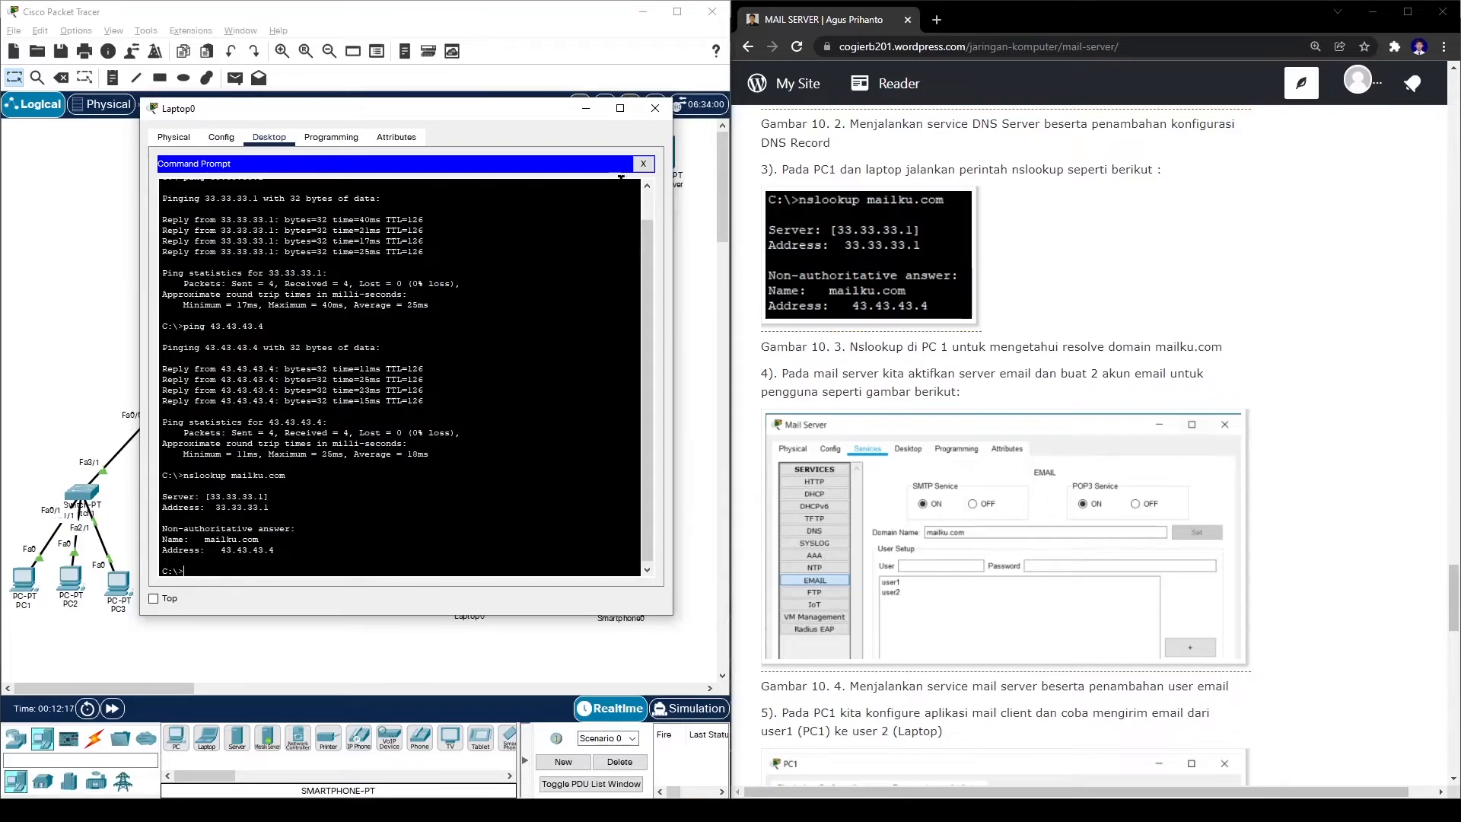
click(655, 108)
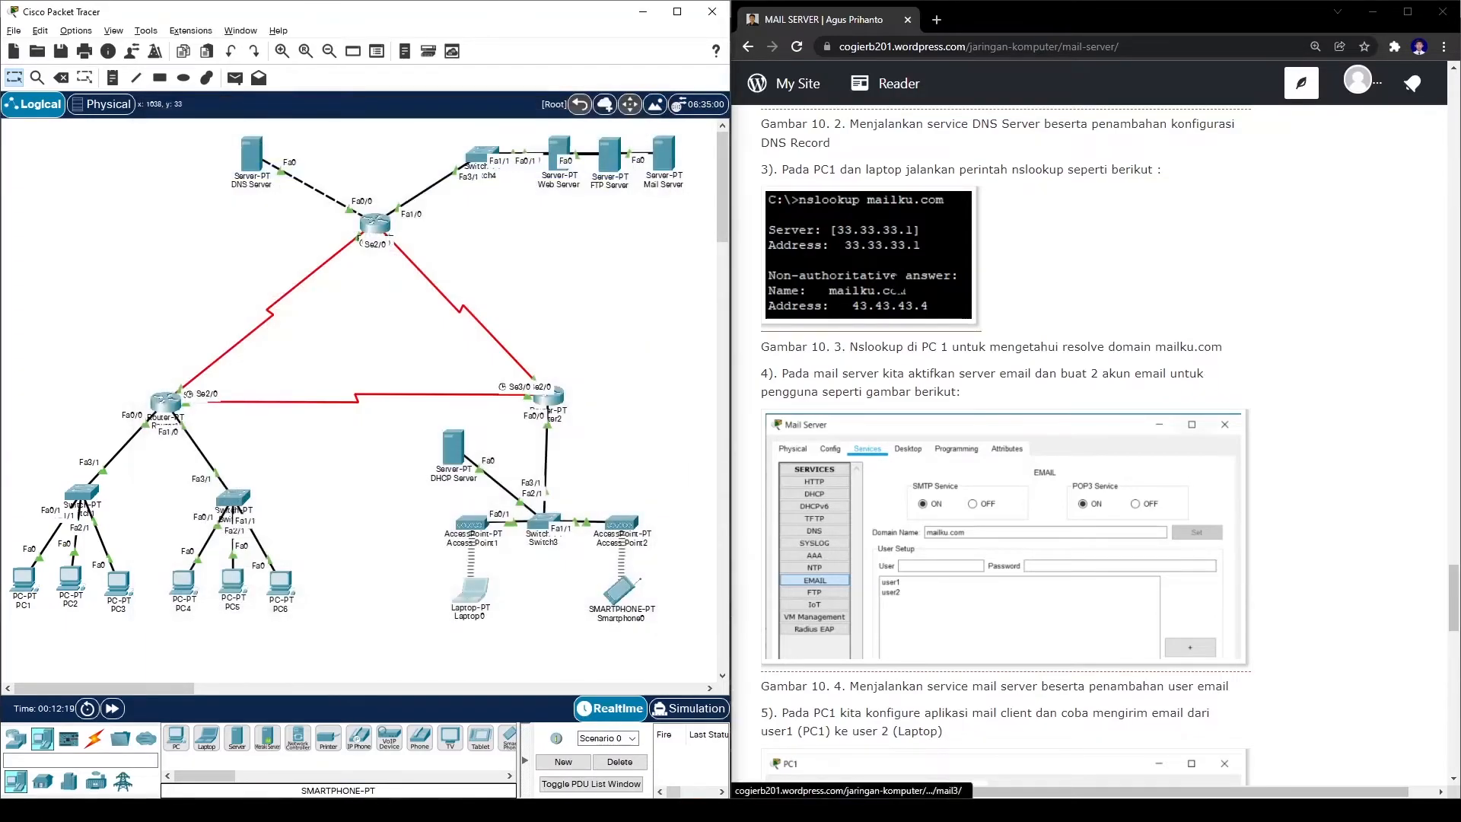
scroll(749, 202, down, 3)
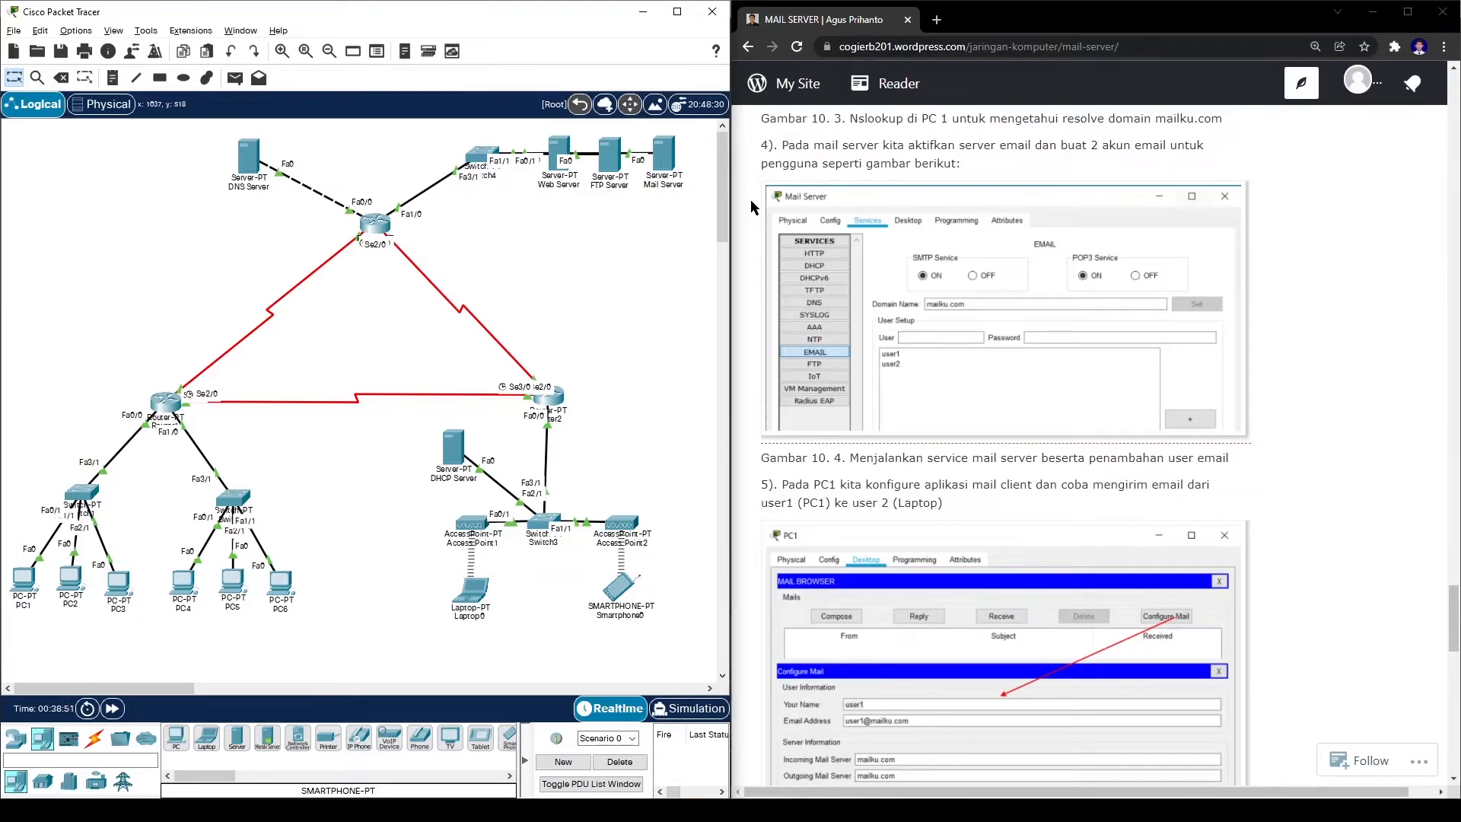
click(663, 156)
drag(703, 147, 376, 122)
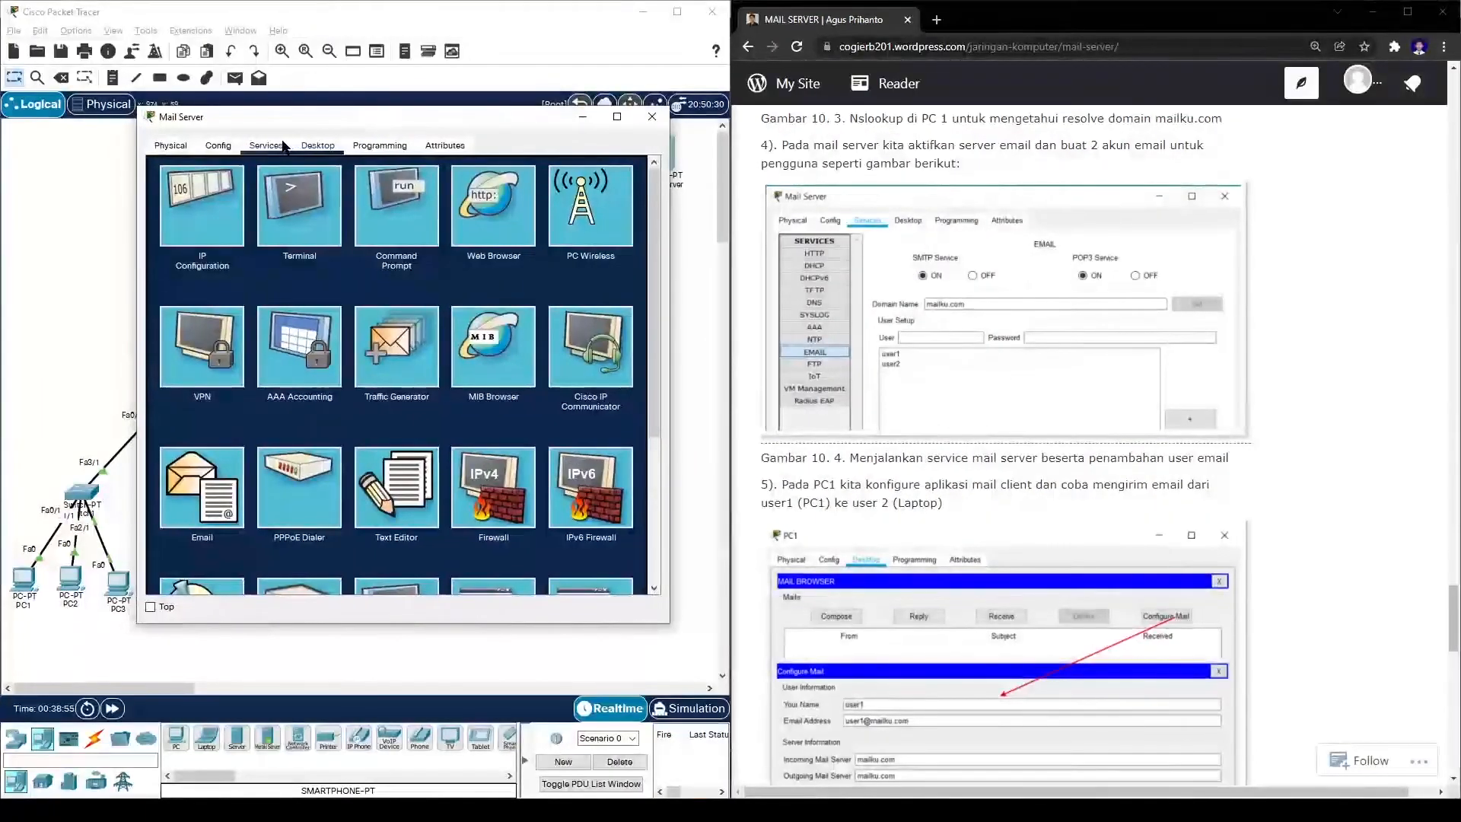
click(265, 145)
click(199, 302)
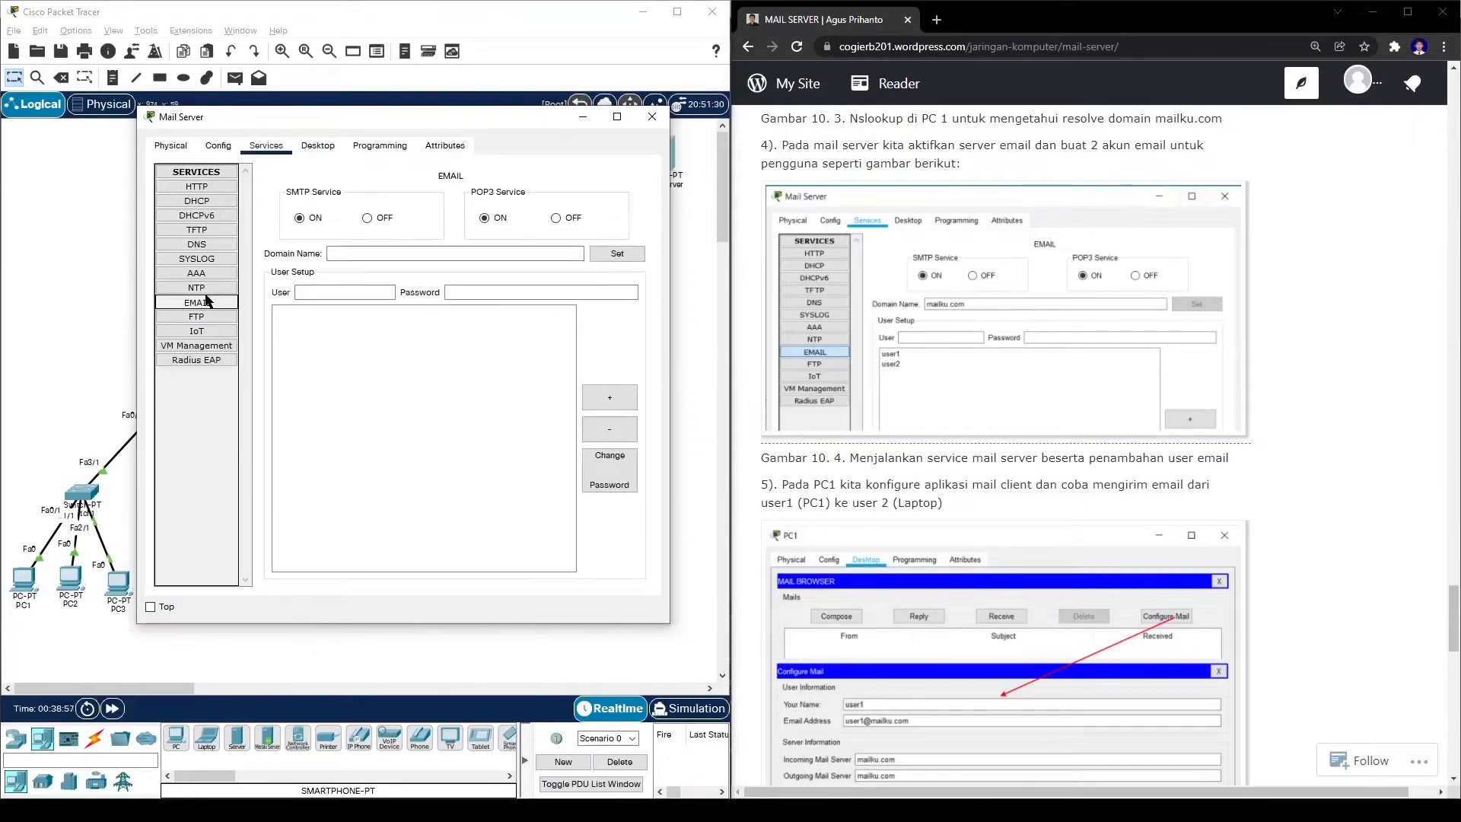
click(354, 256)
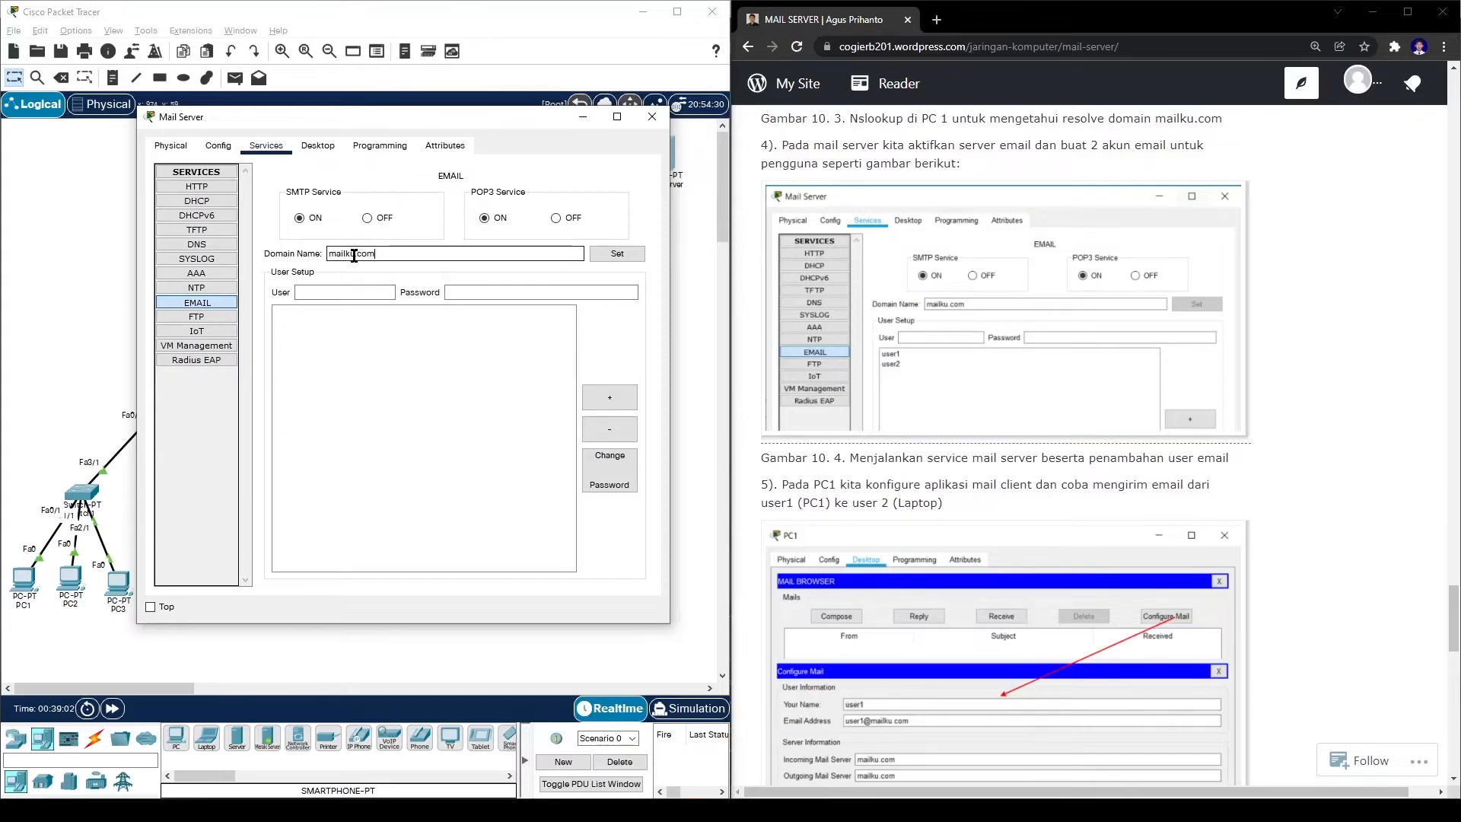
click(605, 257)
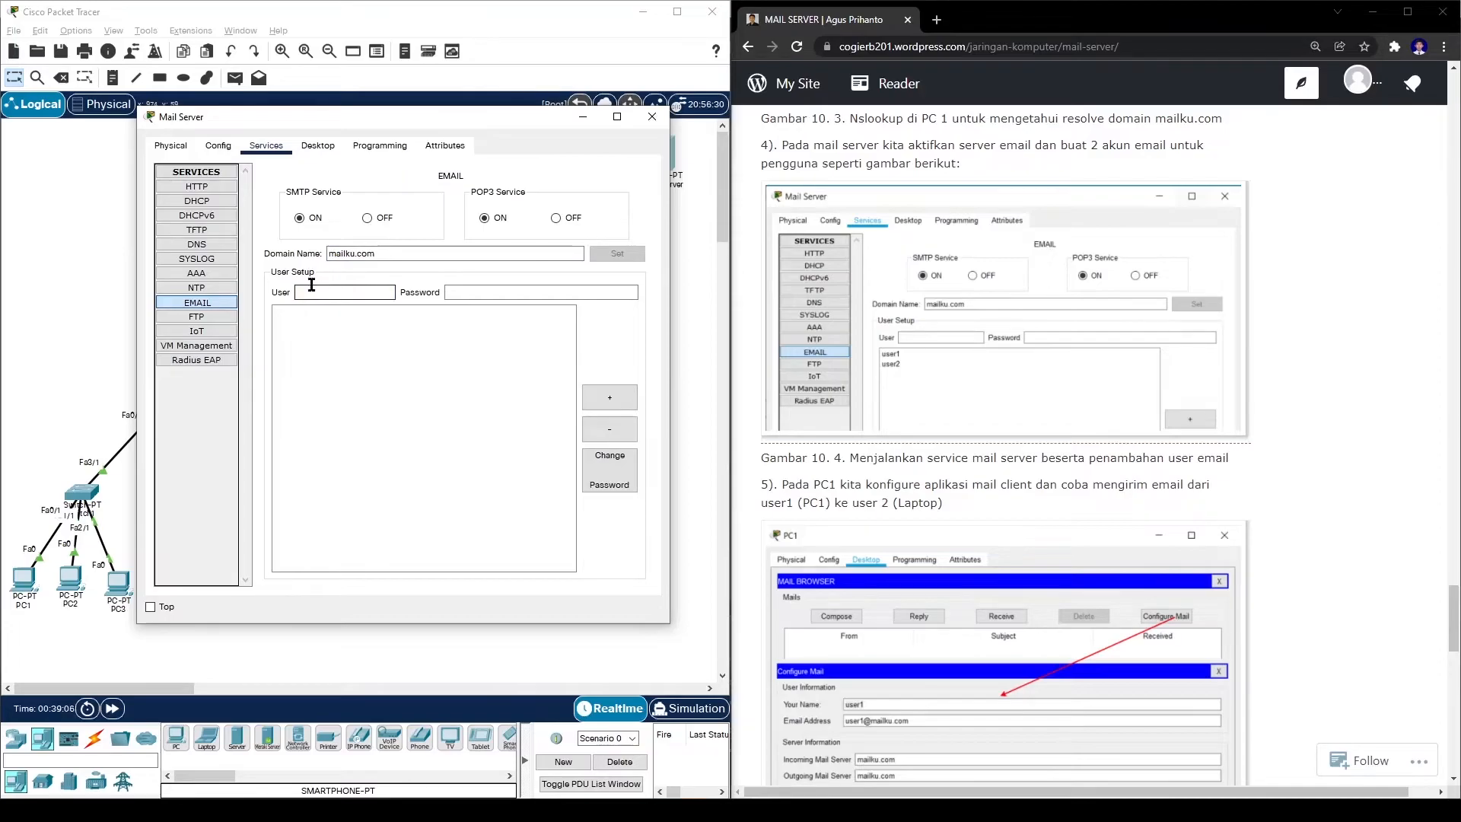
- Add mail accounts user1 and user2 with their passwords
text(user1)
click(497, 292)
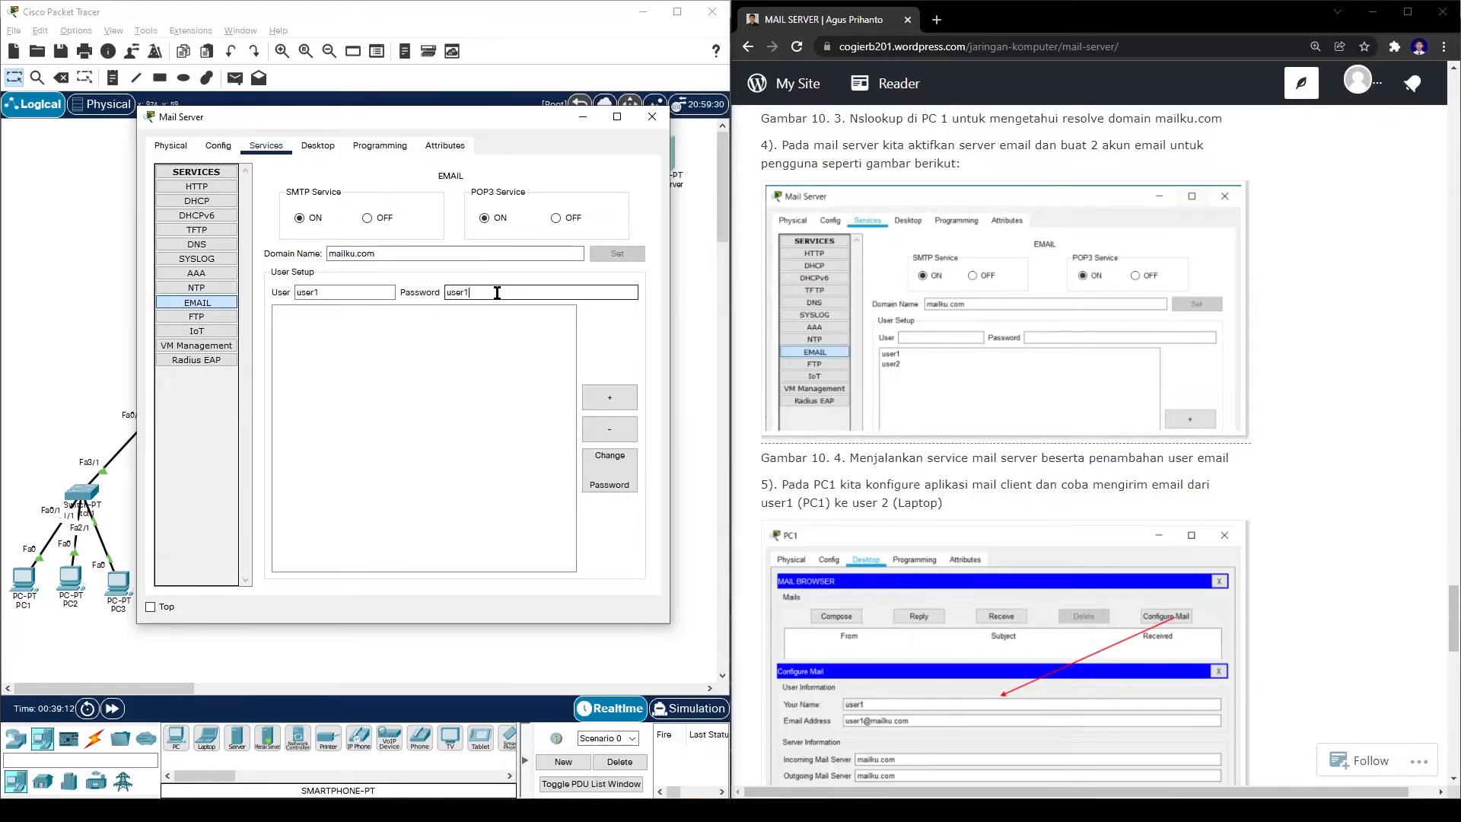
click(614, 397)
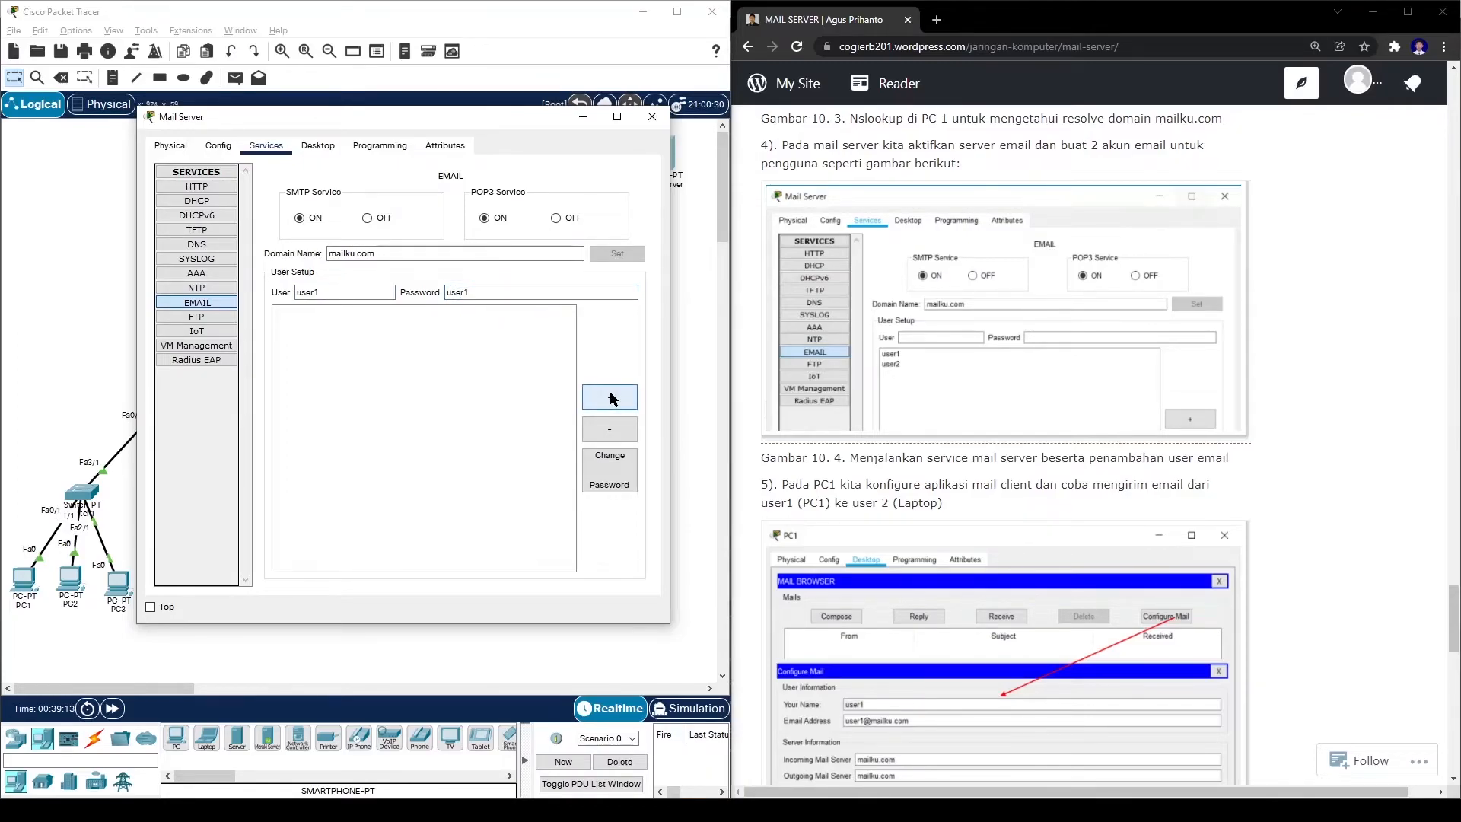
click(375, 291)
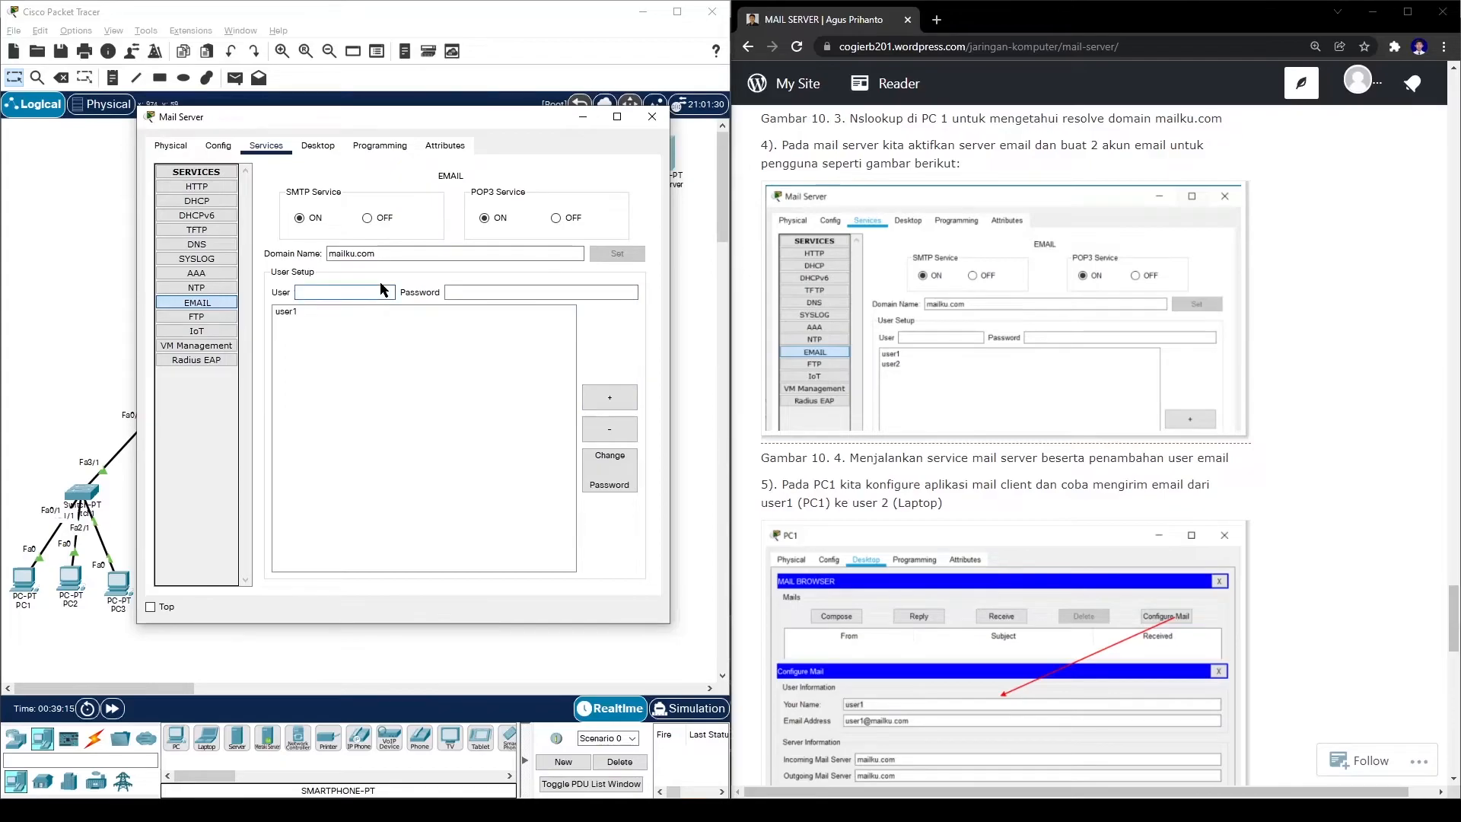
click(490, 289)
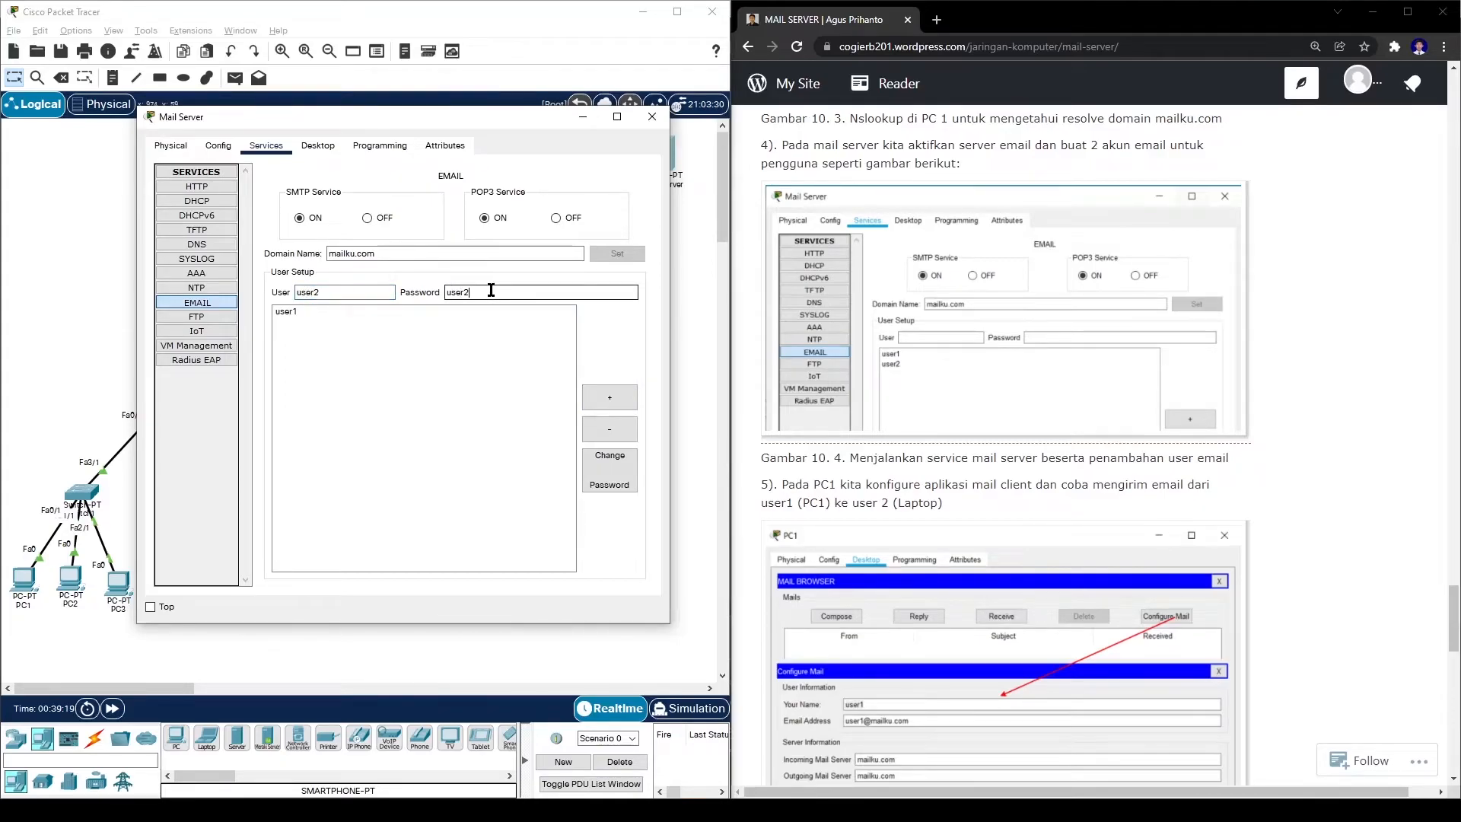
click(622, 403)
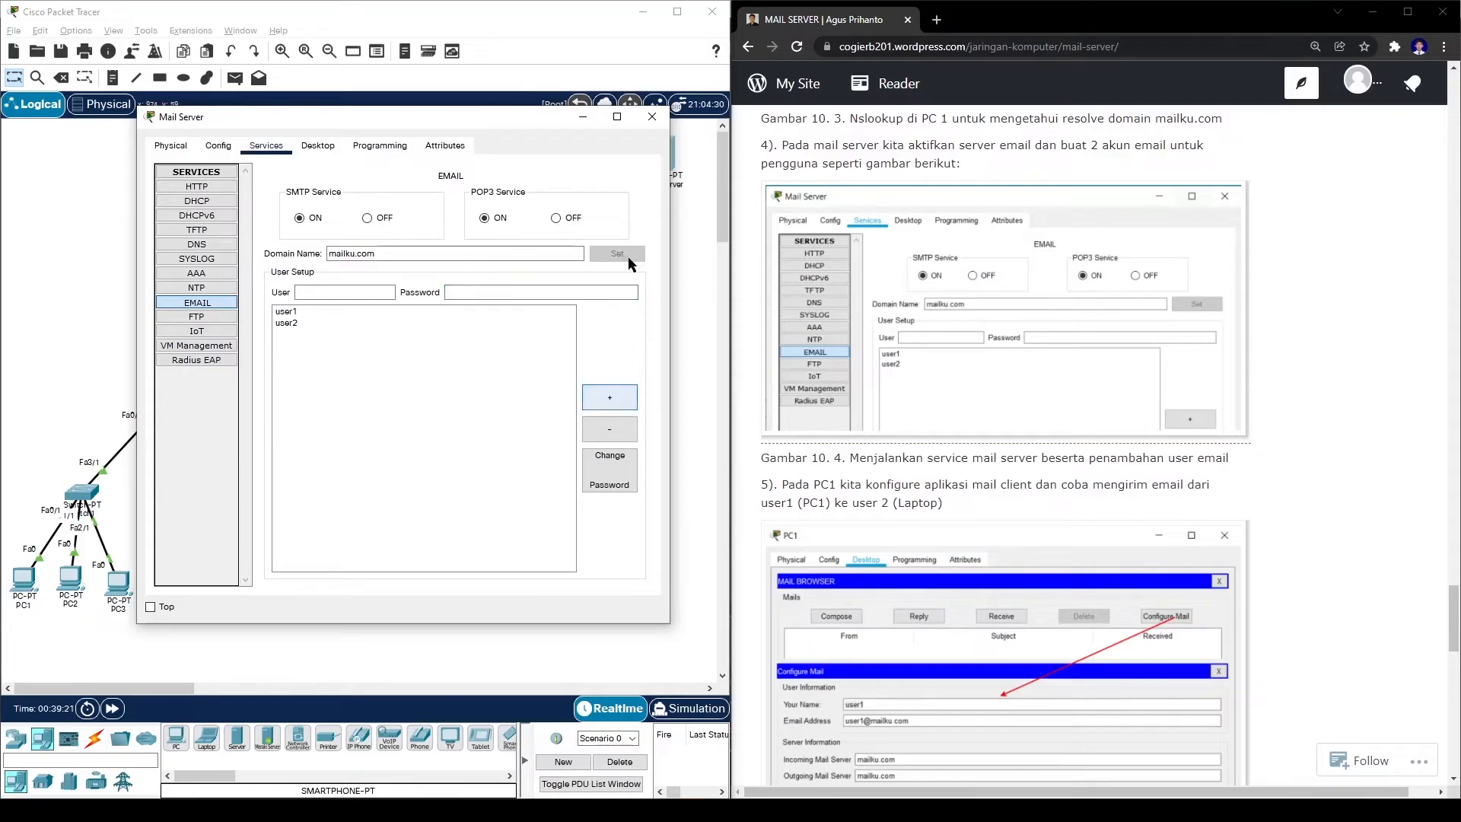
click(651, 120)
scroll(768, 191, down, 4)
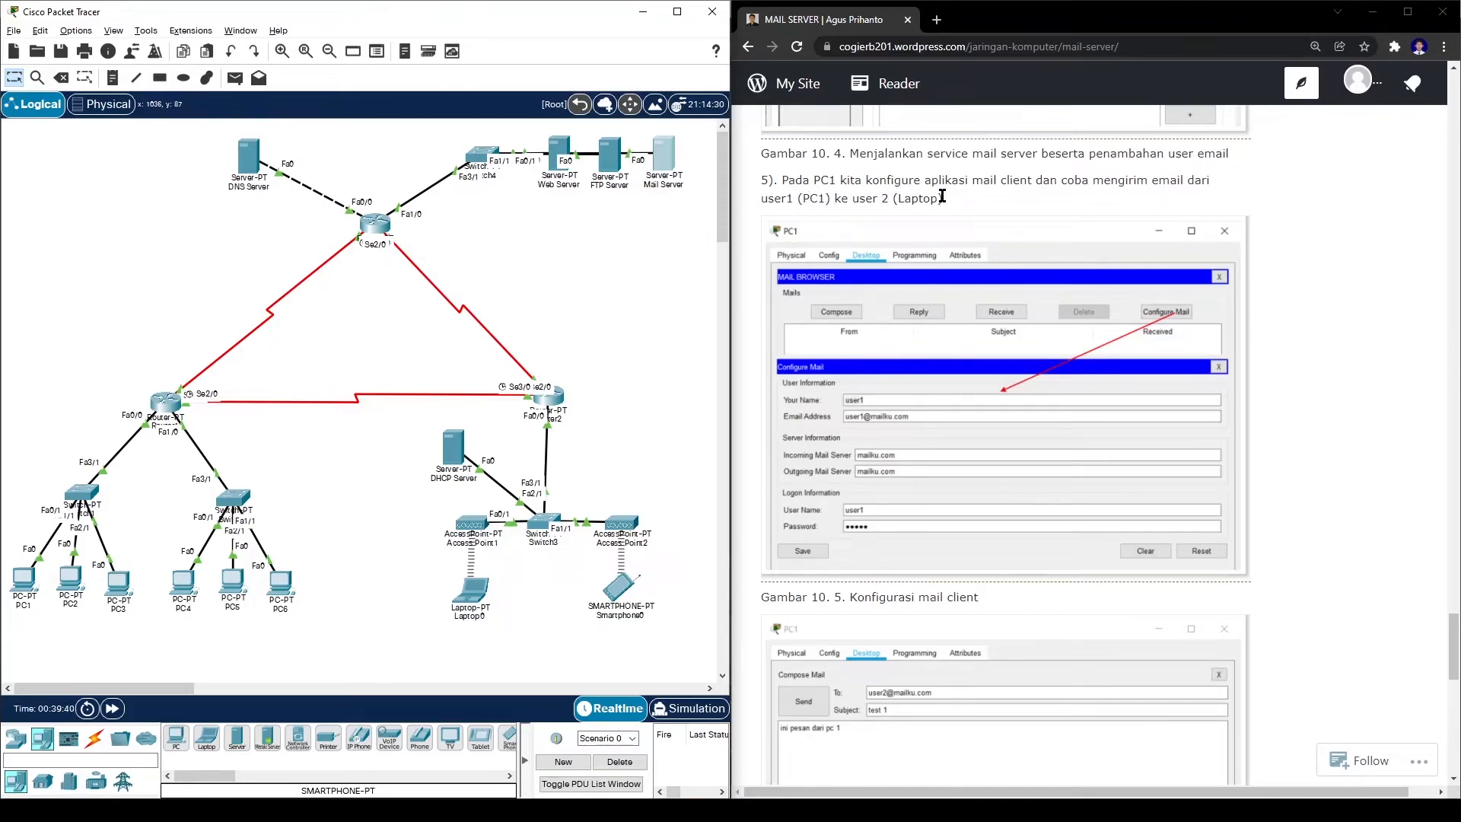
click(24, 580)
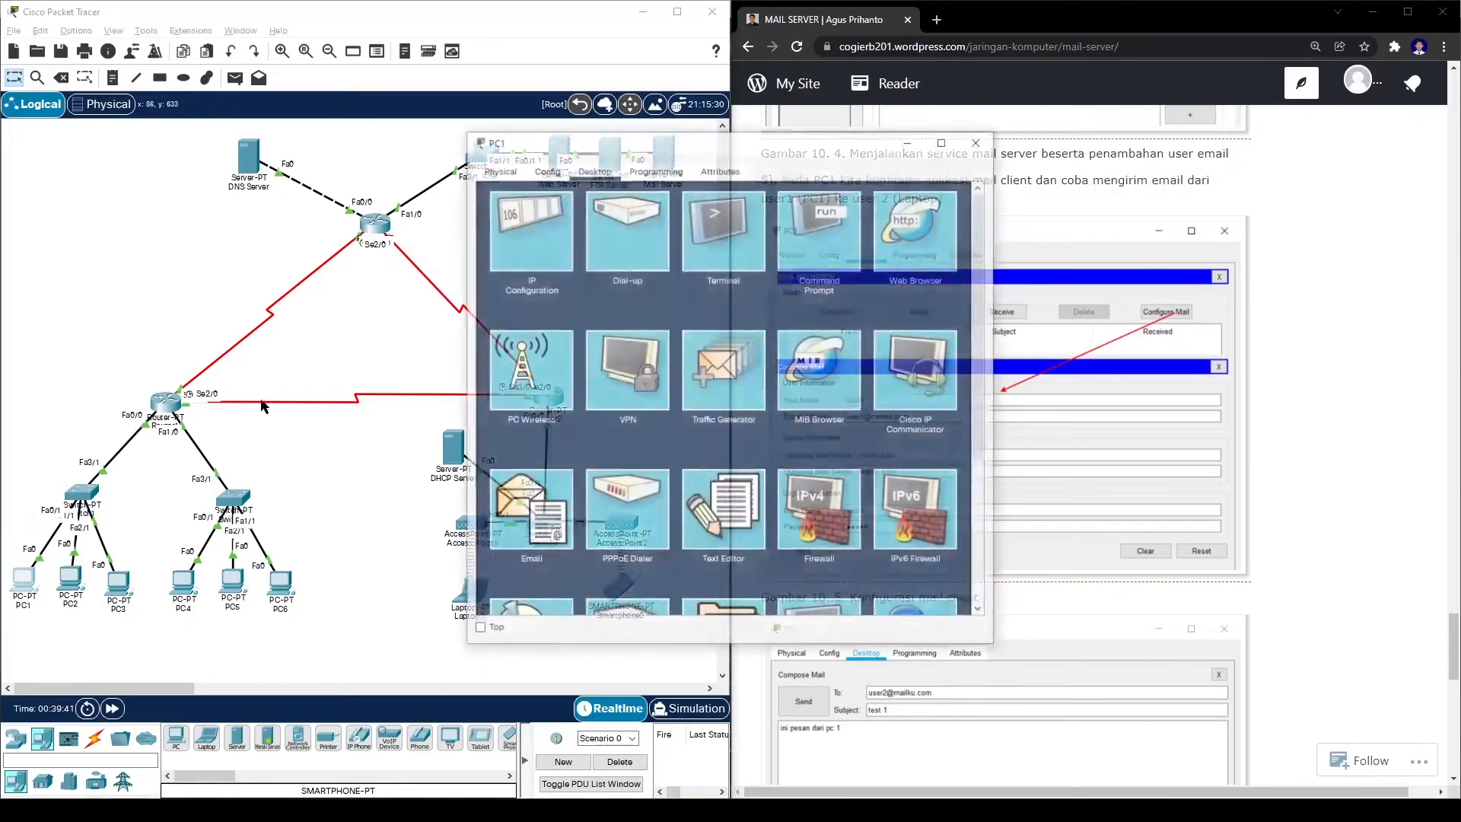
drag(562, 141, 228, 109)
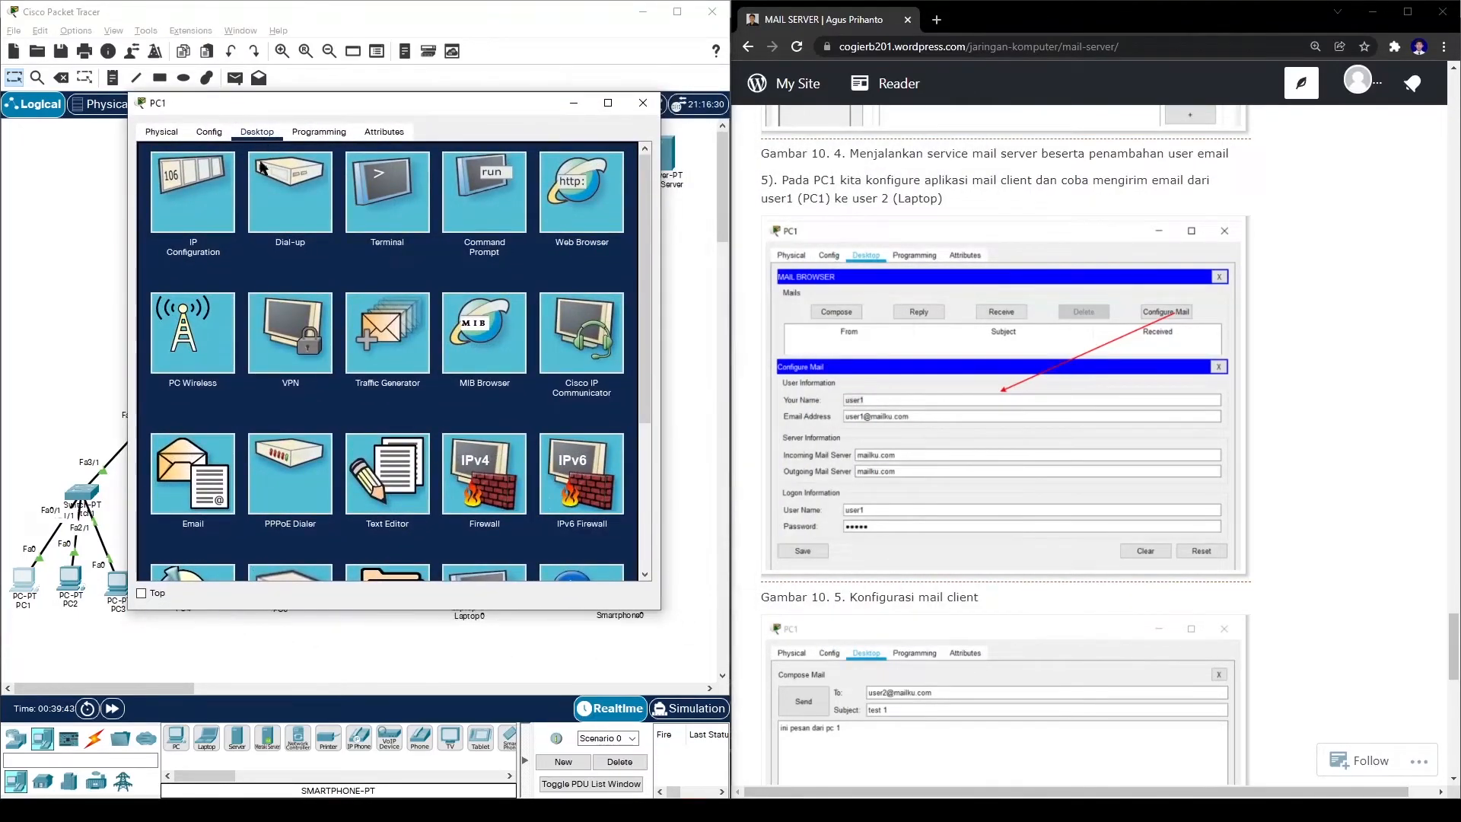
click(187, 477)
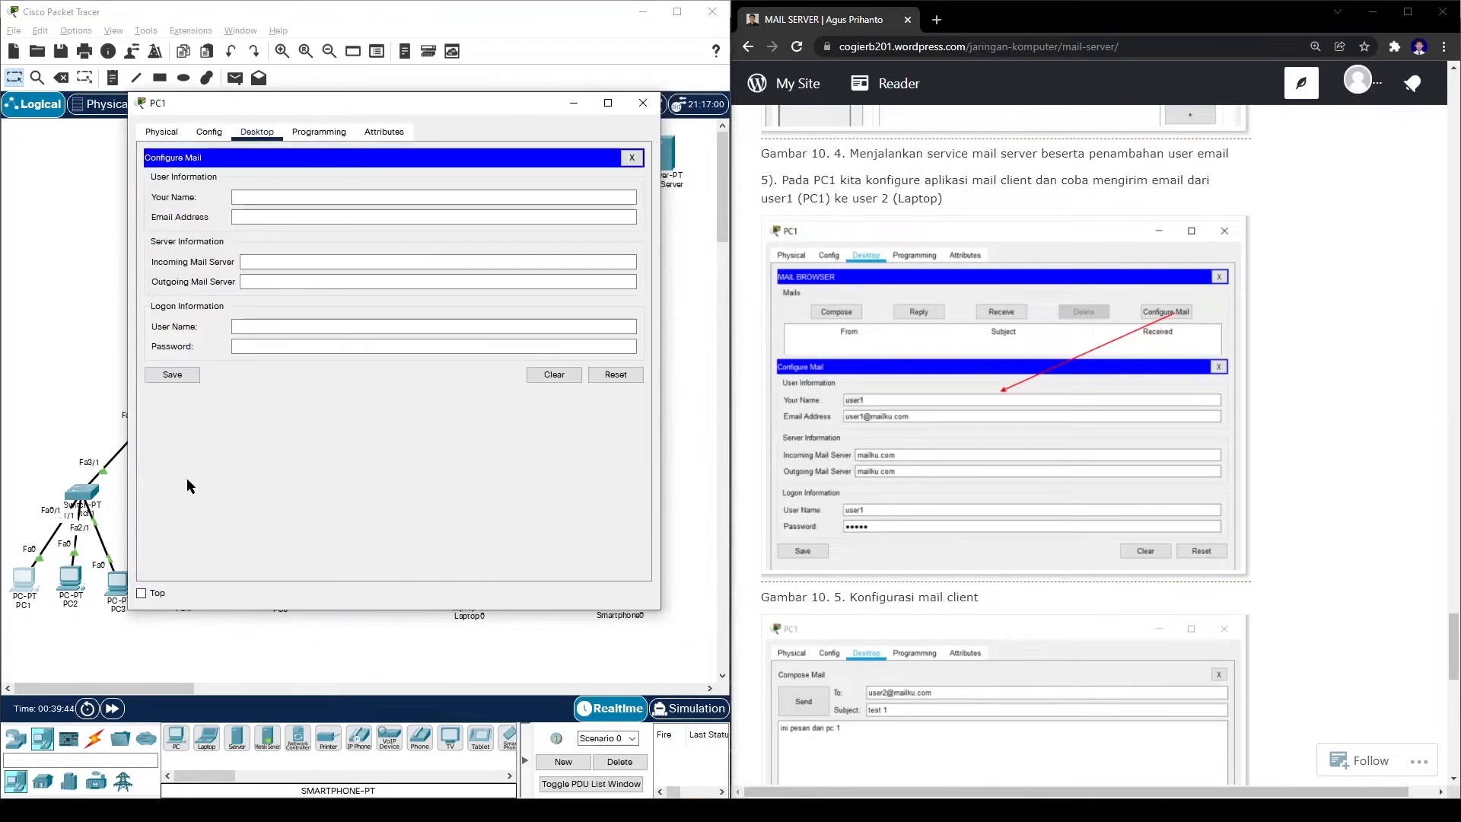
click(392, 195)
text(user1)
click(343, 215)
text(user)
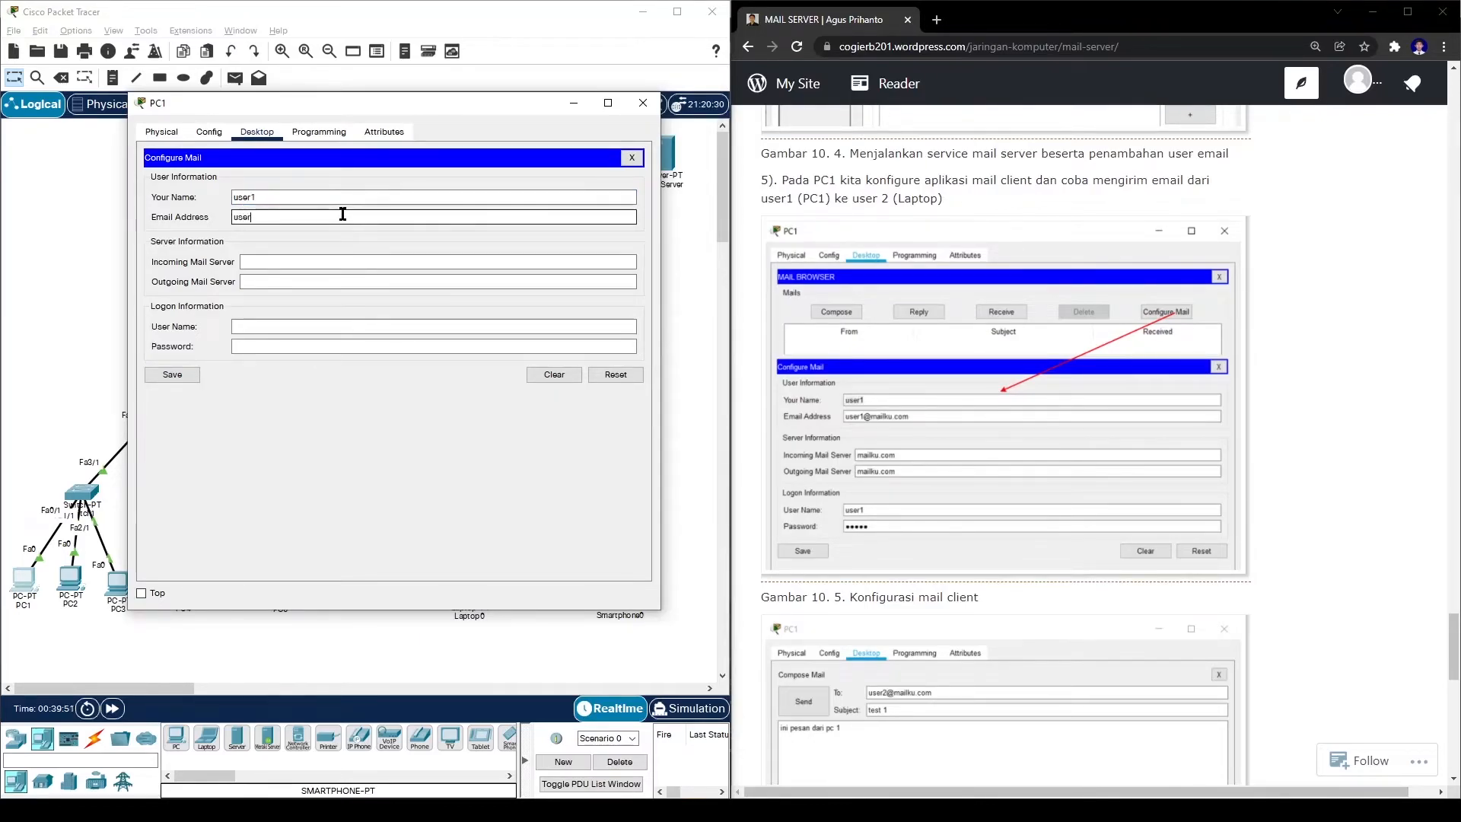
text(1@mailku.com)
- Use mailku.com as incoming and outgoing server, log in as user1 with its password, and save
click(259, 261)
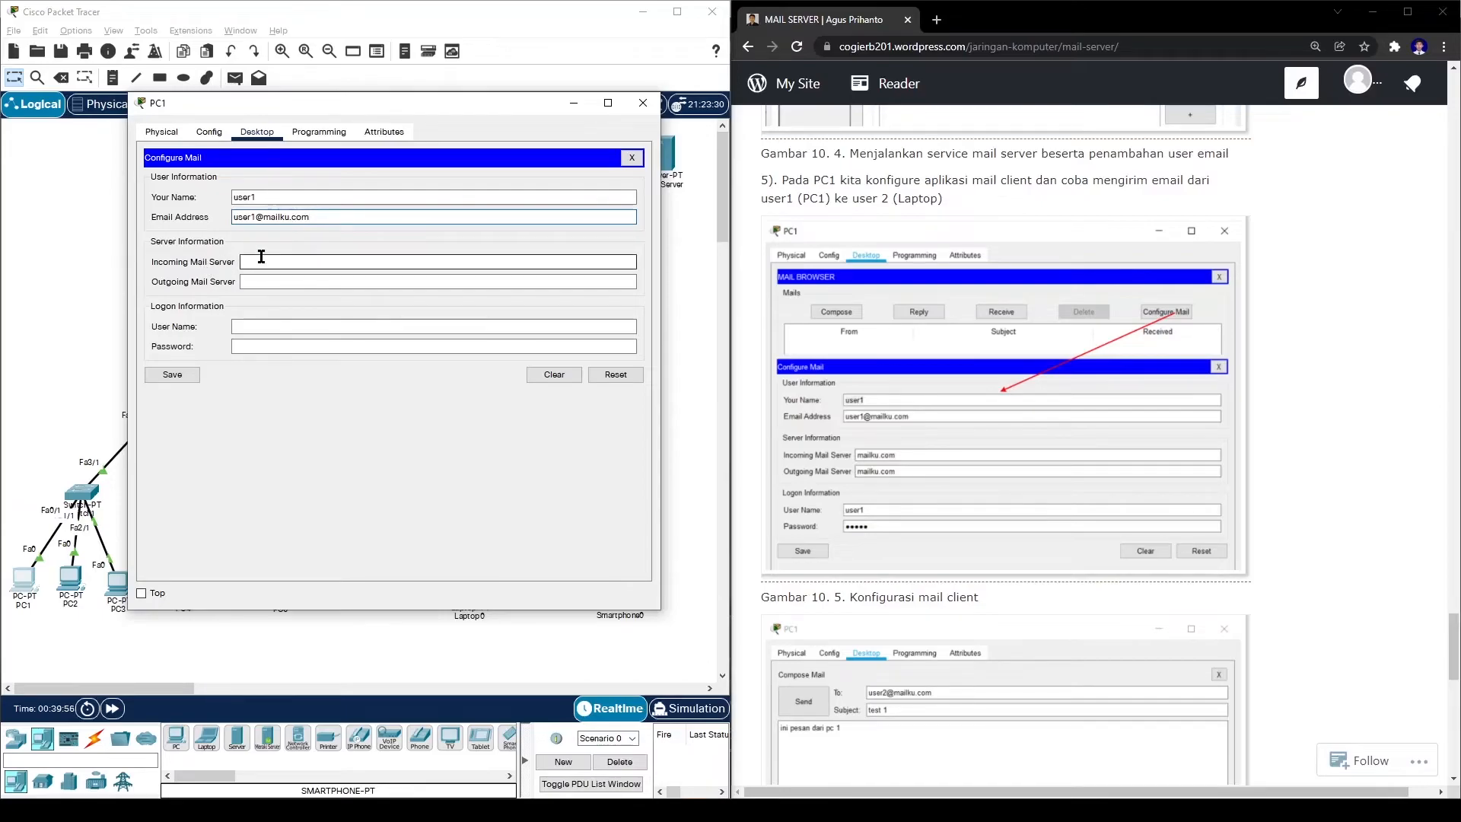
text(mailku)
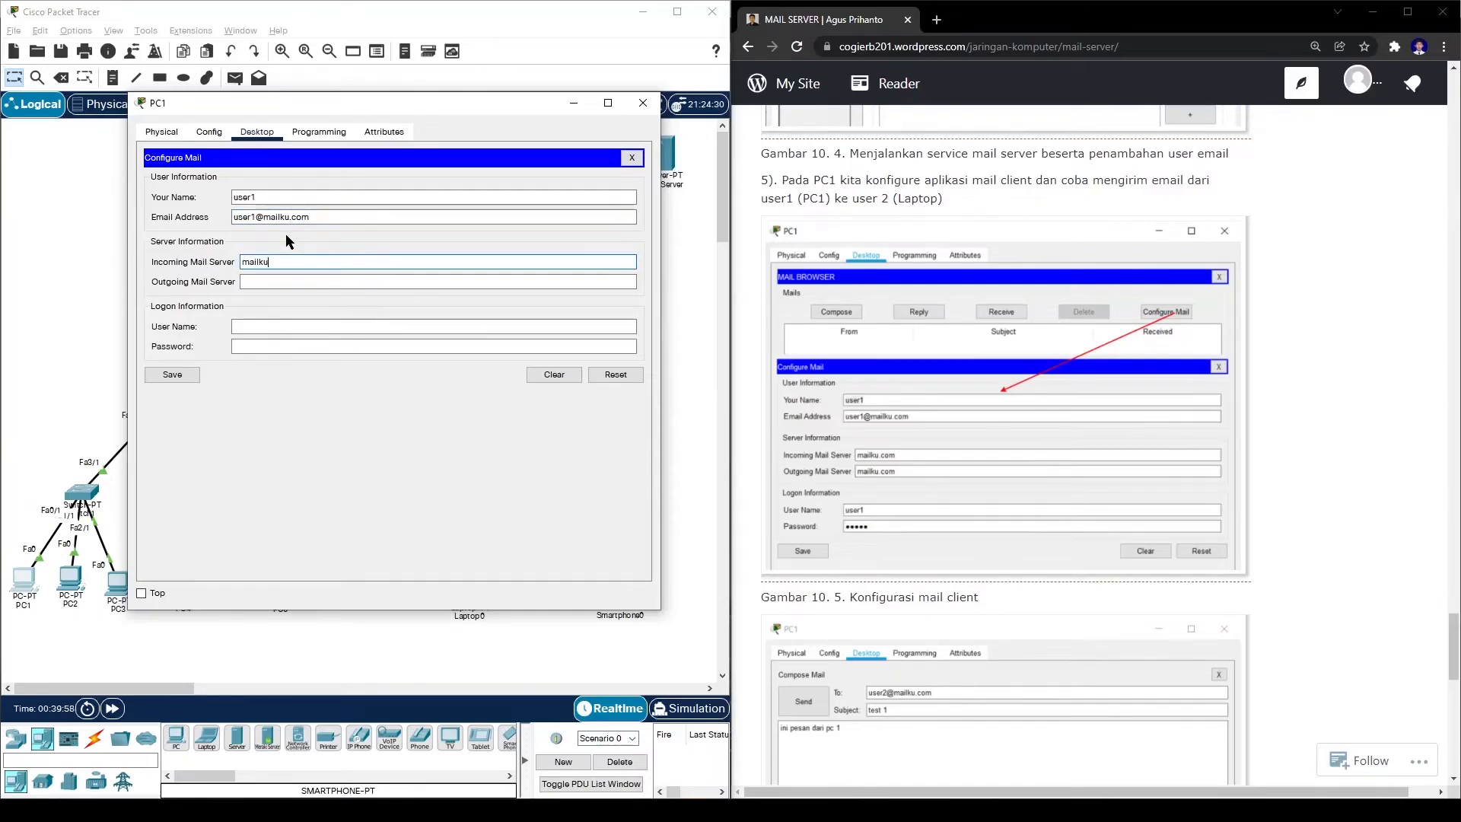
text(.com)
click(260, 282)
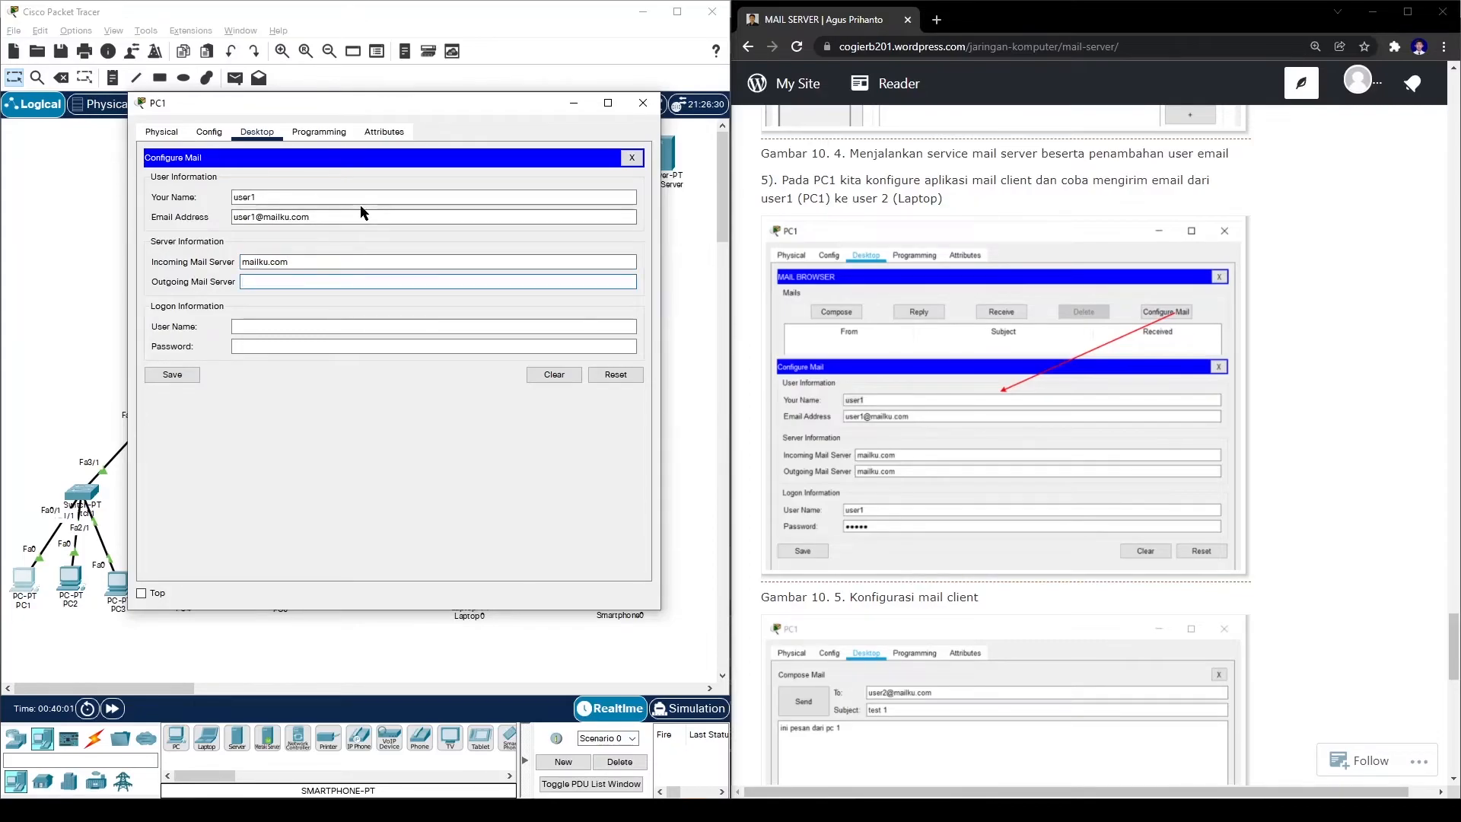
text(mailku.com)
click(244, 325)
text(user1)
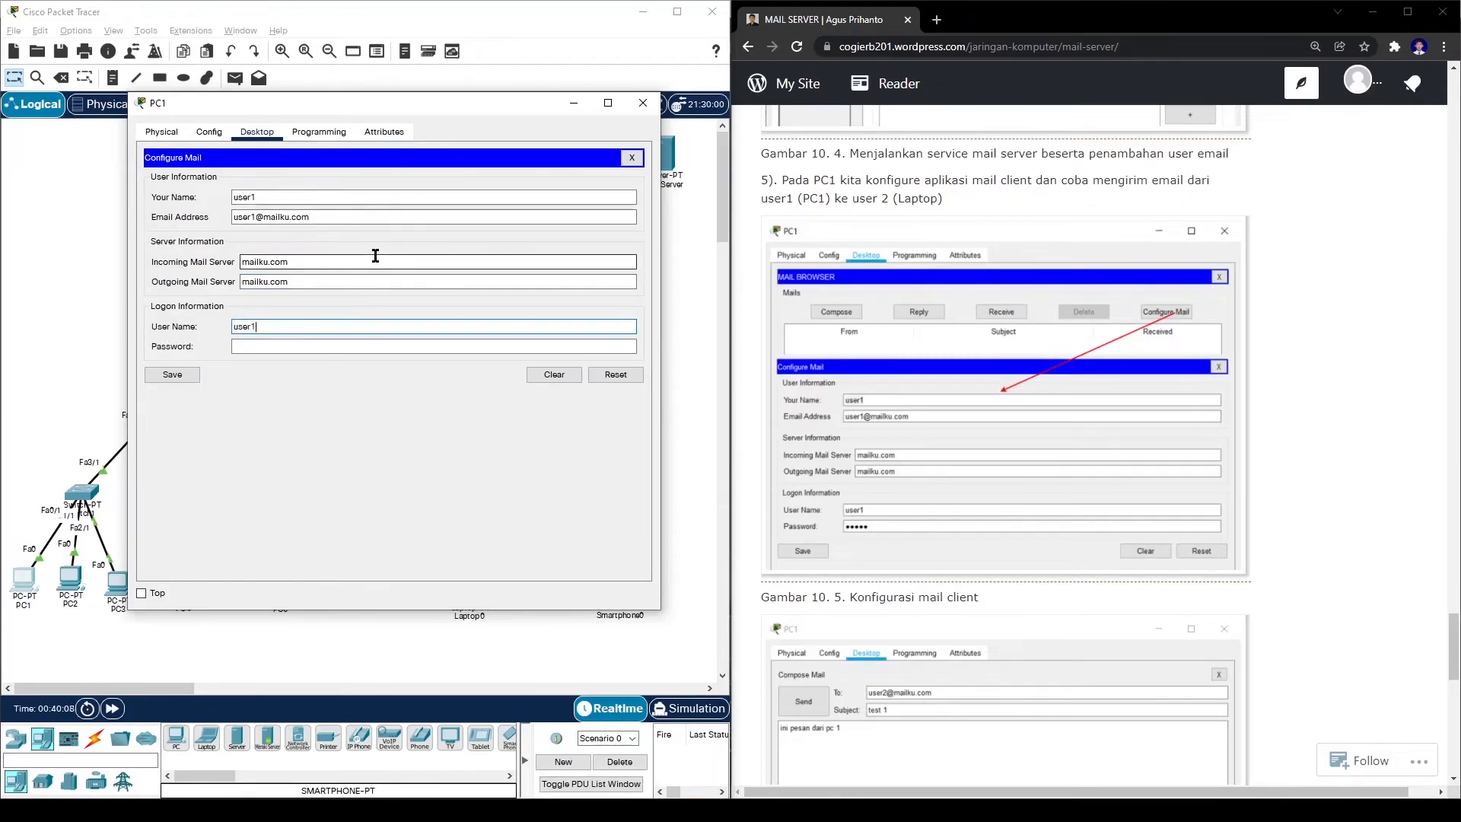
click(297, 347)
text(12345)
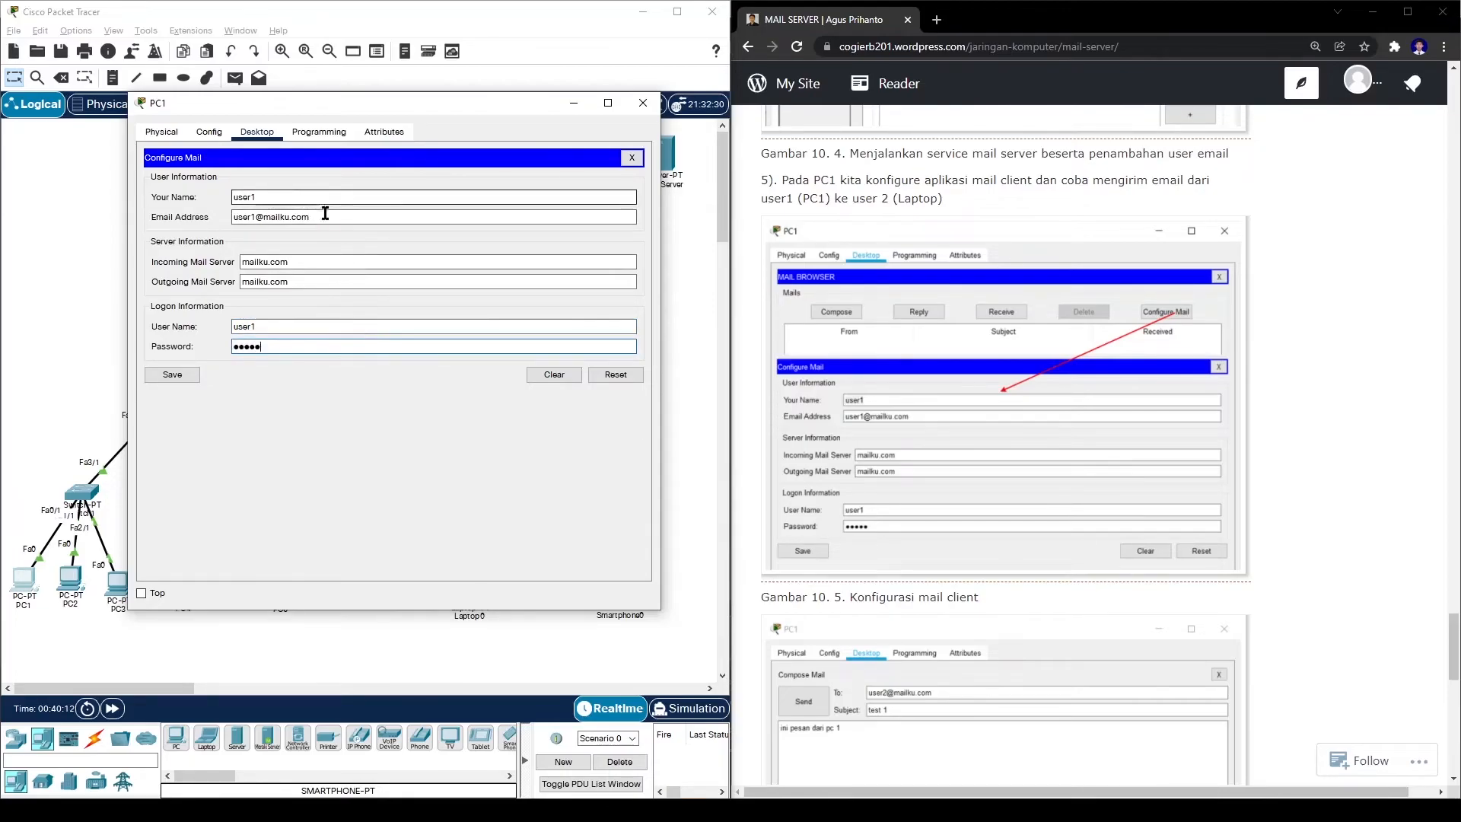
click(194, 376)
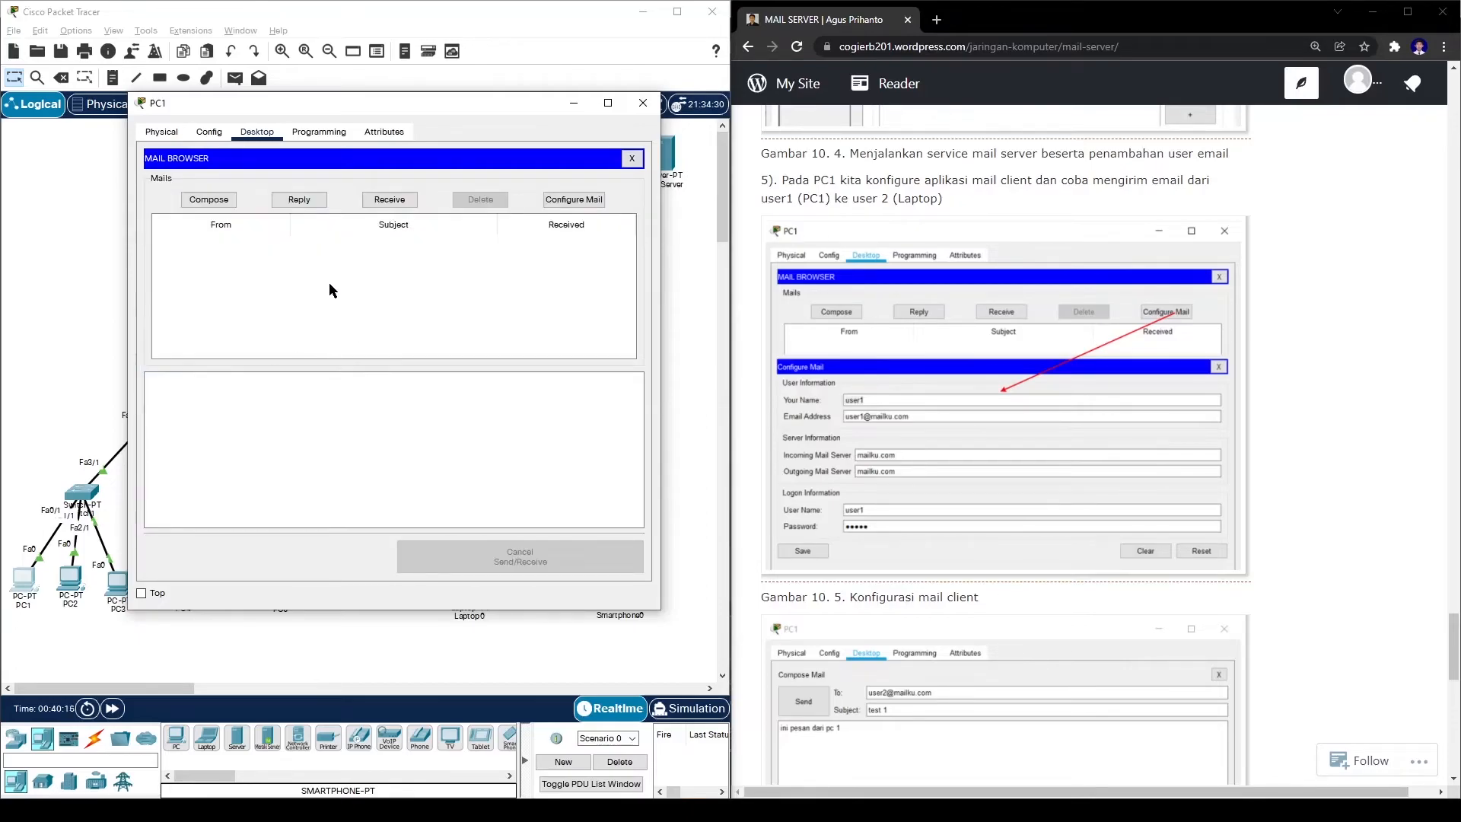
click(198, 201)
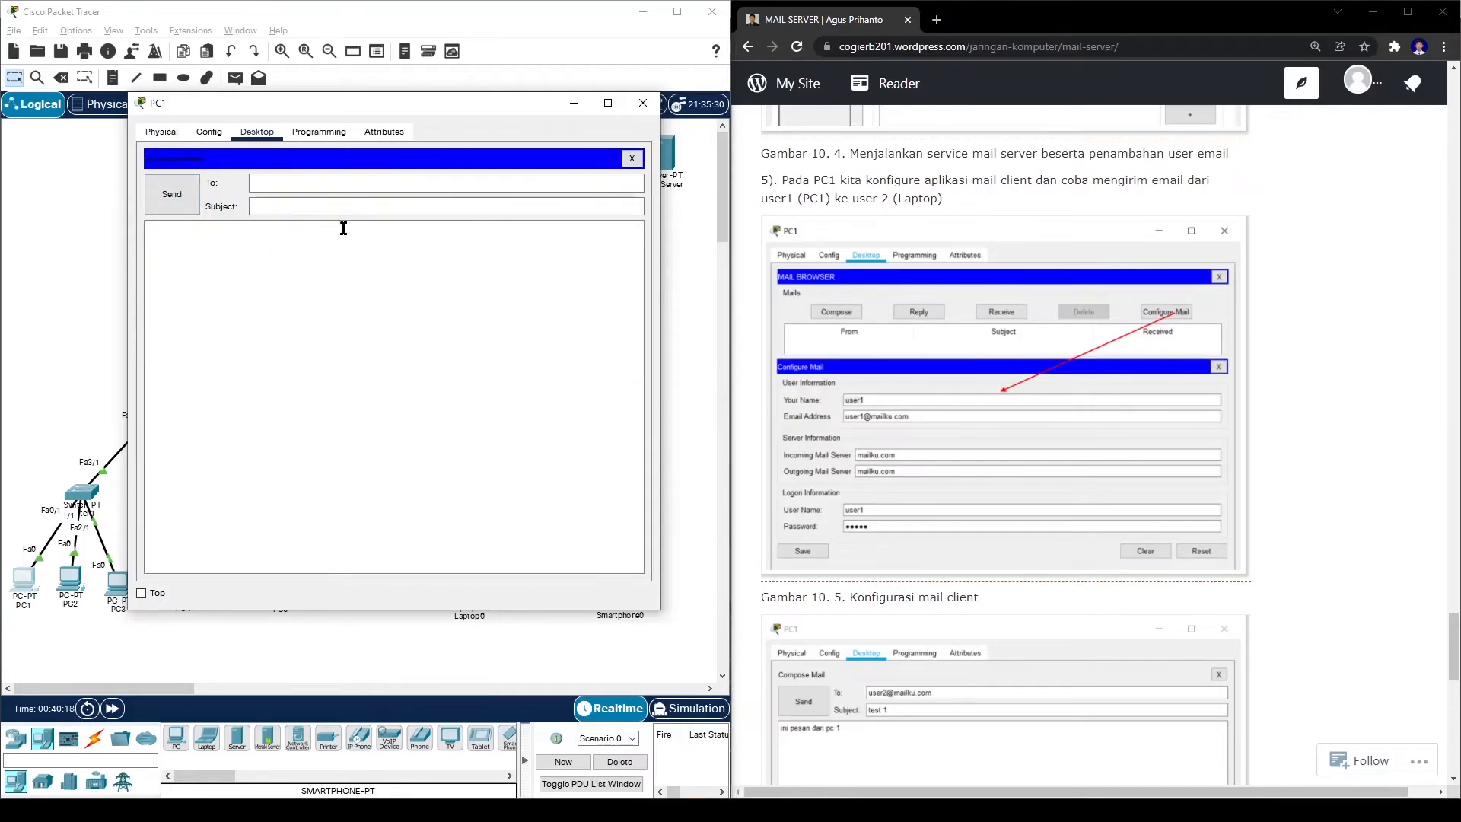
click(268, 182)
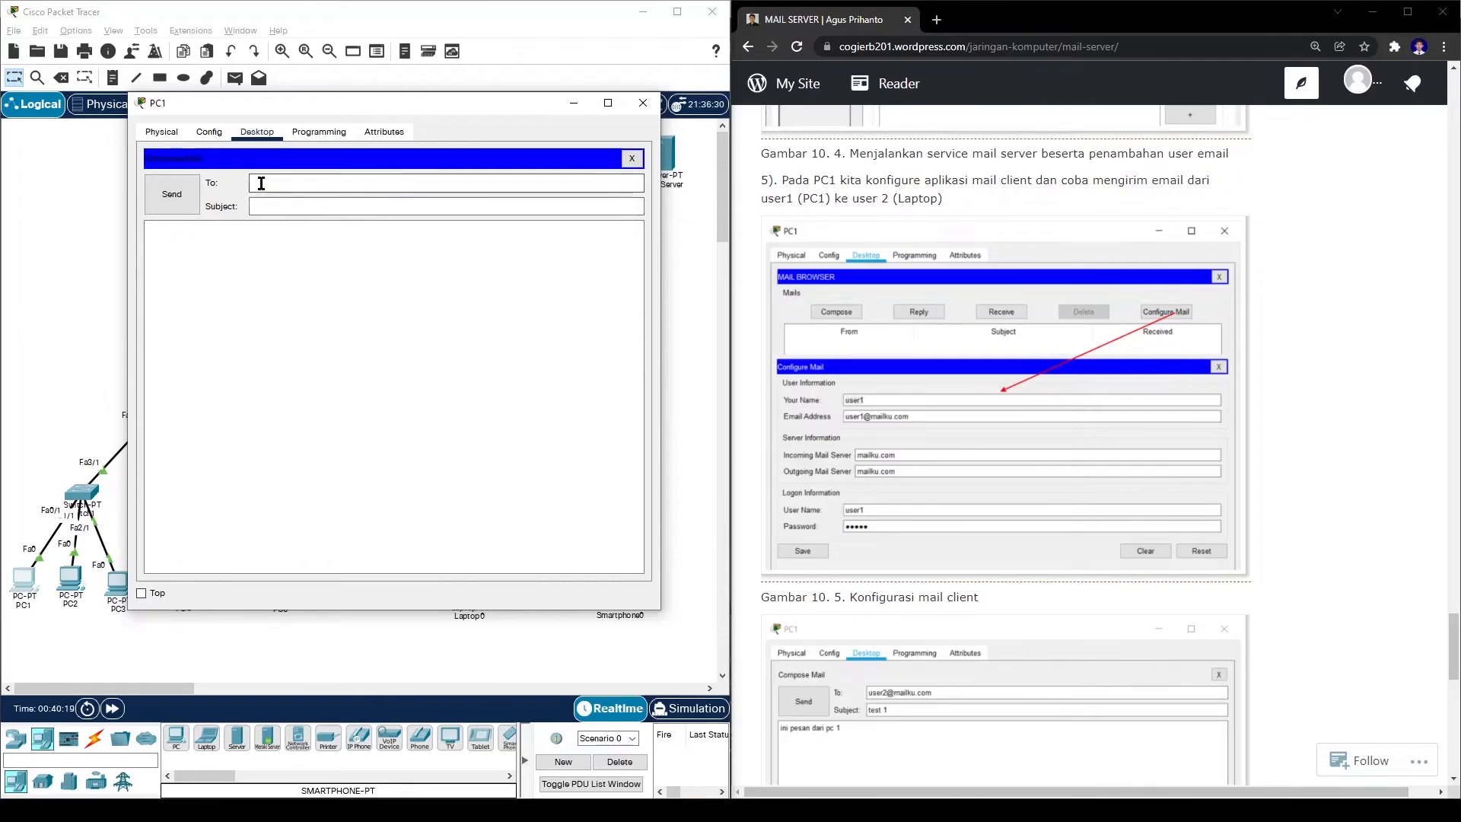
text(us)
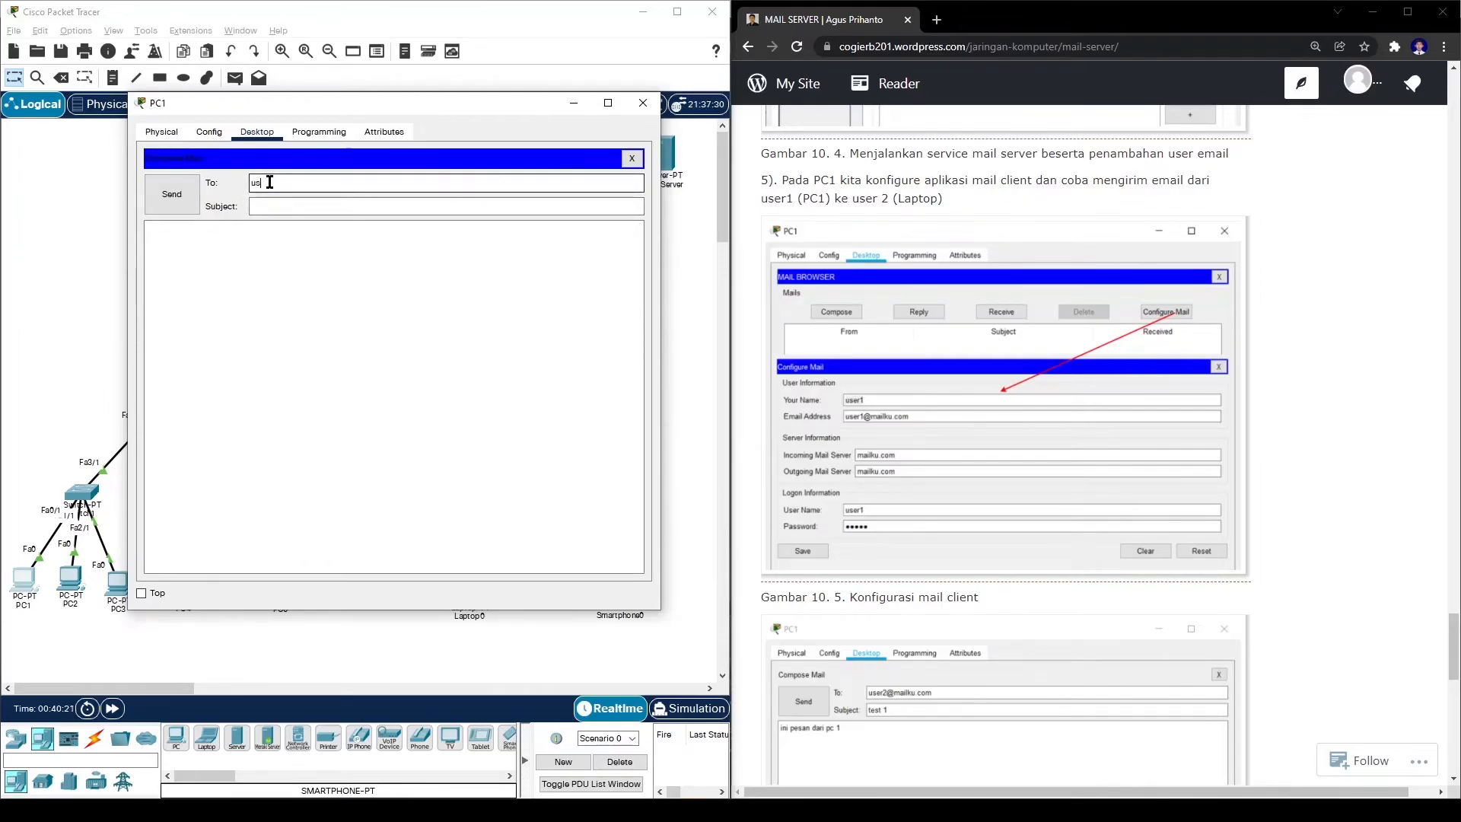
text(er2@mailku.com)
click(351, 202)
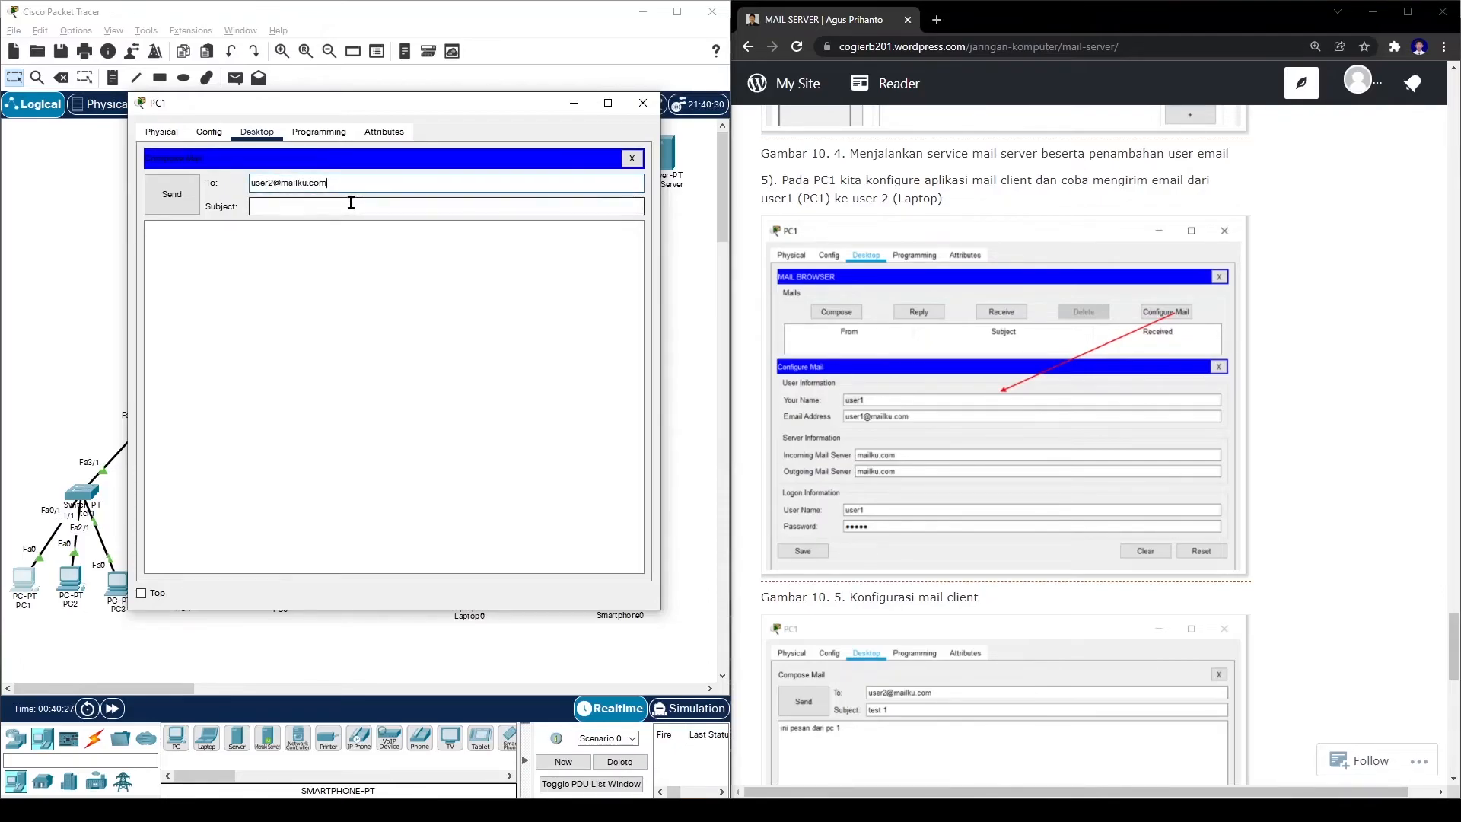
text(test 1)
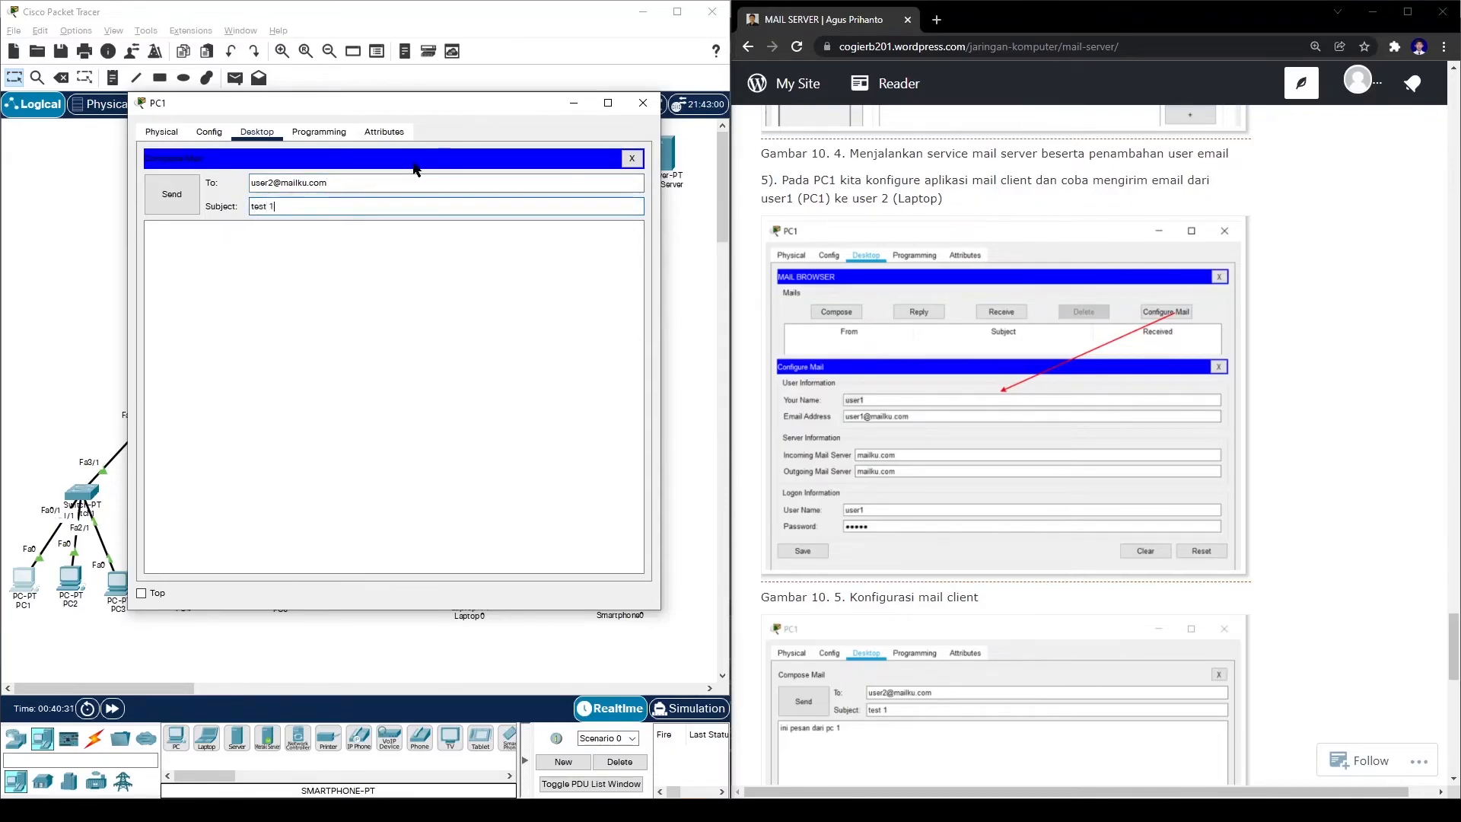
click(366, 228)
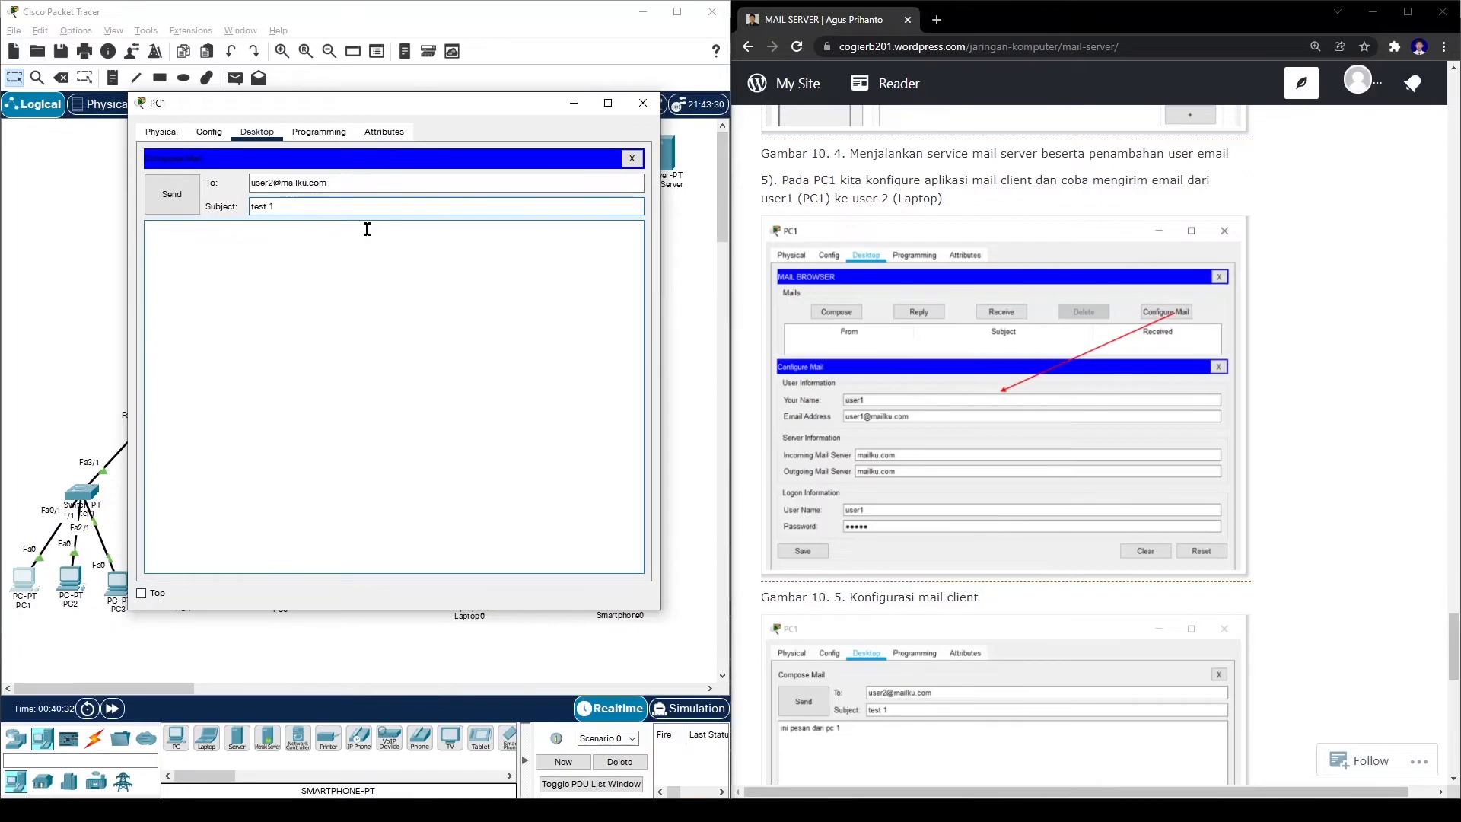
text(ini pesan dari pc 1)
click(189, 199)
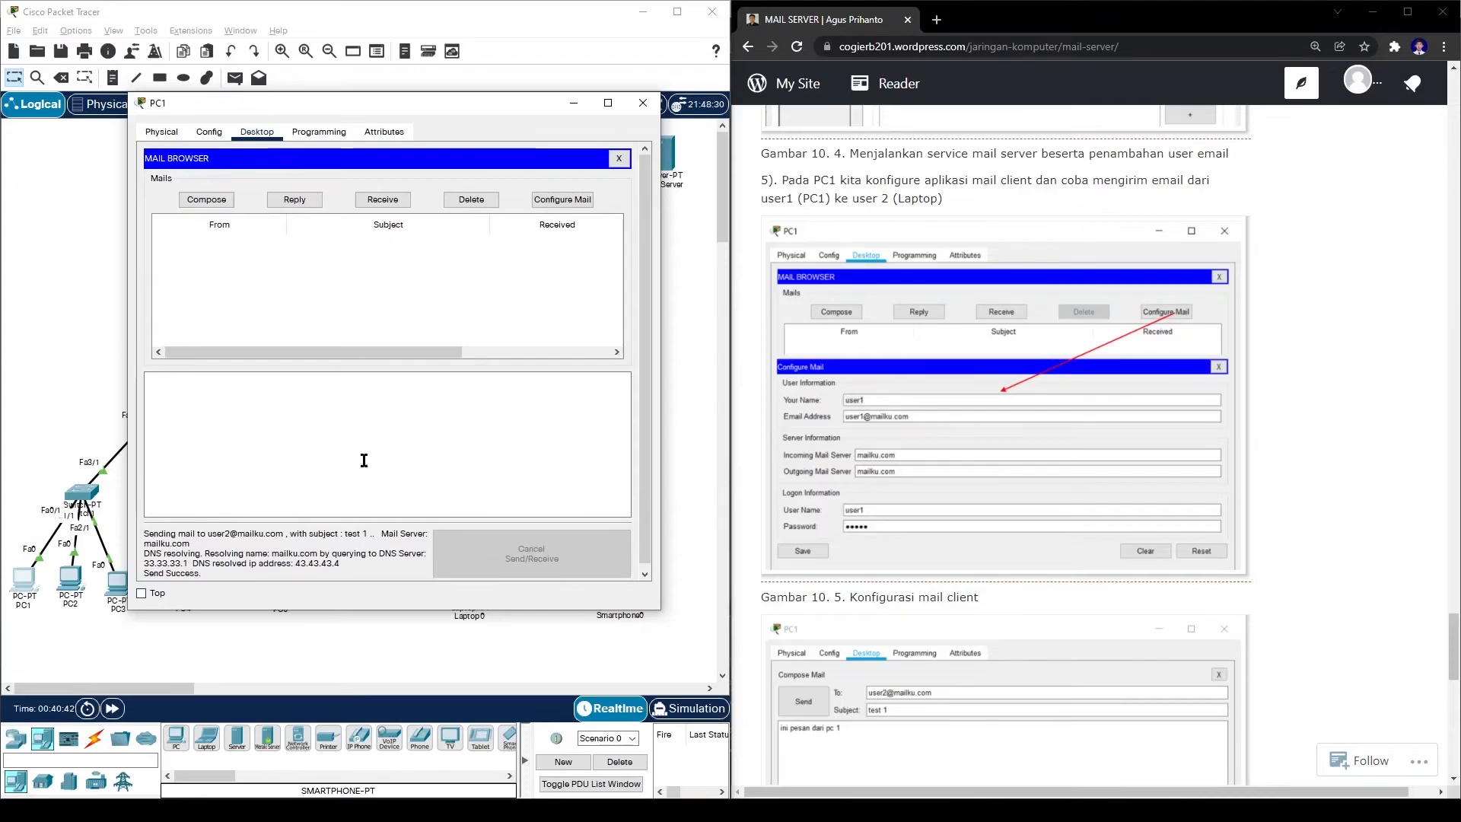
click(643, 103)
scroll(1038, 268, down, 4)
scroll(1038, 267, down, 4)
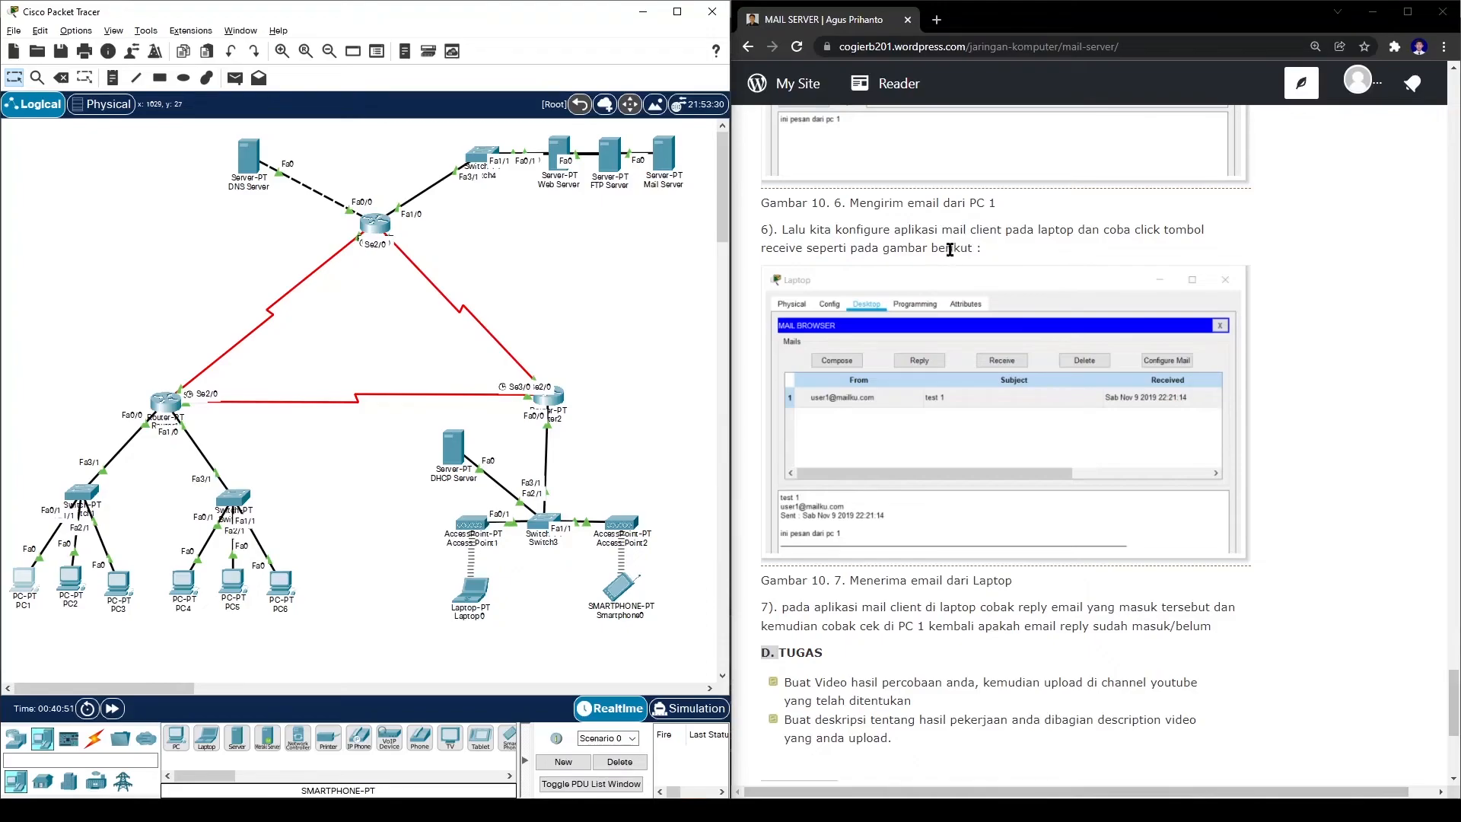
click(472, 591)
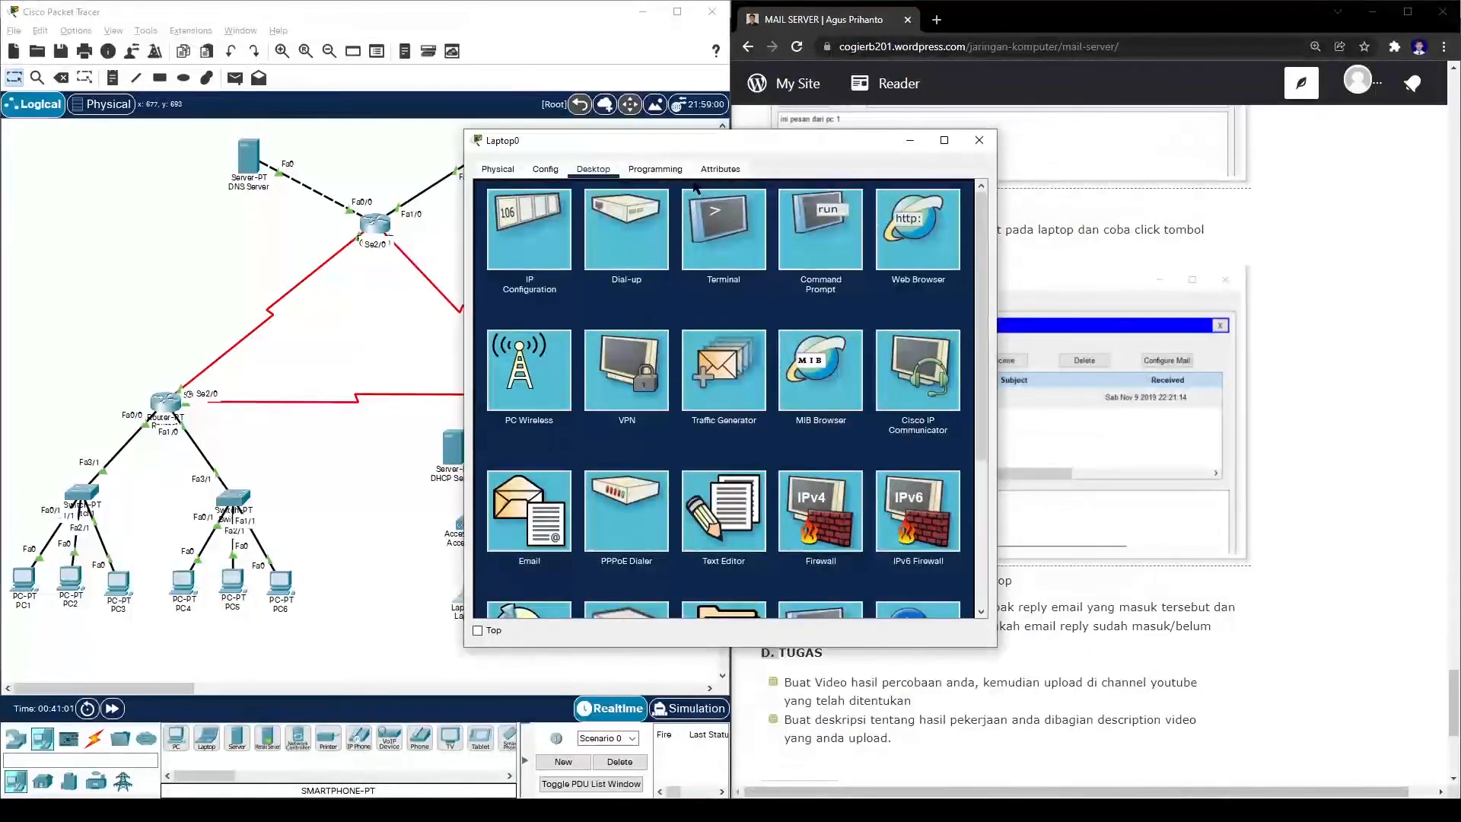
click(530, 506)
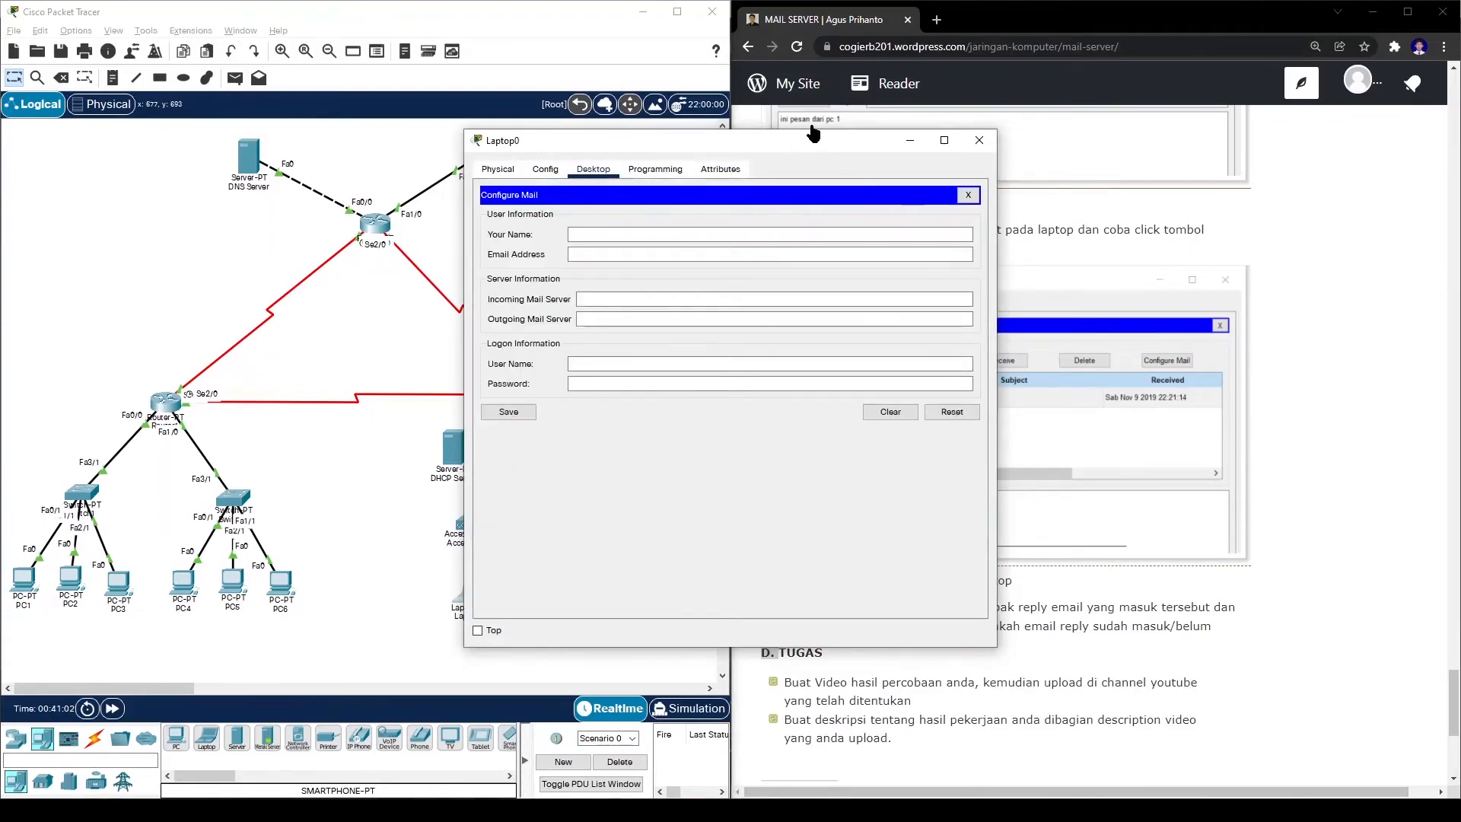
drag(803, 136, 487, 104)
click(256, 196)
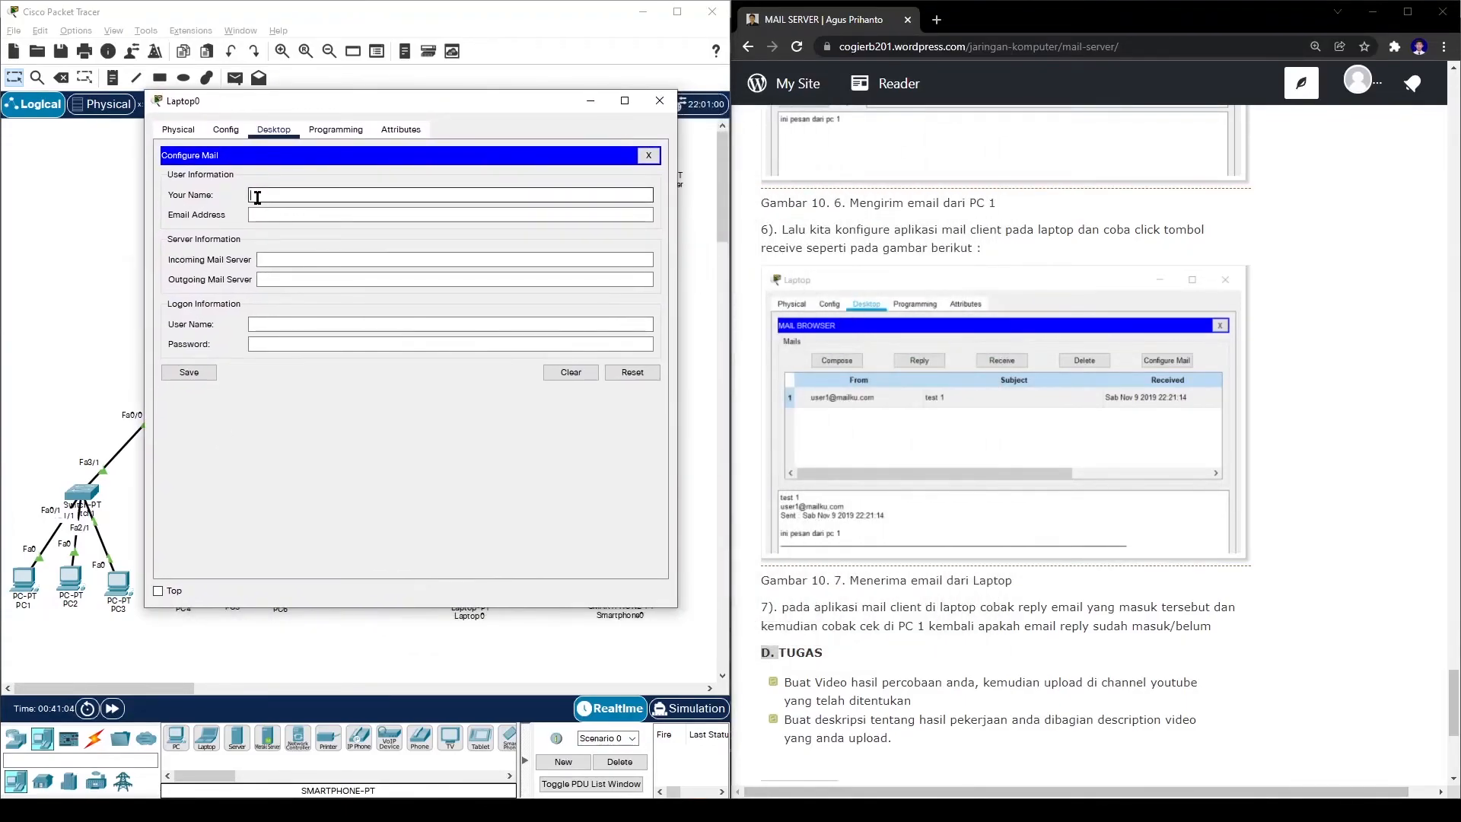
click(366, 214)
text(user2@mailku.co)
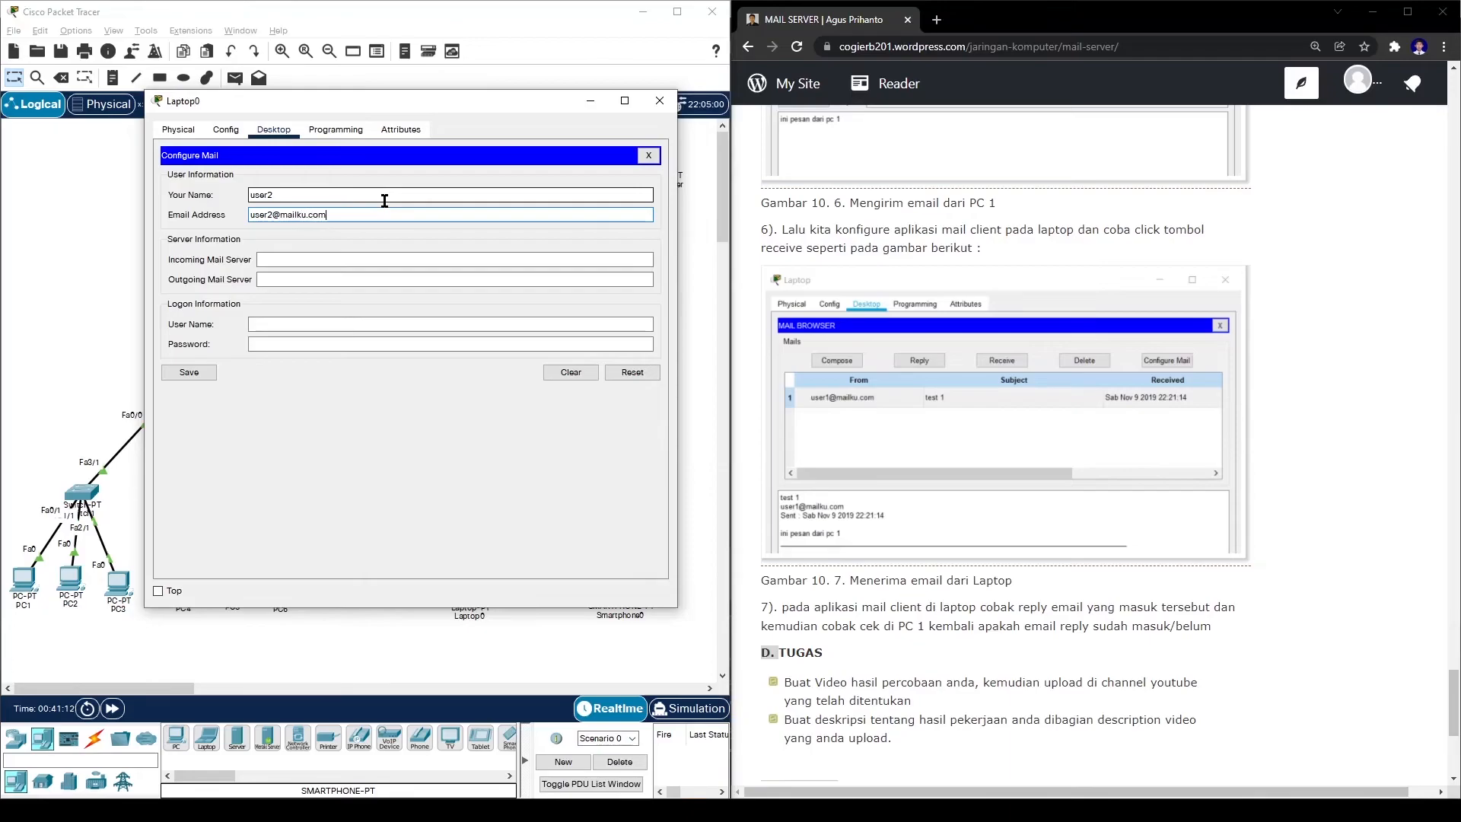
text(m)
key(Tab)
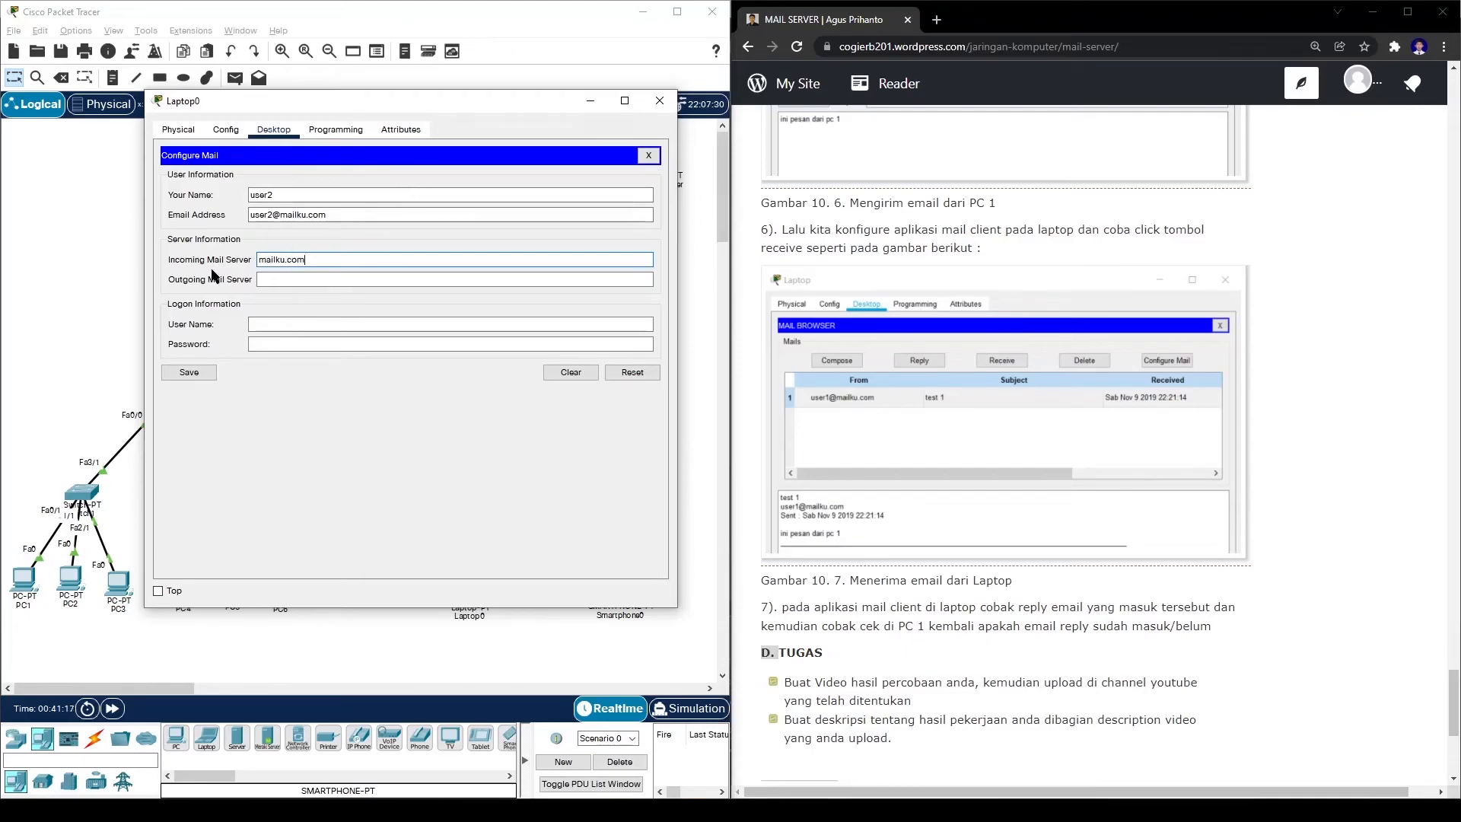
- Use mailku.com as the mail servers, log in as user2 with its password, and save
click(282, 278)
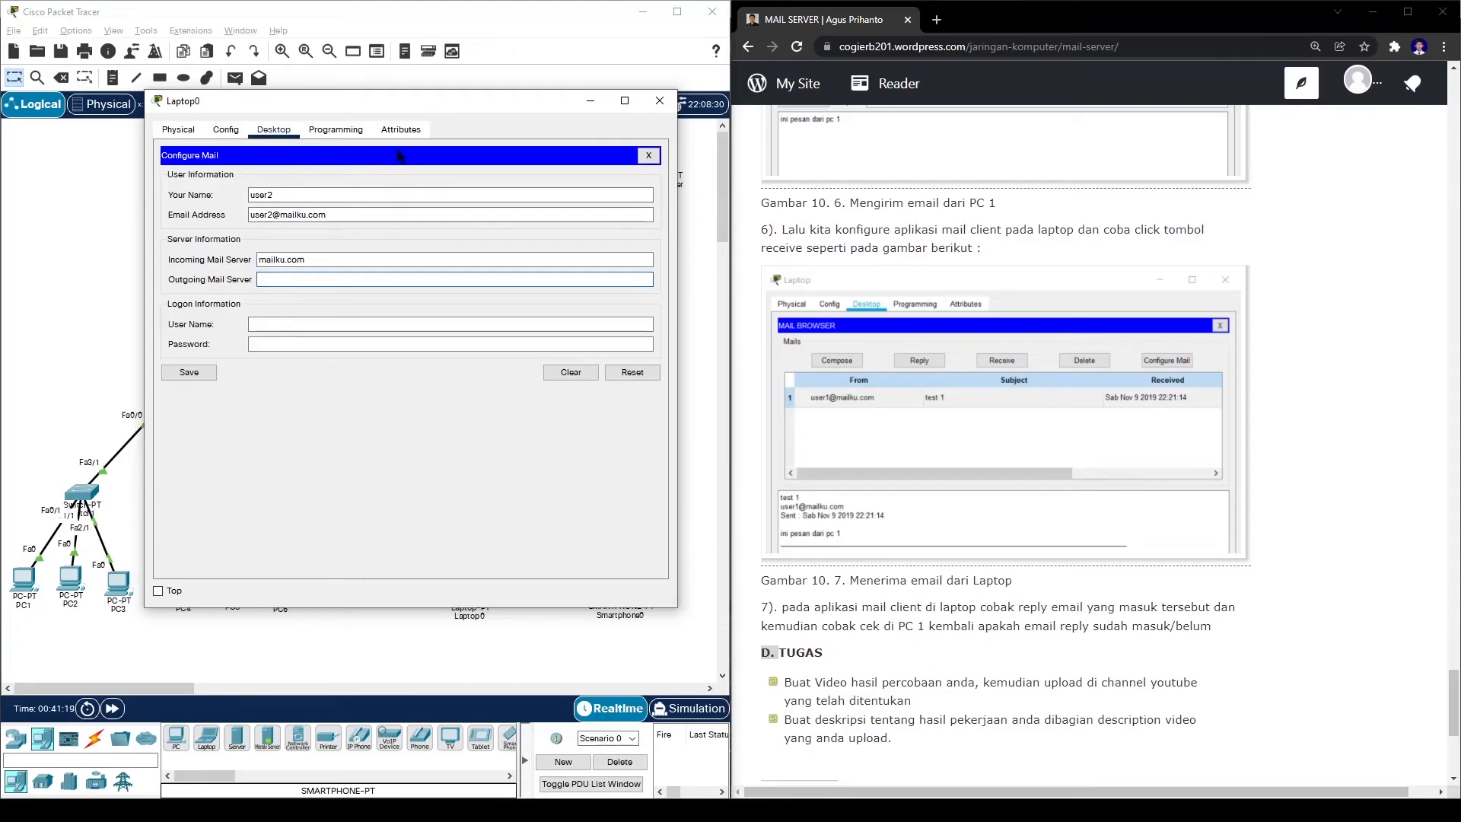
text(mailku.com)
click(291, 324)
text(us)
click(341, 342)
text(••er2)
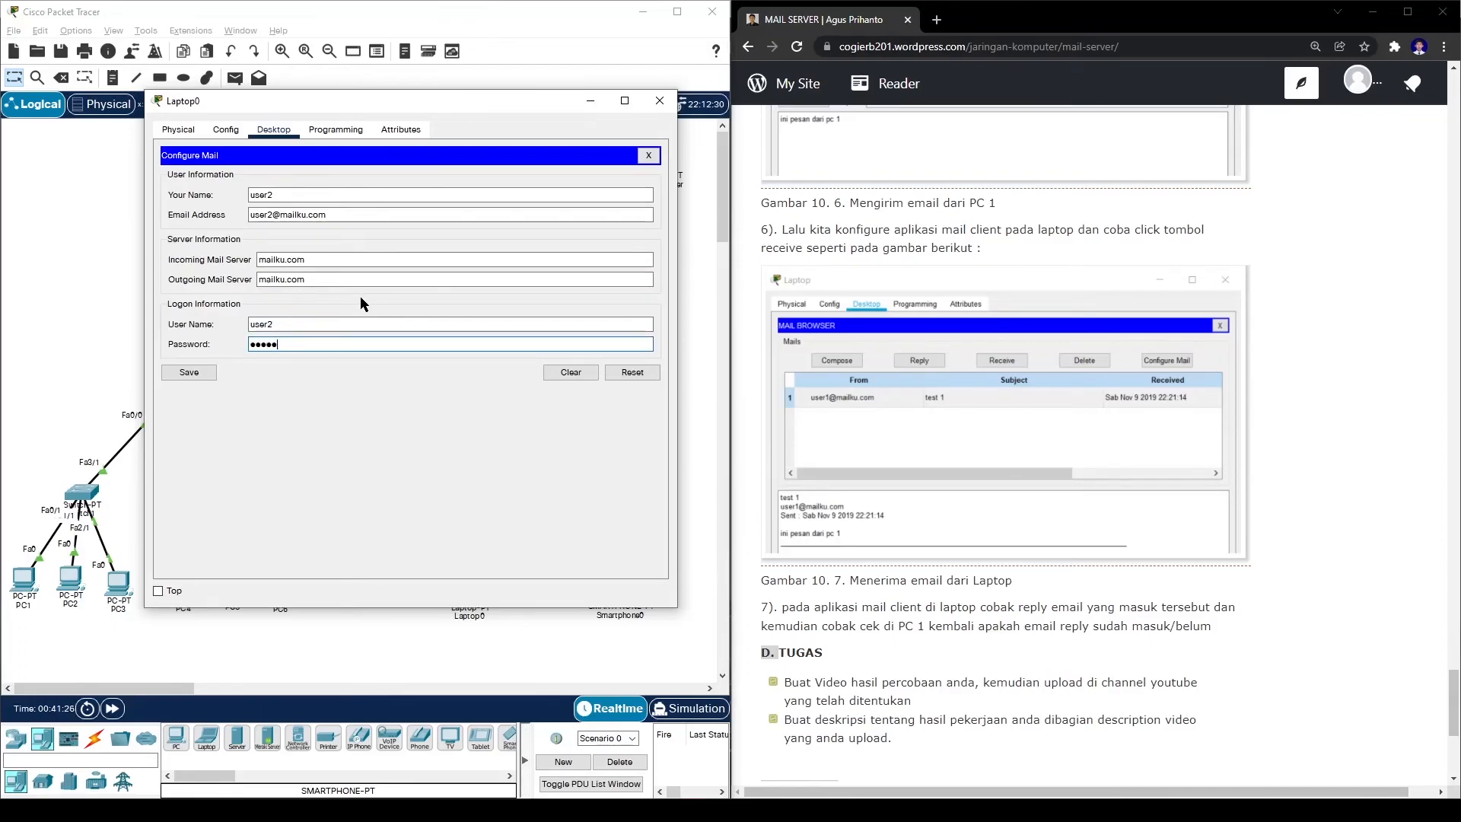
click(182, 372)
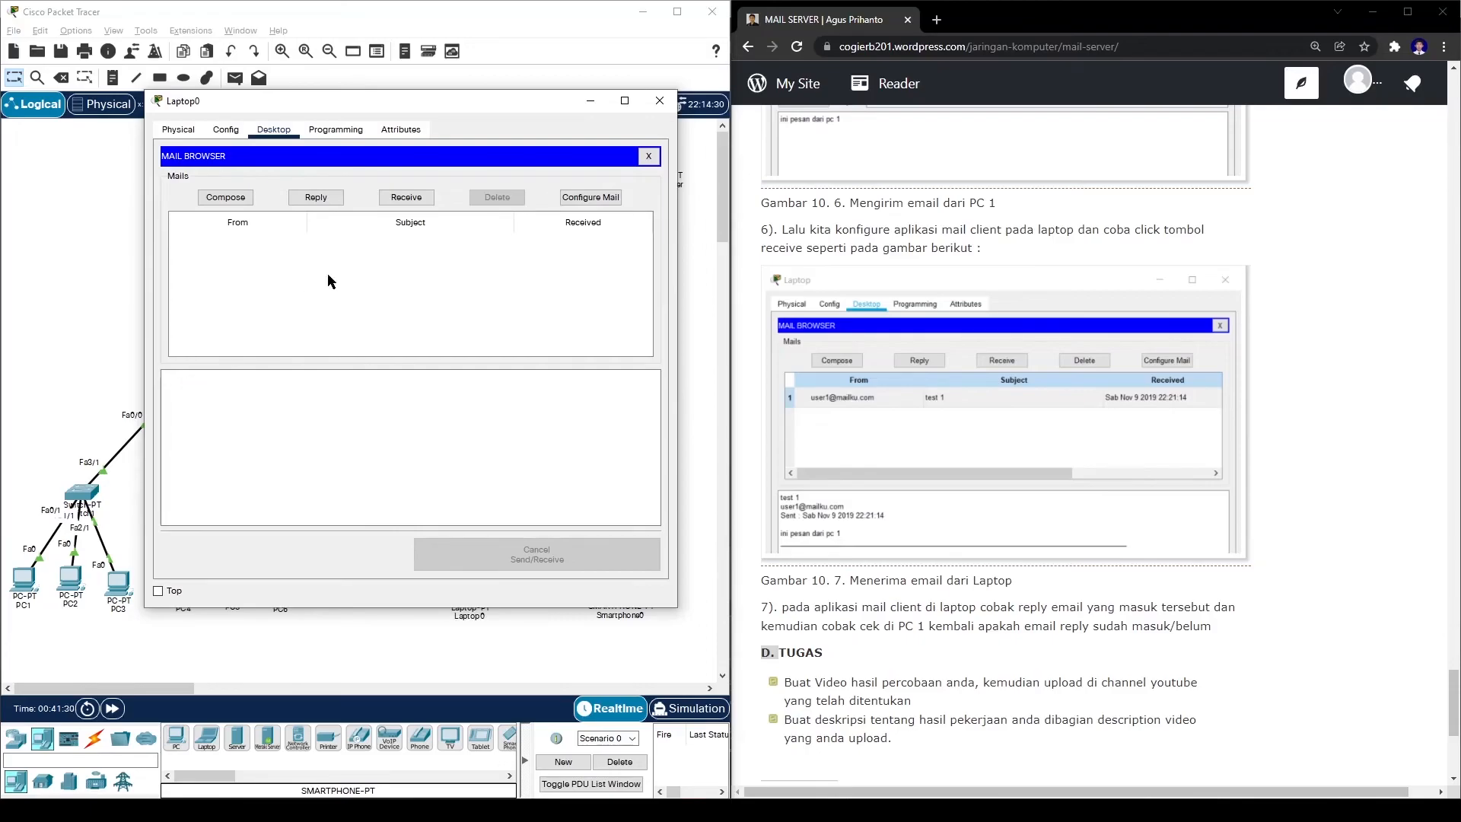
- Receive mail on Laptop0, read user1's 'test 1' message, and close Laptop0
click(392, 199)
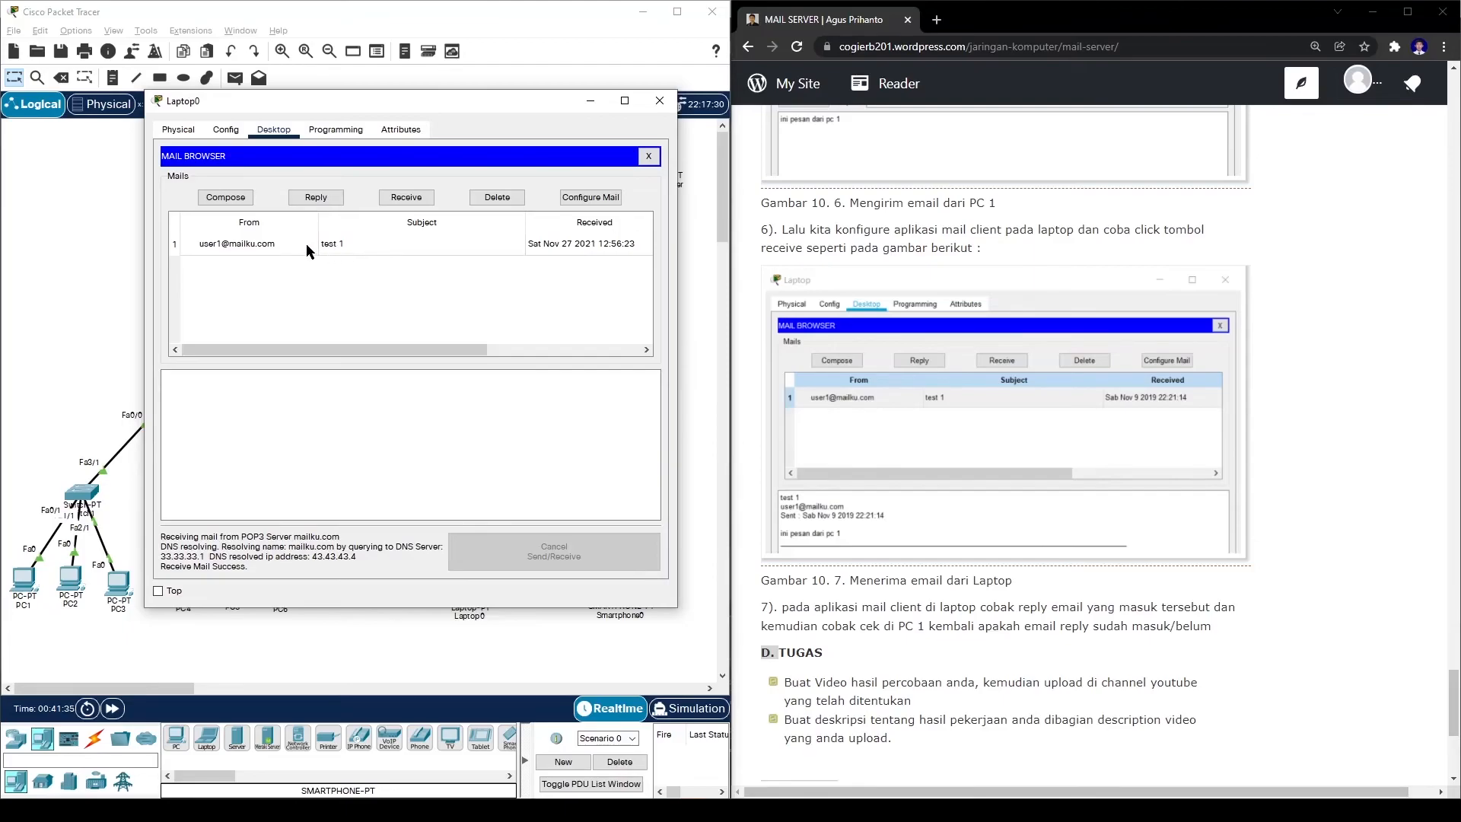
click(263, 245)
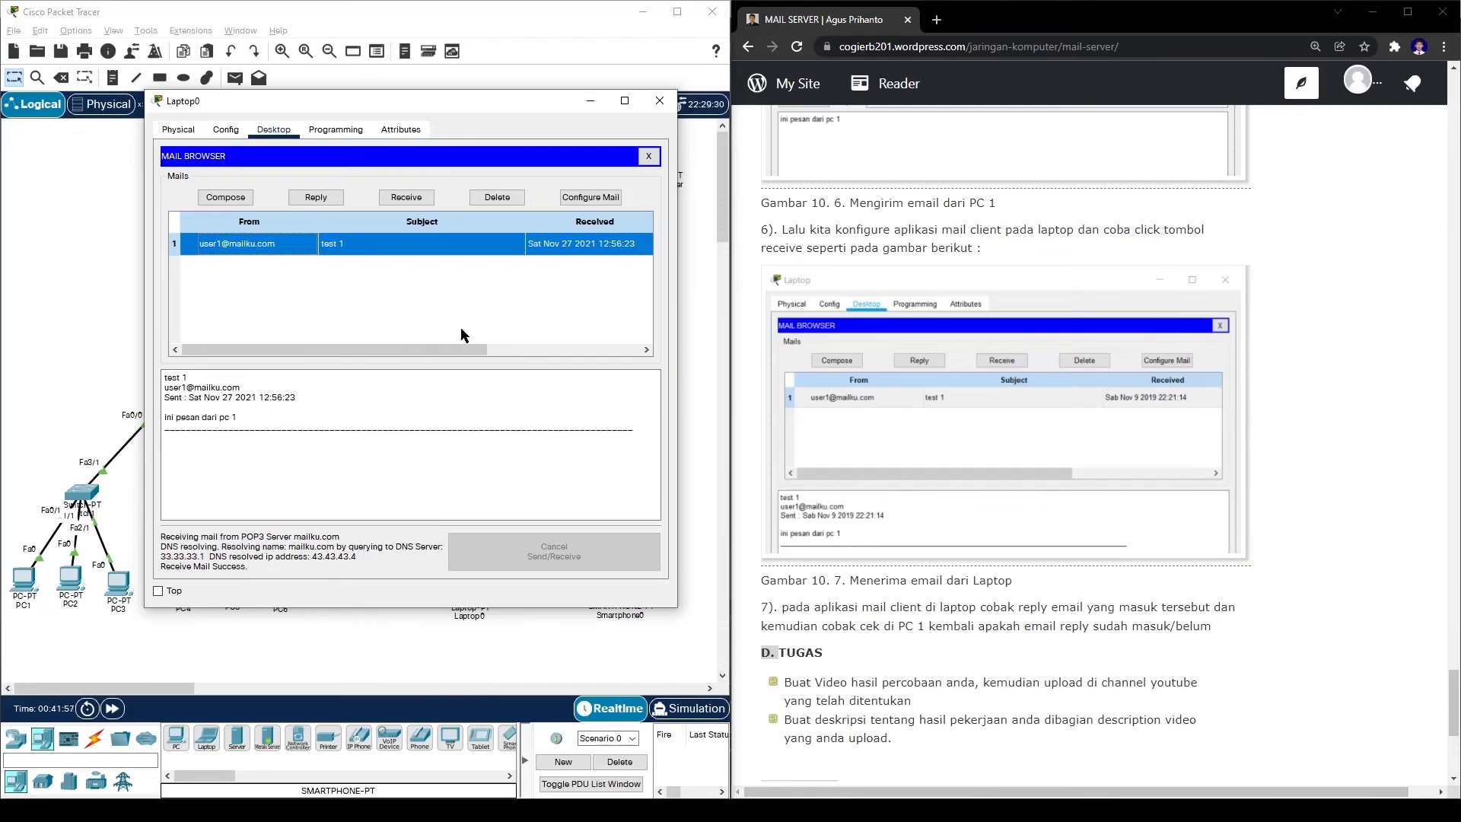
click(658, 100)
scroll(901, 349, down, 2)
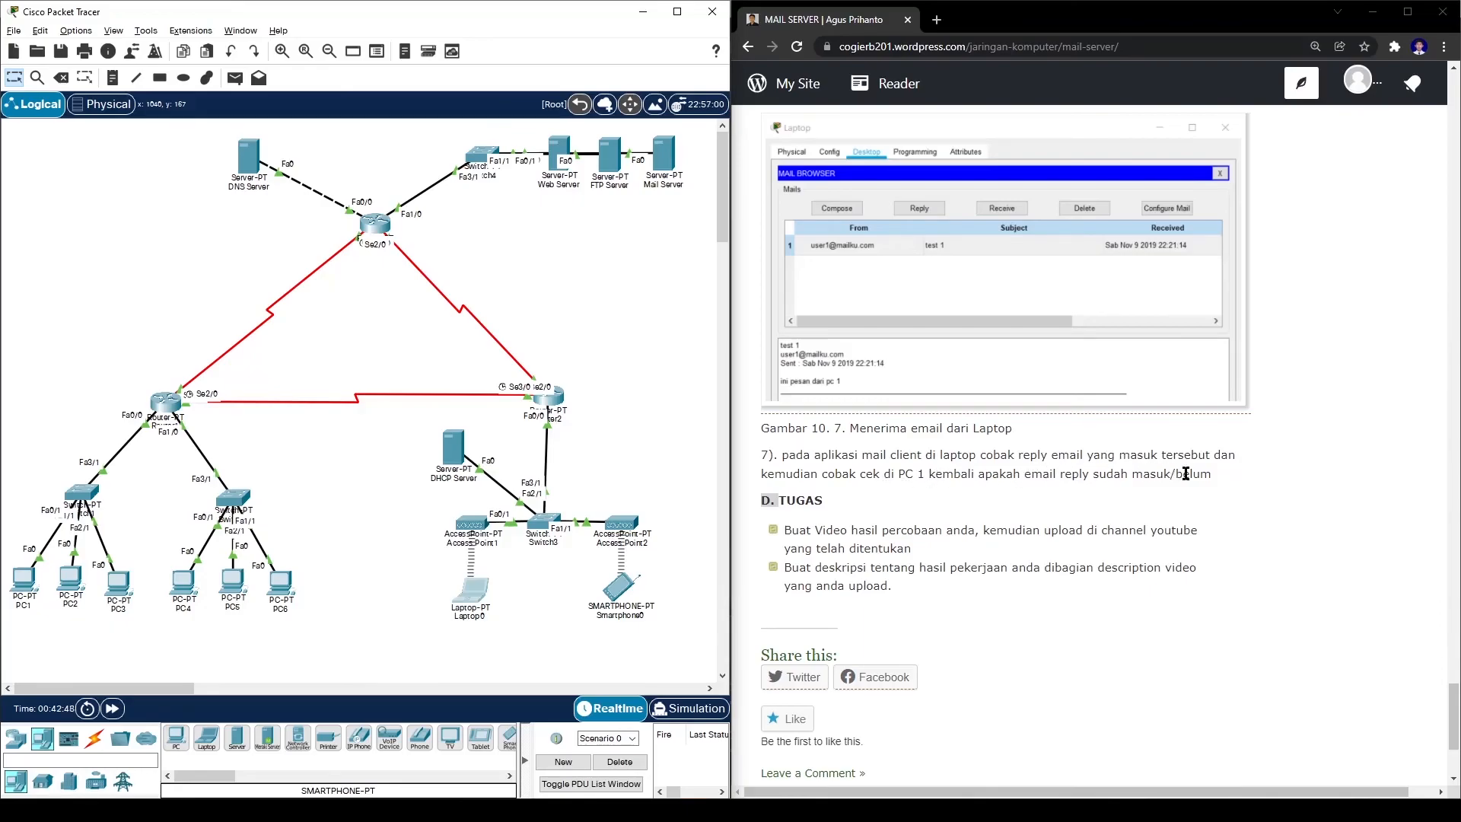
- Send Laptop0's reply 'RE: test 1' with 'pesan sudah masuk' to user1, then close Laptop0
click(461, 585)
click(517, 512)
drag(744, 143, 566, 120)
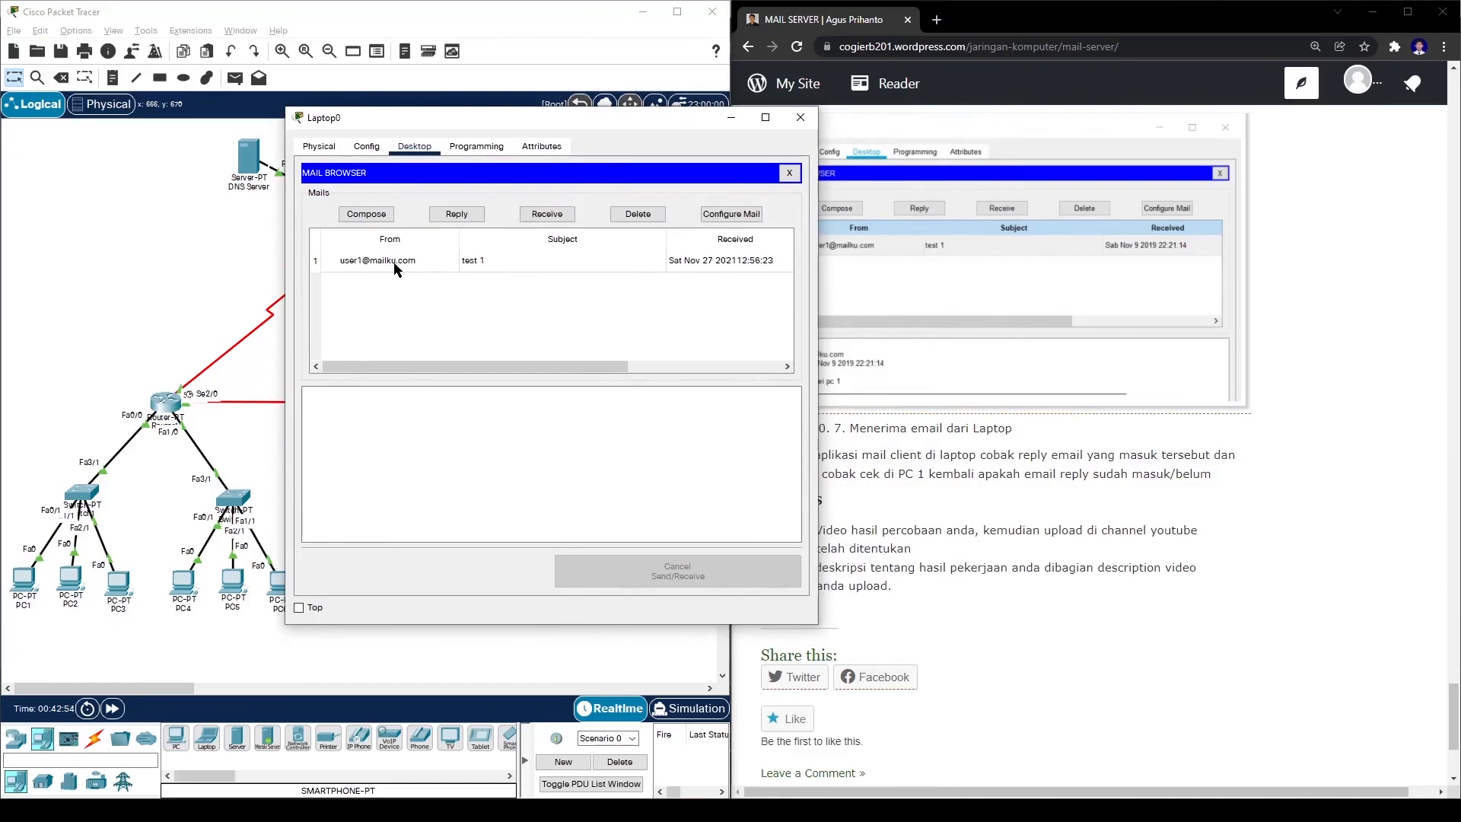
click(395, 267)
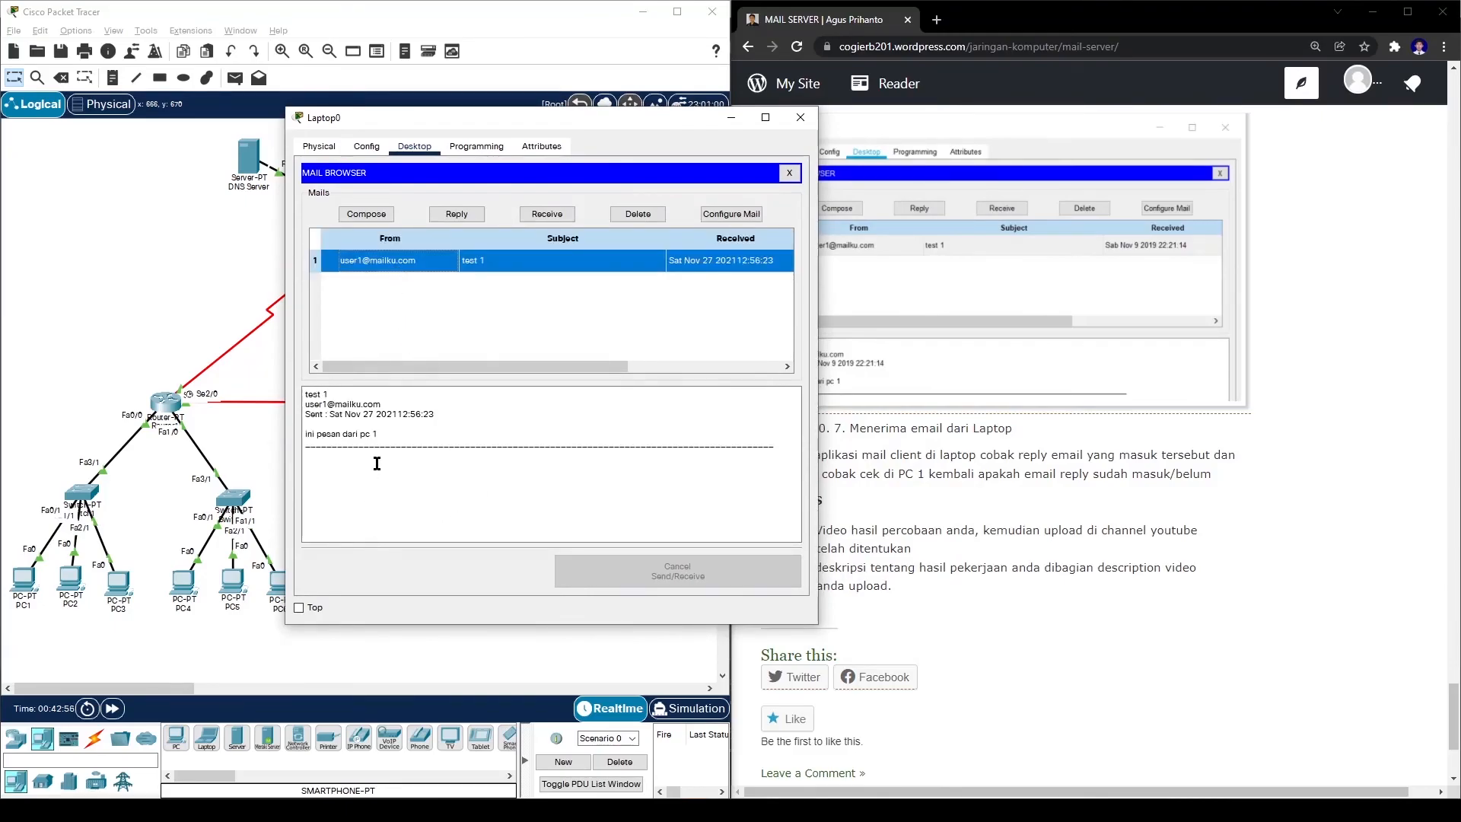
click(449, 219)
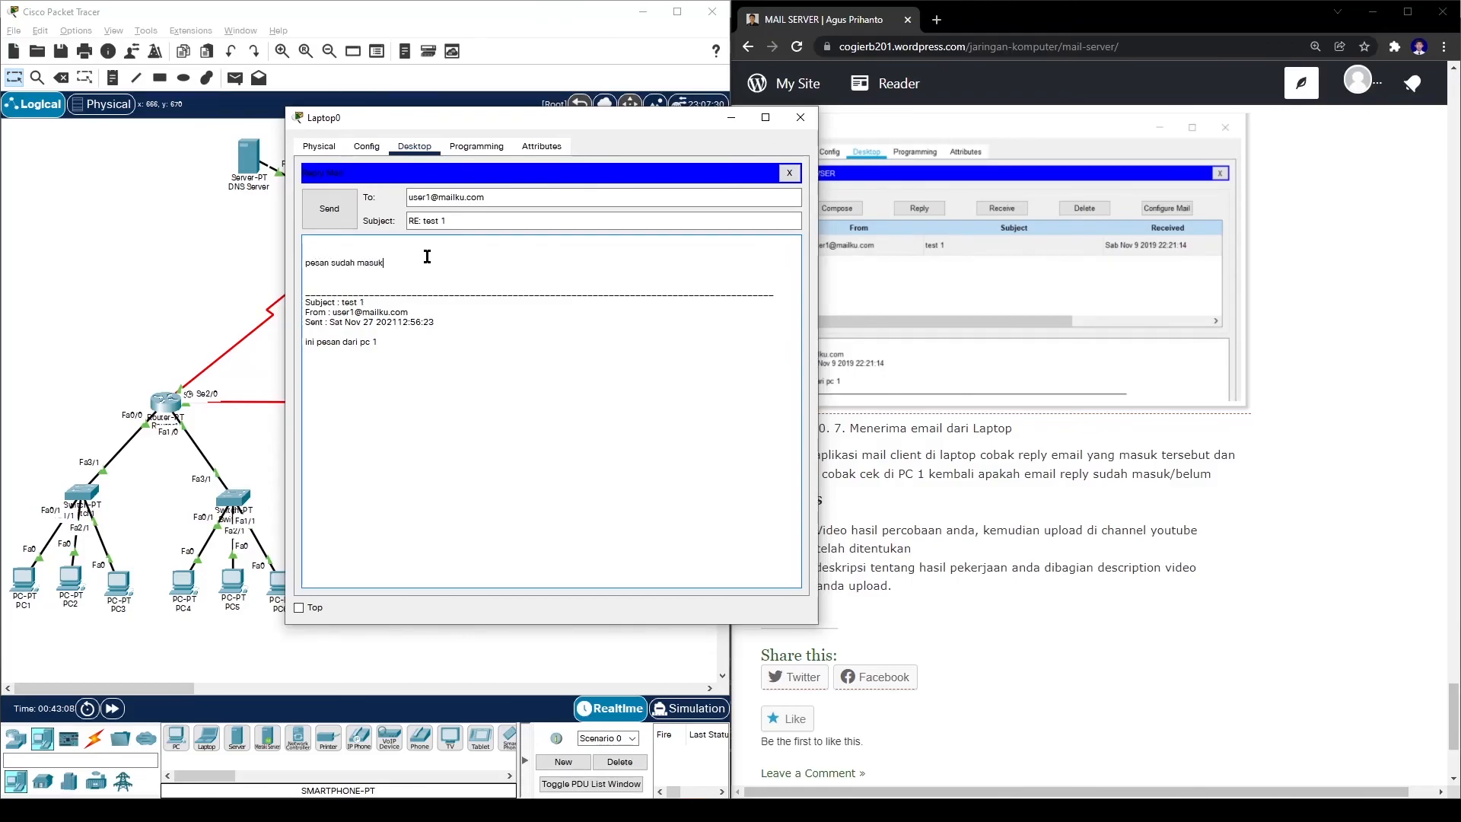
click(338, 213)
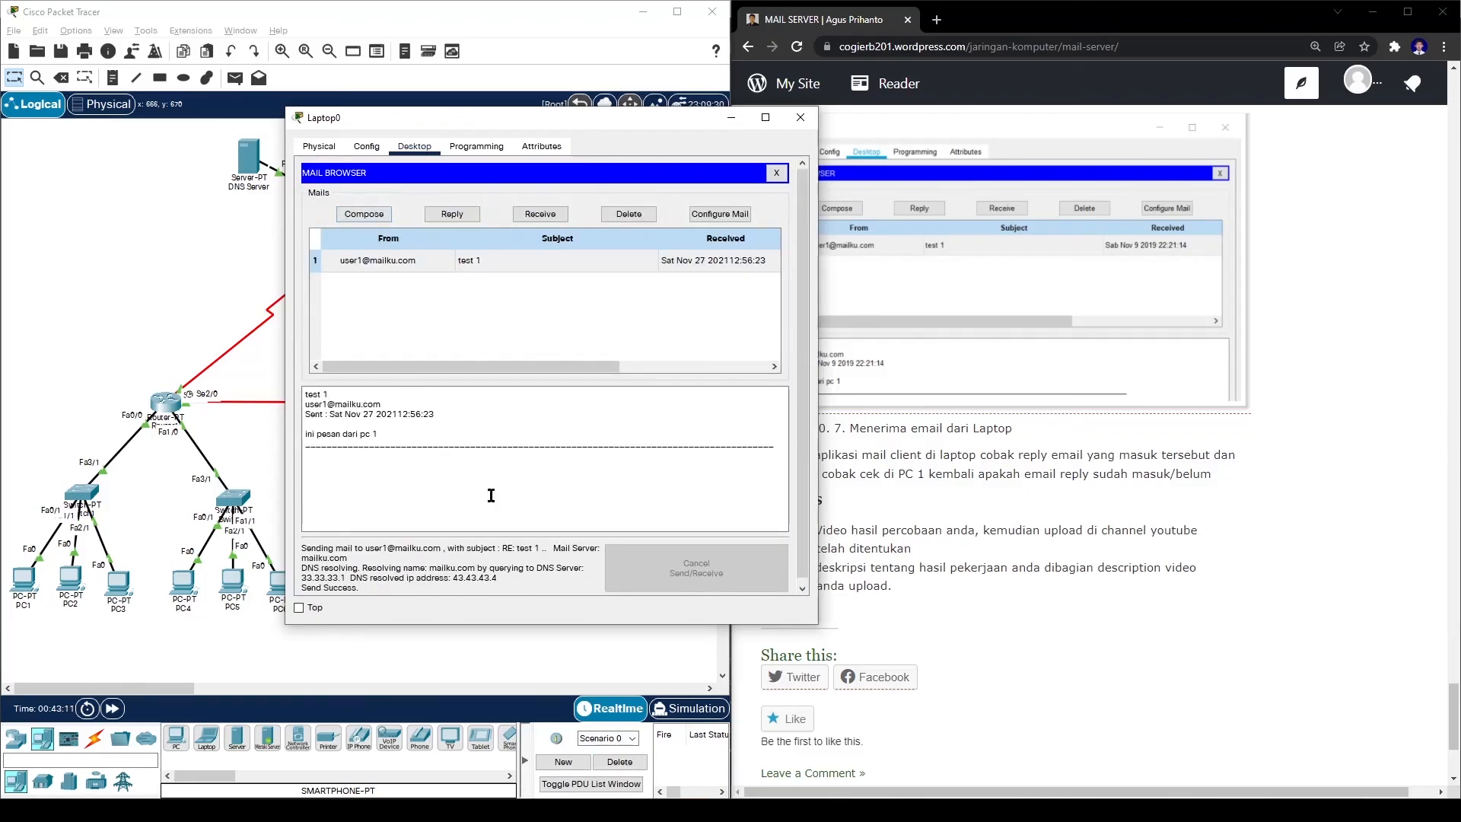
click(800, 117)
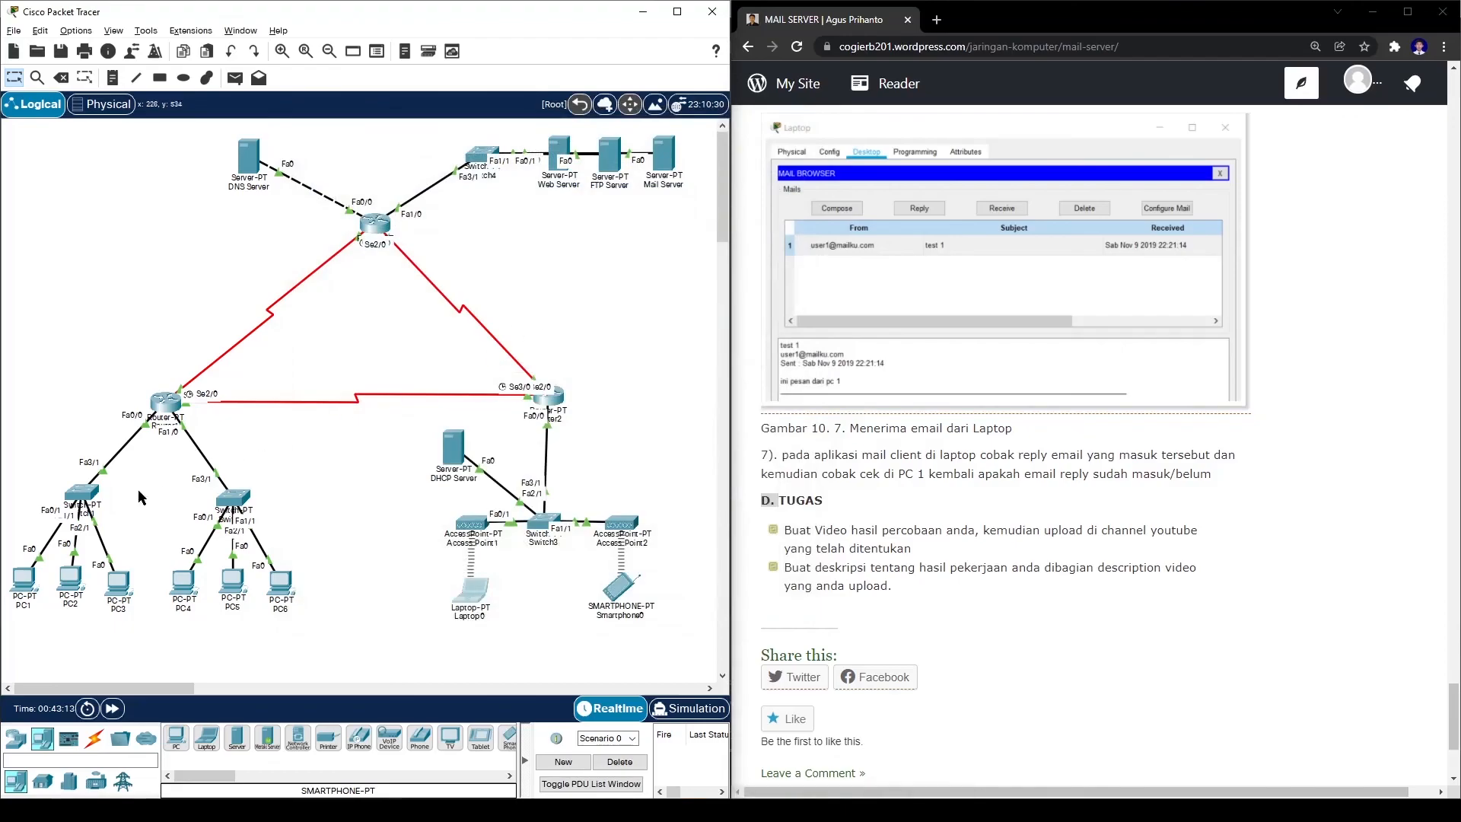
- Retrieve PC1's mail and open user2's 'RE: test 1' reply reading 'pesan sudah masuk'
click(27, 578)
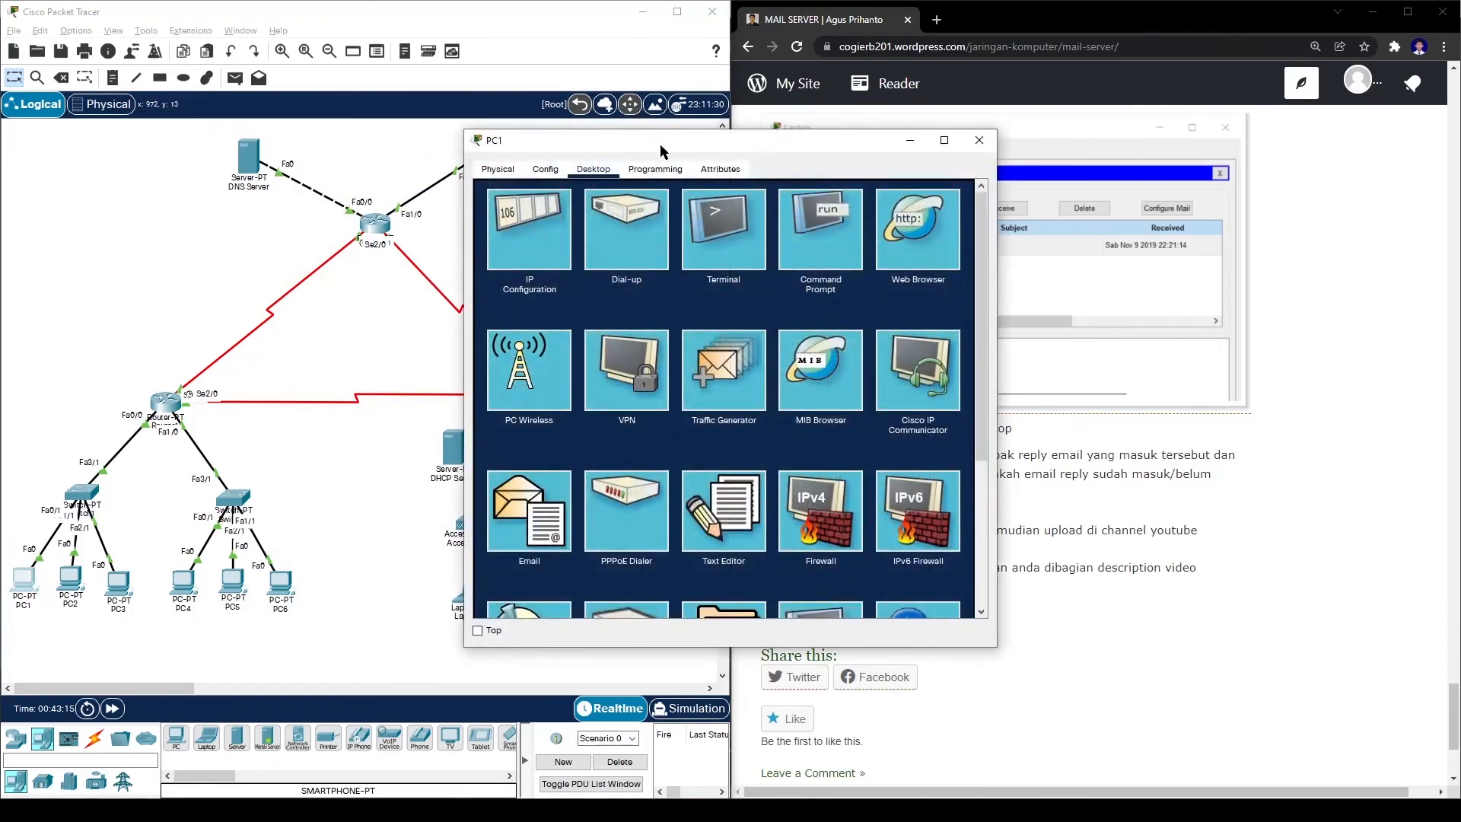
drag(660, 144, 268, 91)
click(156, 451)
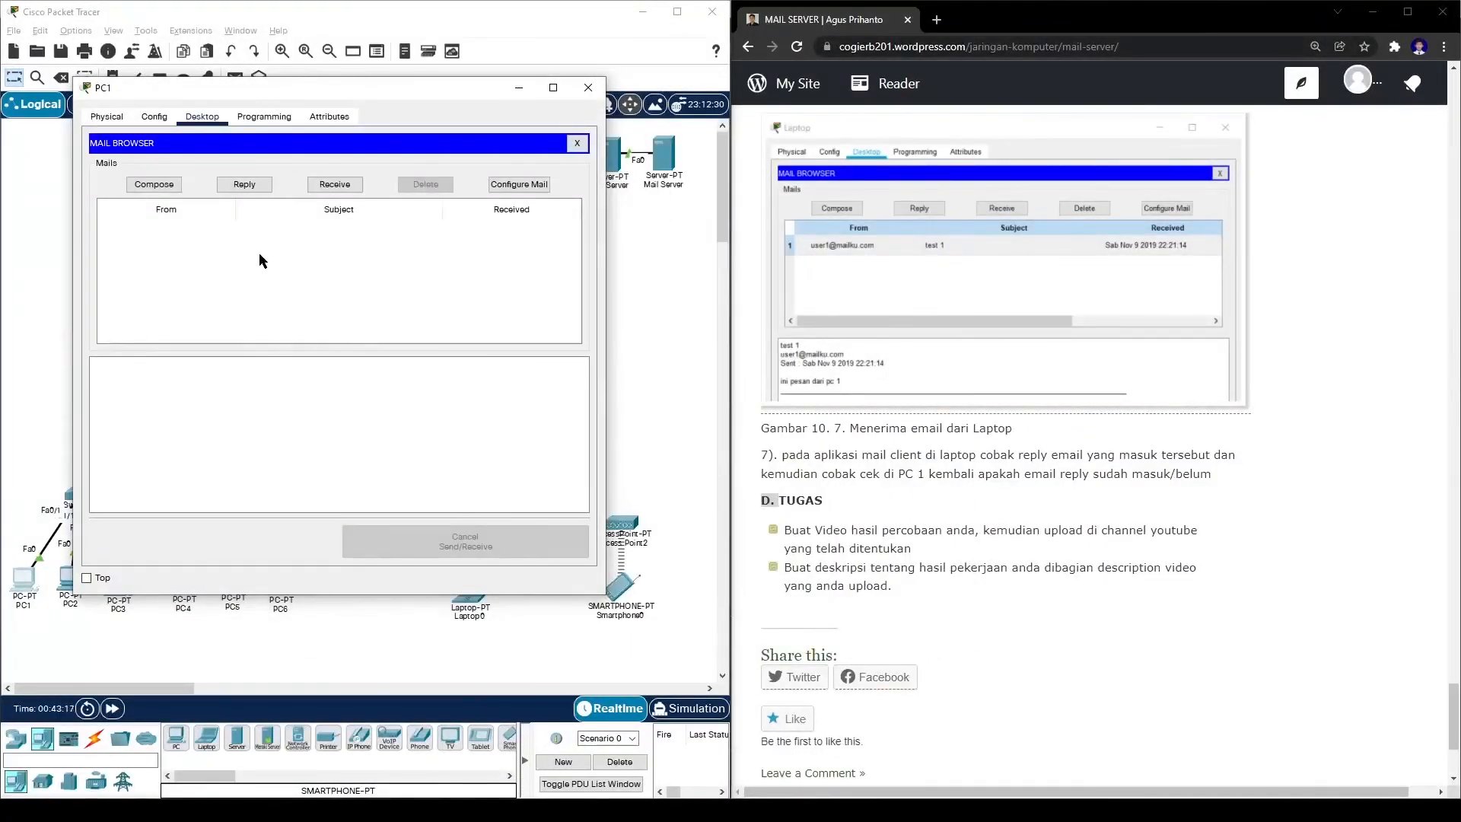
click(335, 185)
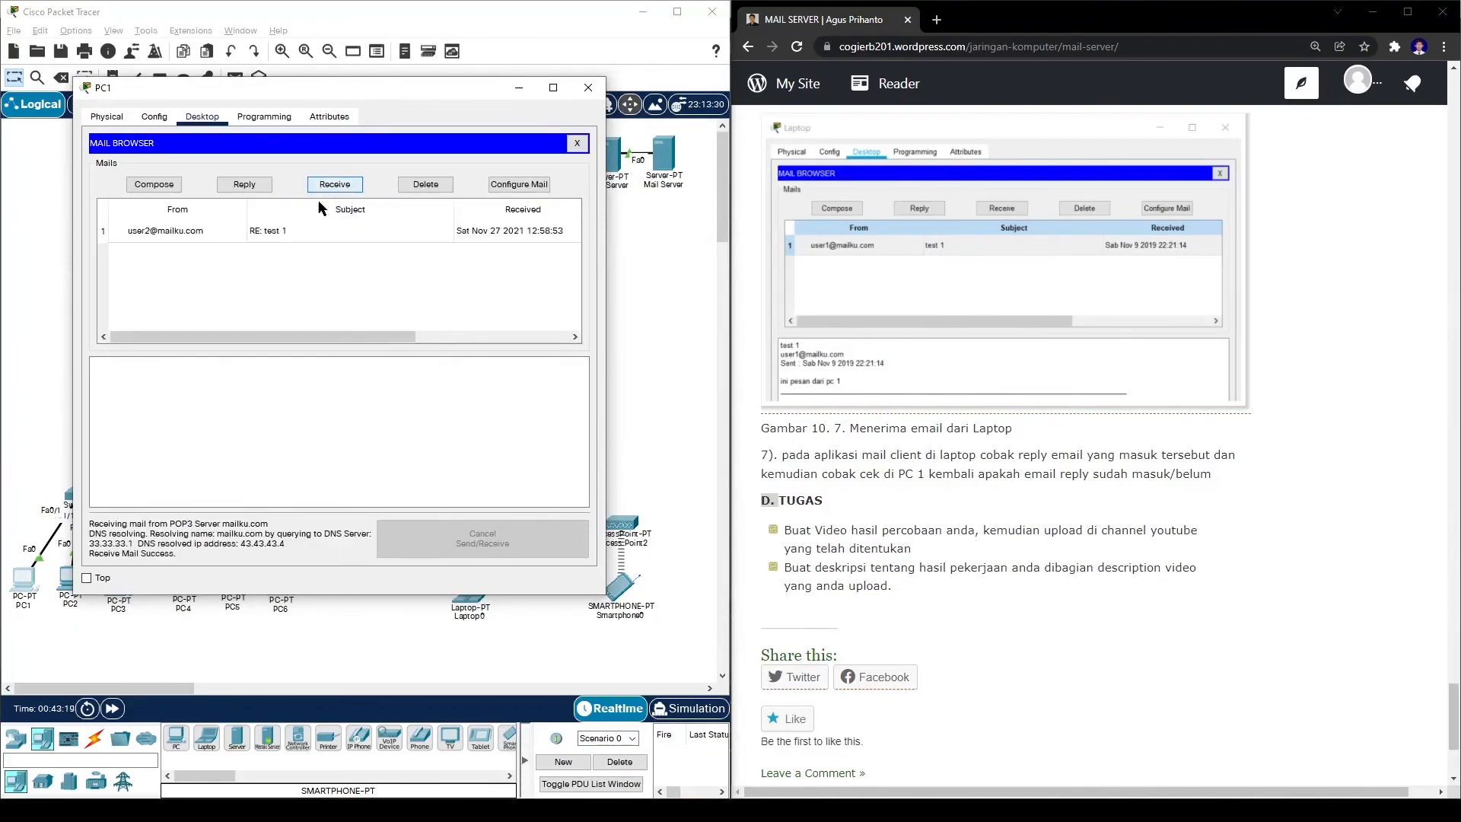
click(176, 238)
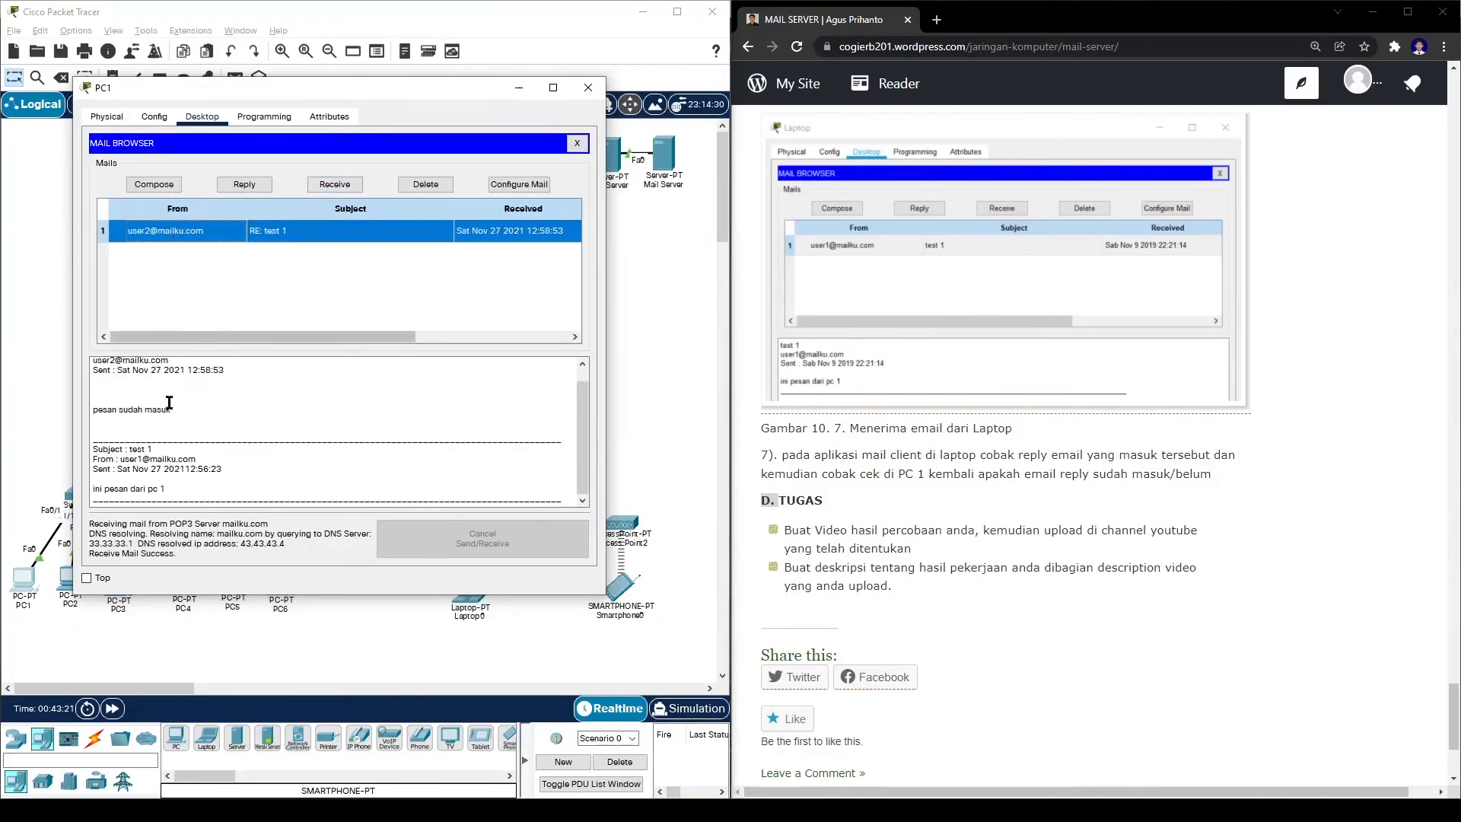